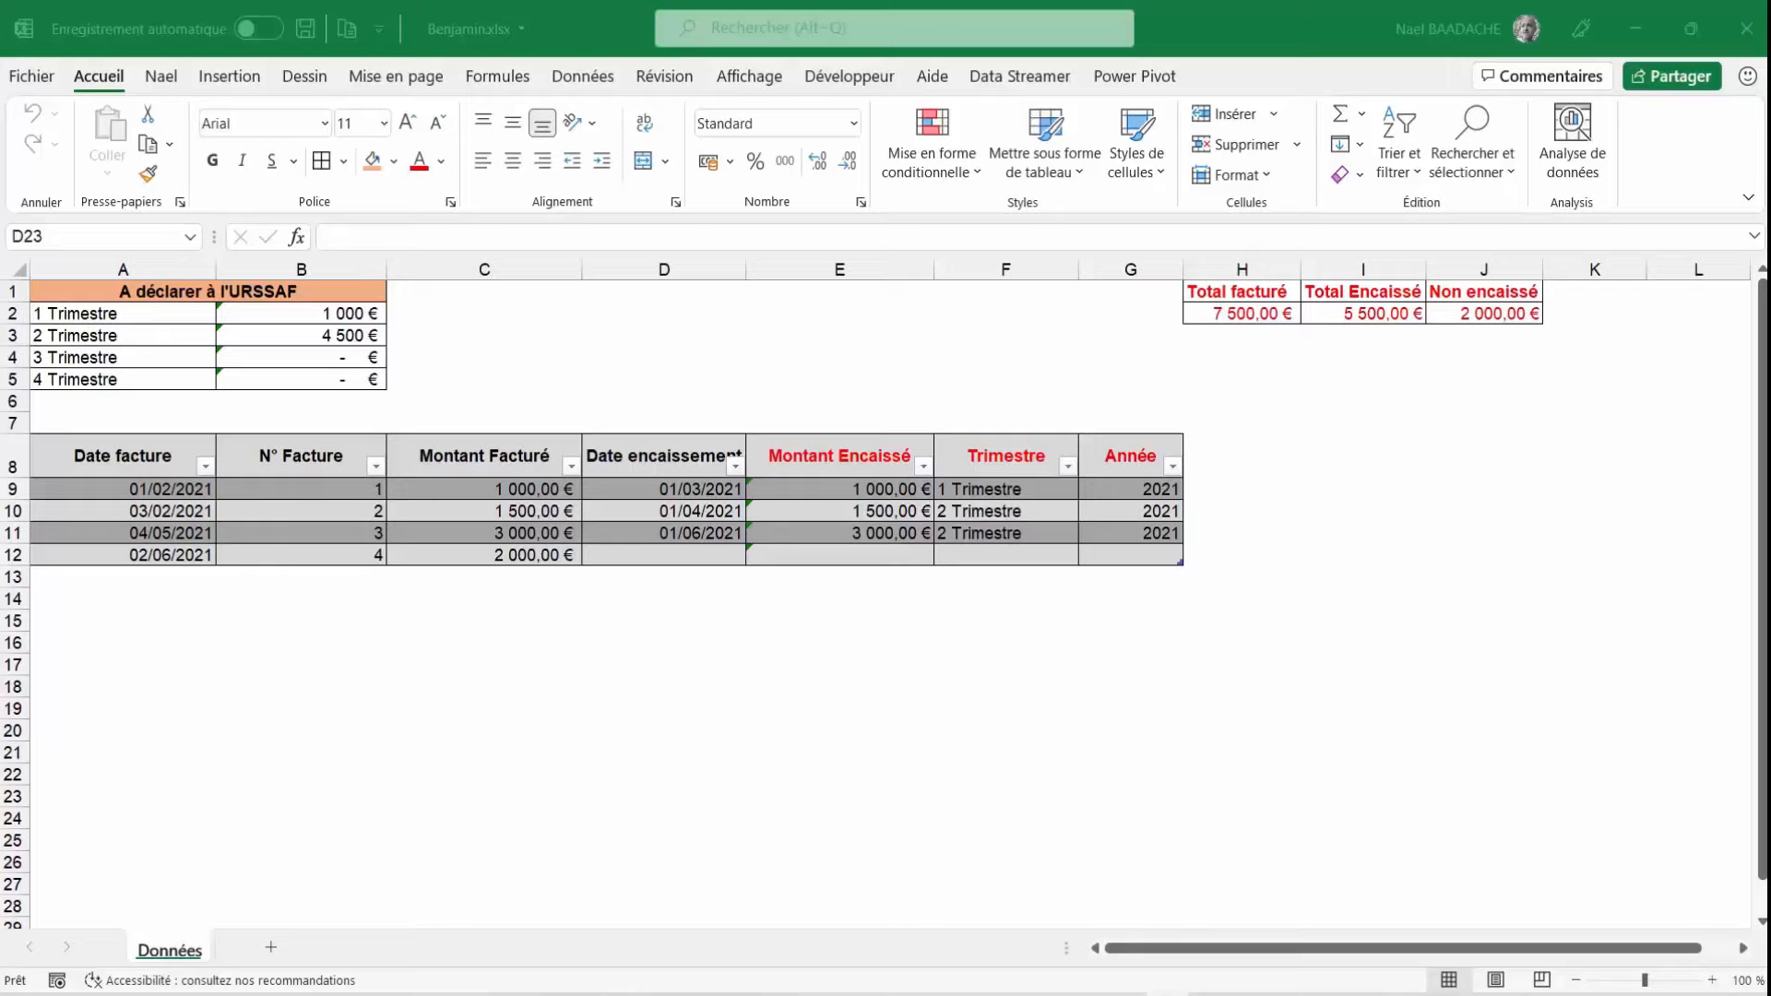
Review the manually filled invoice columns, from Date facture to Date encaissement, within the whole invoice table
left_click_drag(115, 457, 554, 562)
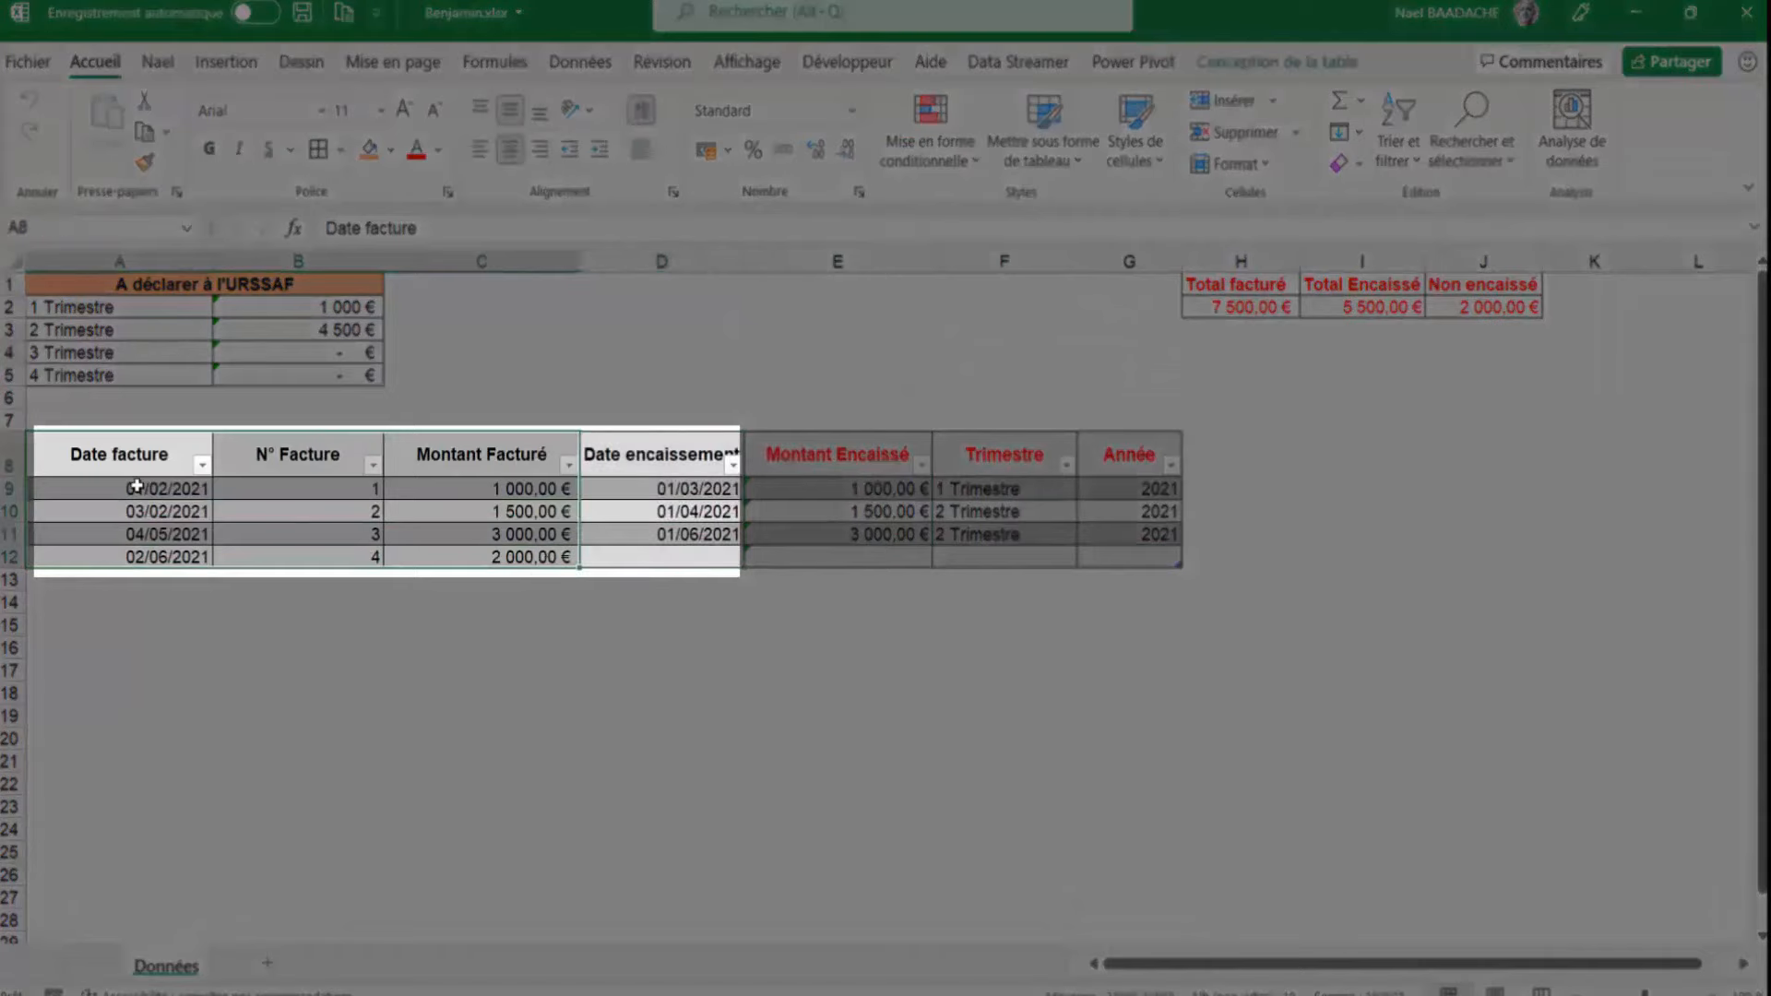
left_click(138, 487)
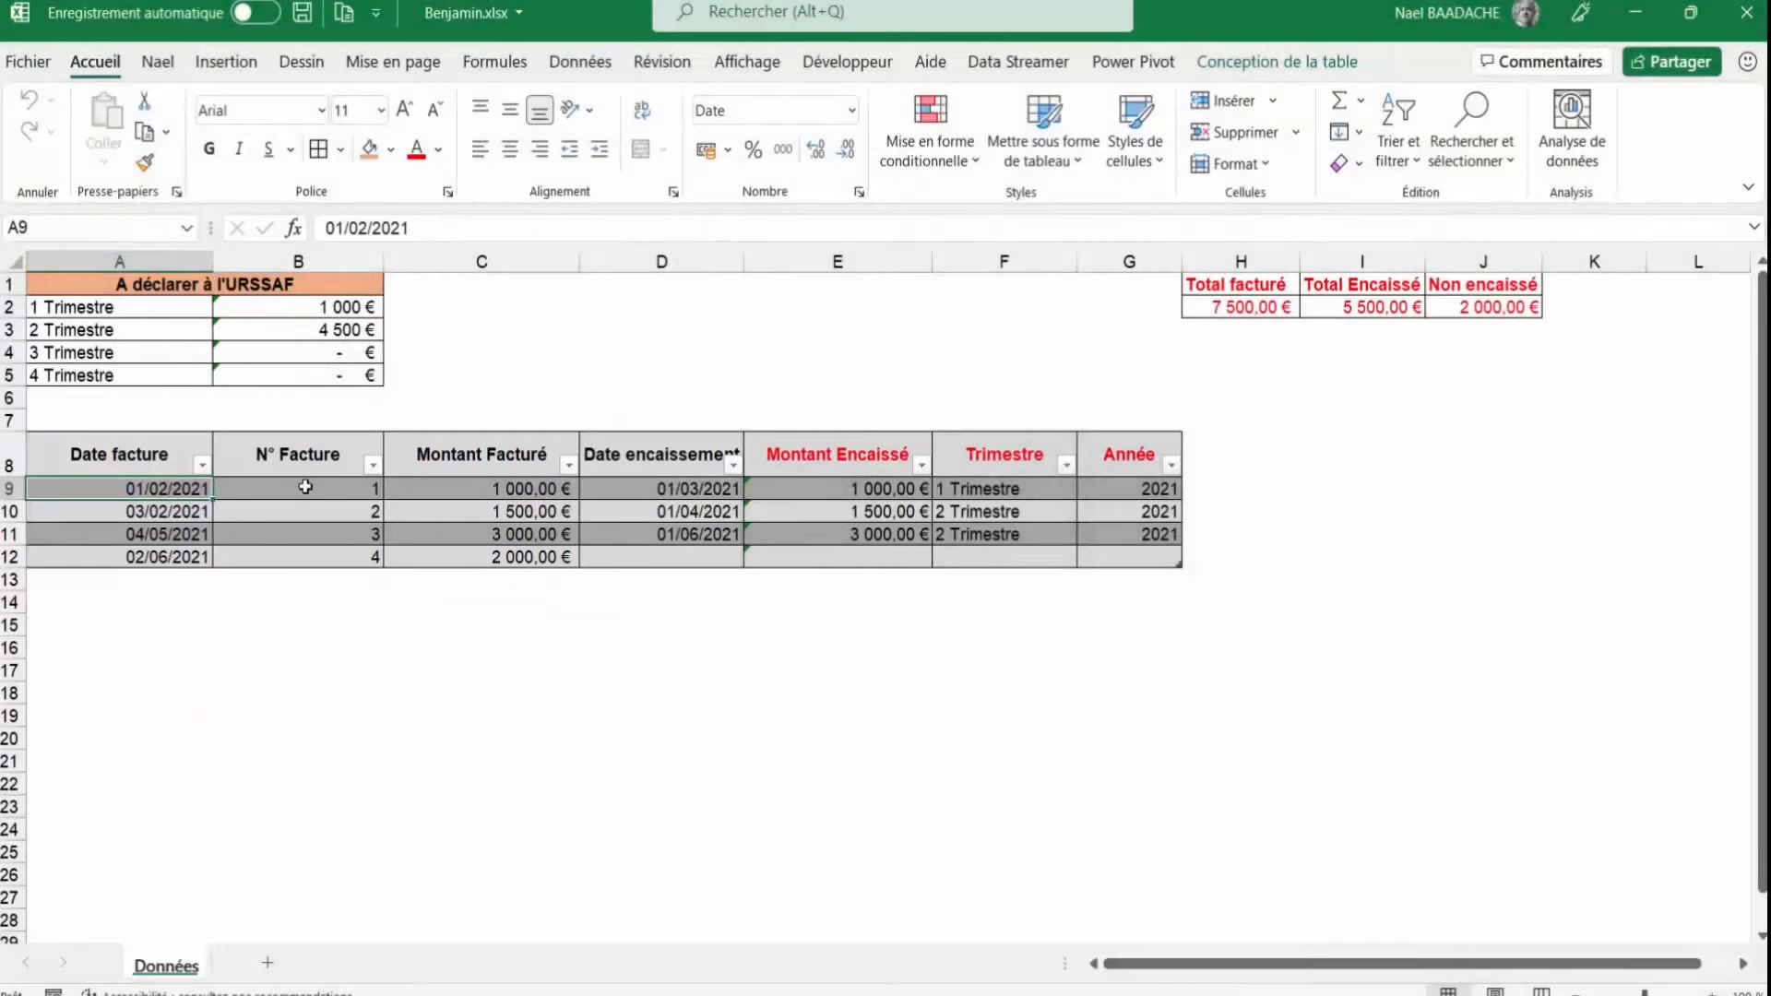
left_click(300, 489)
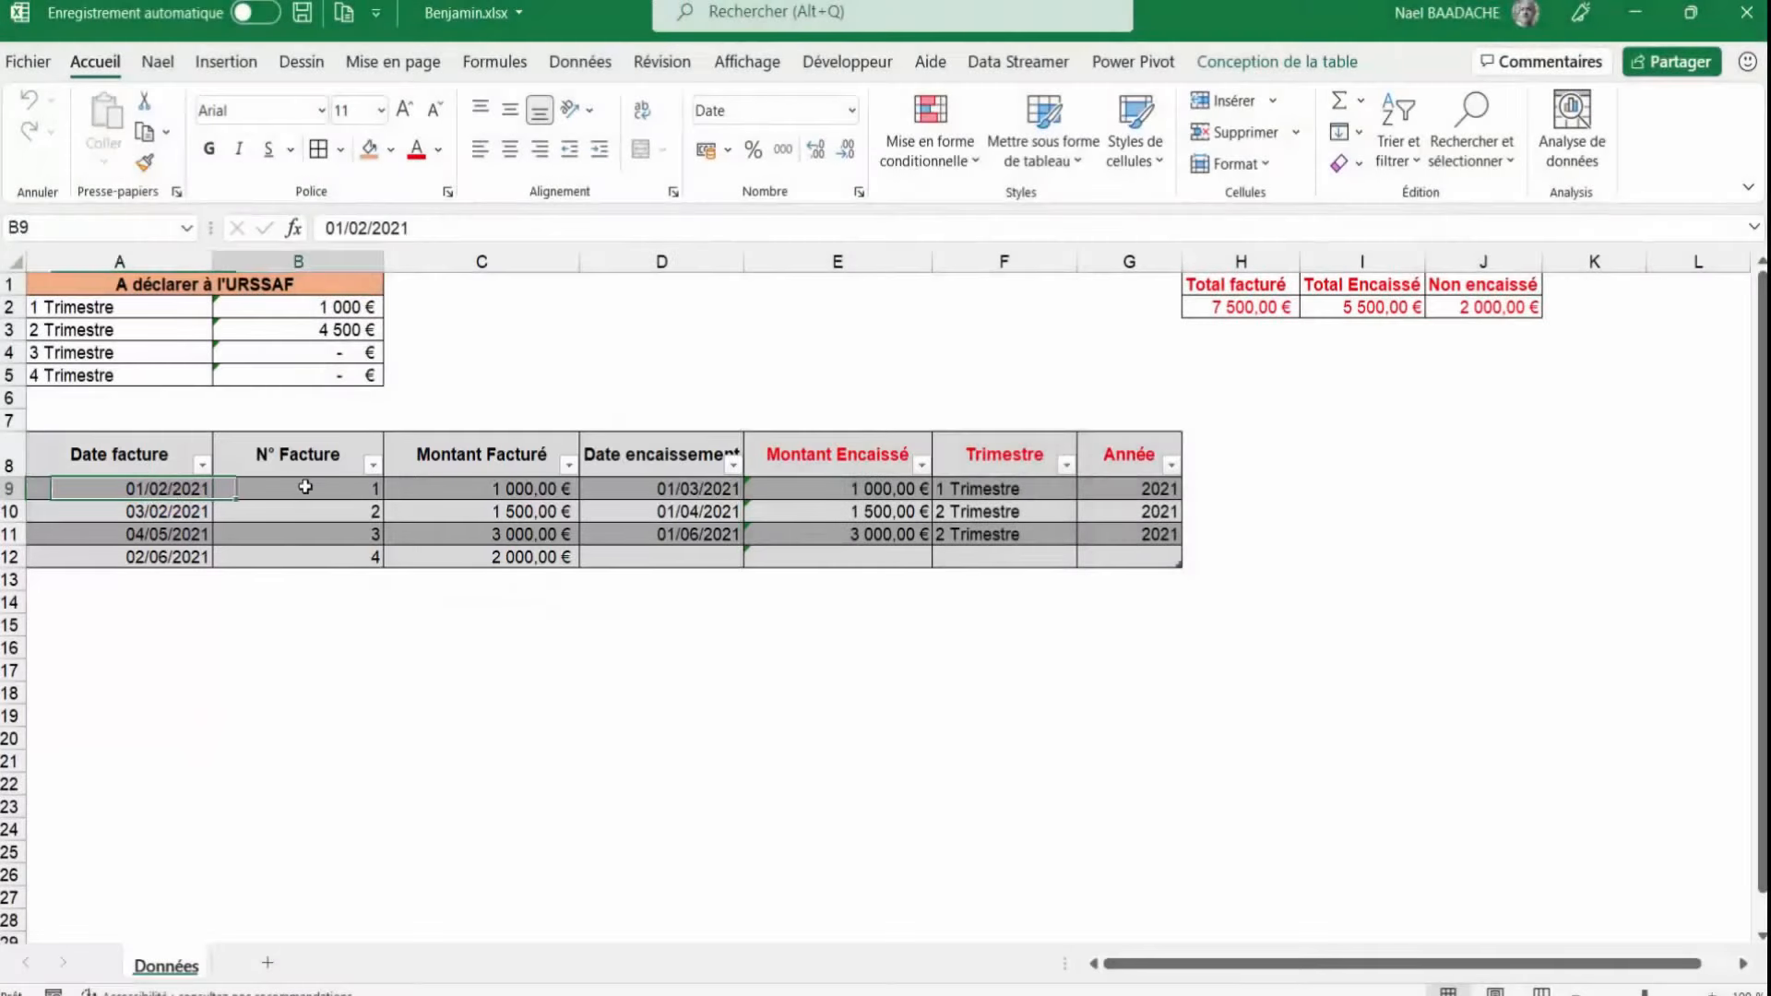
left_click(470, 489)
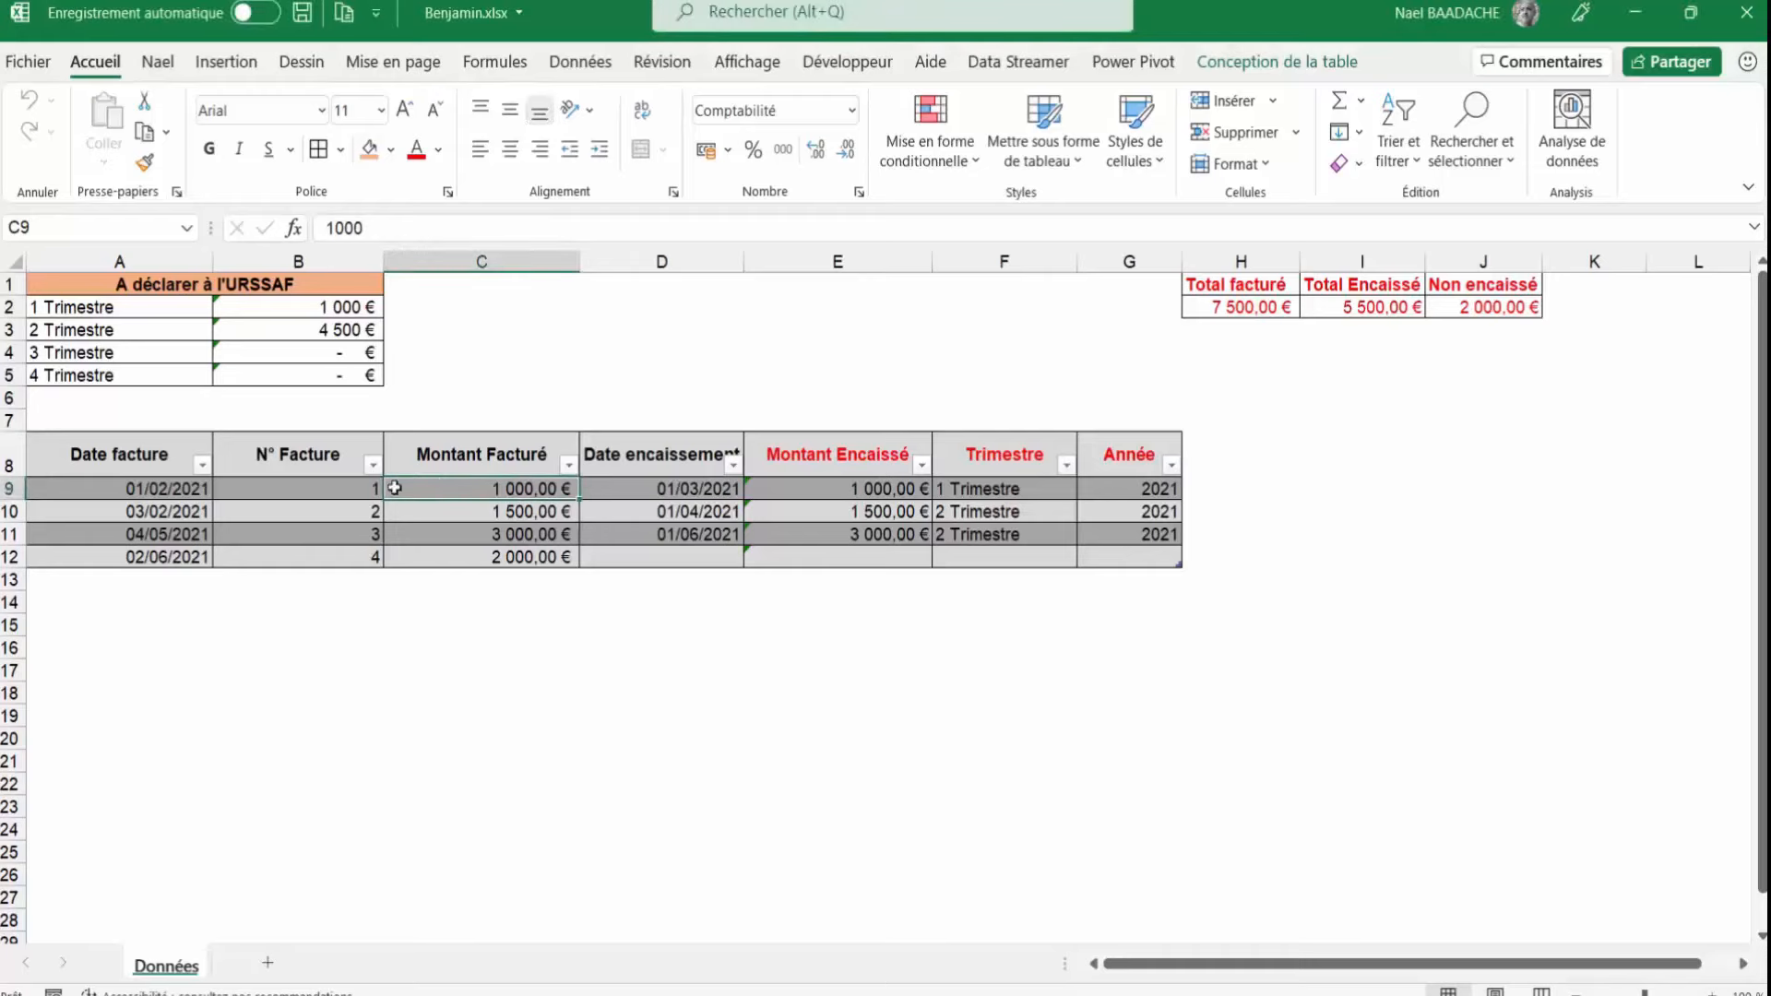
left_click(318, 493)
left_click_drag(149, 458, 1163, 560)
Examine the calculated columns Montant Encaissé, Trimestre and Année, including the formulas in E9 and F9
left_click(901, 486)
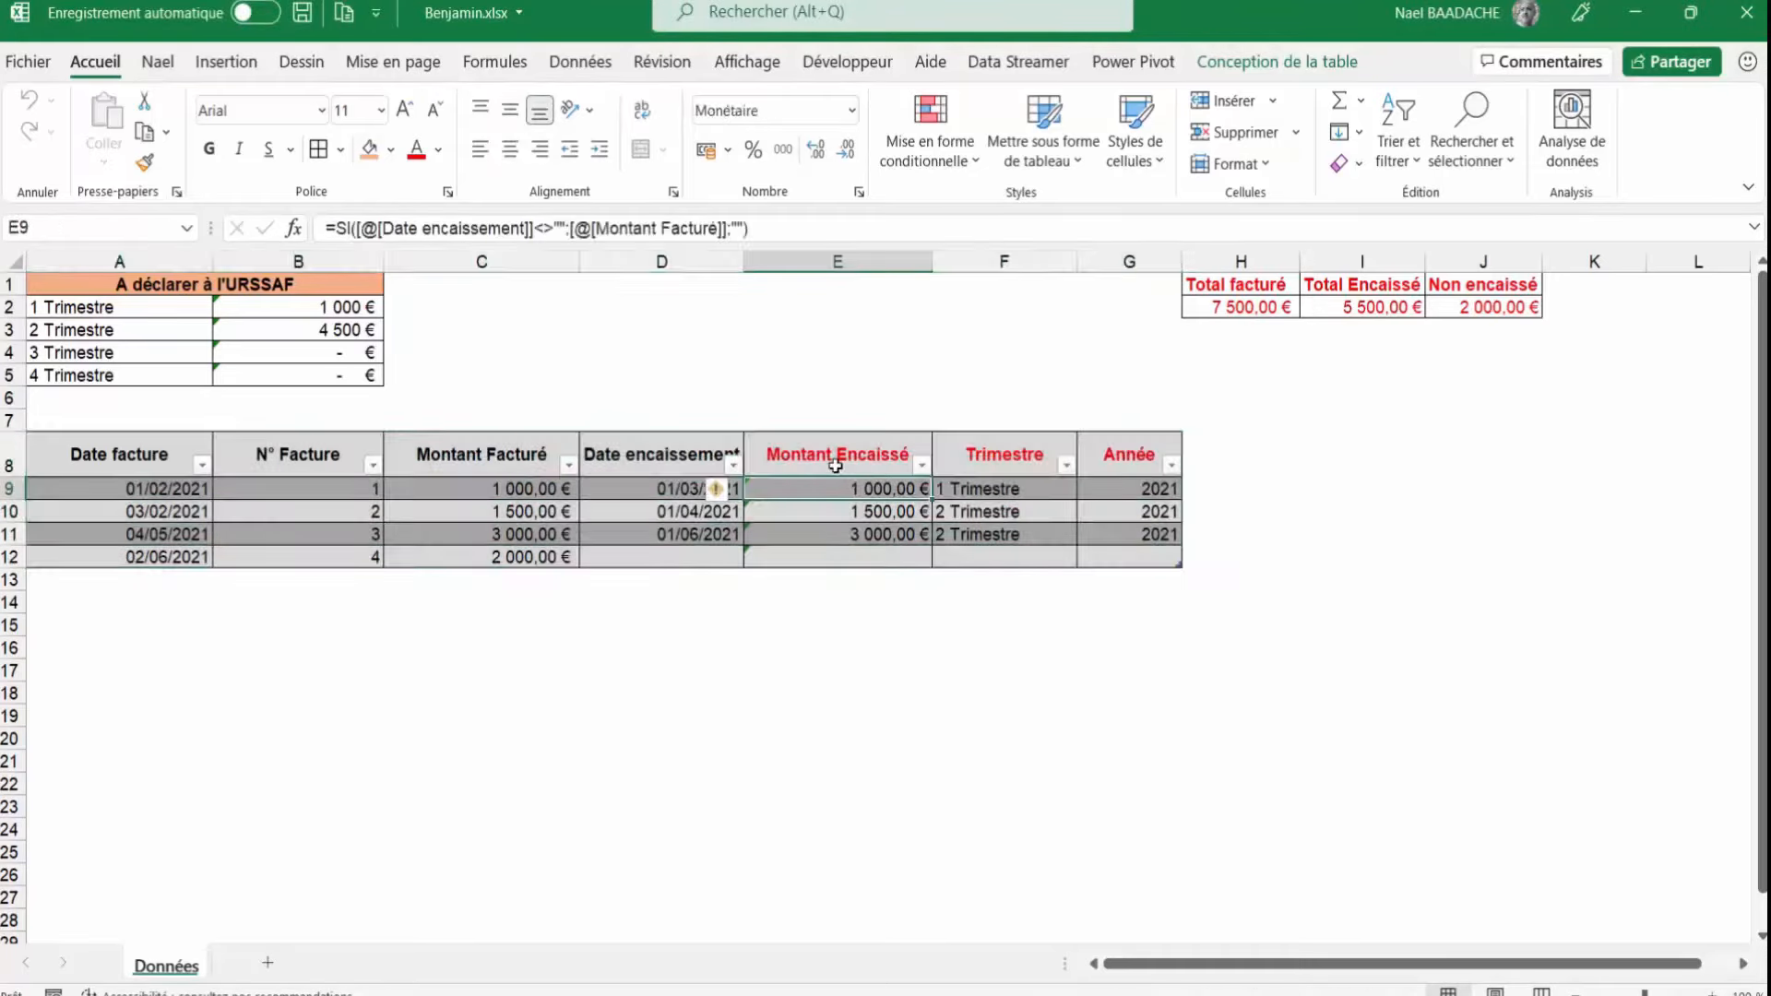
left_click(837, 452)
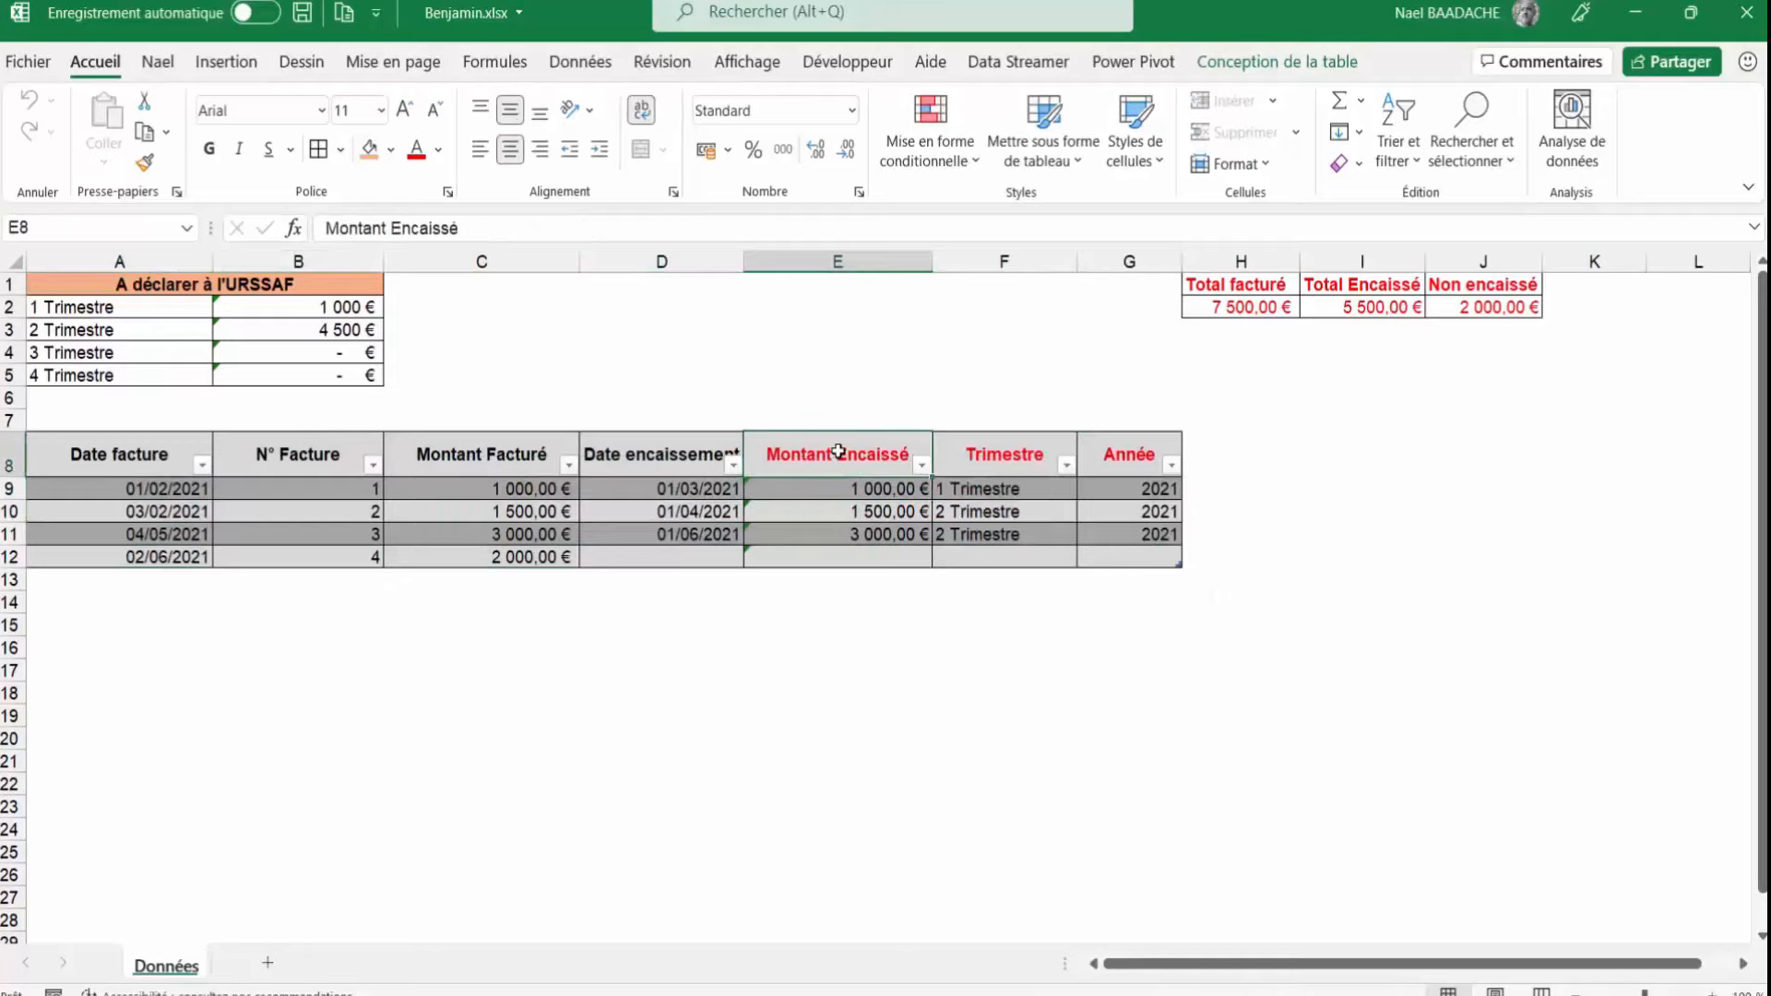
left_click(990, 454)
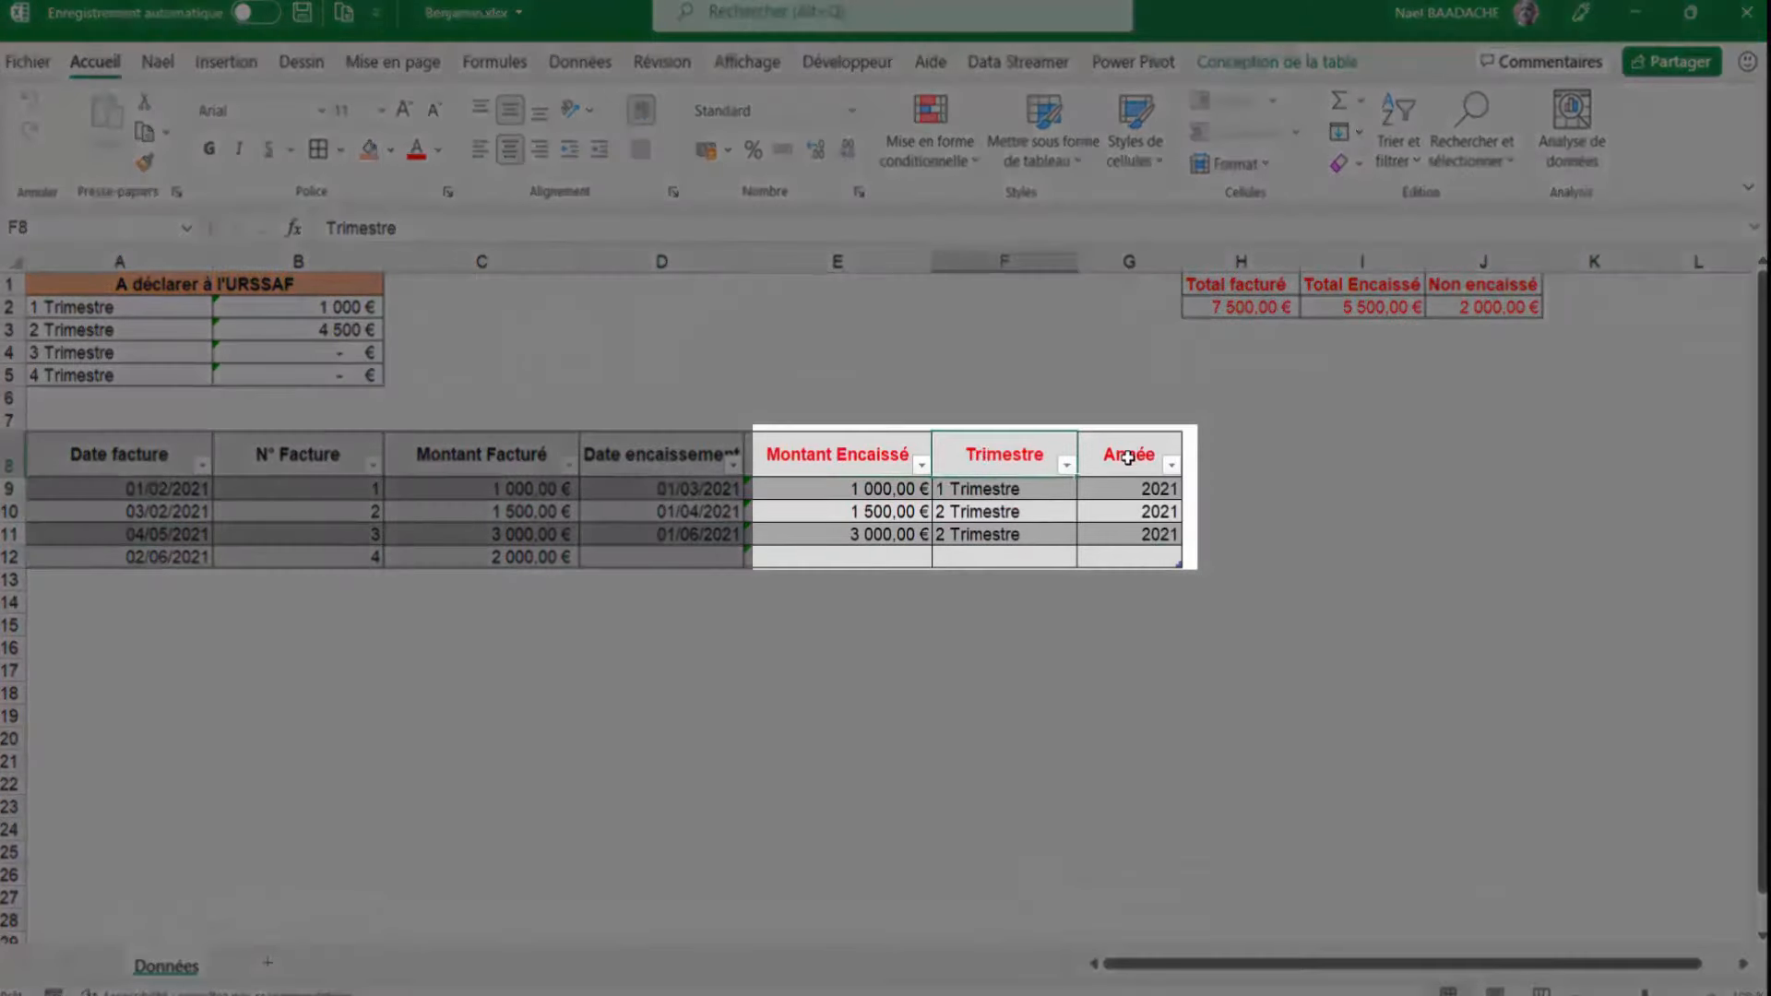
left_click(1125, 456)
left_click(873, 490)
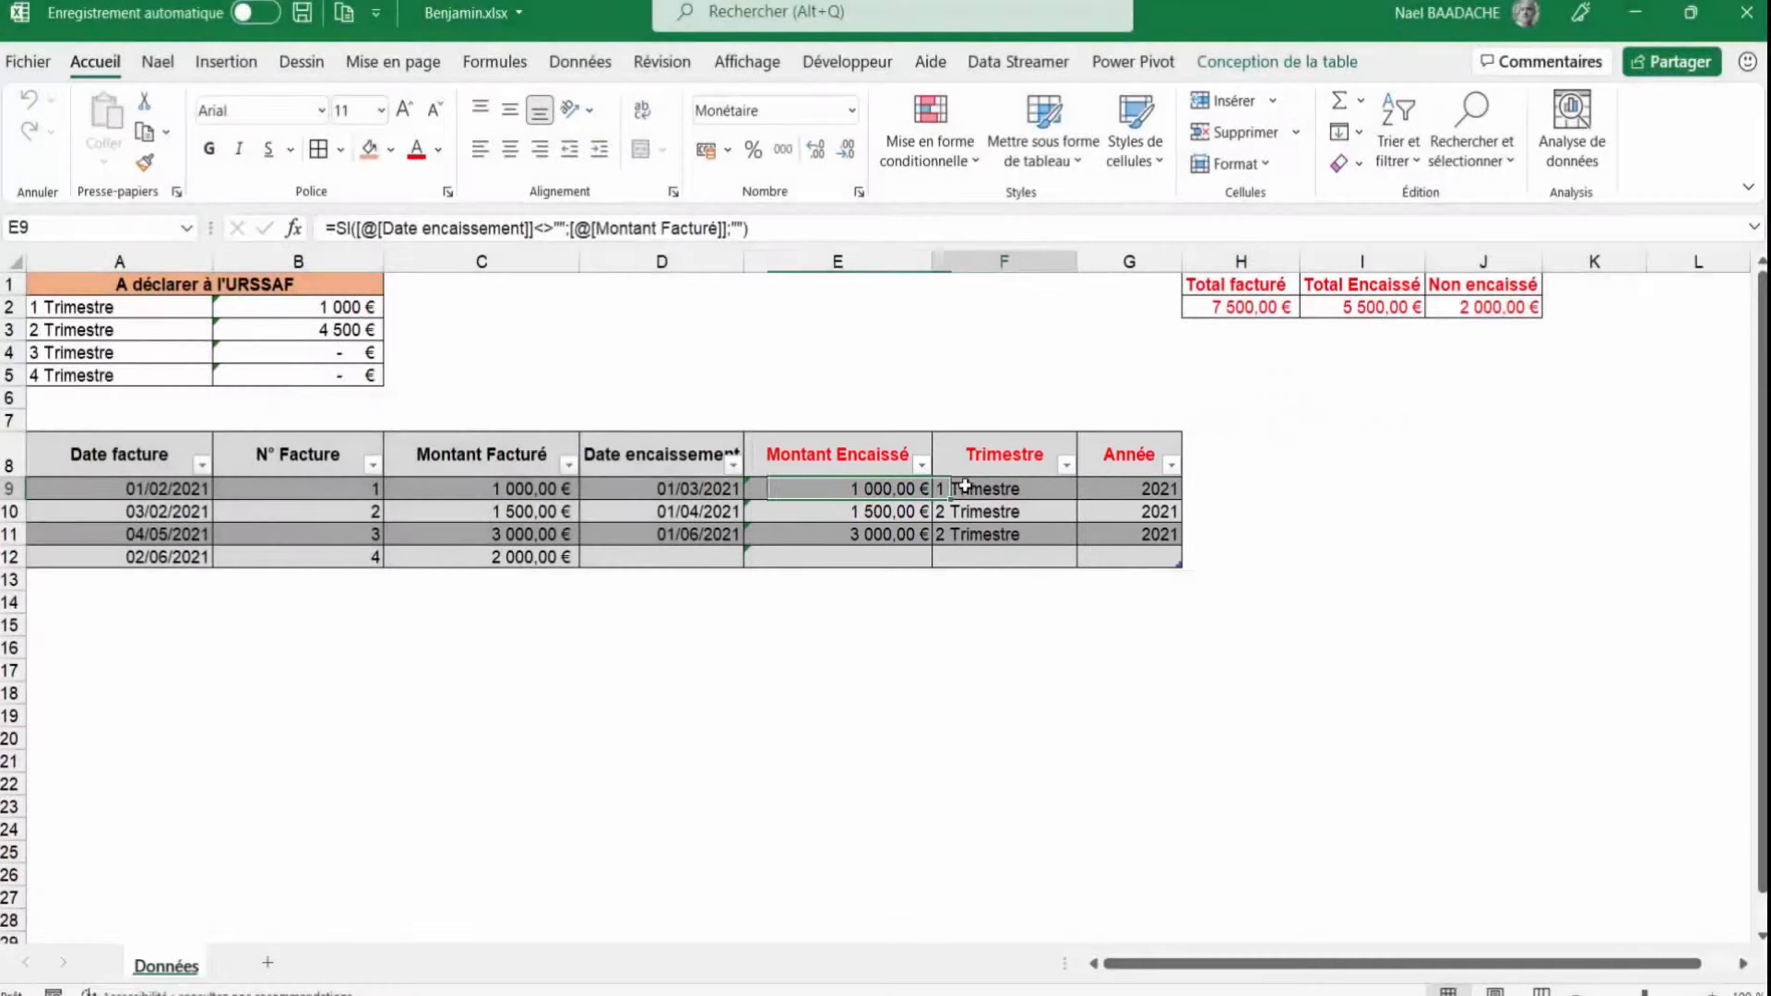
left_click(994, 490)
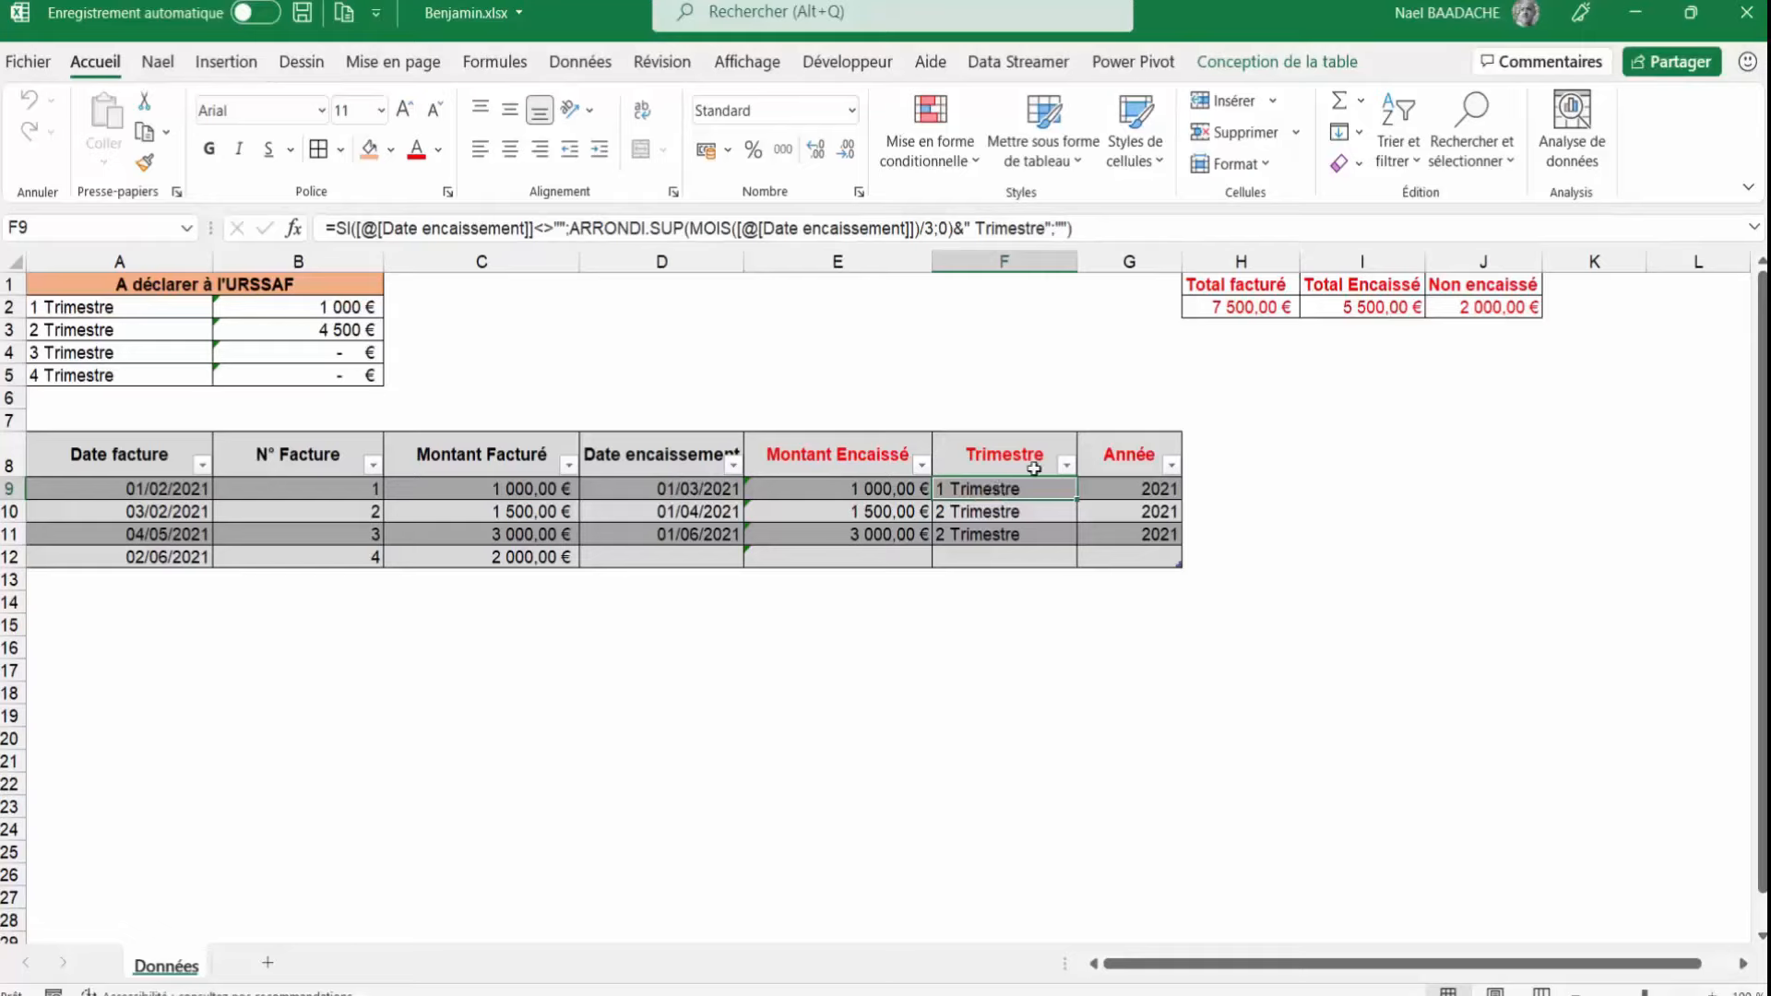
Examine the formulas behind Total facturé, Total Encaissé and Non encaissé in H2:J2
left_click_drag(1235, 290, 1482, 308)
left_click(1251, 308)
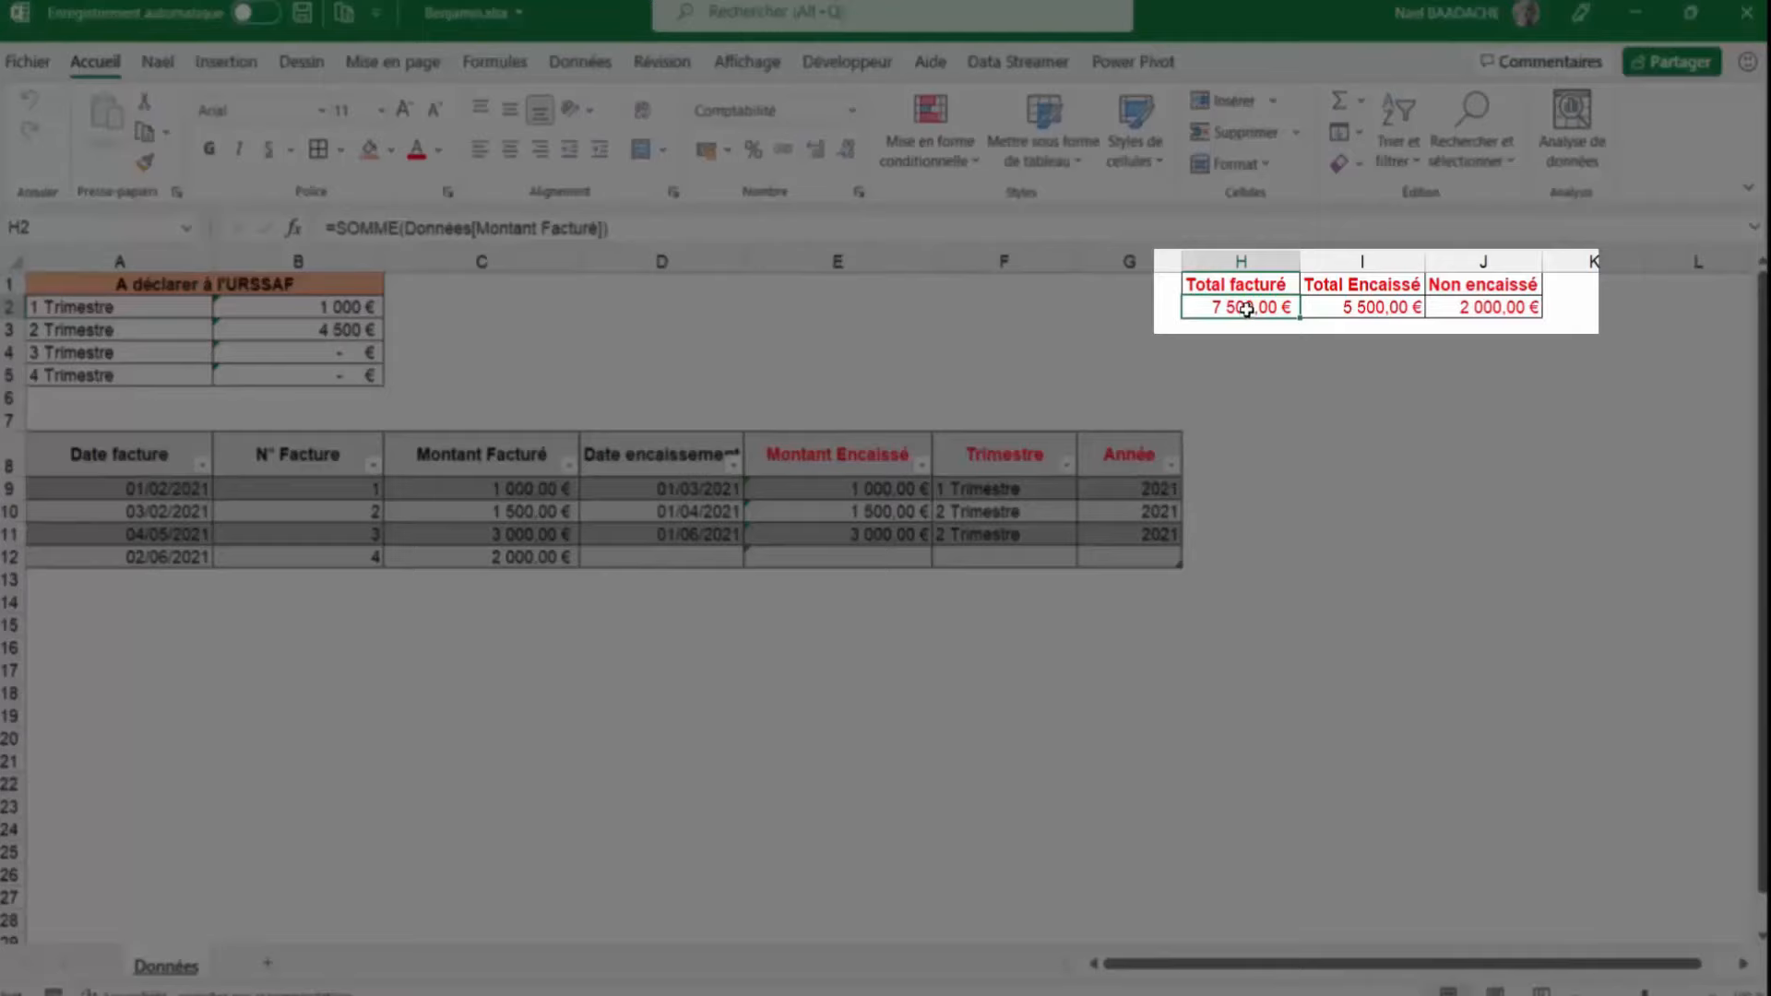
left_click(1368, 305)
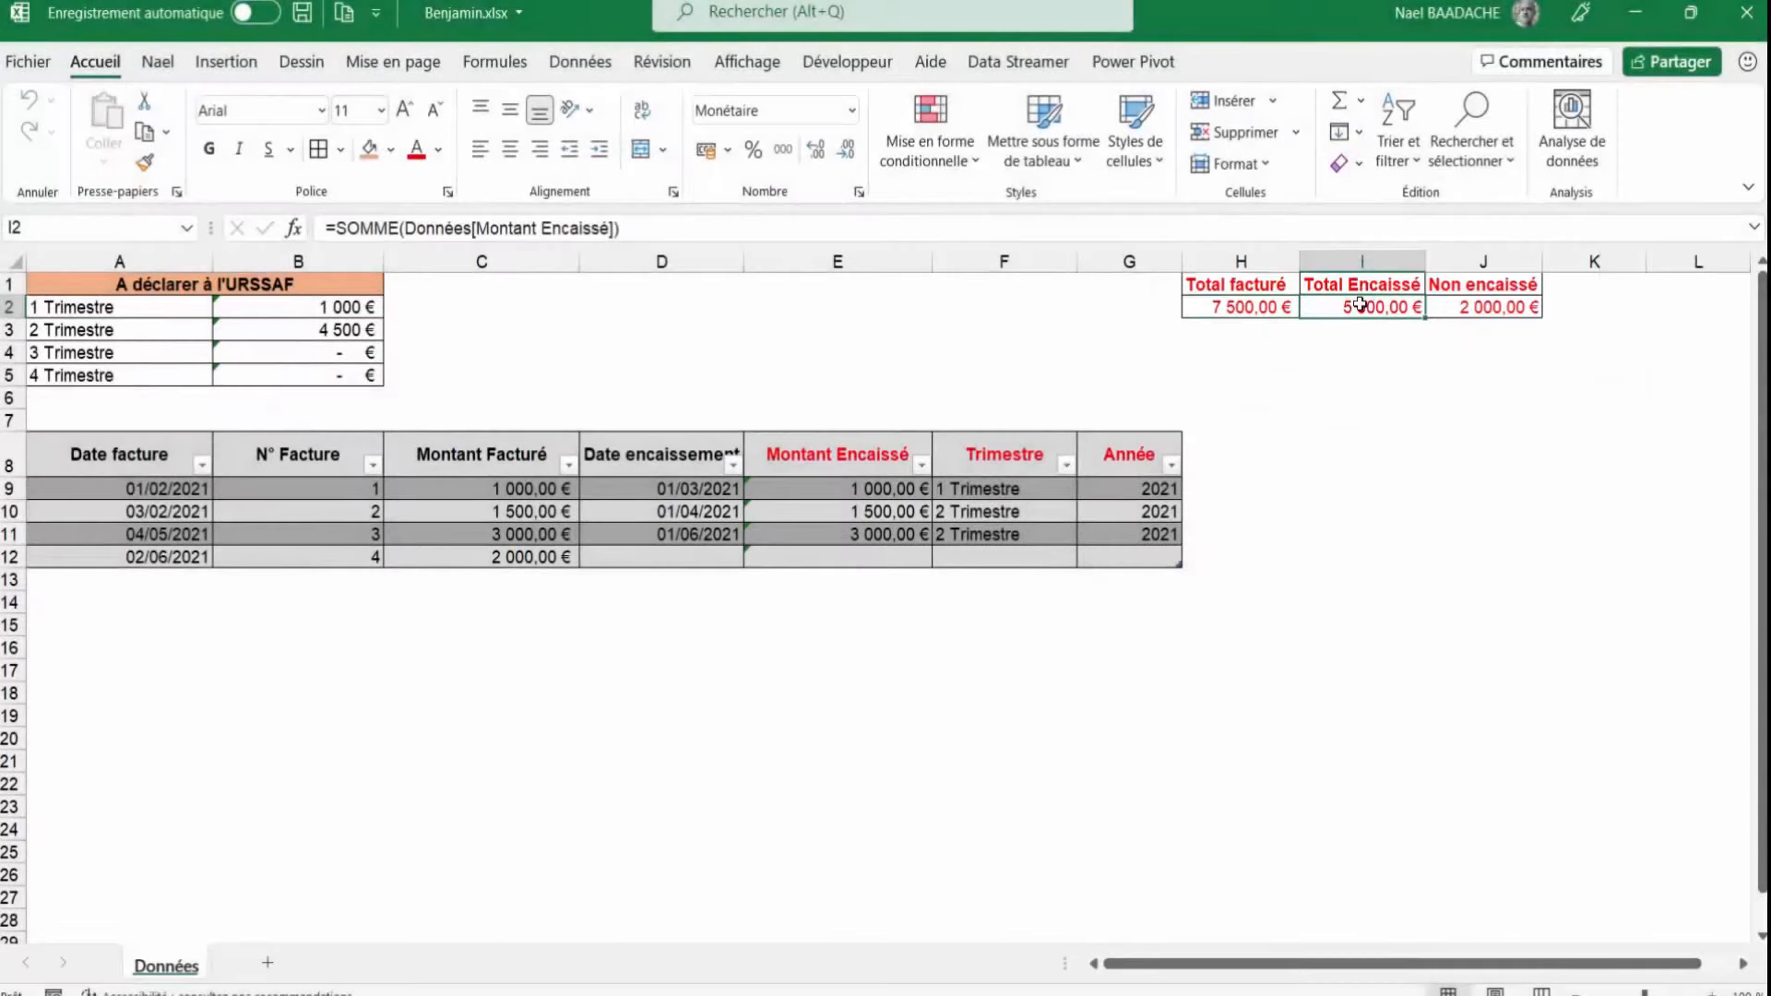
left_click(1474, 308)
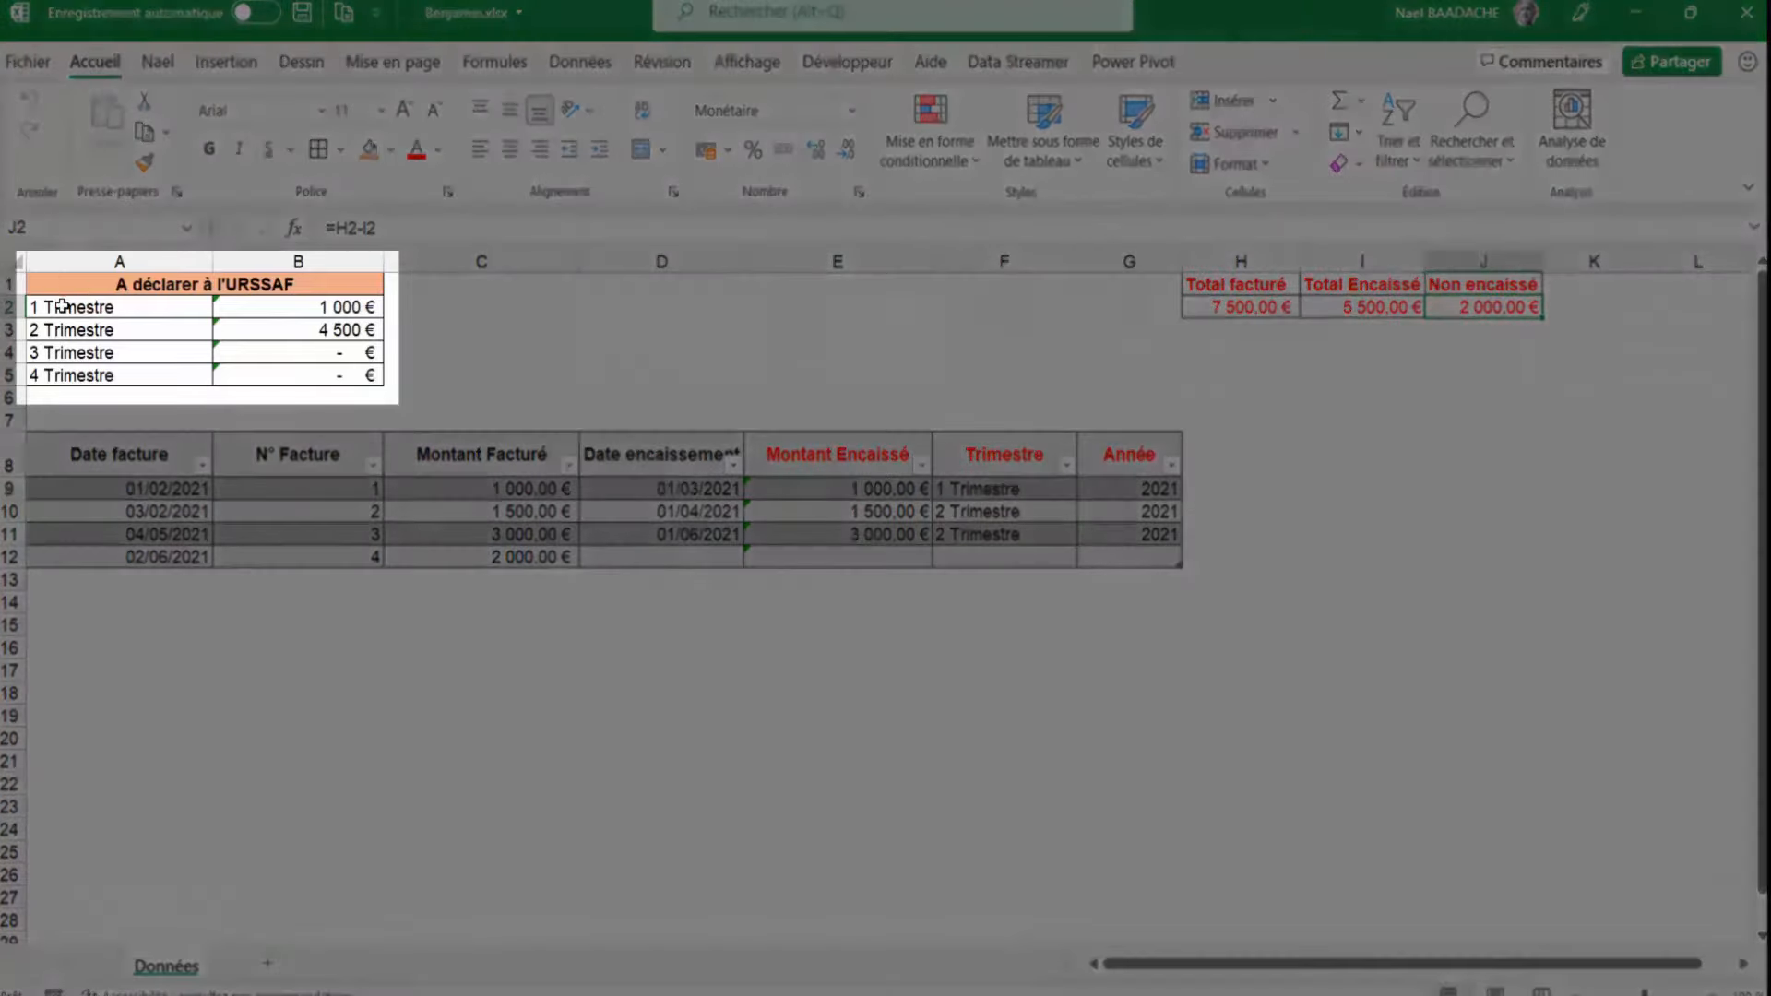
Examine the A déclarer à l'URSSAF table and the 1 Trimestre formula in B2
left_click(61, 294)
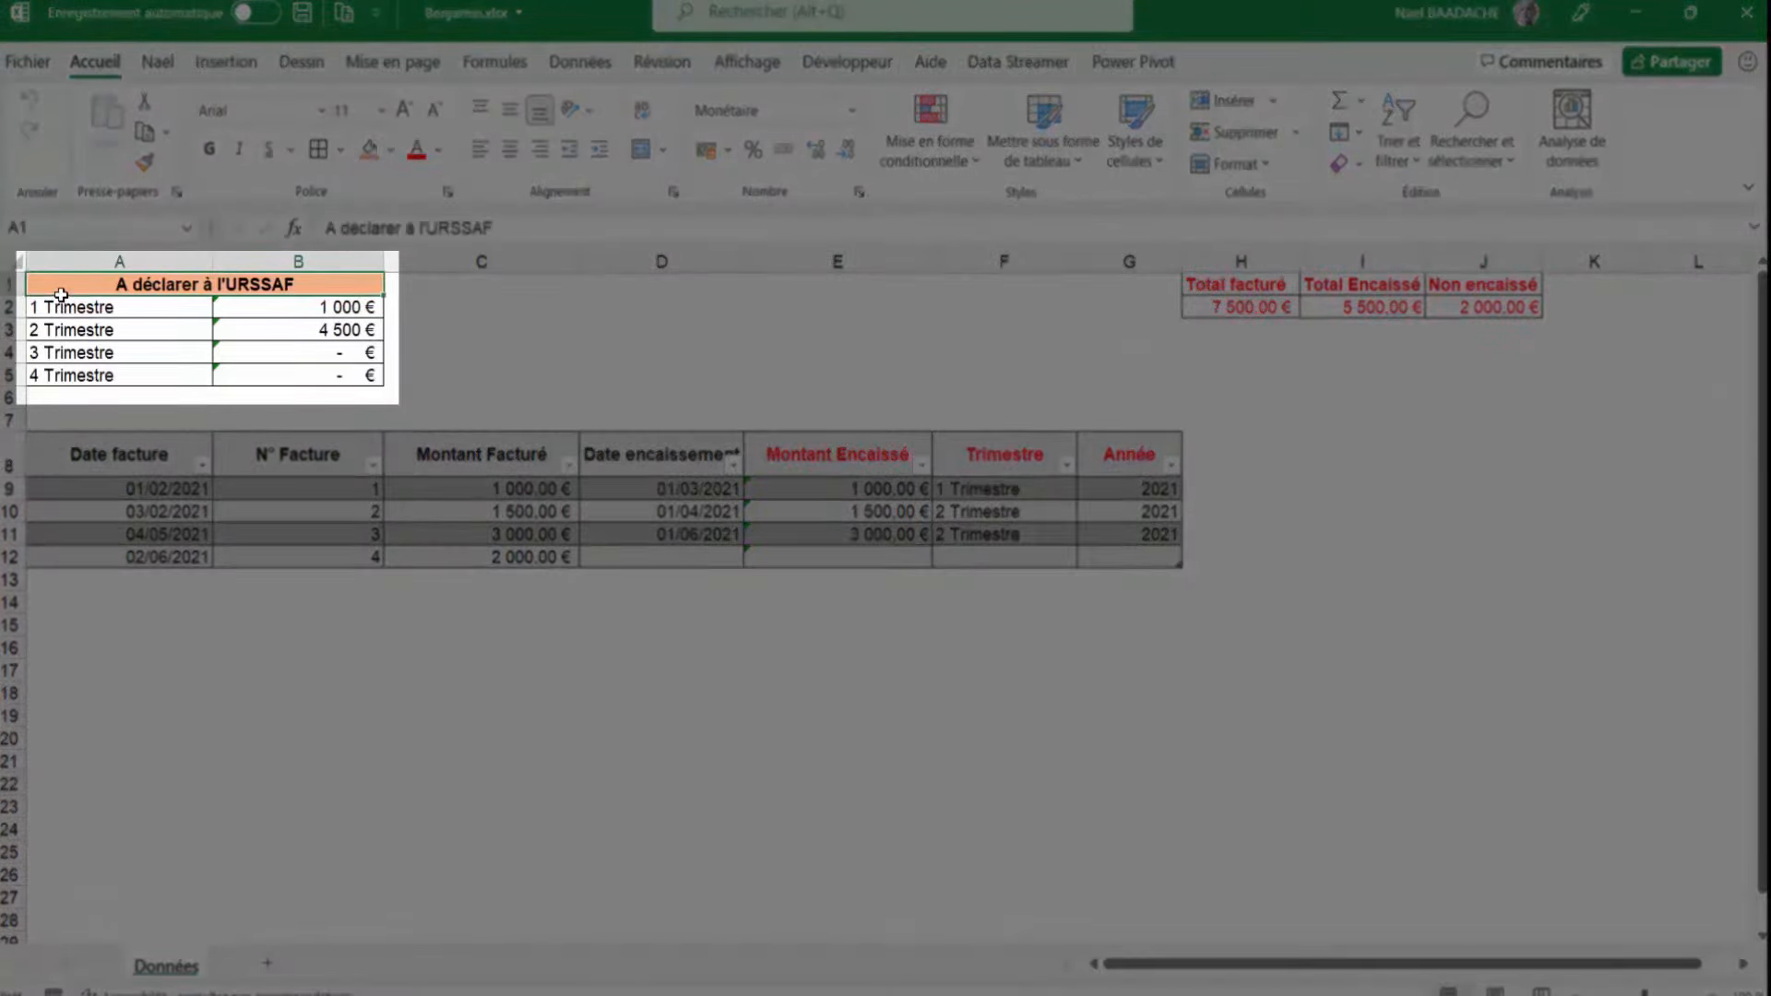
left_click_drag(61, 294, 82, 374)
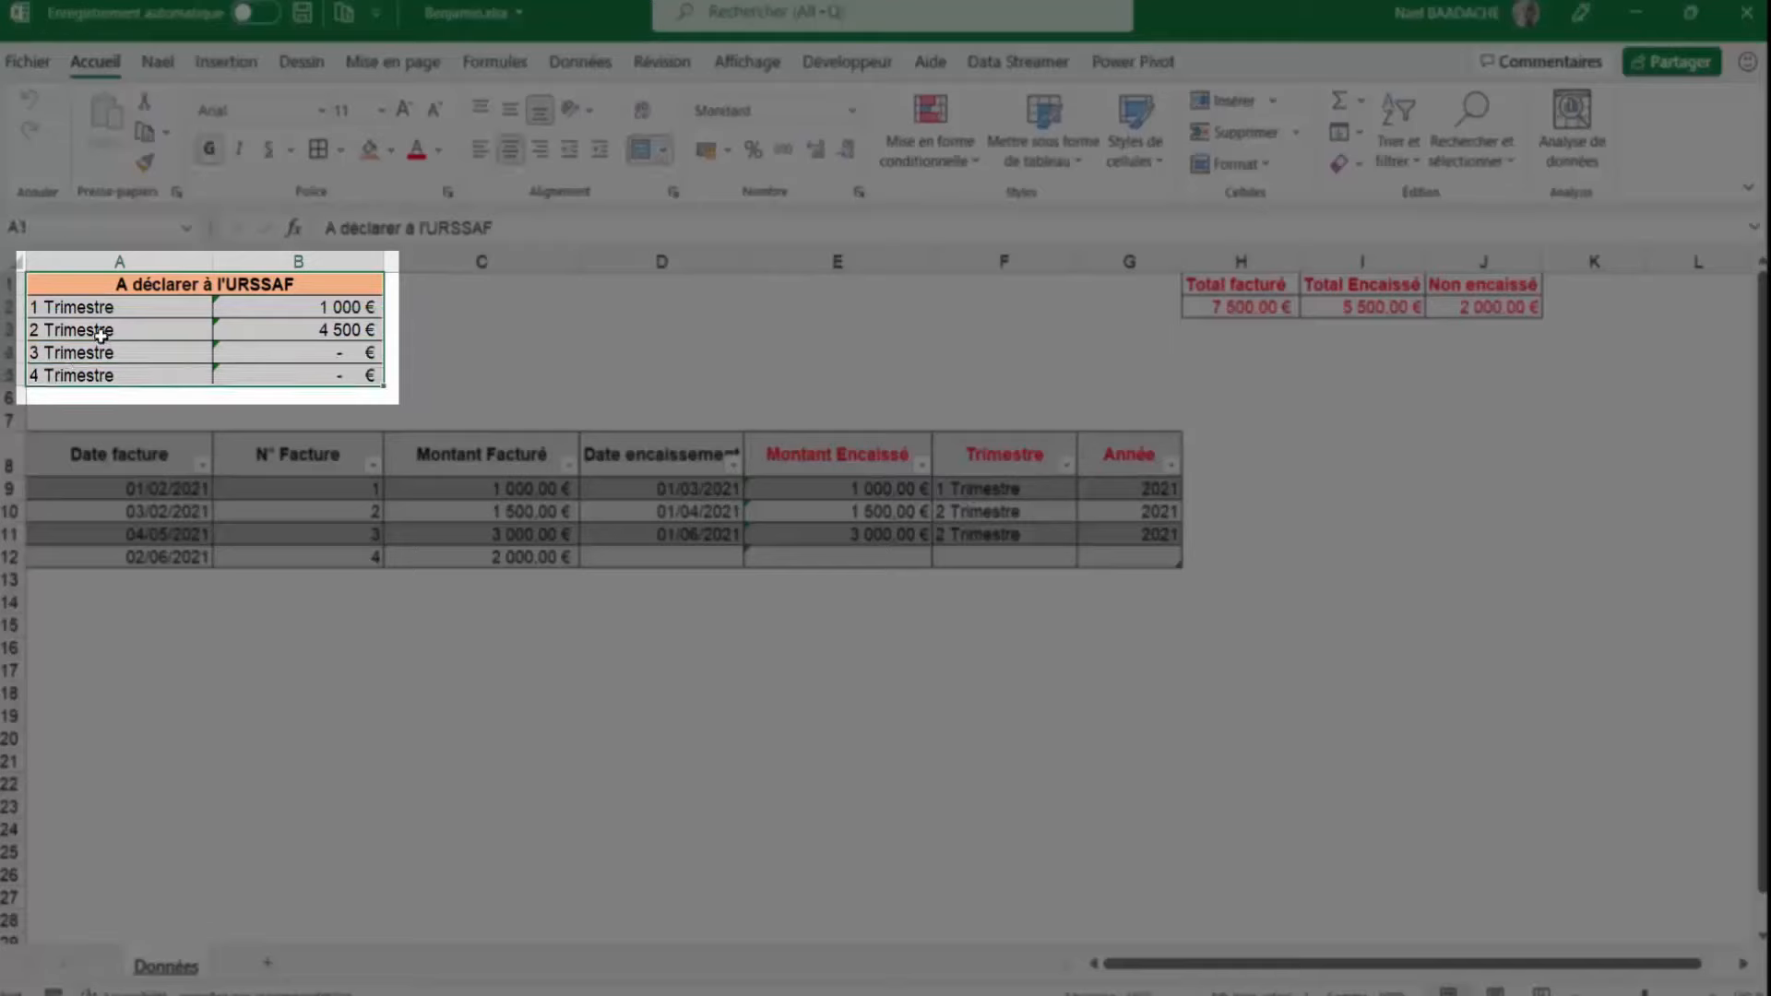
left_click(101, 333)
left_click(328, 307)
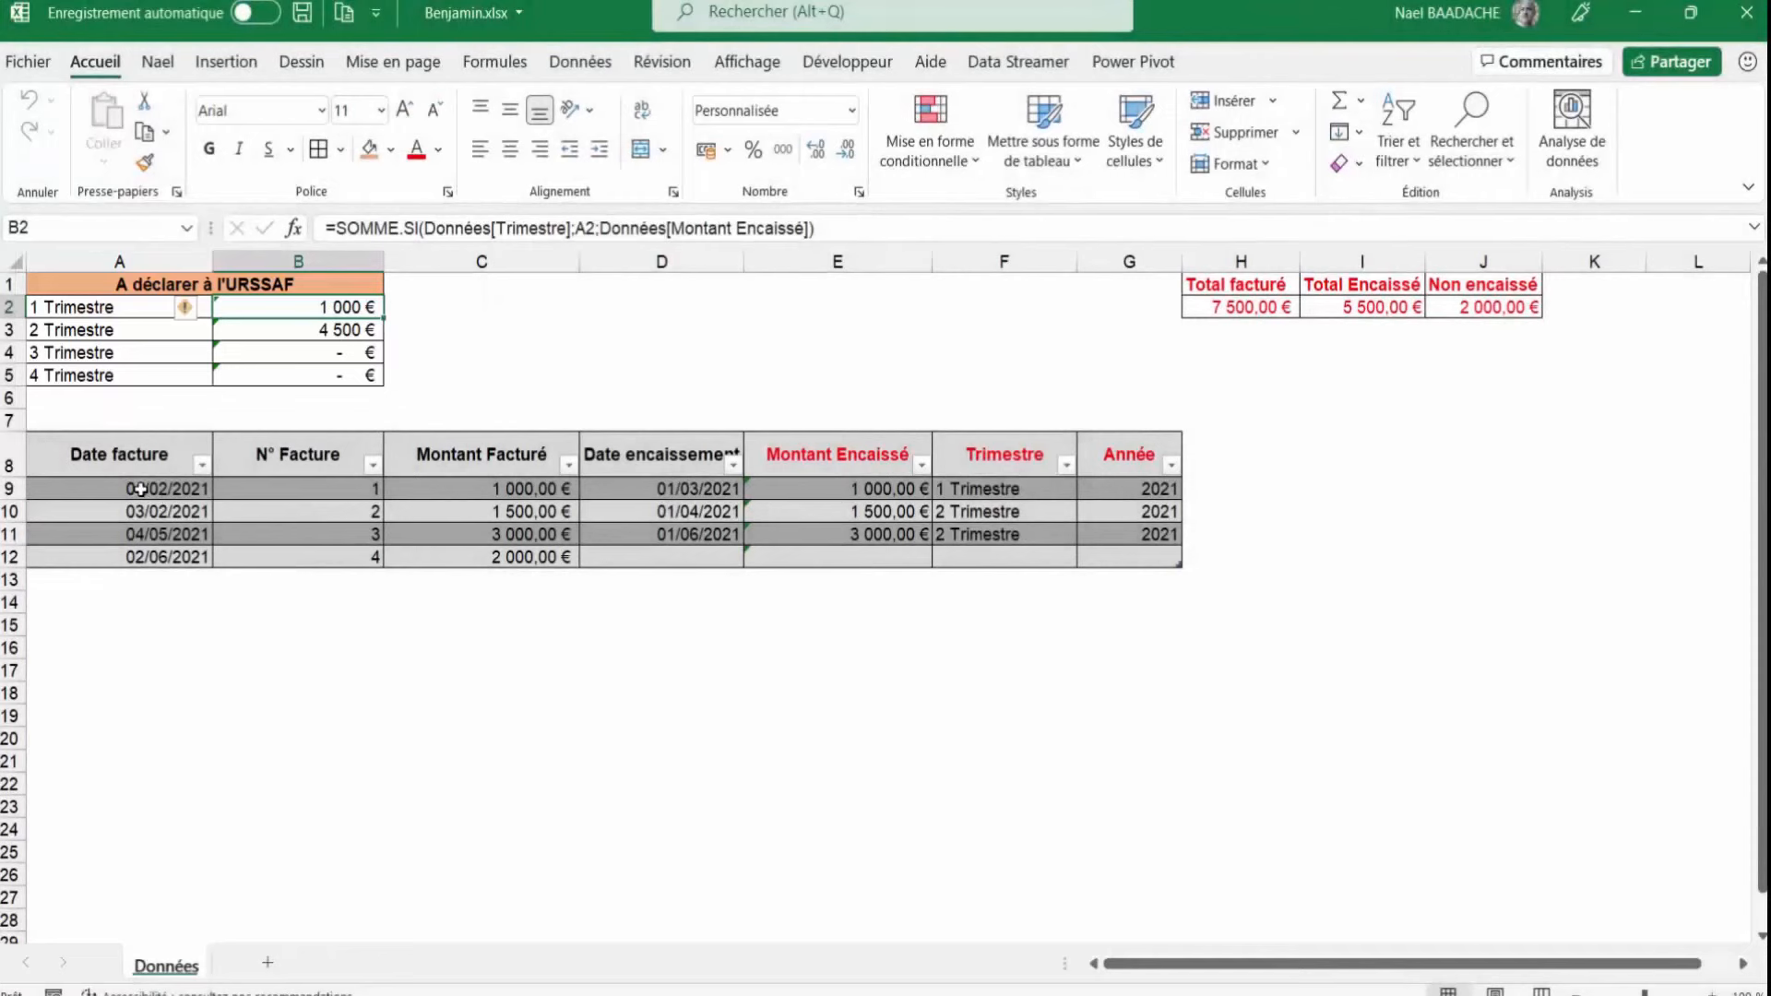
Review the existing entries in A9:D12 and the Date facture and Date encaissement headers
left_click_drag(138, 489, 620, 554)
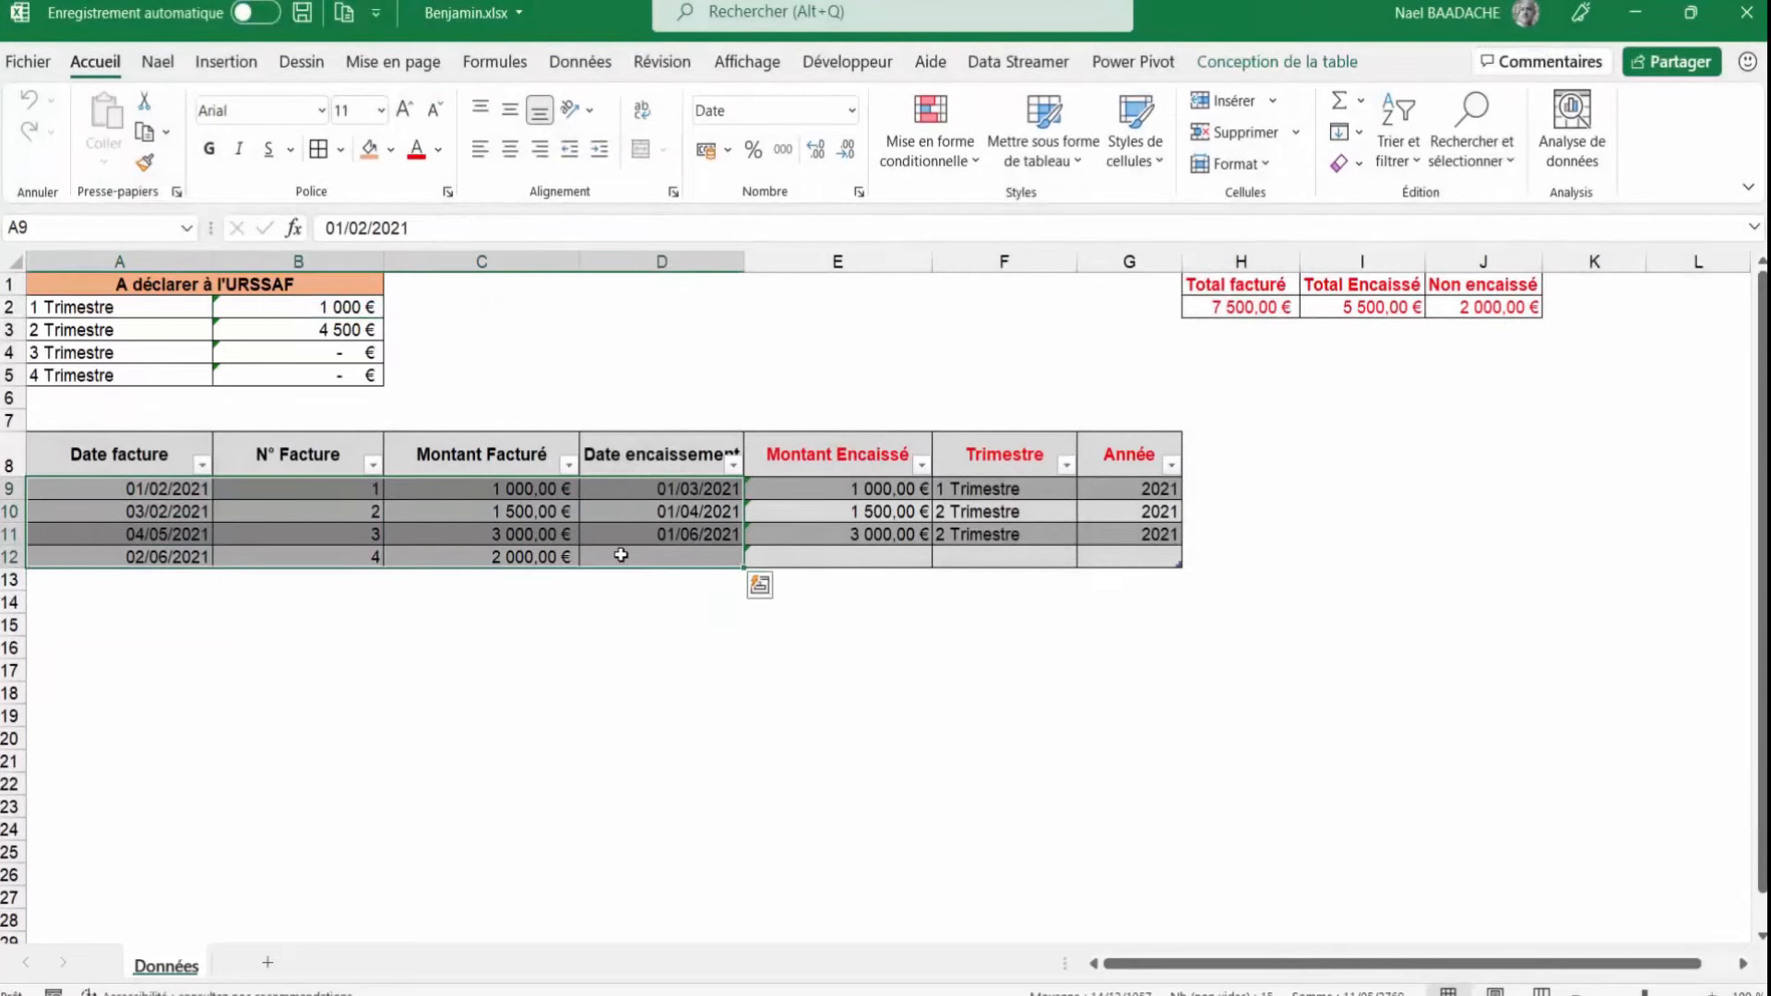
left_click(114, 452)
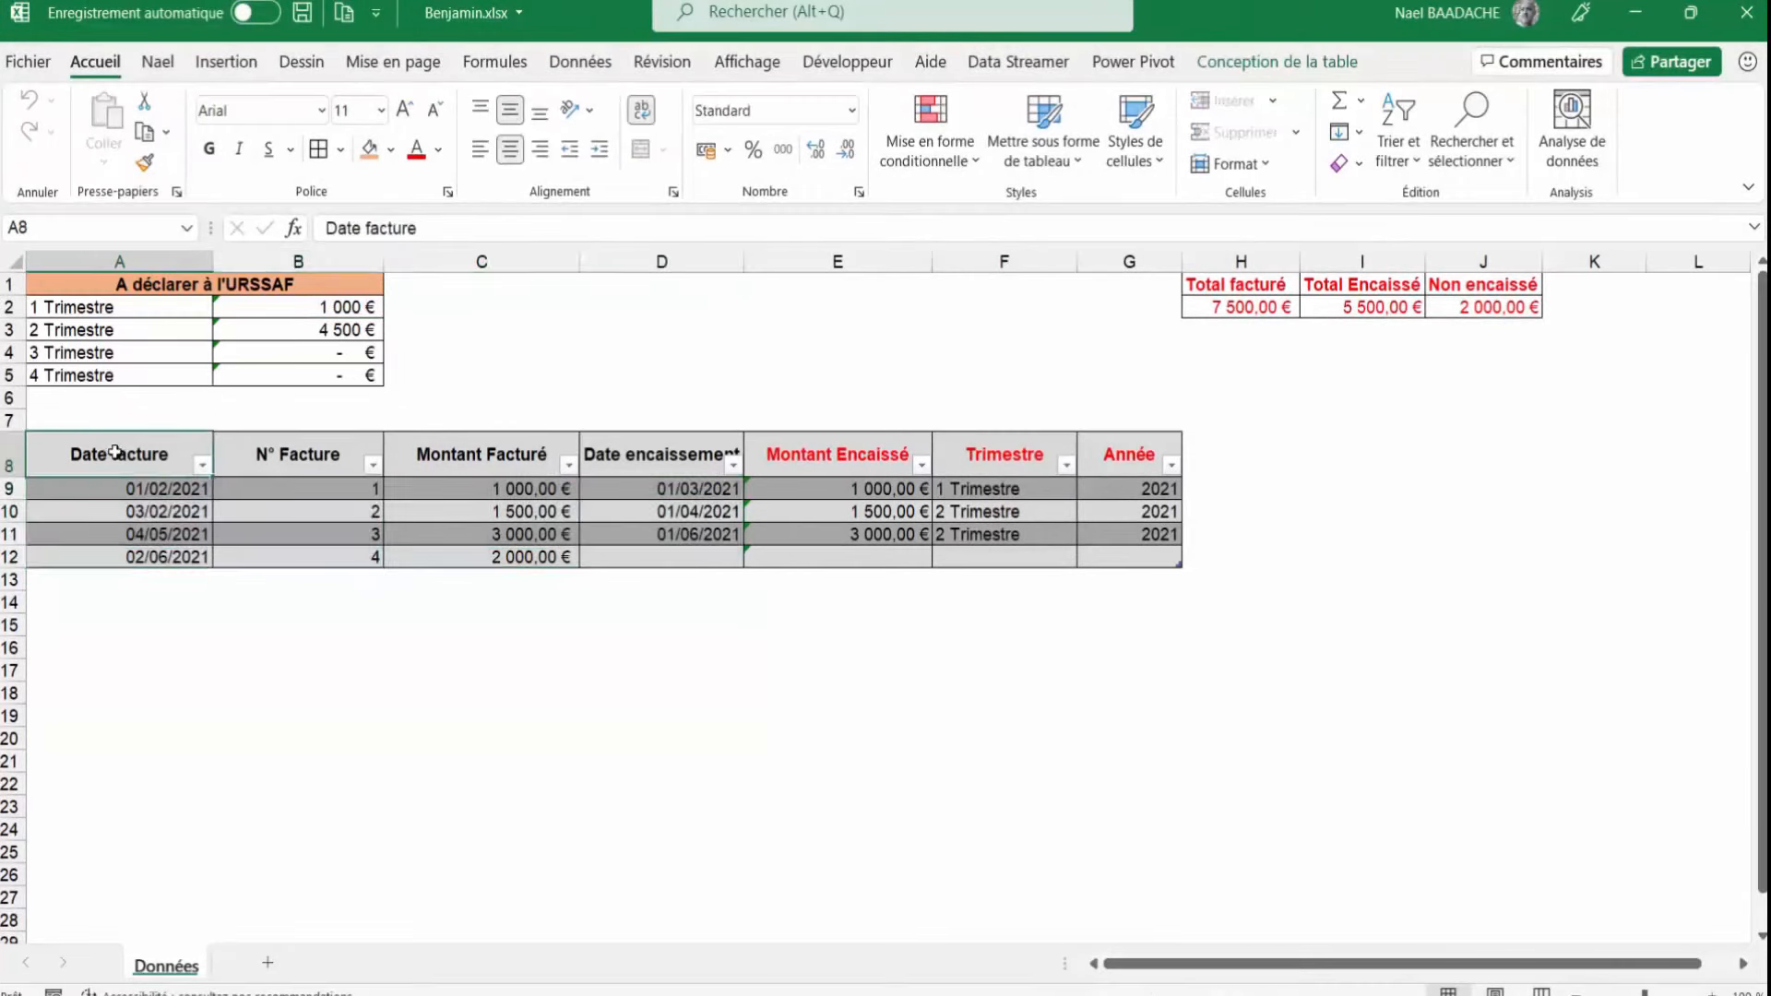
left_click(639, 461)
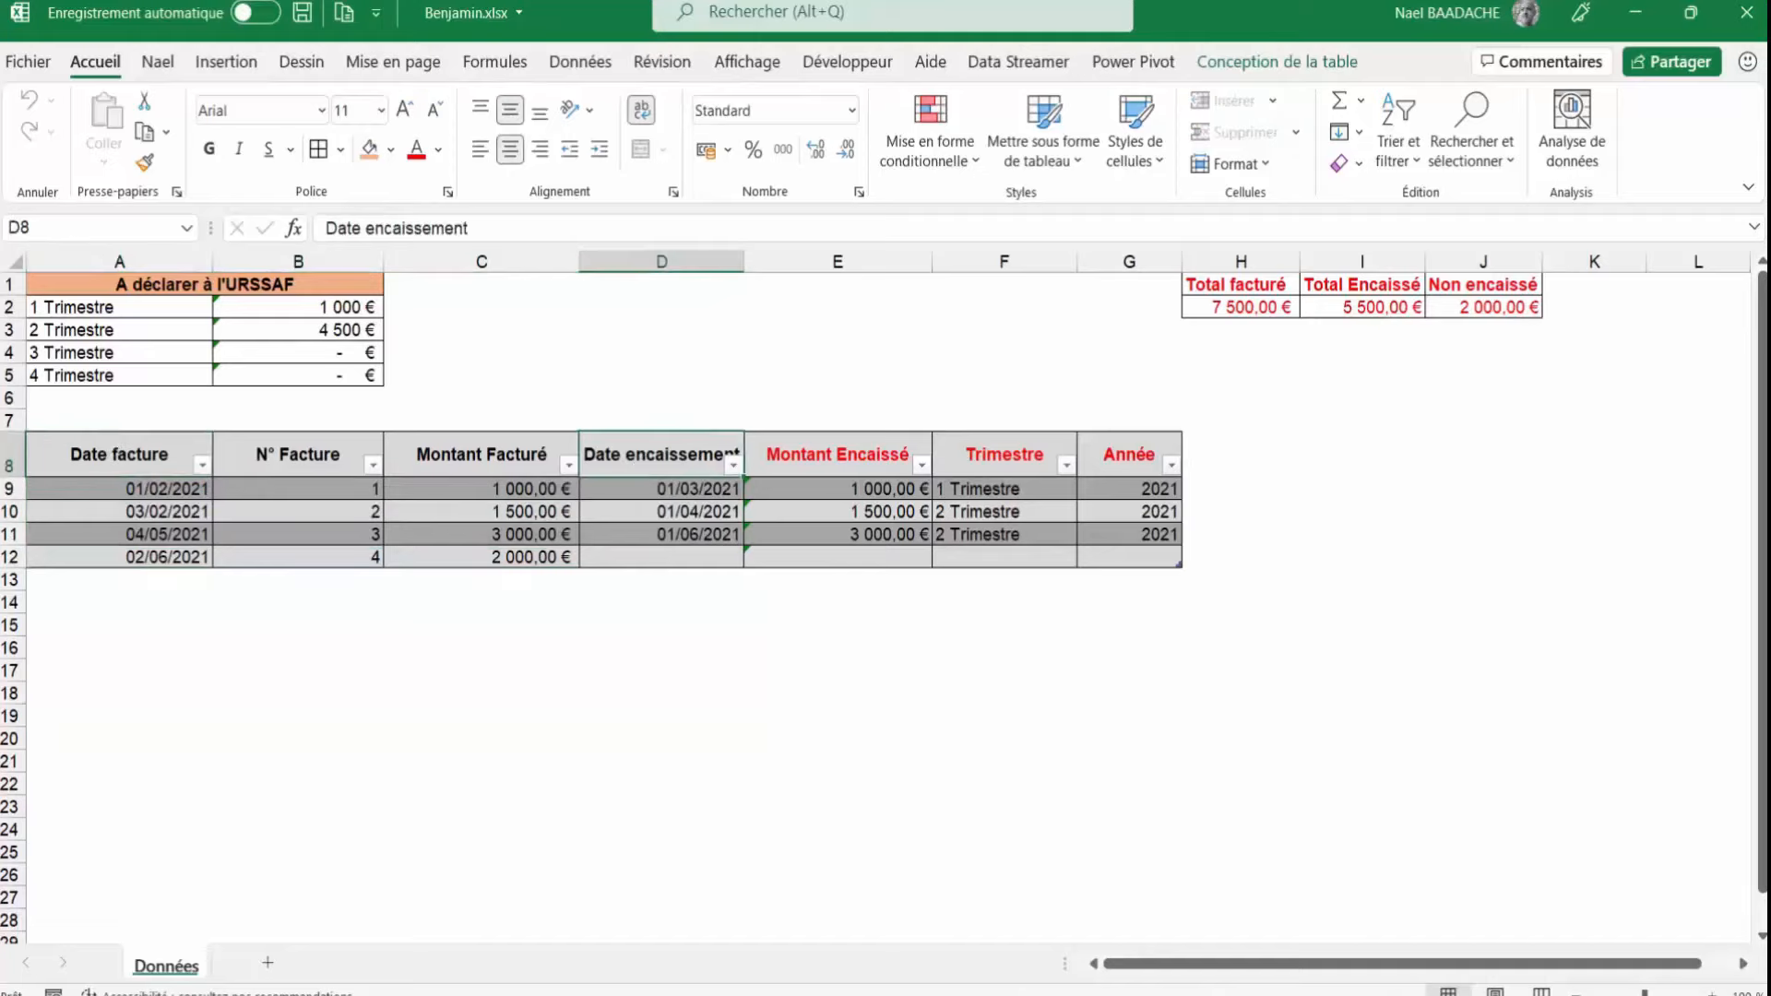
Add invoice 5 in row 13, with Date facture 01/12/2021, Montant Facturé 10000 and Date encaissement 31/12/2021
left_click(146, 583)
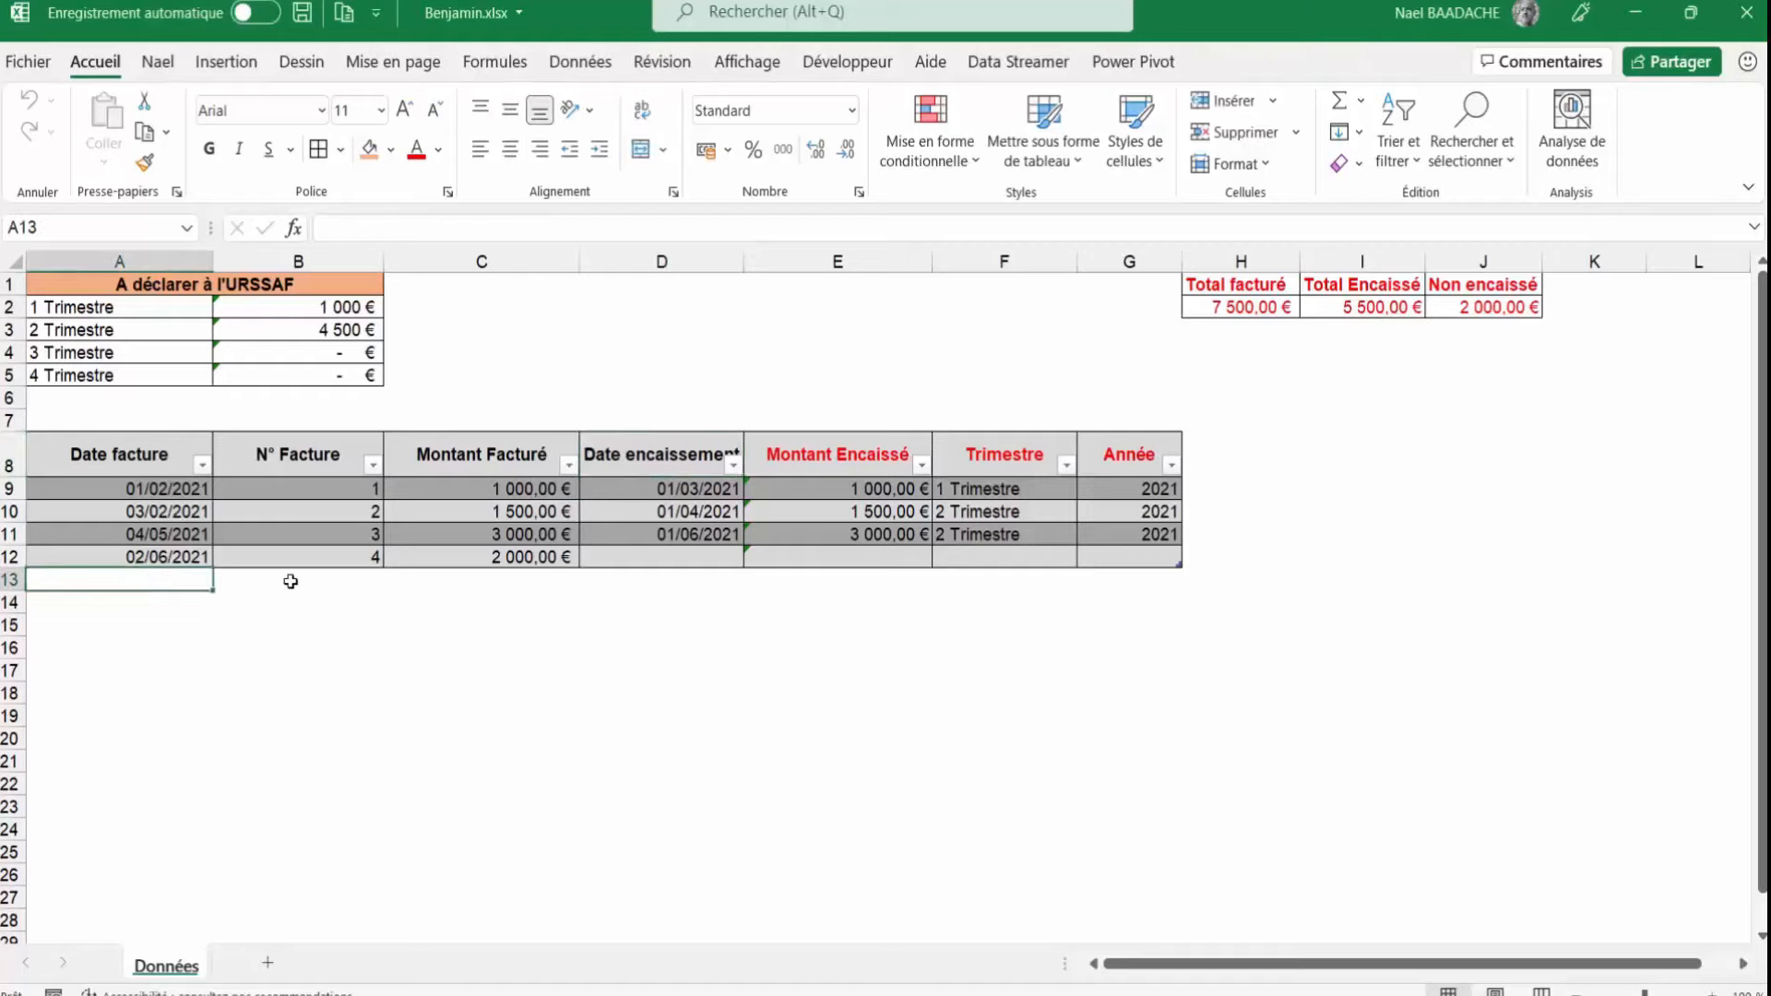
type("01")
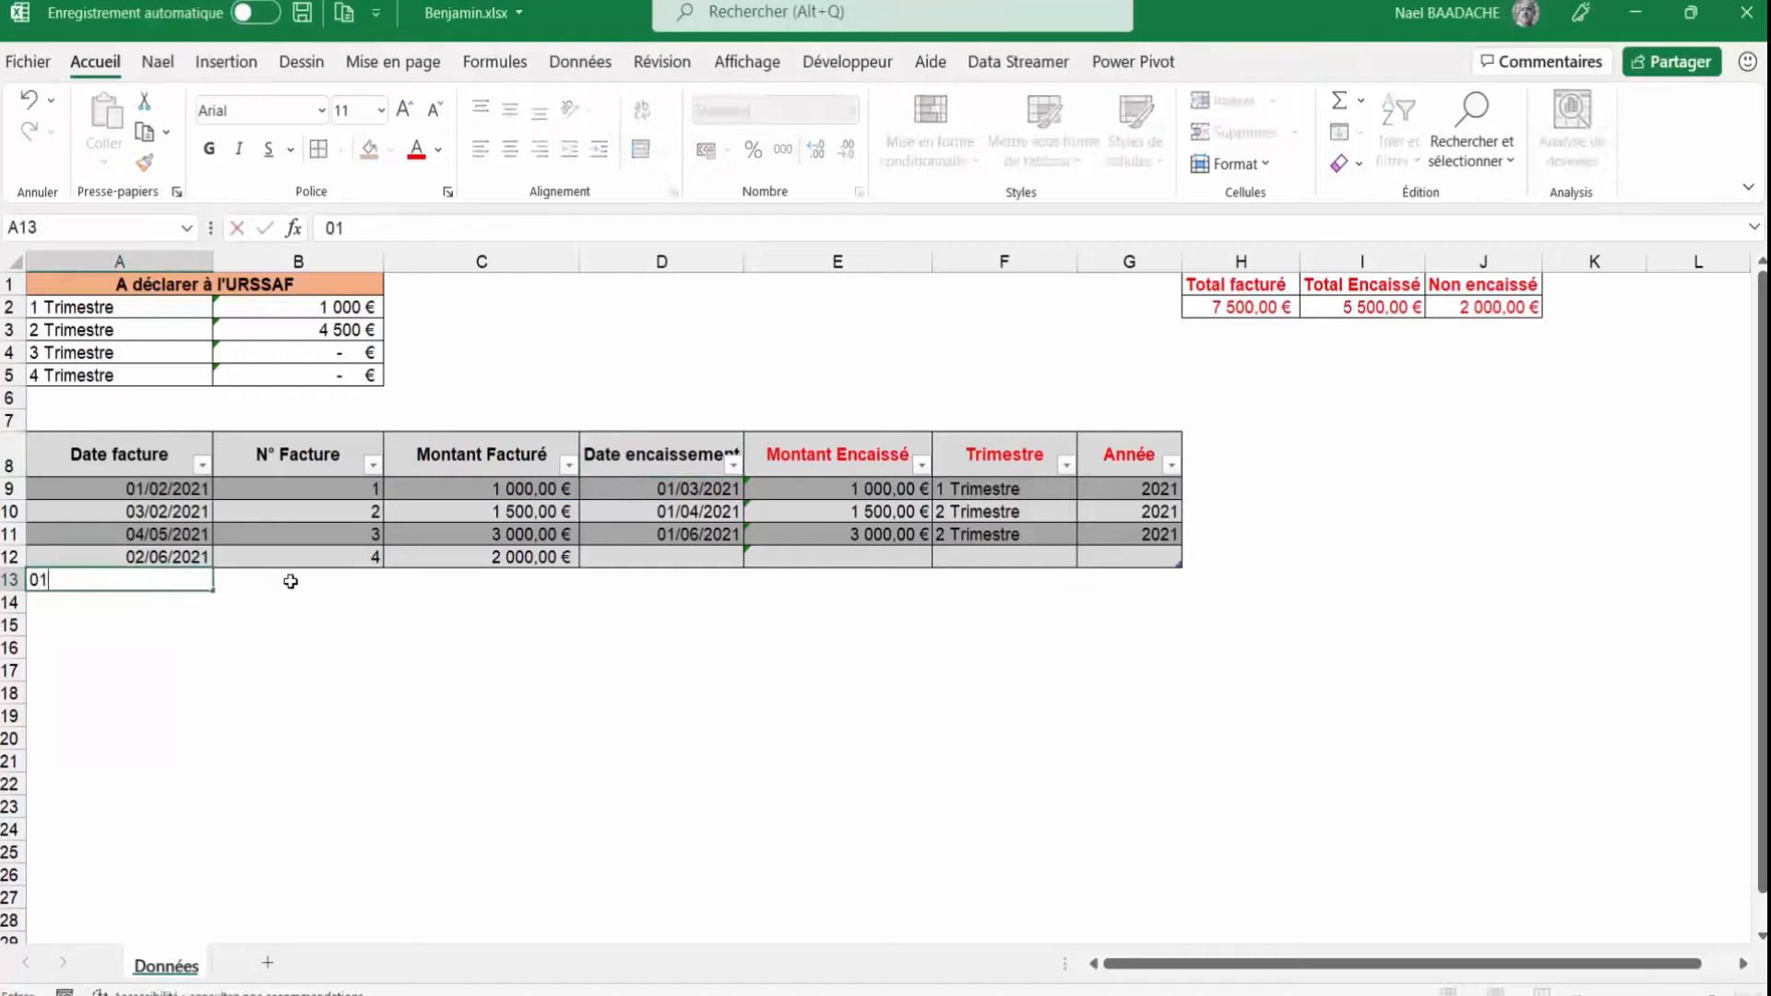
type("/12/2021")
key("Tab")
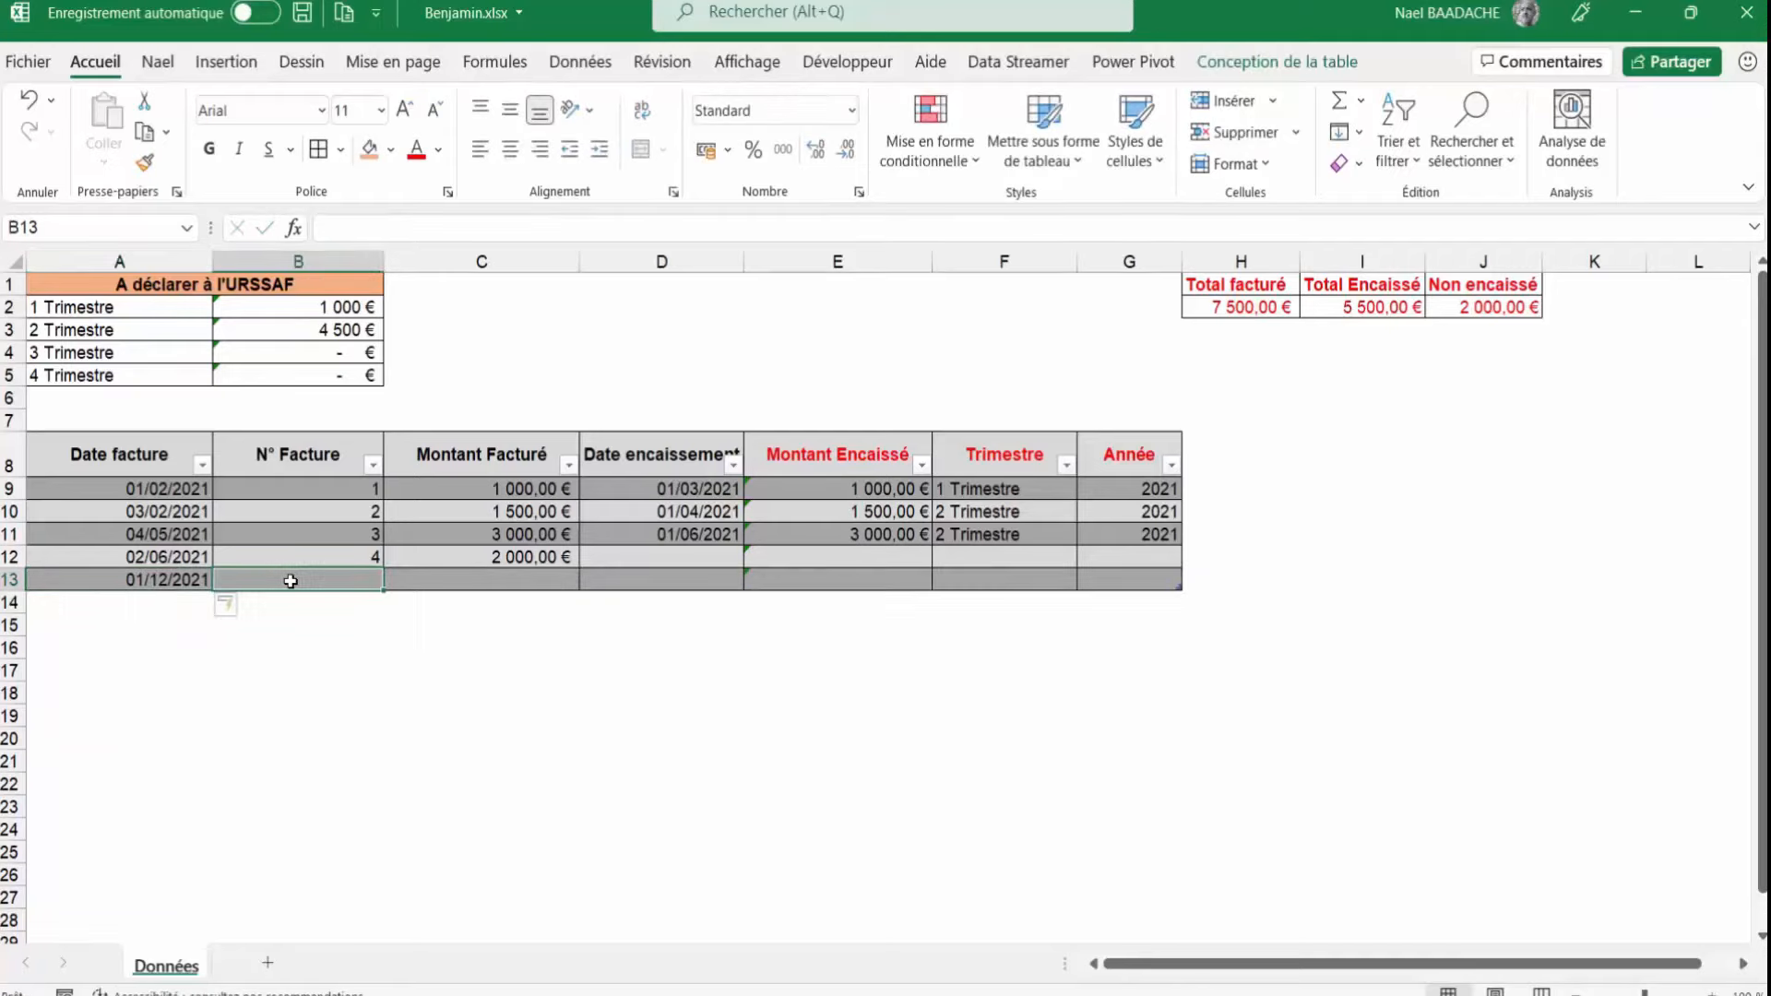
type("5")
key("Tab")
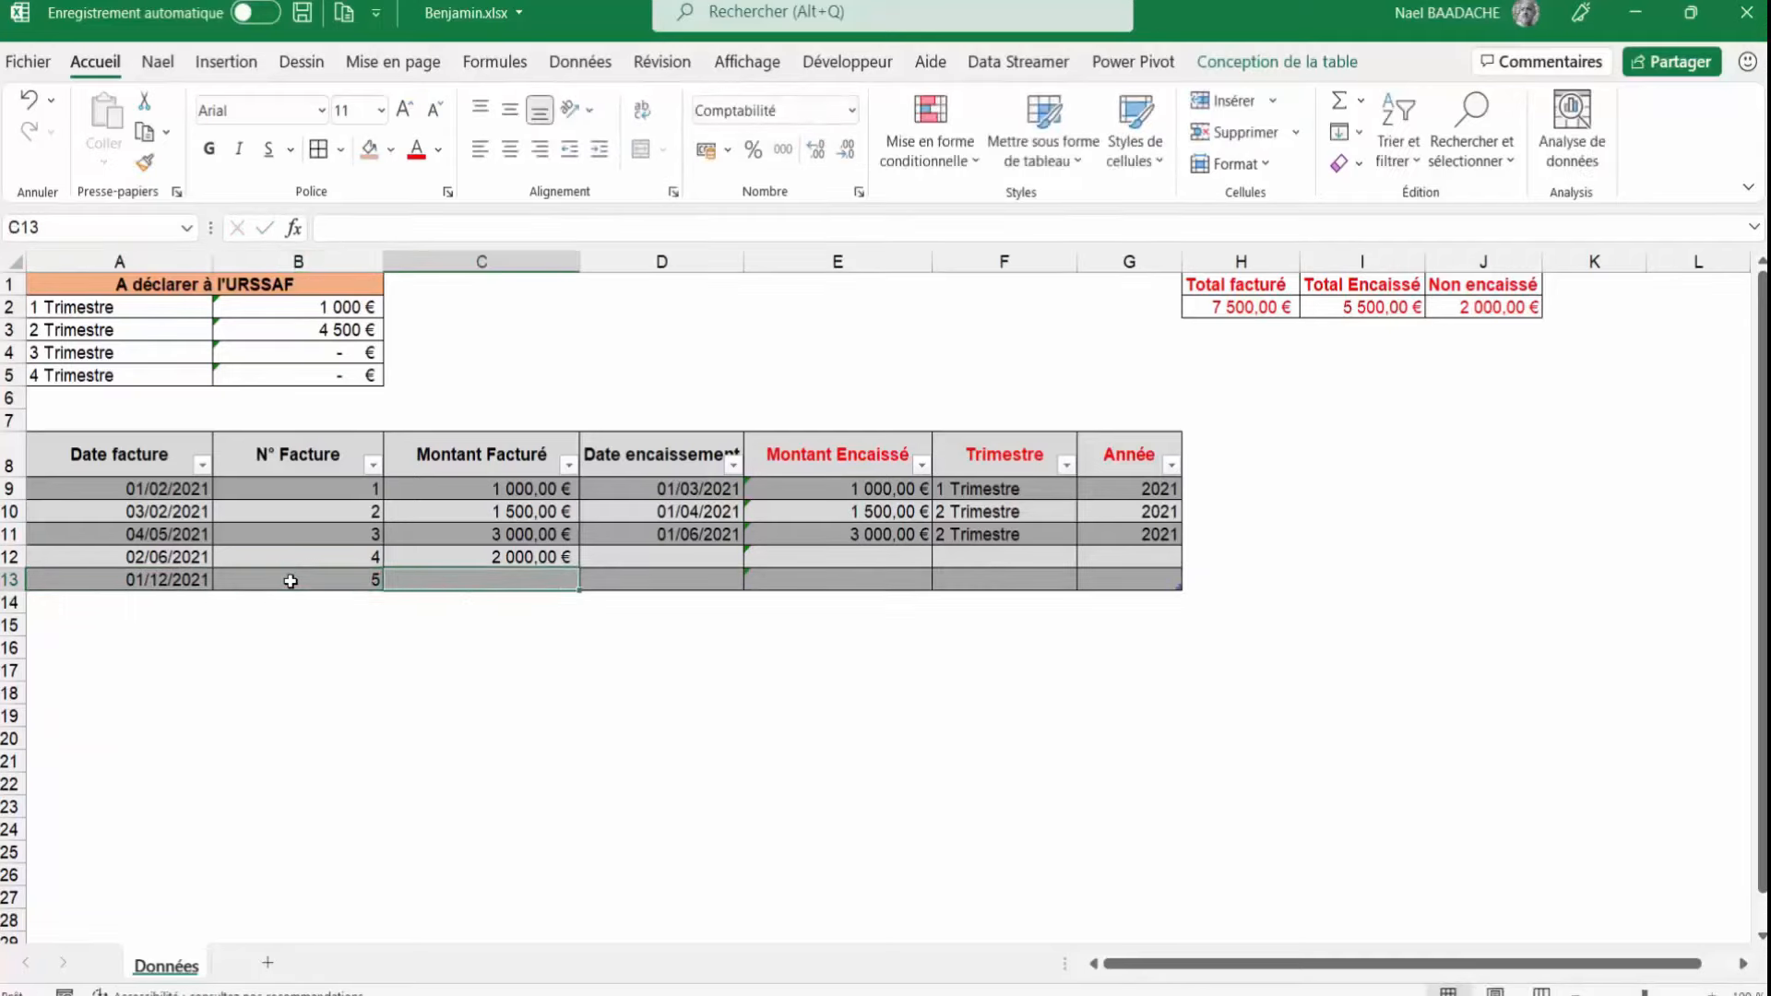
type("10000")
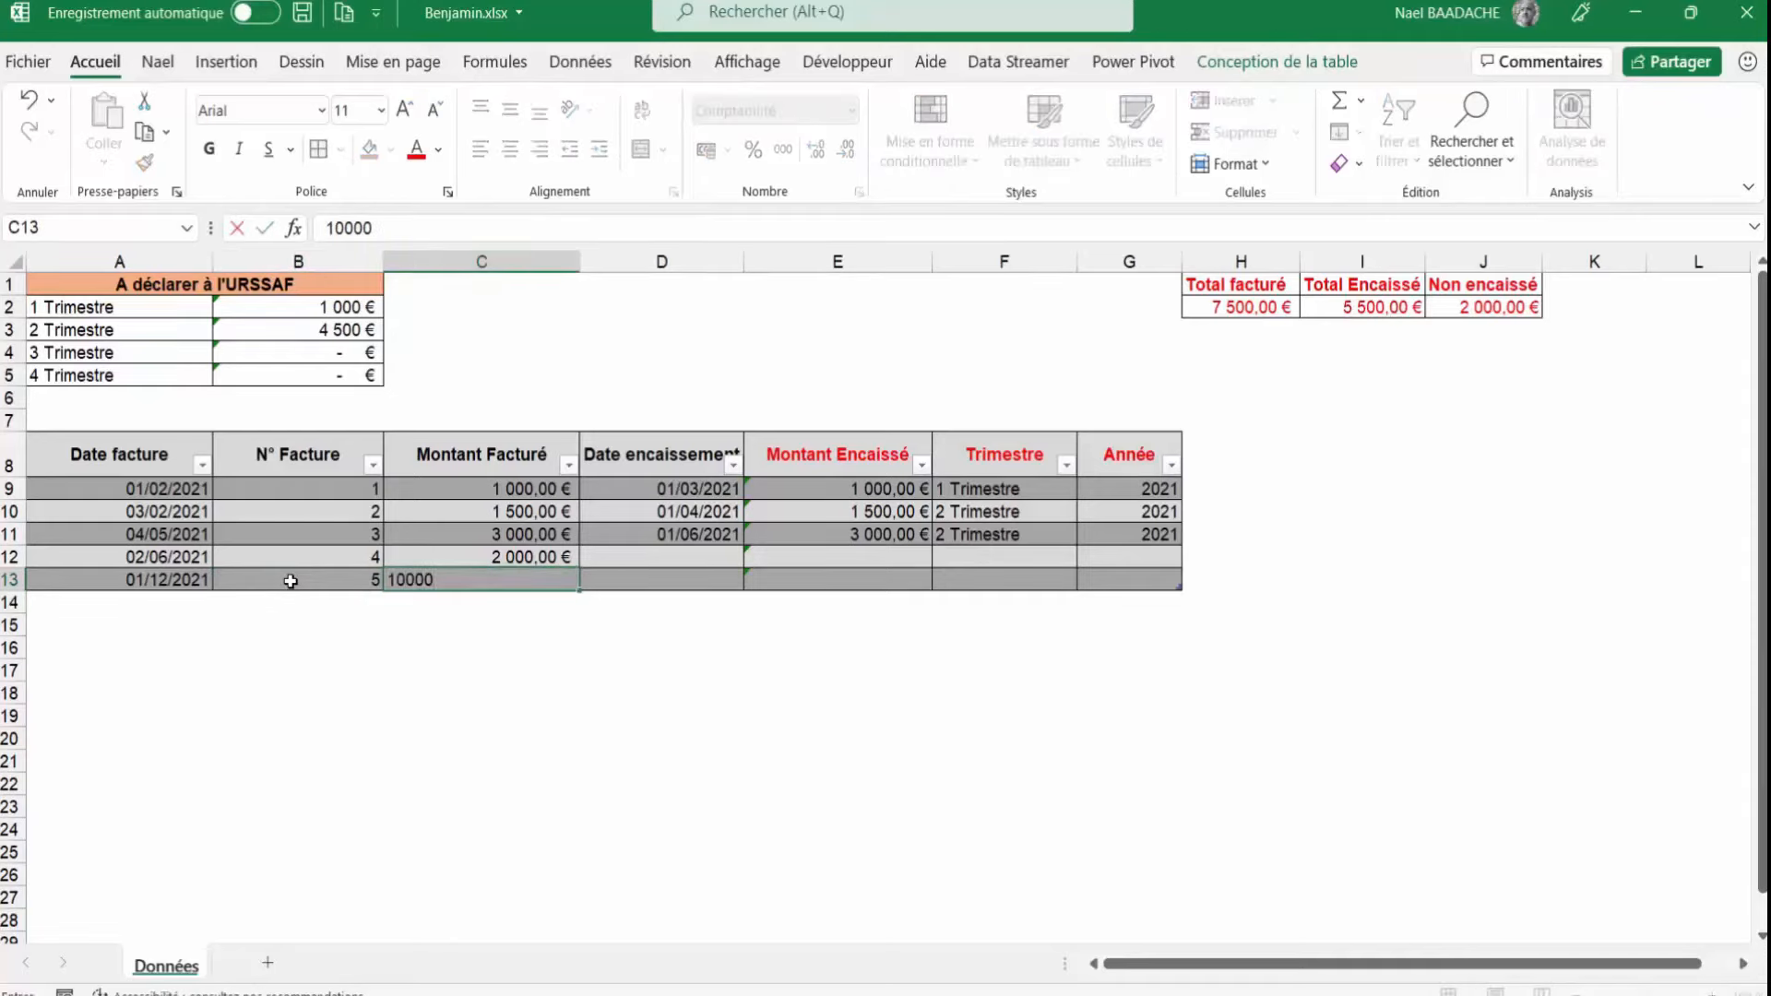
key("Tab")
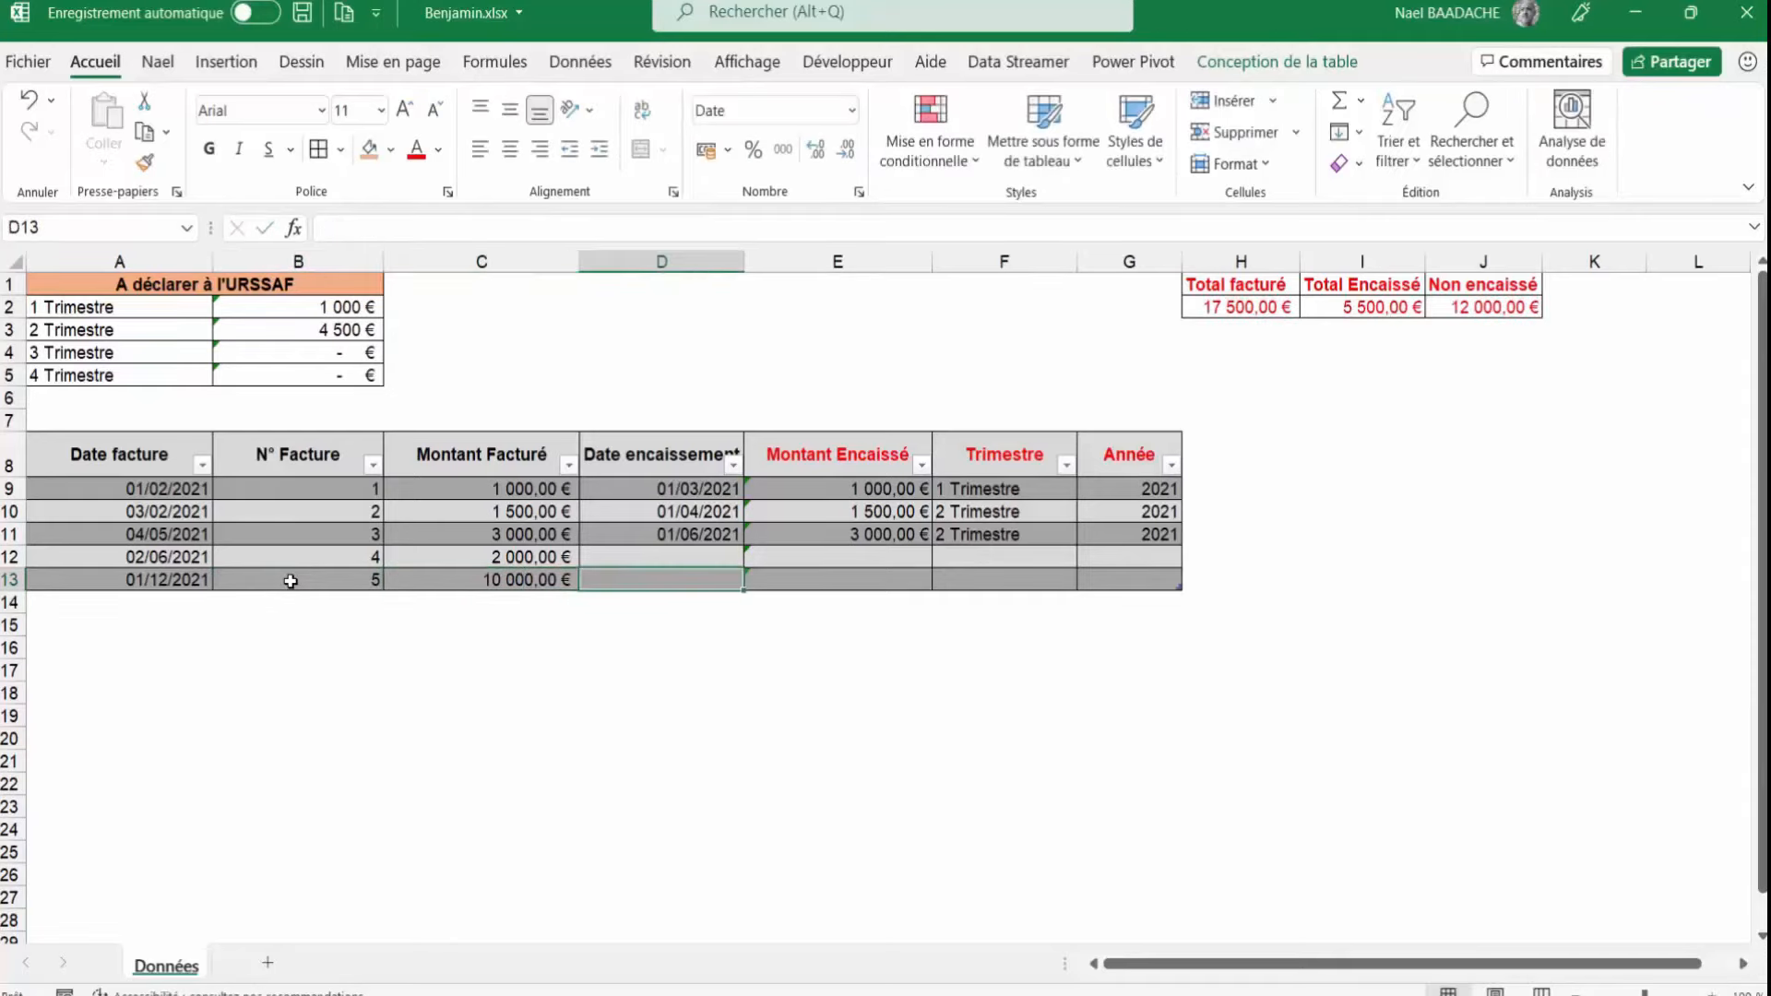
type("31/12/2021")
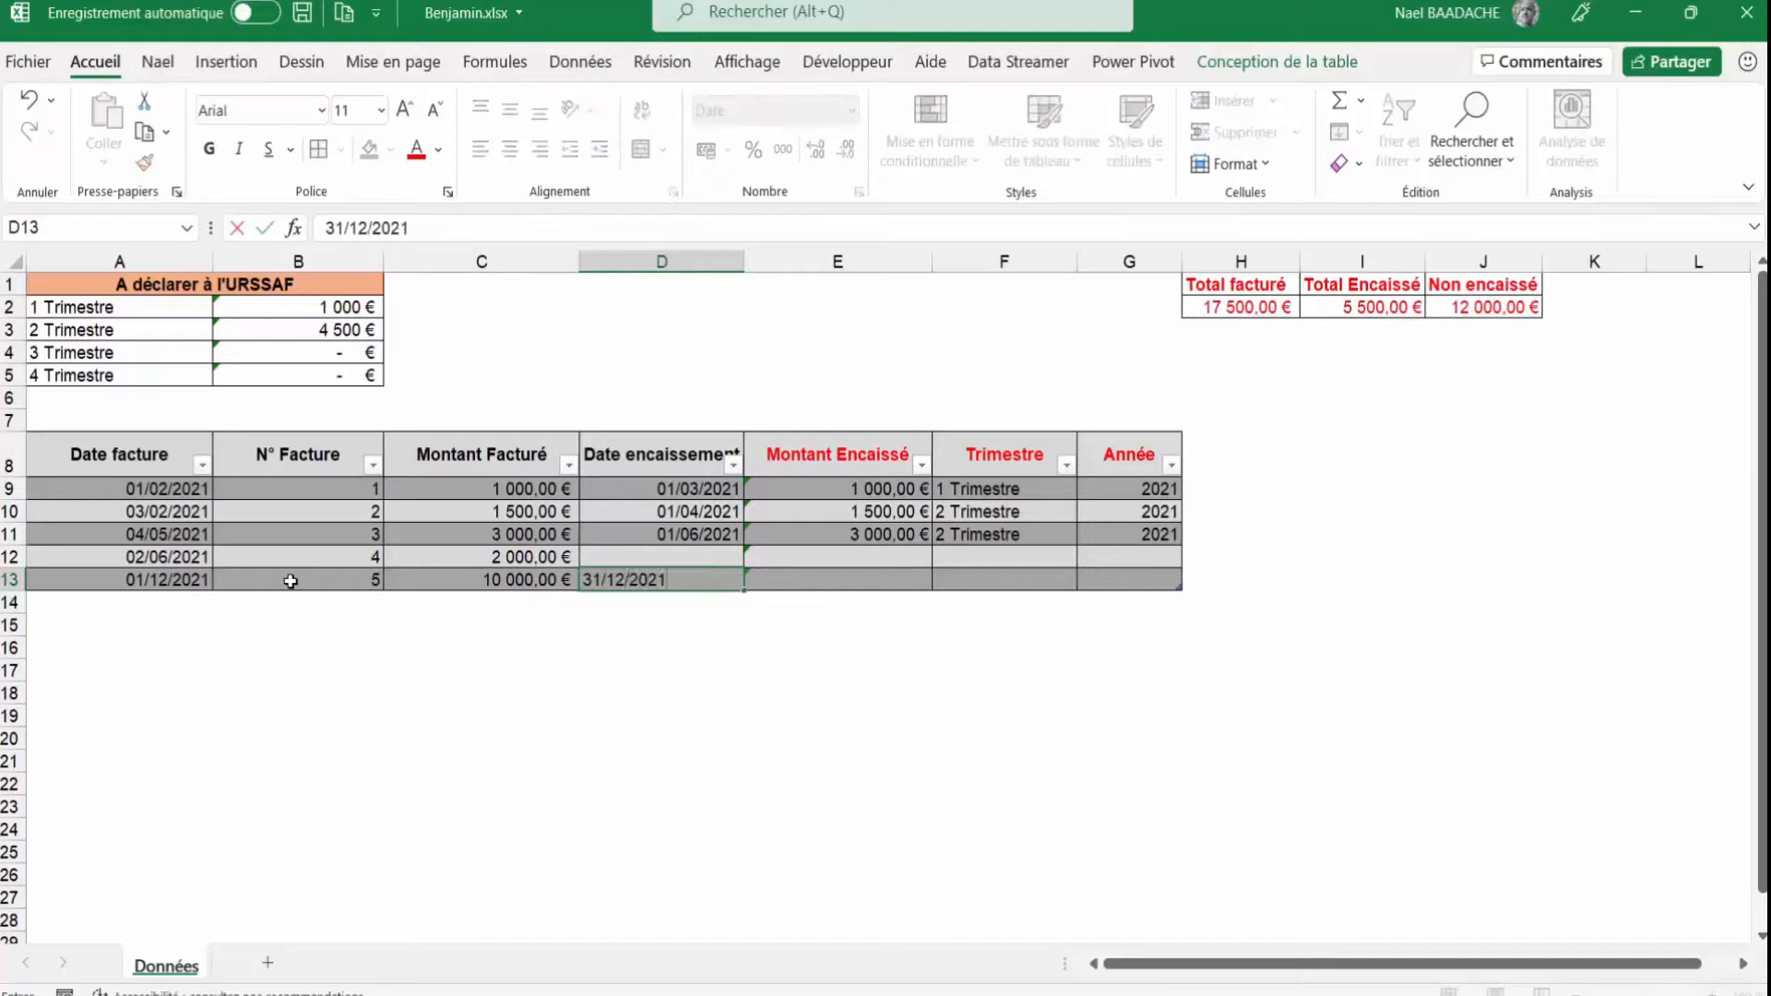
key("Return")
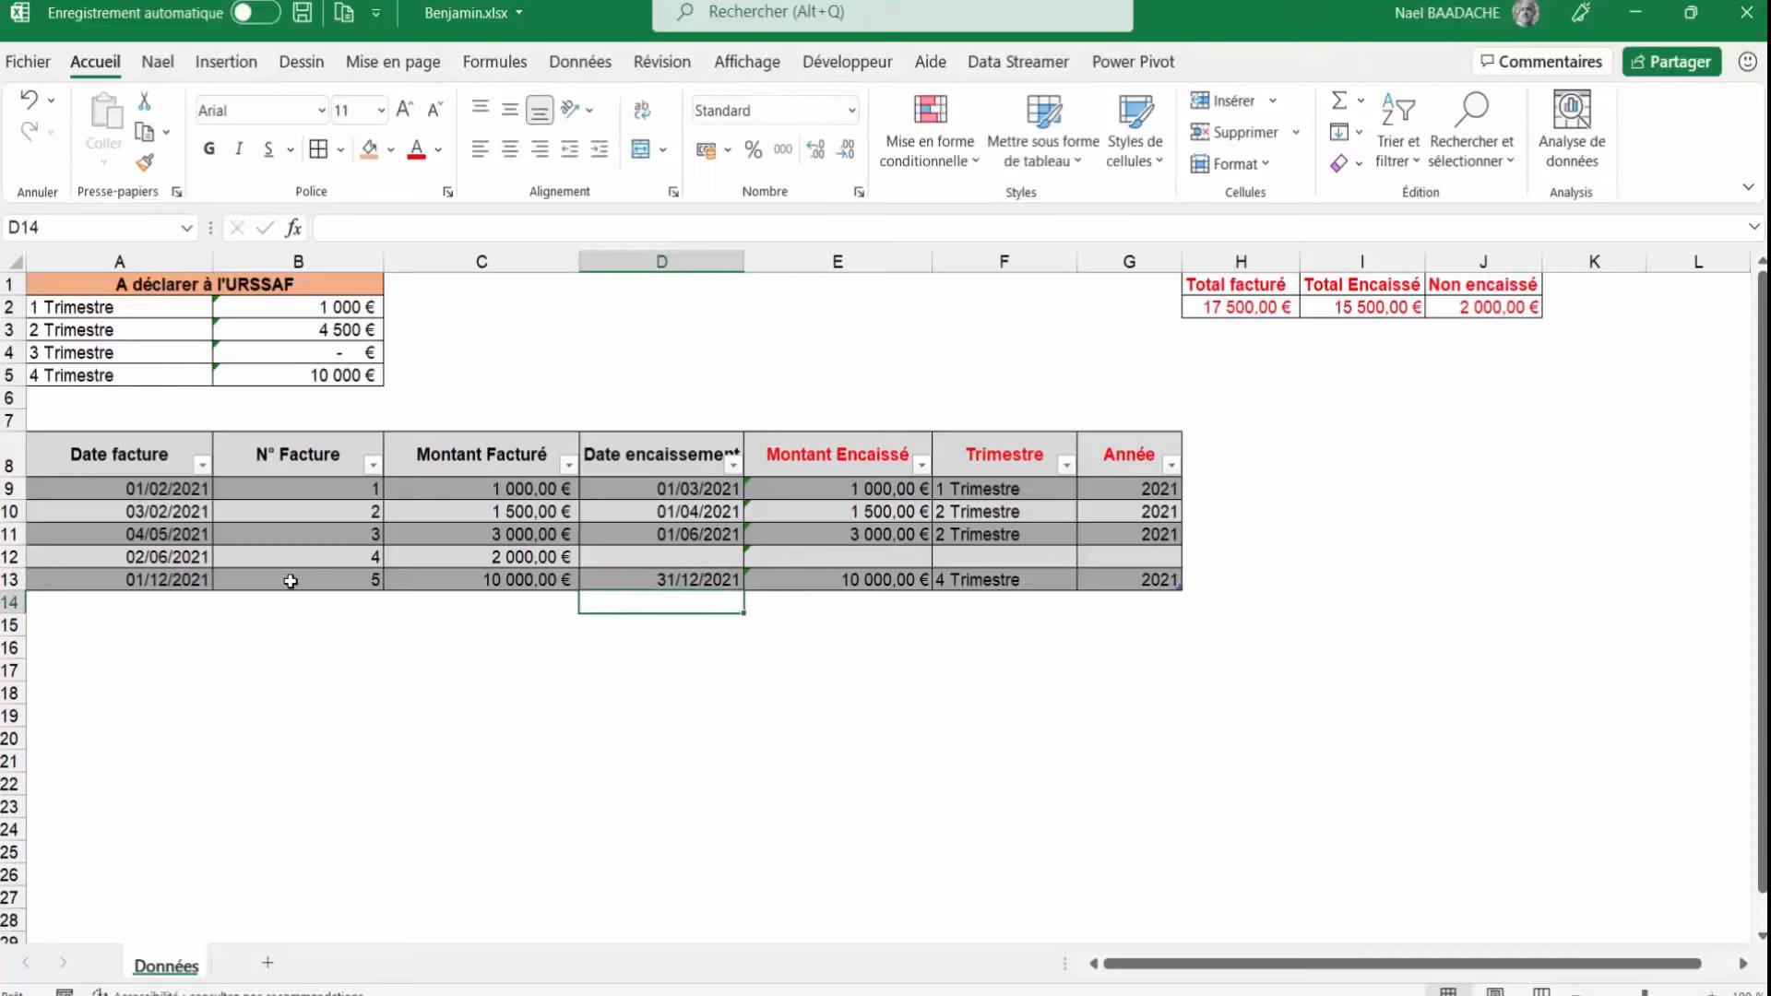
Check the calculated cells E13:G13 of the new invoice and the 4 Trimestre amount in the URSSAF table
left_click(888, 587)
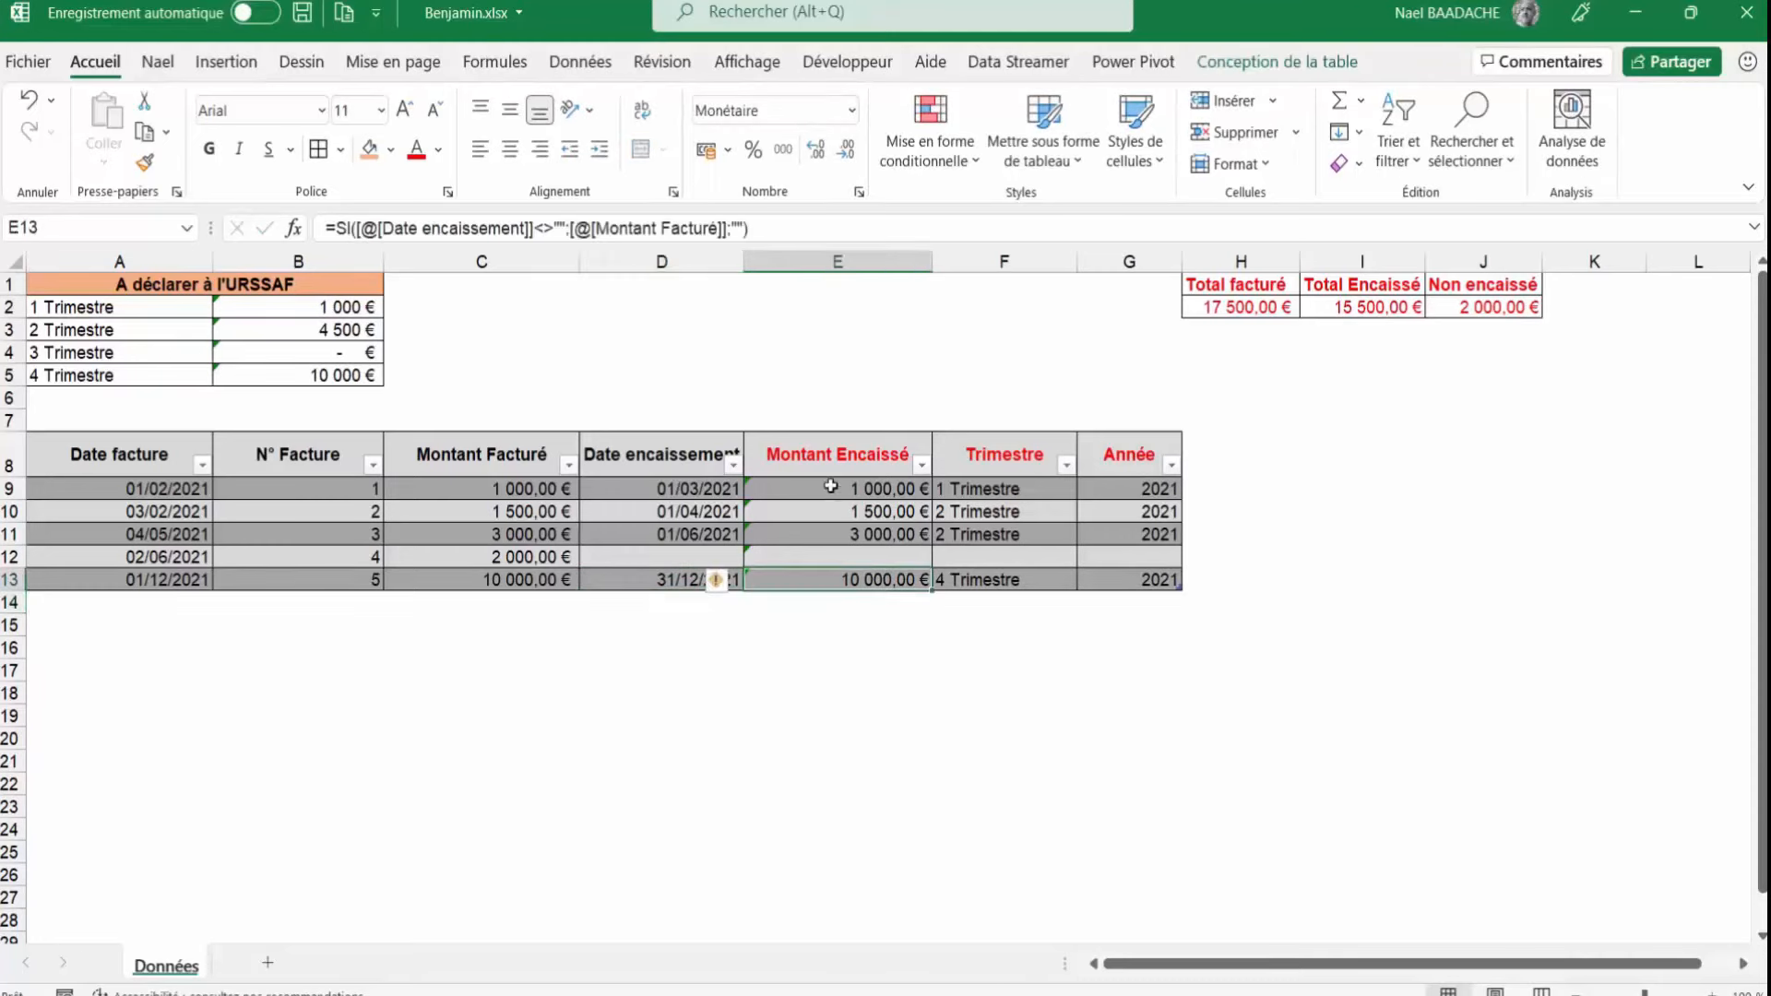
left_click(966, 578)
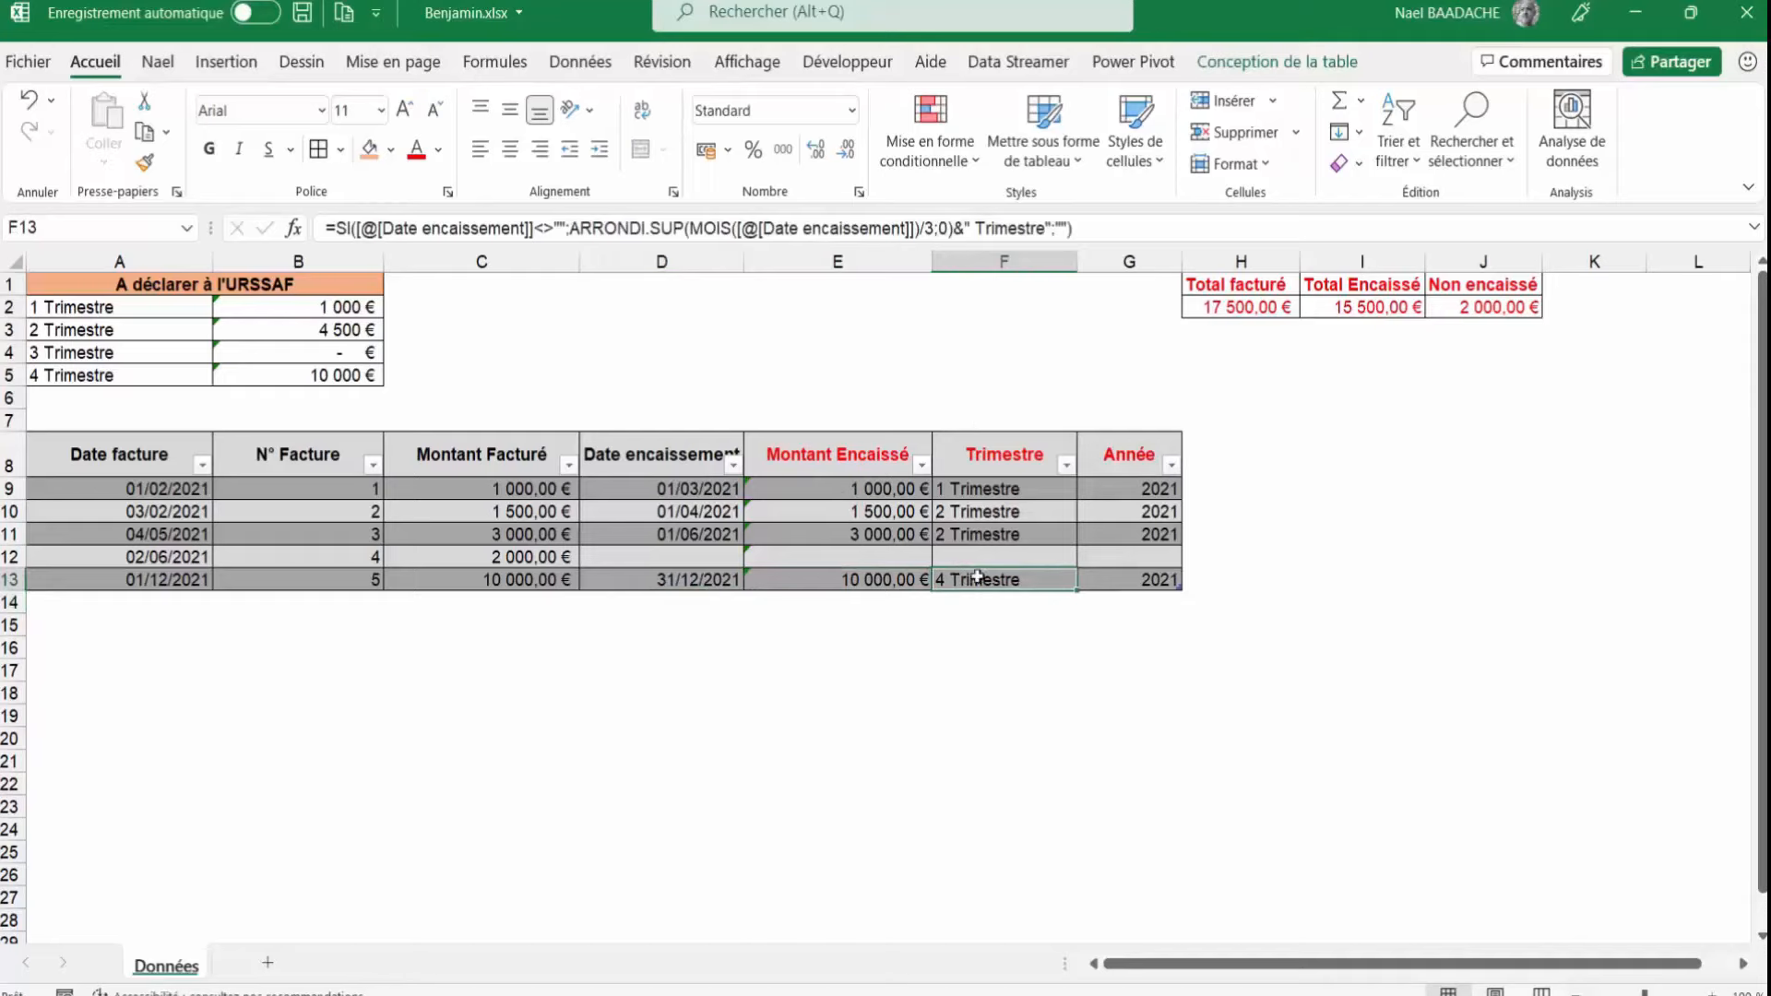
left_click(1144, 581)
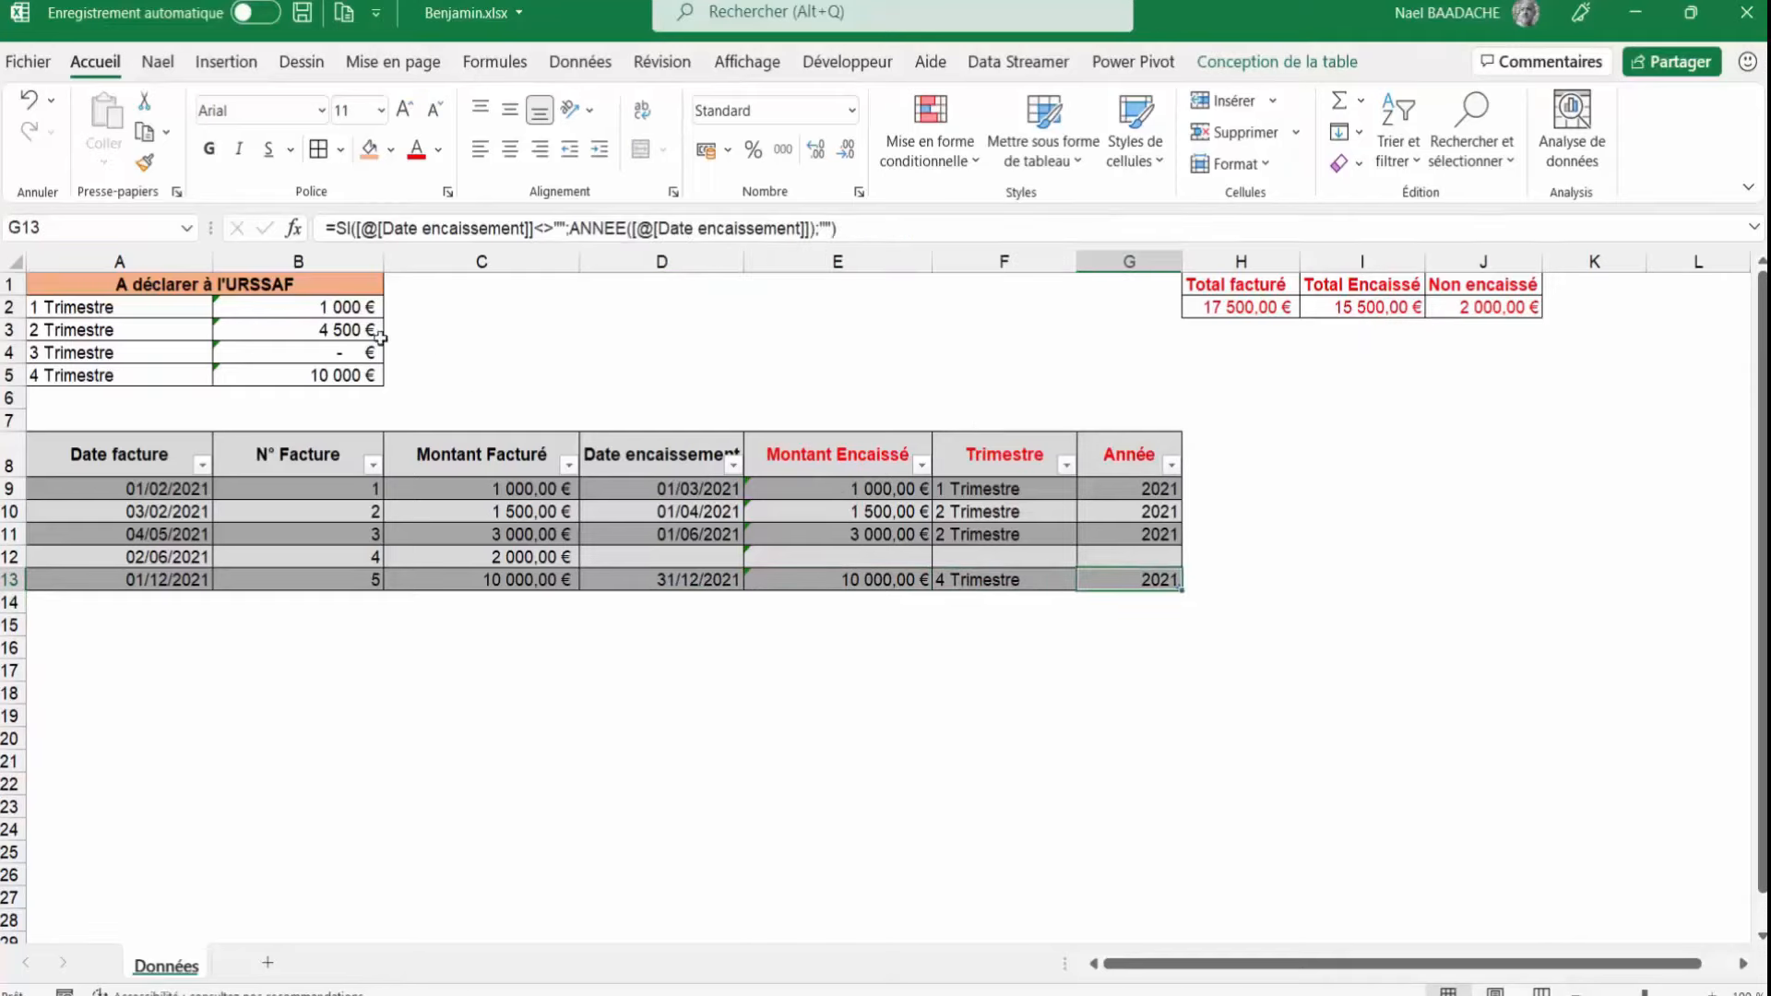
left_click_drag(99, 293, 97, 373)
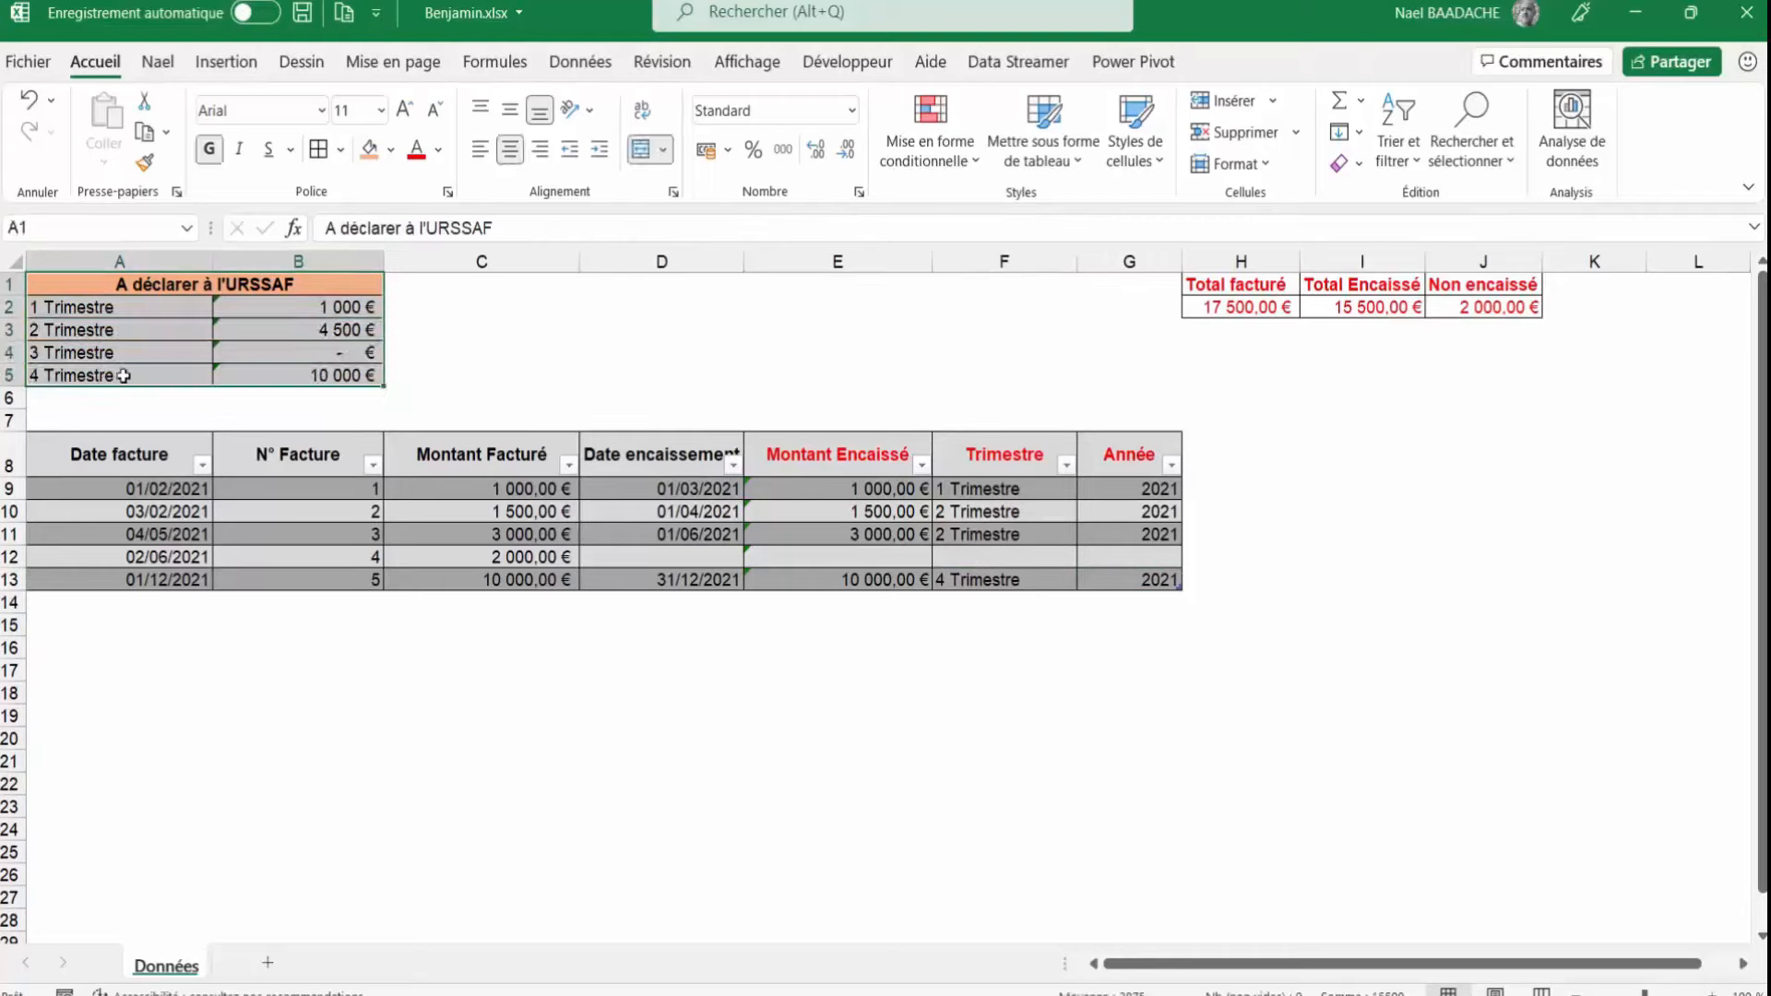
left_click(118, 373)
left_click(329, 377)
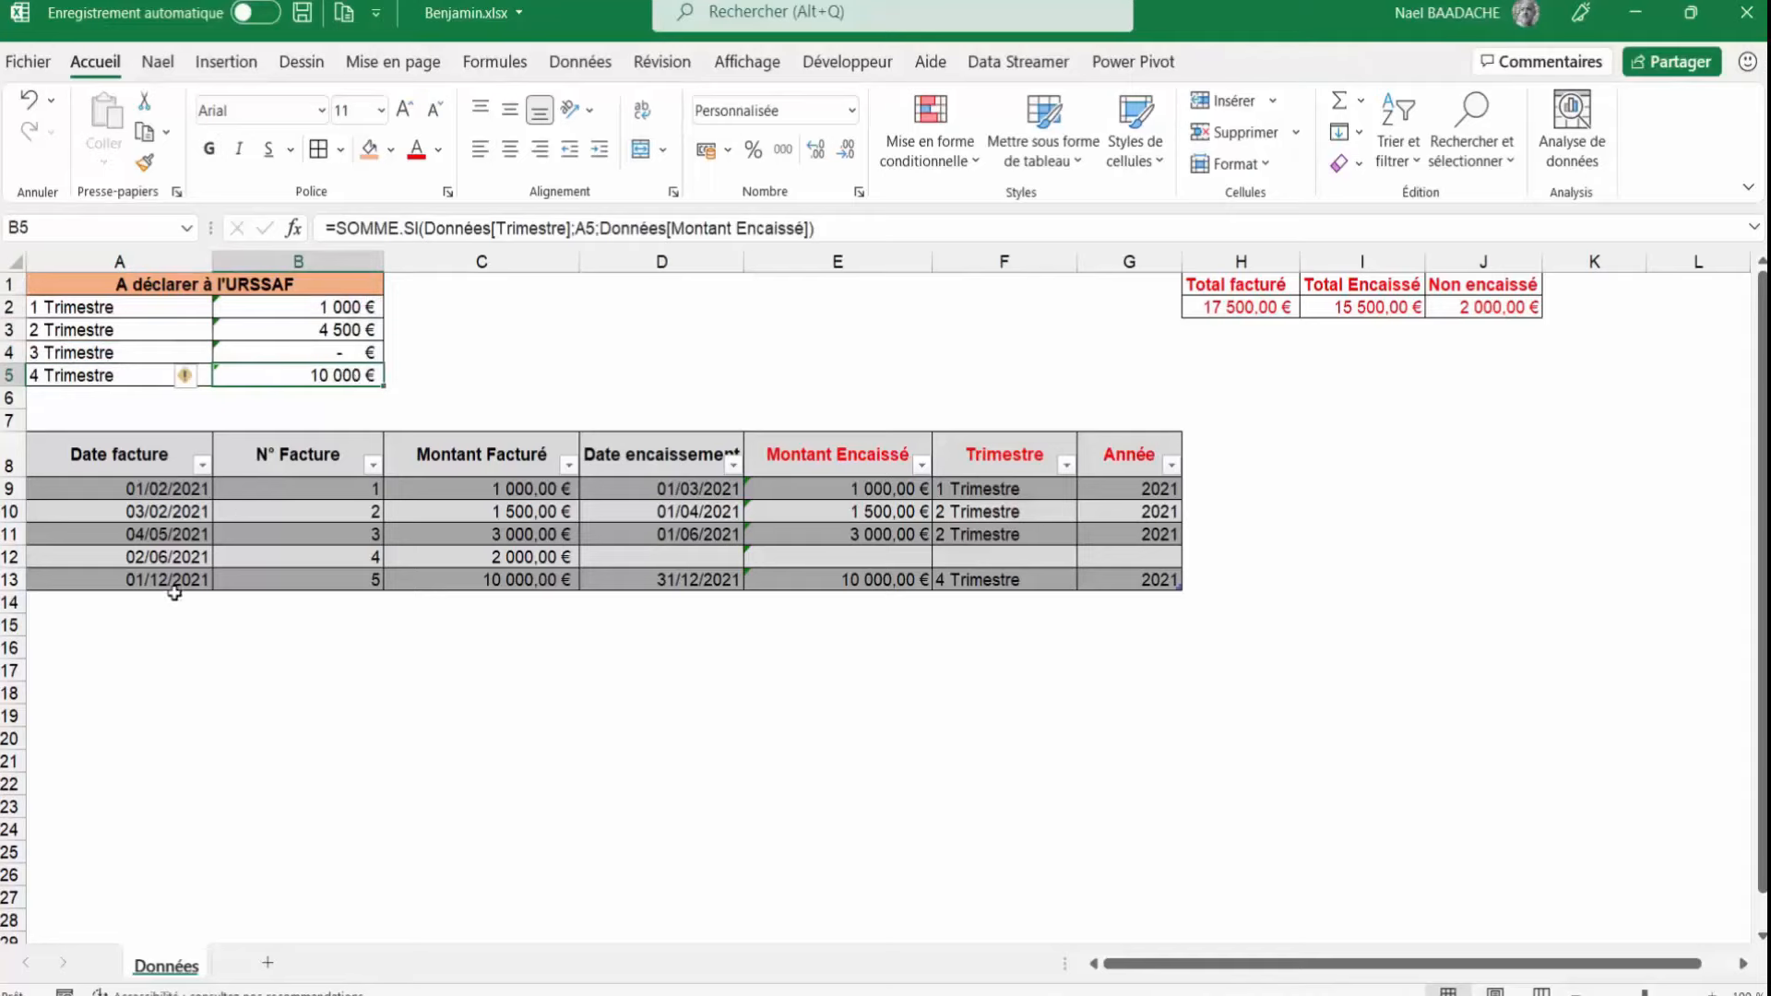
Check the updated Total facturé, Total Encaissé and Non encaissé in H2:J2
left_click(1233, 308)
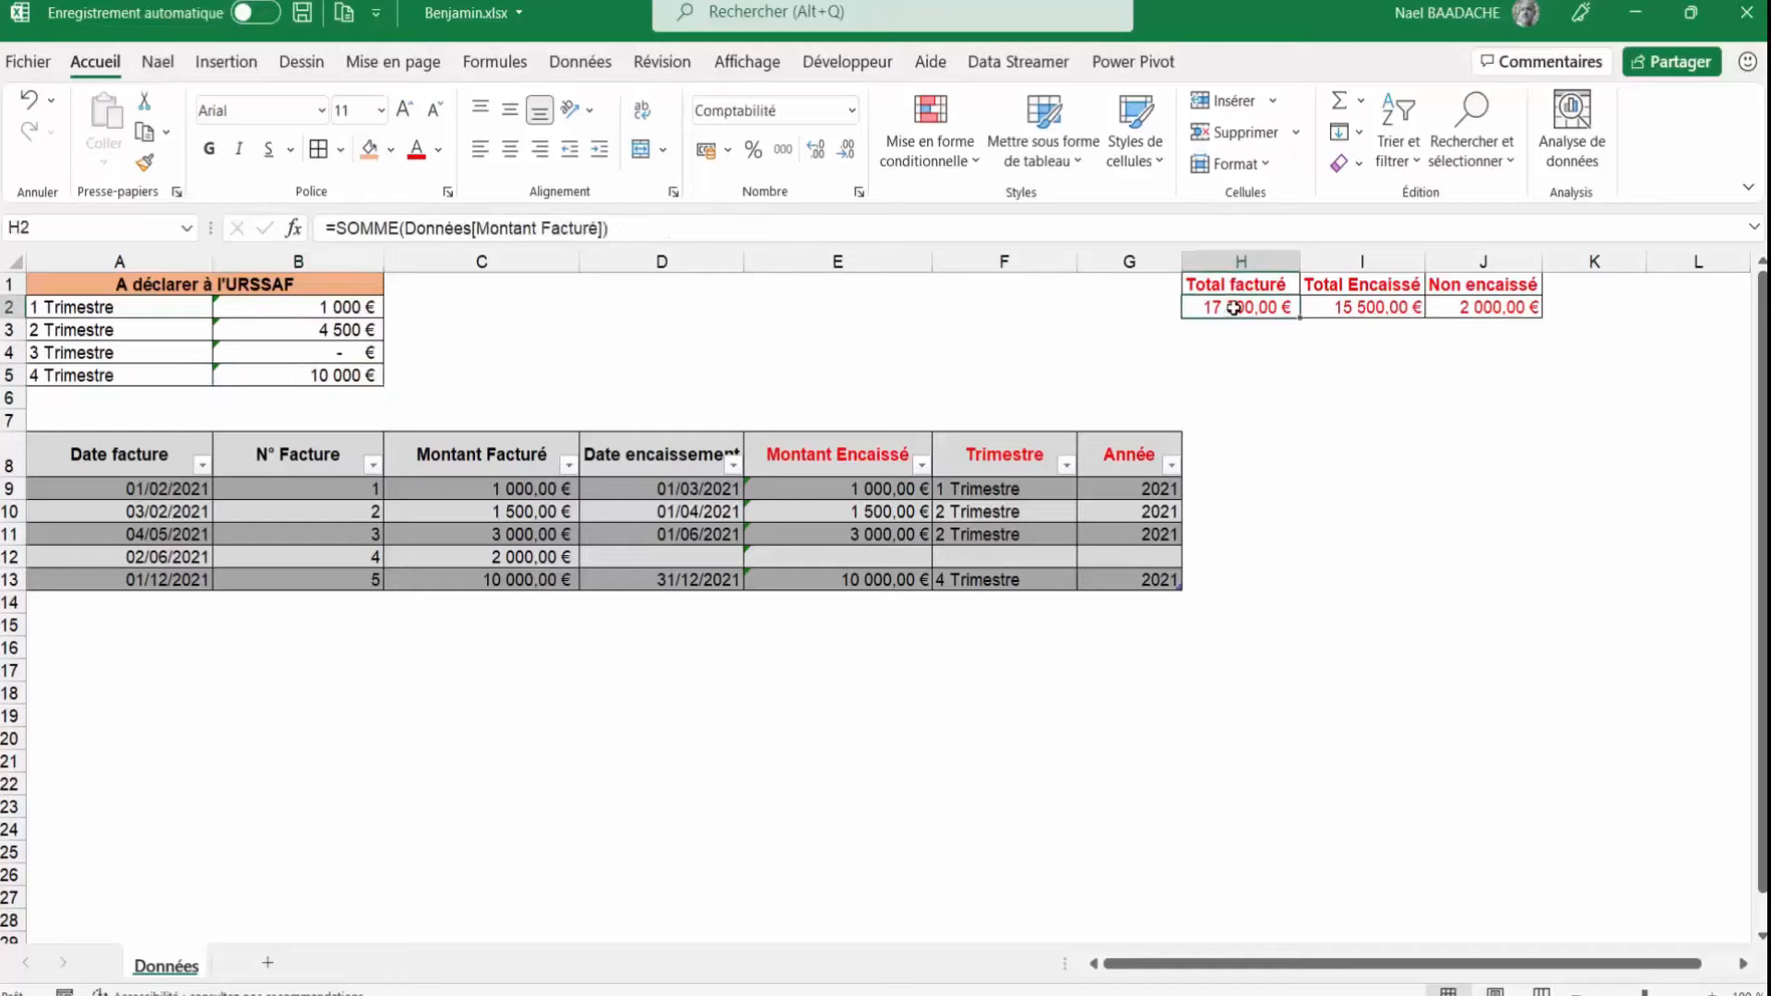
left_click(1353, 306)
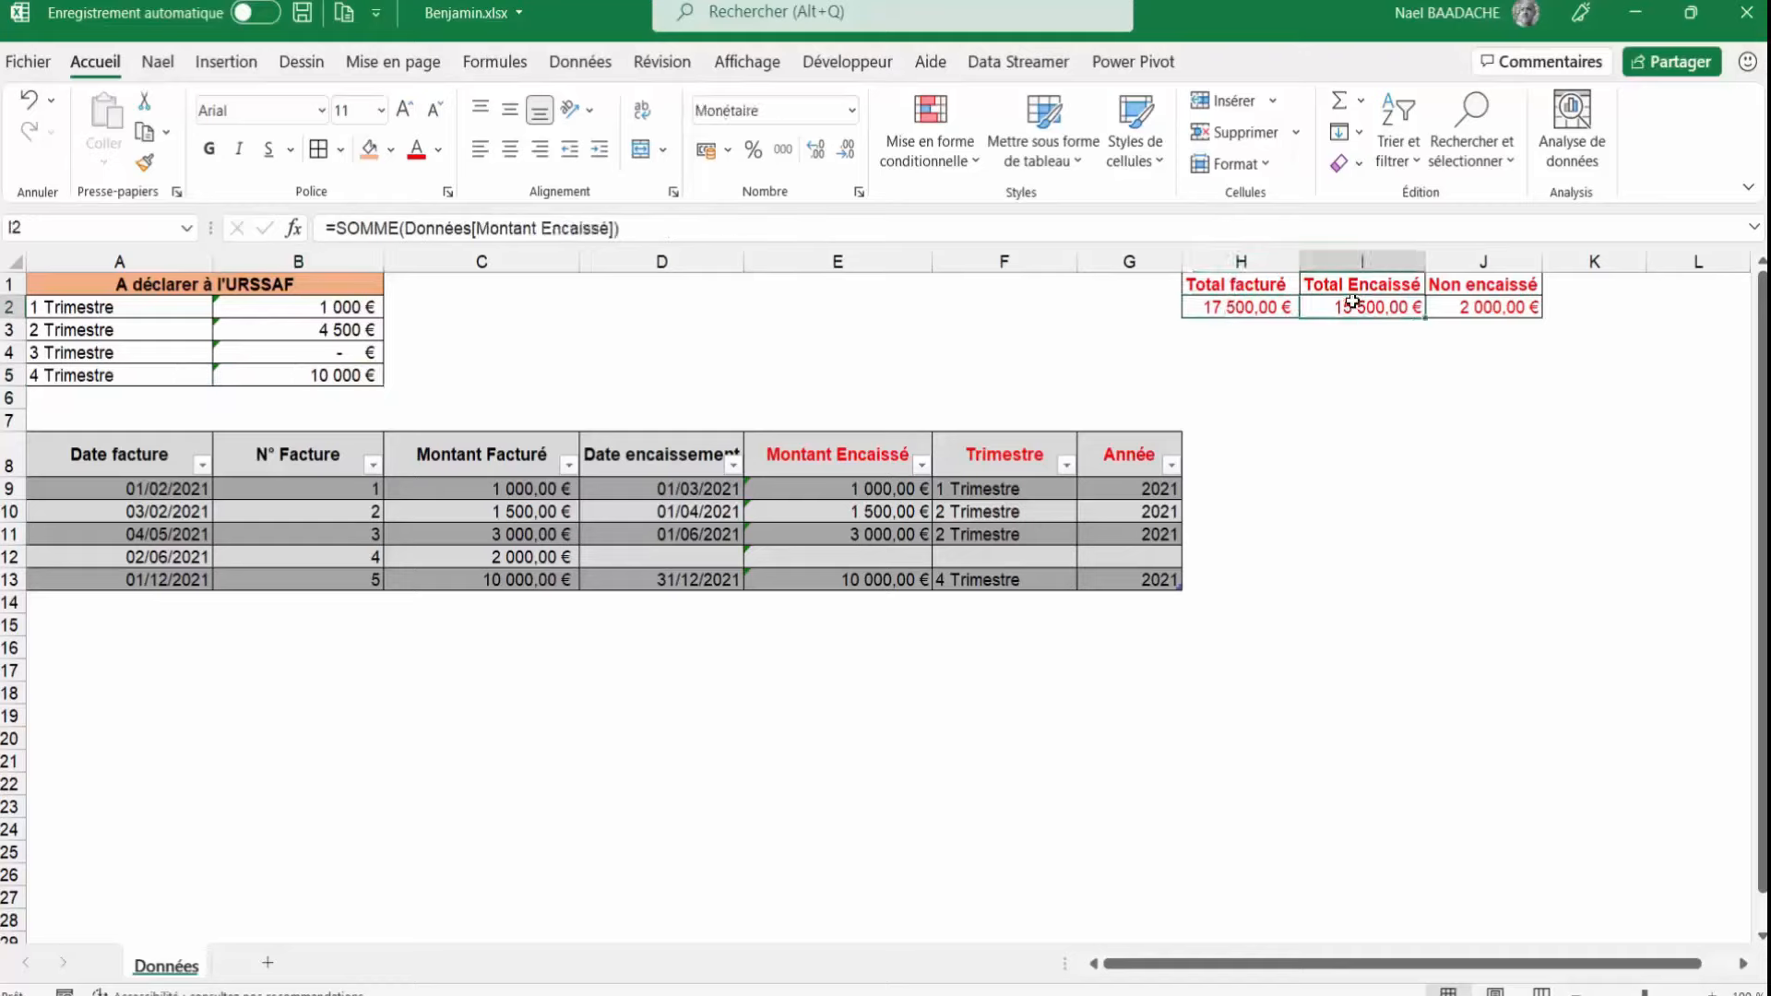
left_click(1467, 312)
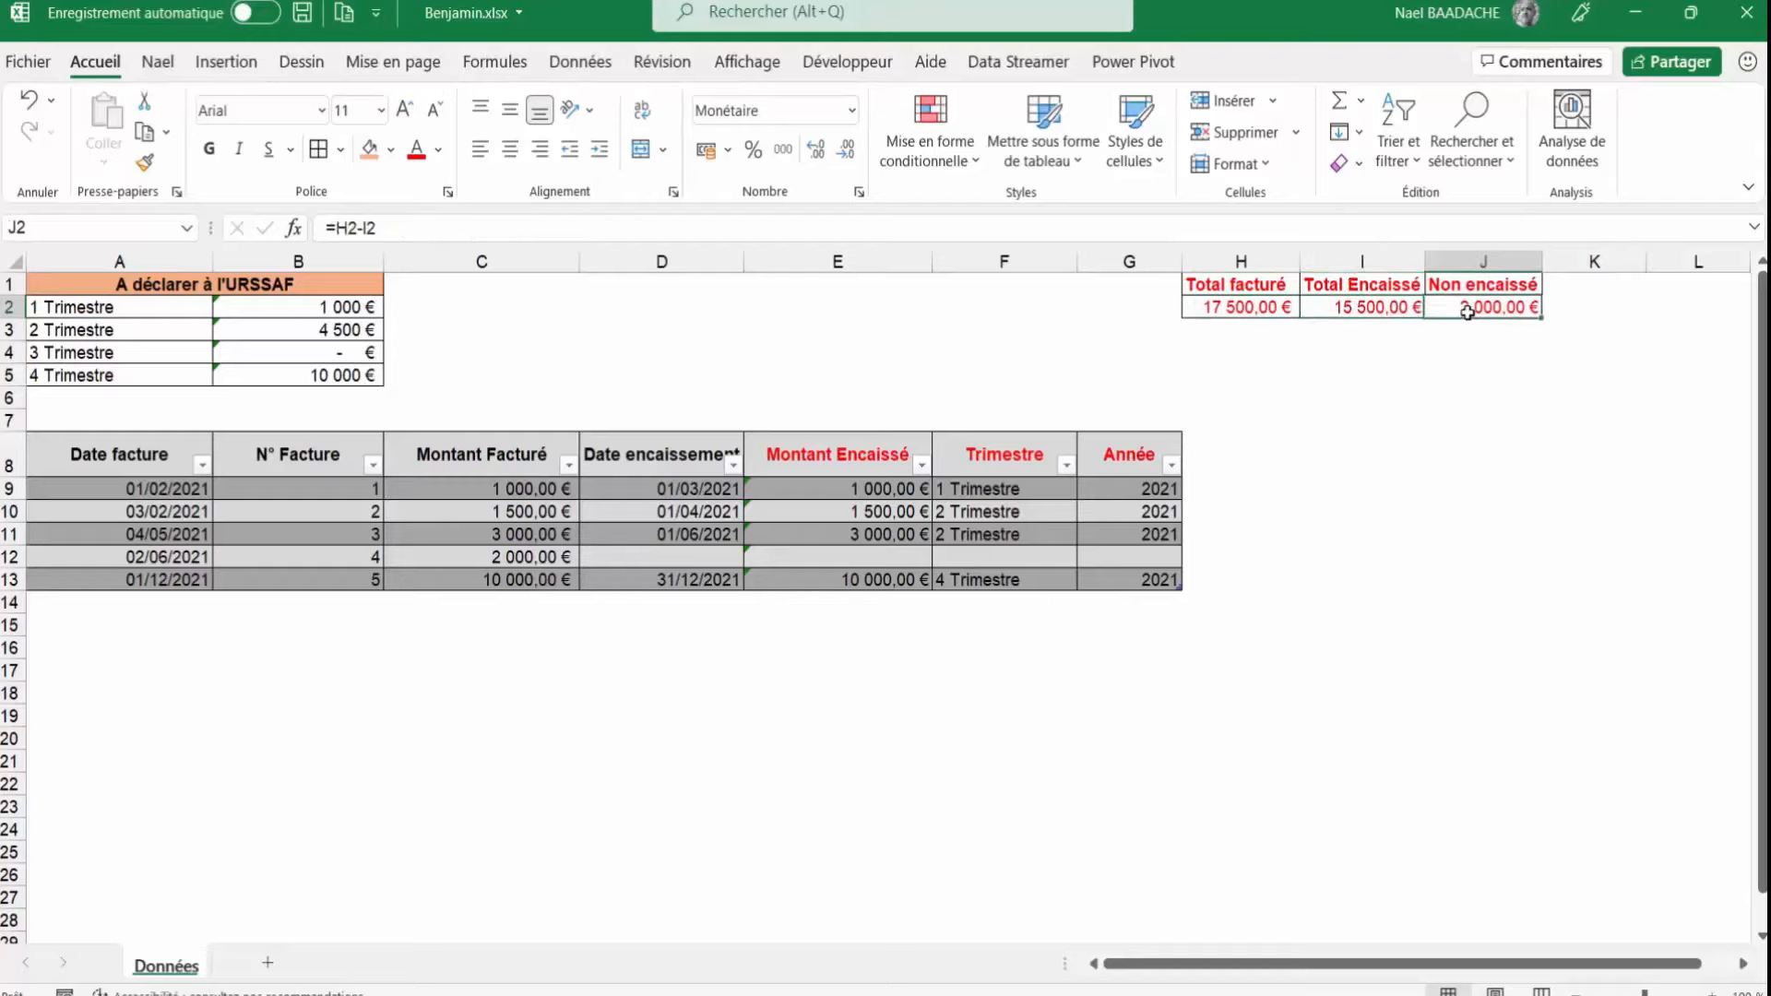
left_click(1370, 470)
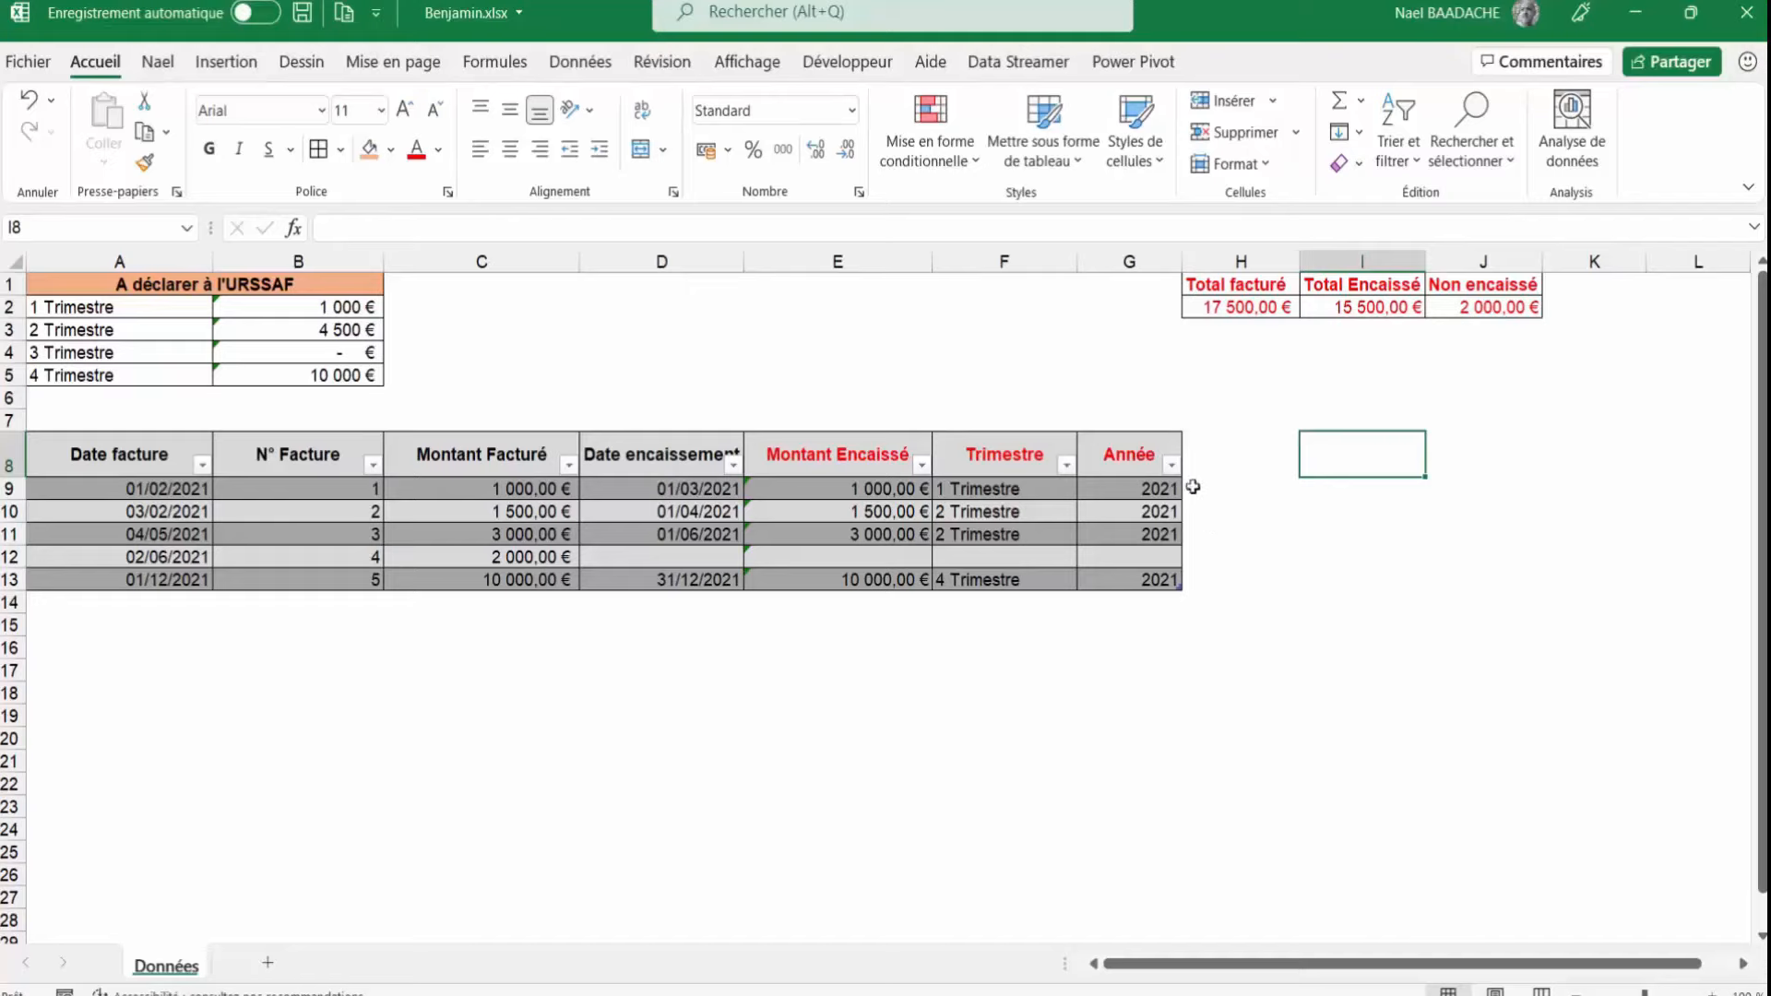
left_click(1000, 489)
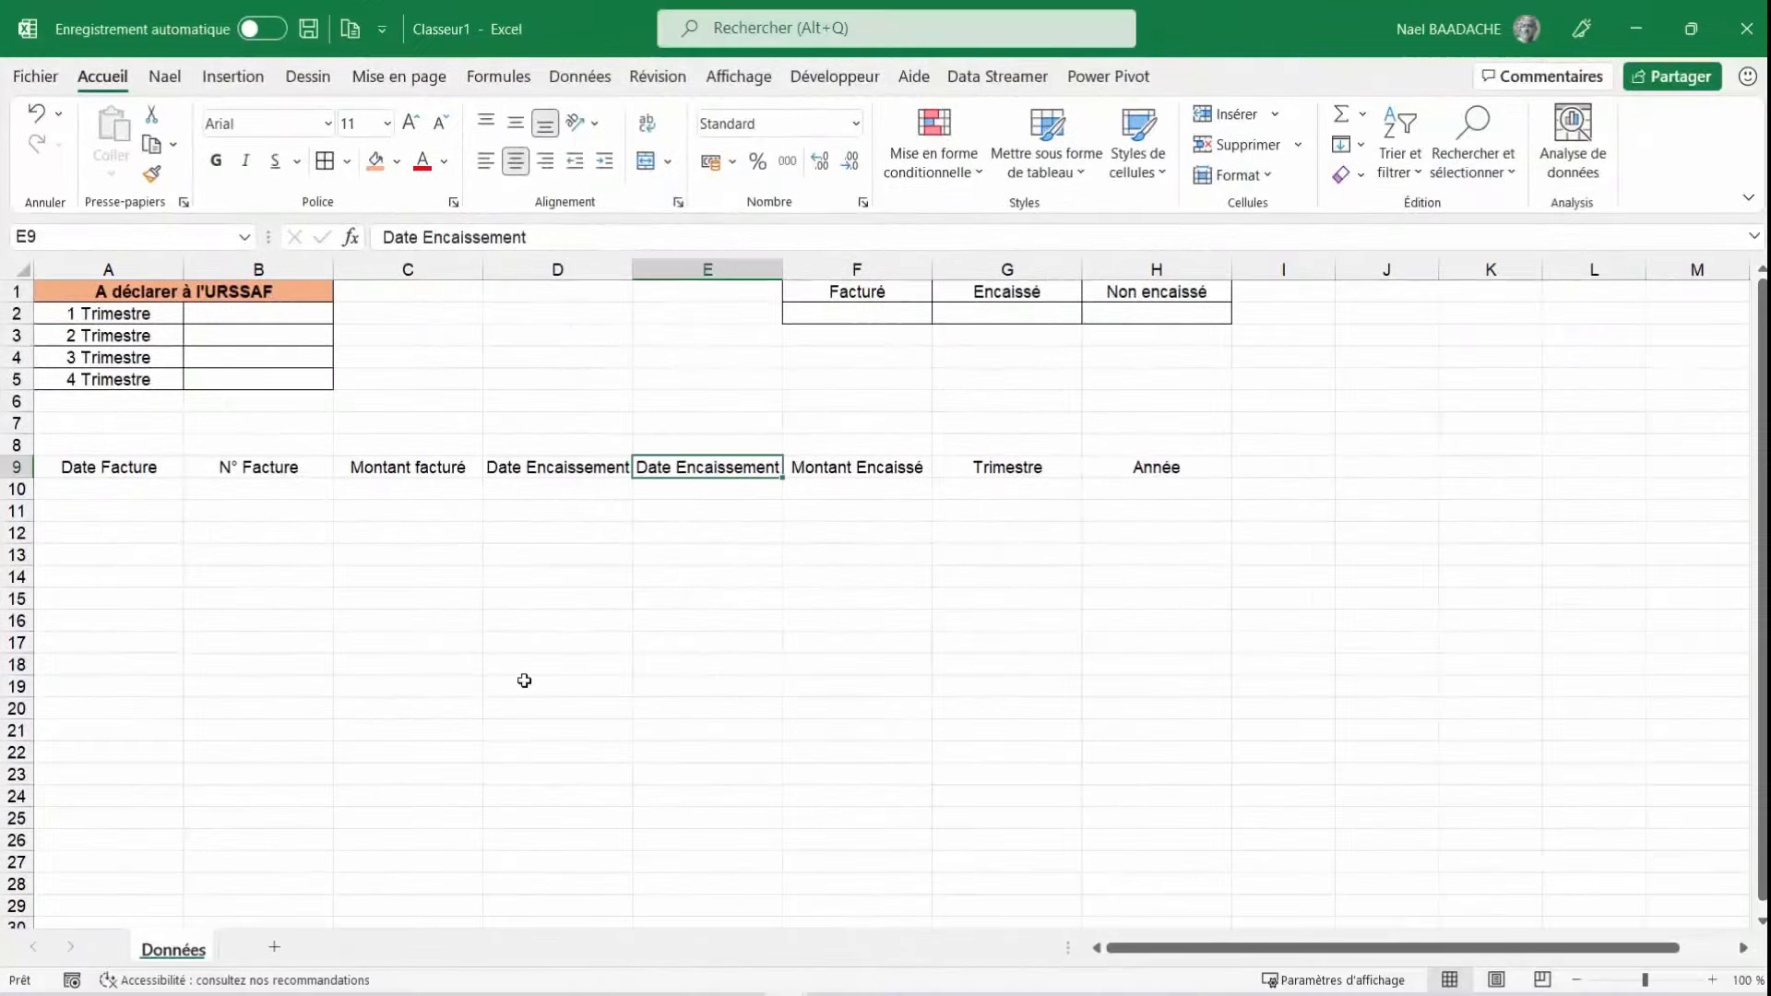
left_click(414, 554)
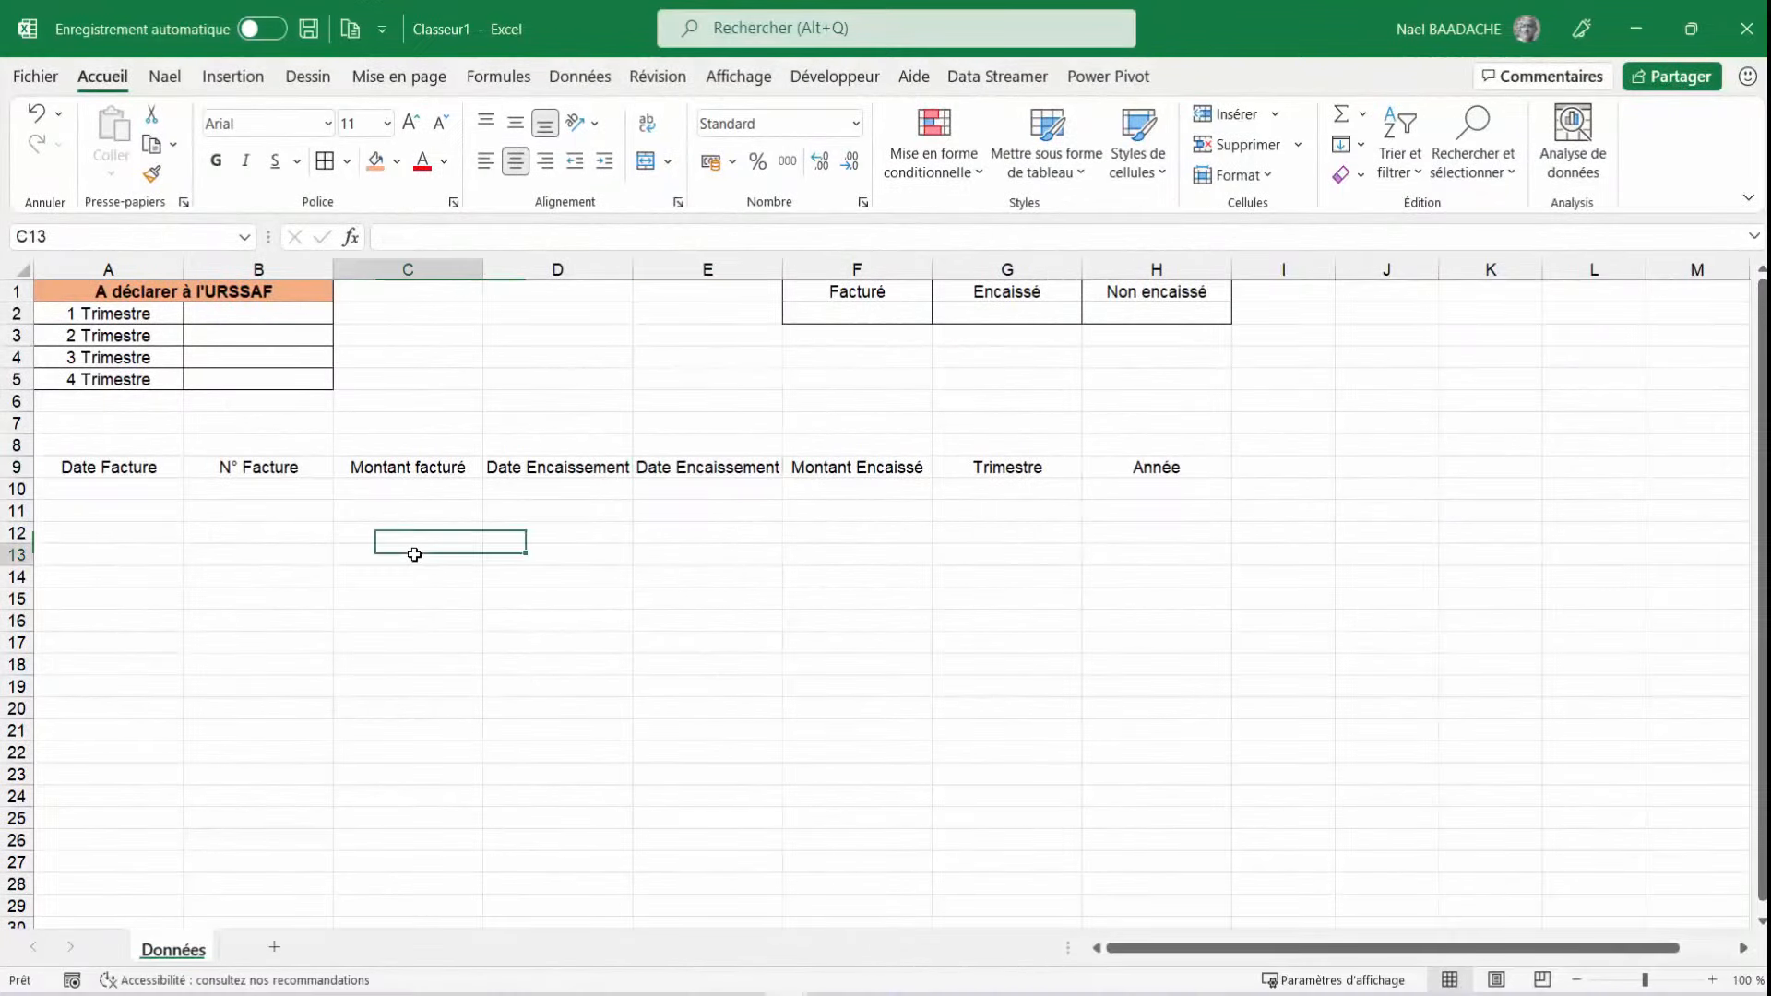
Format the header row A9:H9 as a table with headers, using the first black style of the Moyen group
left_click(129, 468)
left_click_drag(114, 489, 129, 645)
left_click(124, 470)
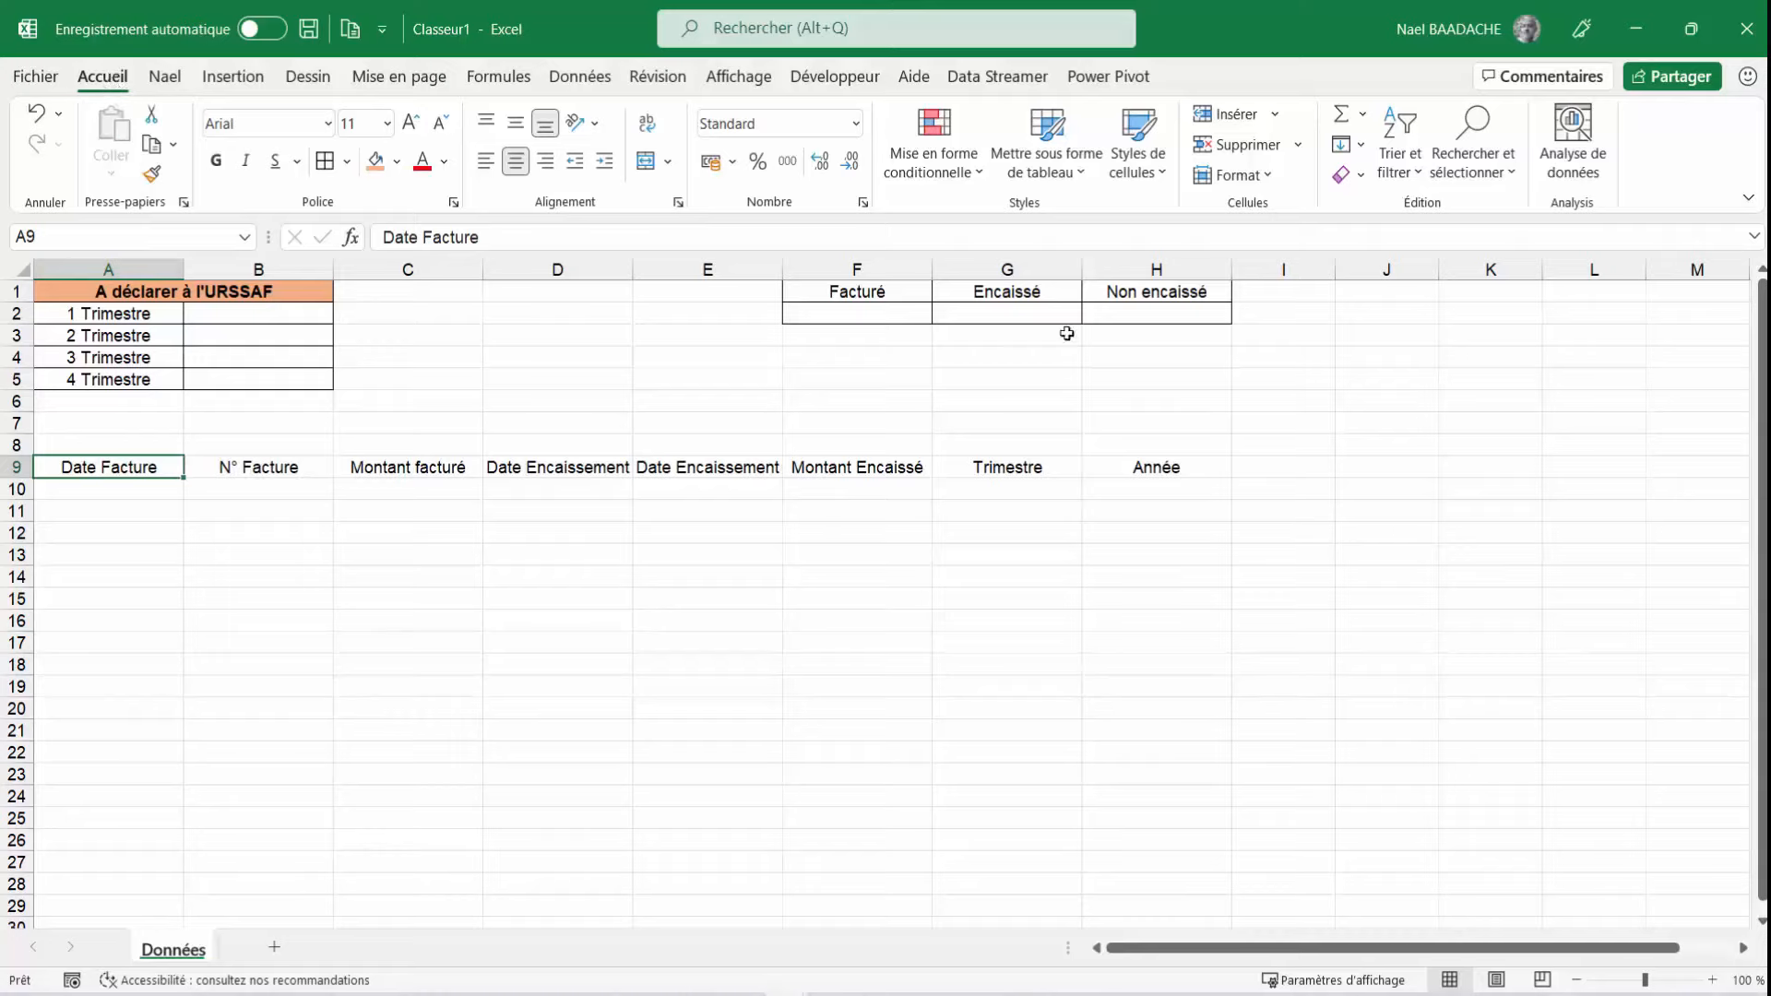
left_click(1066, 170)
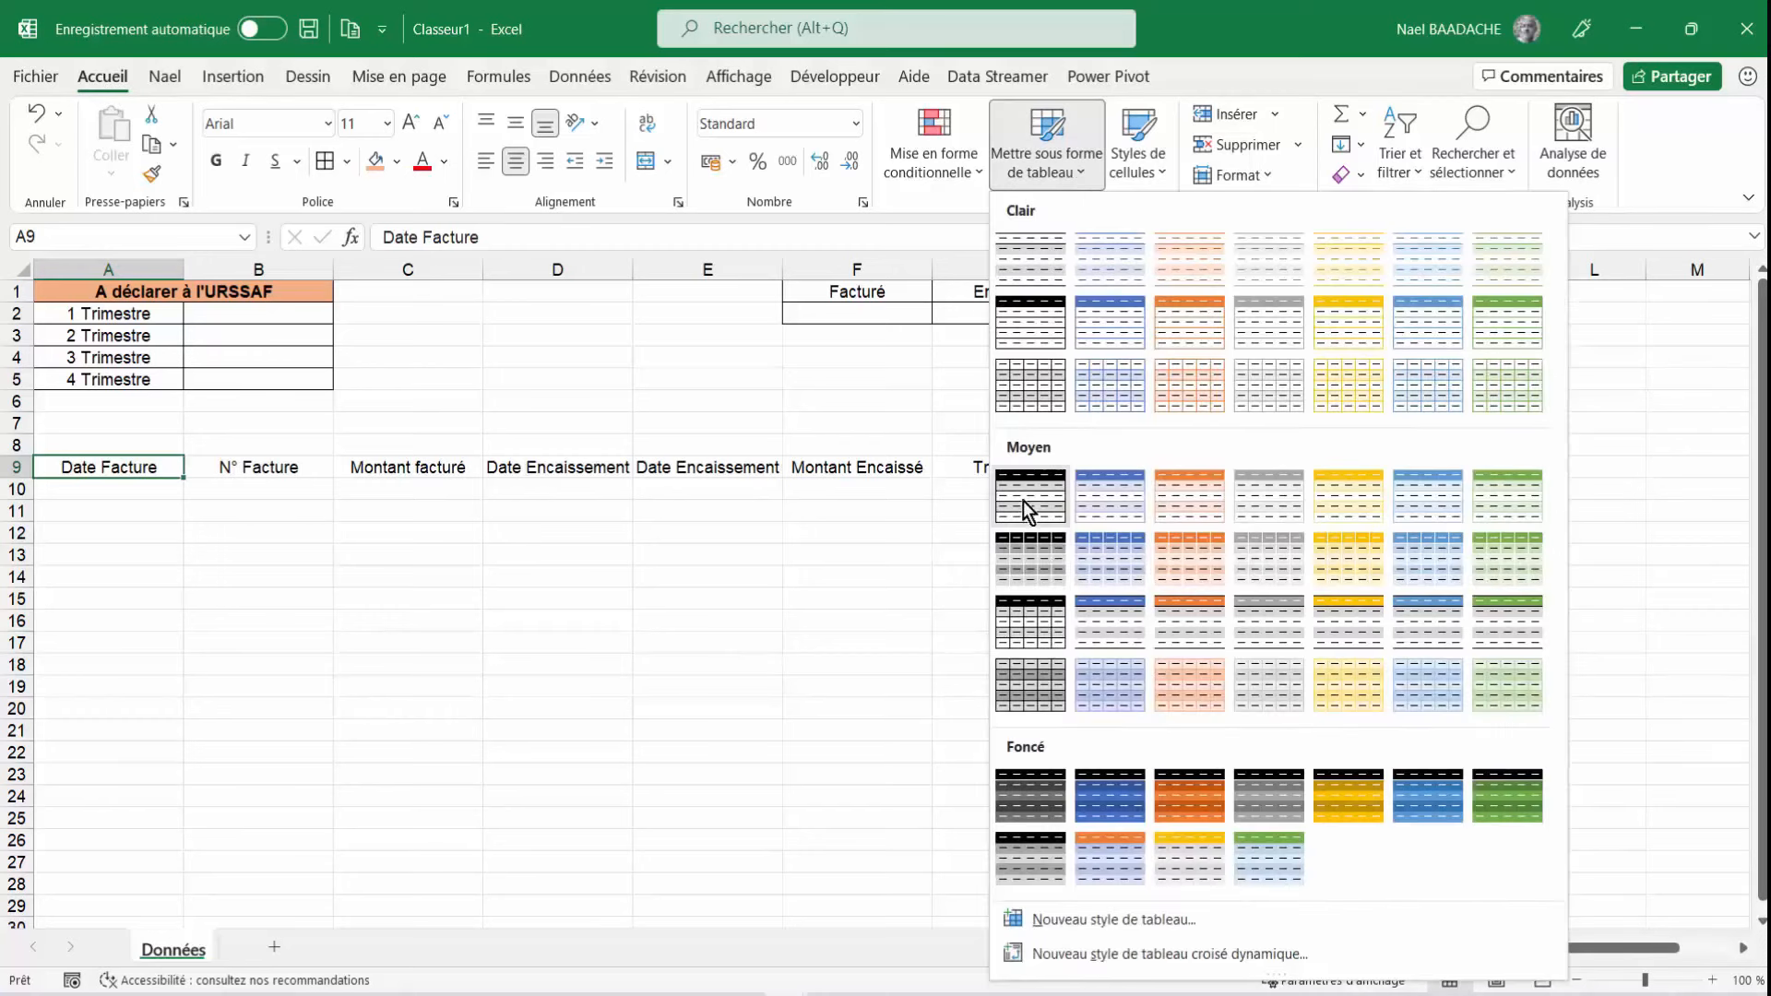
left_click(1028, 488)
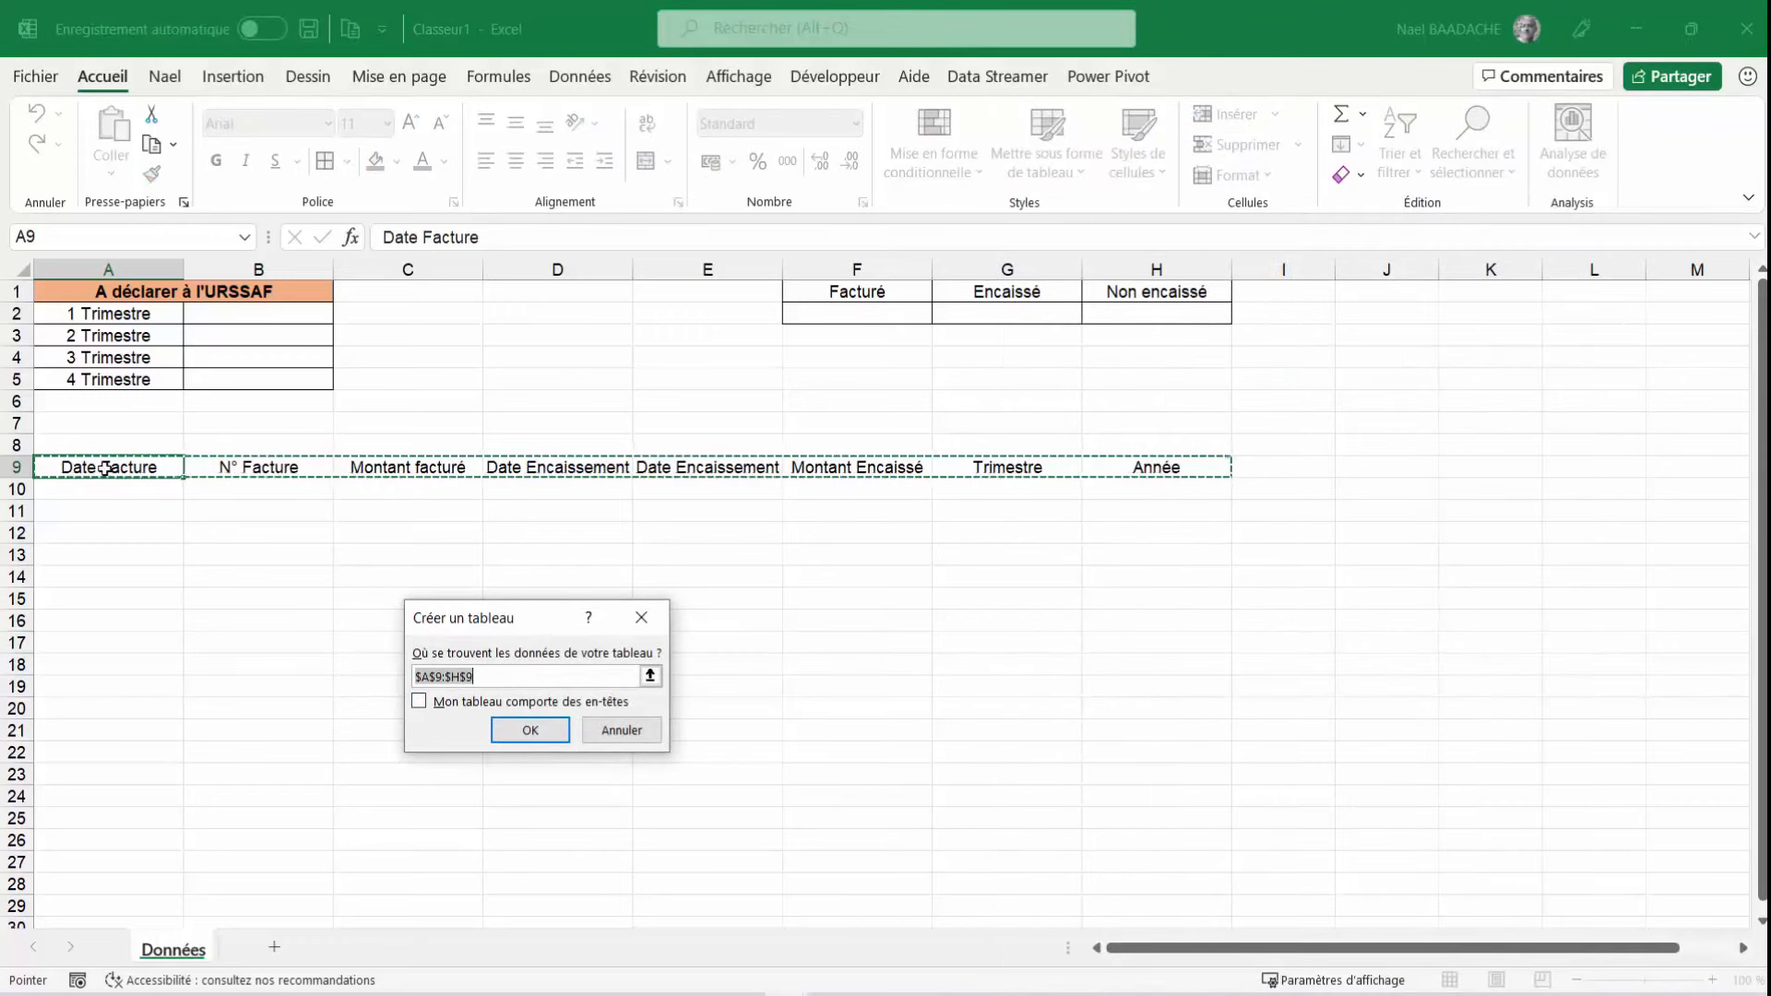
left_click(420, 703)
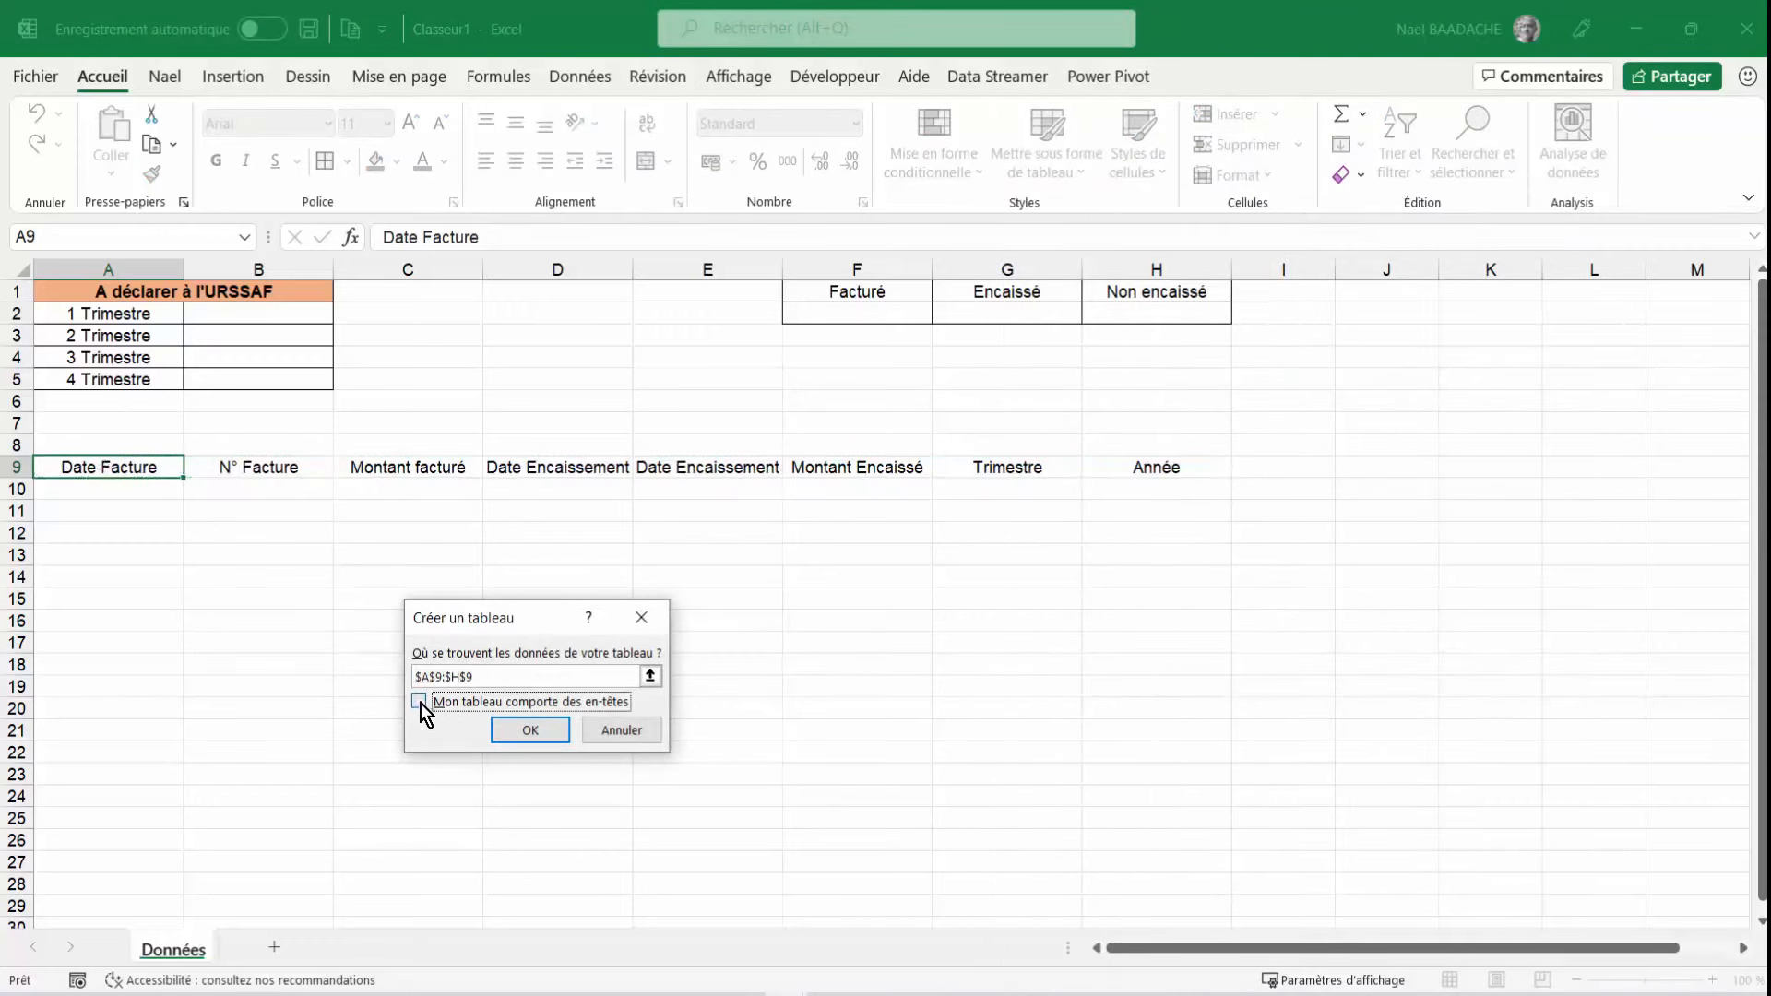
left_click(530, 731)
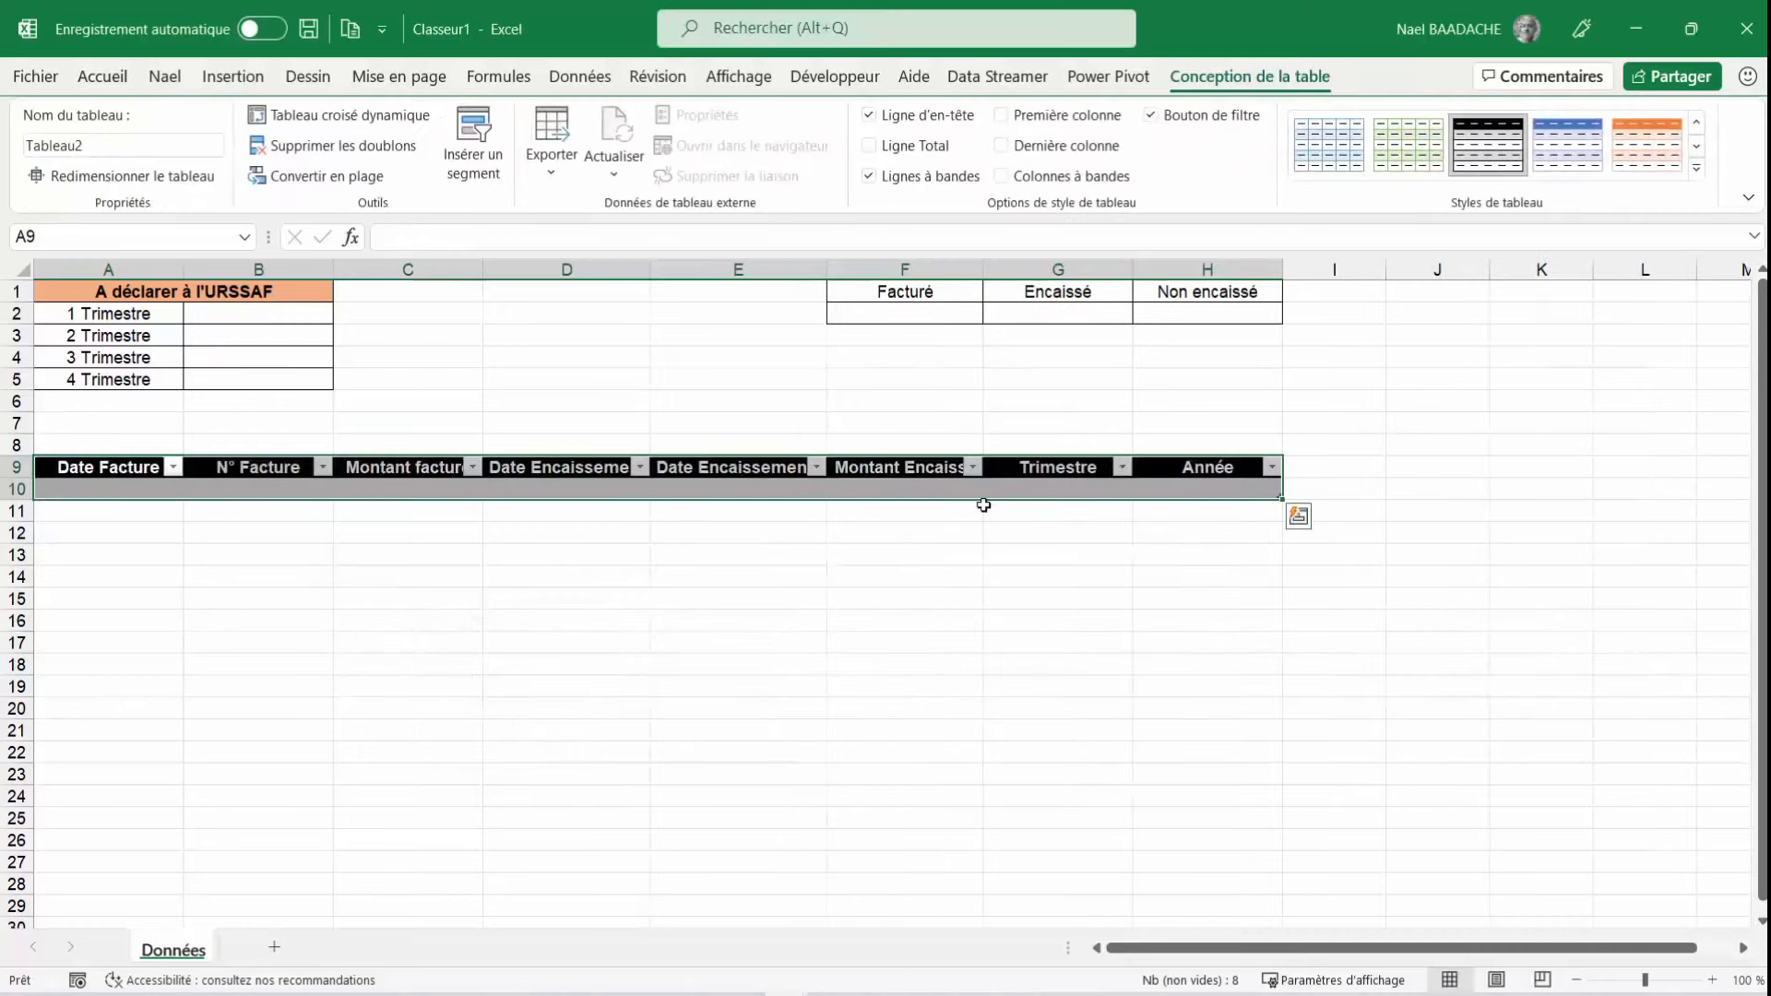
Give the Montant Encaissé, Trimestre and Année headers in F9:H9 a red font and a white fill
left_click_drag(885, 470, 1197, 475)
left_click(938, 472)
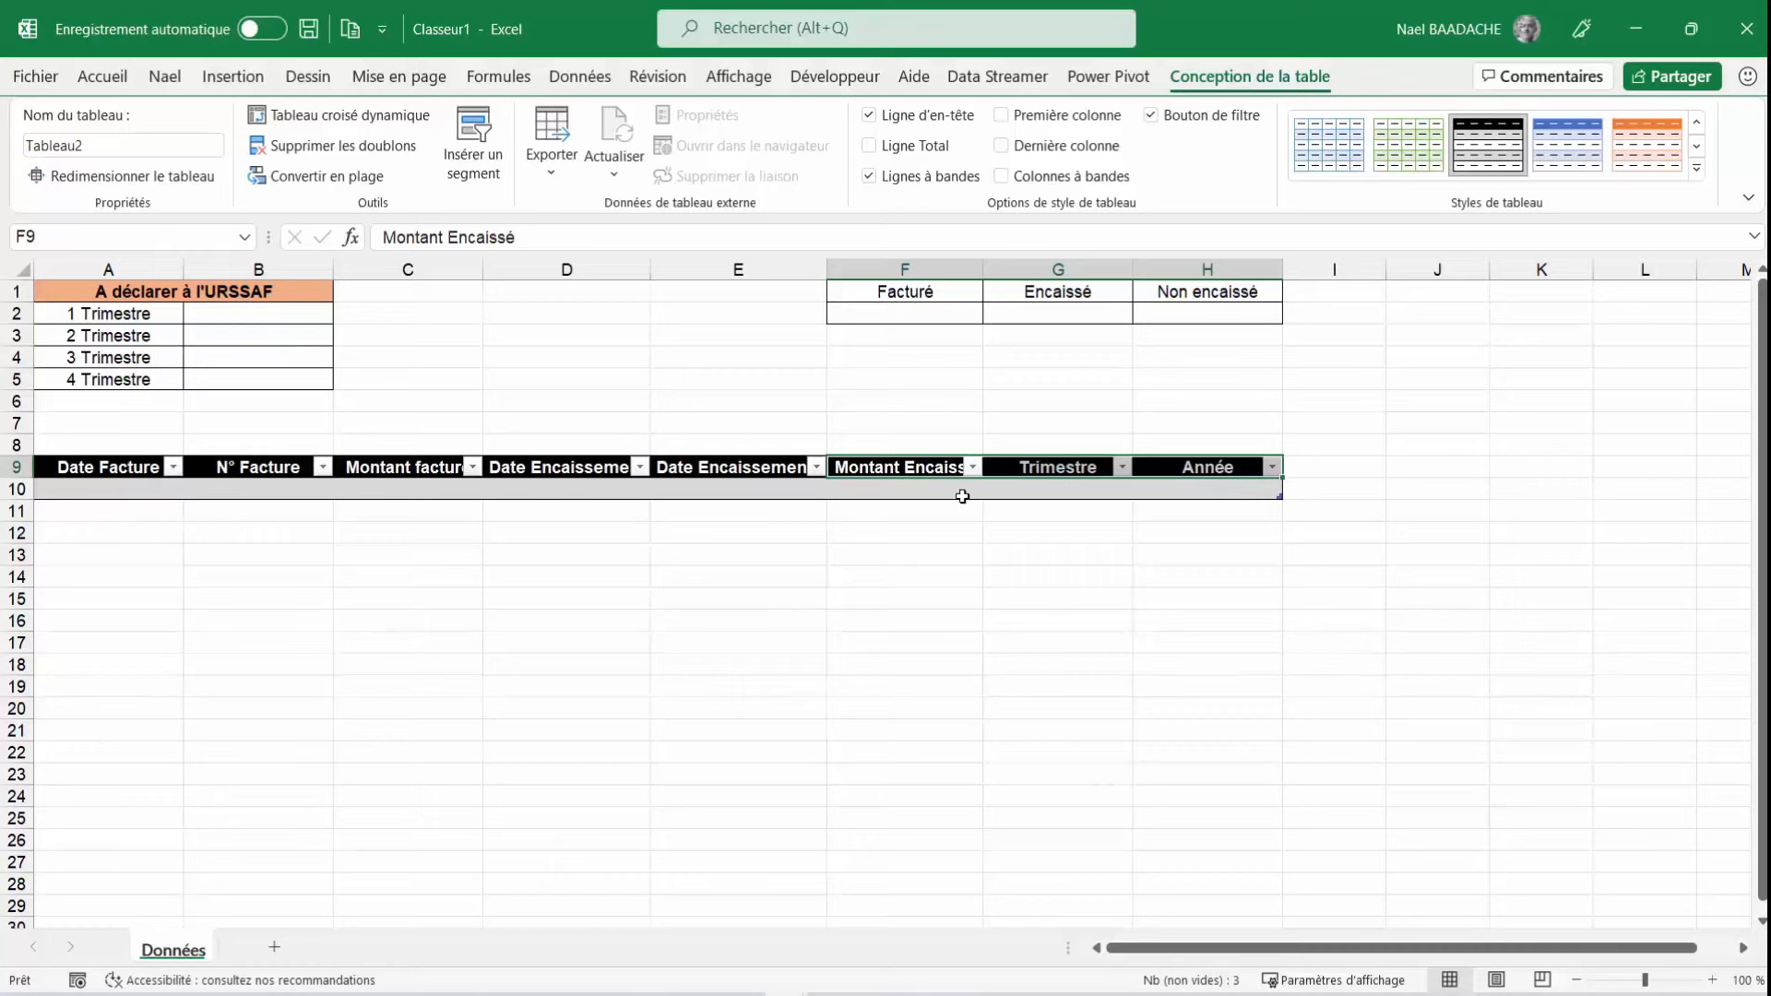
left_click(104, 81)
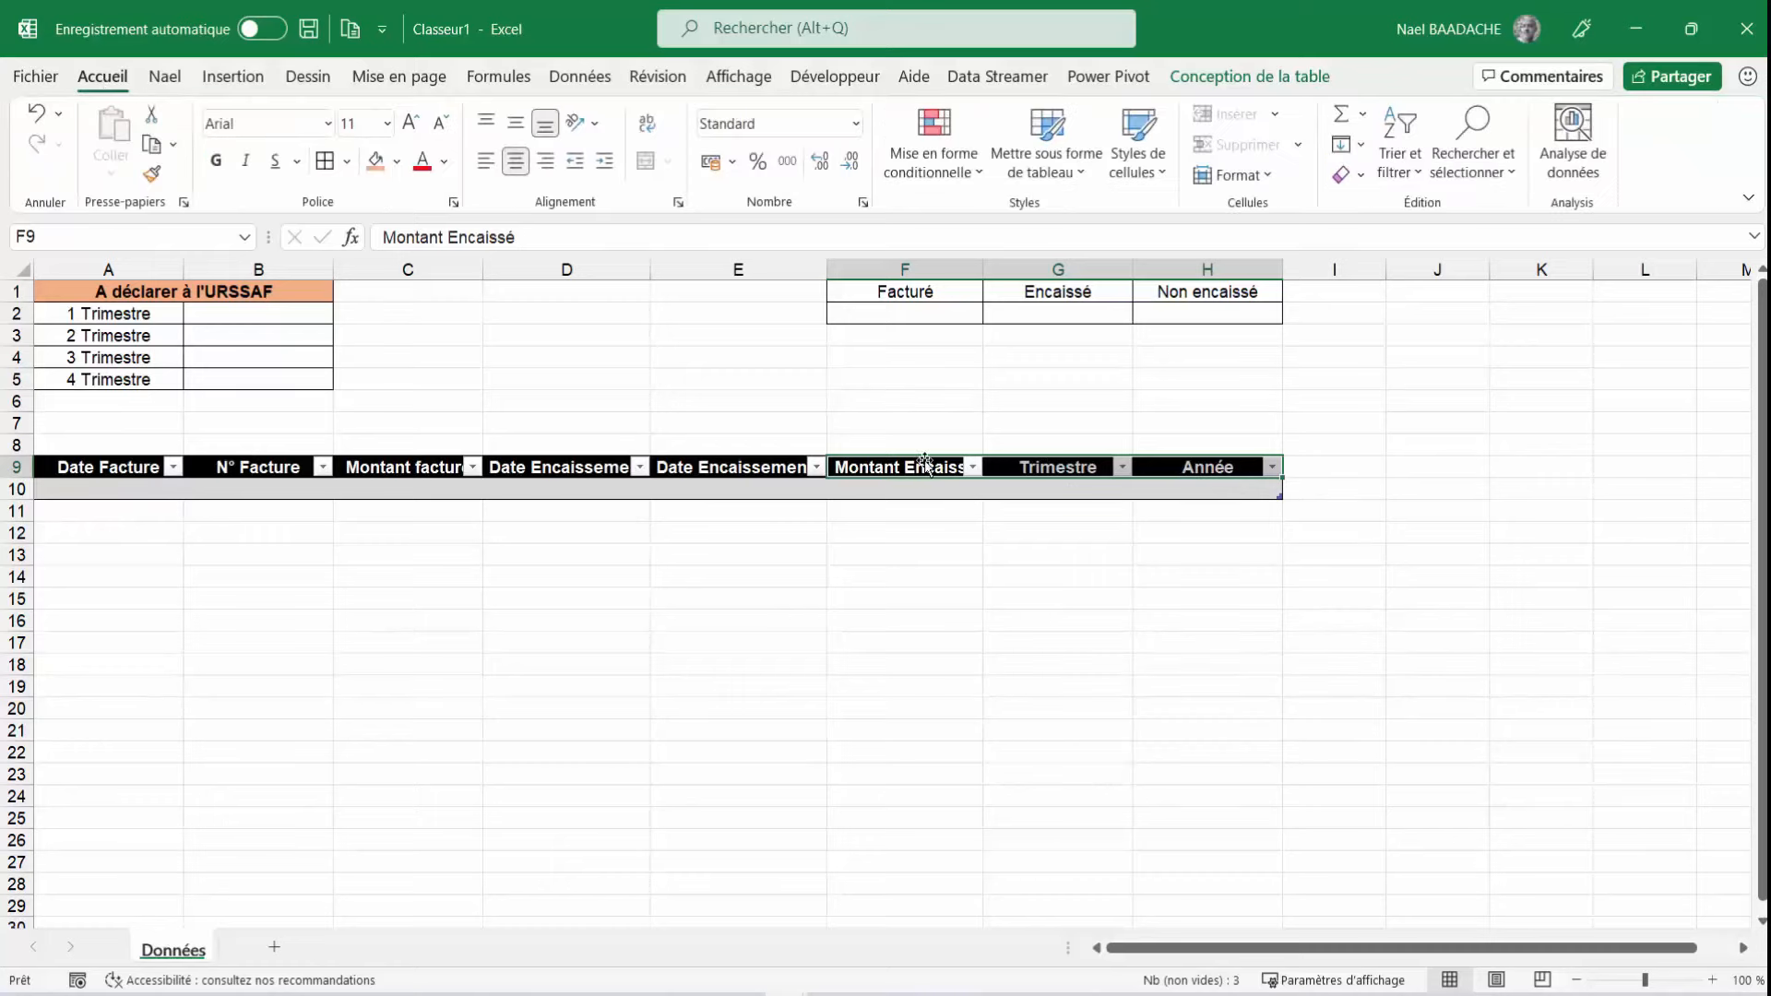
left_click(424, 163)
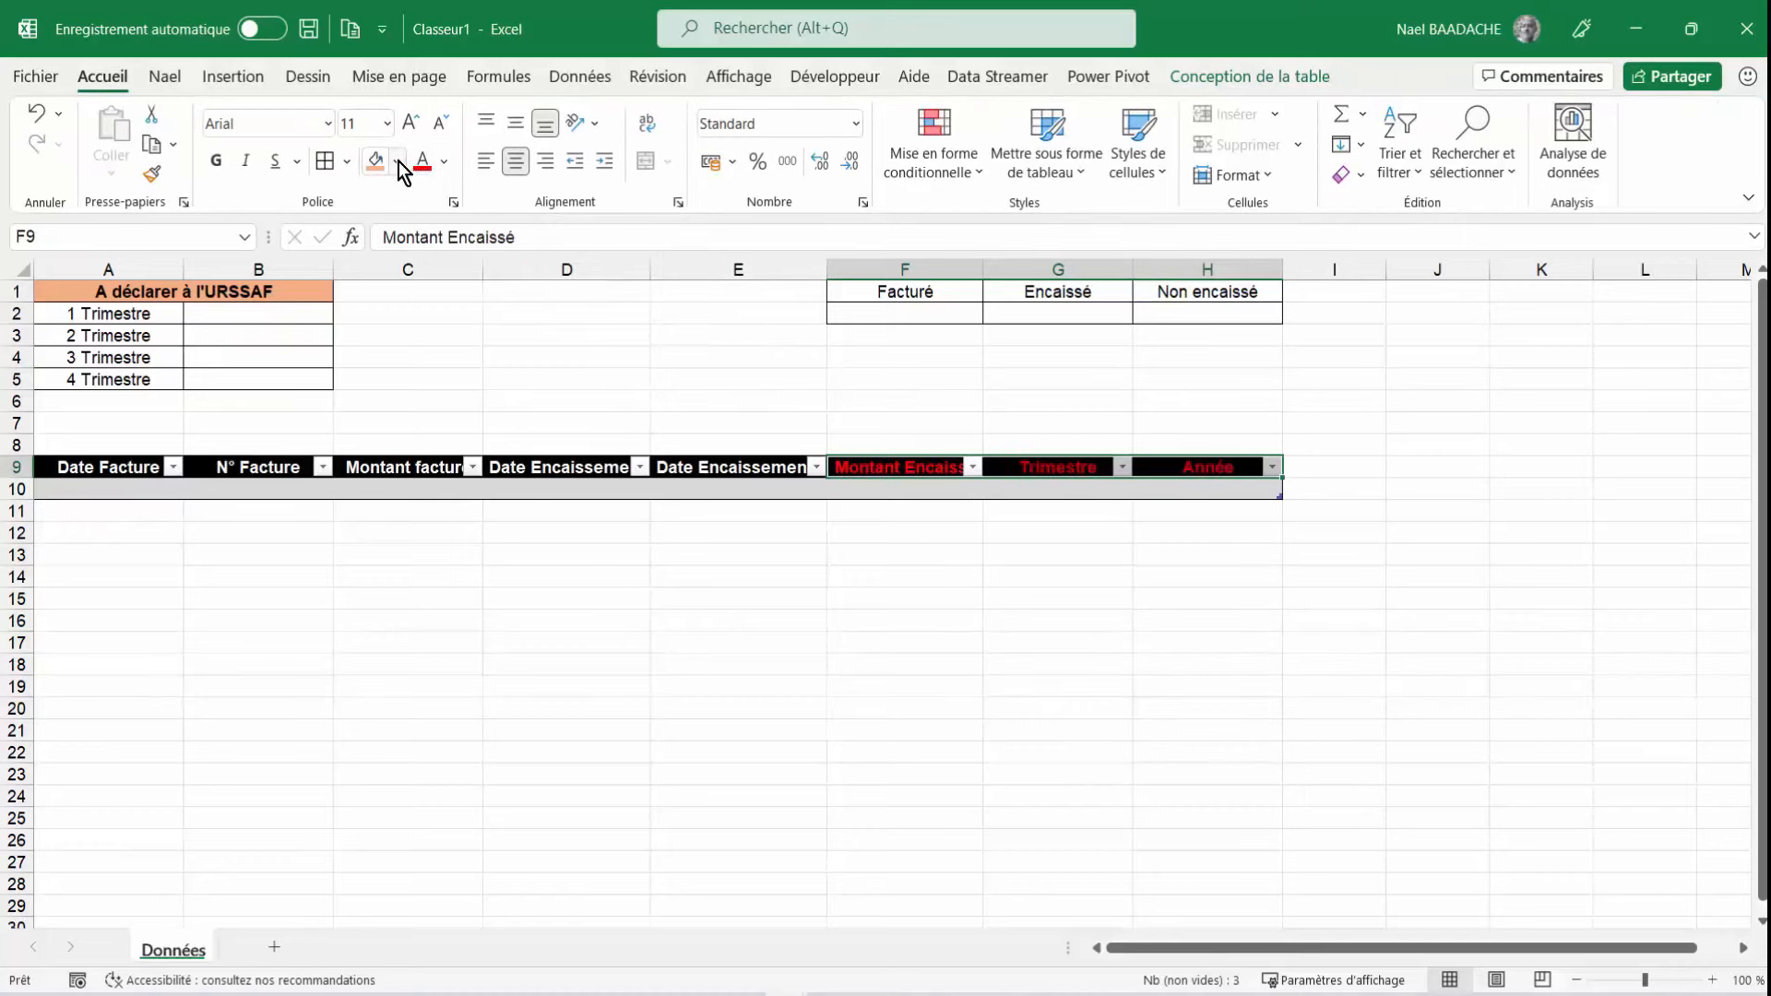
left_click(396, 162)
left_click(374, 225)
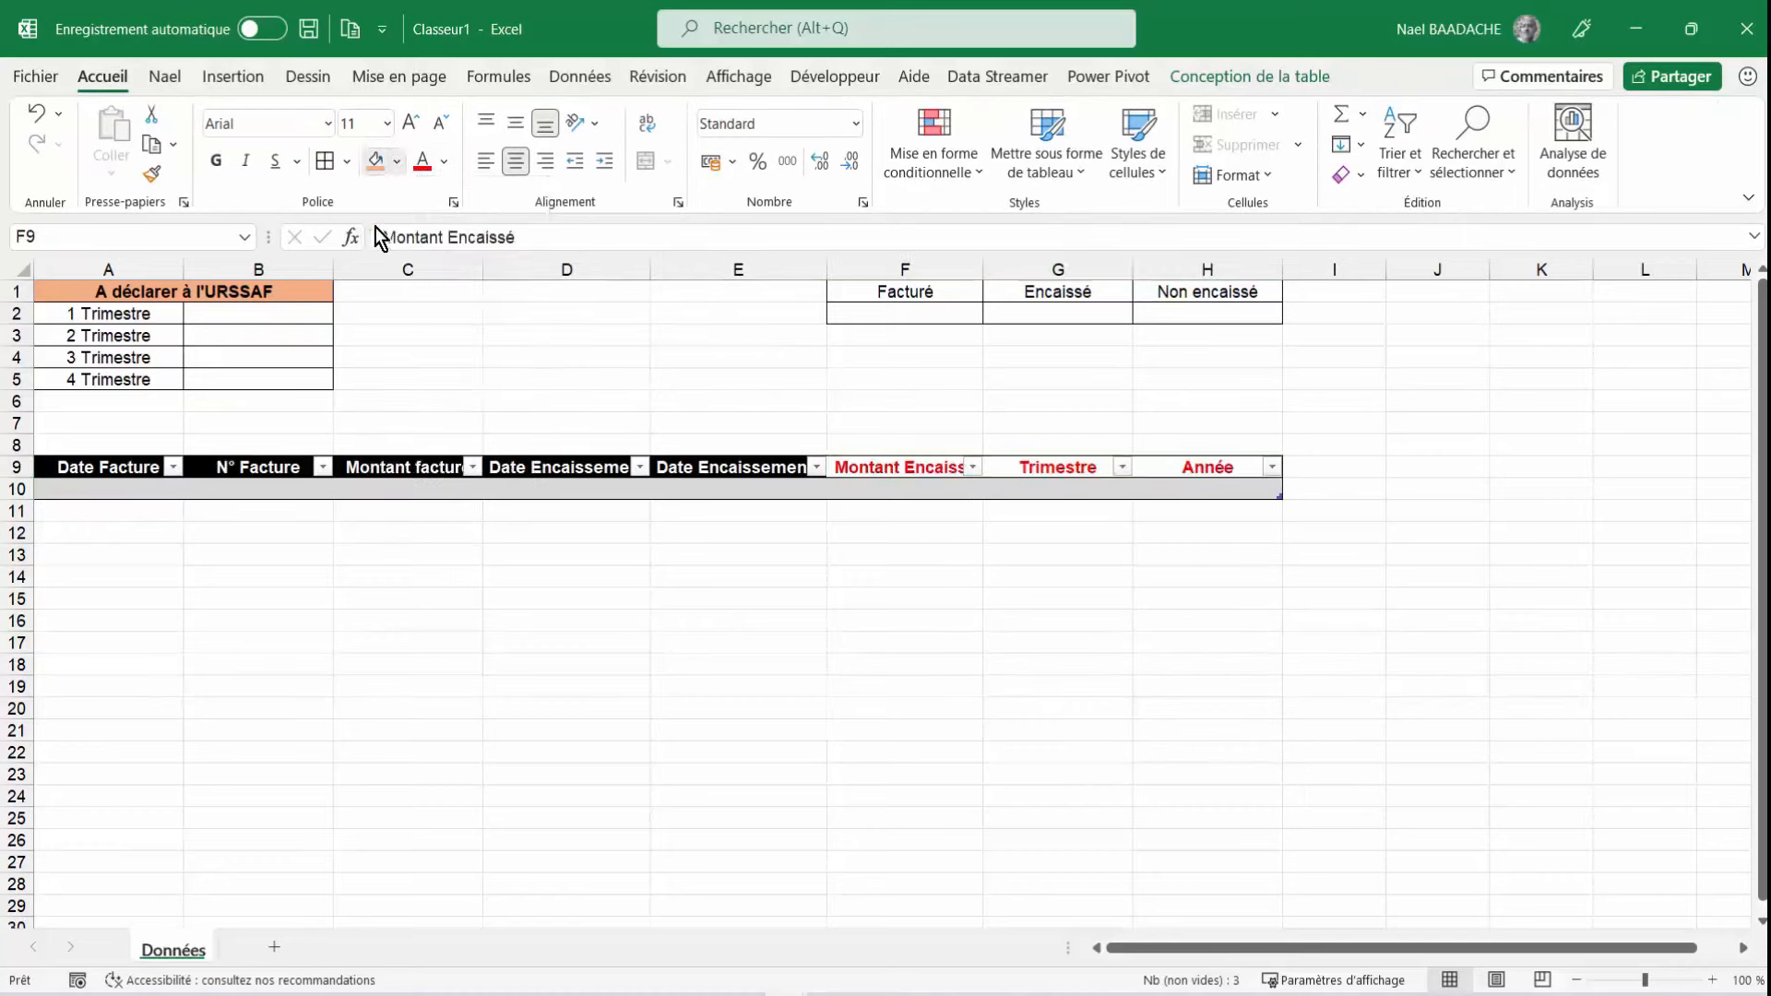
Hide the gridlines of the Données sheet
left_click(1168, 995)
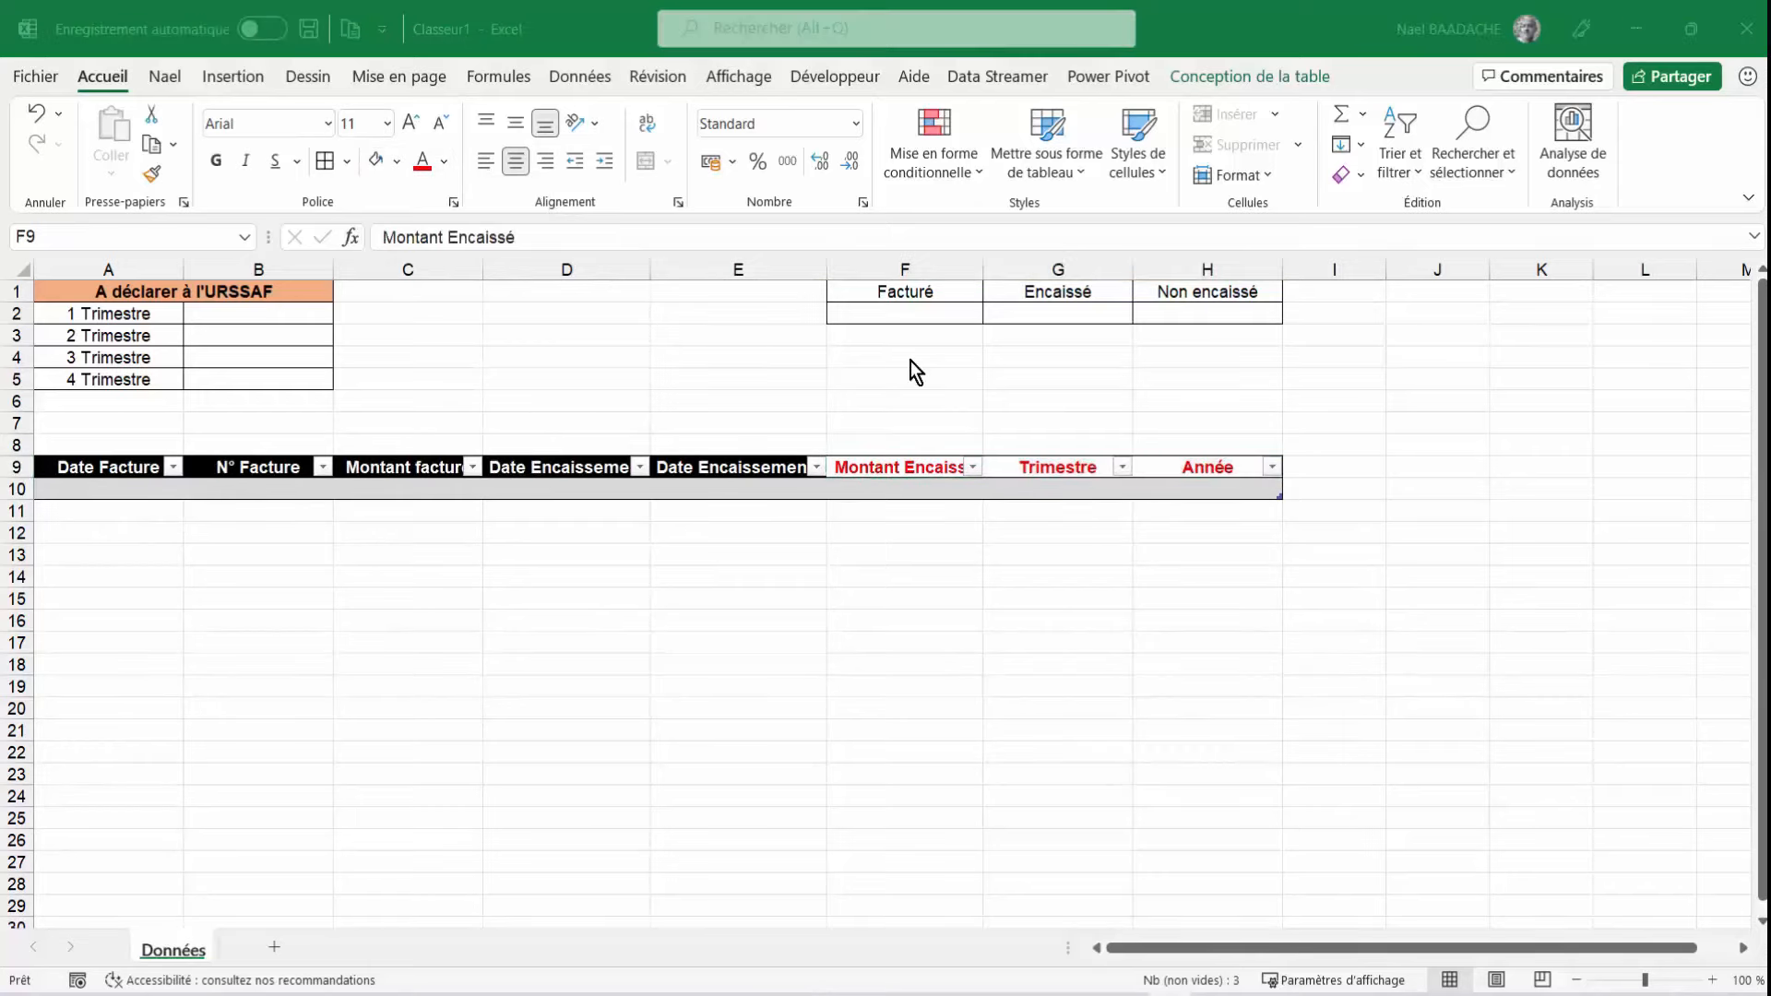
left_click(684, 382)
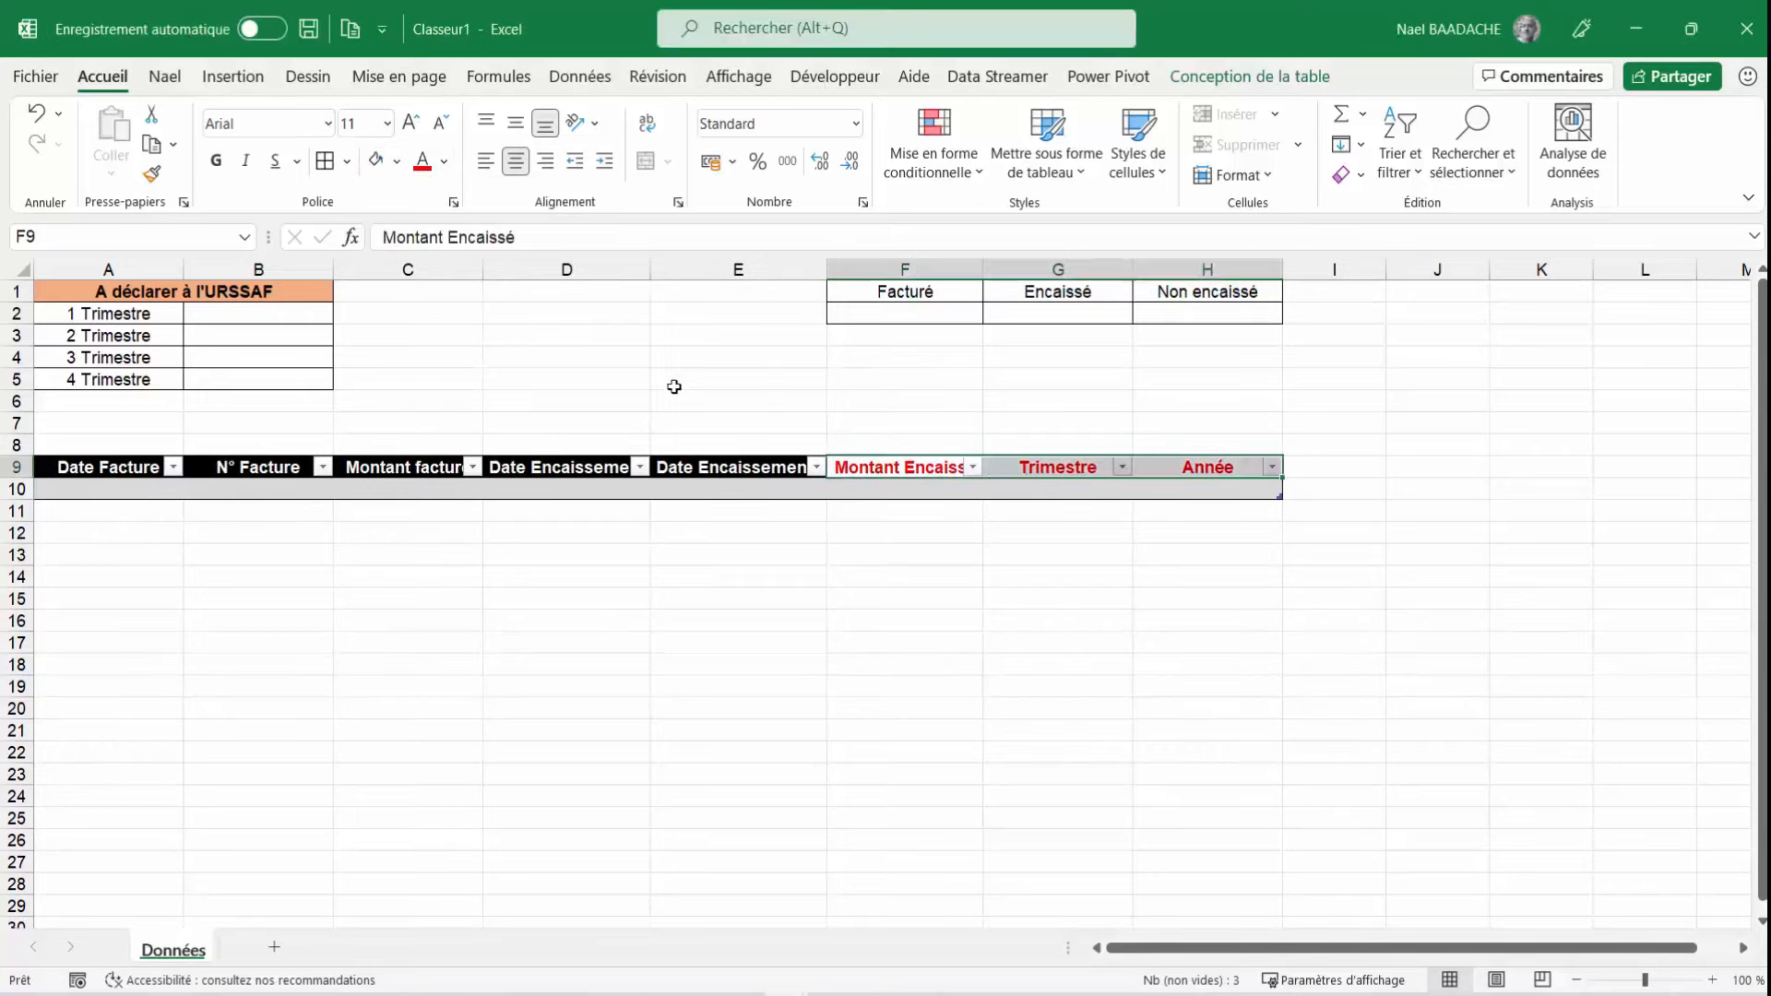
left_click(743, 78)
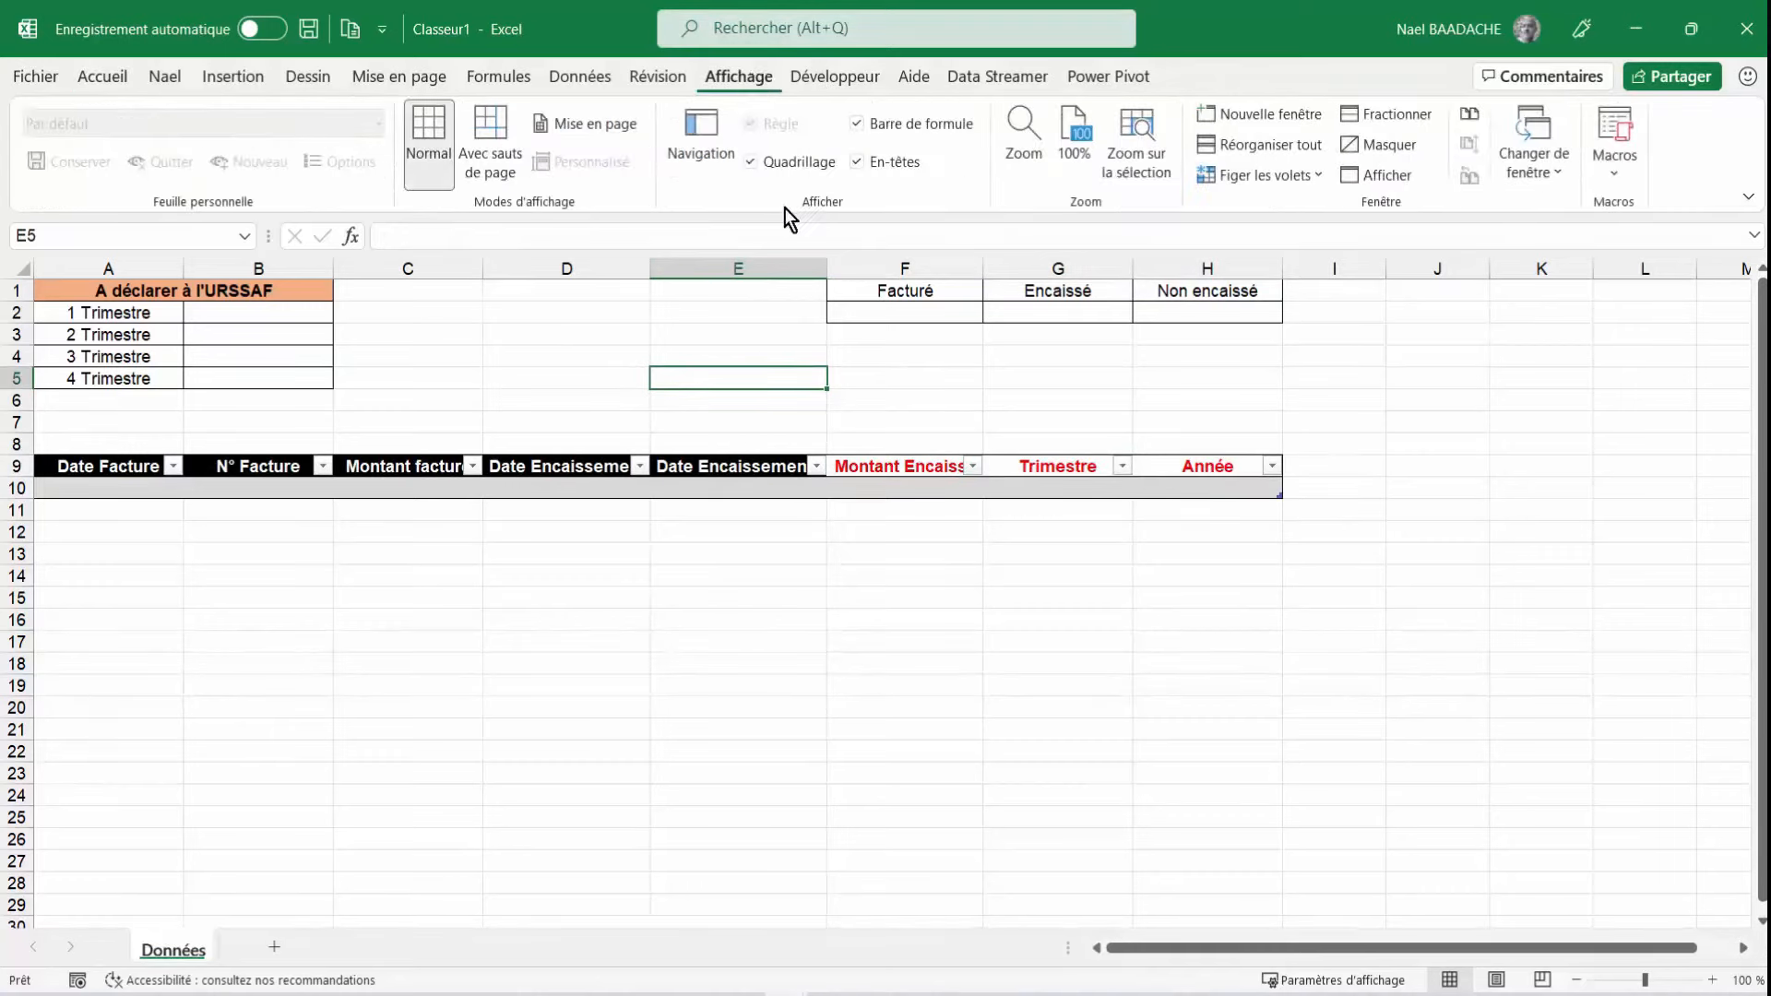
left_click(758, 166)
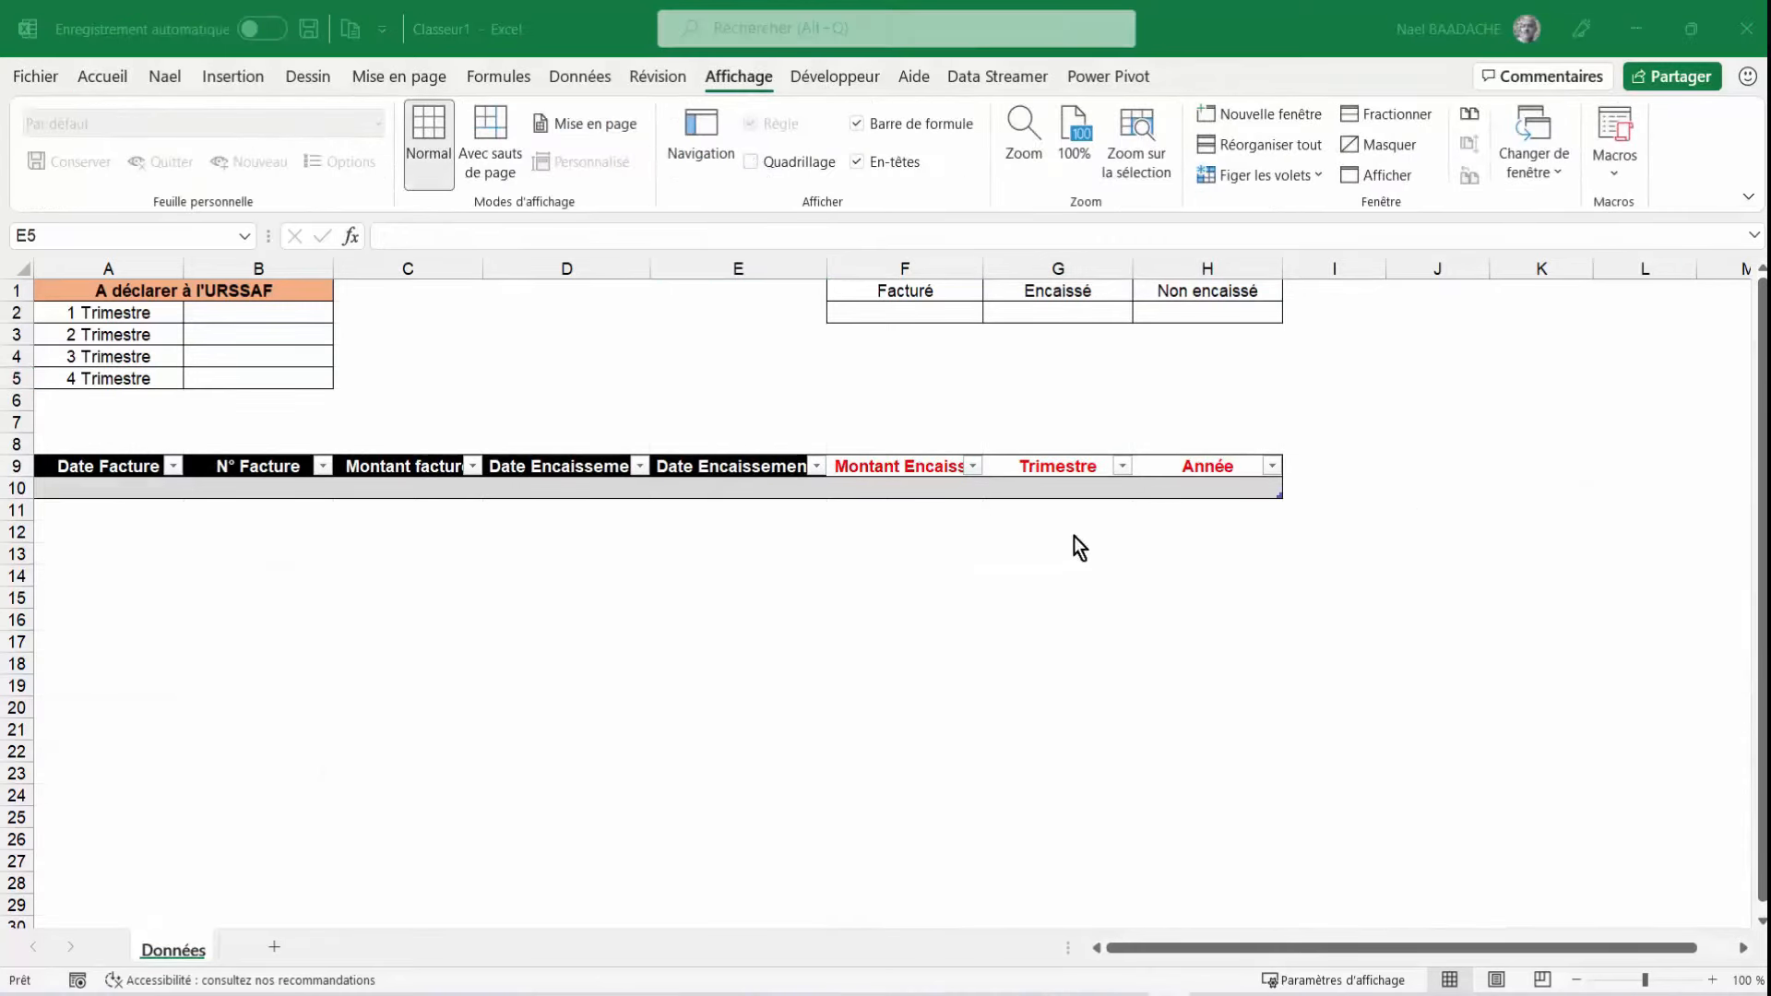
Start the first invoice in row 10 with Date Facture 01/01/2021 and N° Facture 1
left_click(133, 487)
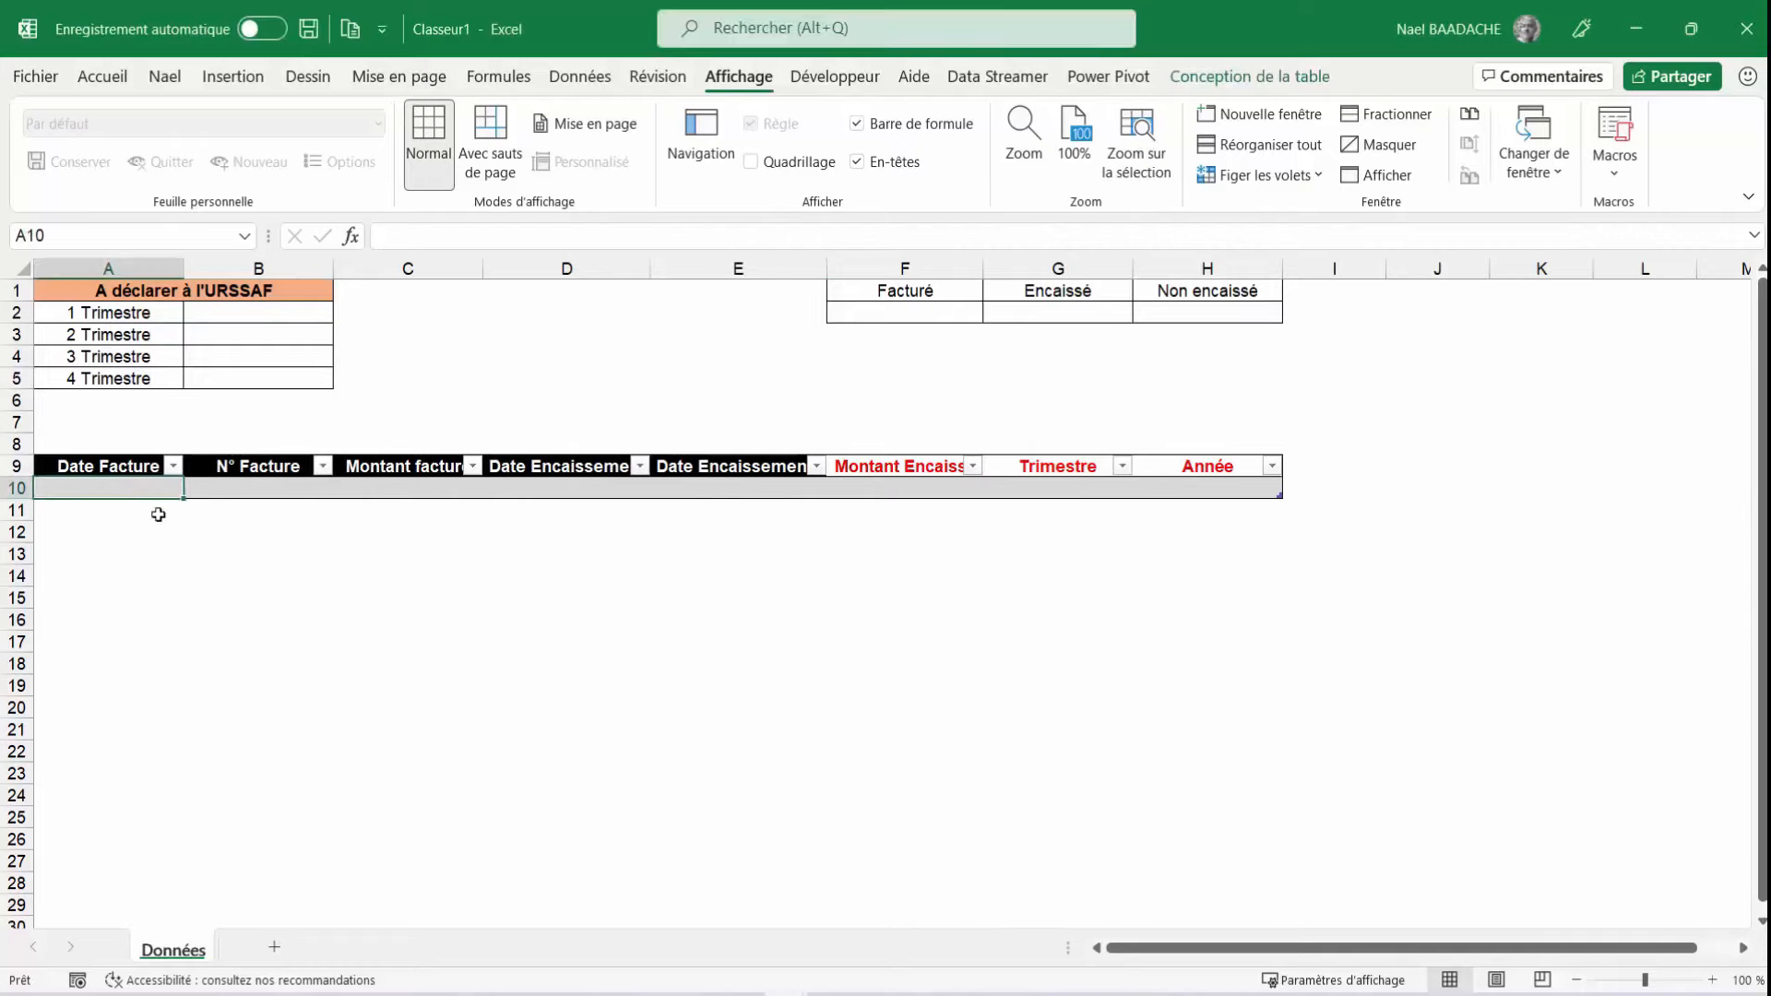
type("01")
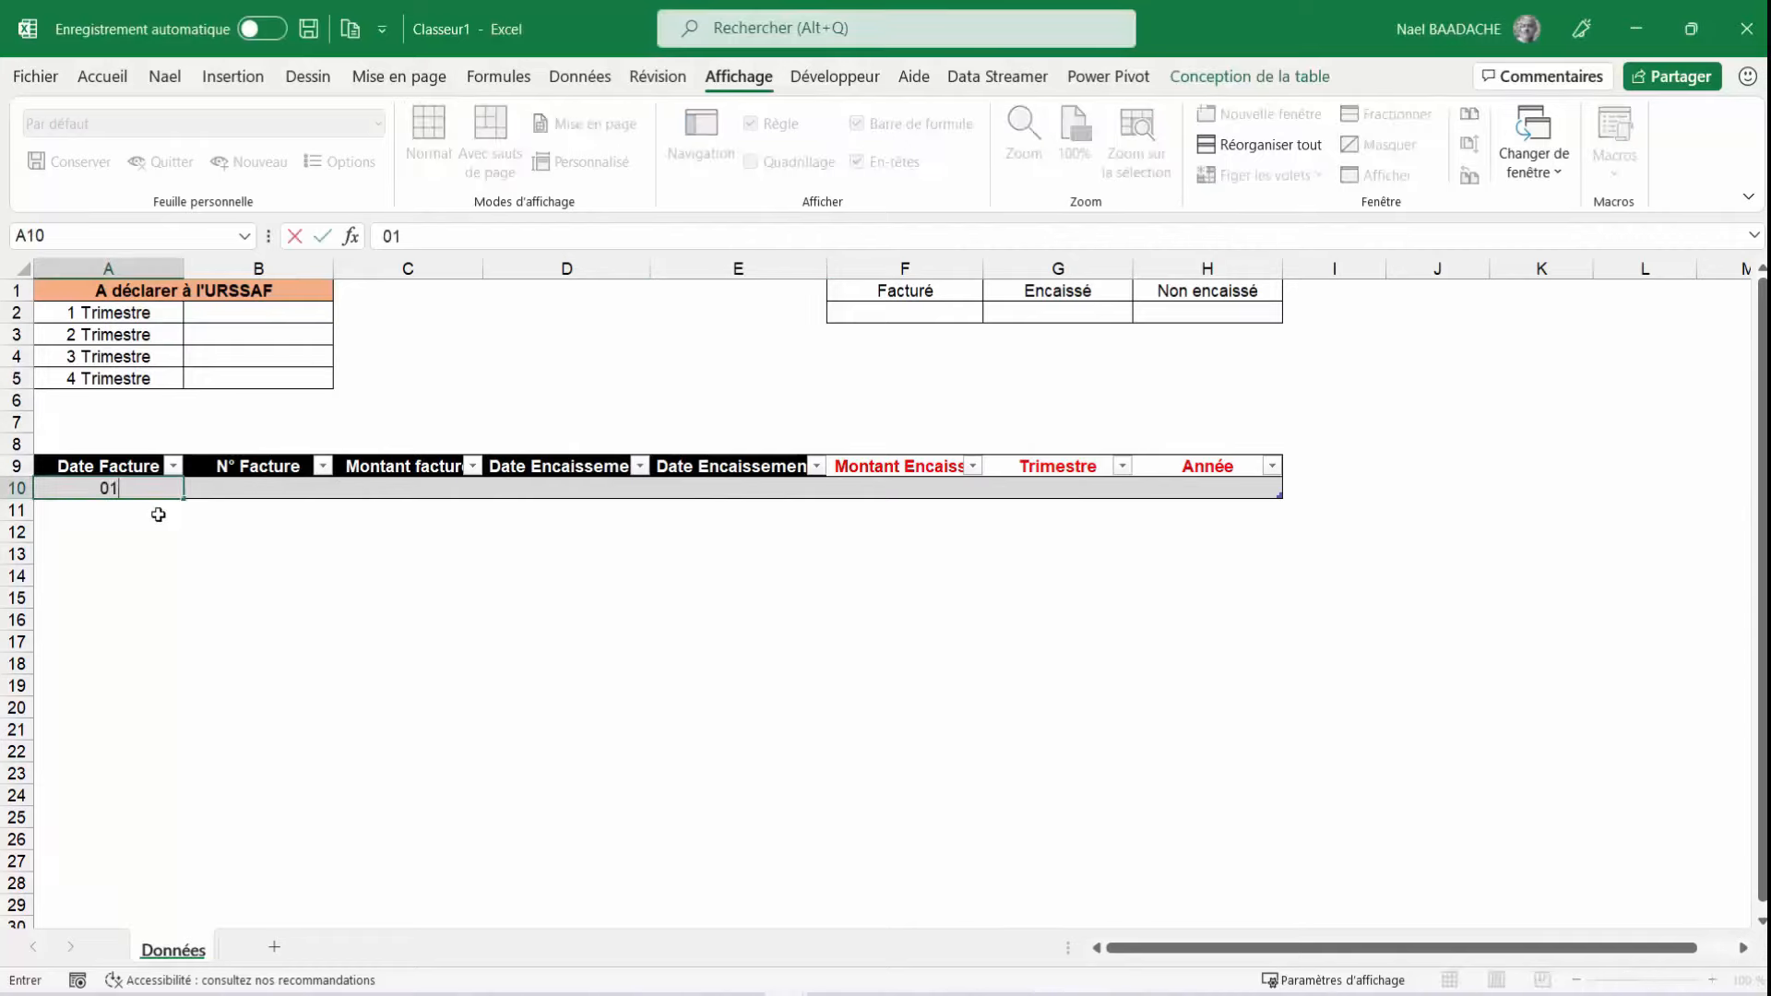
type("/01/2021")
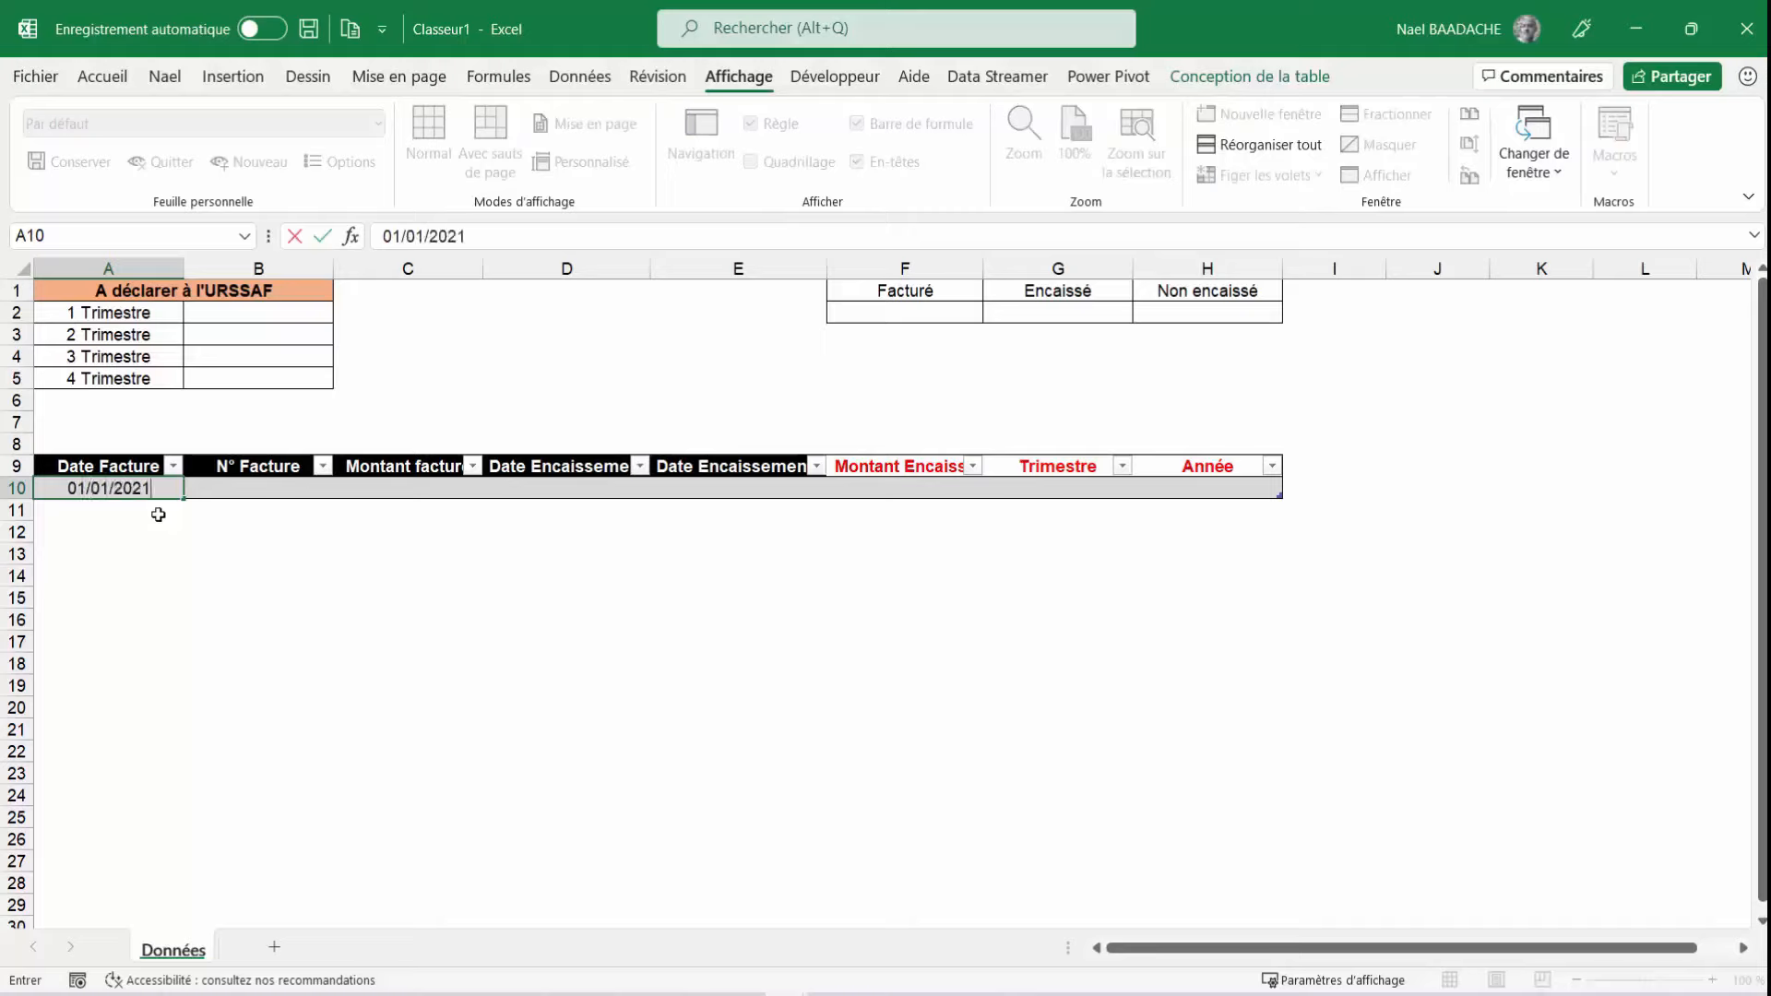
key("Tab")
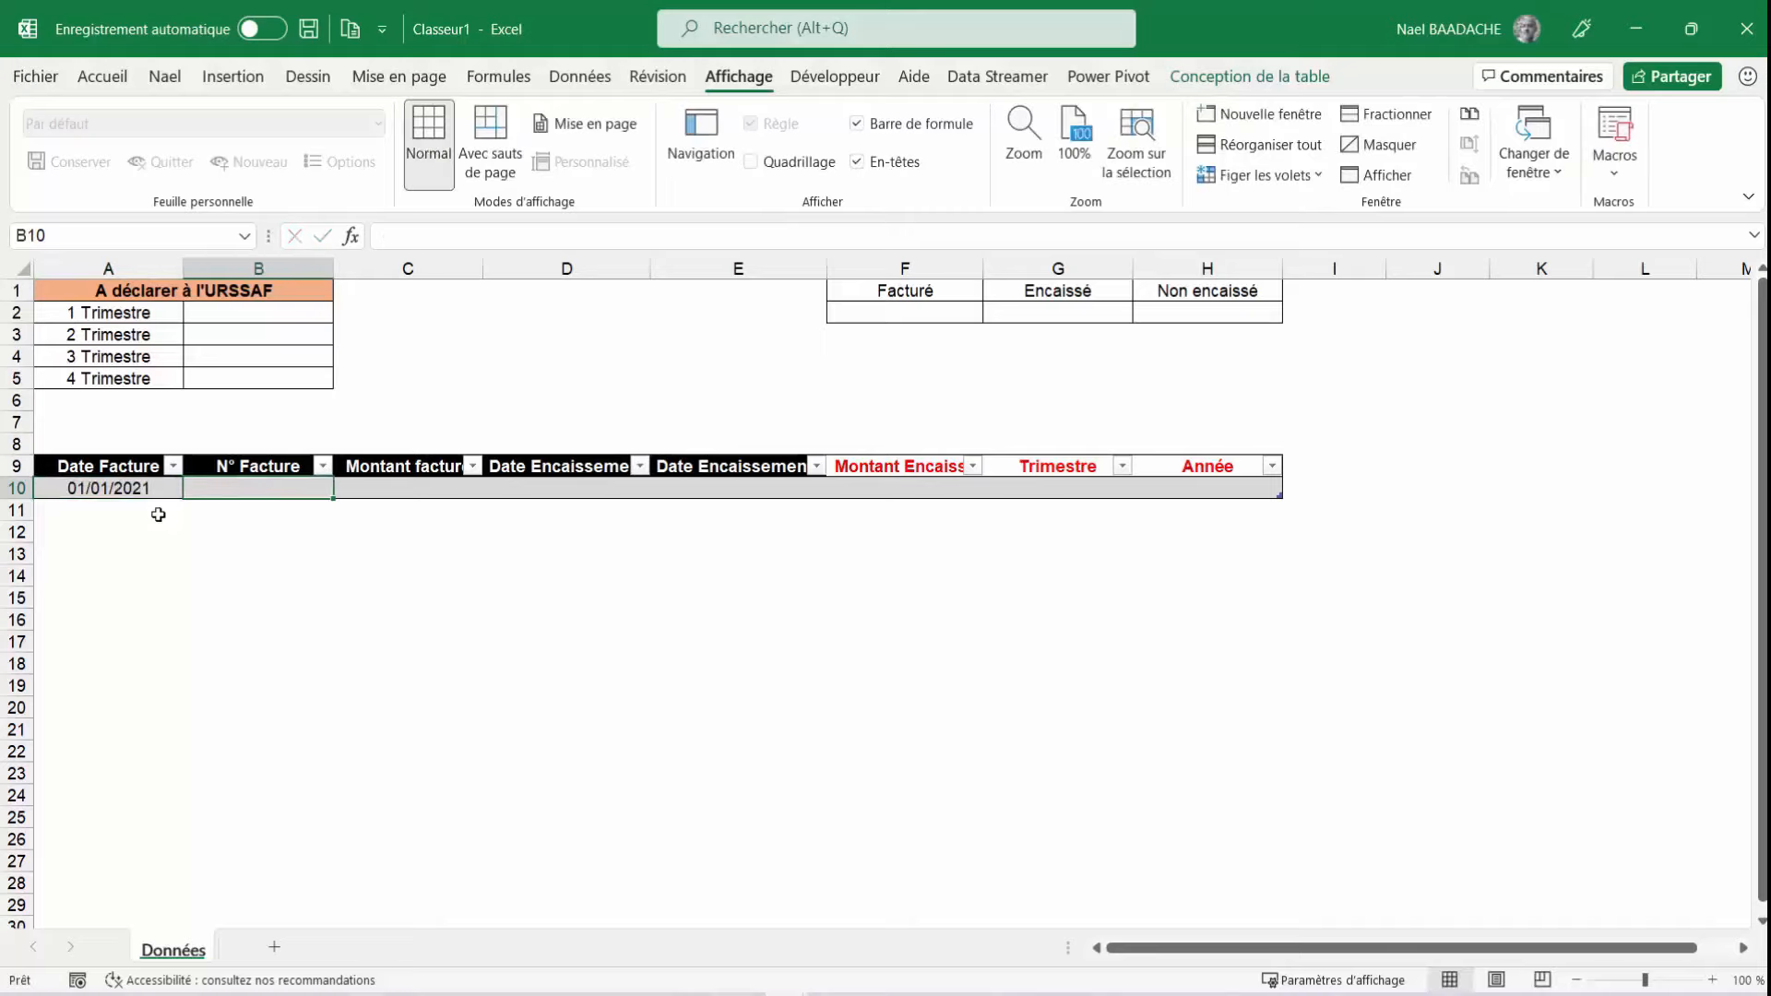
type("1")
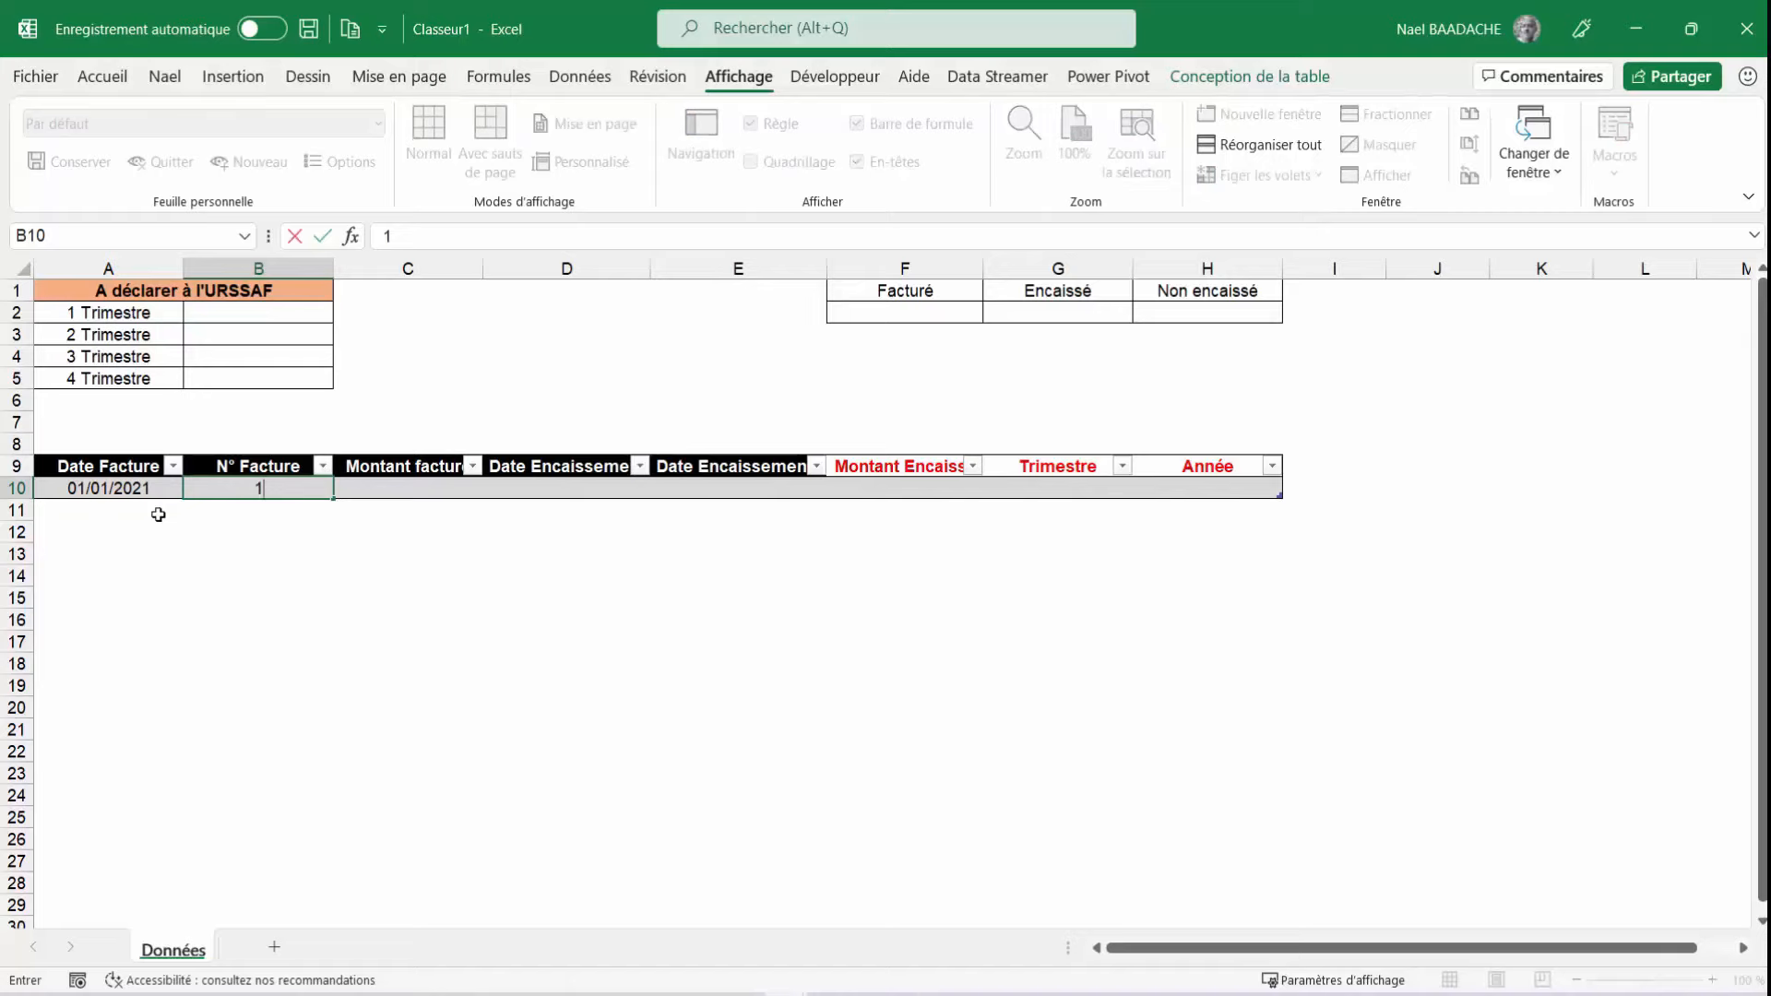
key("Tab")
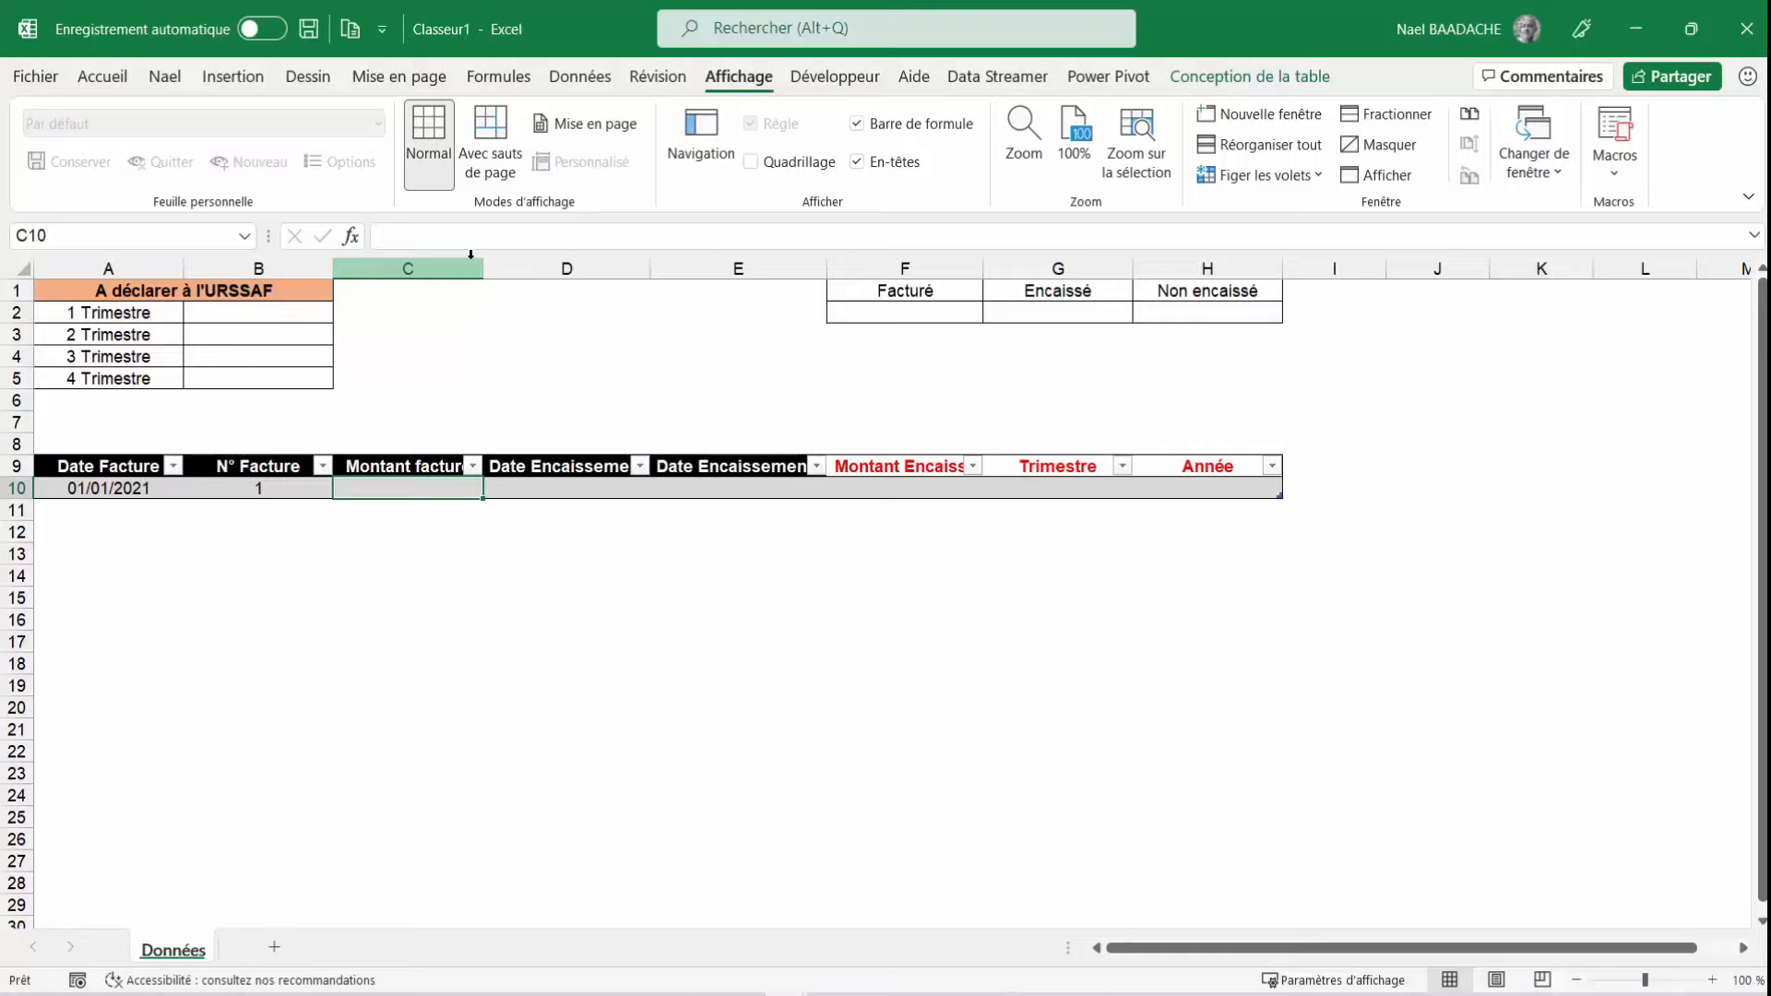
Enter 1000 as the Montant facturé in C10 and apply the euro Comptabilité number format to it
type("1000")
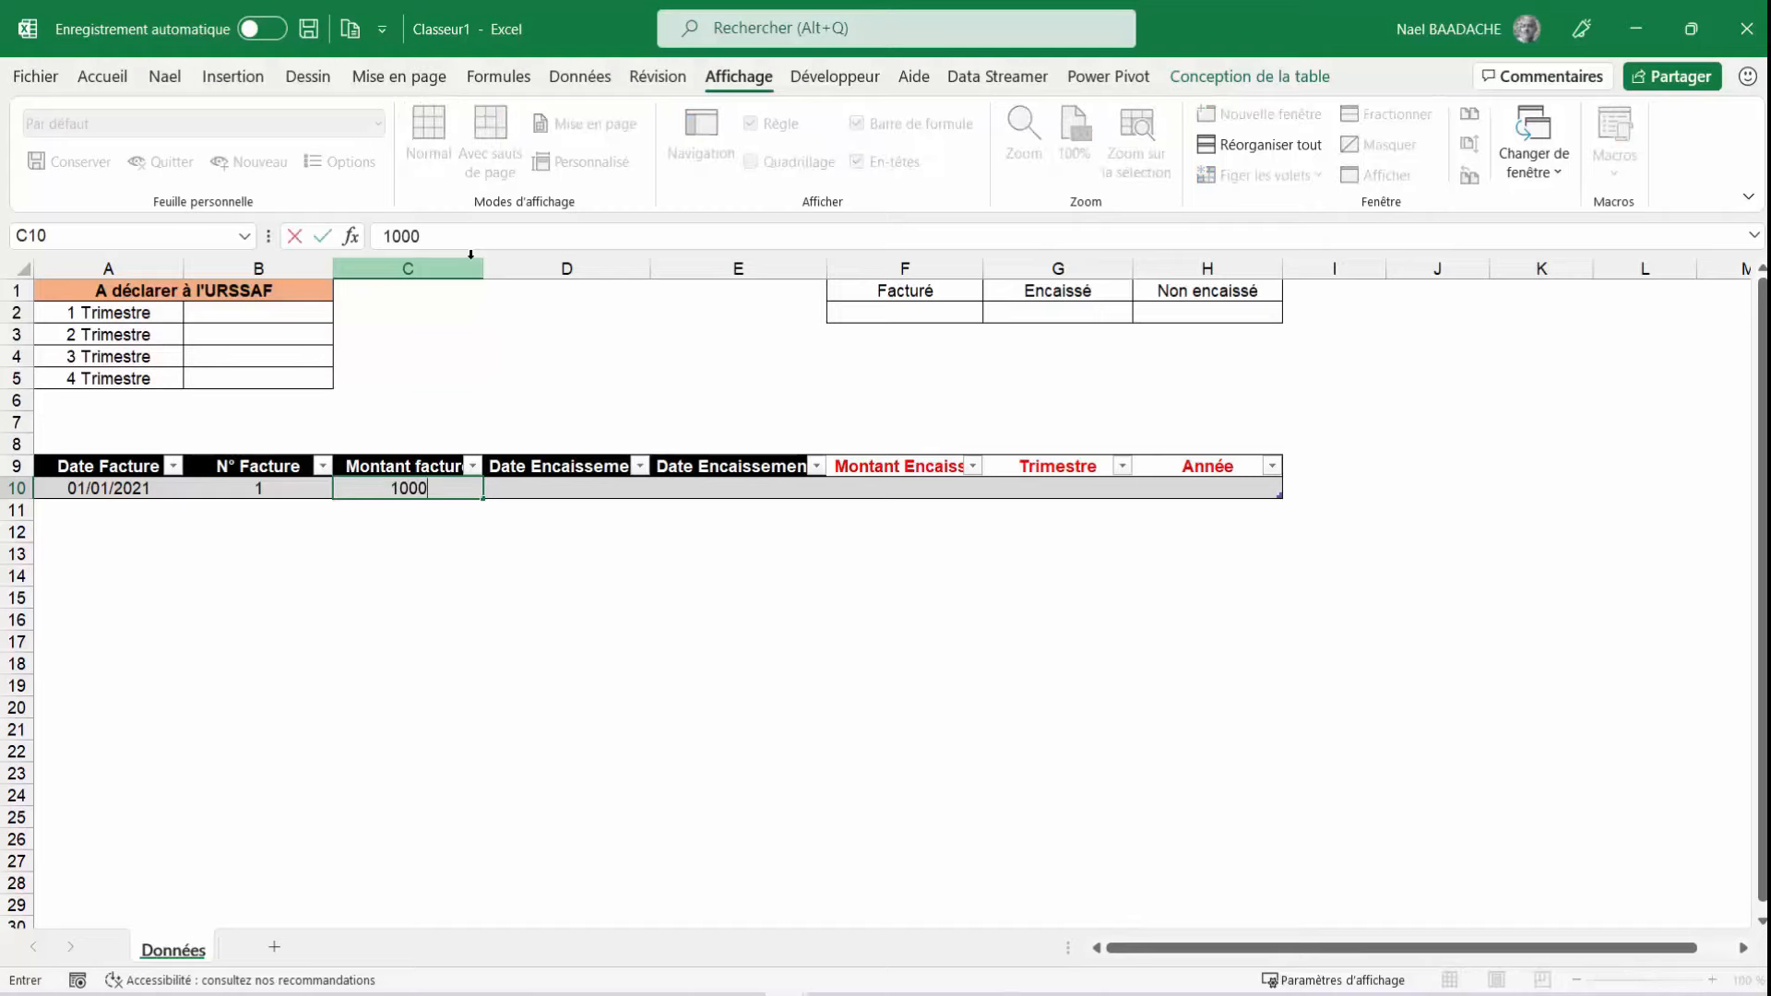
key("Right")
key("Left")
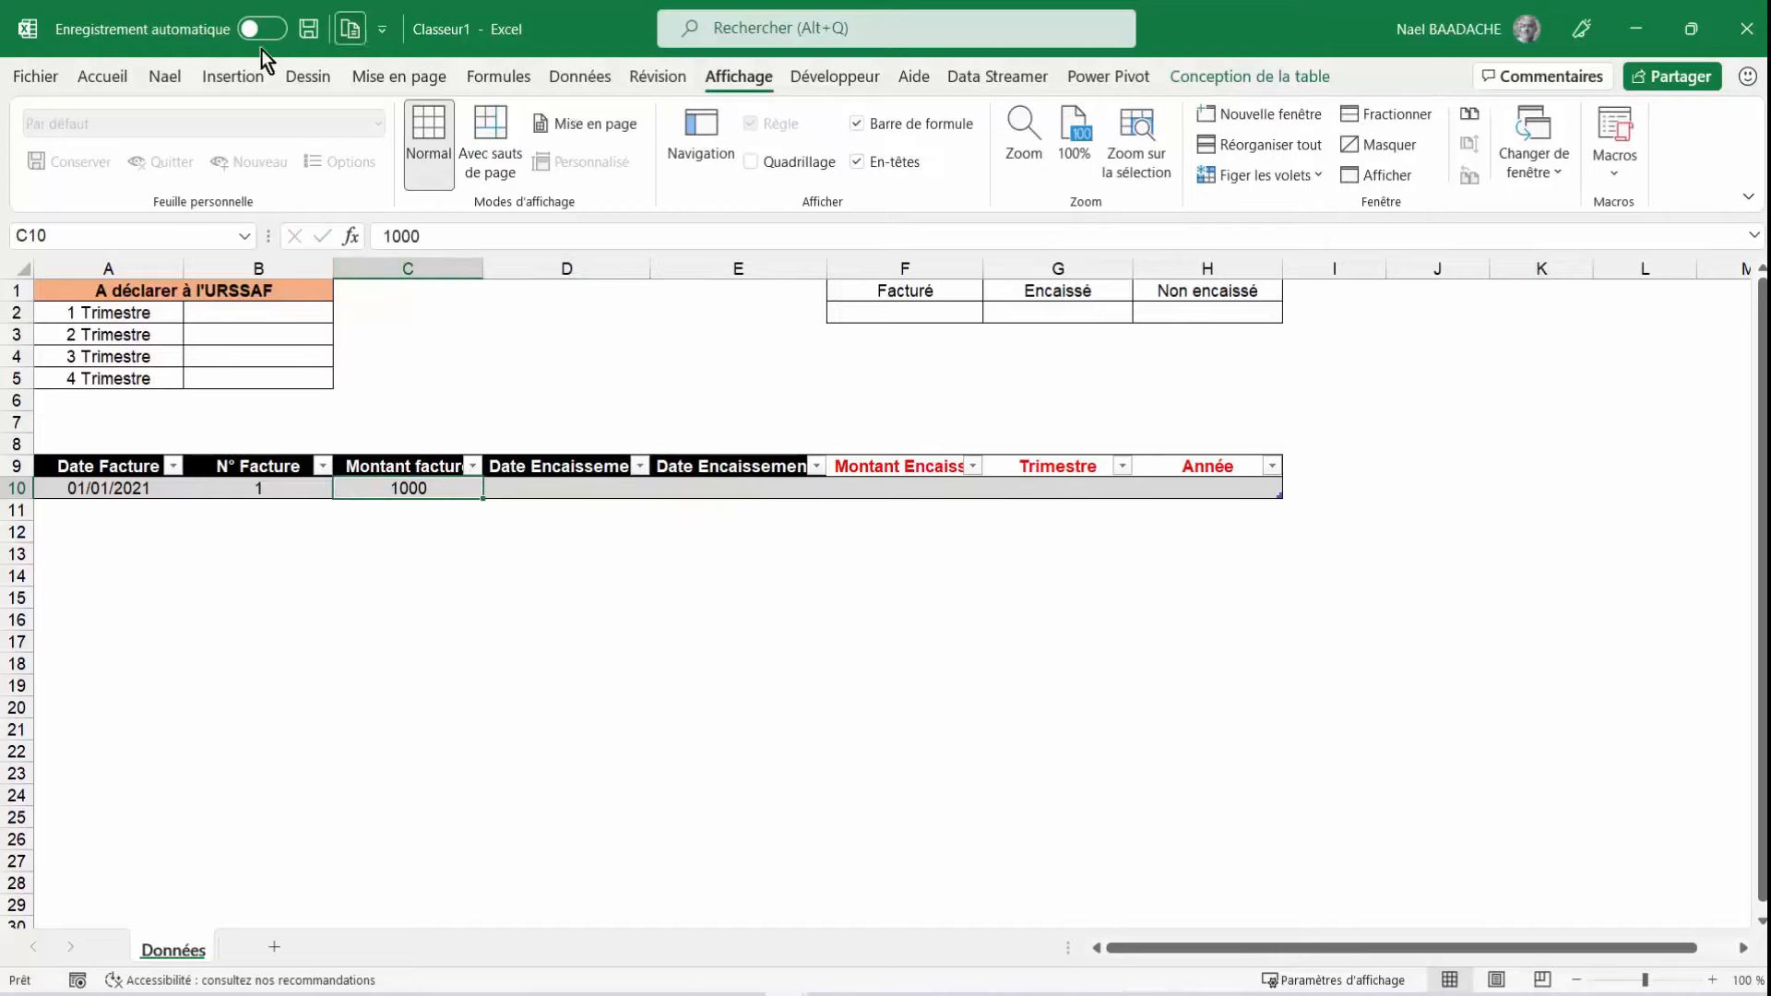
left_click(103, 76)
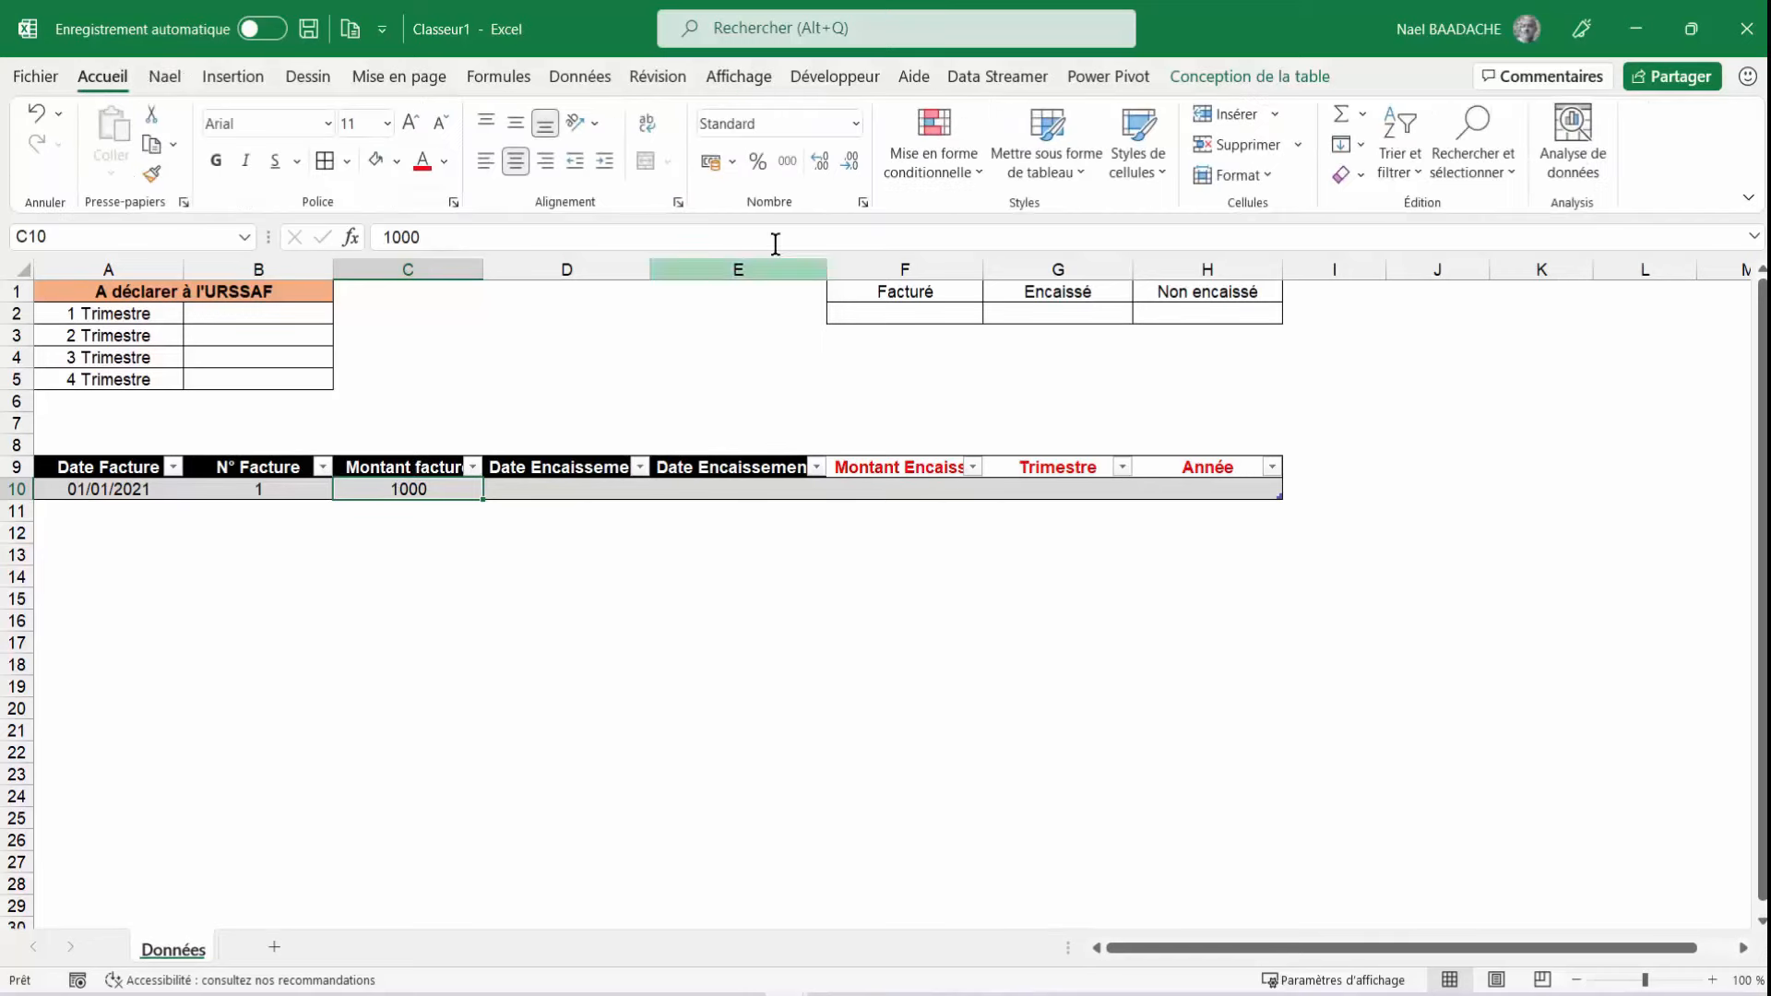
left_click(711, 164)
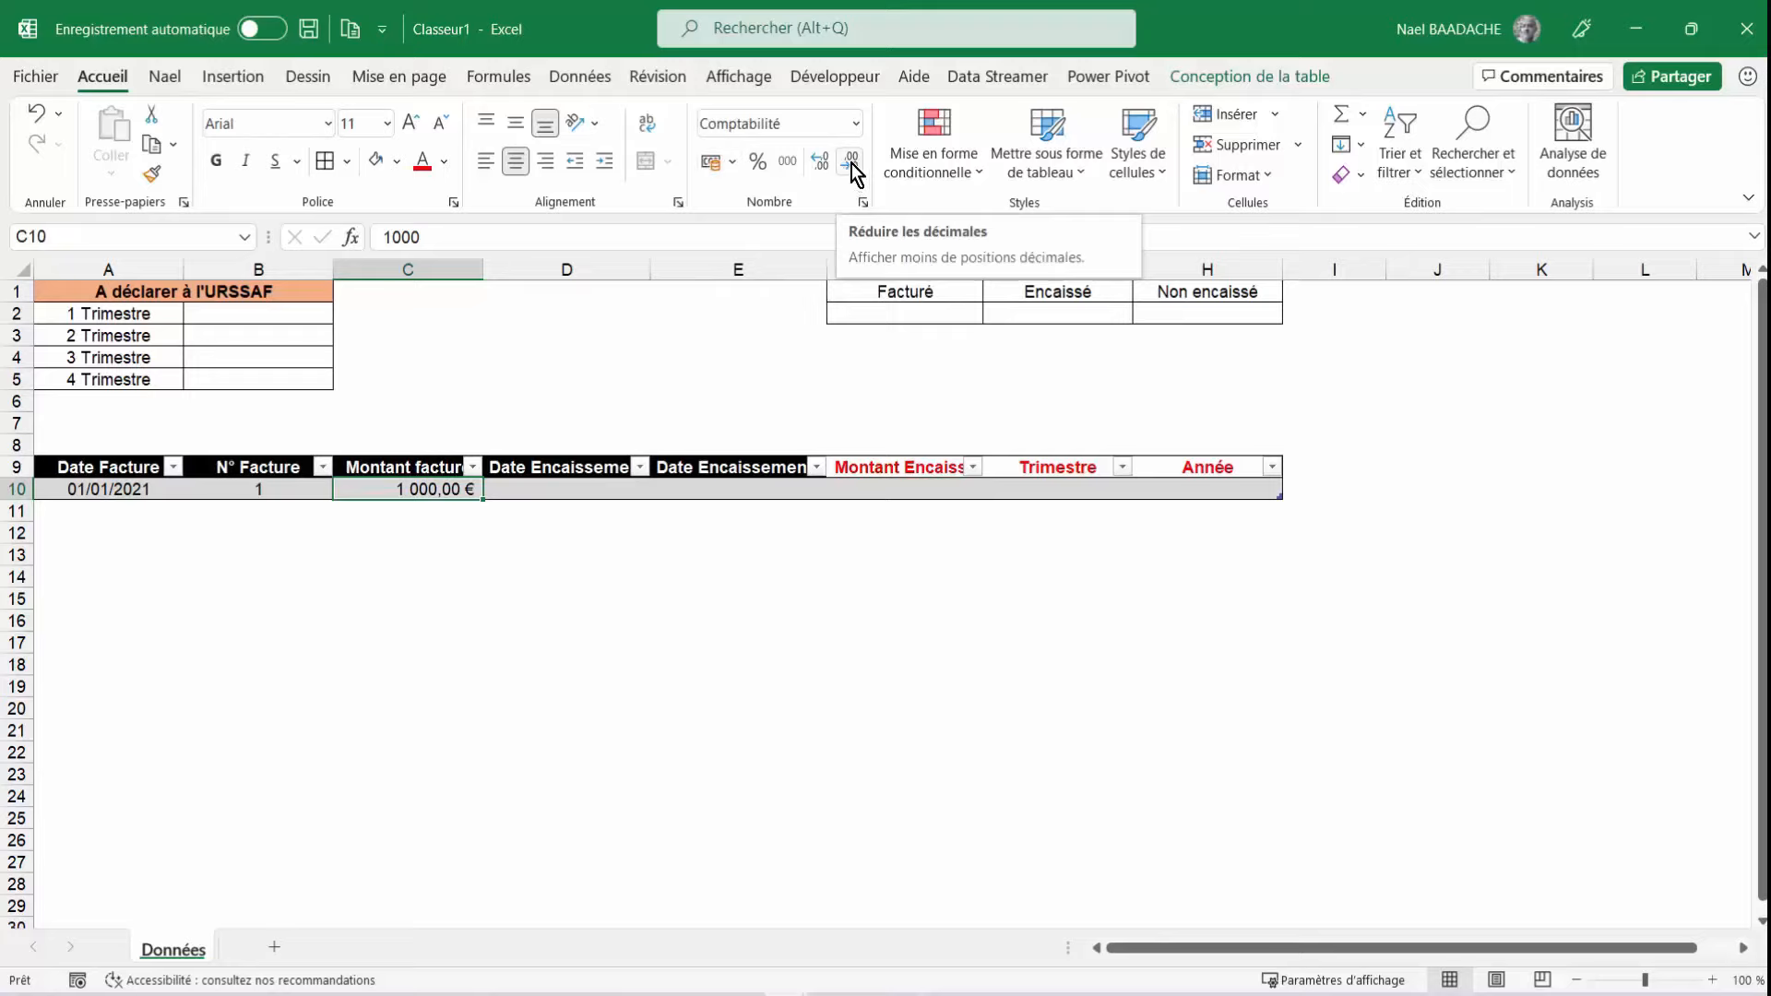
Delete column E, which holds the duplicate Date Encaissement header
left_click(601, 487)
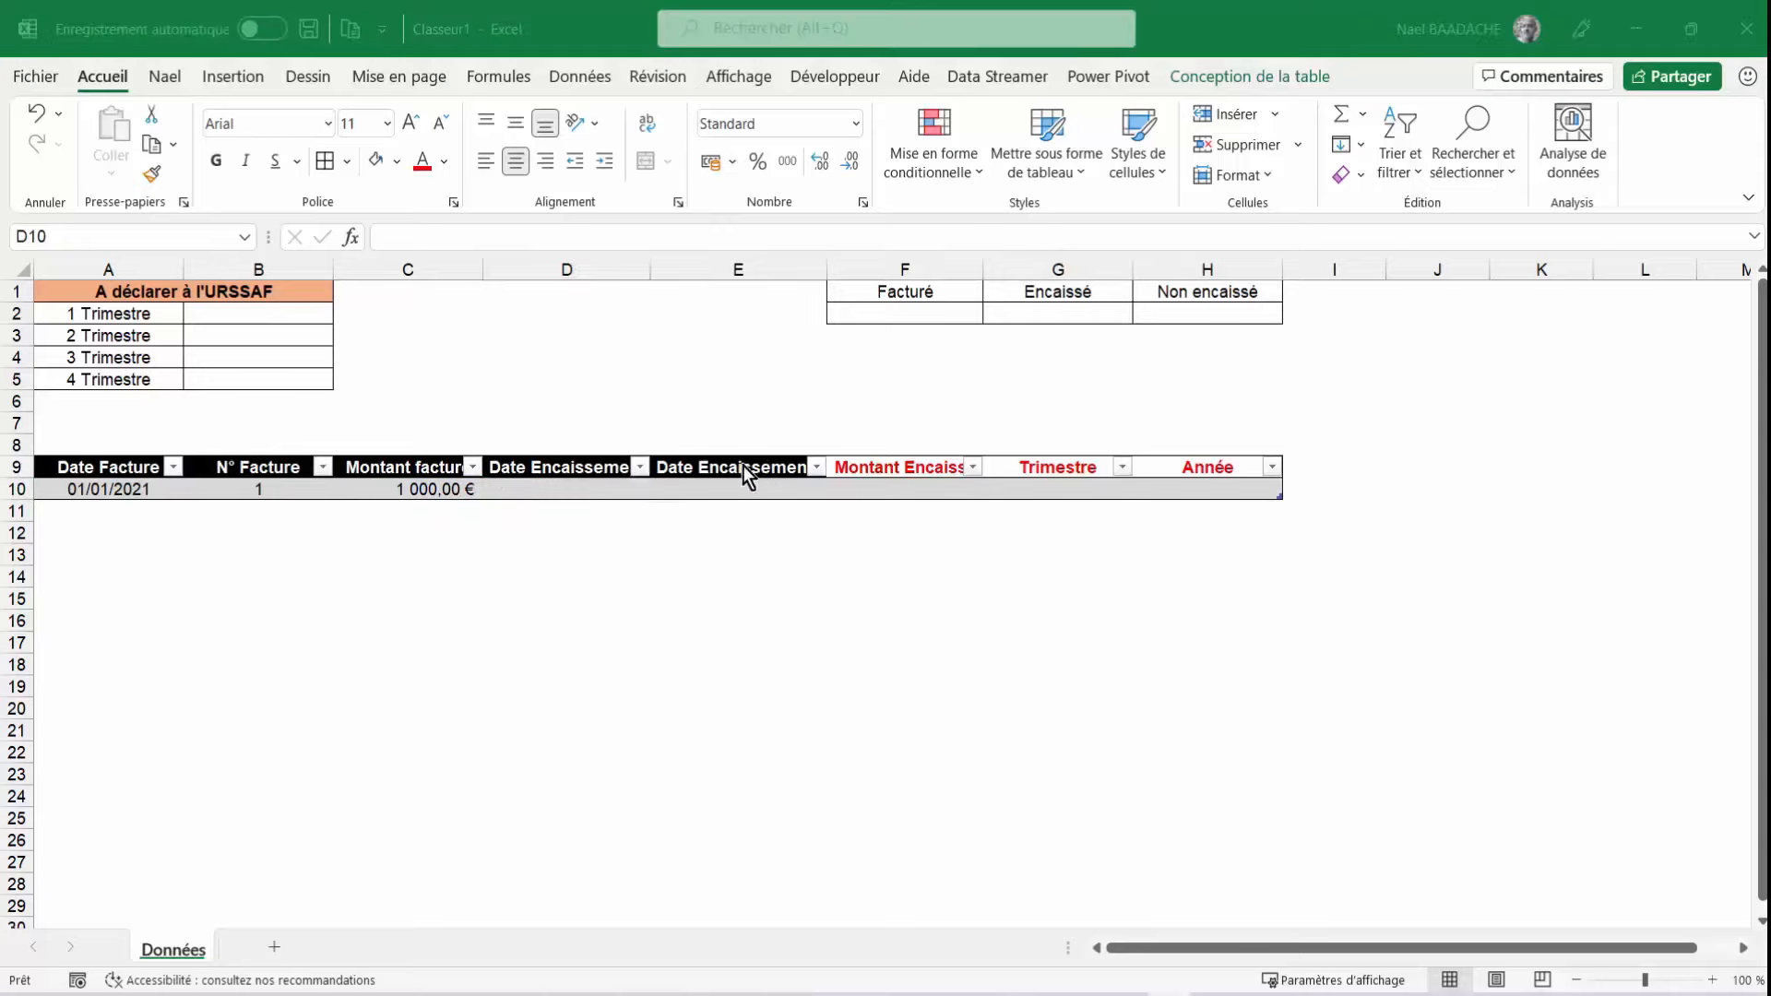
key("BackSpace")
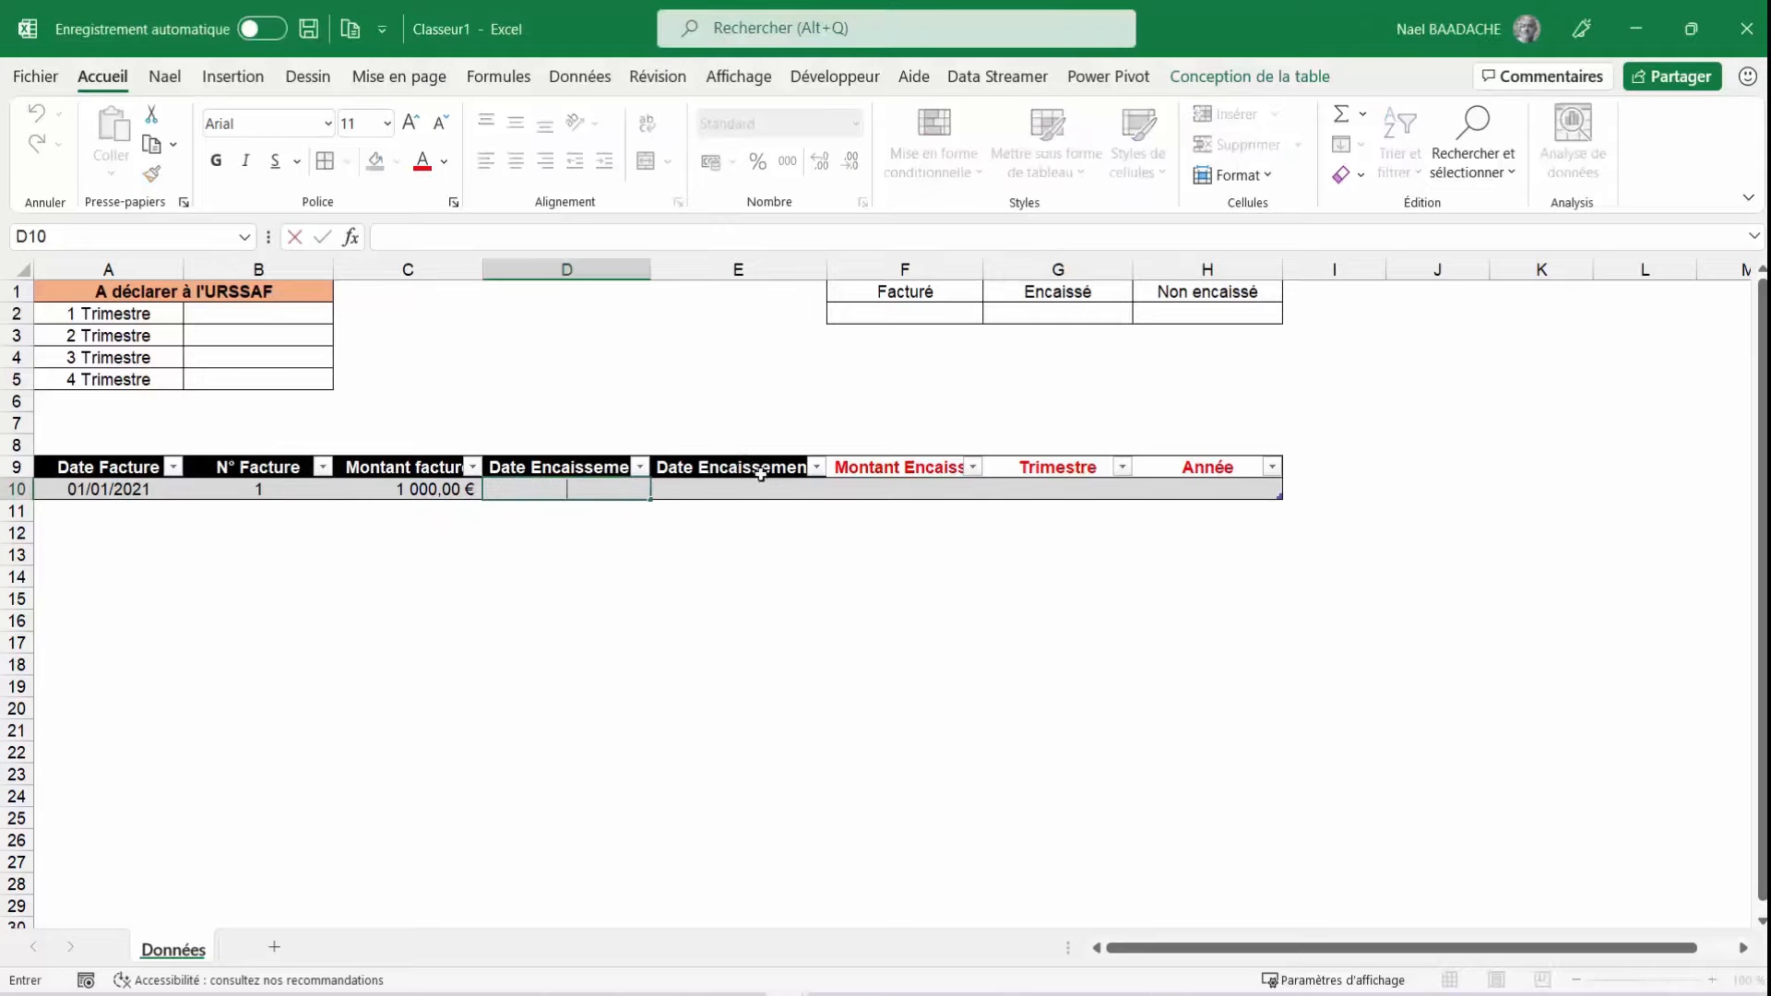
left_click(739, 268)
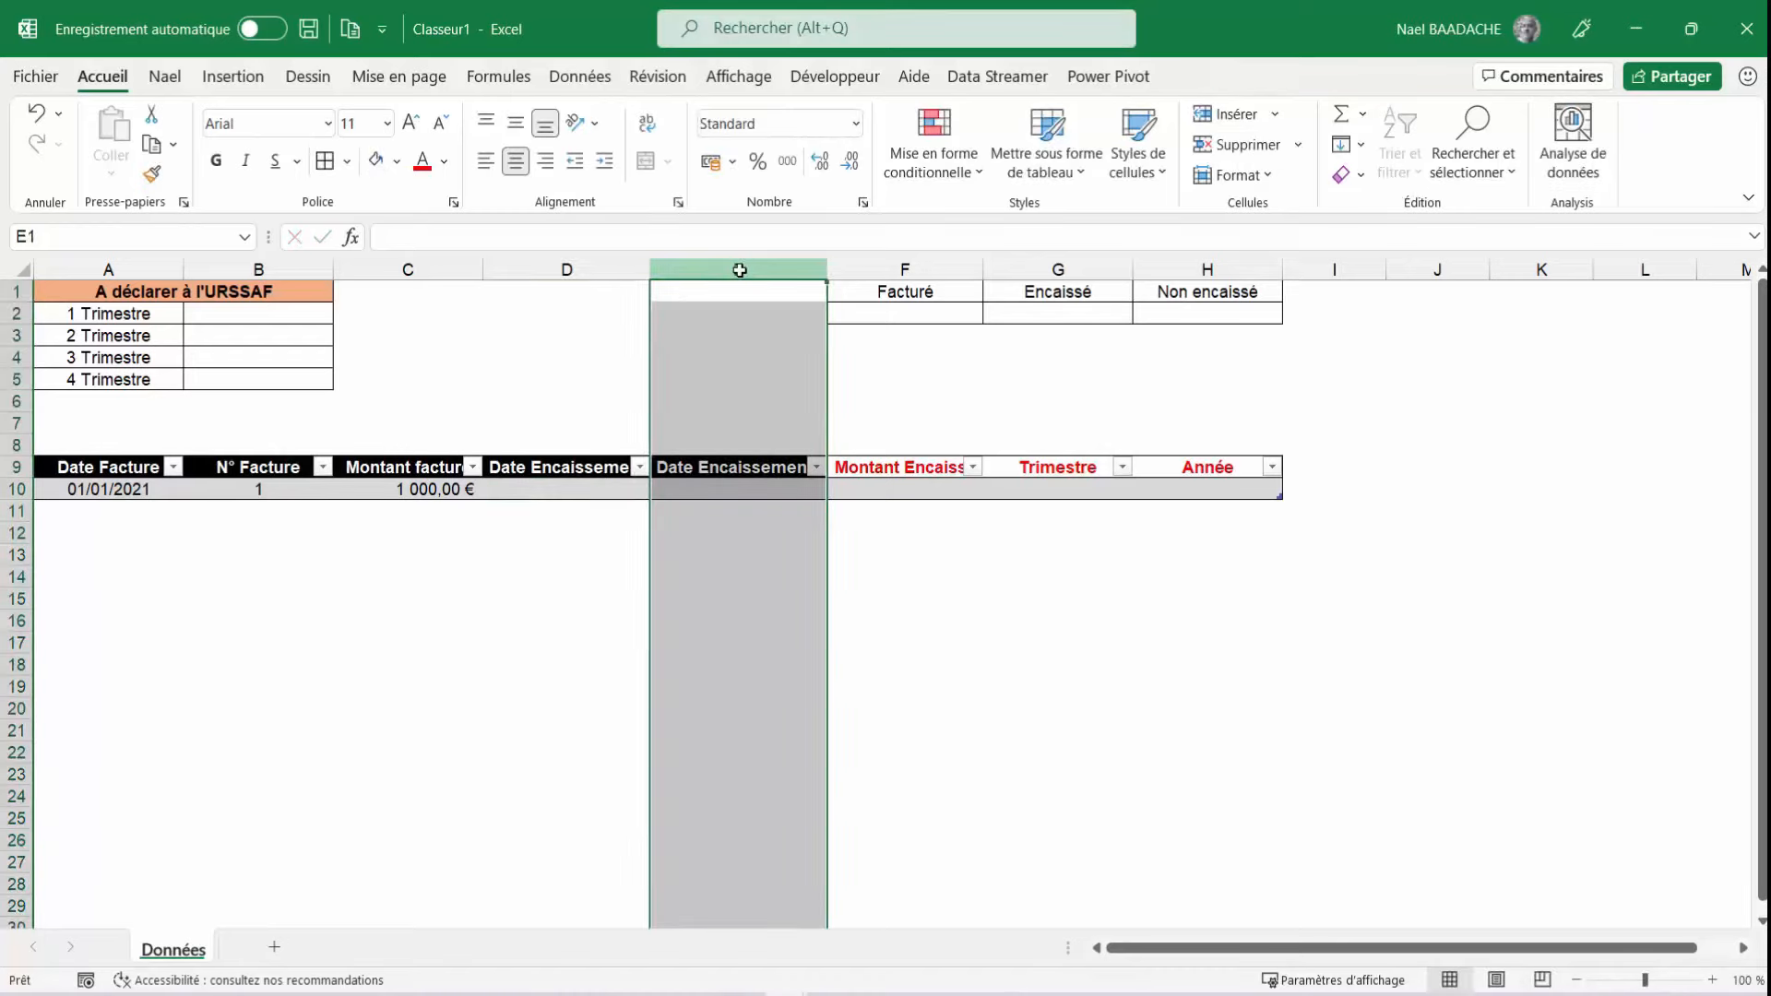
right_click(739, 268)
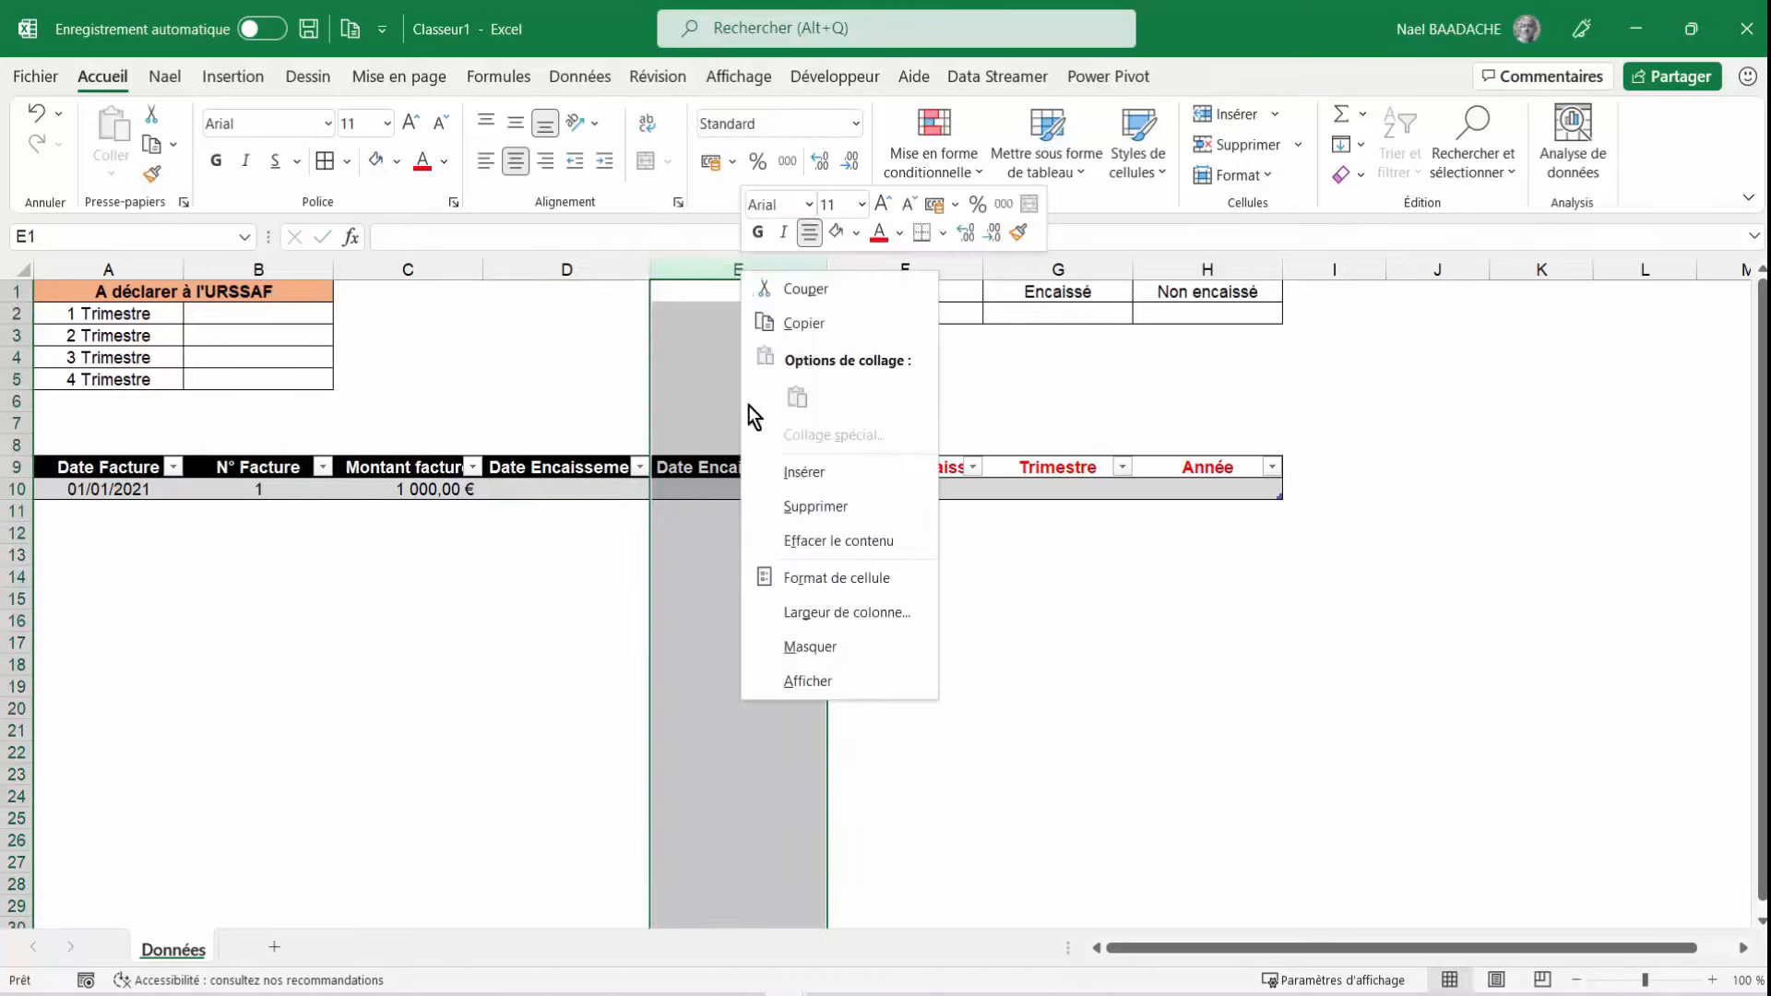
left_click(777, 506)
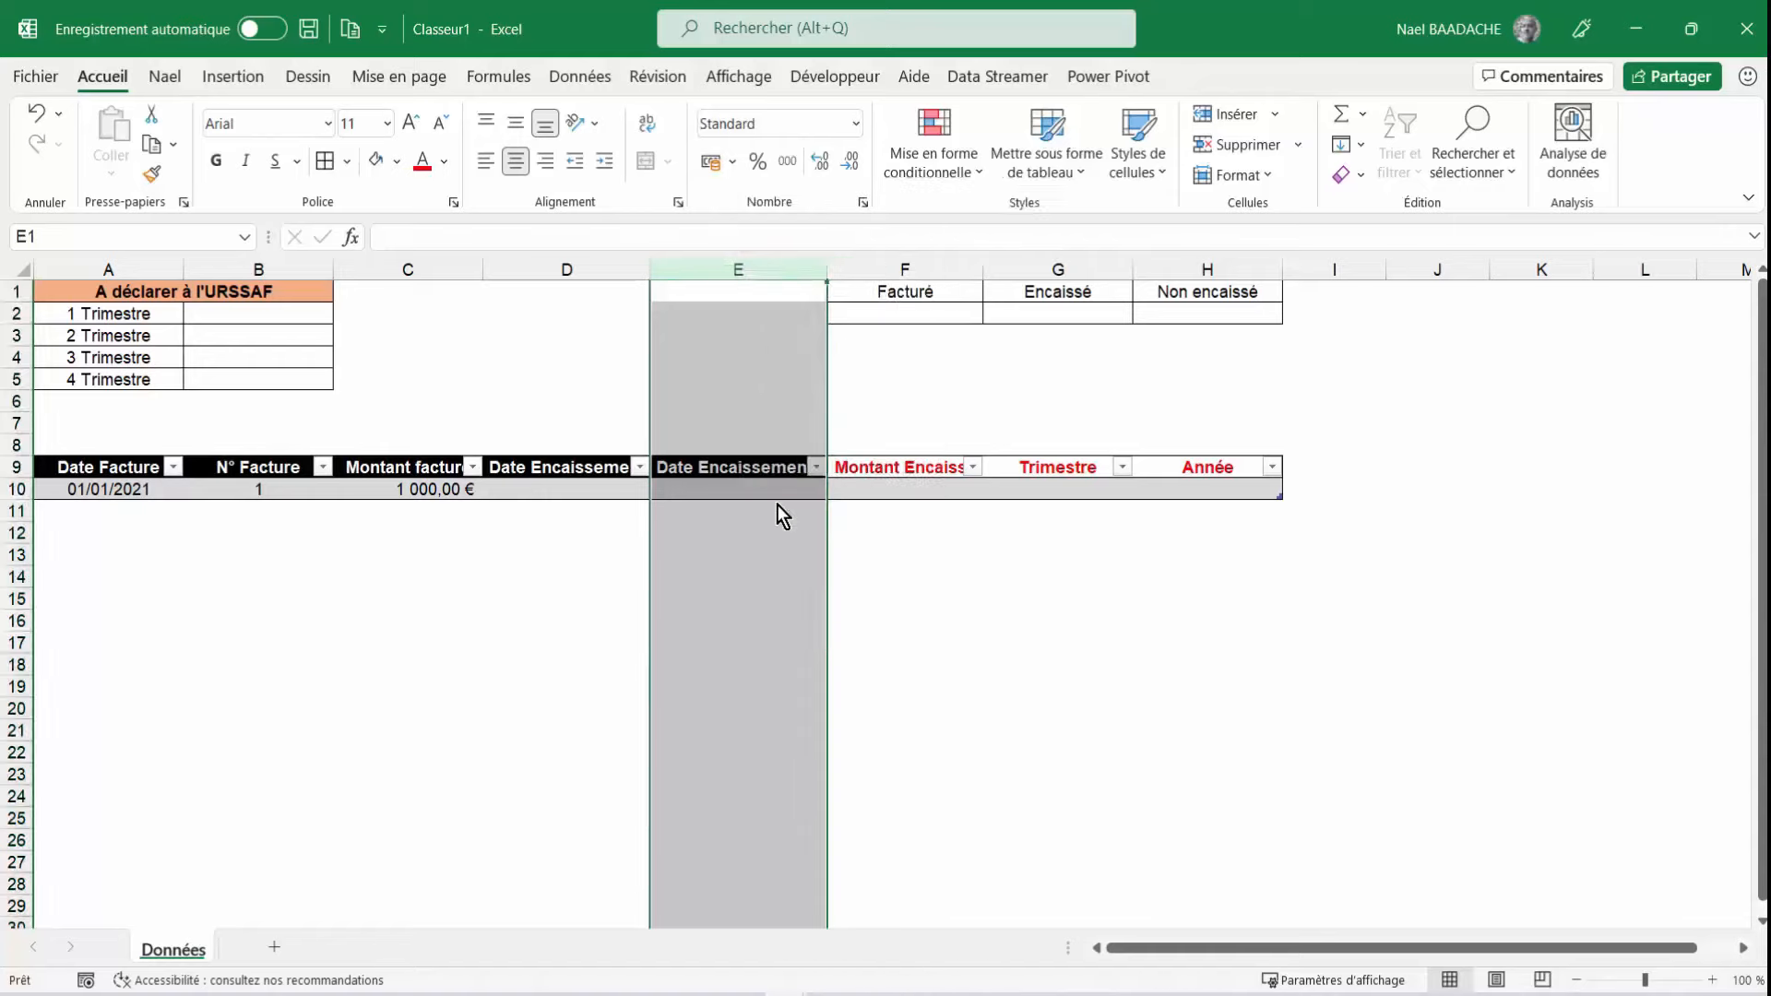
left_click(567, 466)
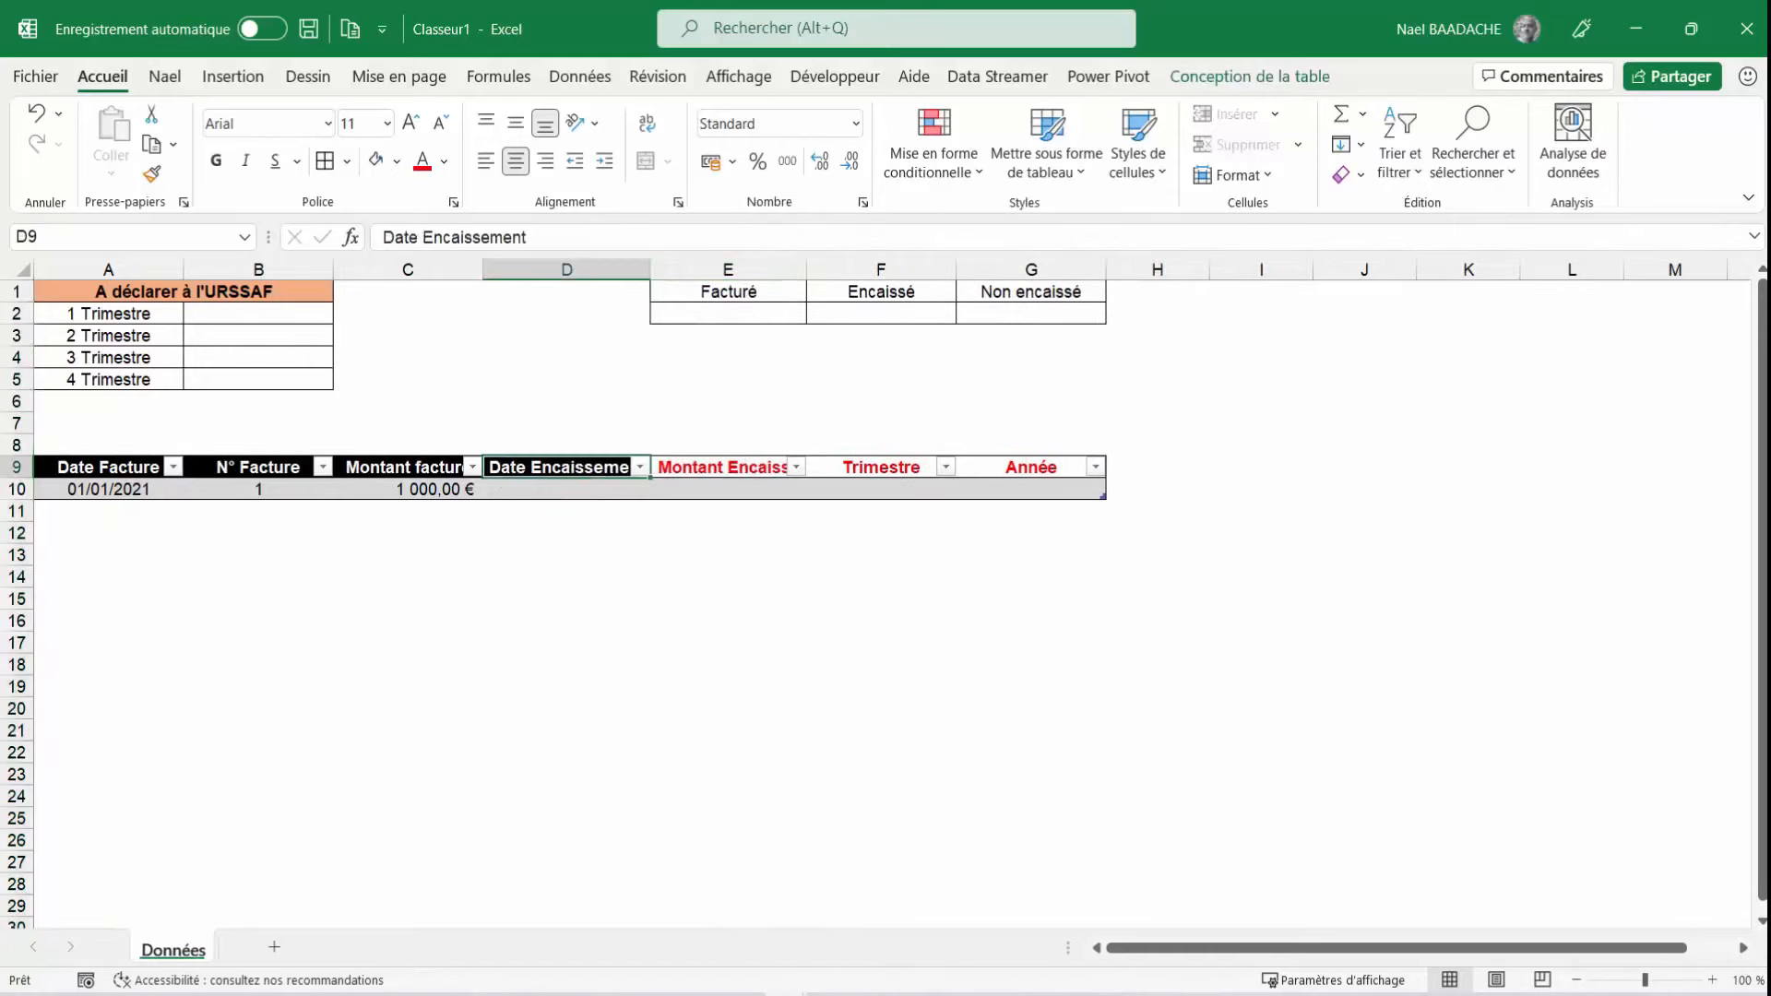
Review the Montant facturé, Date Encaissement and Montant Encaissé cells of the first invoice in row 10
left_click(748, 491)
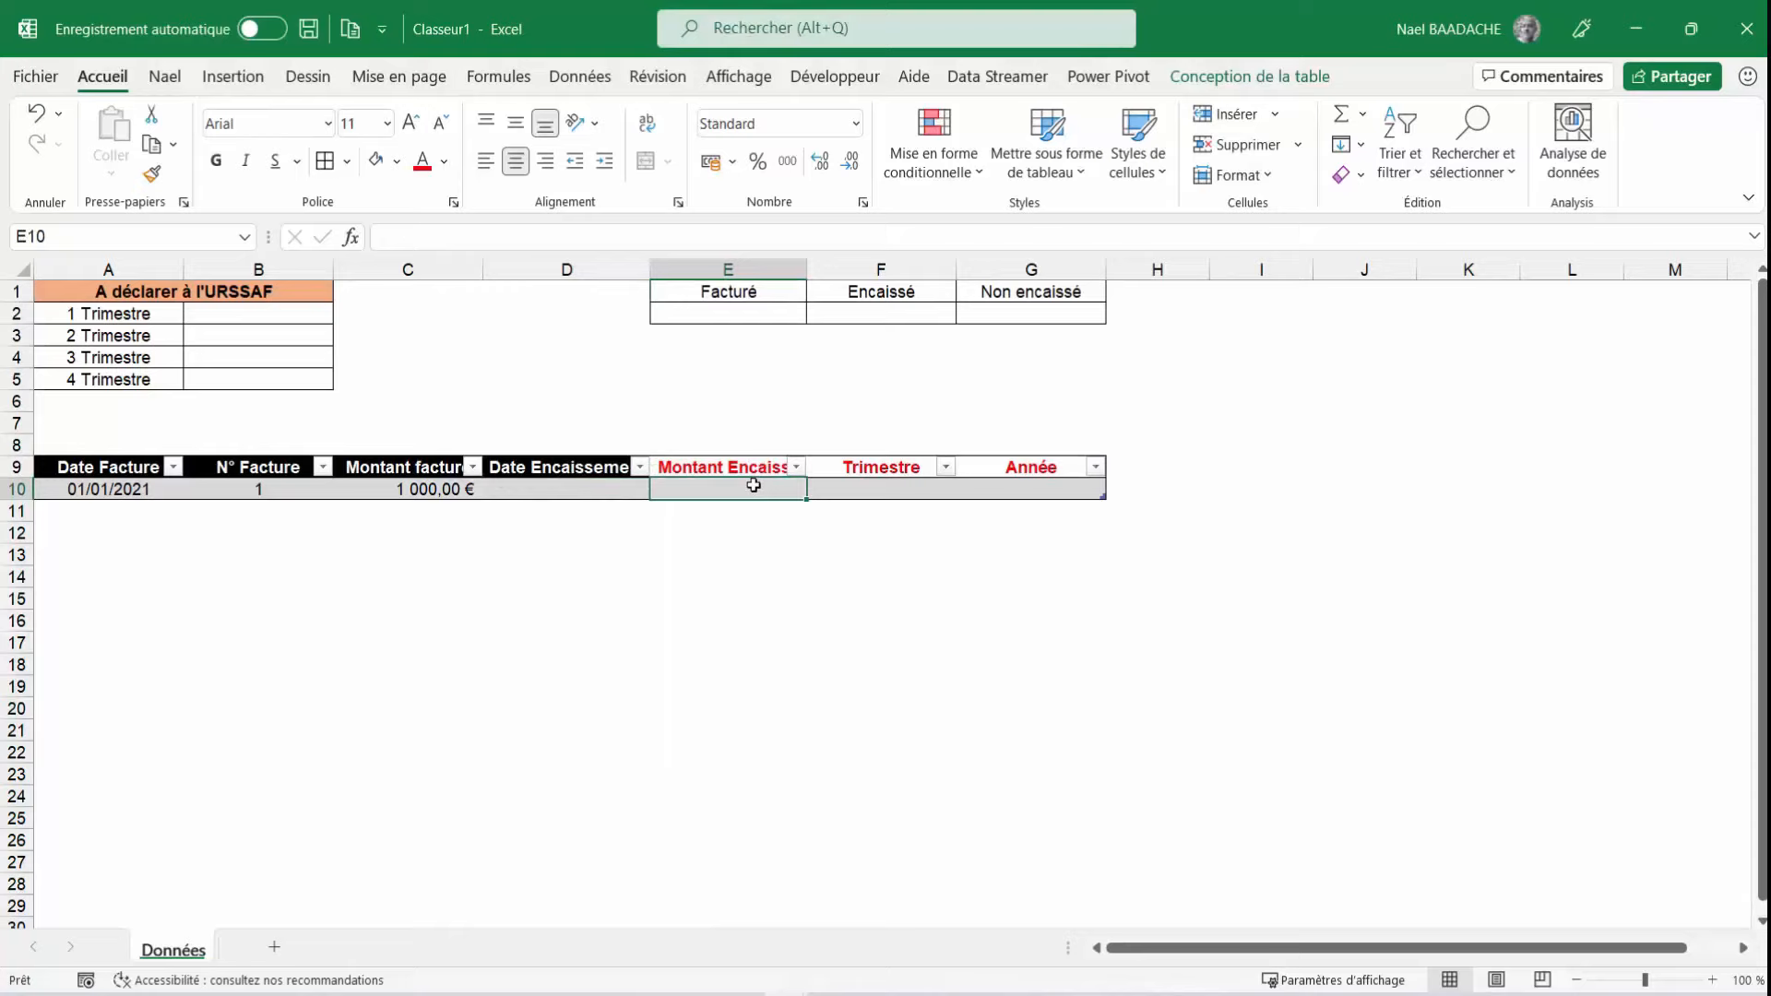
left_click(411, 492)
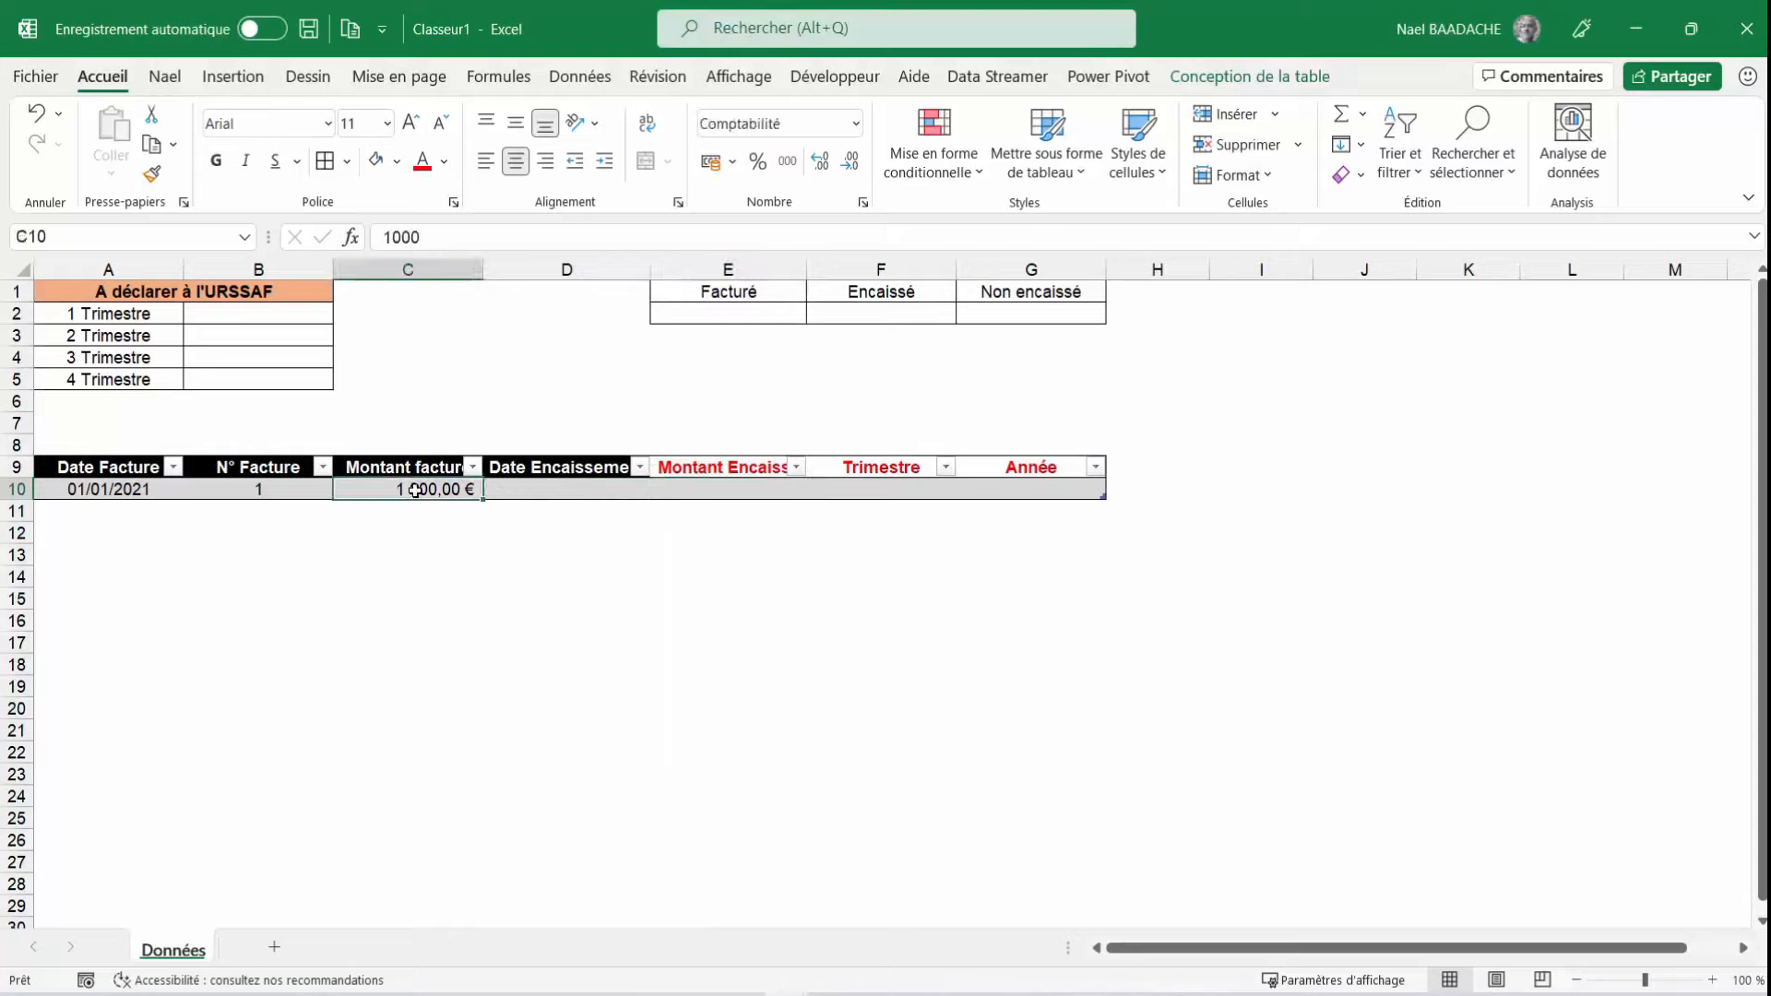
left_click(730, 487)
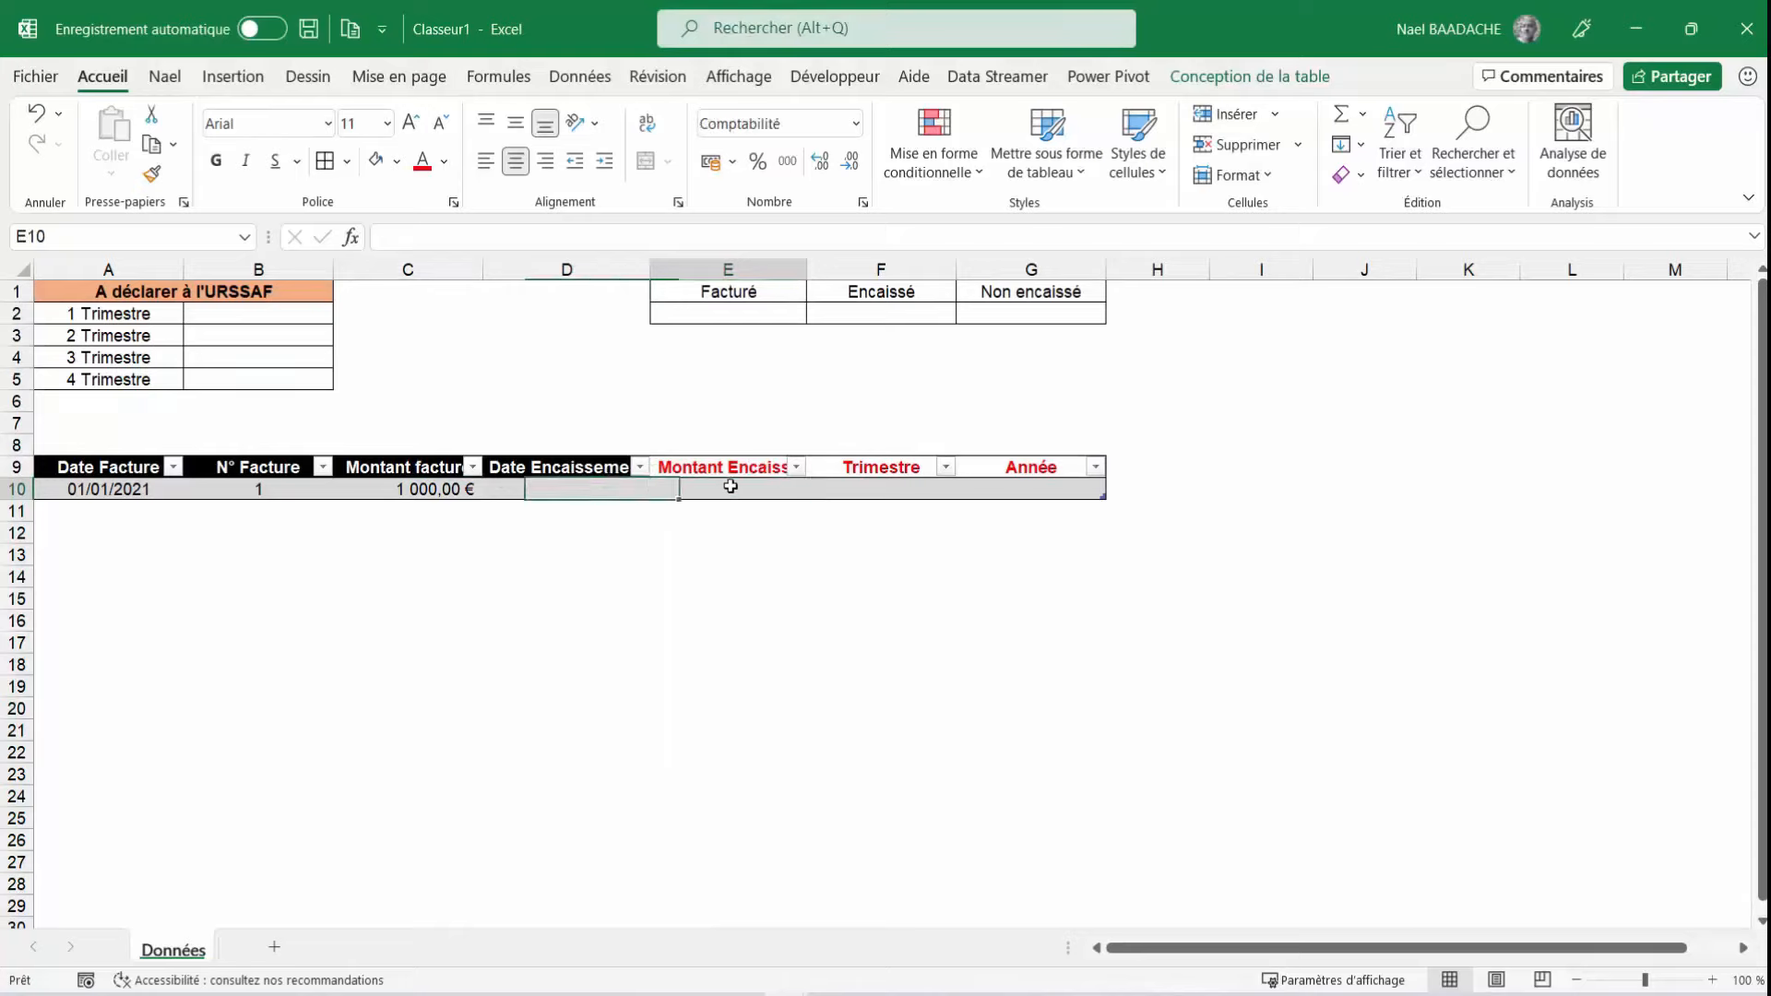
left_click(568, 491)
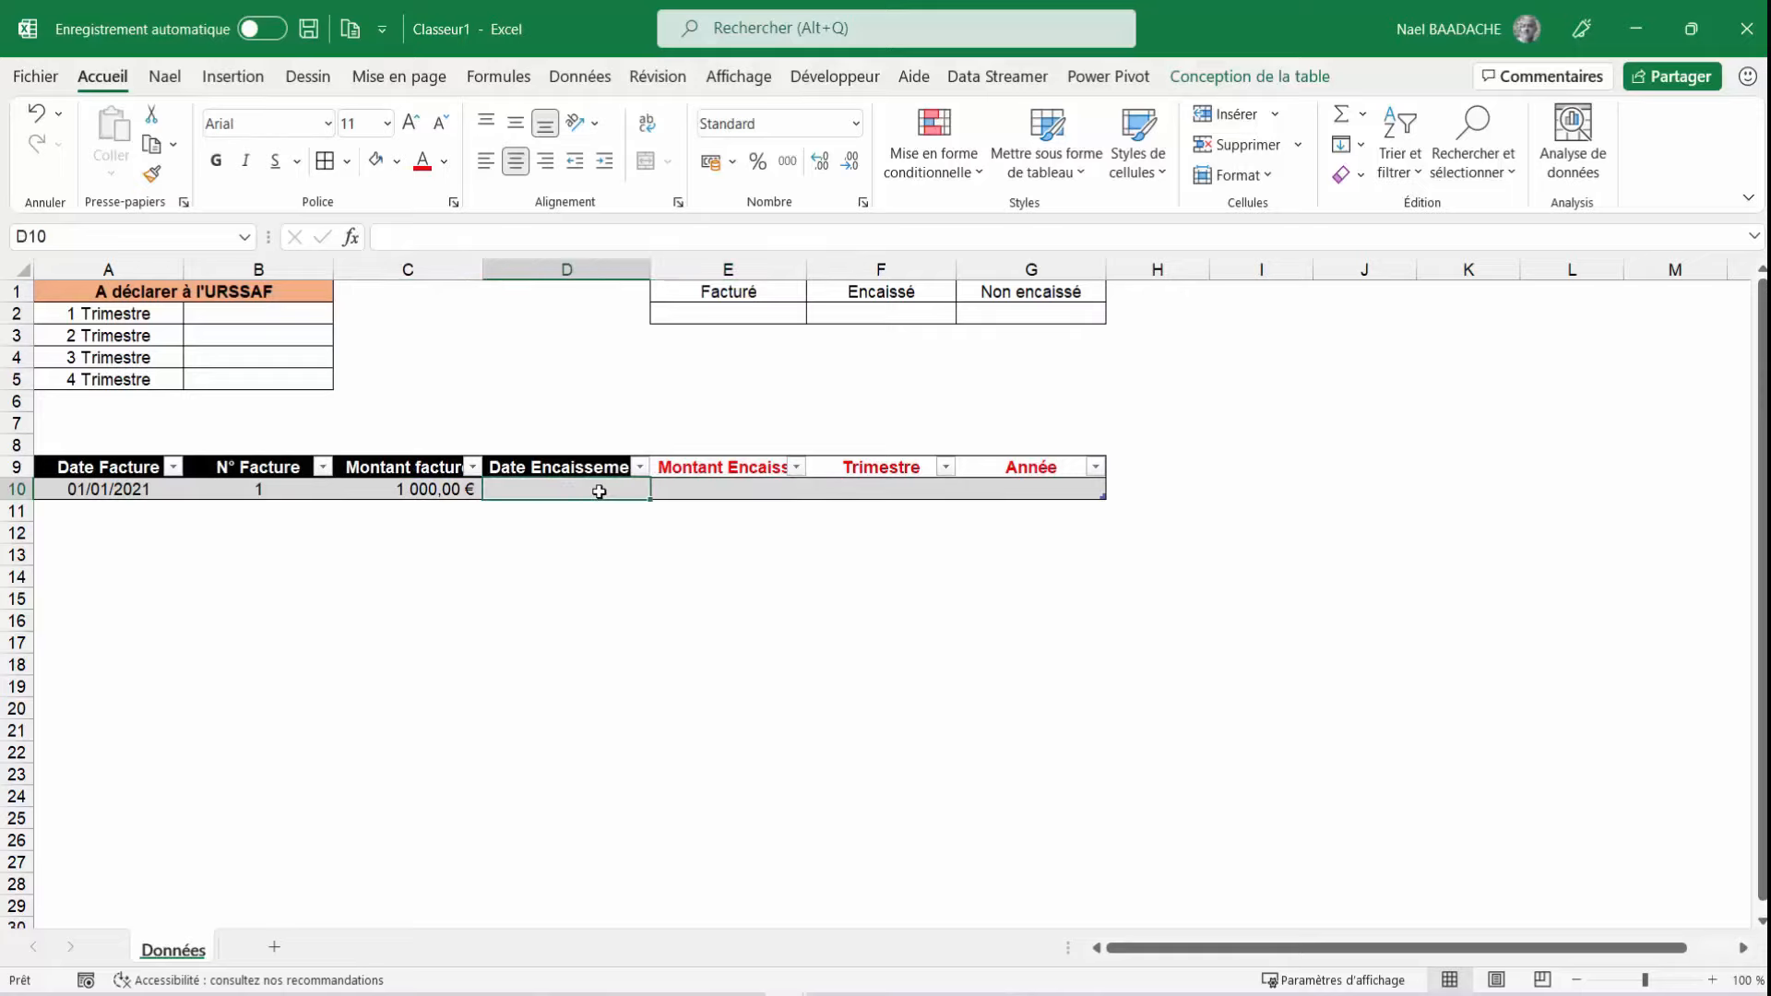
Calculate Montant Encaissé in E10 with an SI formula returning Montant facturé when Date Encaissement is filled in, otherwise an empty text
left_click(731, 494)
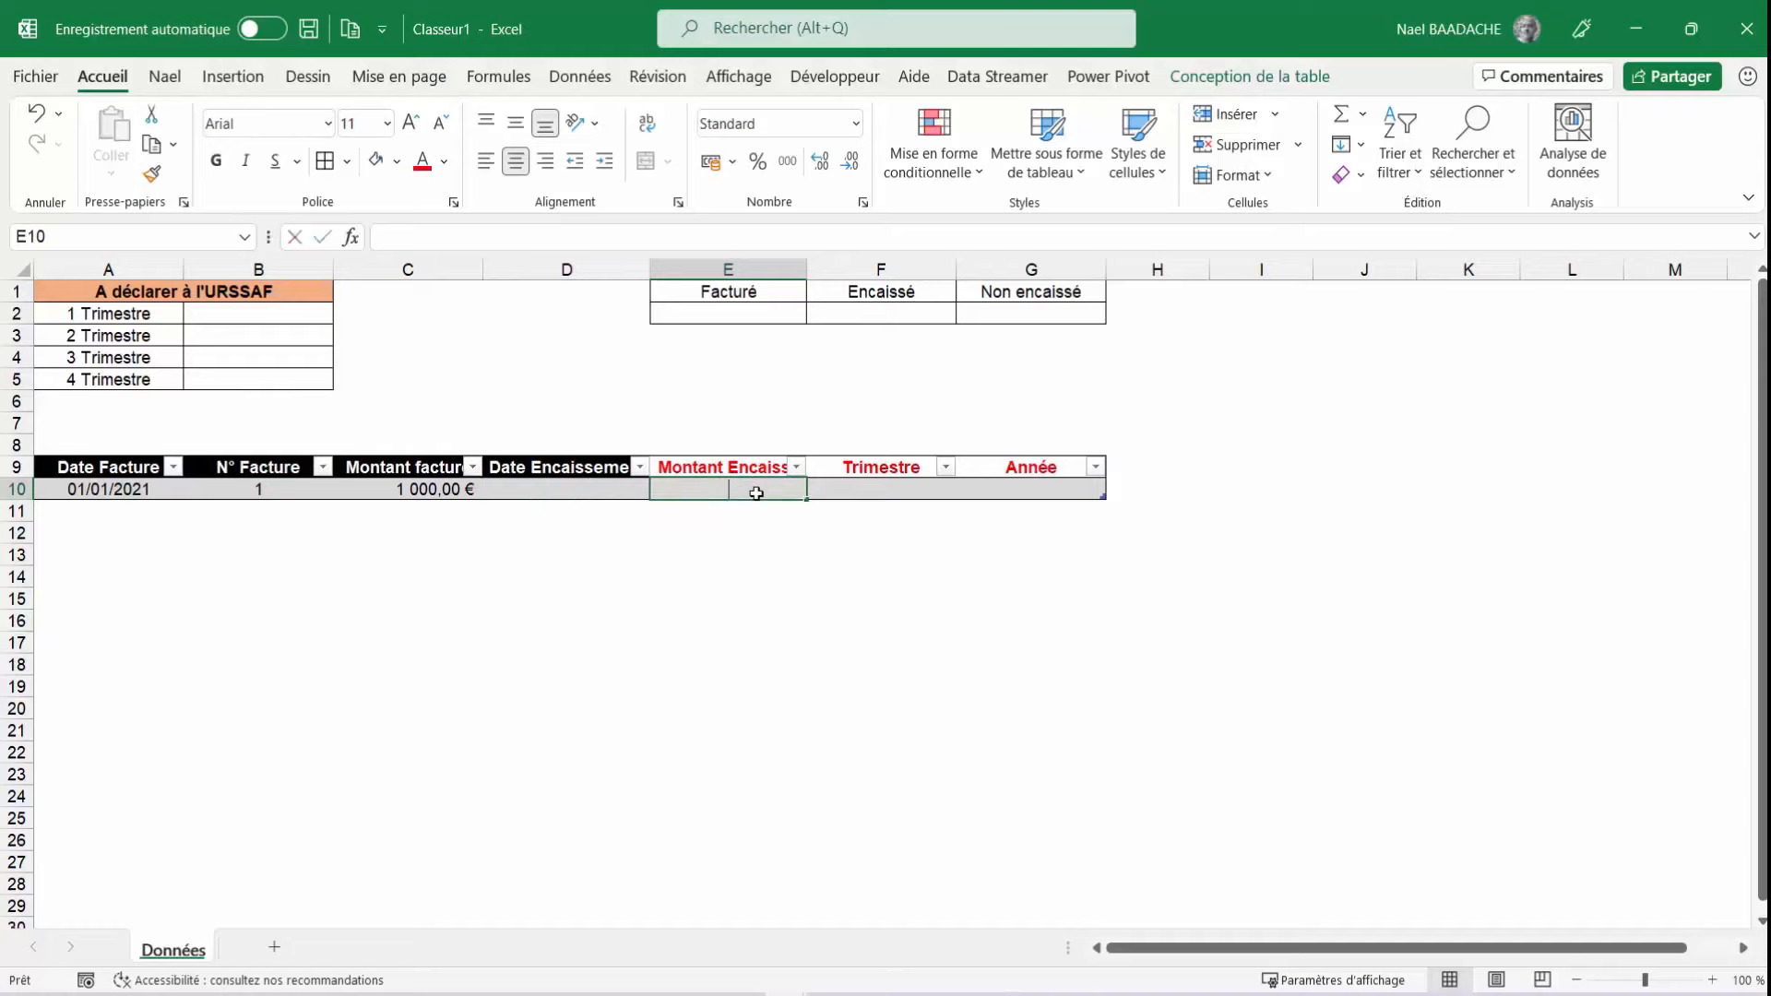
type("=si(")
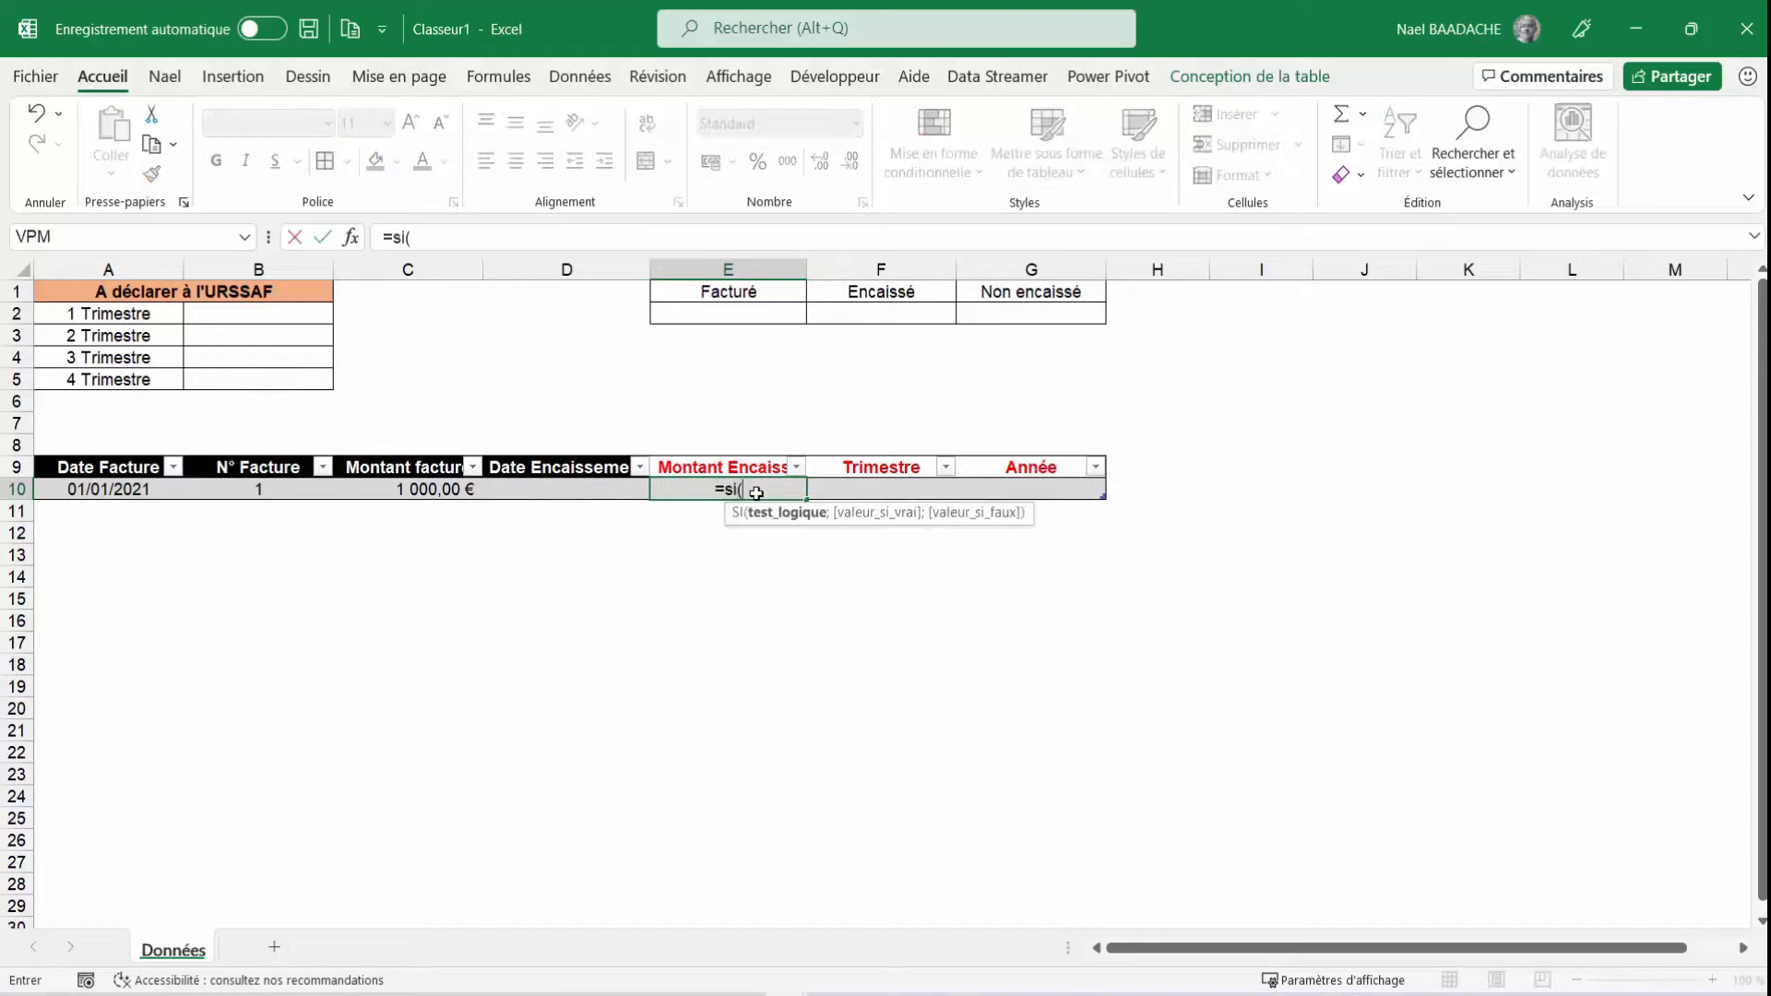
left_click(567, 493)
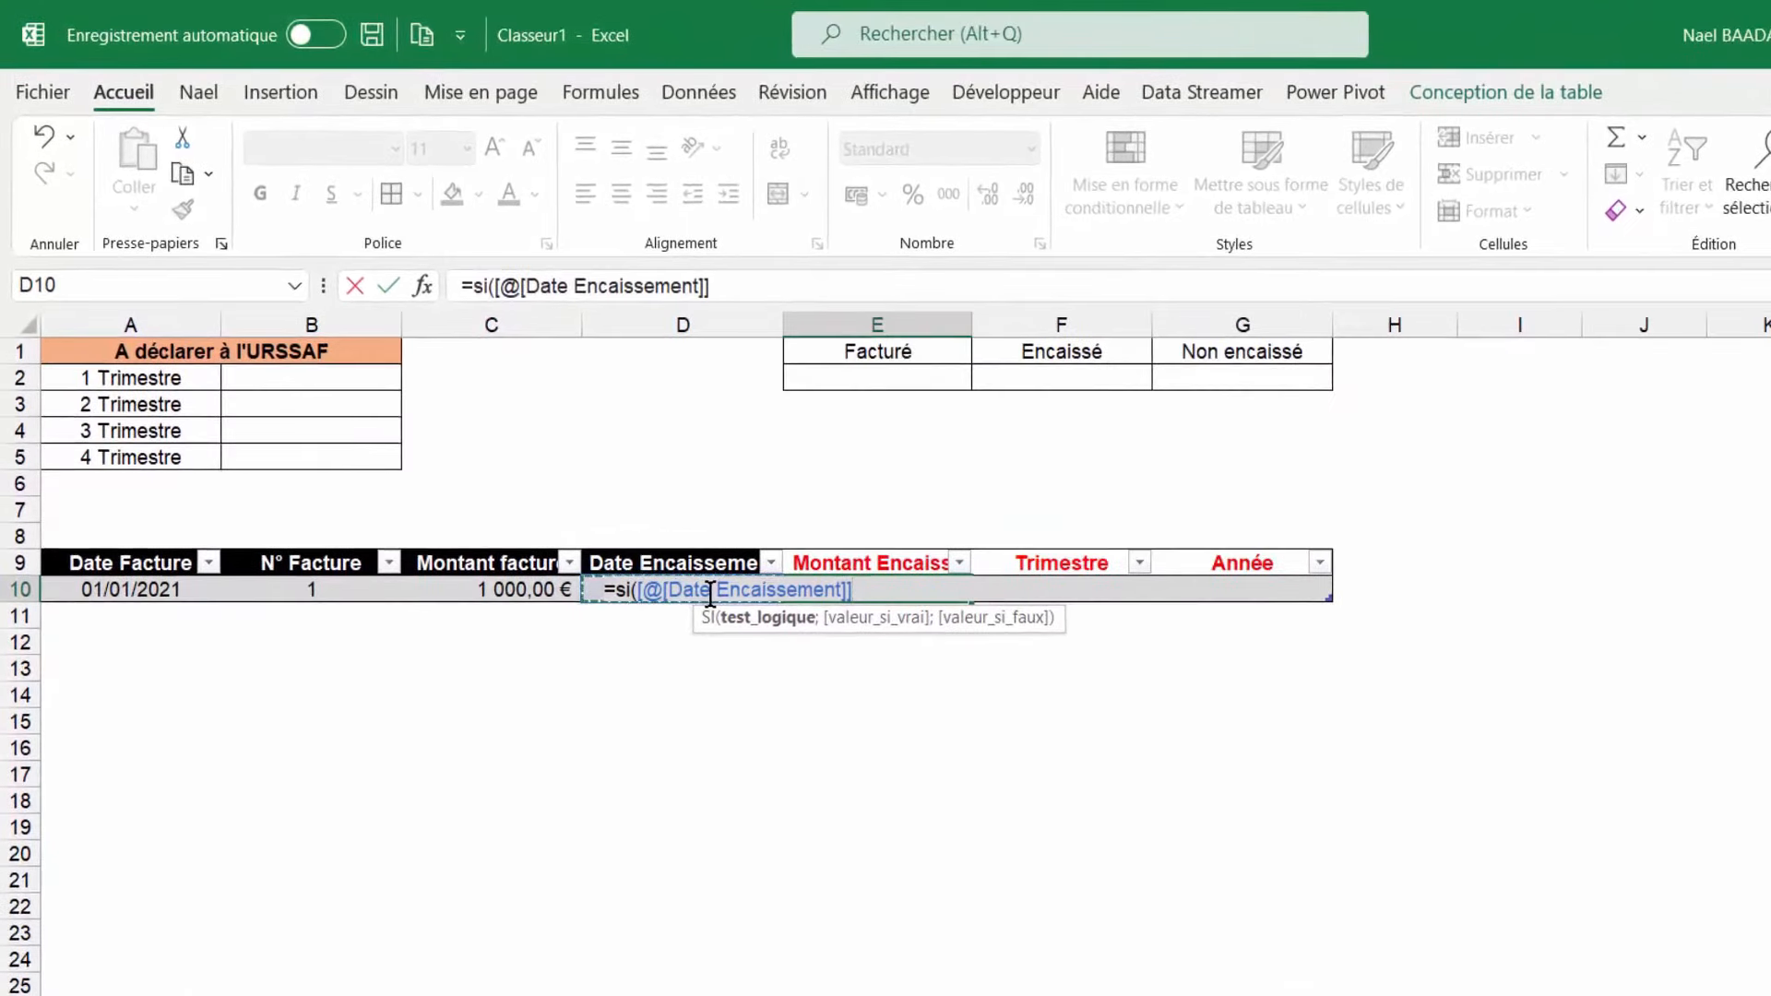
type("<>")
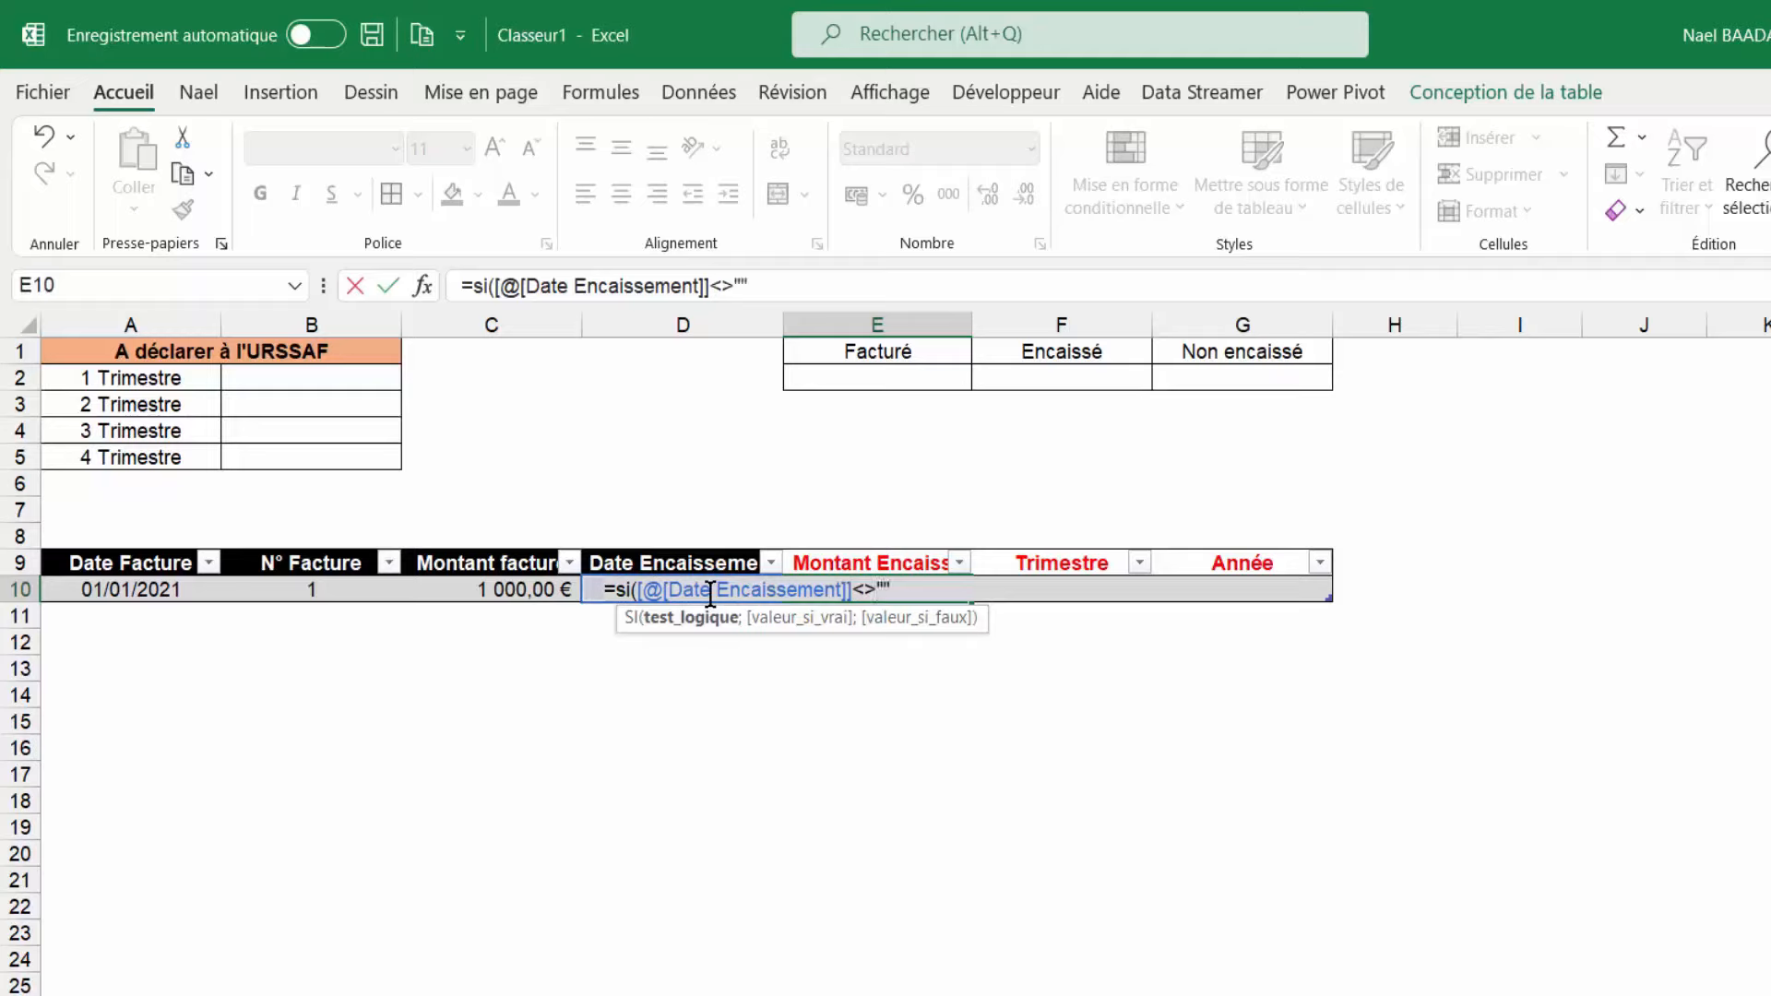
type("\"\";")
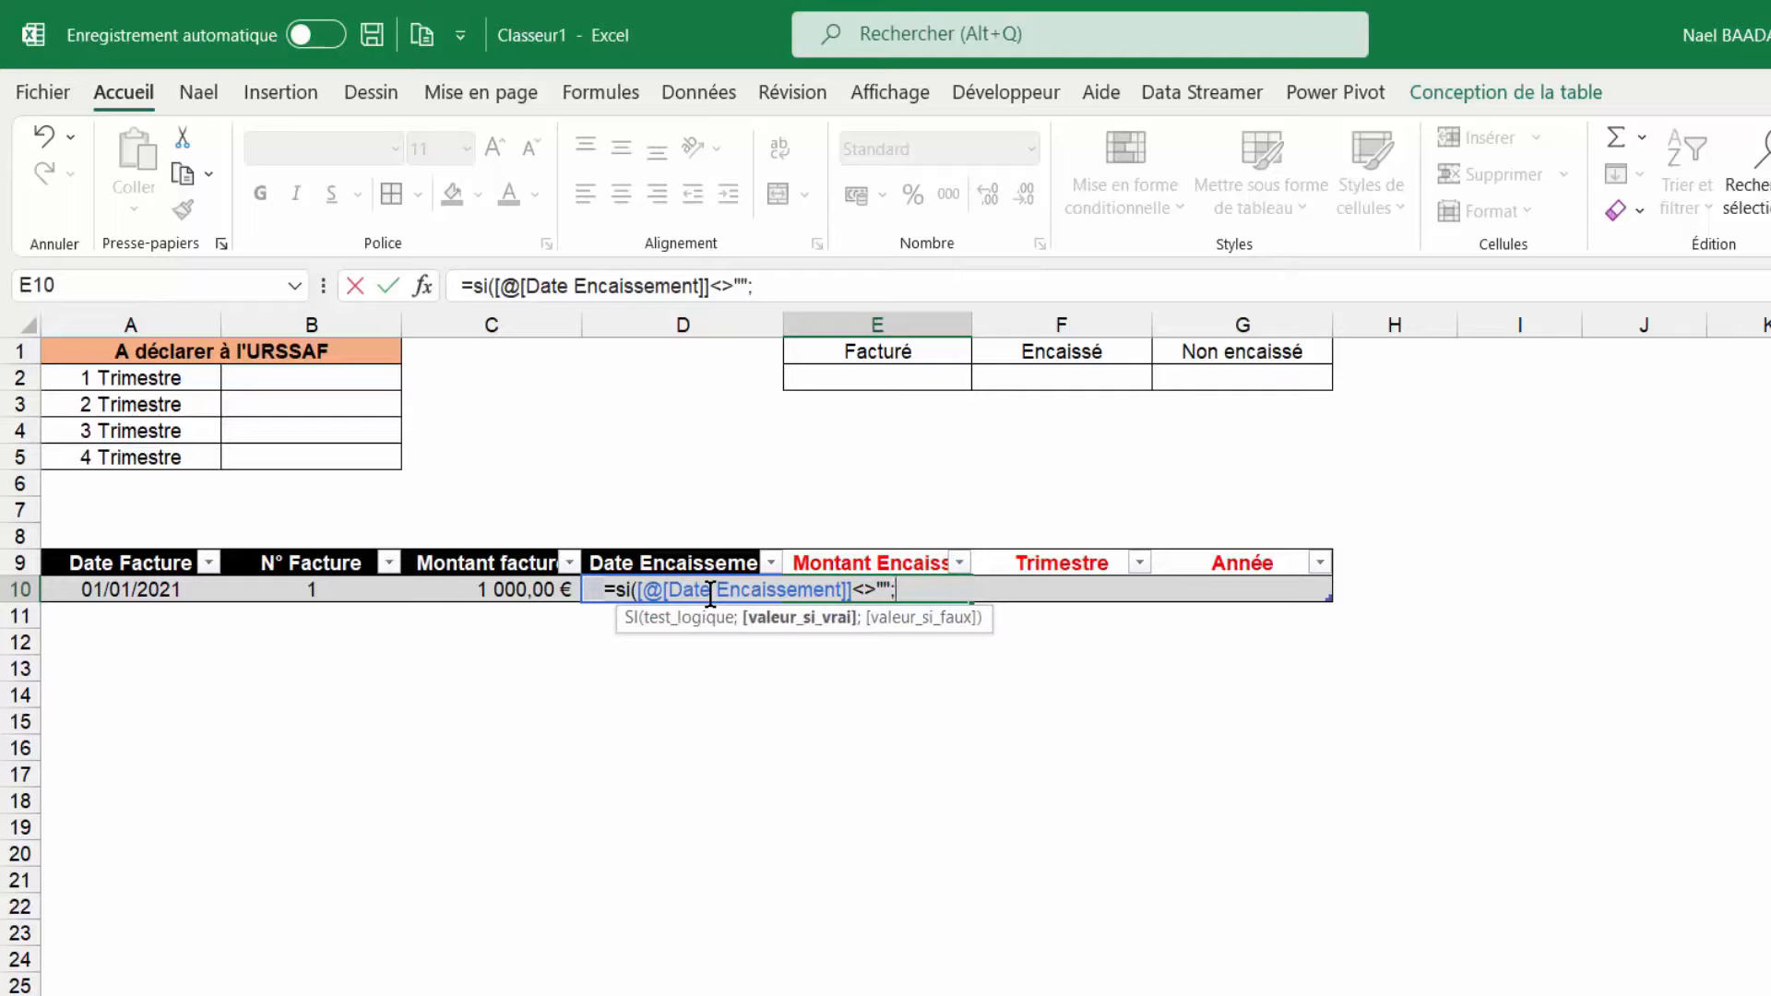
left_click(501, 594)
type(";")
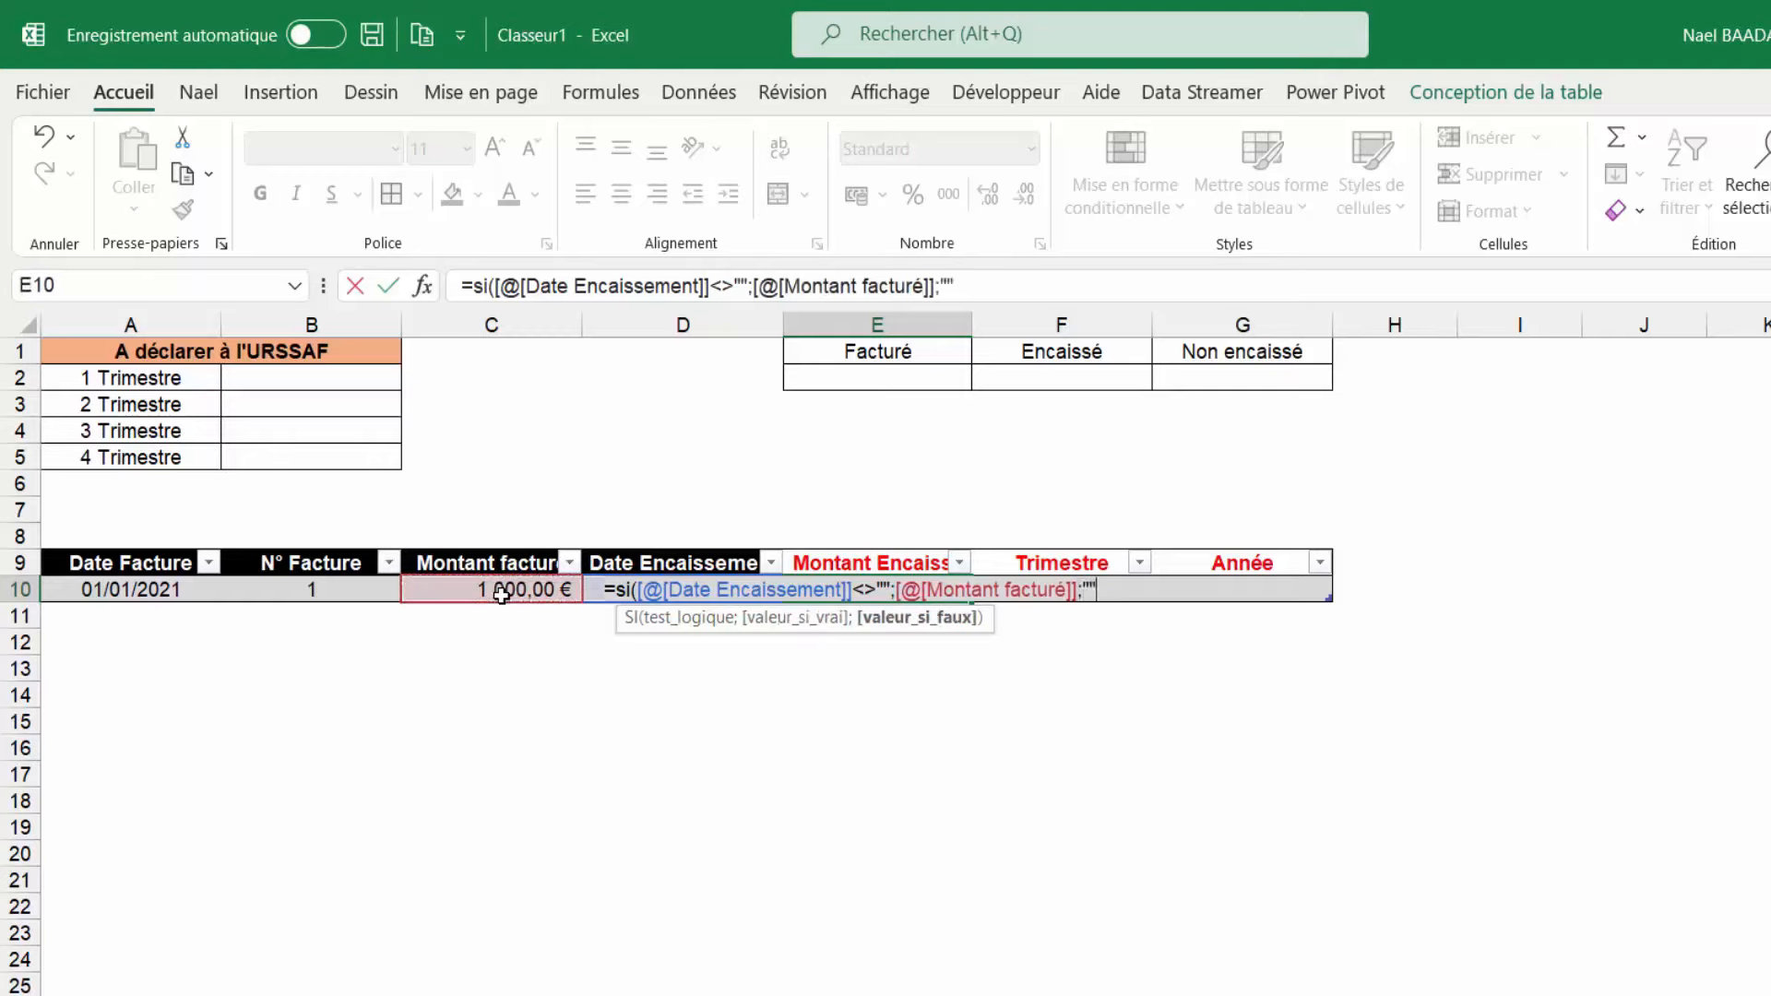
key("Return")
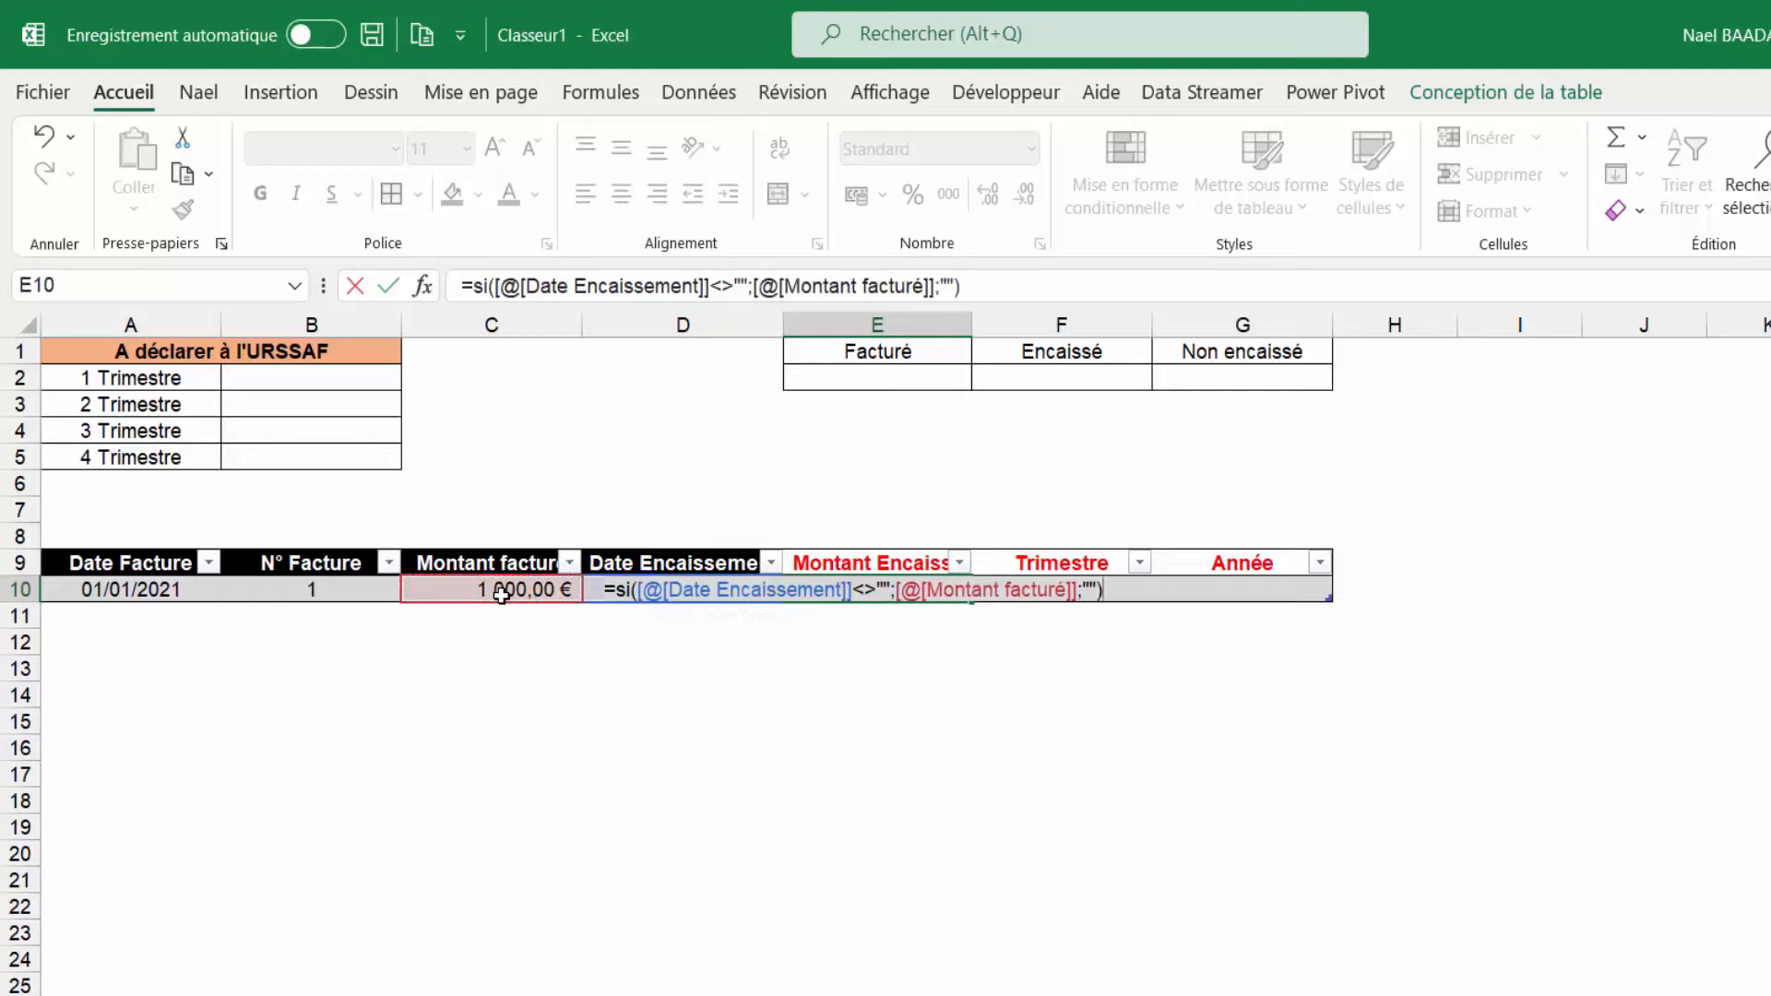
key("Return")
Enter 01/03/2021 as the first invoice's Date Encaissement and apply the euro Comptabilité number format to Montant Encaissé in E10
key("Up")
key("Left")
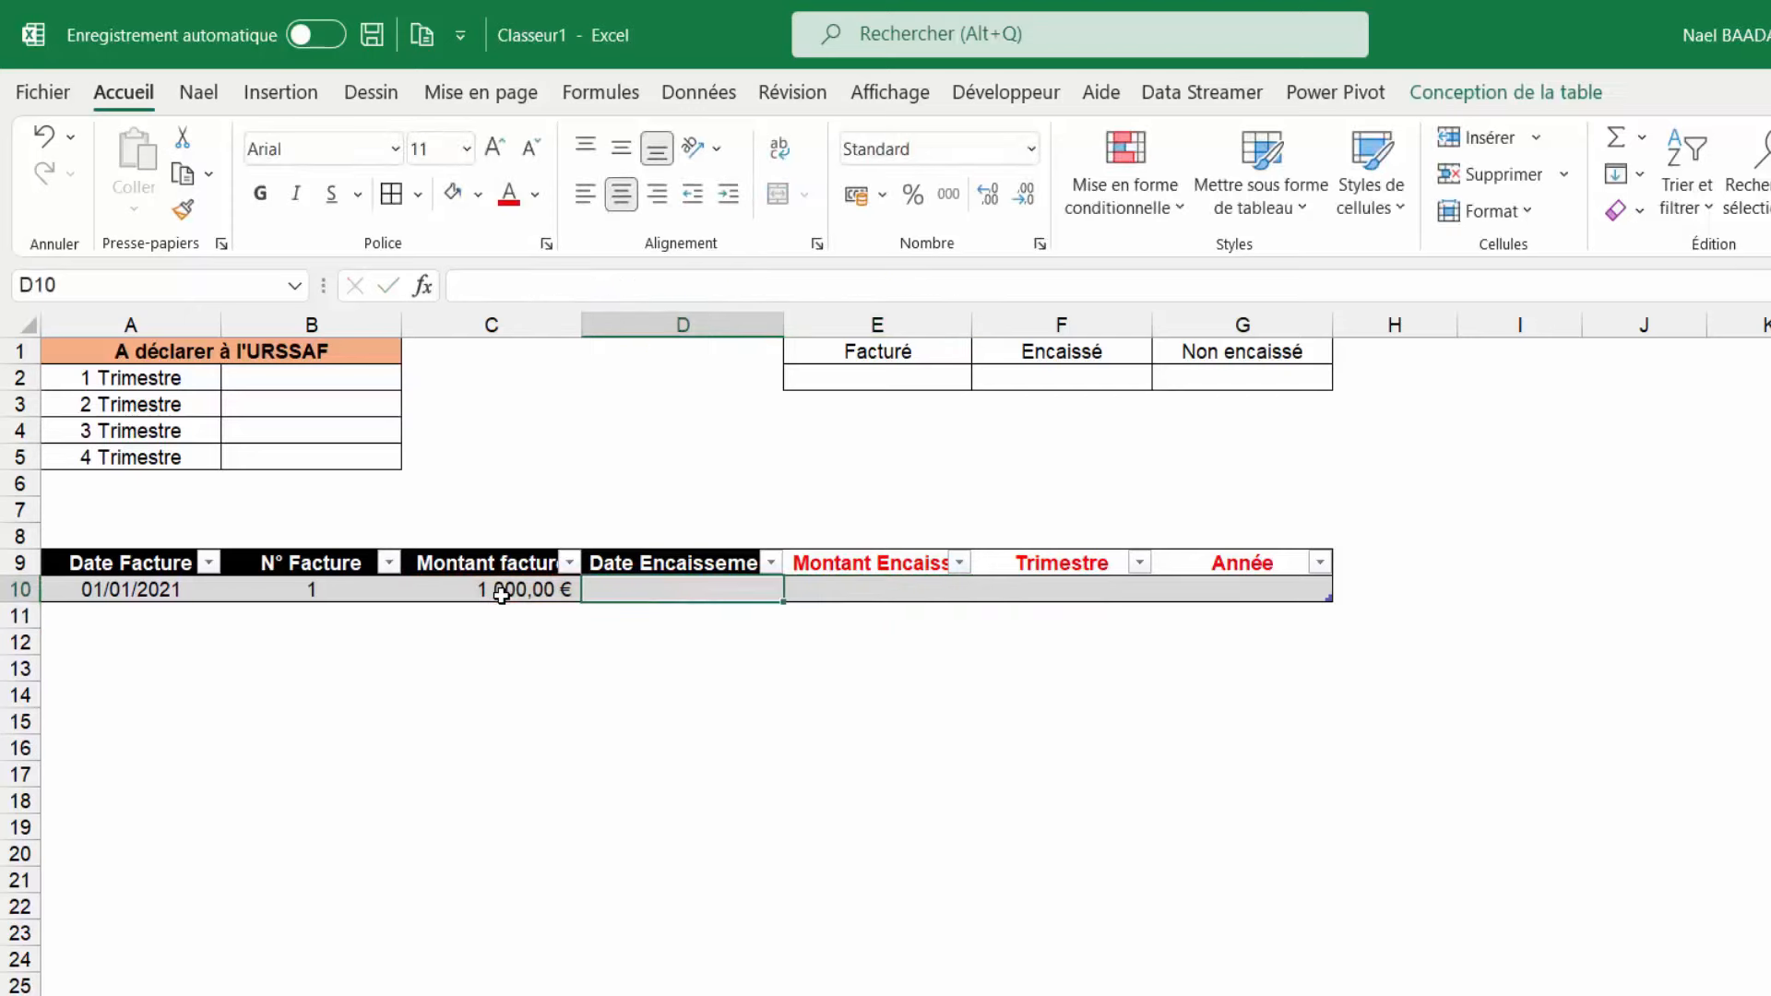
type("0")
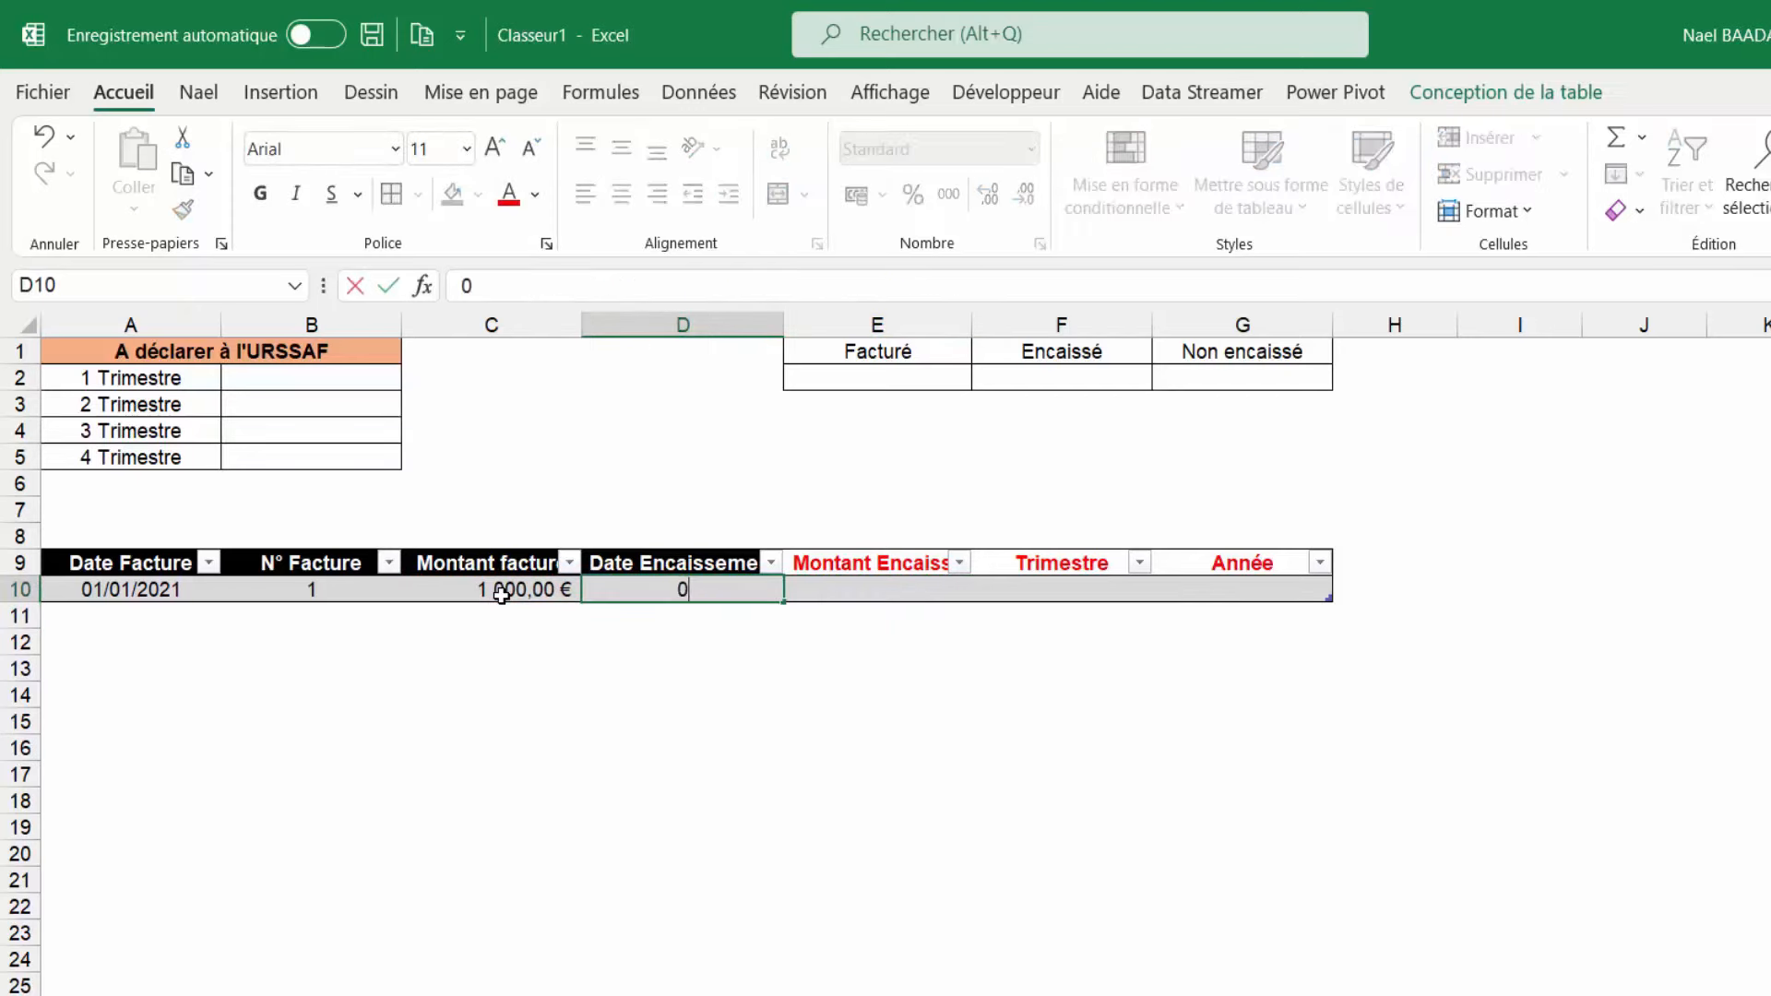
type("1/03/2021")
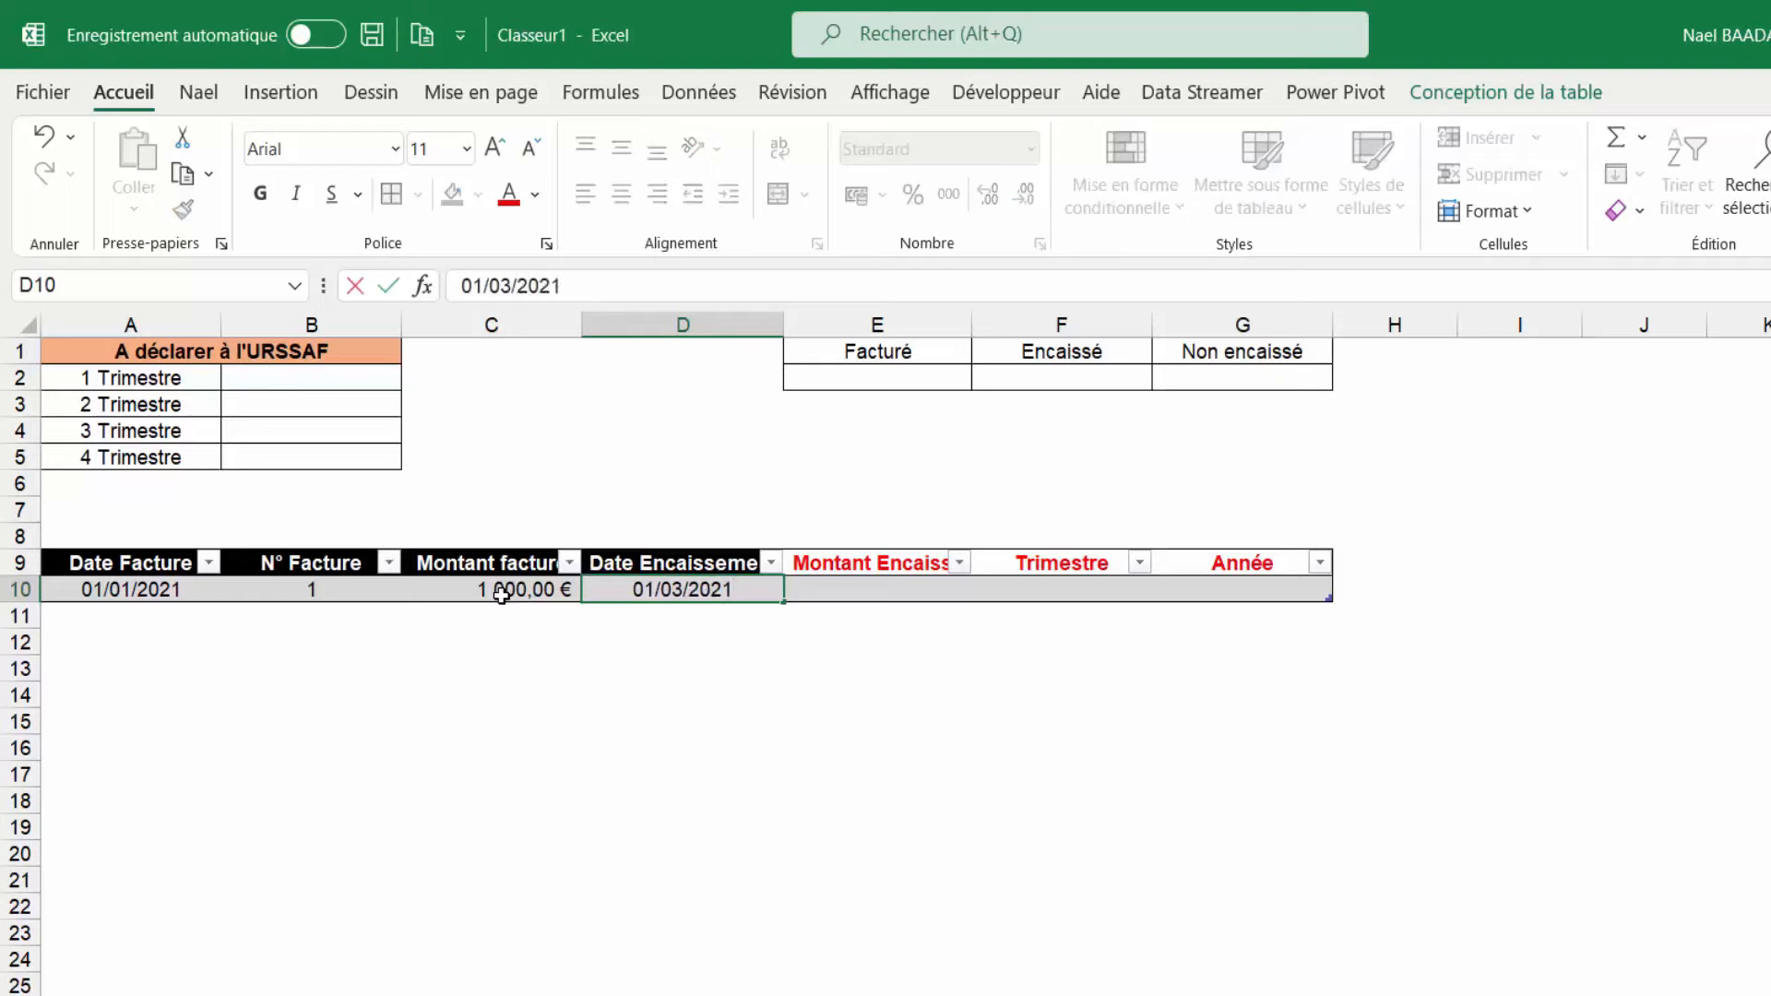
key("Return")
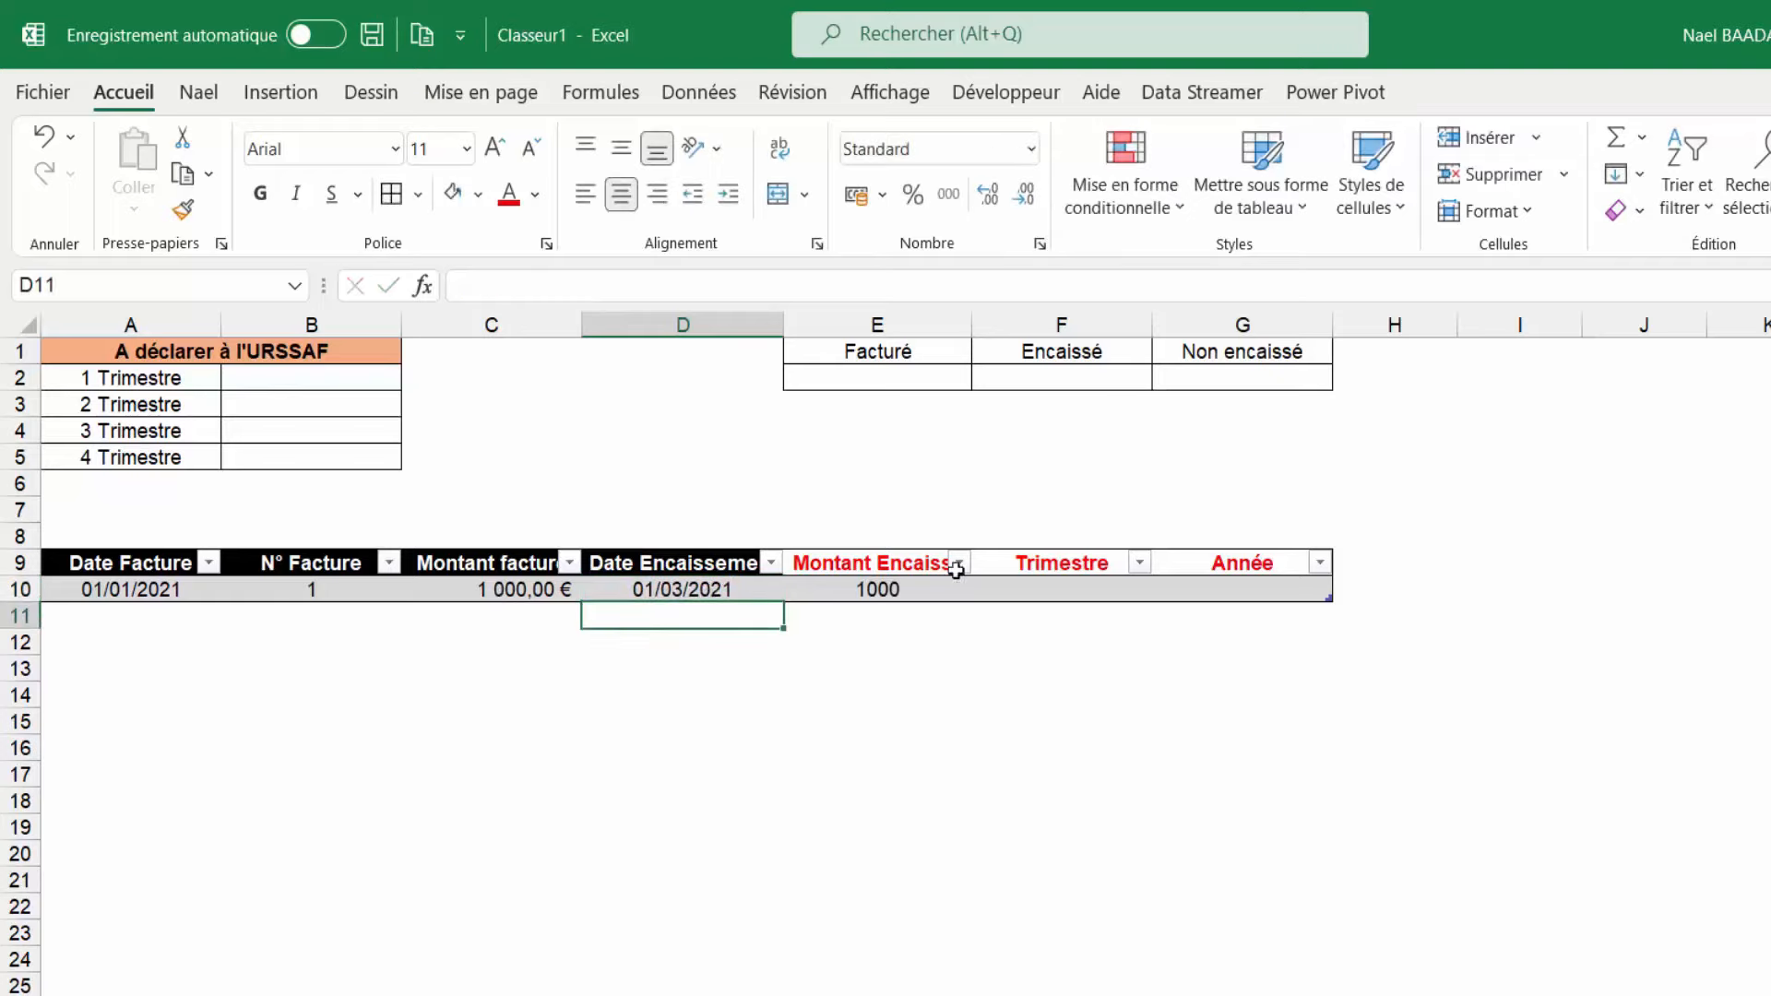
left_click(877, 595)
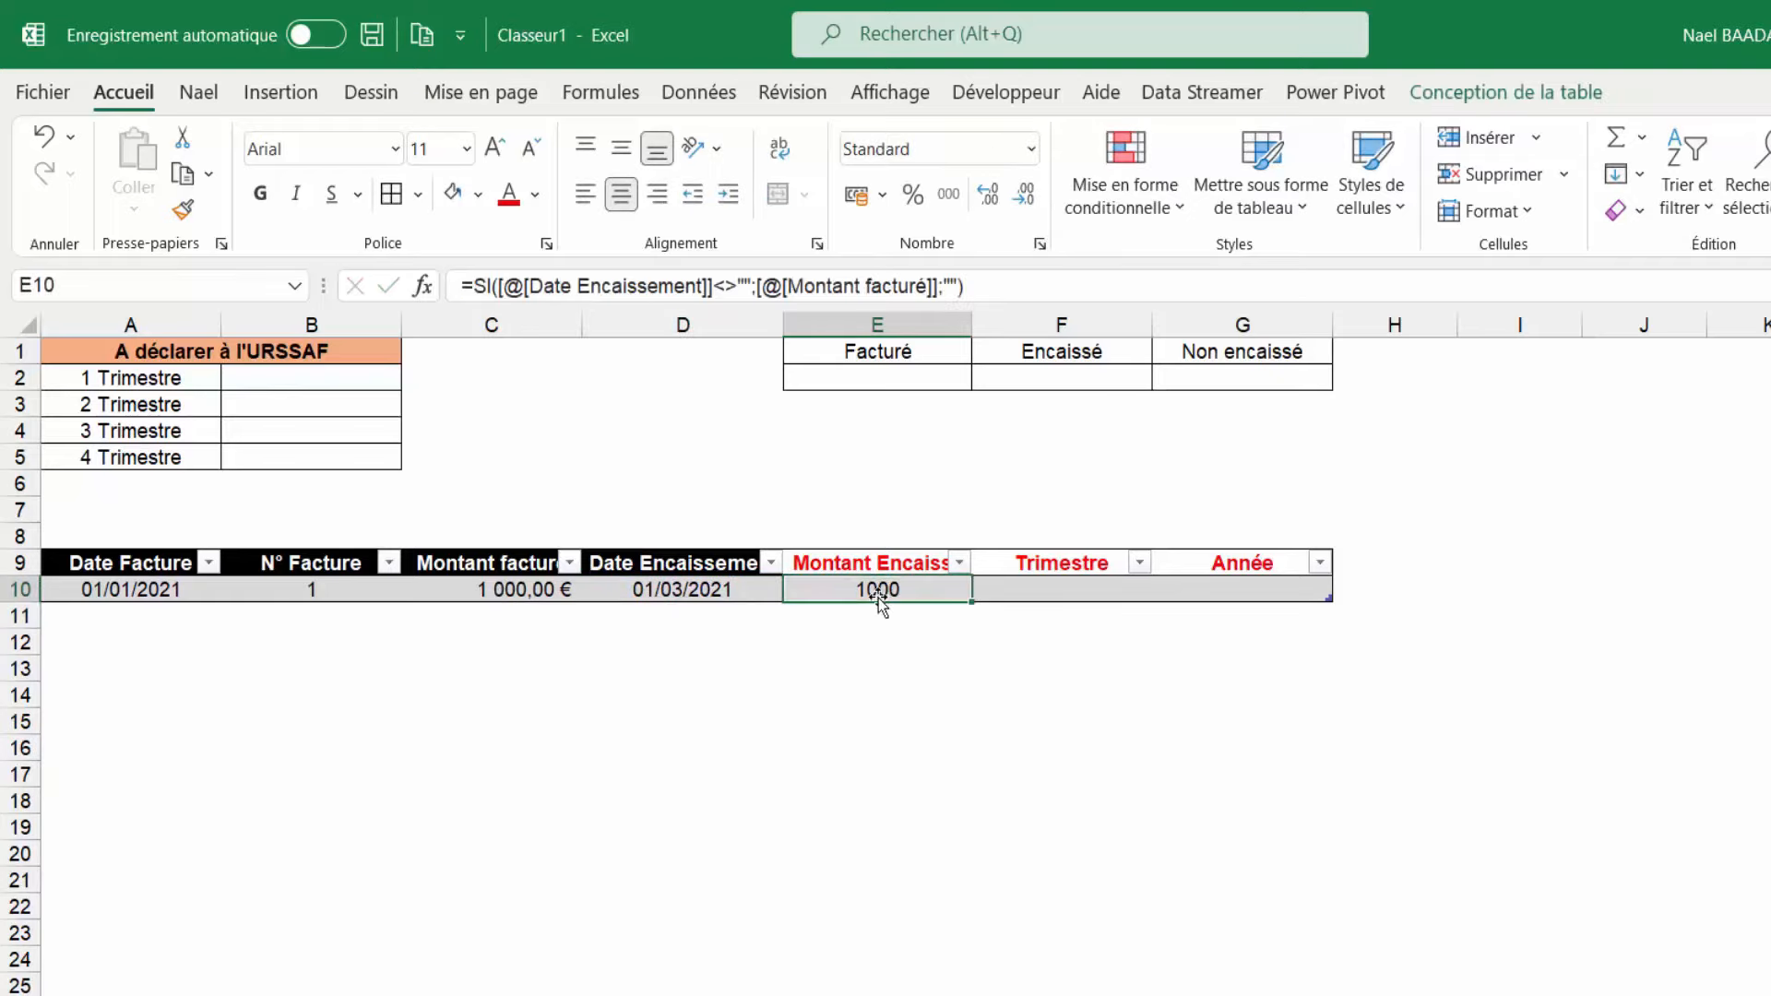
left_click(854, 201)
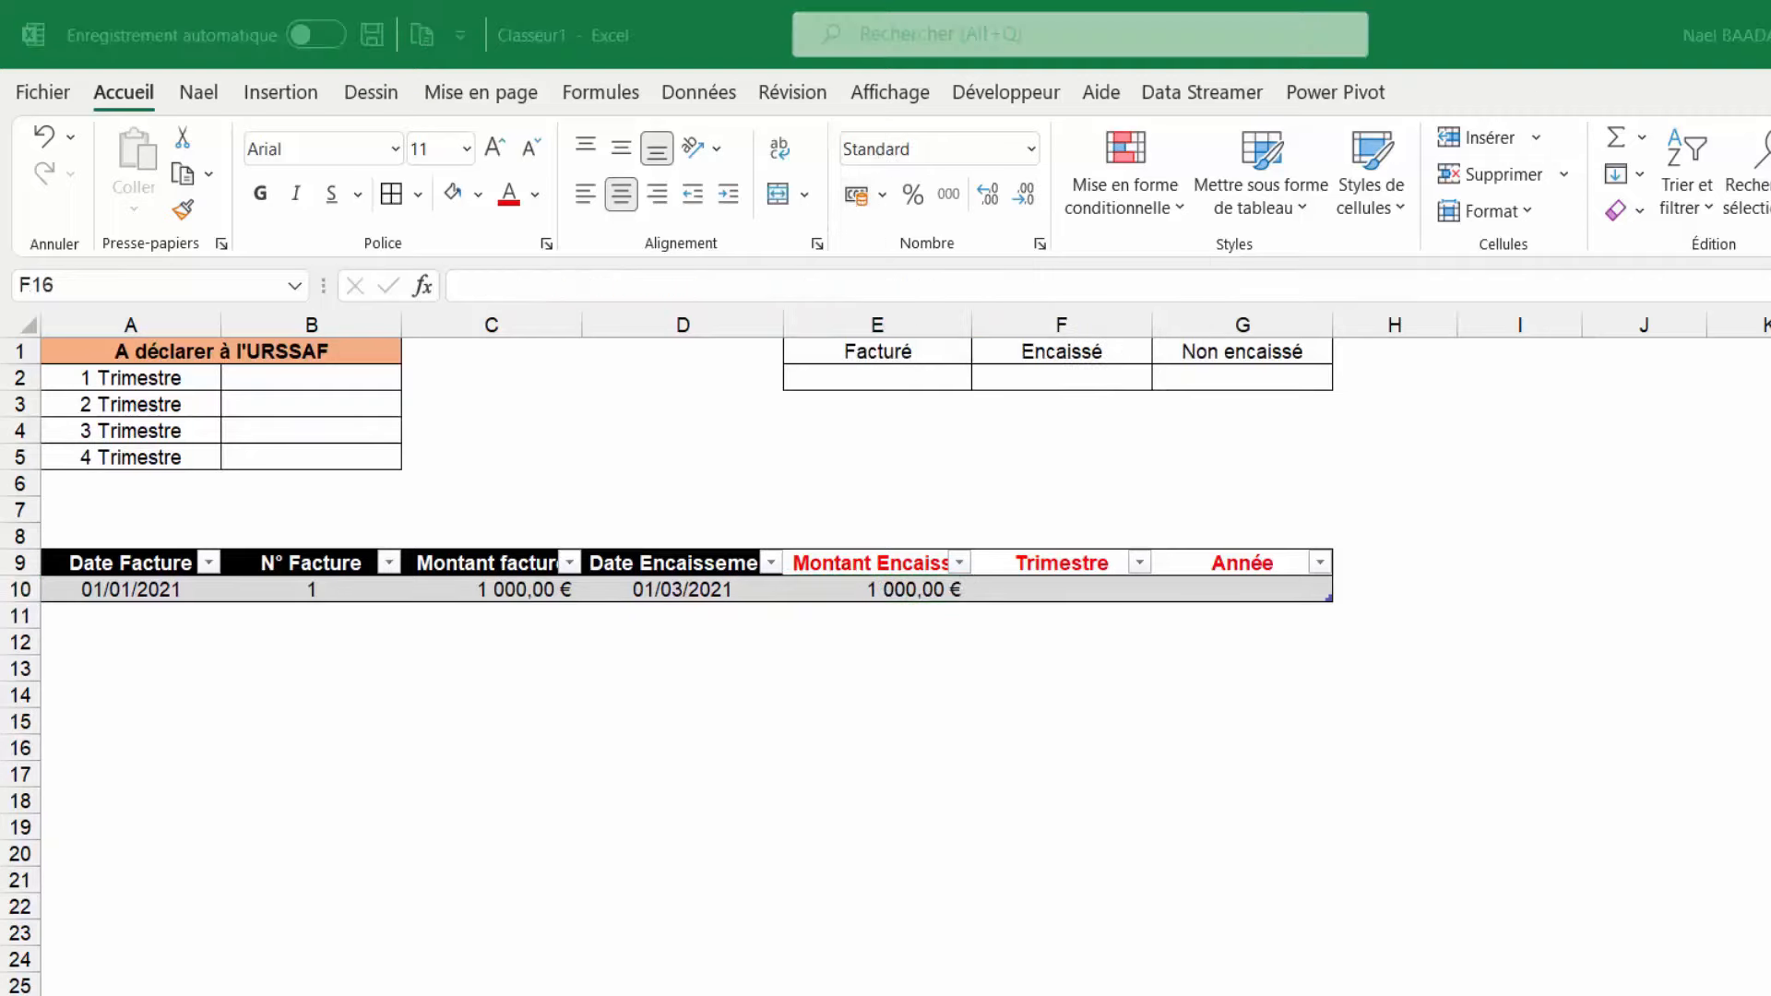
Examine the Date Encaissement and Trimestre cells of the first invoice in row 10
left_click(1107, 592)
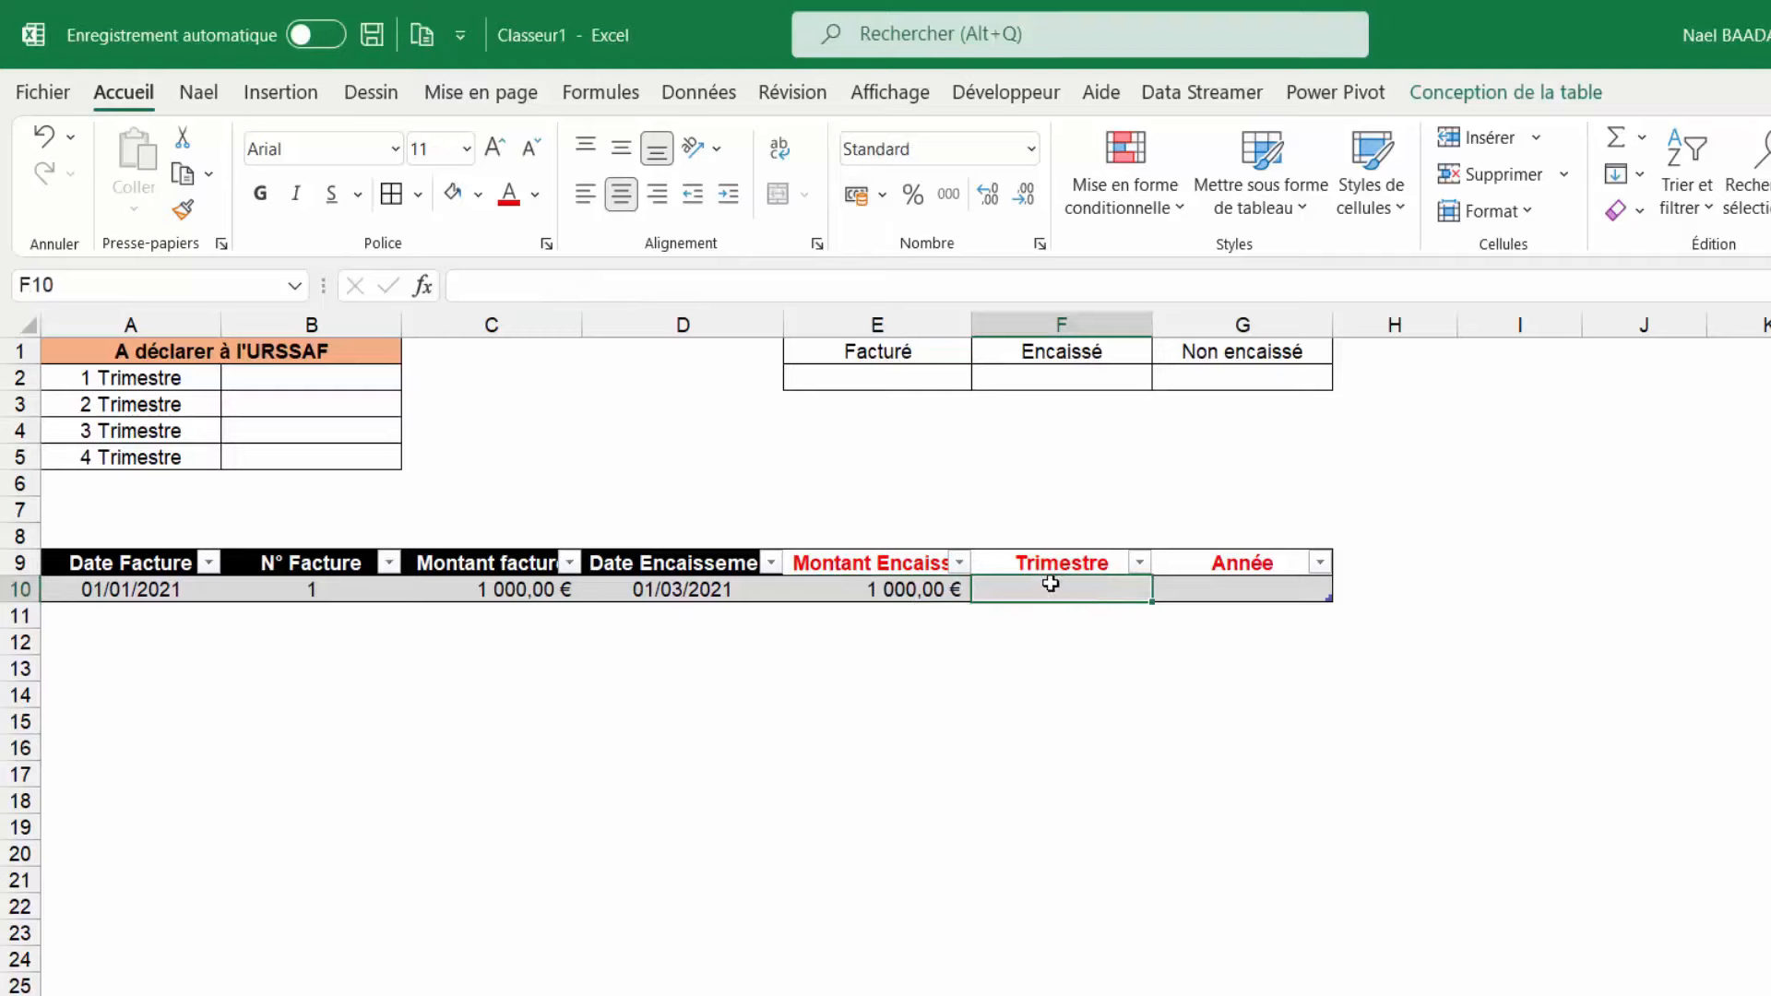
left_click(685, 591)
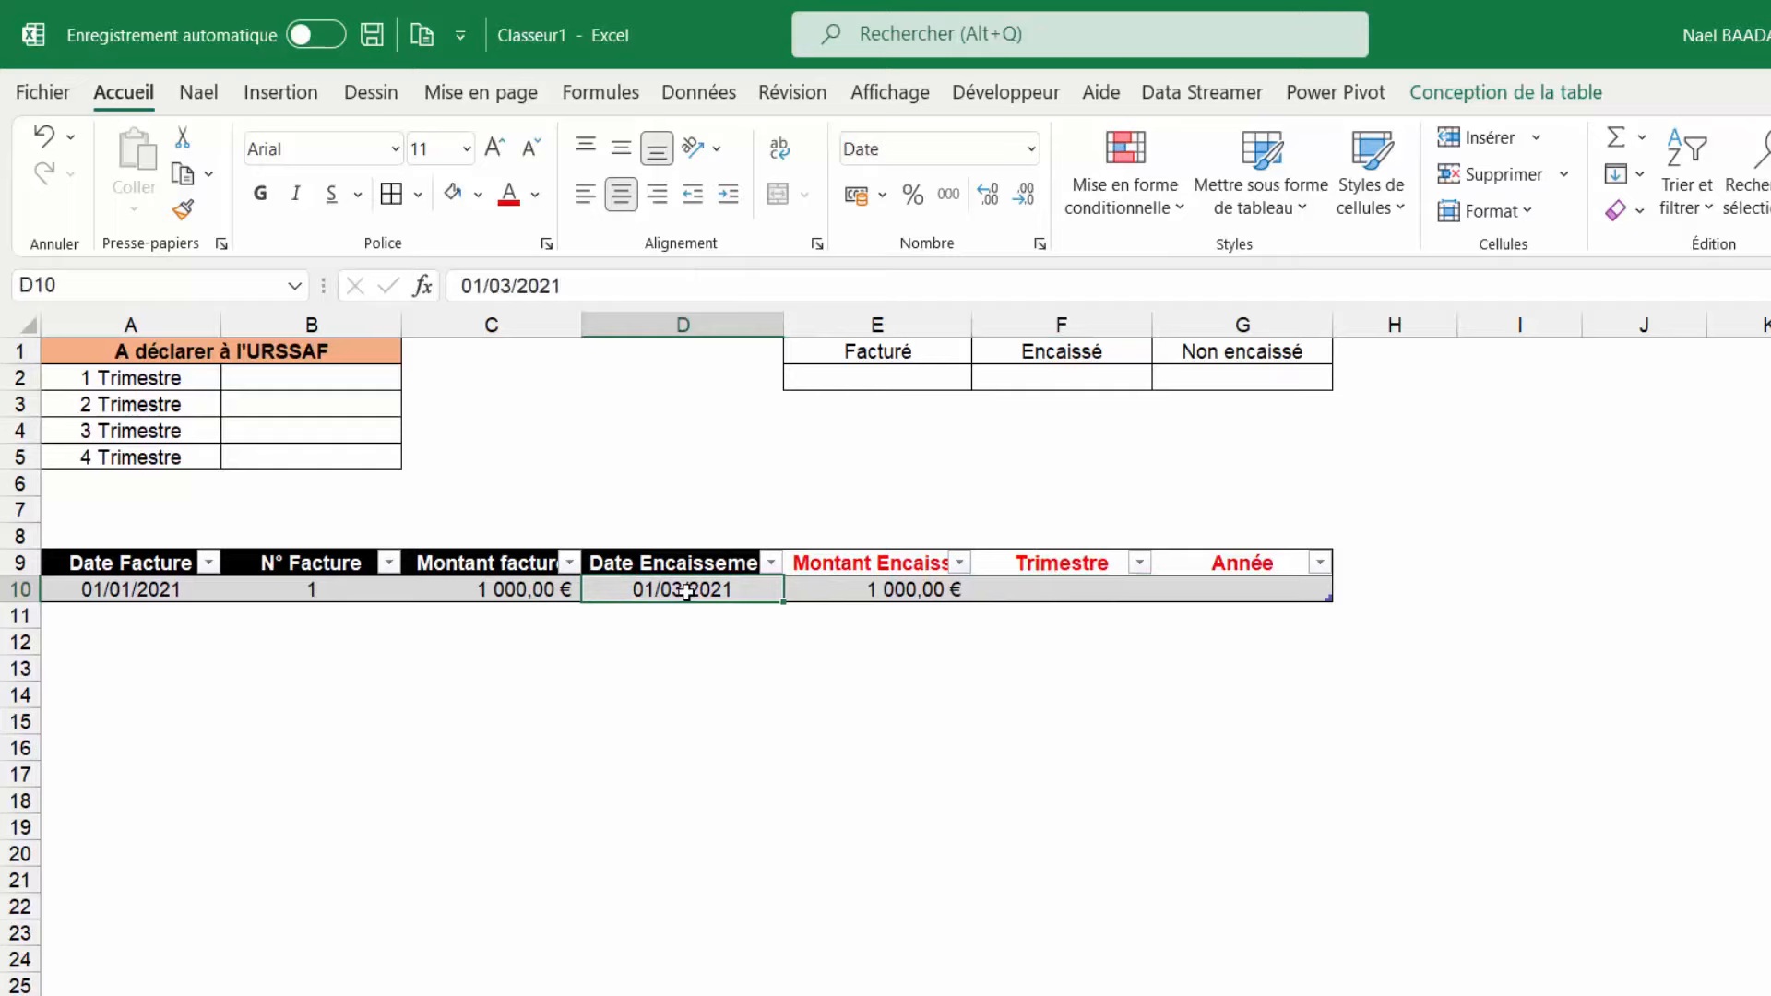
left_click(1053, 595)
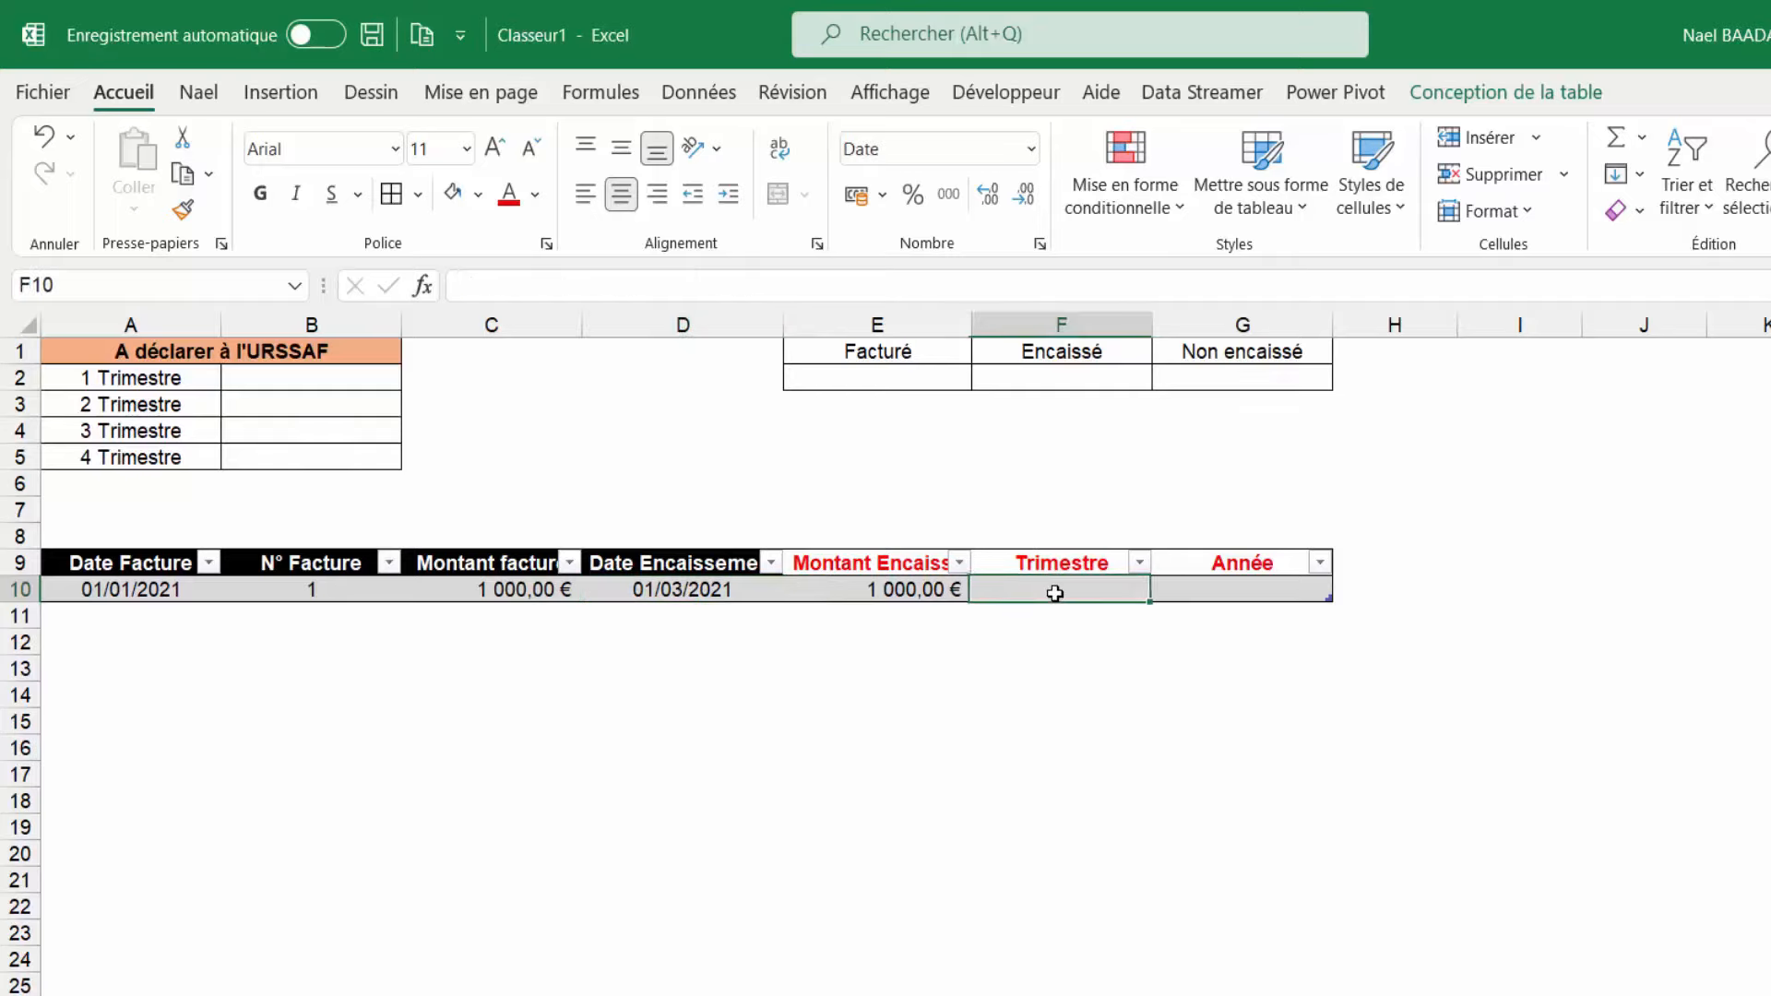
left_click(724, 593)
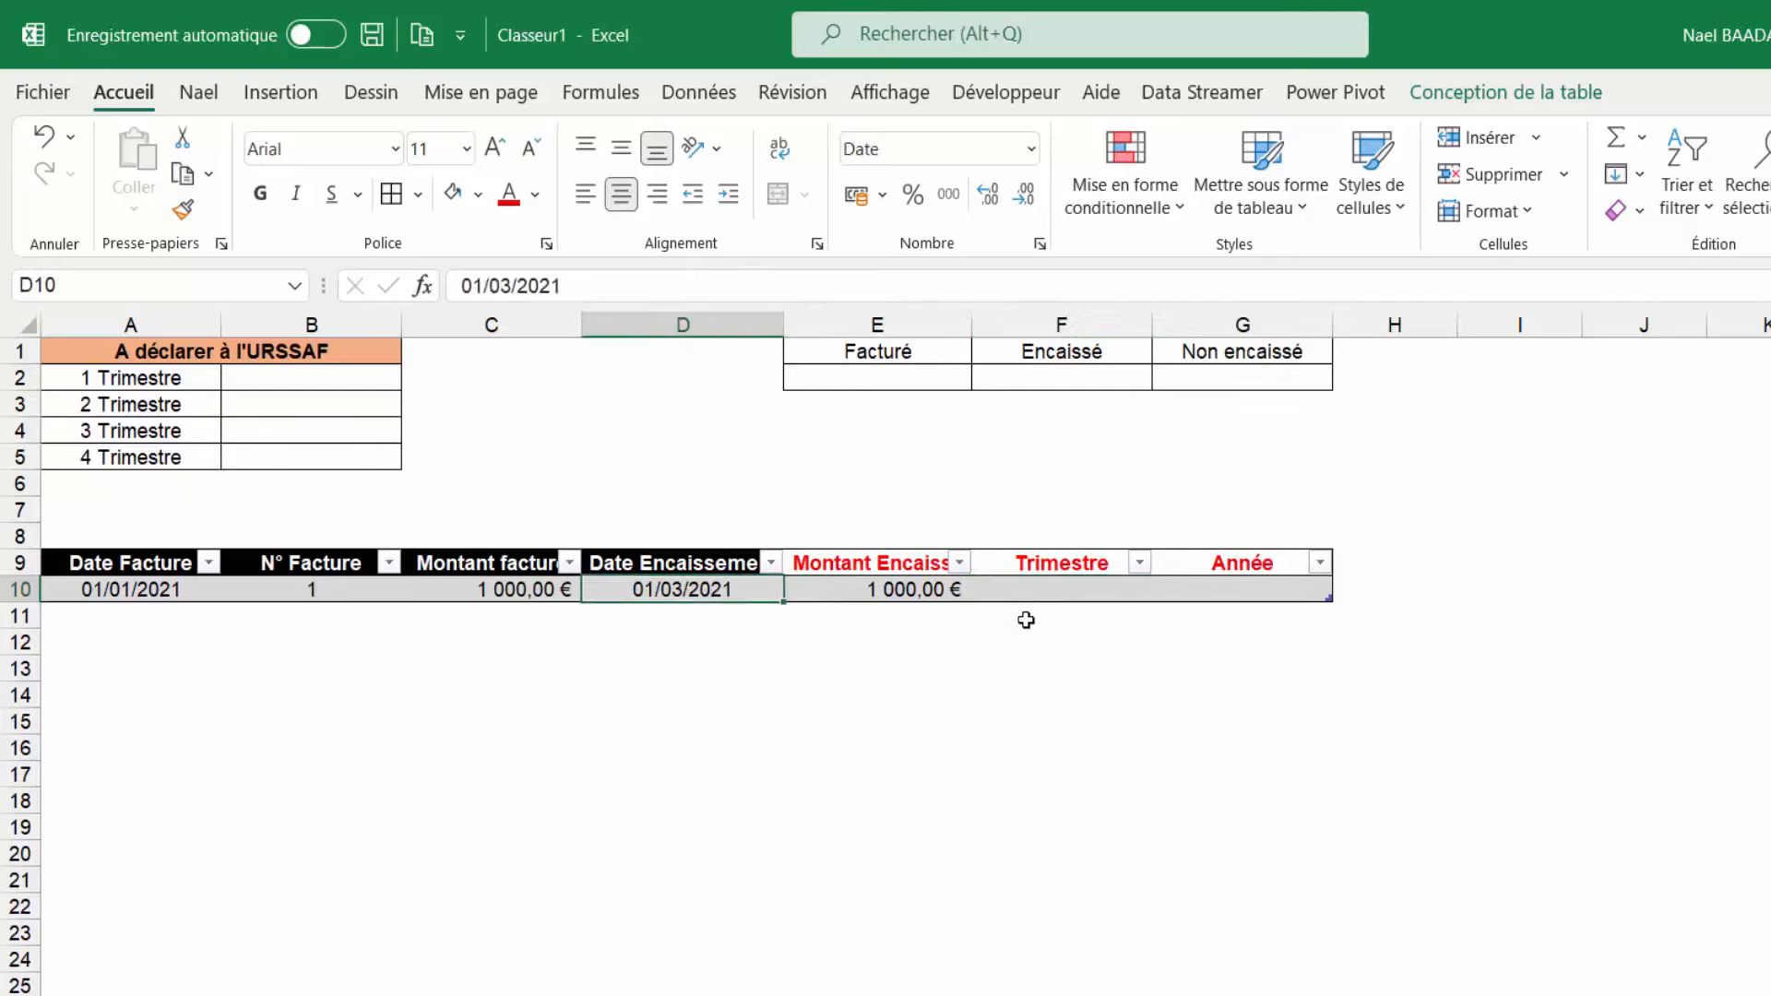
left_click(1046, 591)
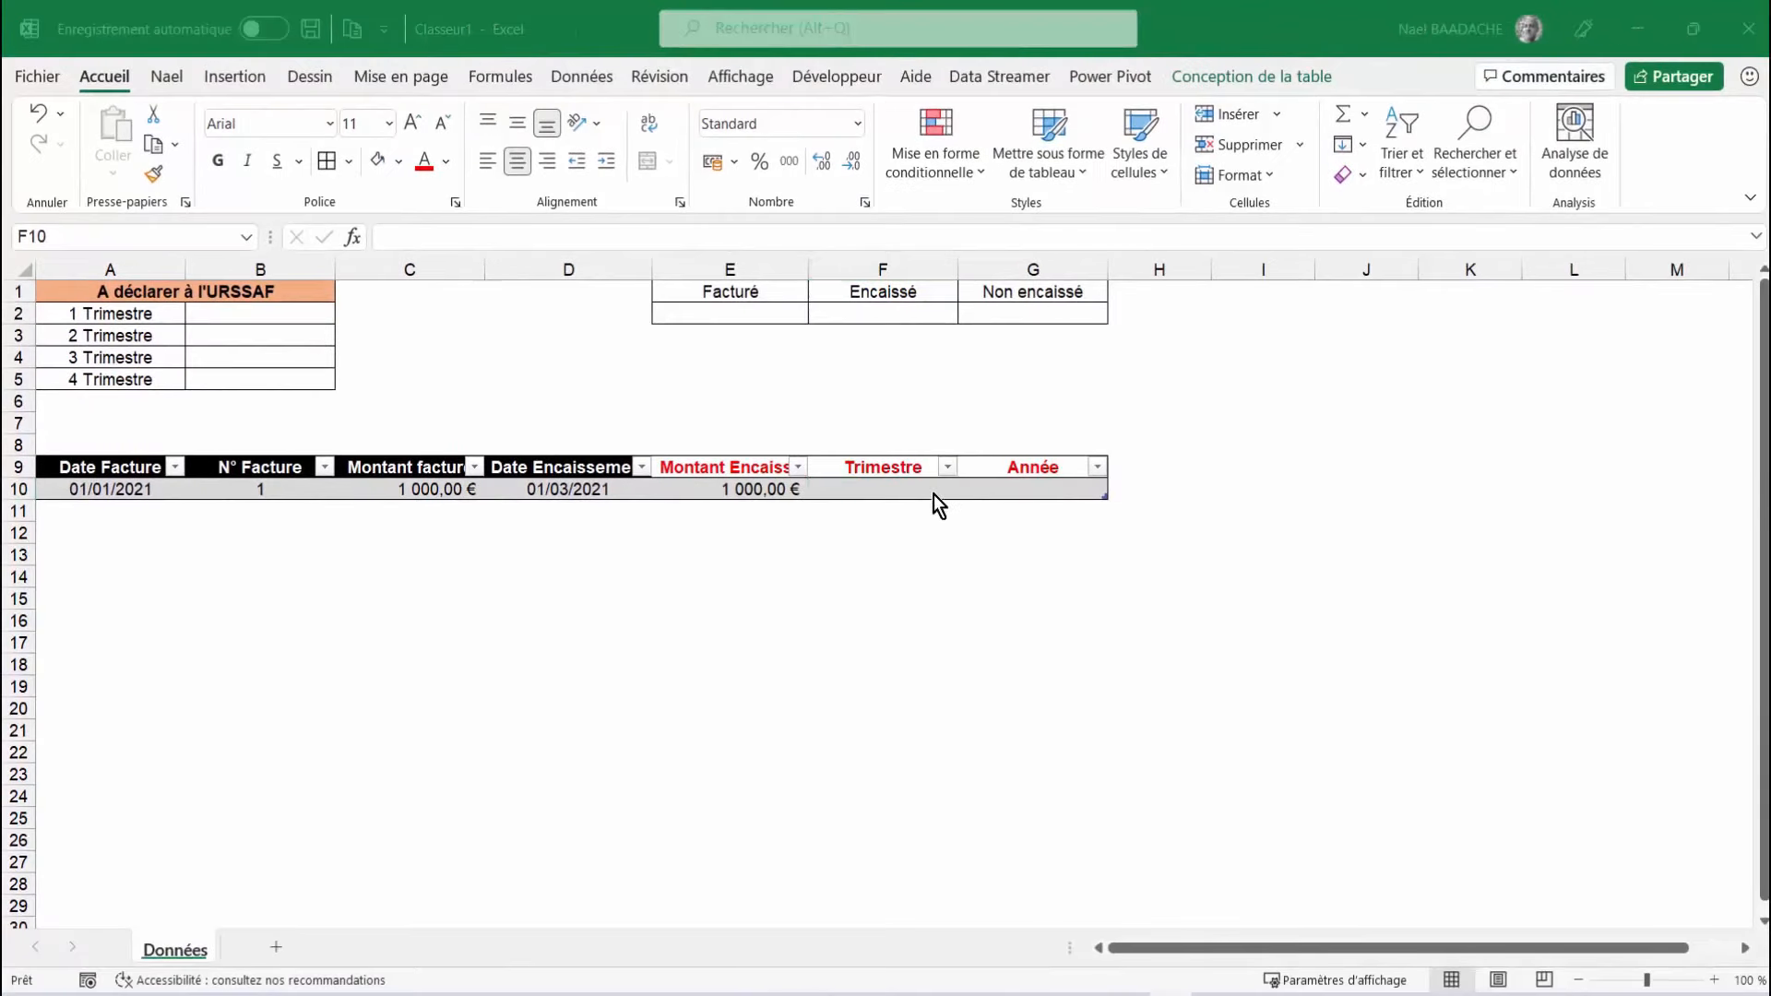
left_click(927, 499)
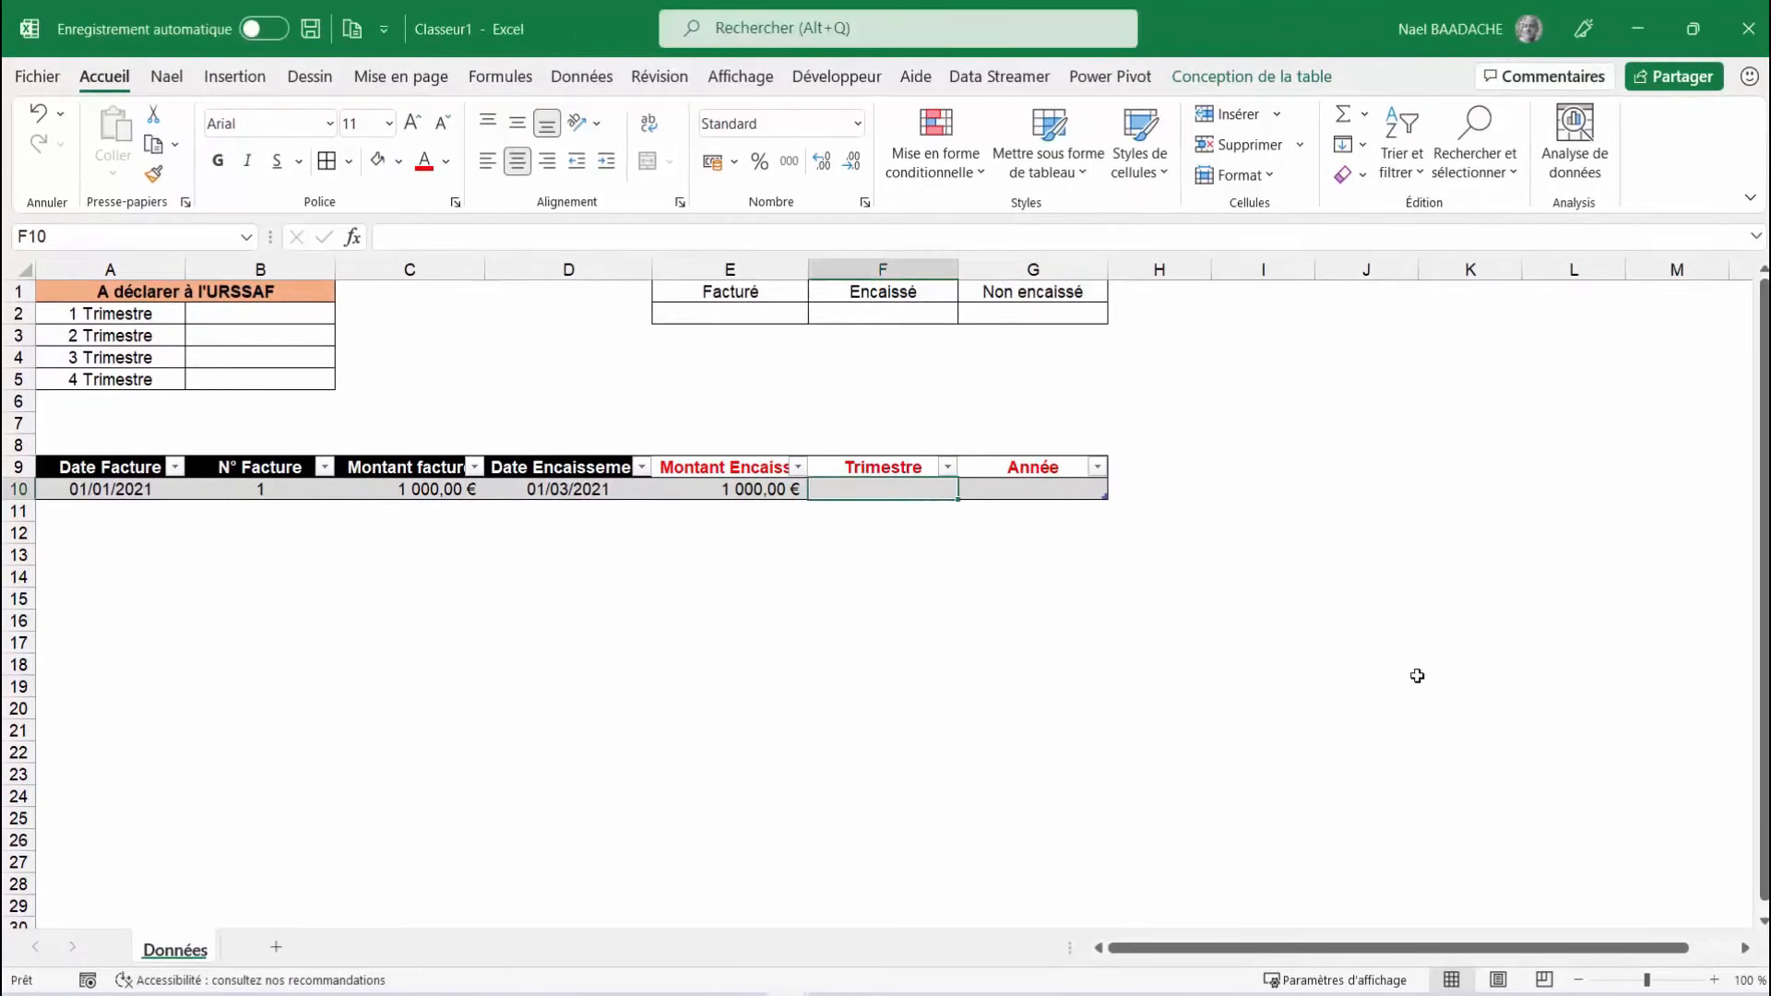
Enter the sample date 01/06/2021 in J16 and extract its month in K16 with =MOIS(J16)
left_click(1348, 634)
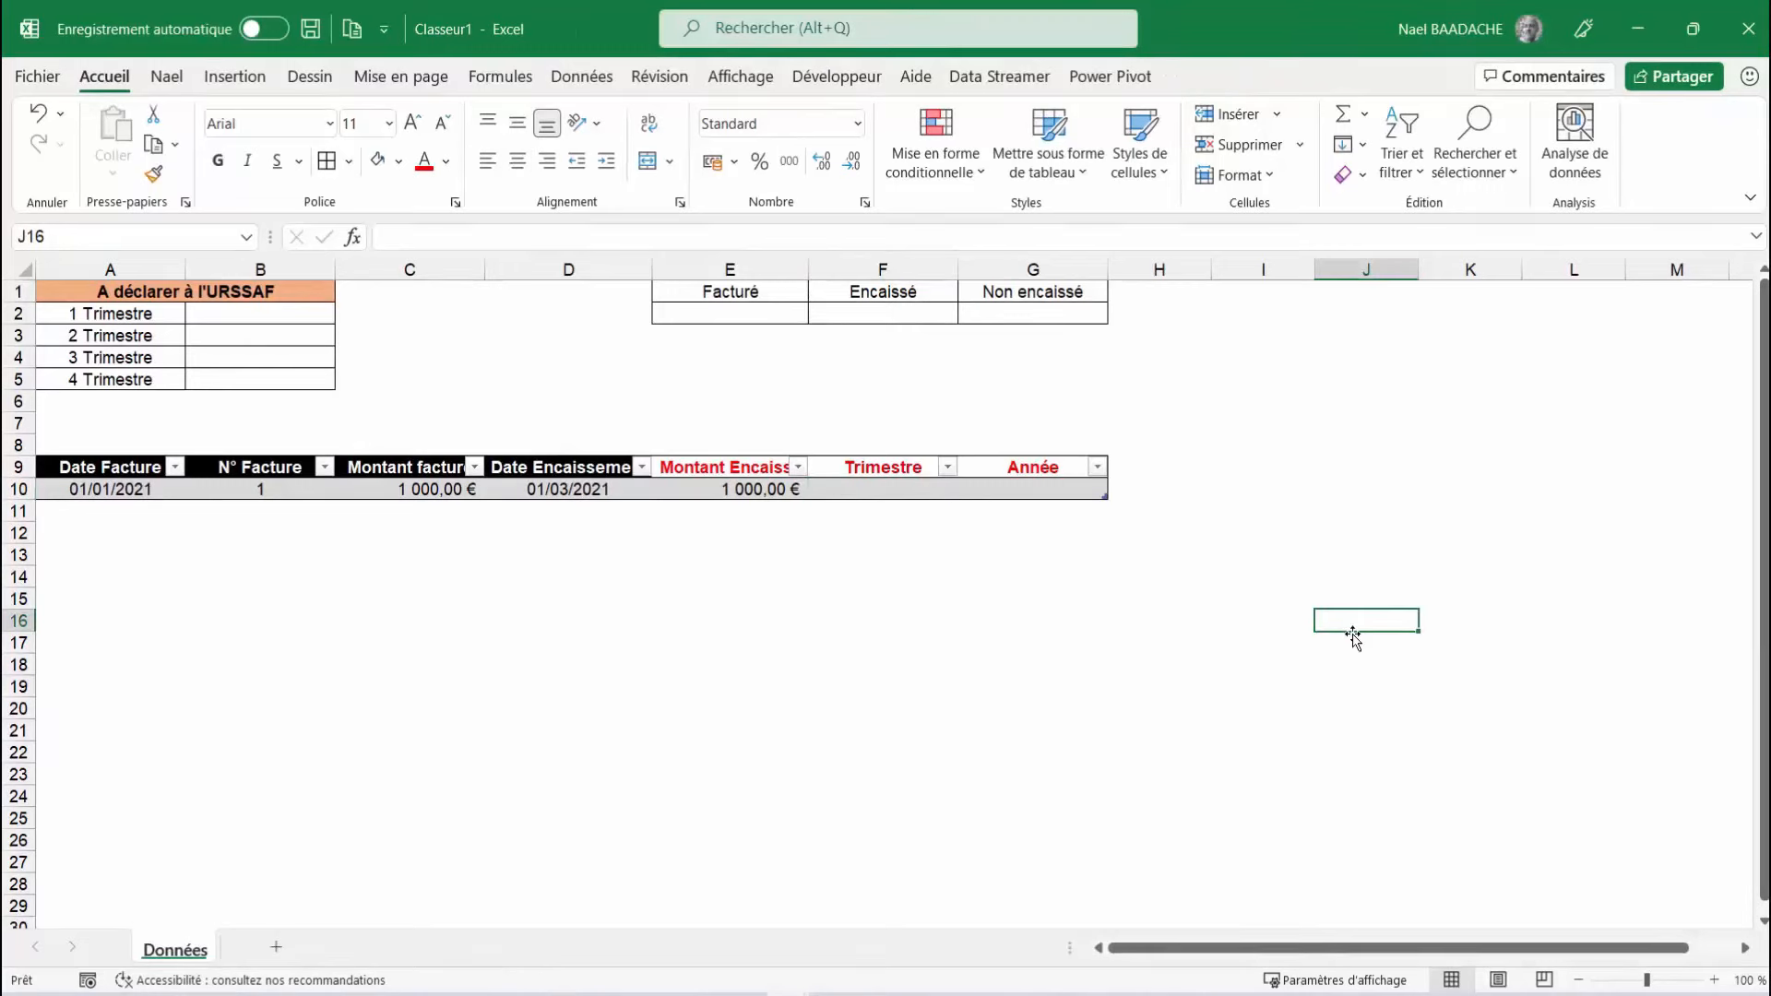
type("01/")
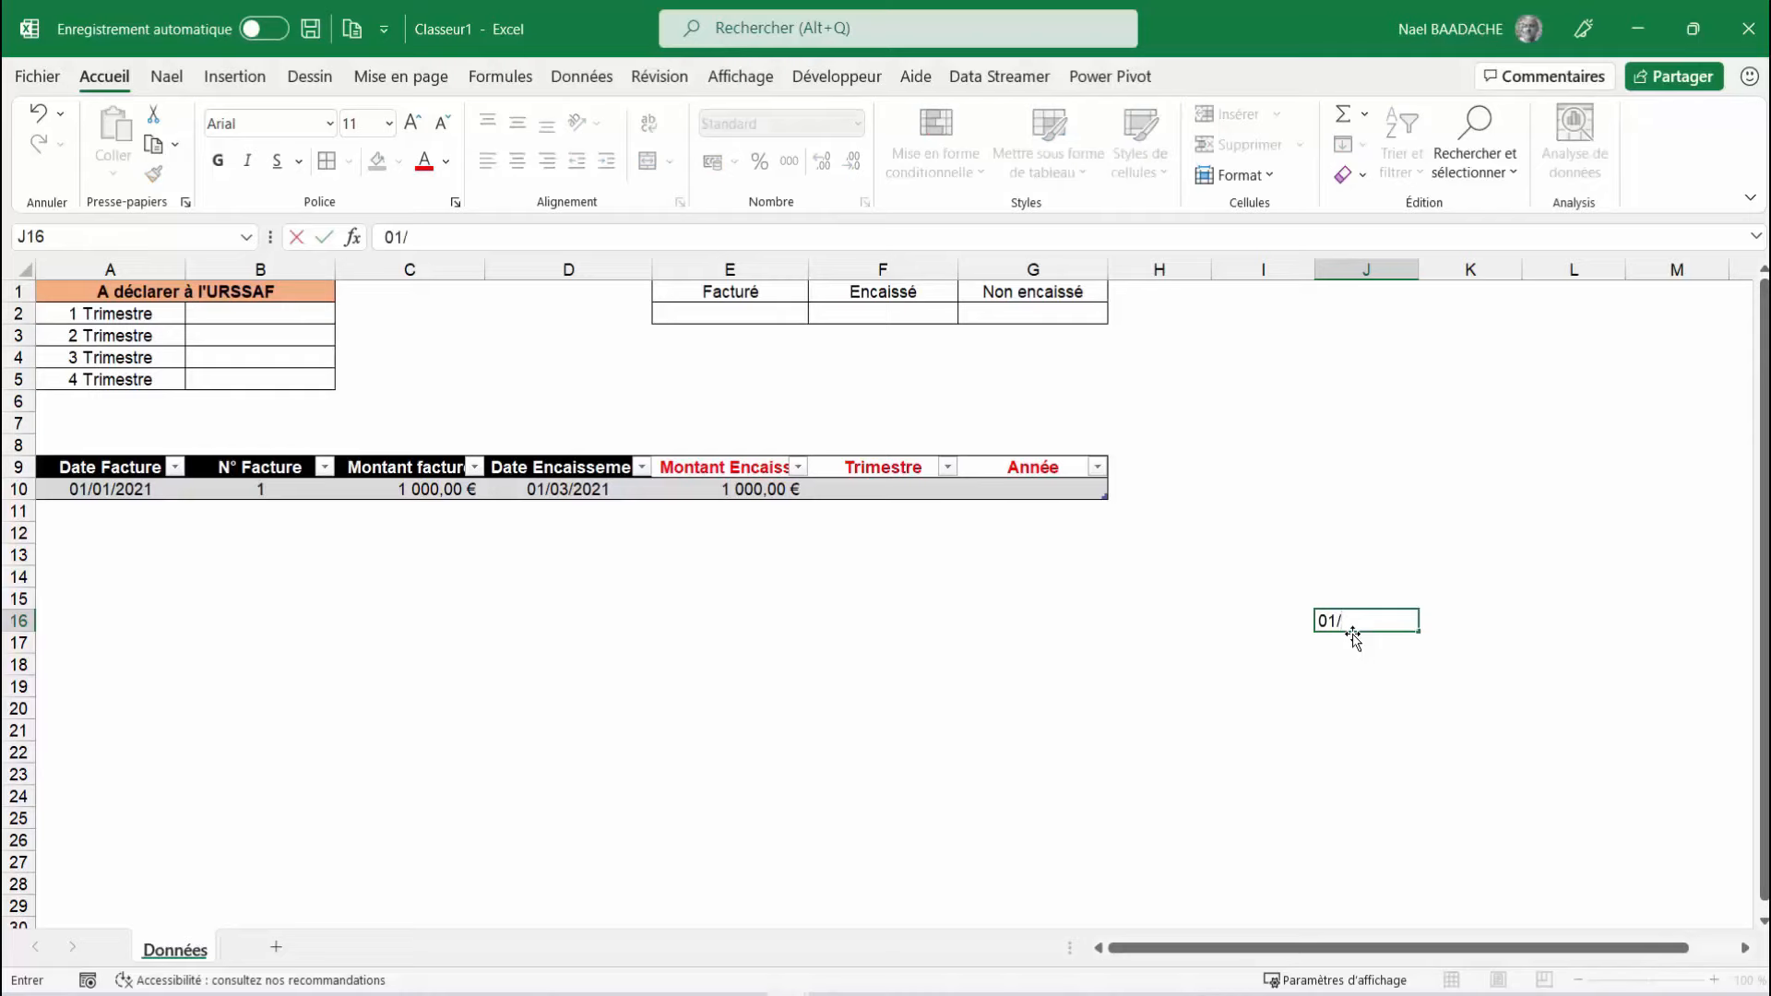
type("06")
type("/201")
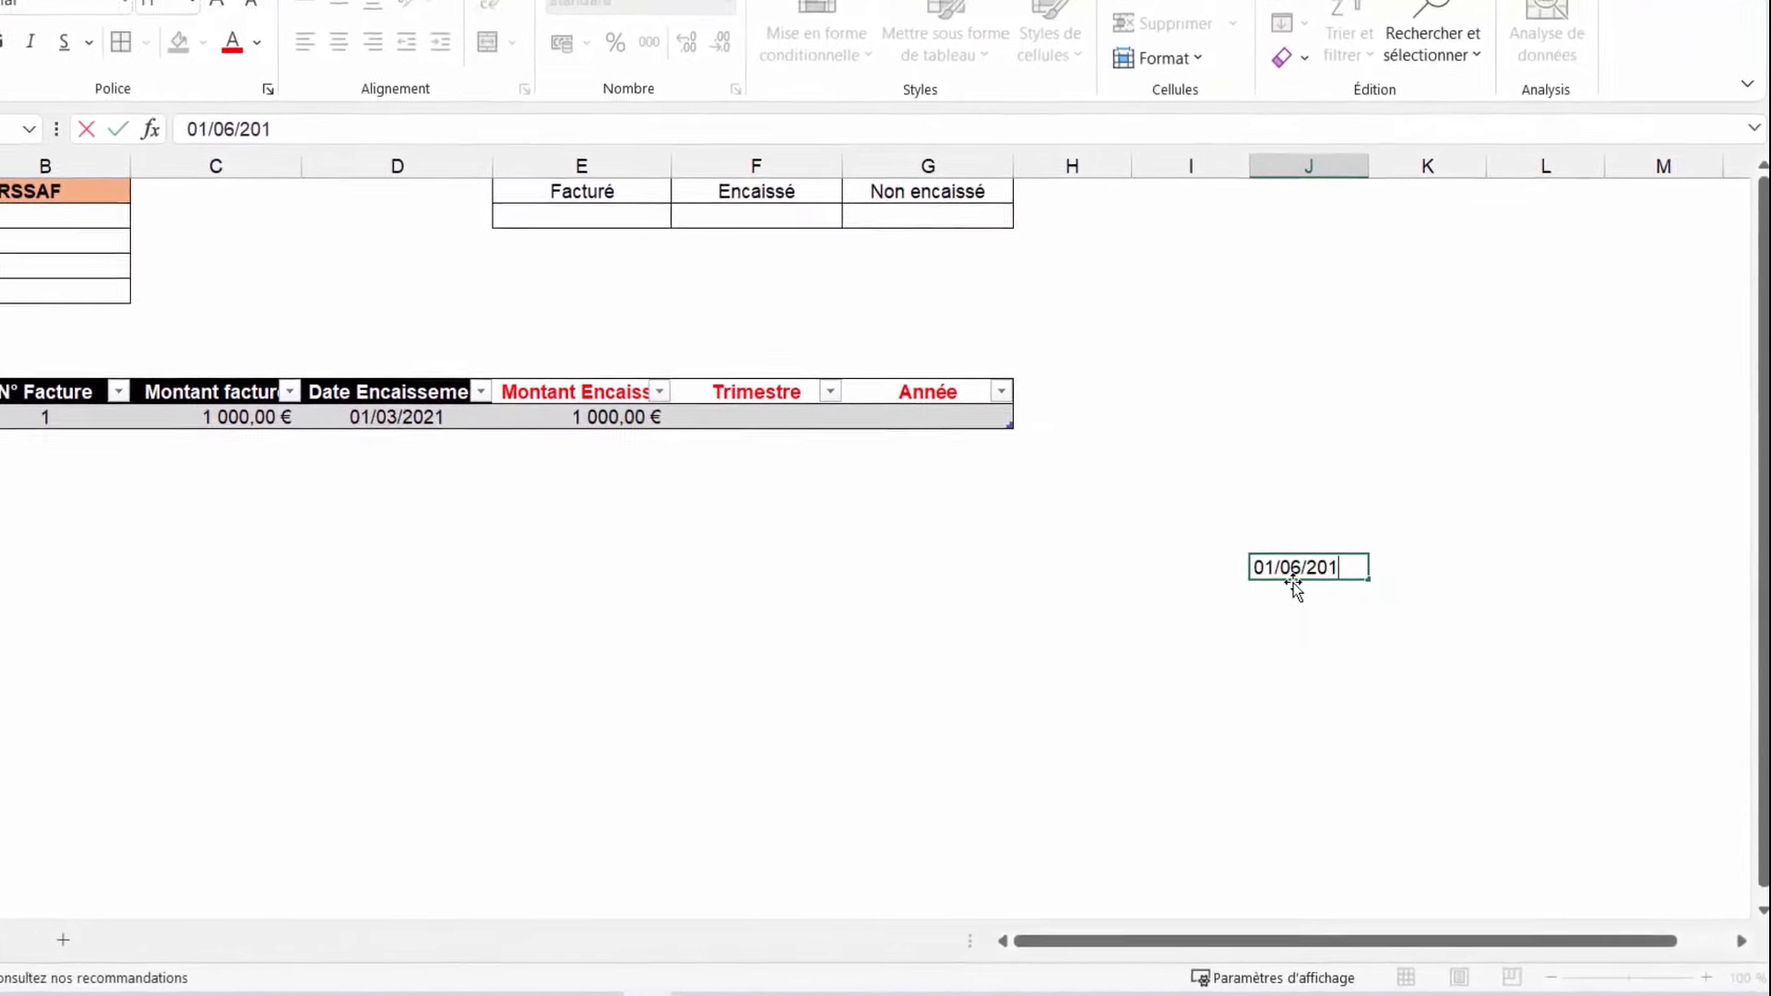
type("21")
key("Tab")
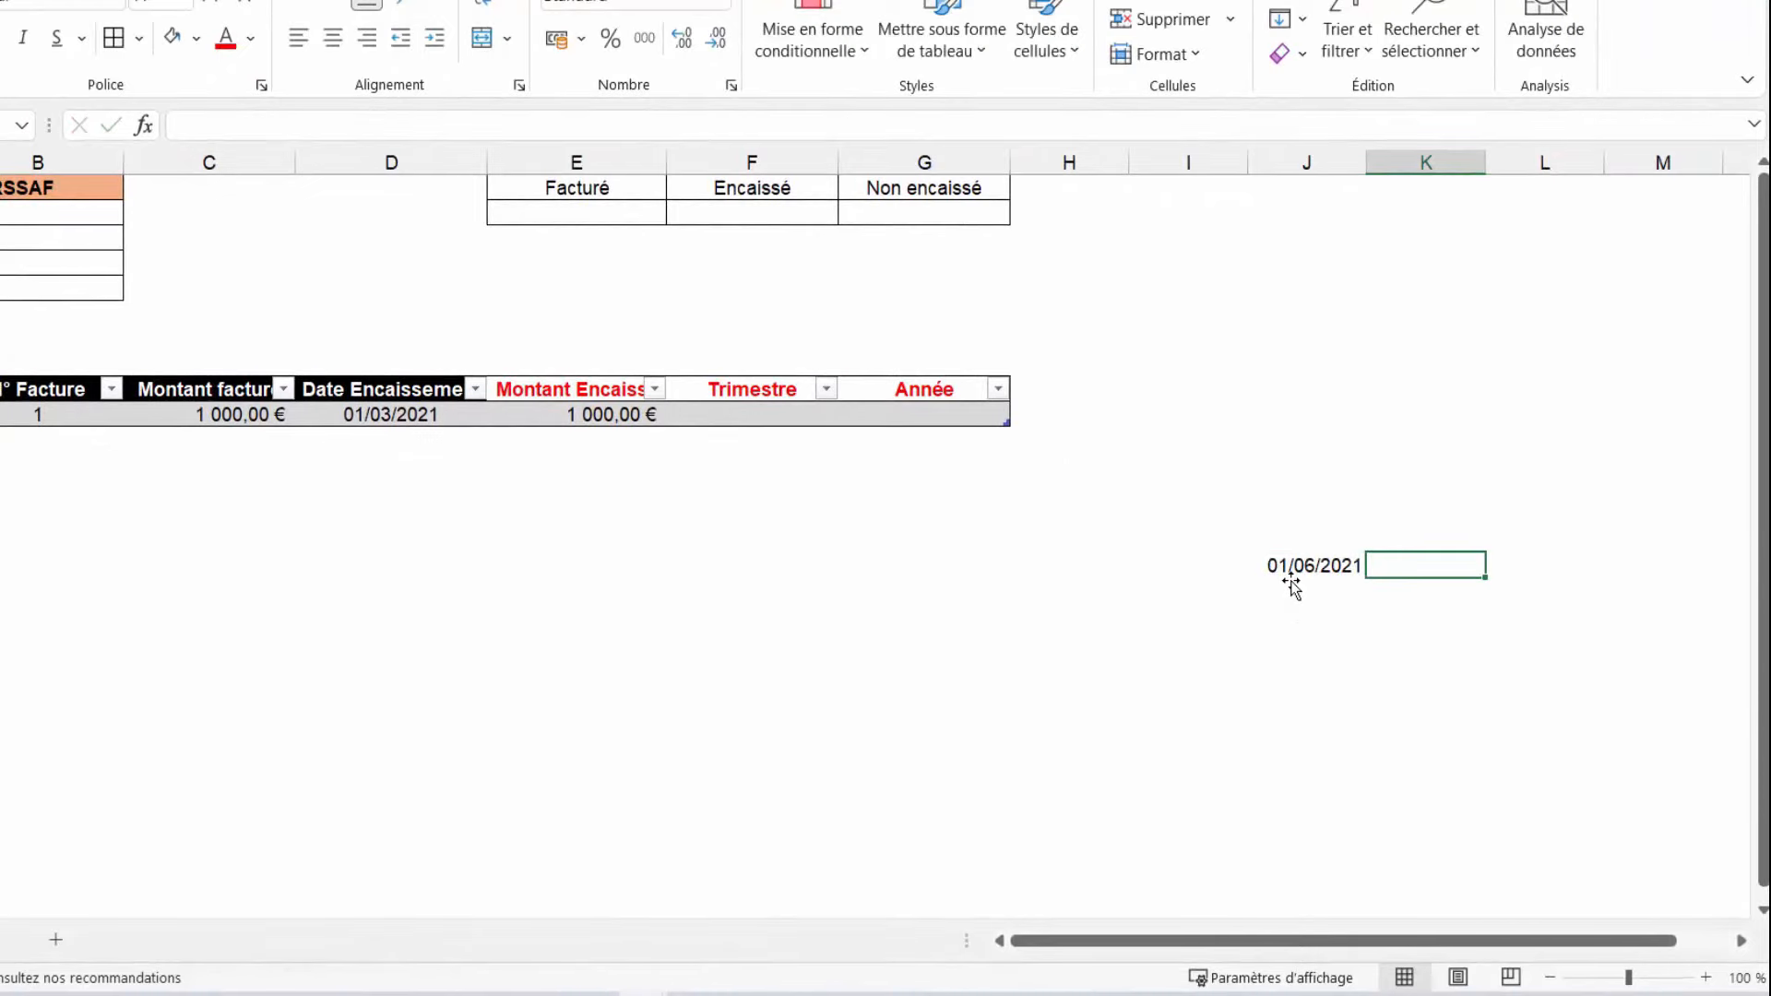
type("=mois(")
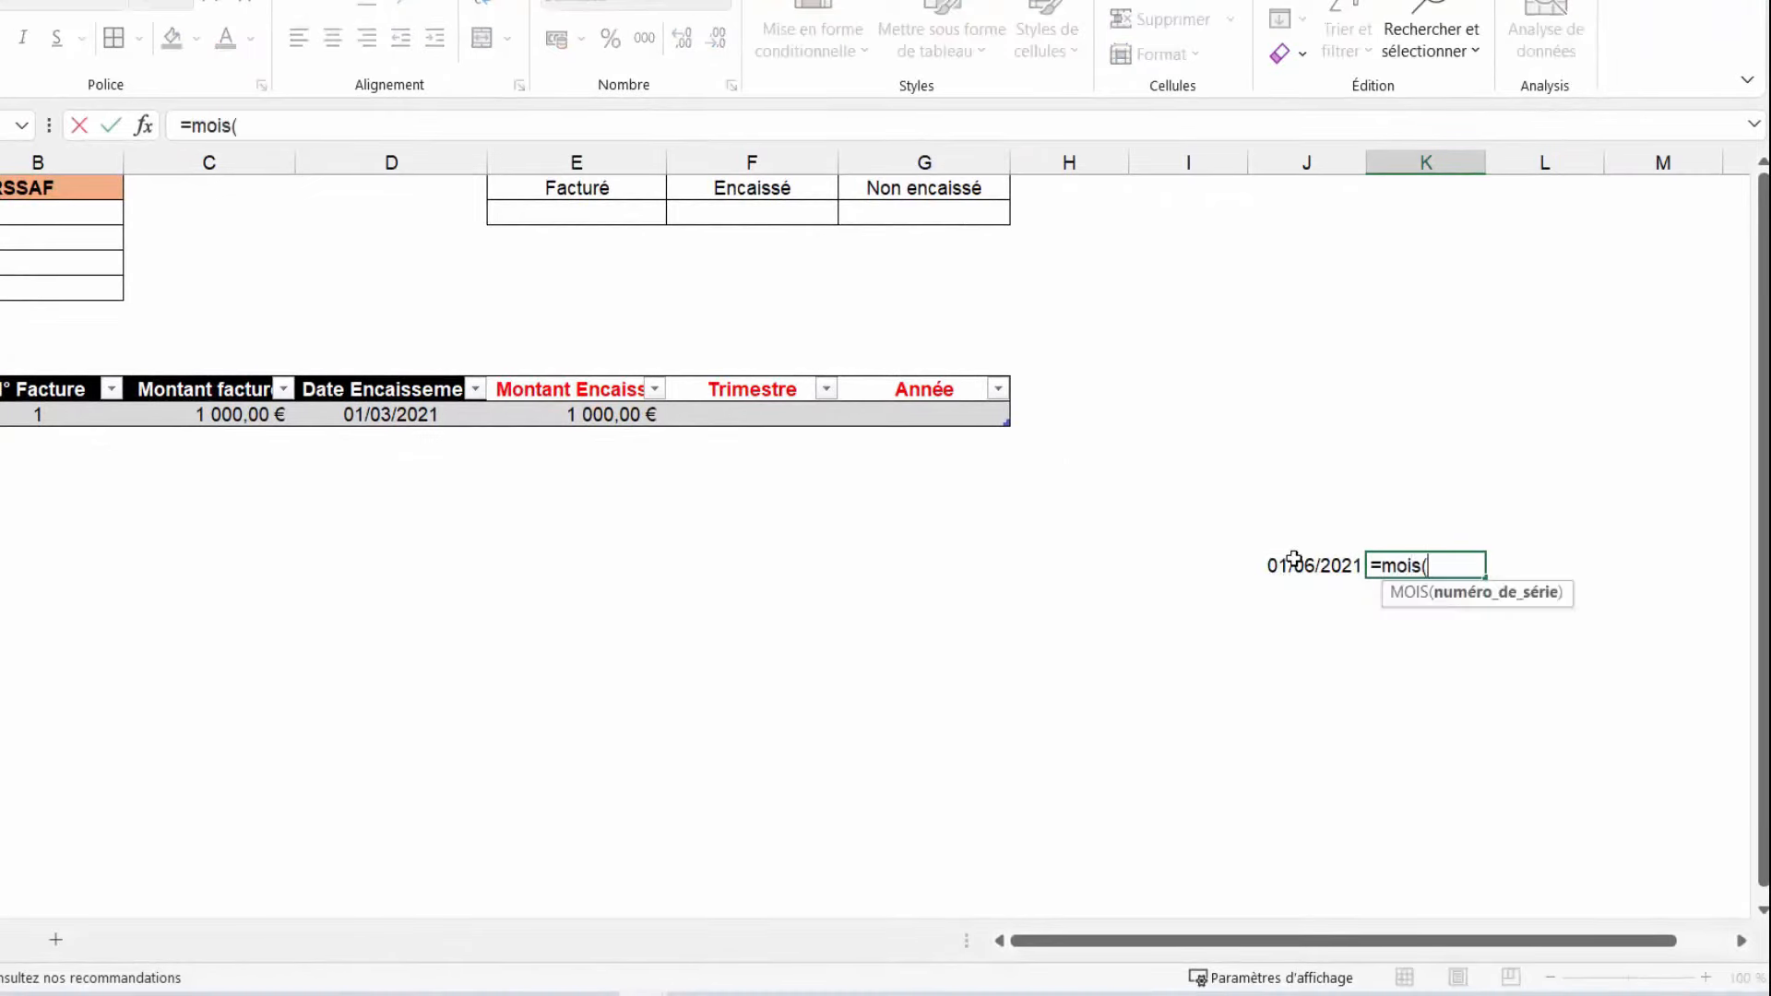
left_click(1294, 559)
type(")")
key("Return")
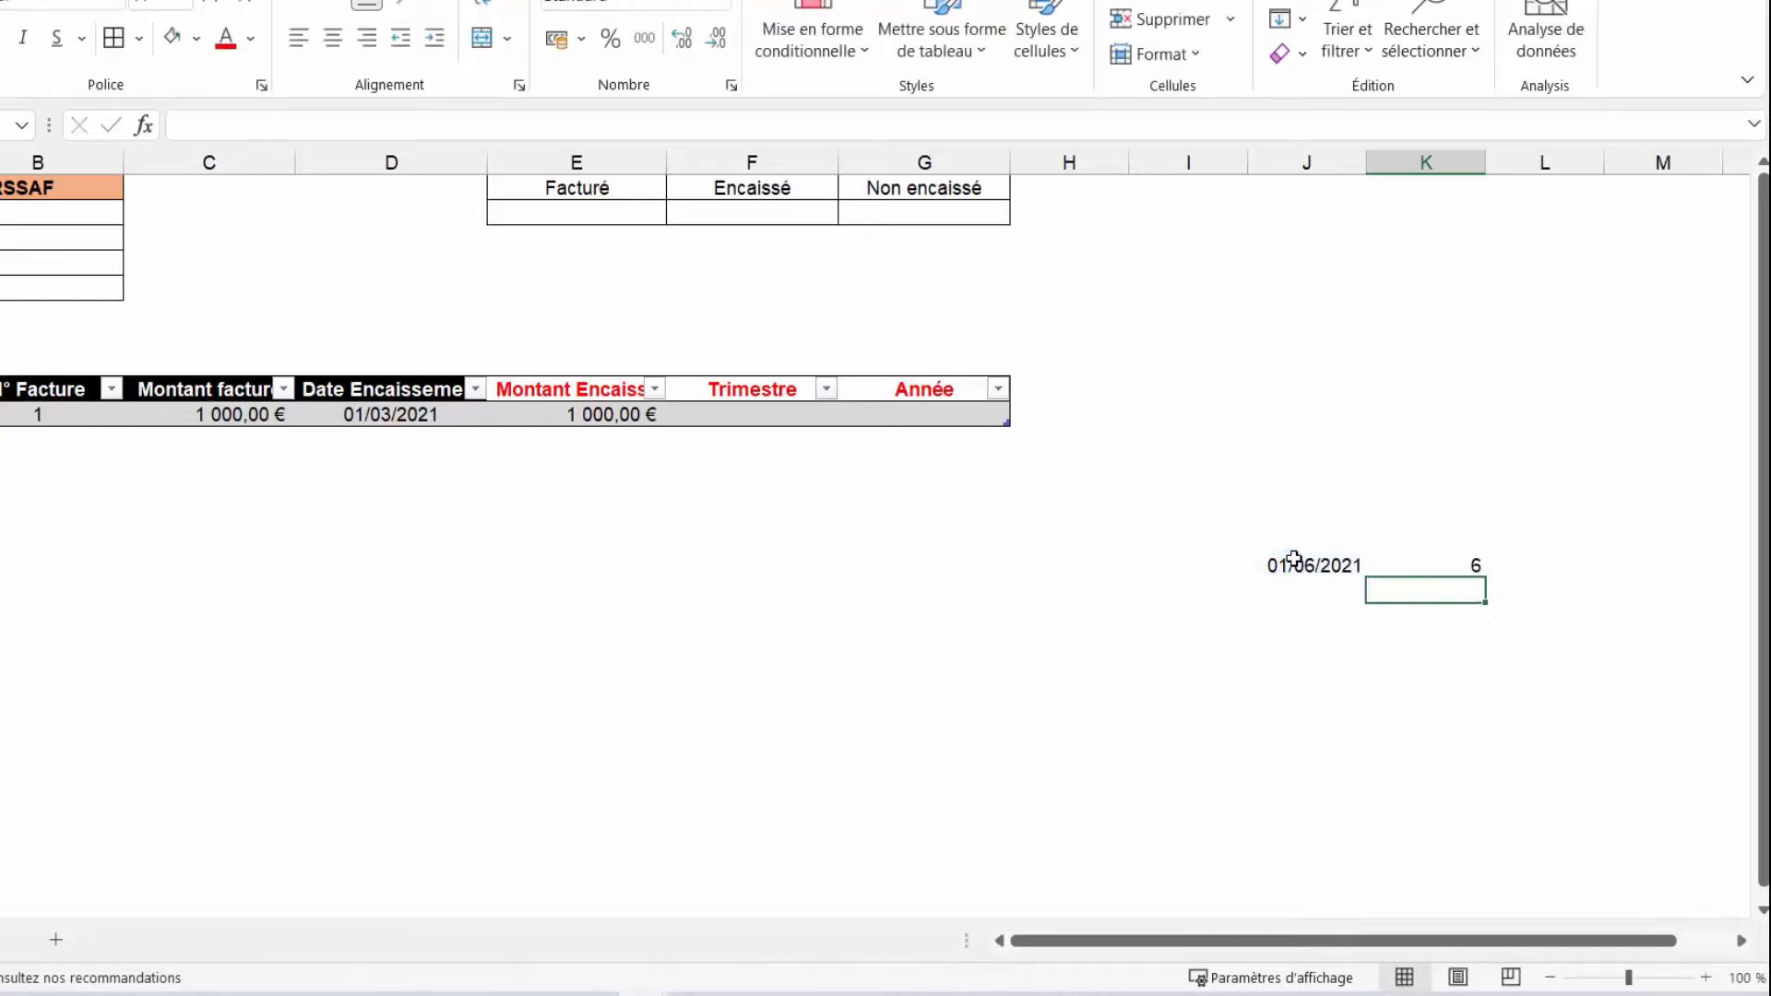
key("Up")
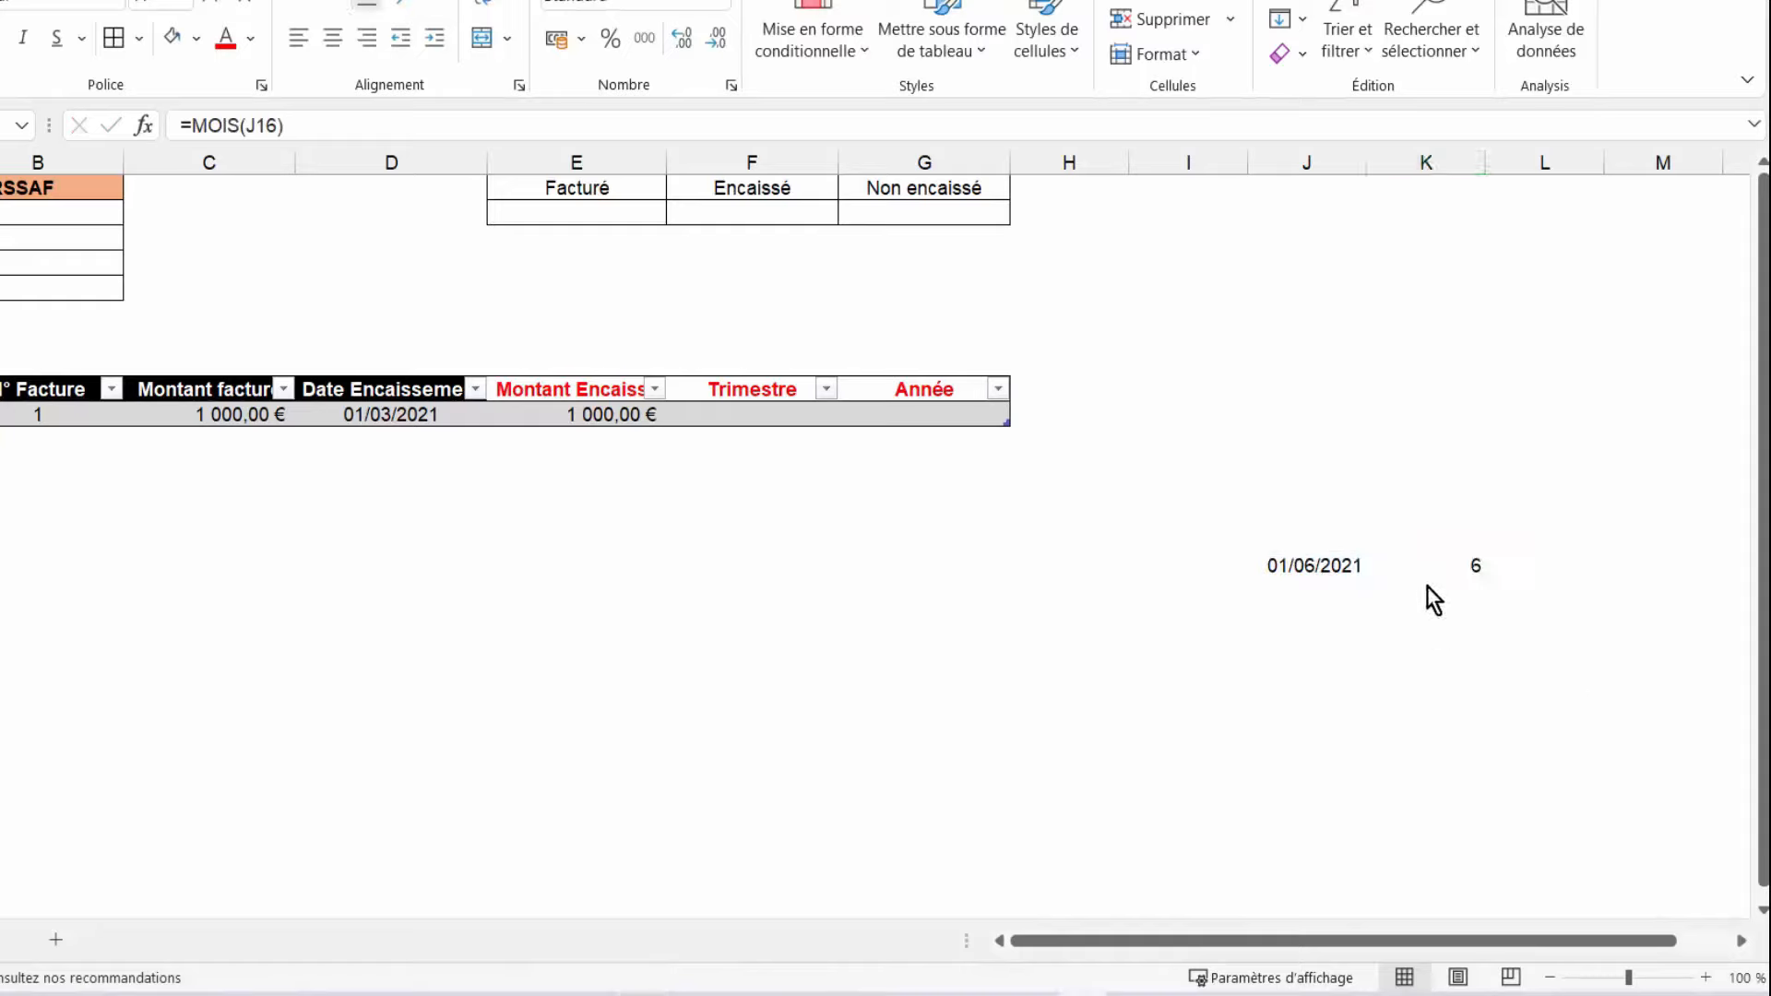
Add the header Mois in K15, above the extracted month number
left_click(1441, 538)
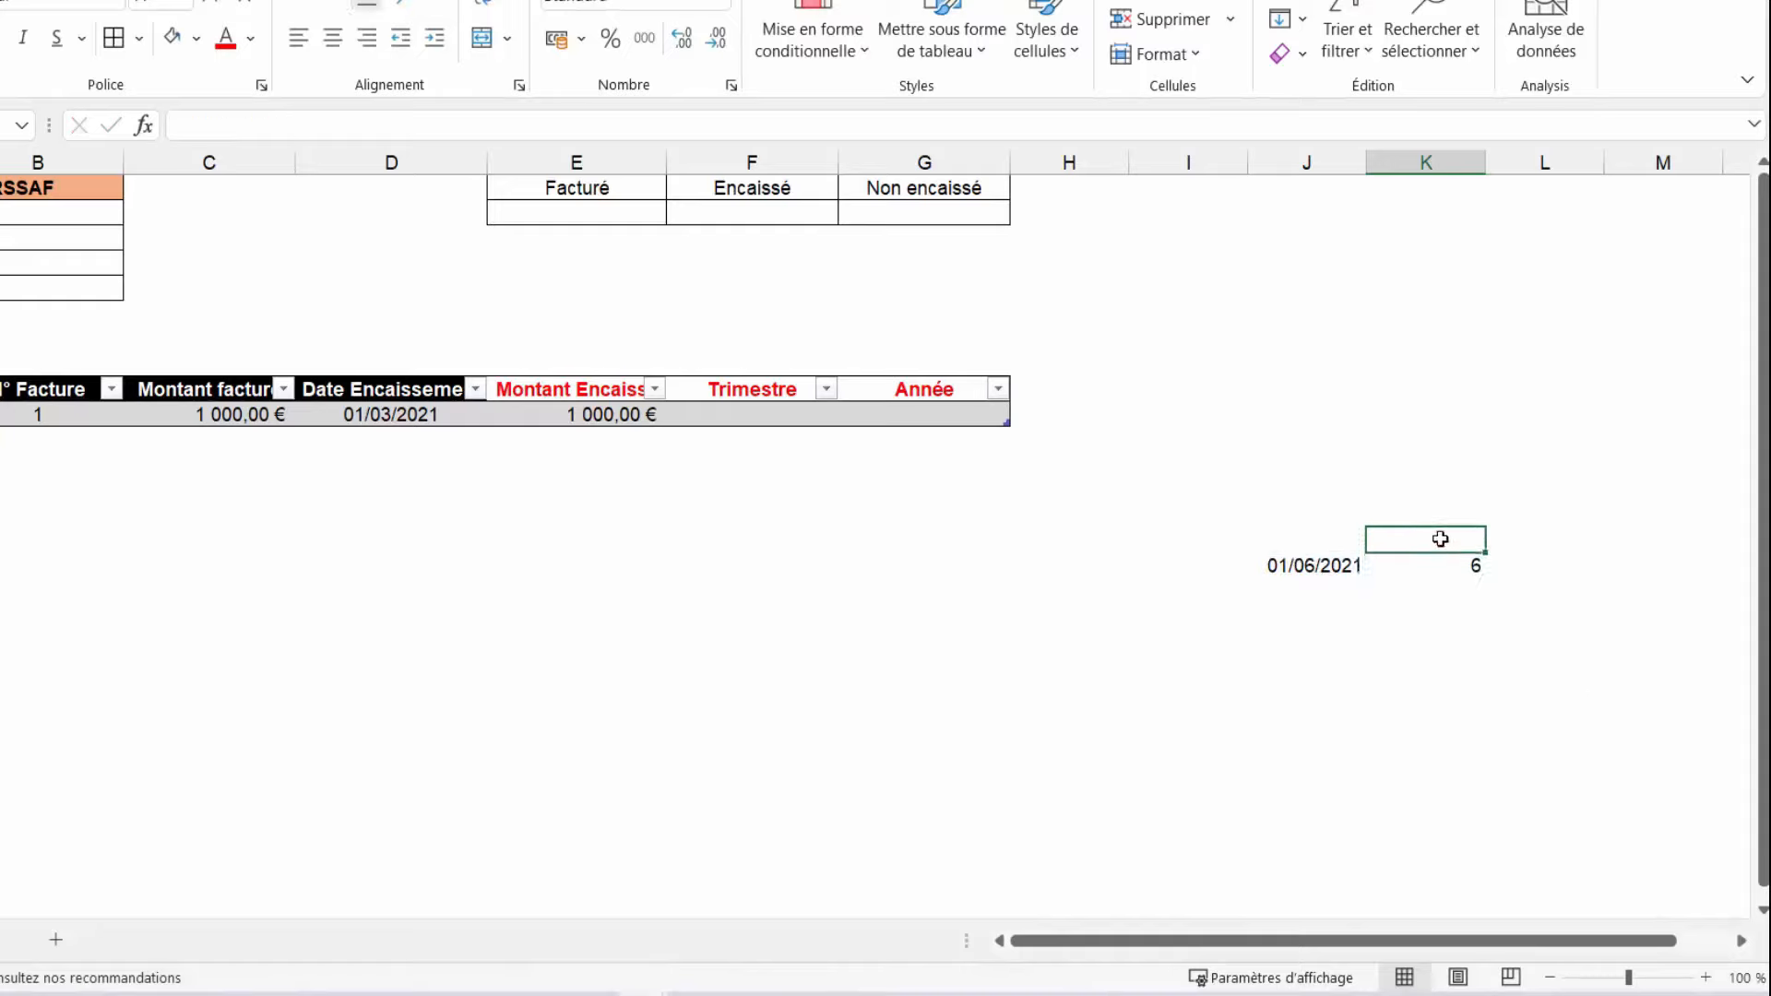
type("Mois")
key("Tab")
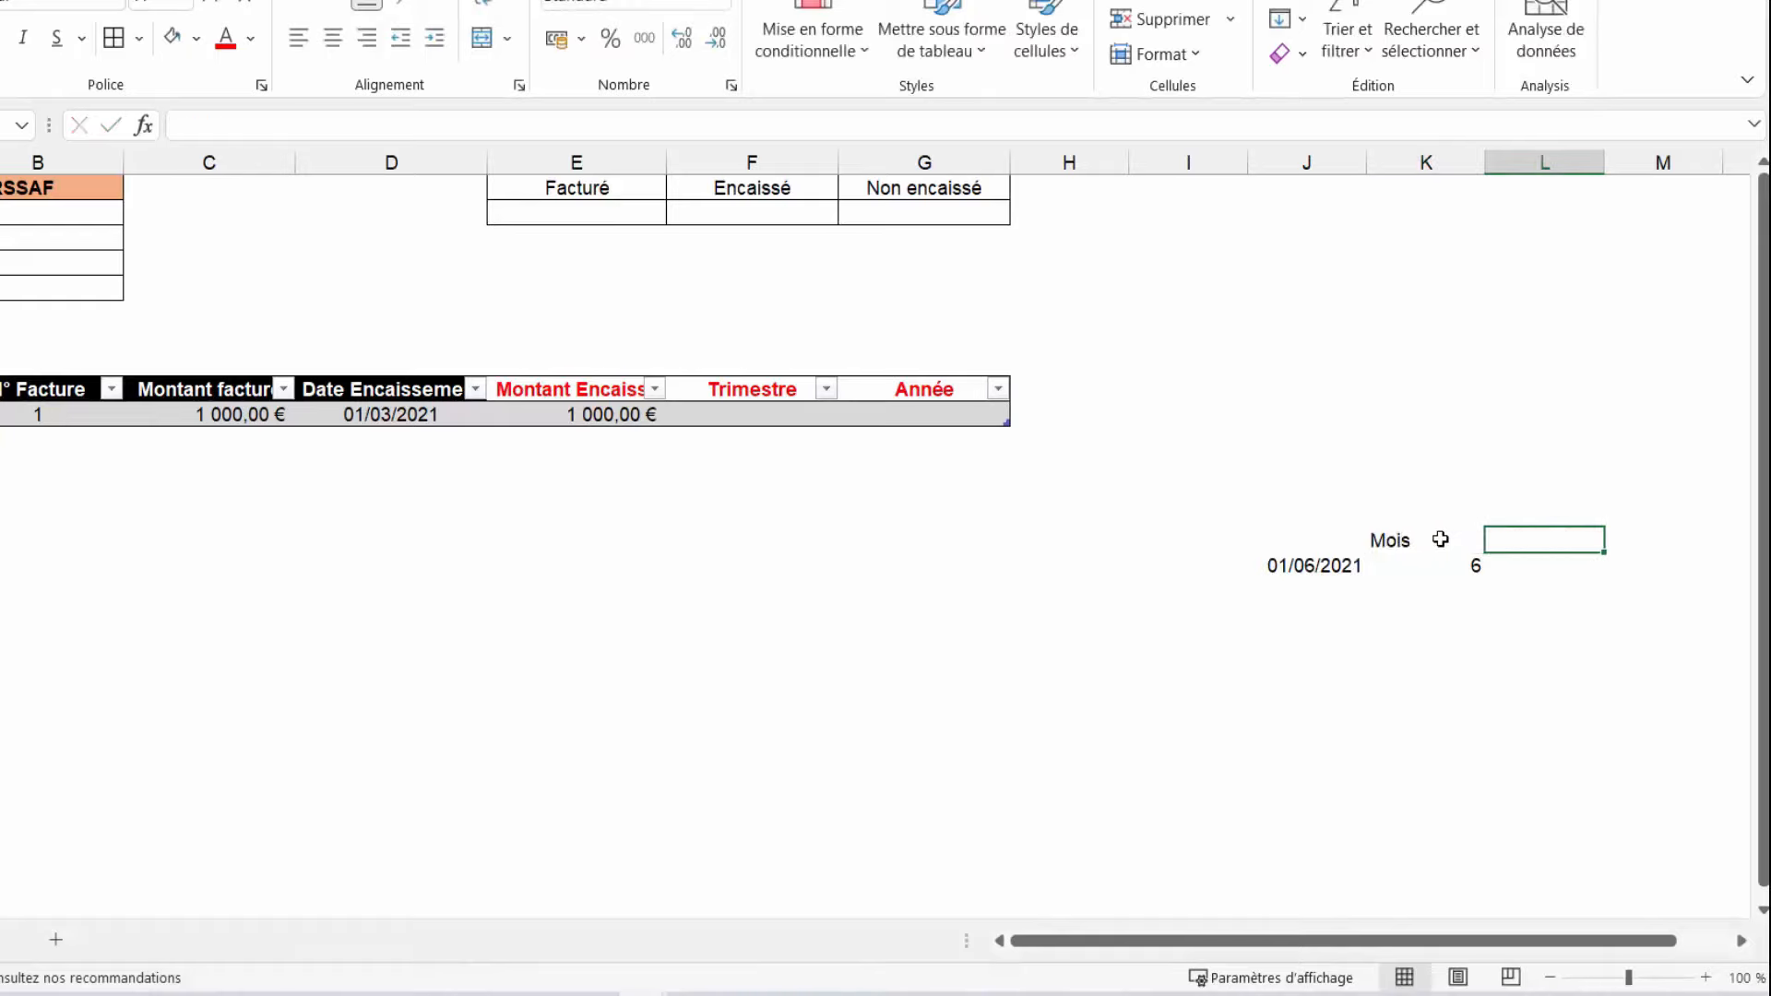
Divide the month number by 3 in L16 with the formula =K16/3
key("Down")
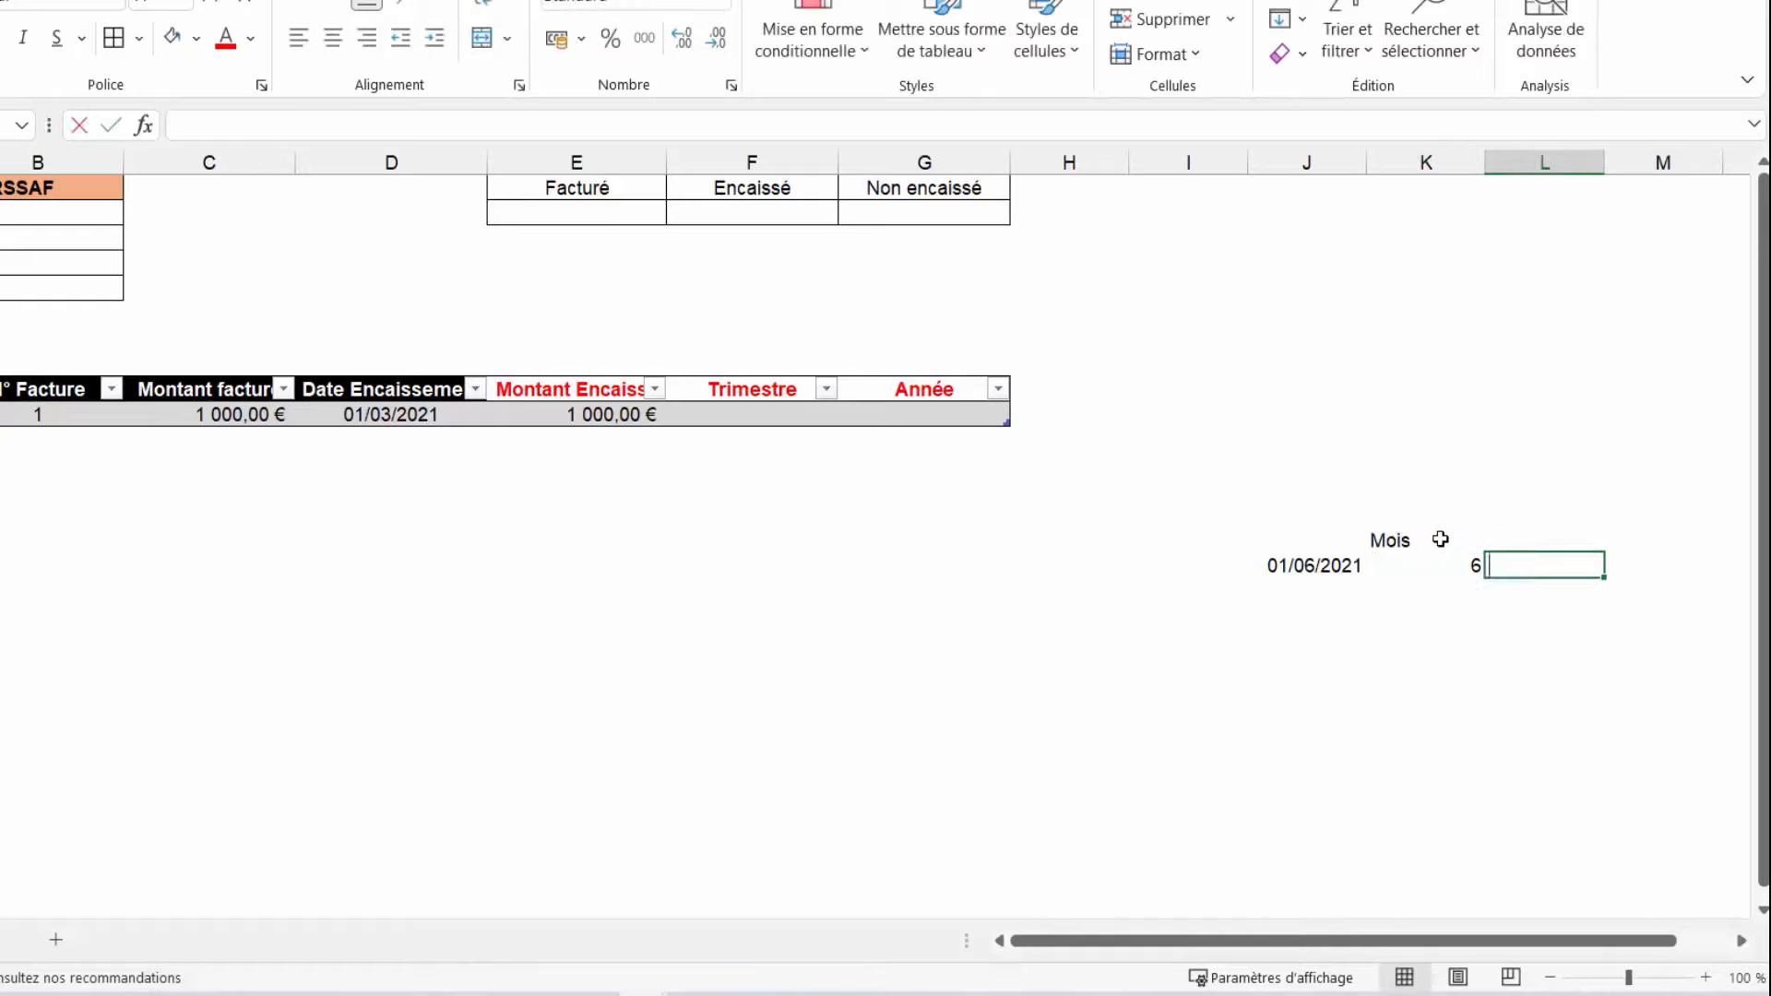
type("=")
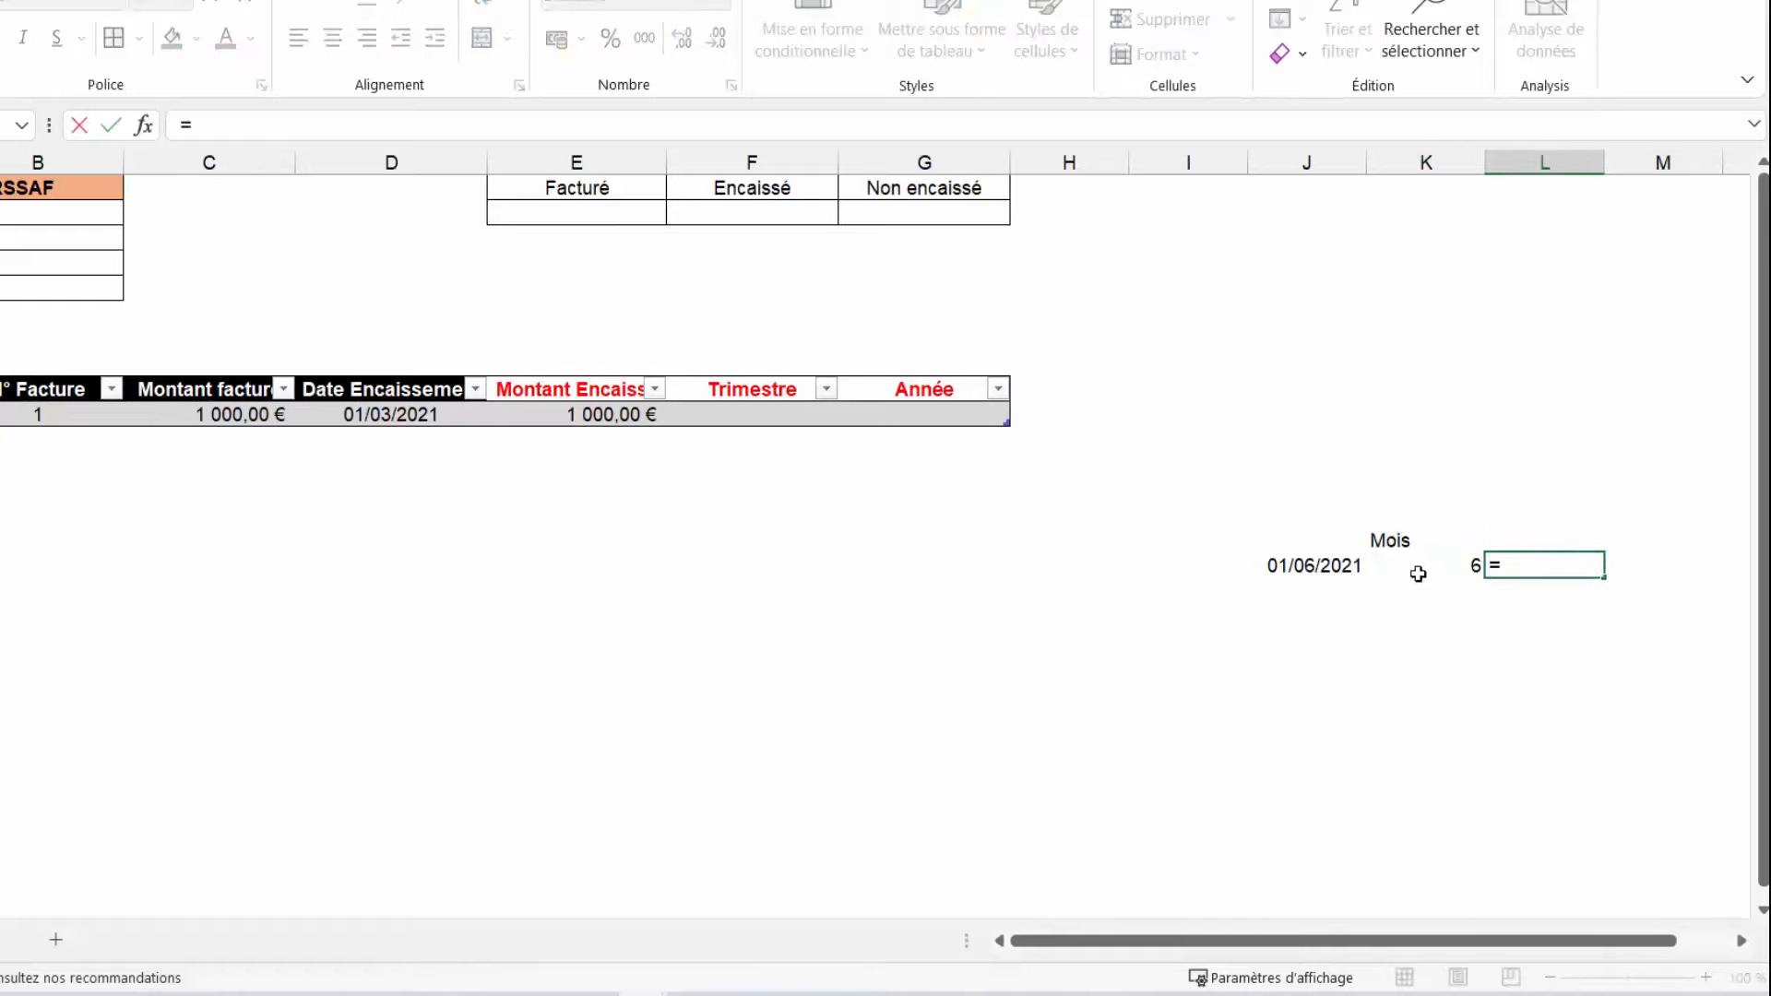
left_click(1418, 569)
type("/3")
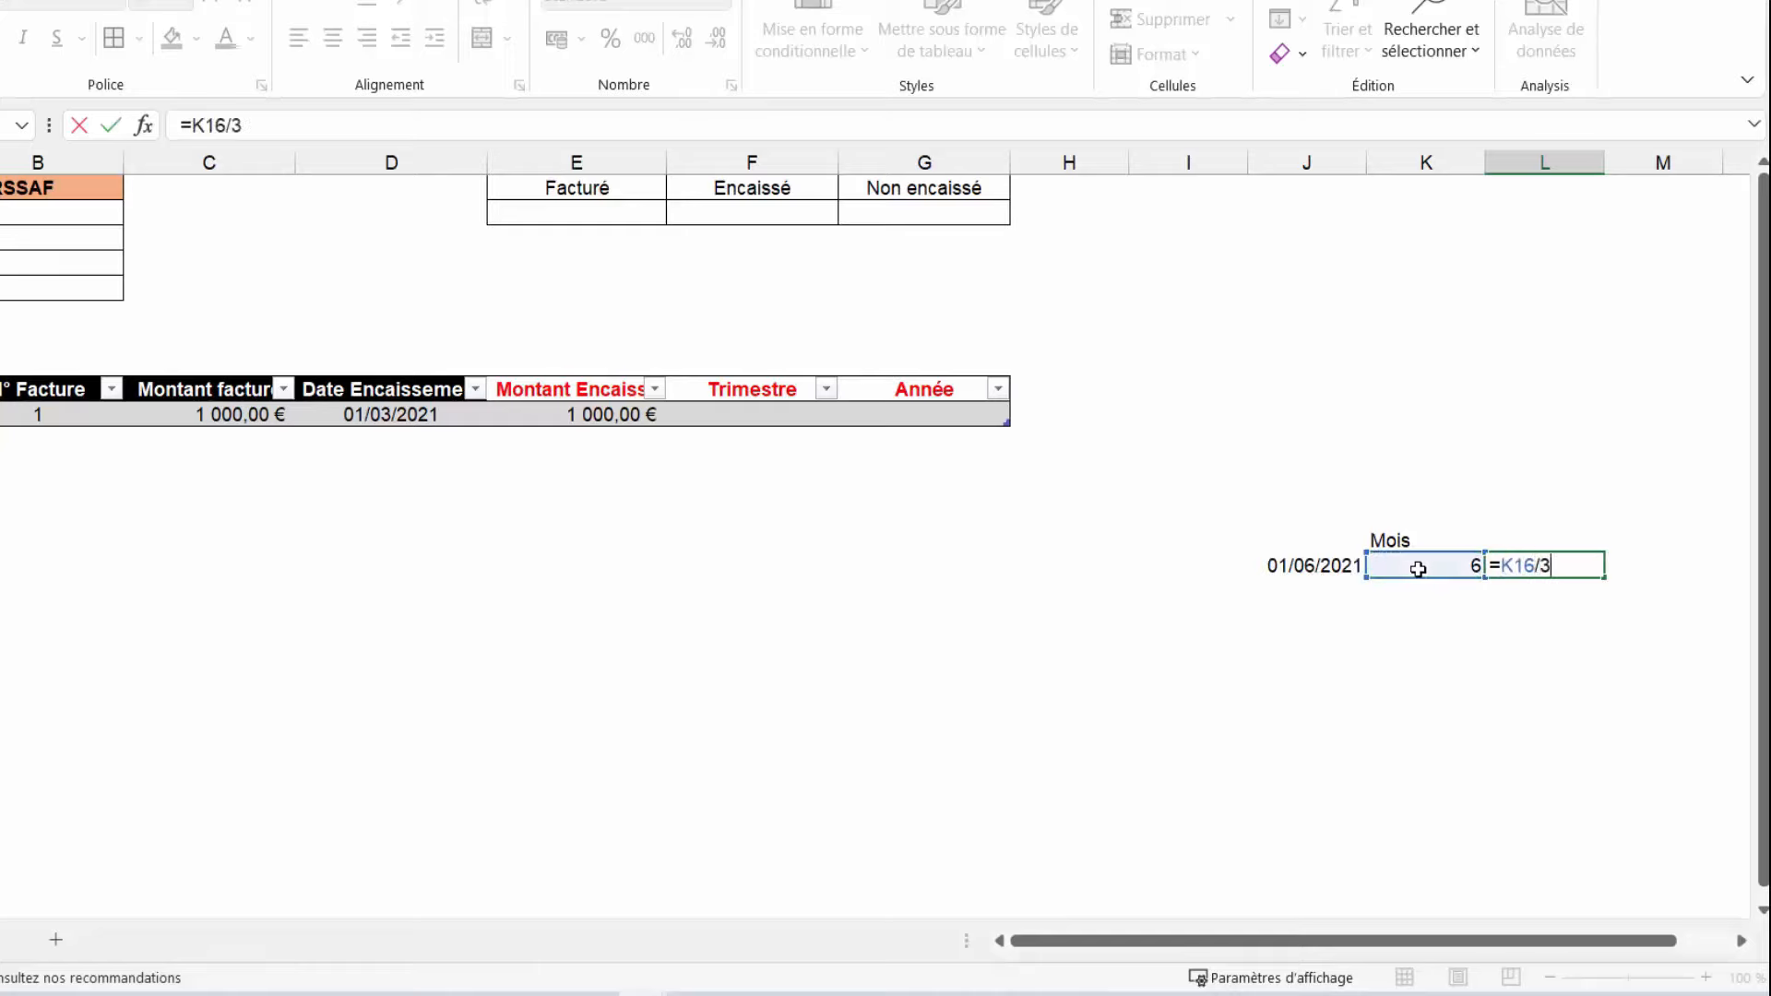
key("Return")
left_click(1590, 564)
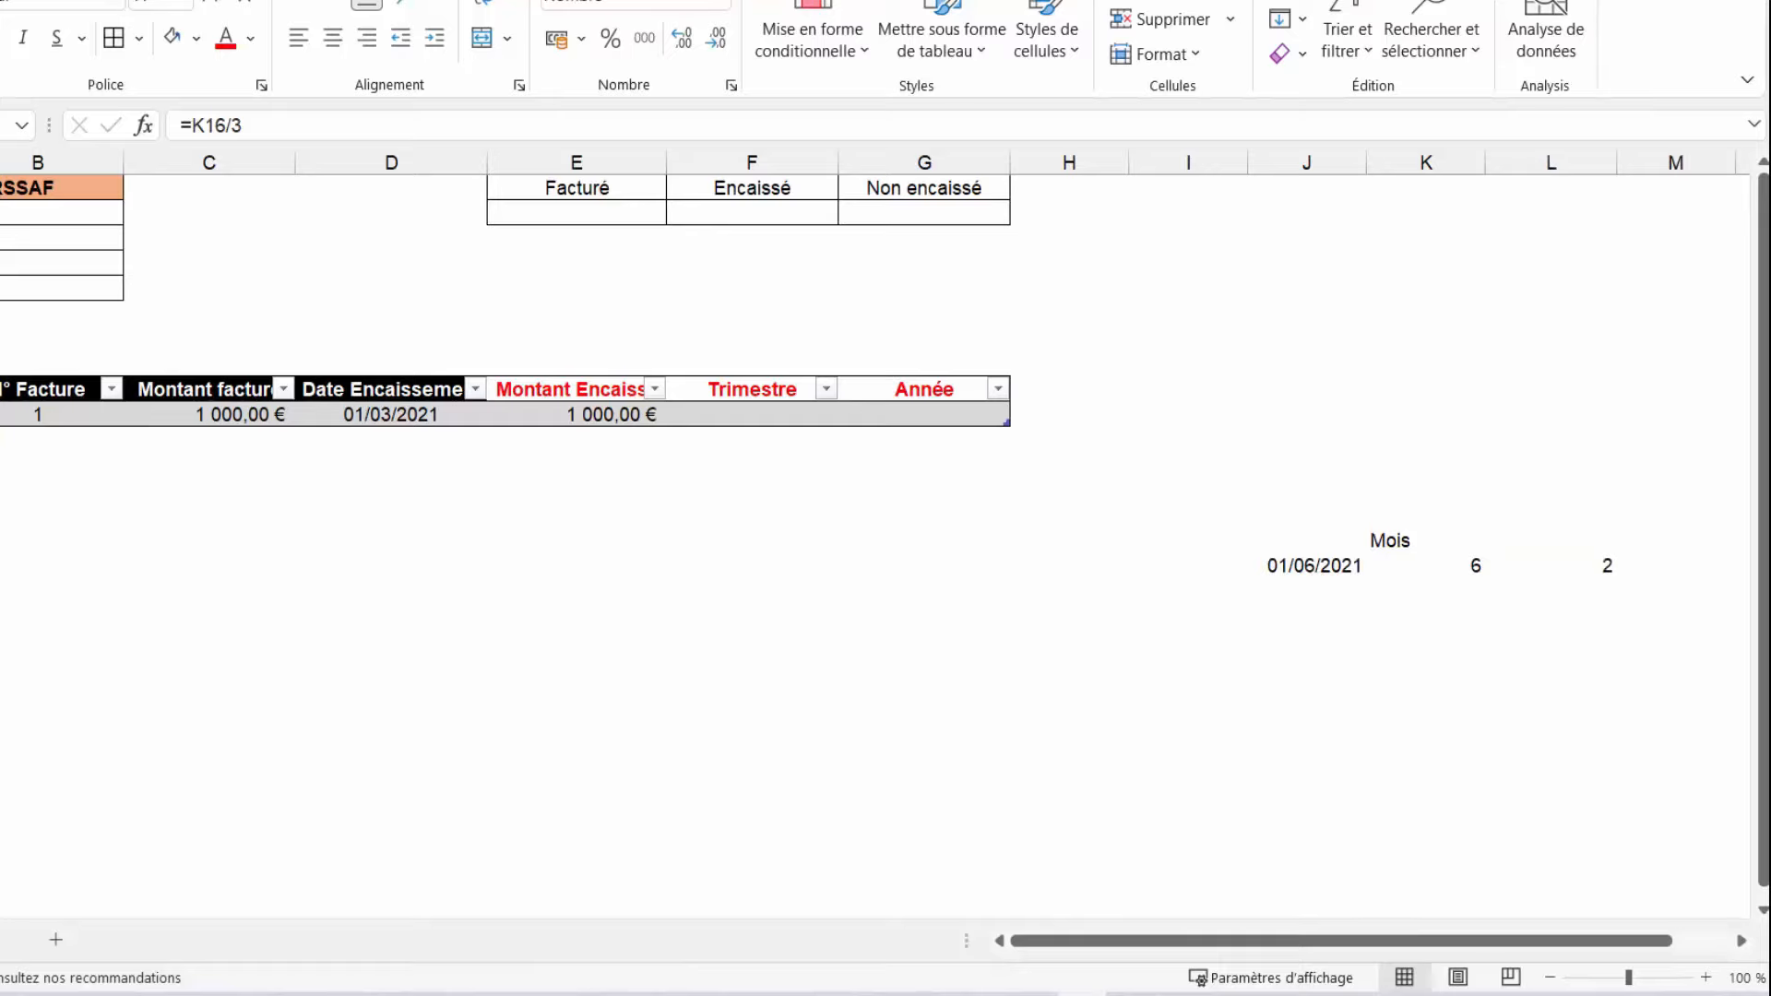
Change the sample date in J16 to 01/01/2021 to test the month and division formulas
left_click(1304, 565)
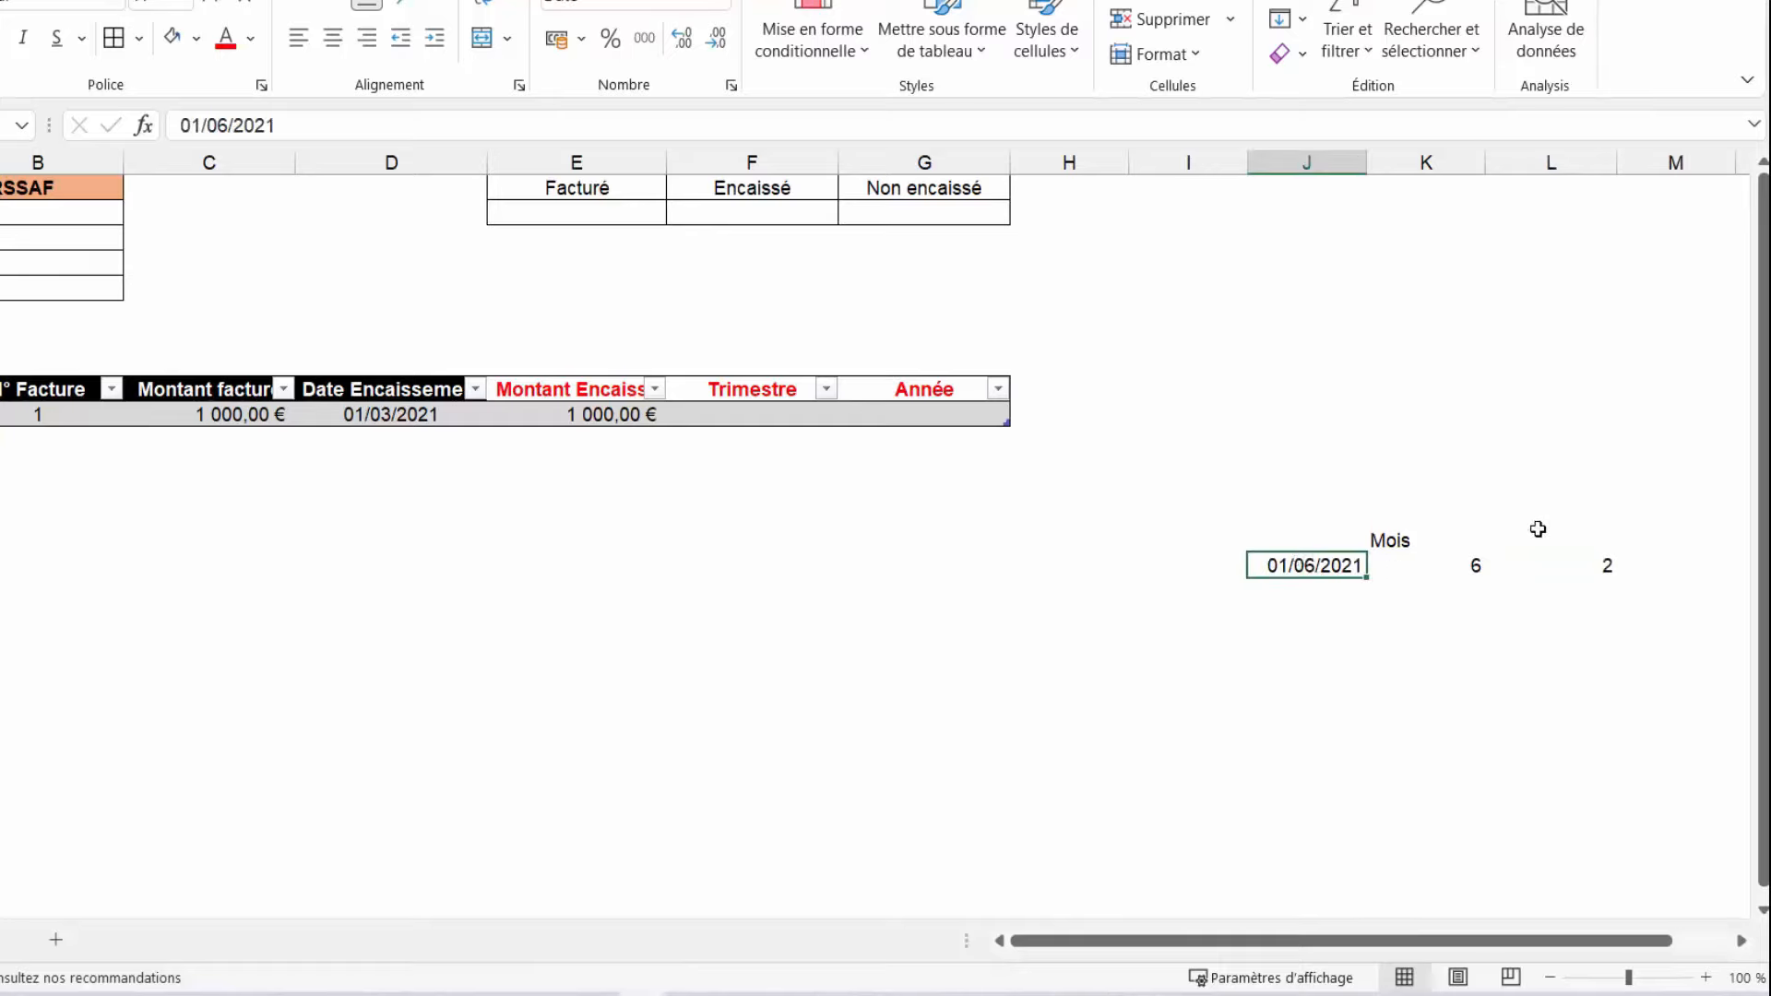
type("01/01/")
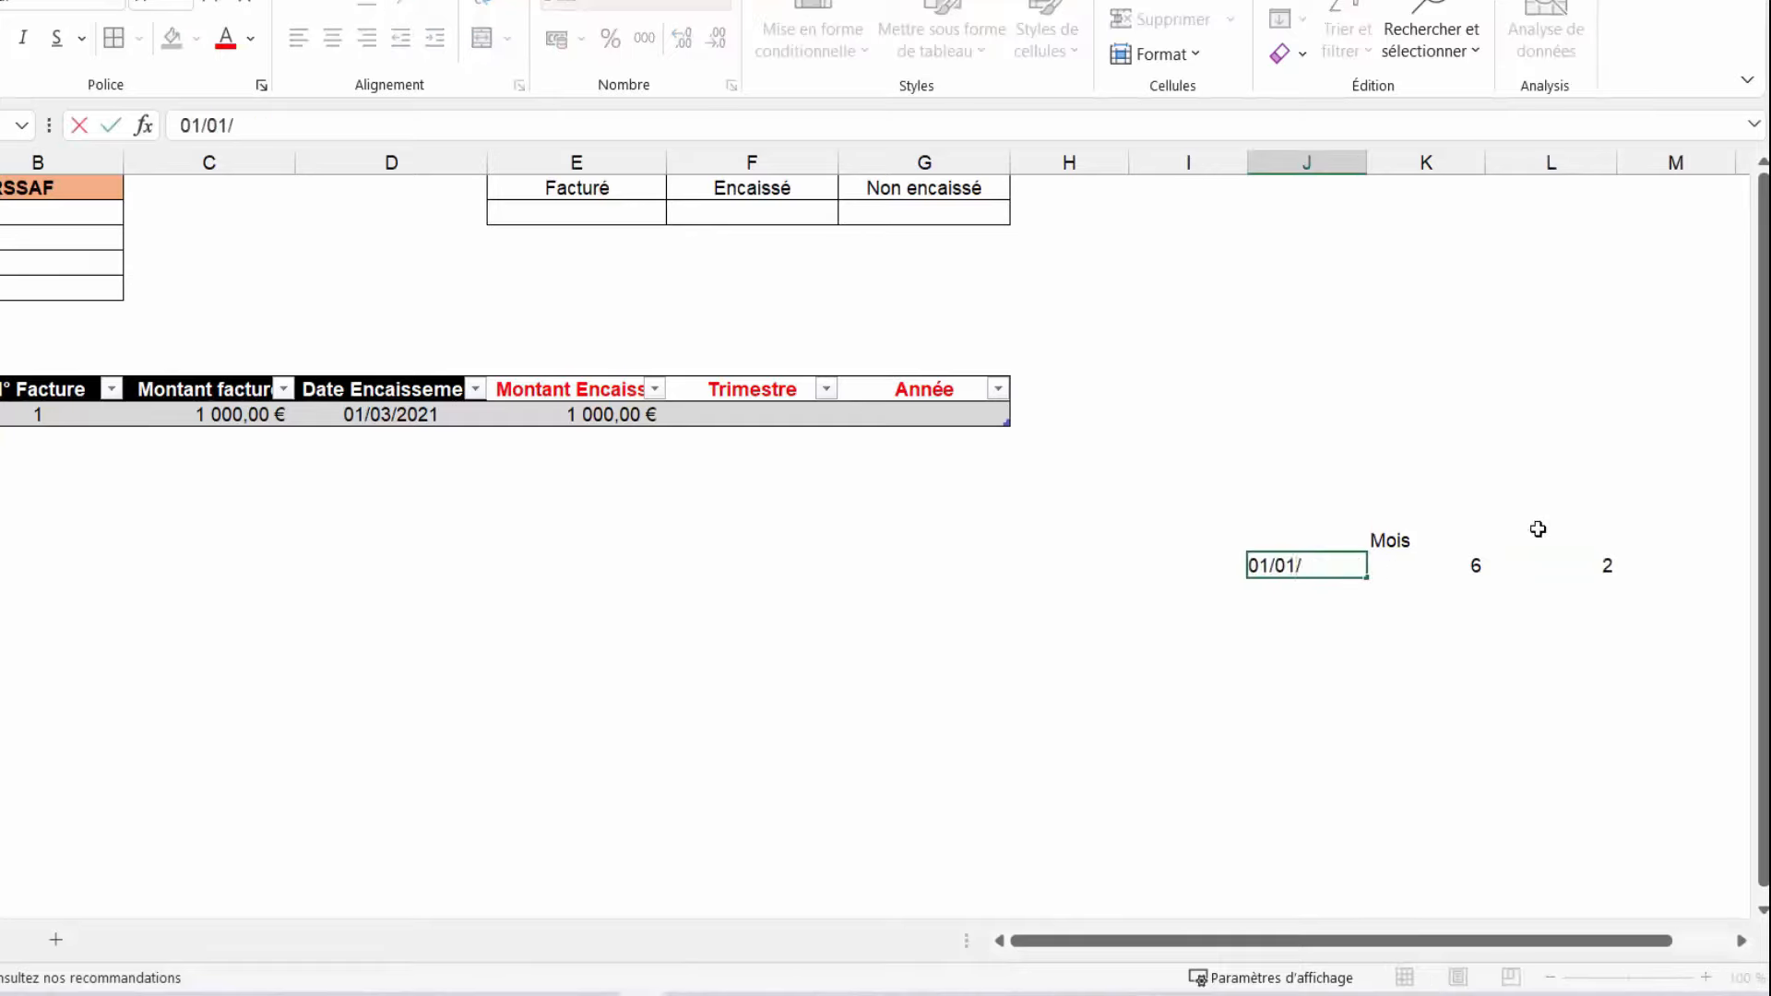
type("2021")
key("Tab")
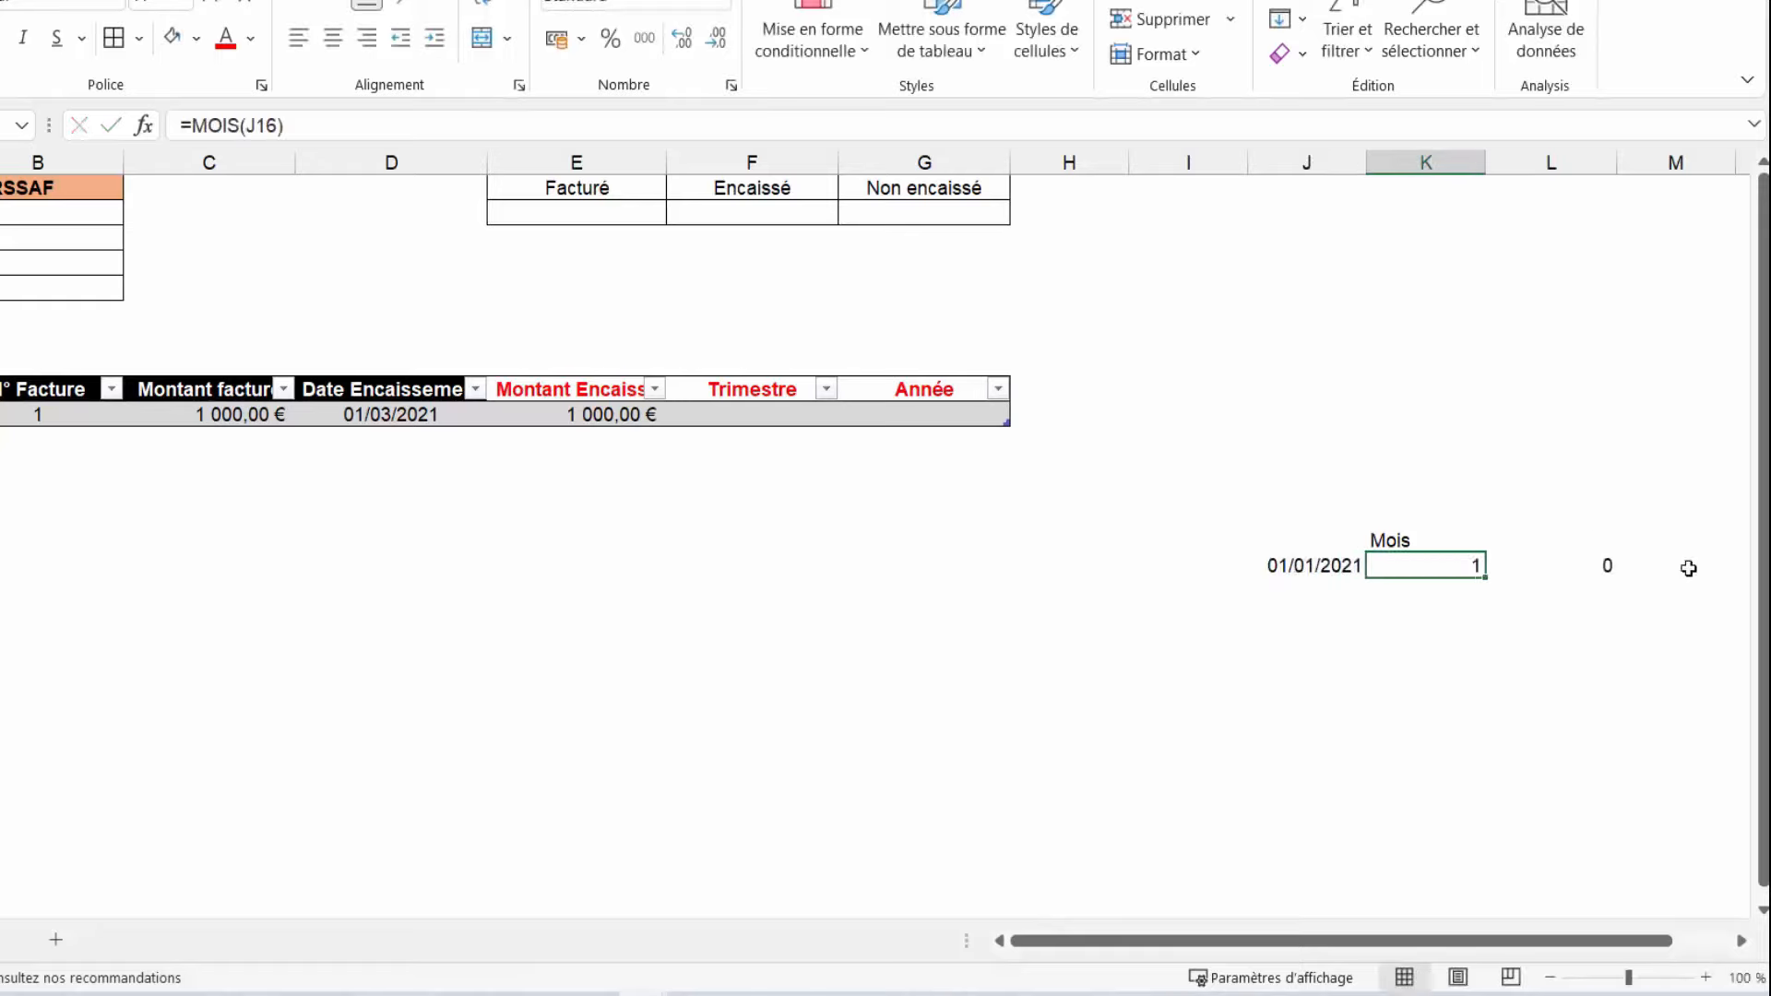
Show two decimal places for the month-divided-by-3 result in L16
left_click(1605, 565)
left_click(680, 39)
left_click(679, 39)
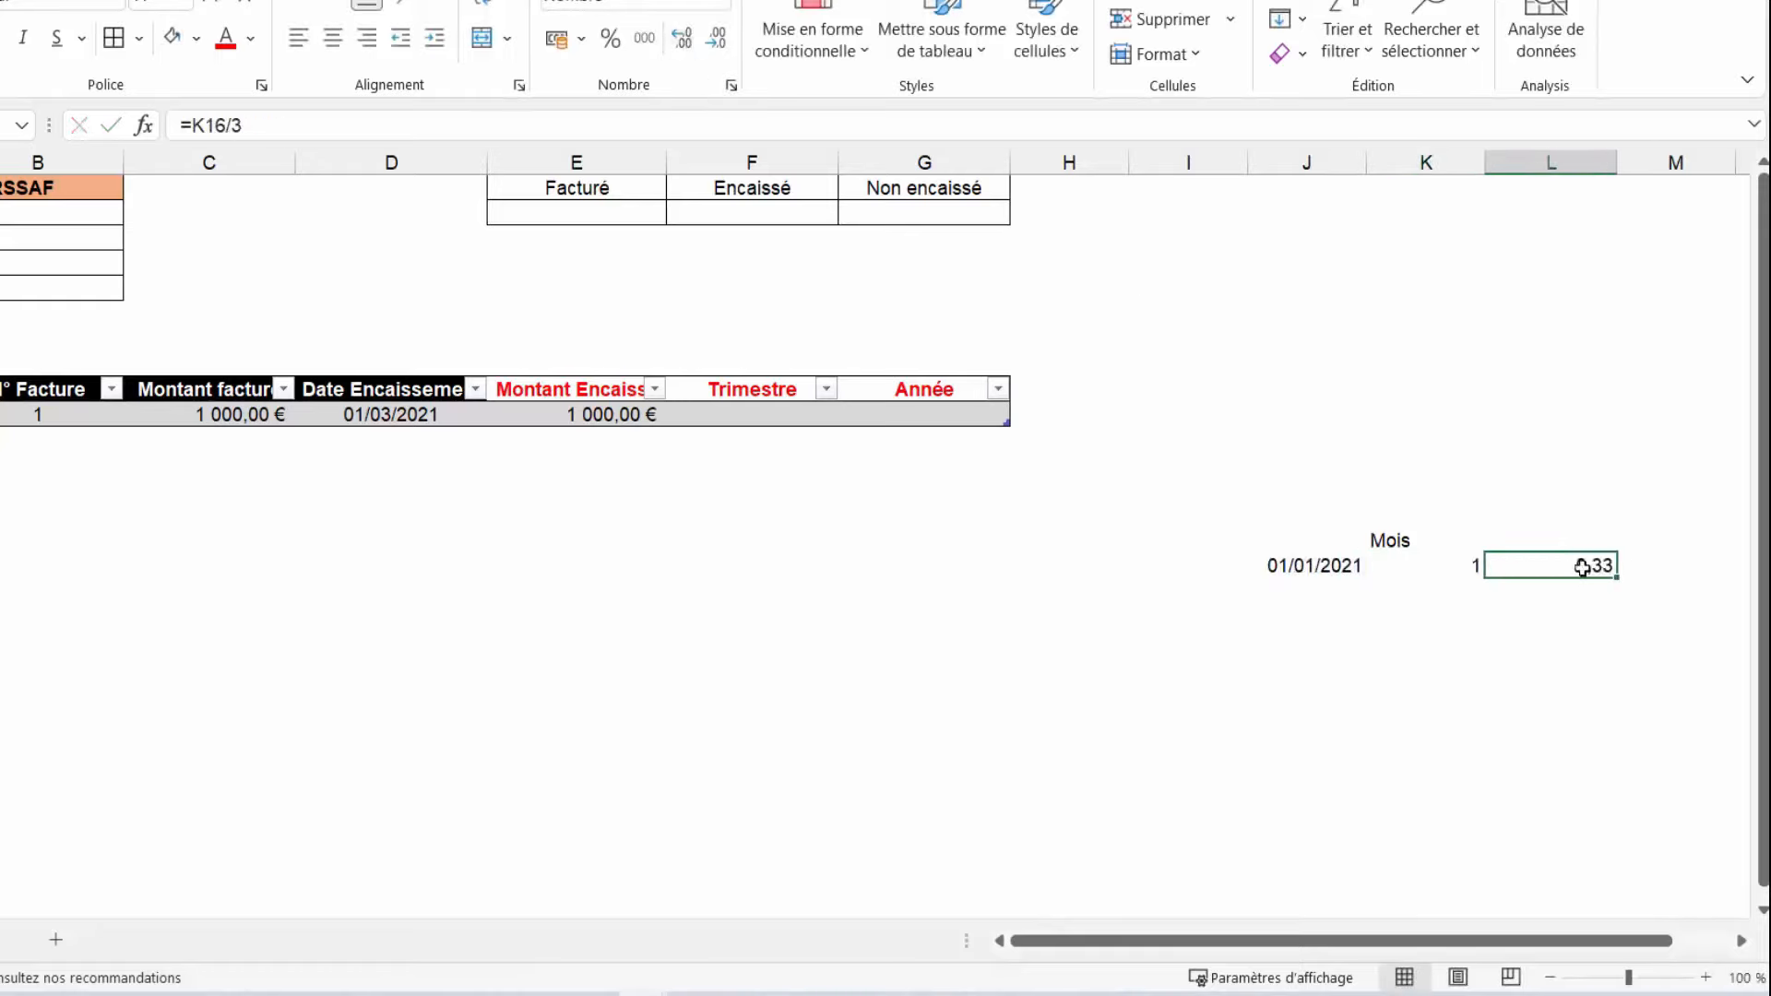
left_click(1082, 994)
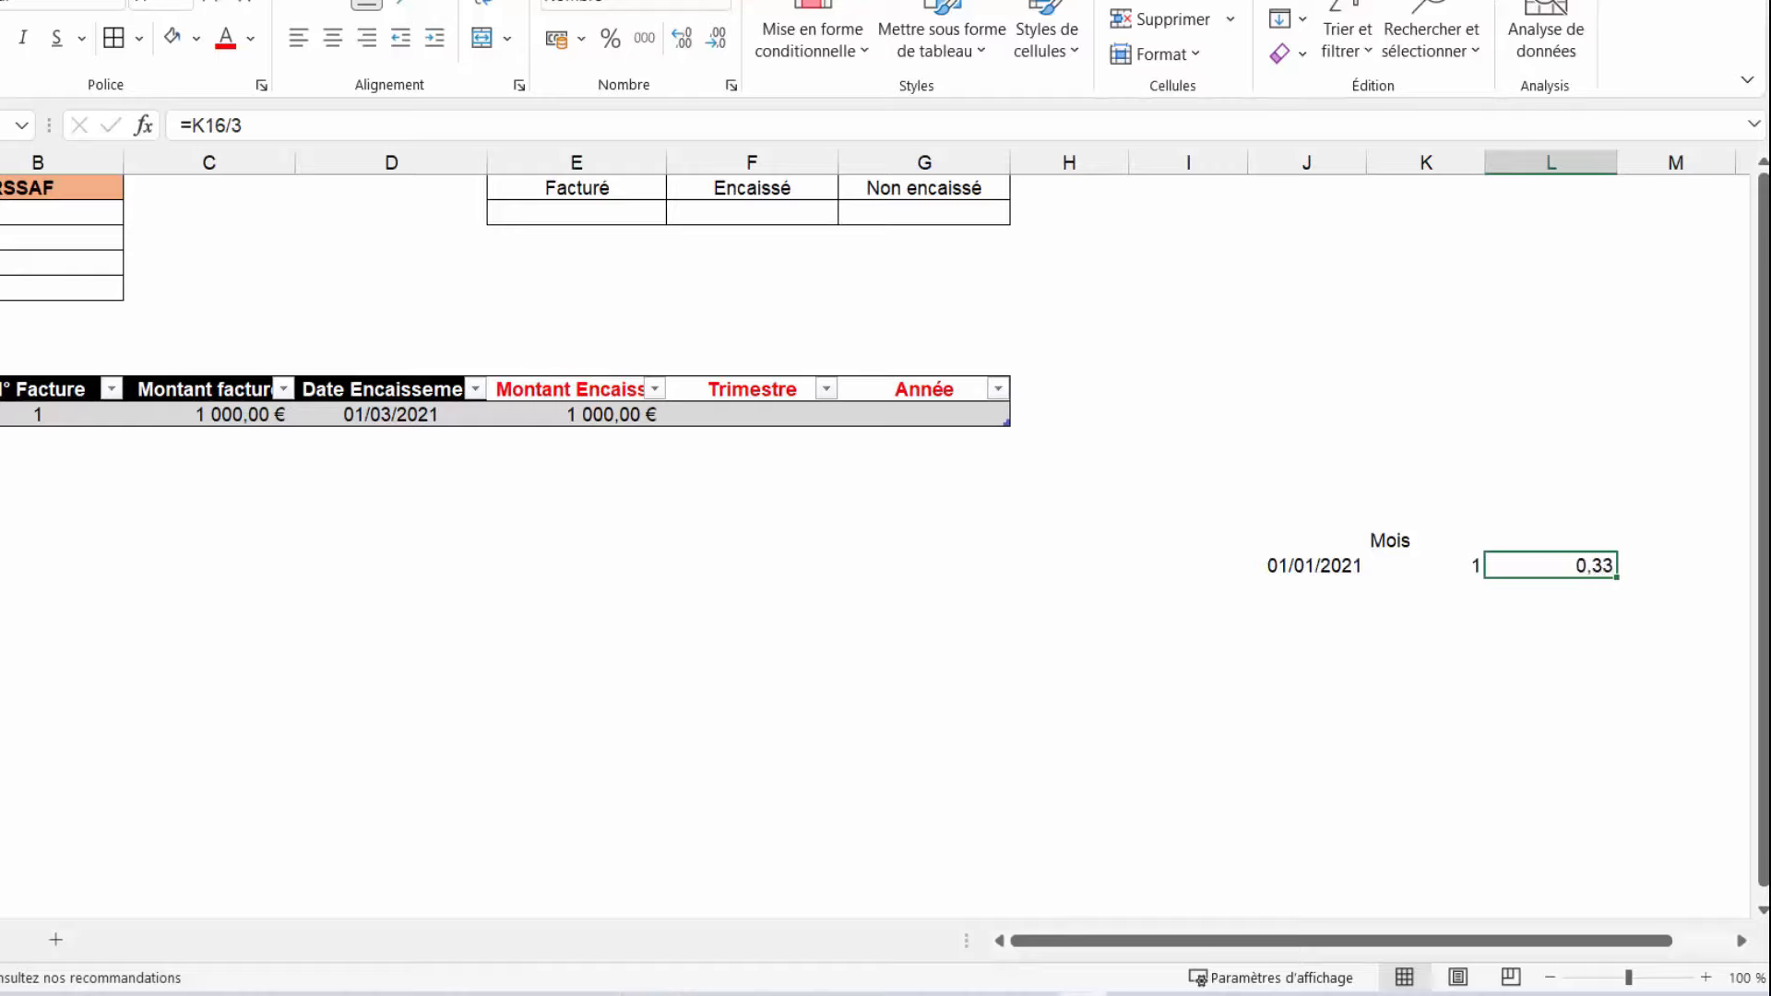
Round the value of L16 up to a whole number in M16 with the formula =ARRONDI.SUP(L16;0)
left_click(1740, 940)
left_click(1496, 565)
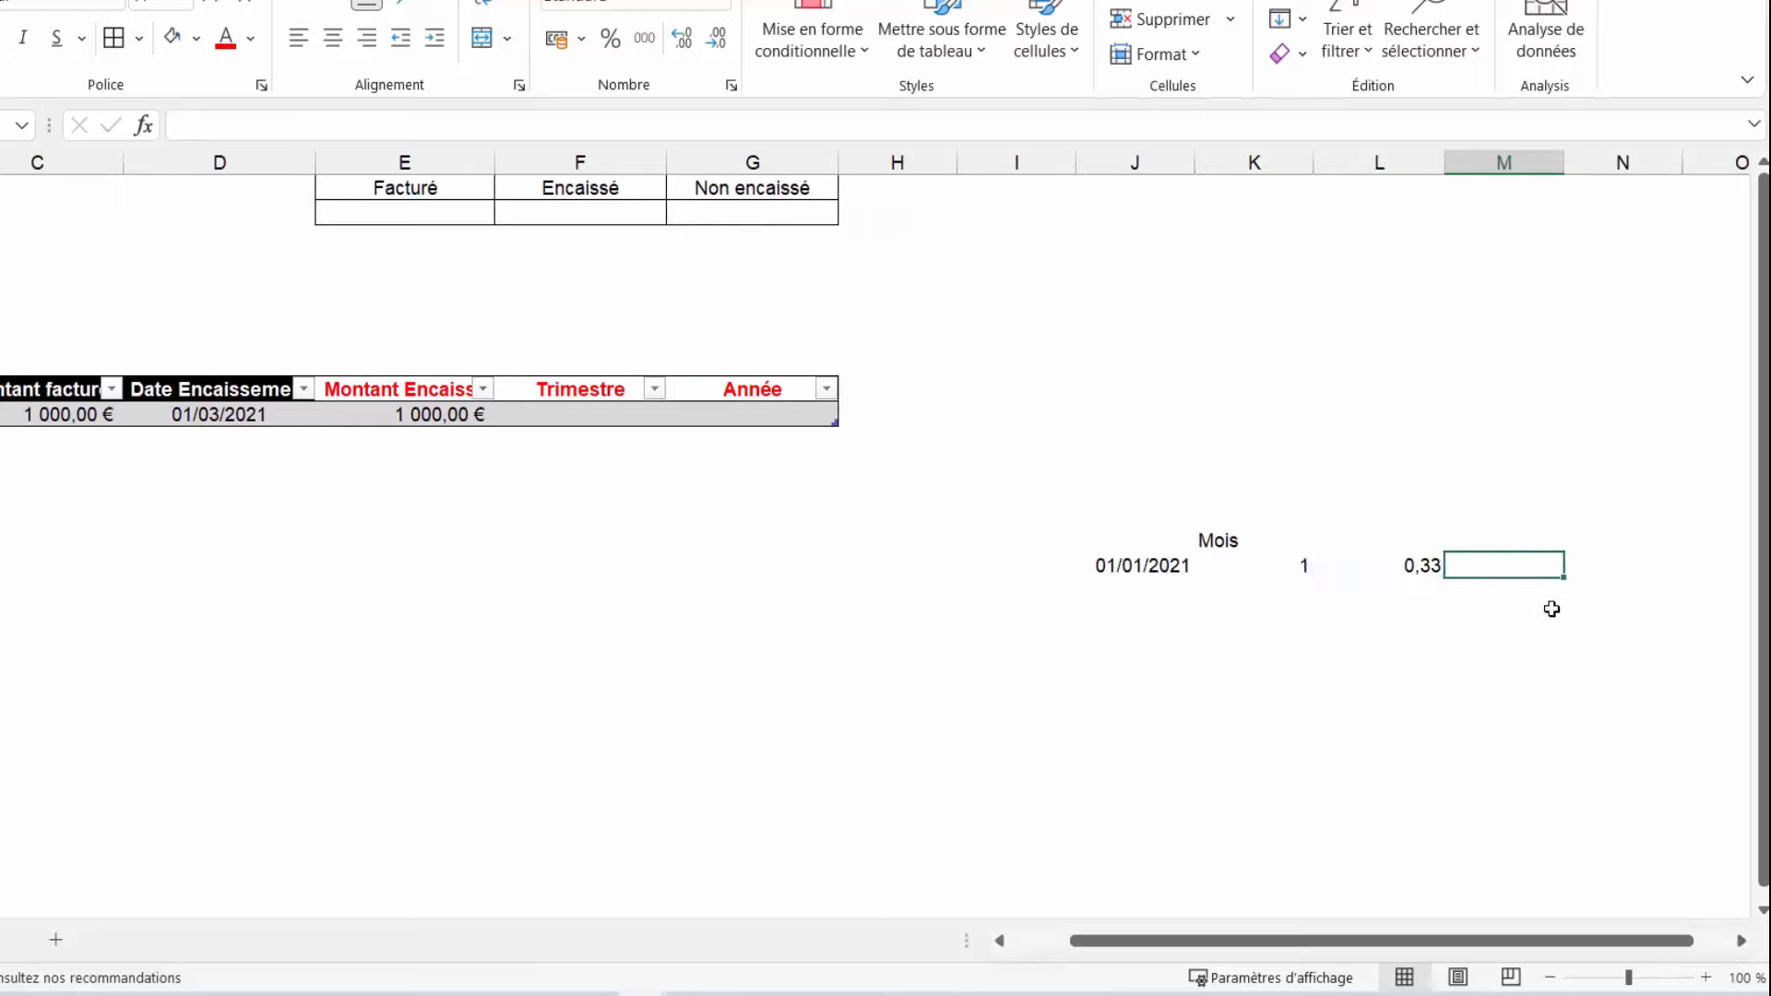
type("=arrondi")
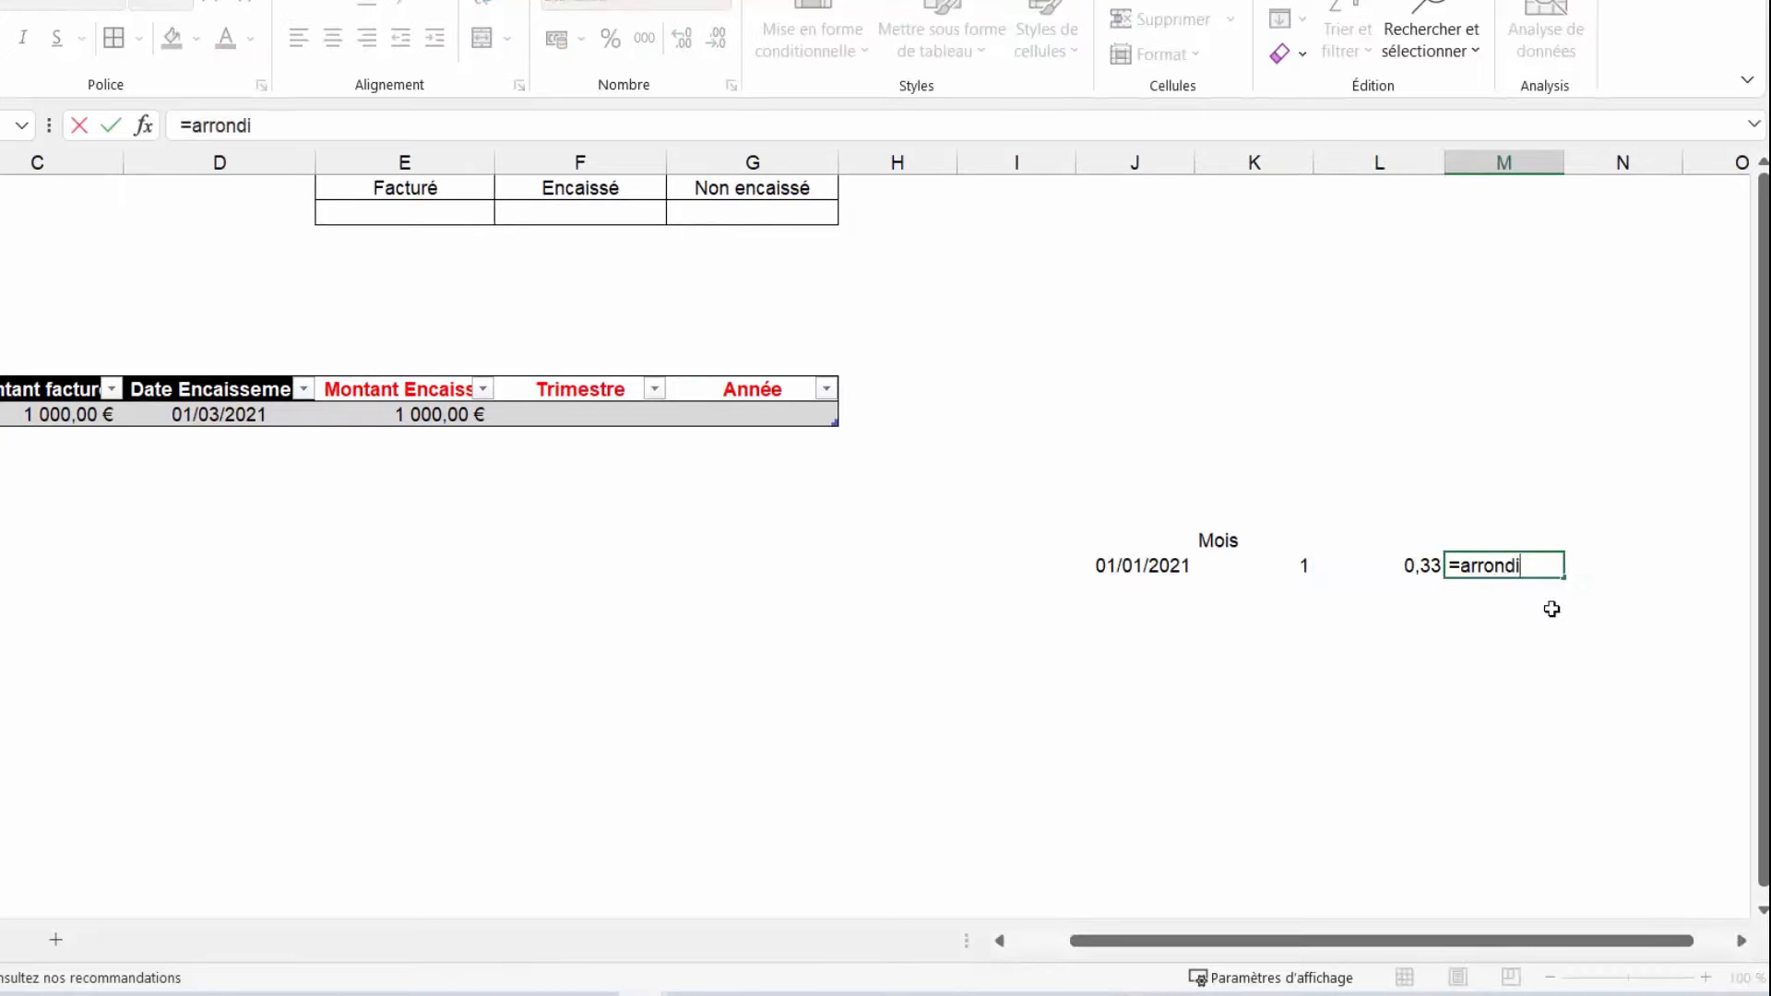
type(".")
key("BackSpace")
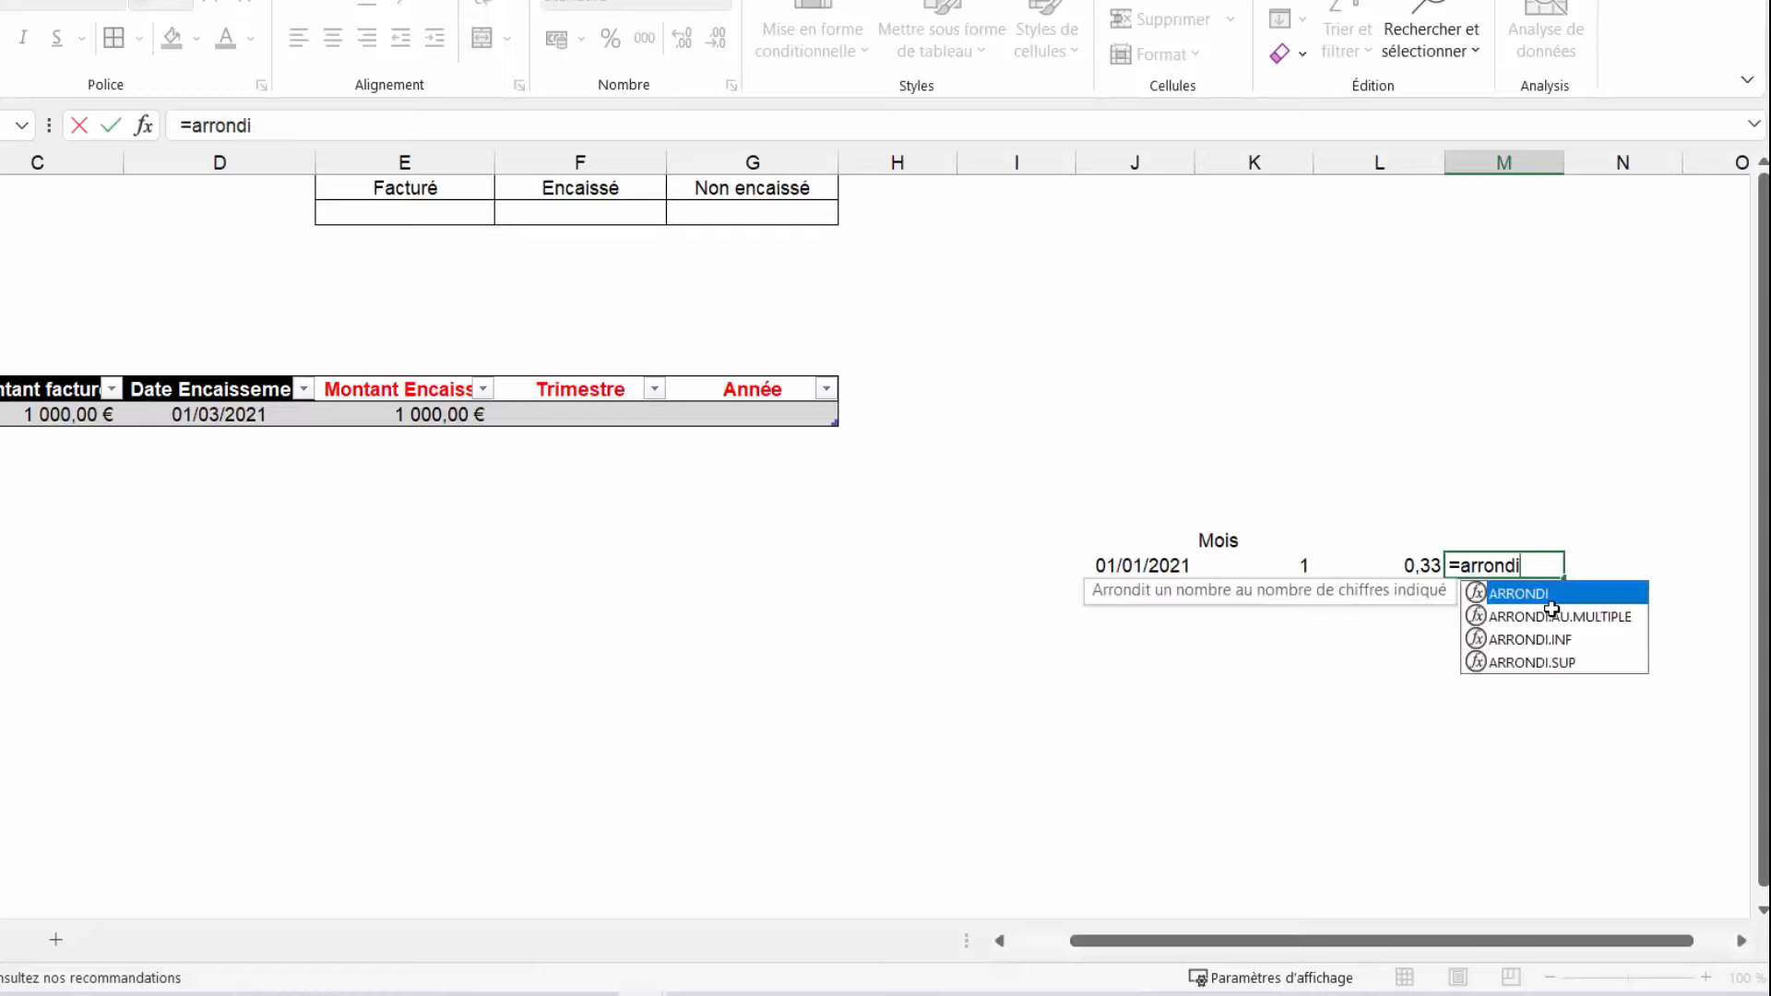
double_click(1547, 664)
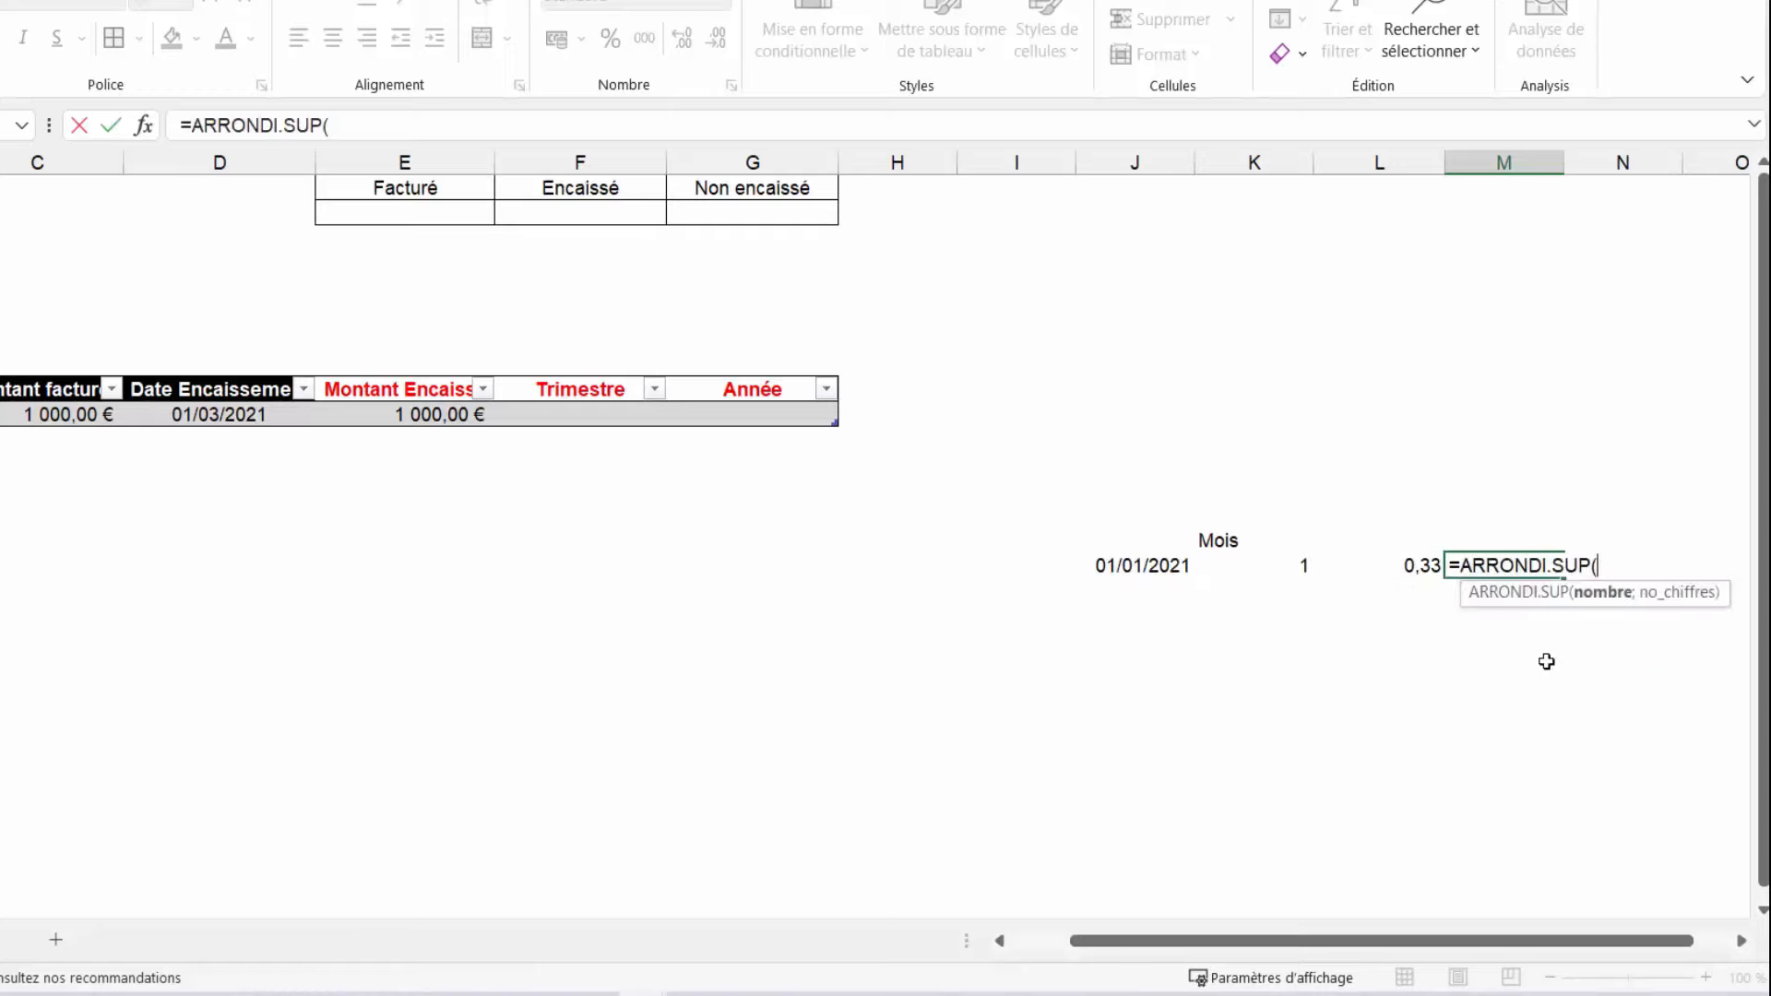
left_click(1412, 566)
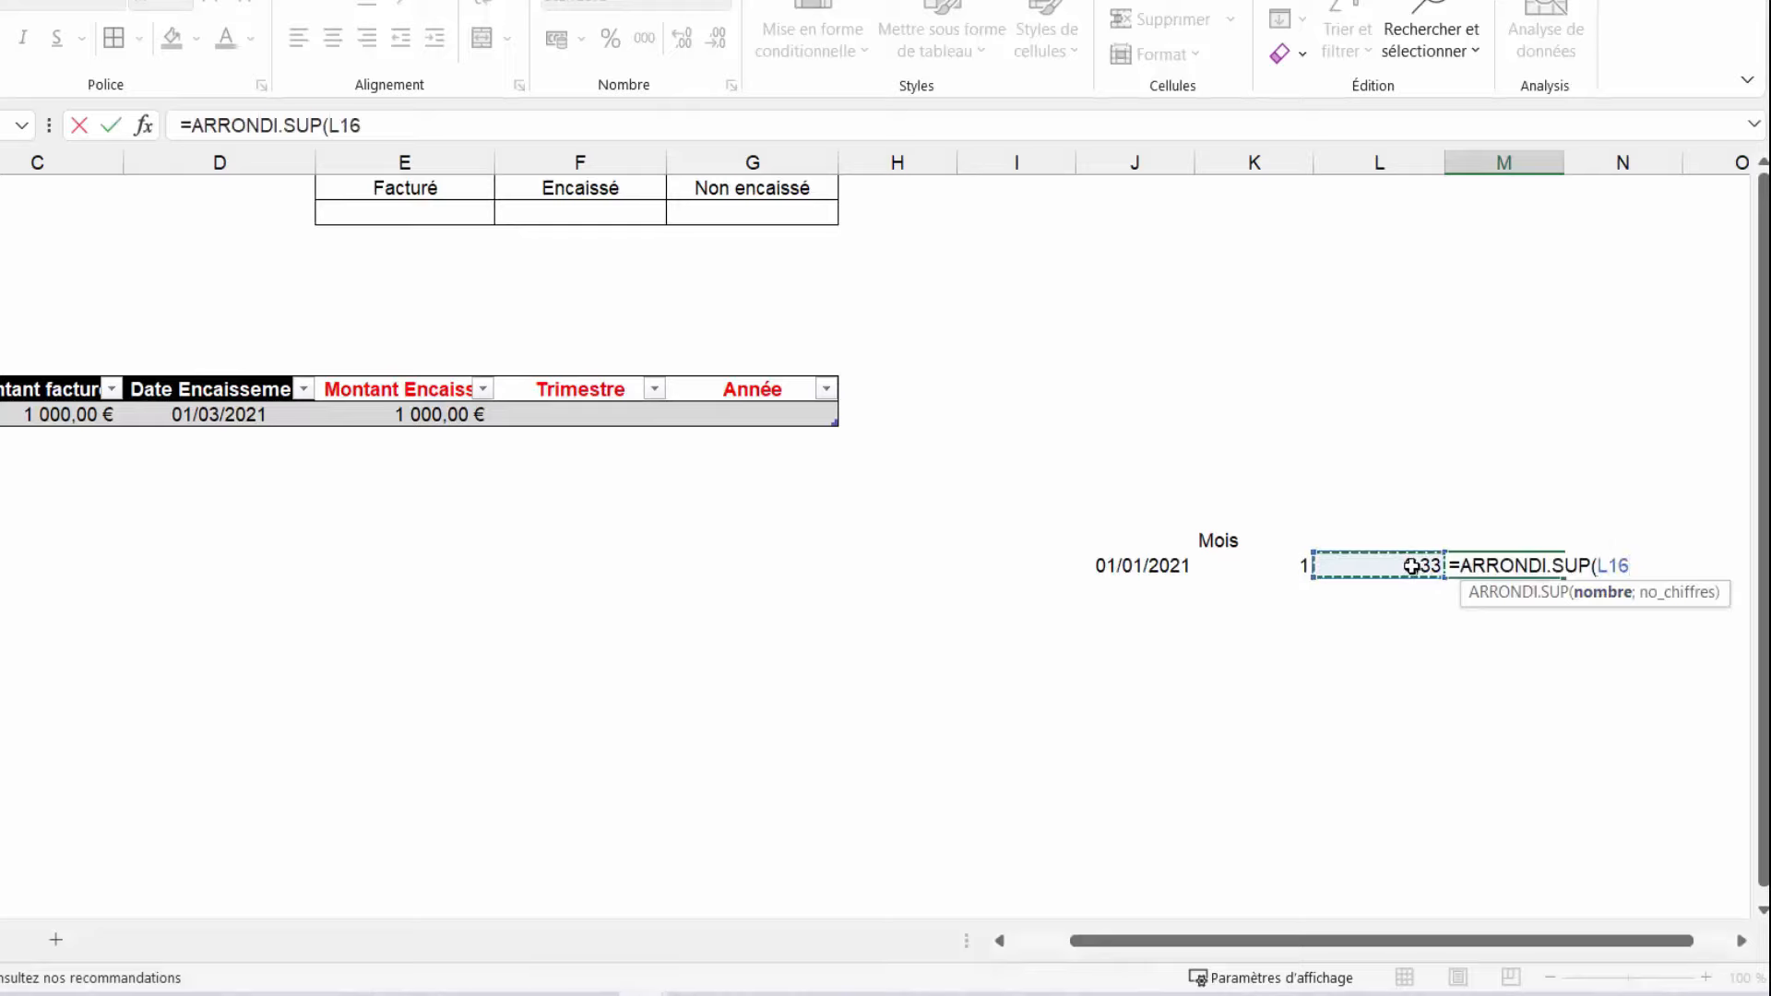
type(";")
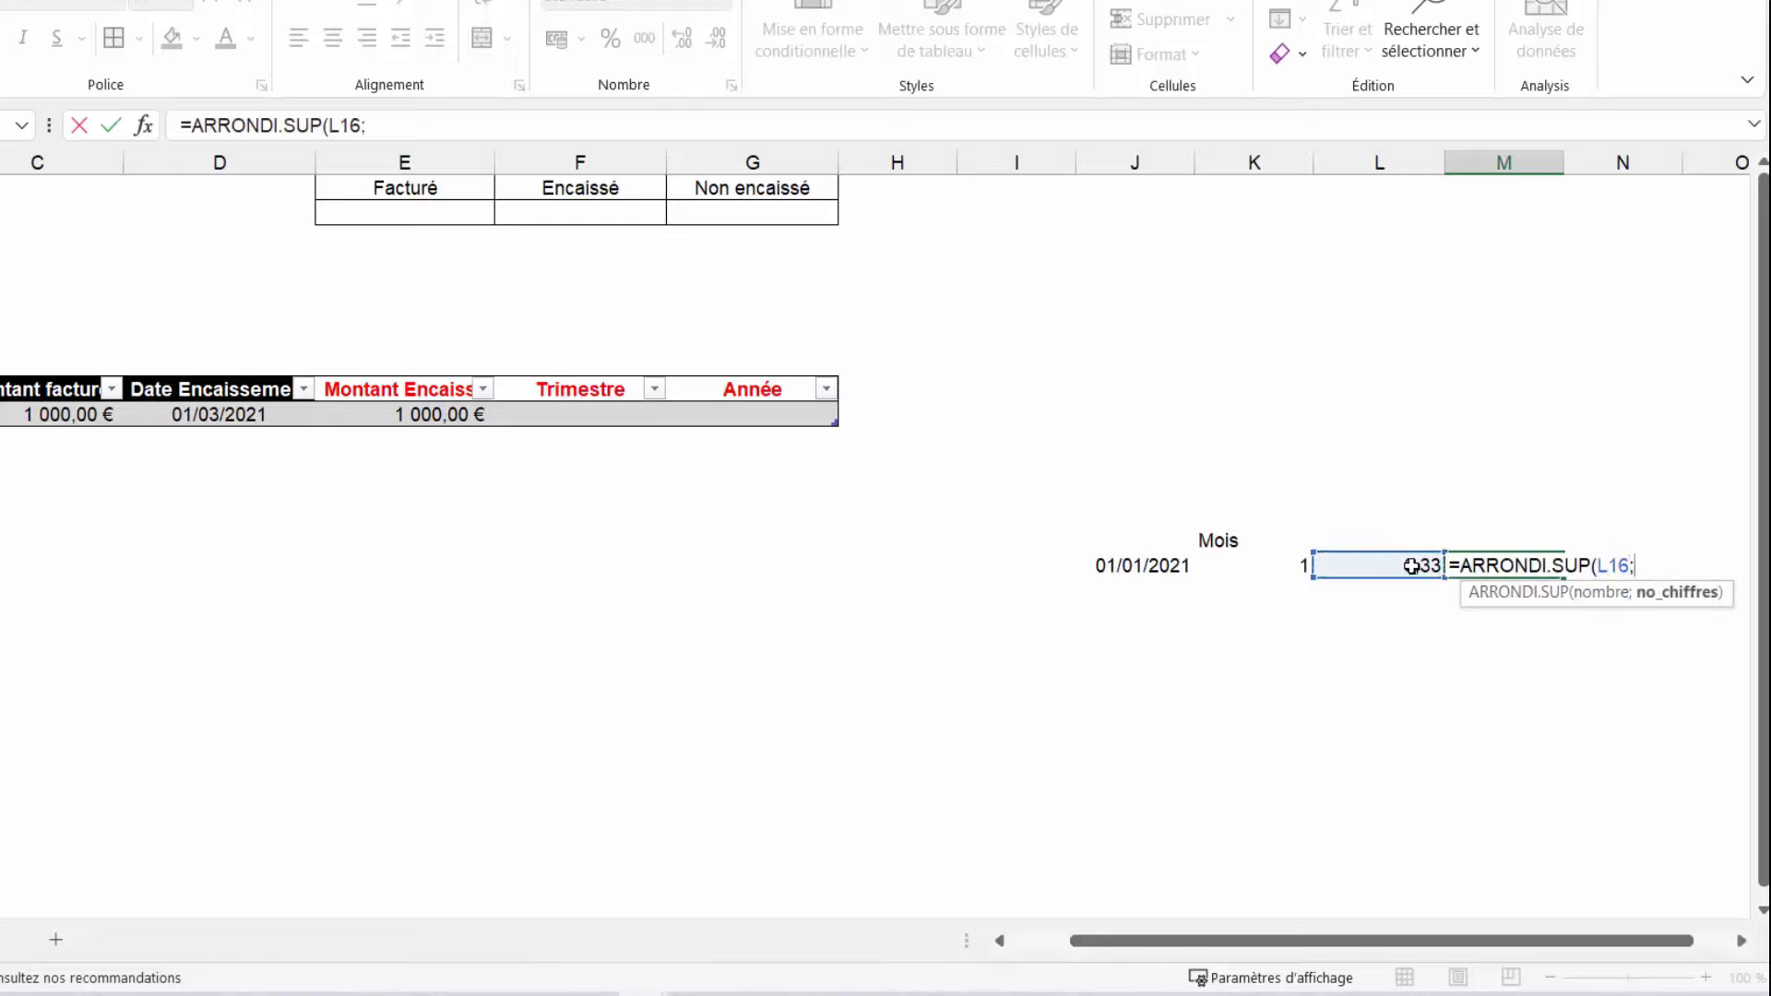
type("0)")
key("Return")
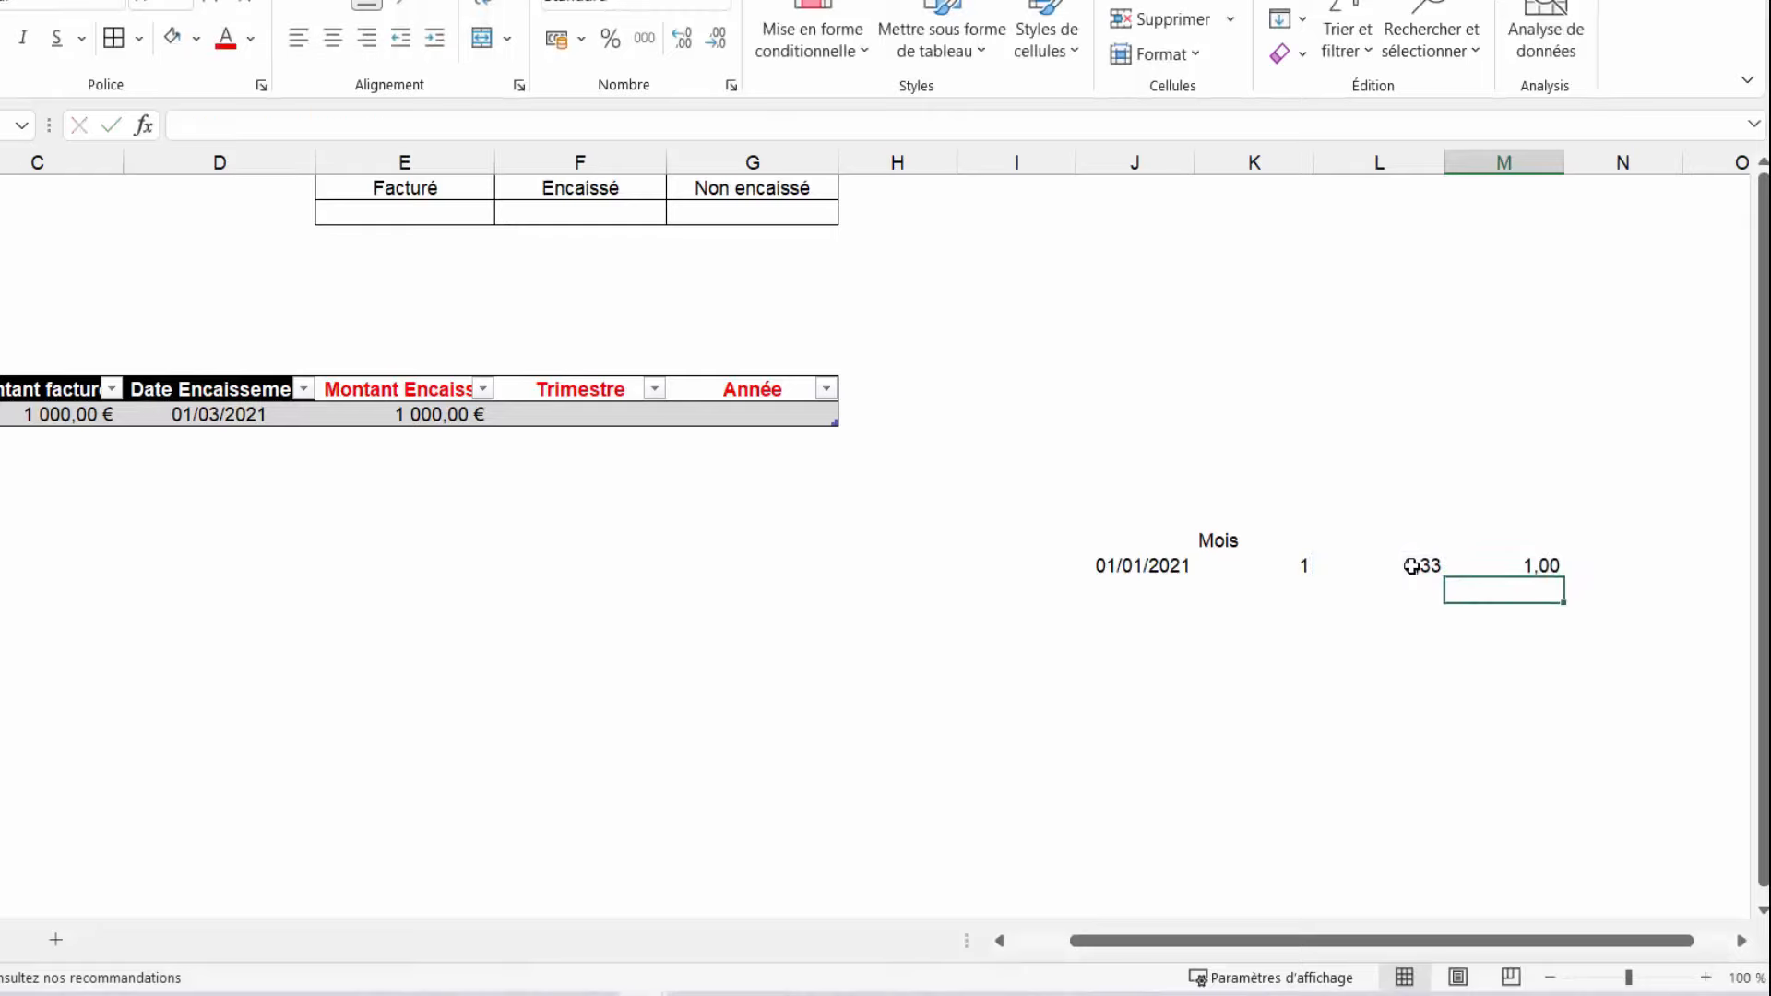
Remove the two decimal places from the rounded result in M16
key("Up")
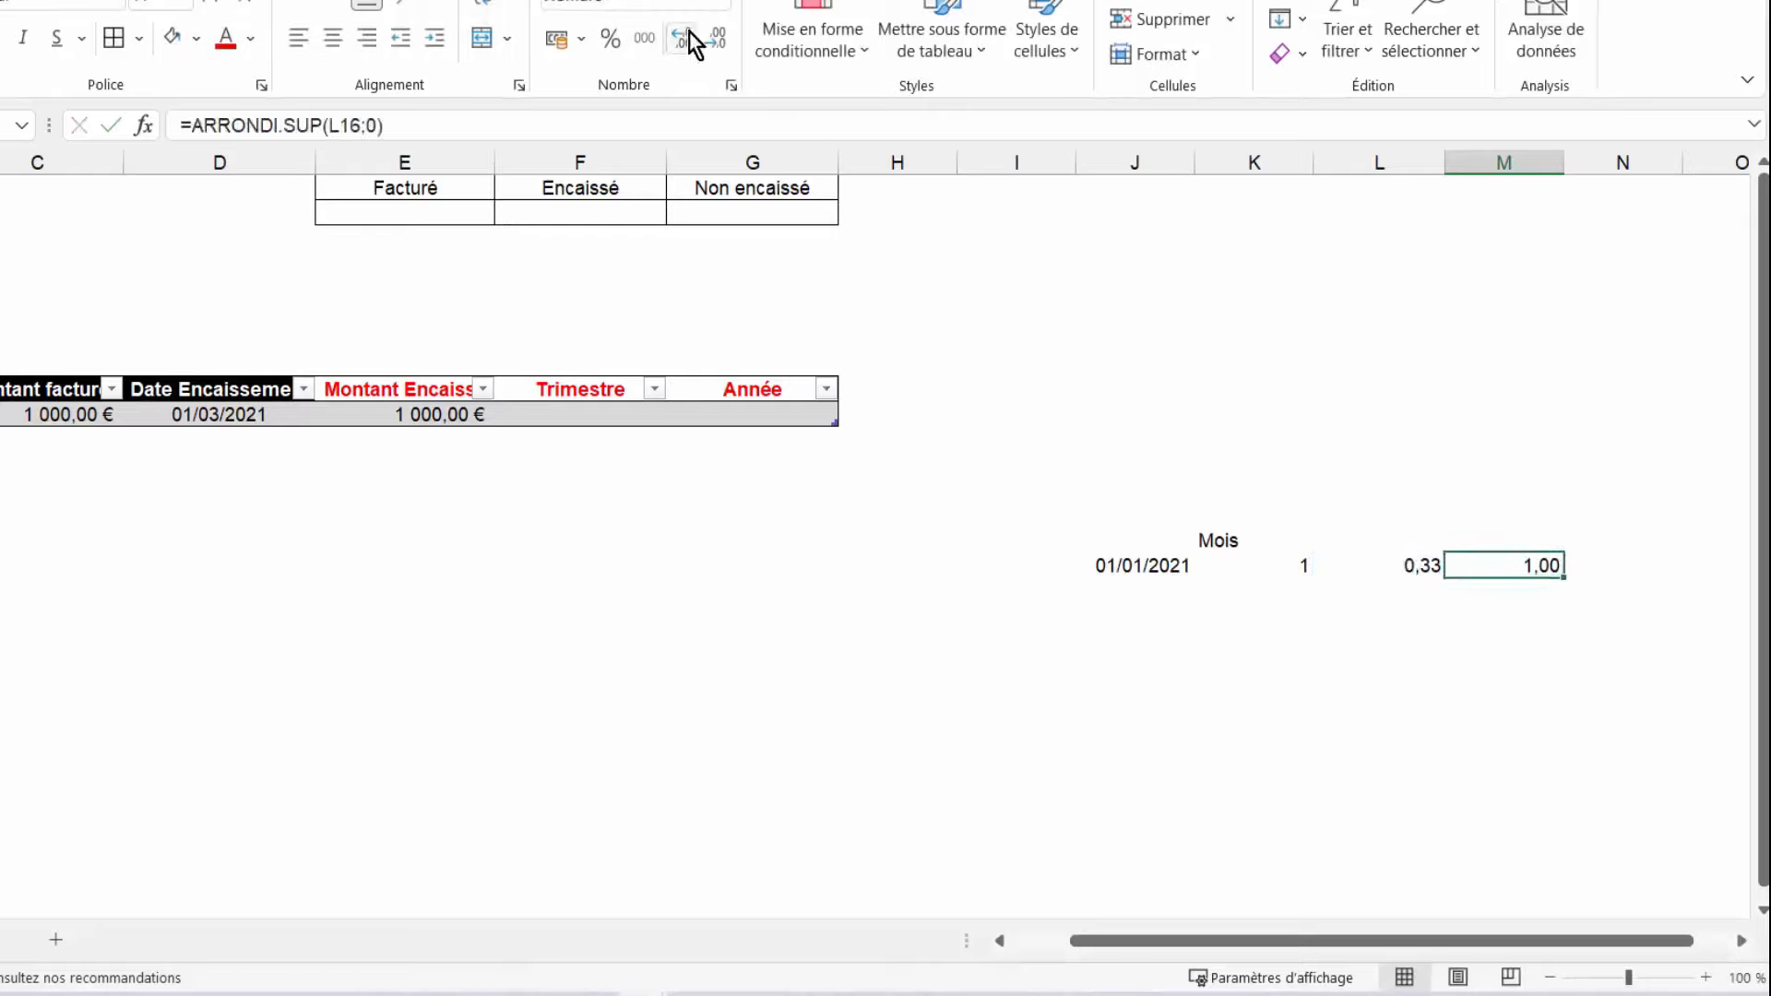
left_click(717, 47)
left_click(717, 46)
Change the sample date in J16 to 30/06/2021 and check the rounded quarter in M16
left_click(1134, 566)
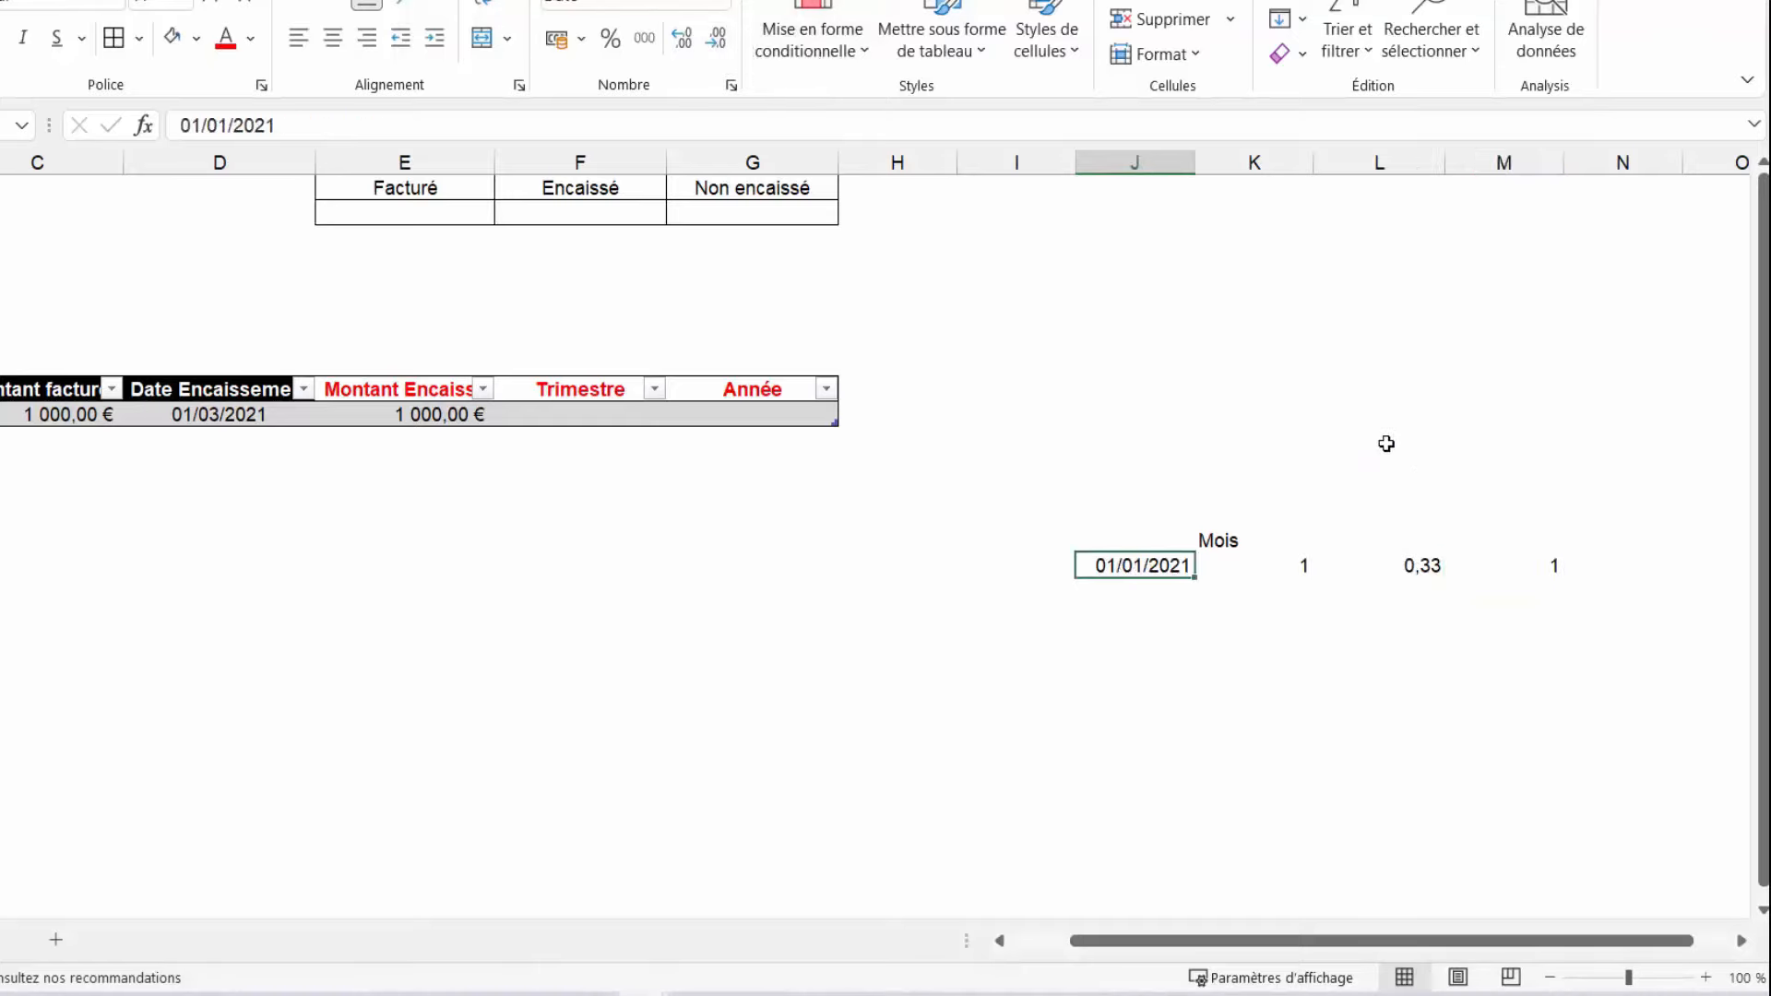
type("30/")
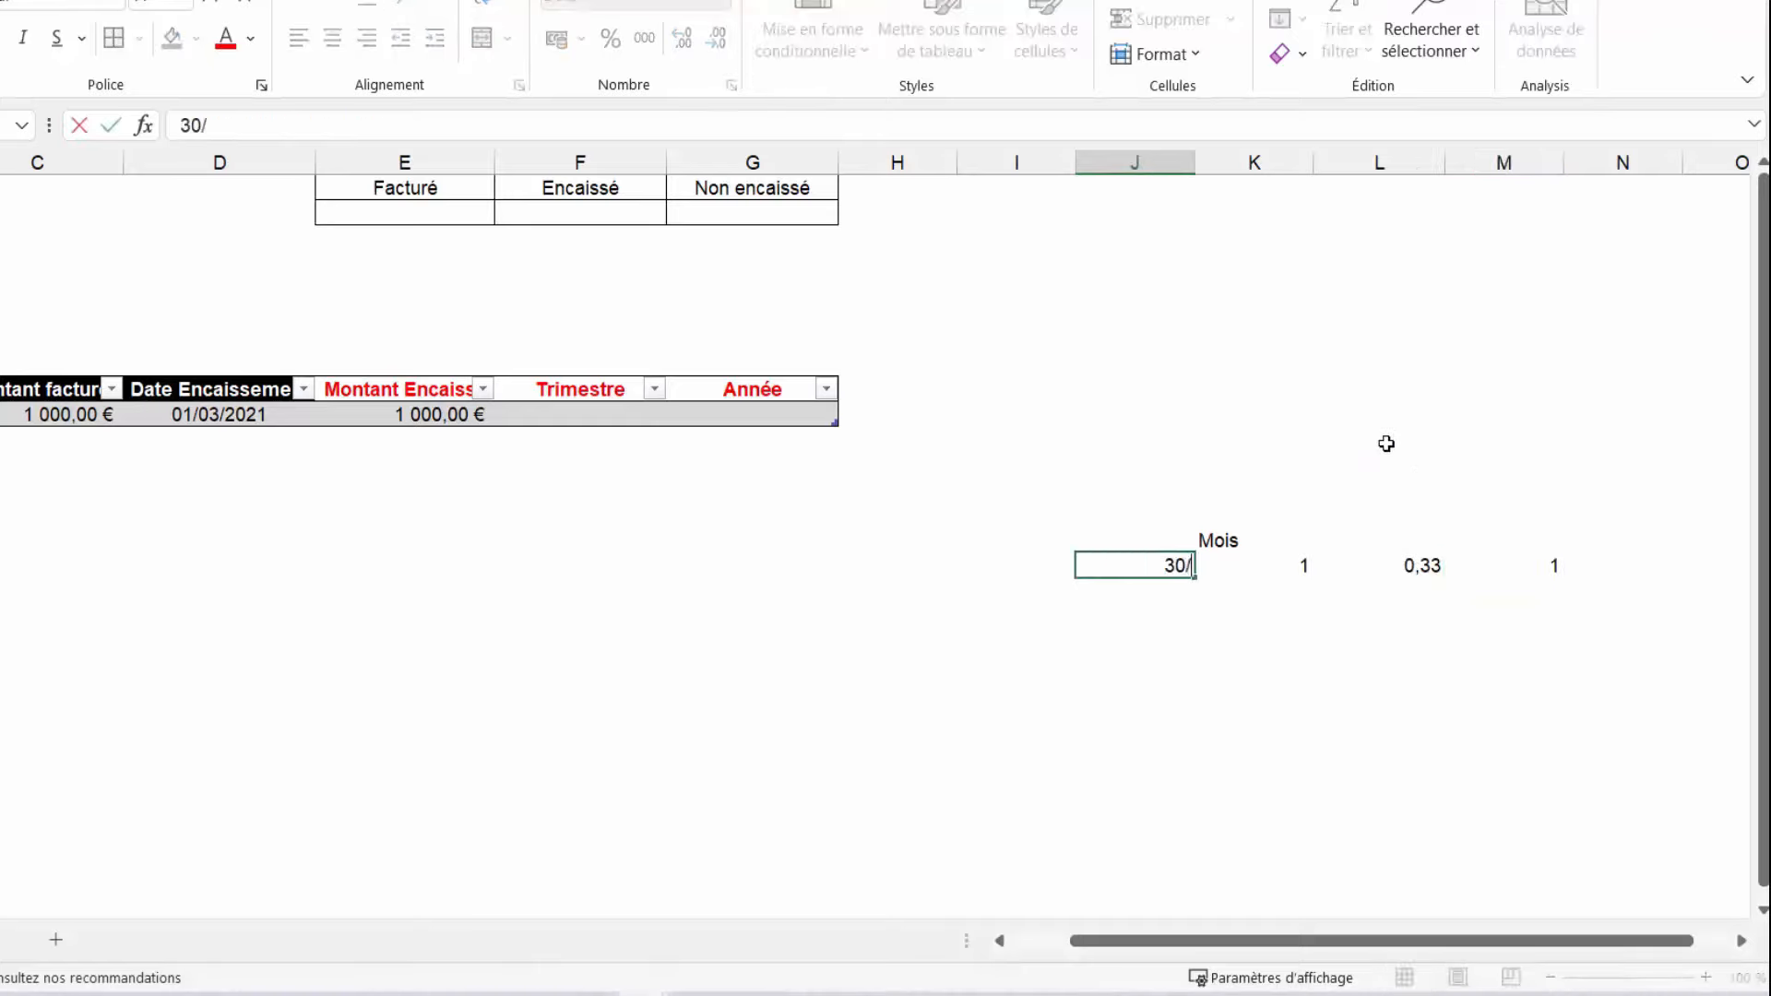
type("06/2021")
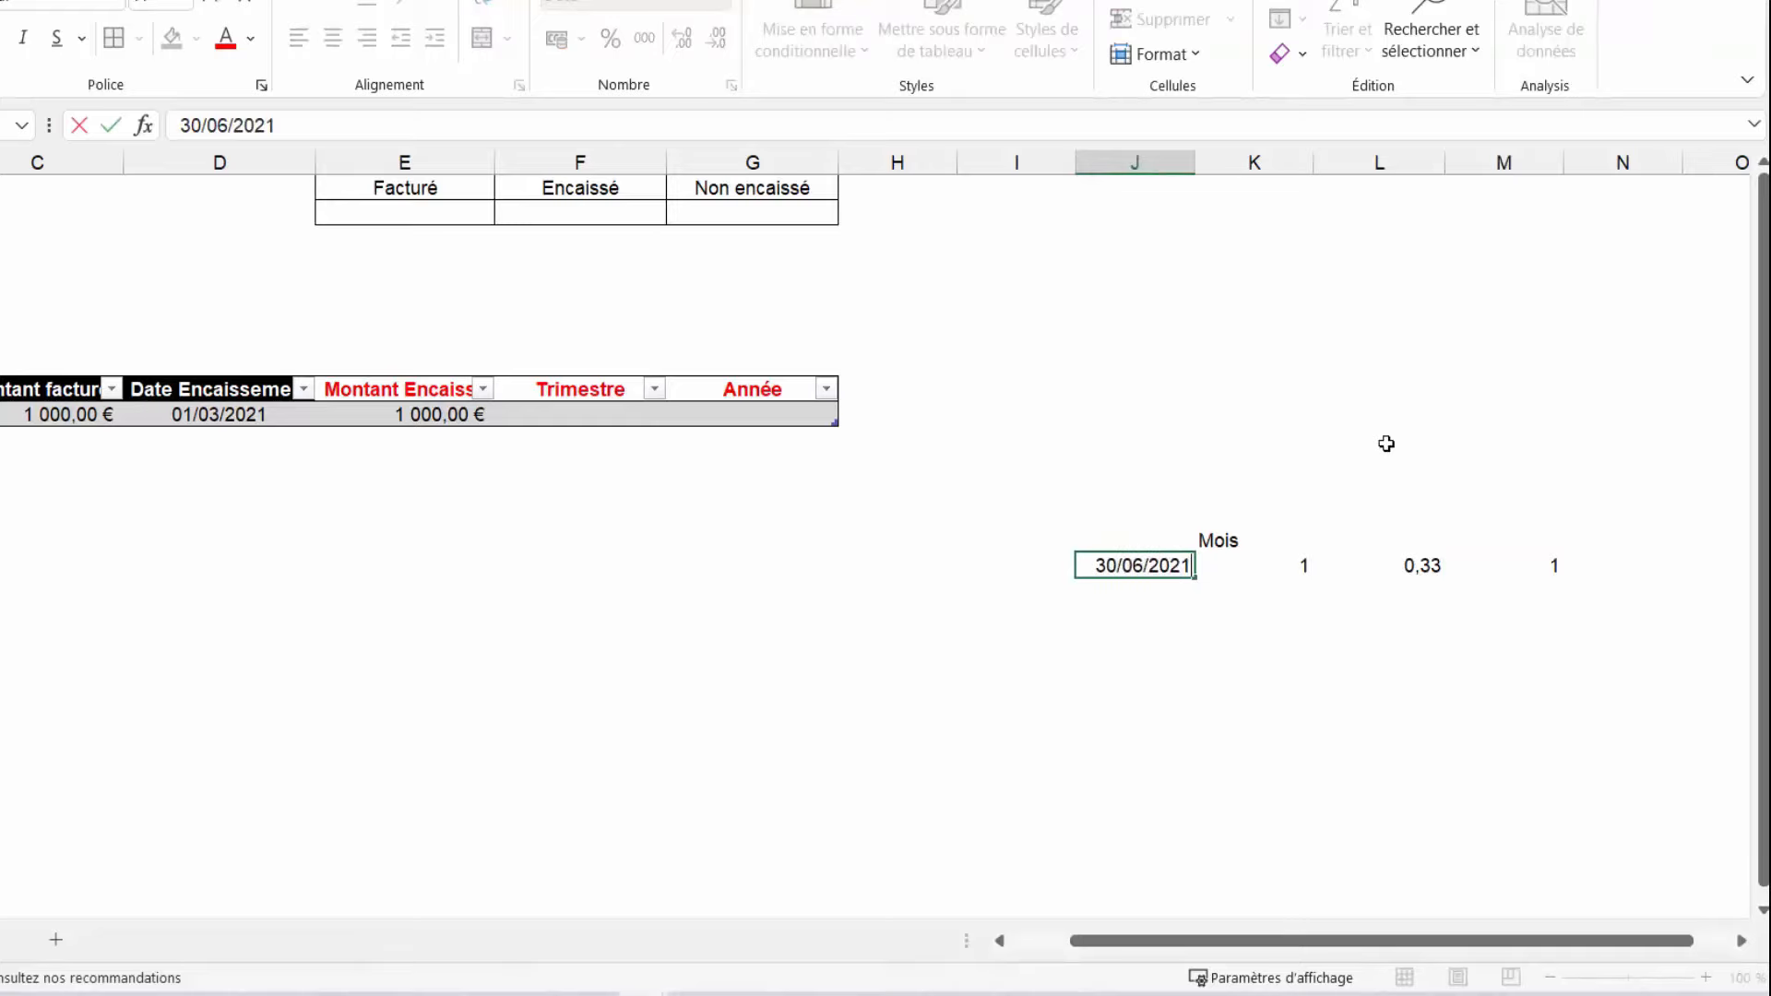
key("Return")
key("Up")
key("Right")
key("Right")
key("Right")
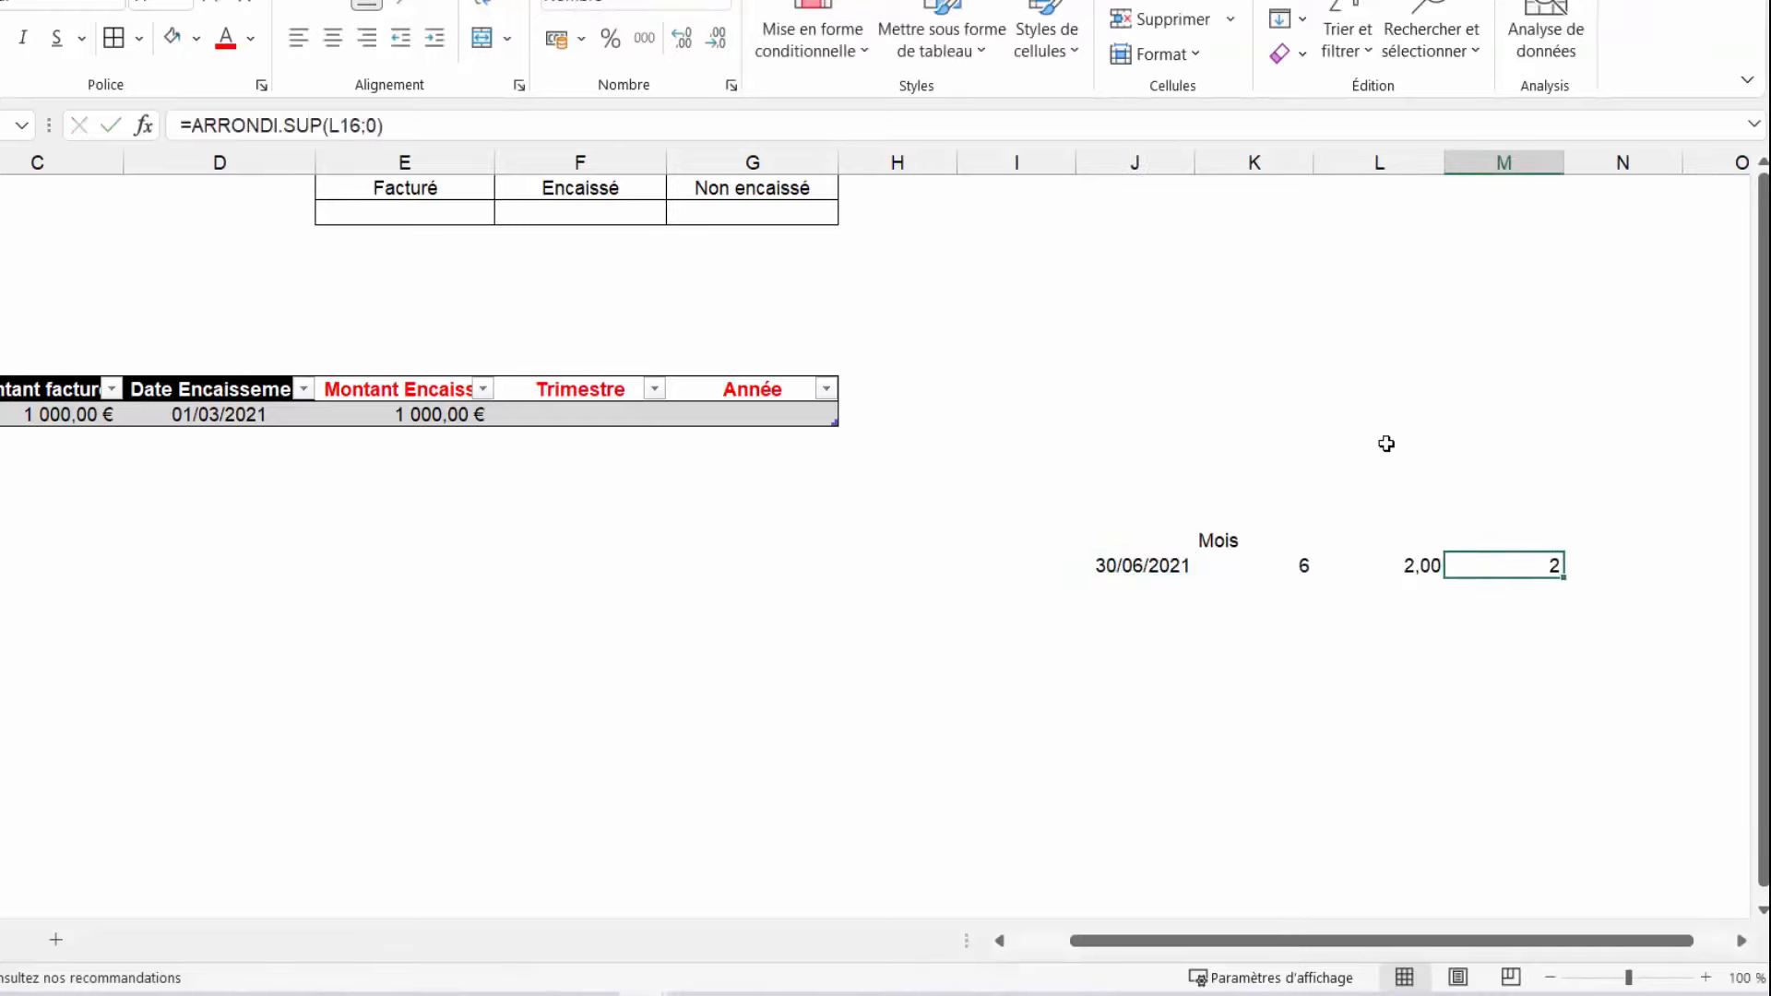
Change the sample date in J16 to 31/12/2021 and check the rounded quarter in M16
key("Left")
key("Left")
key("Left")
type("31/")
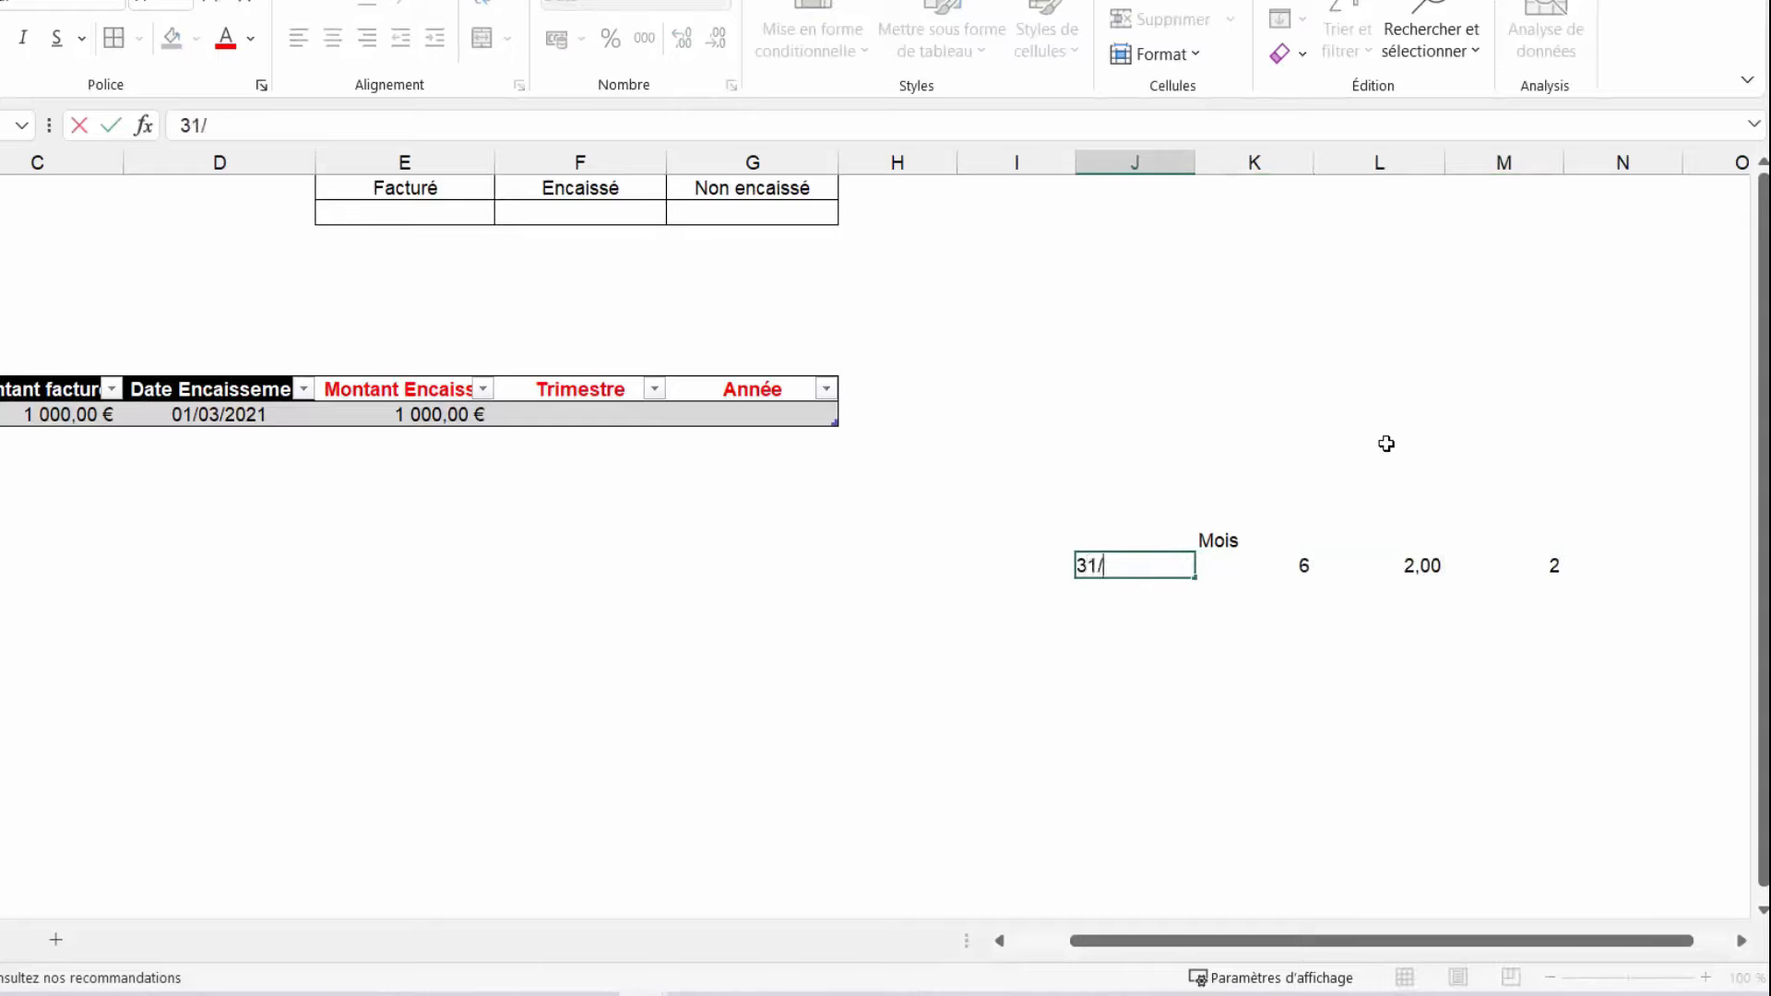
type("12/2022")
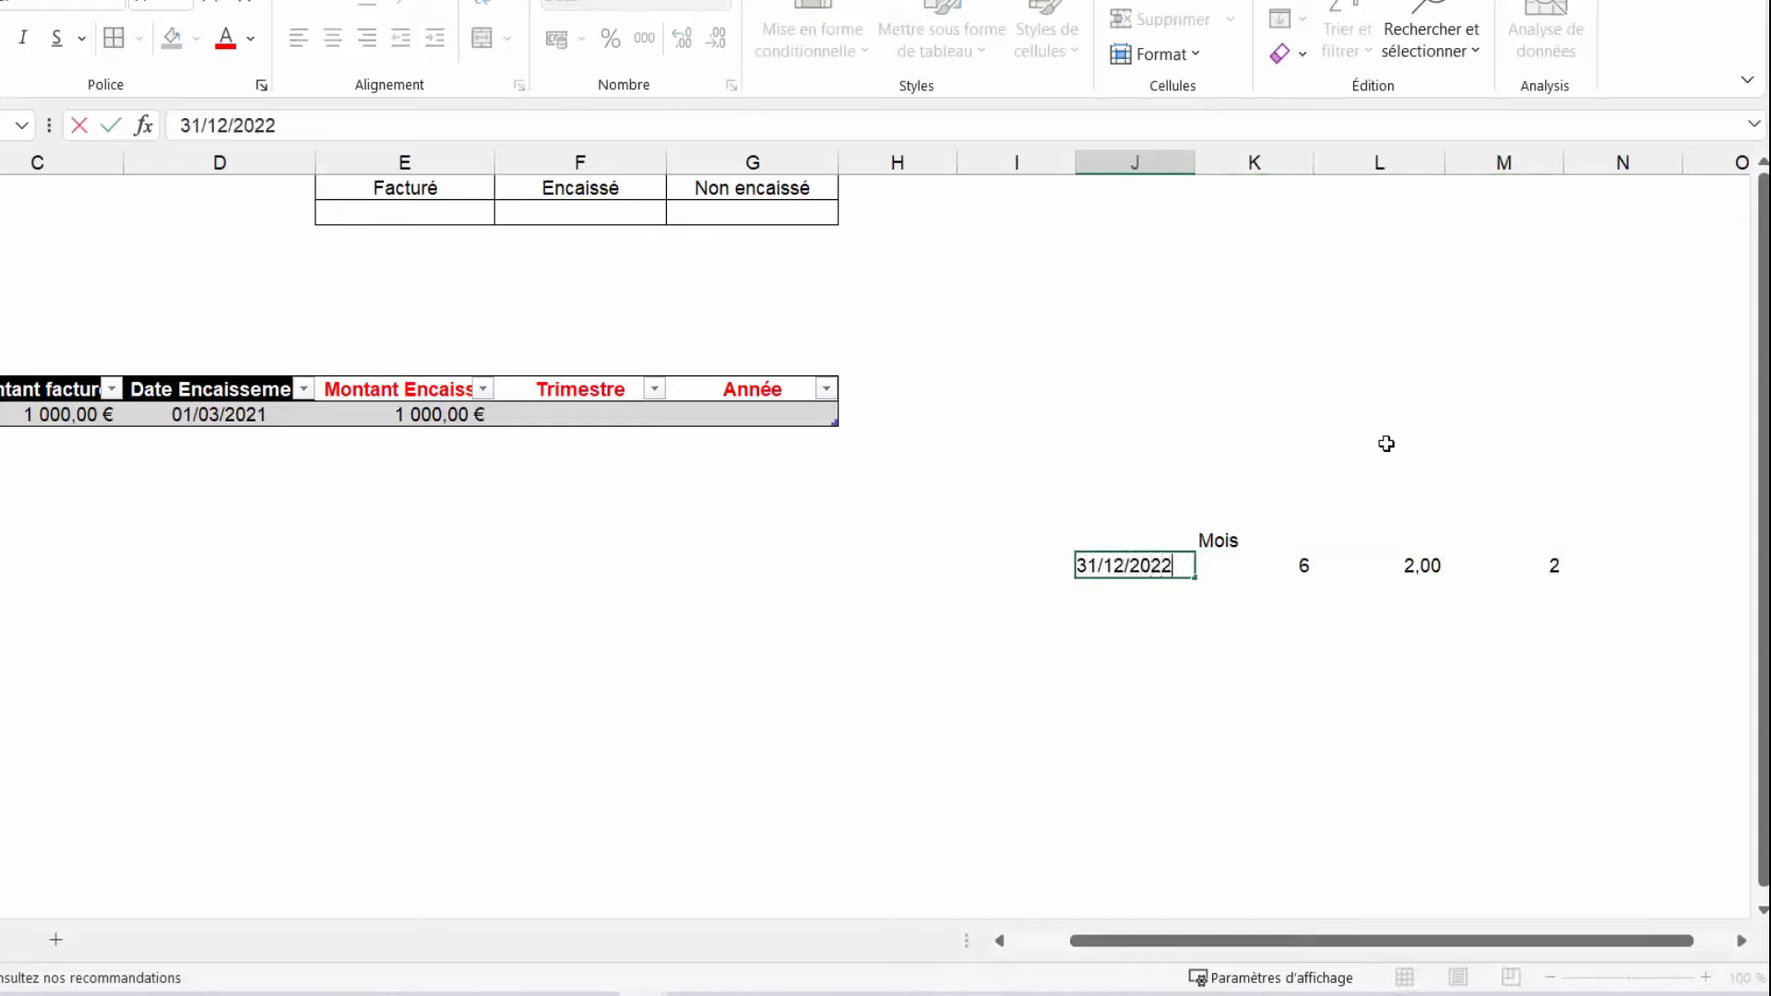
key("BackSpace")
key("Return")
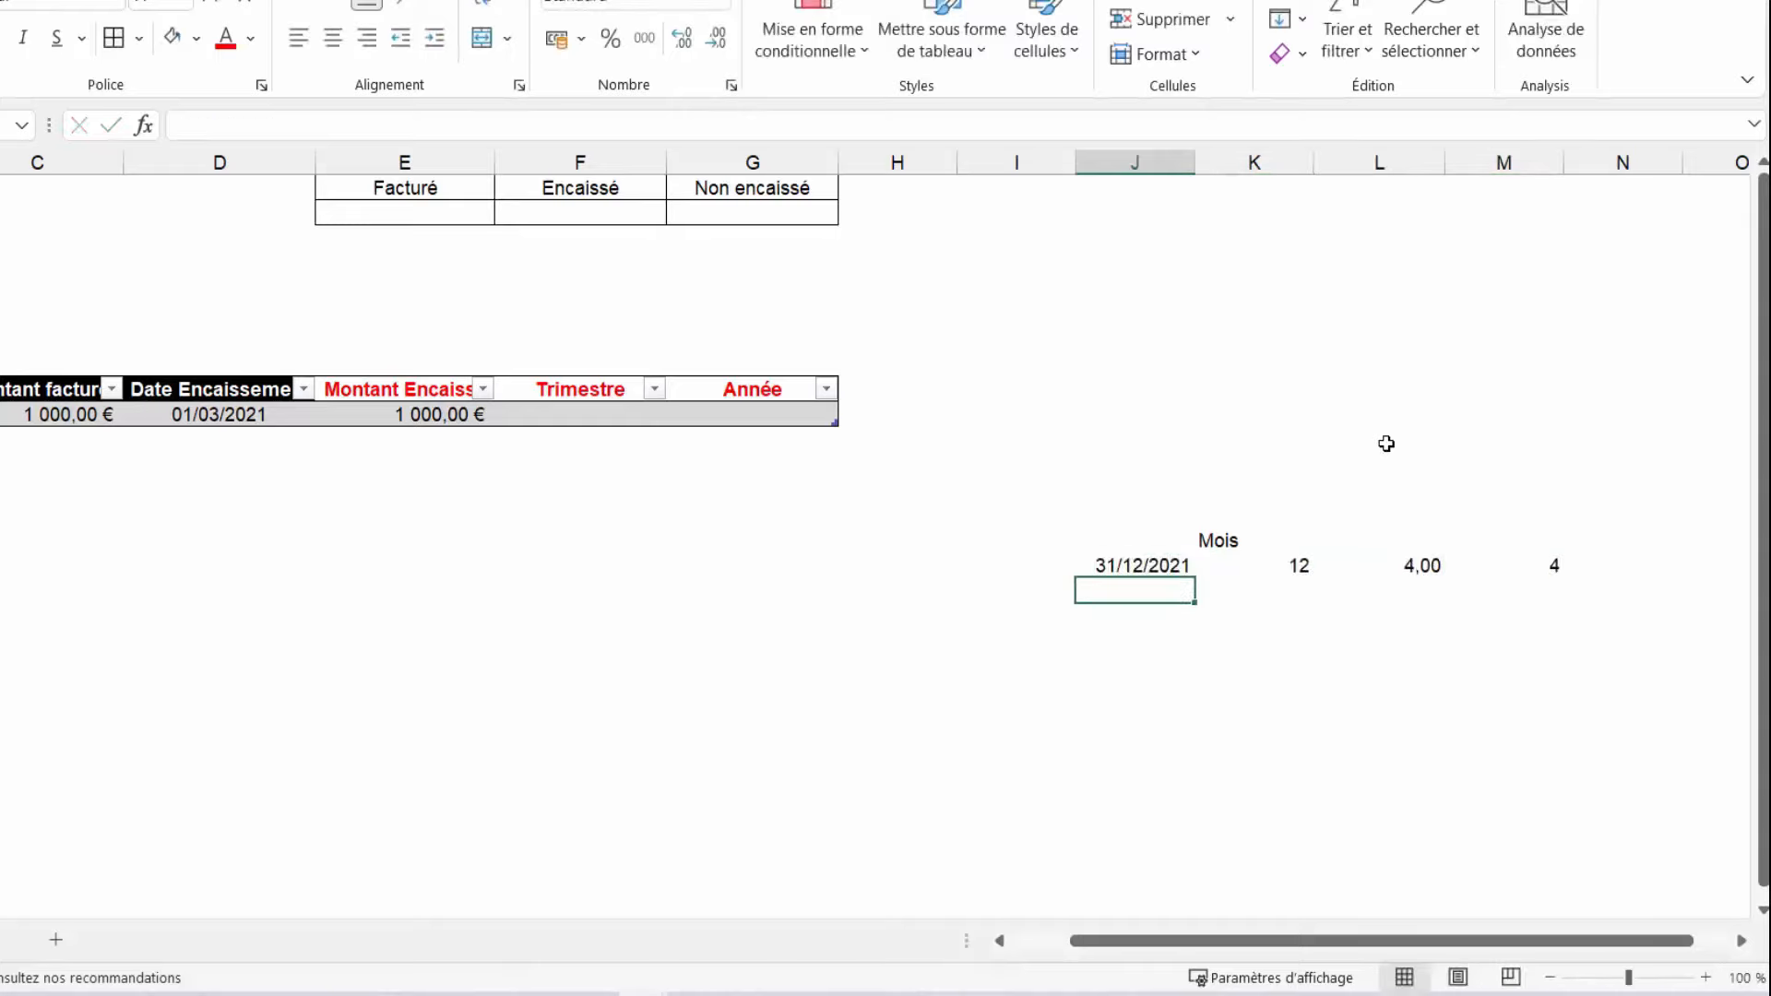
key("Up")
key("Right")
key("Right")
key("Right")
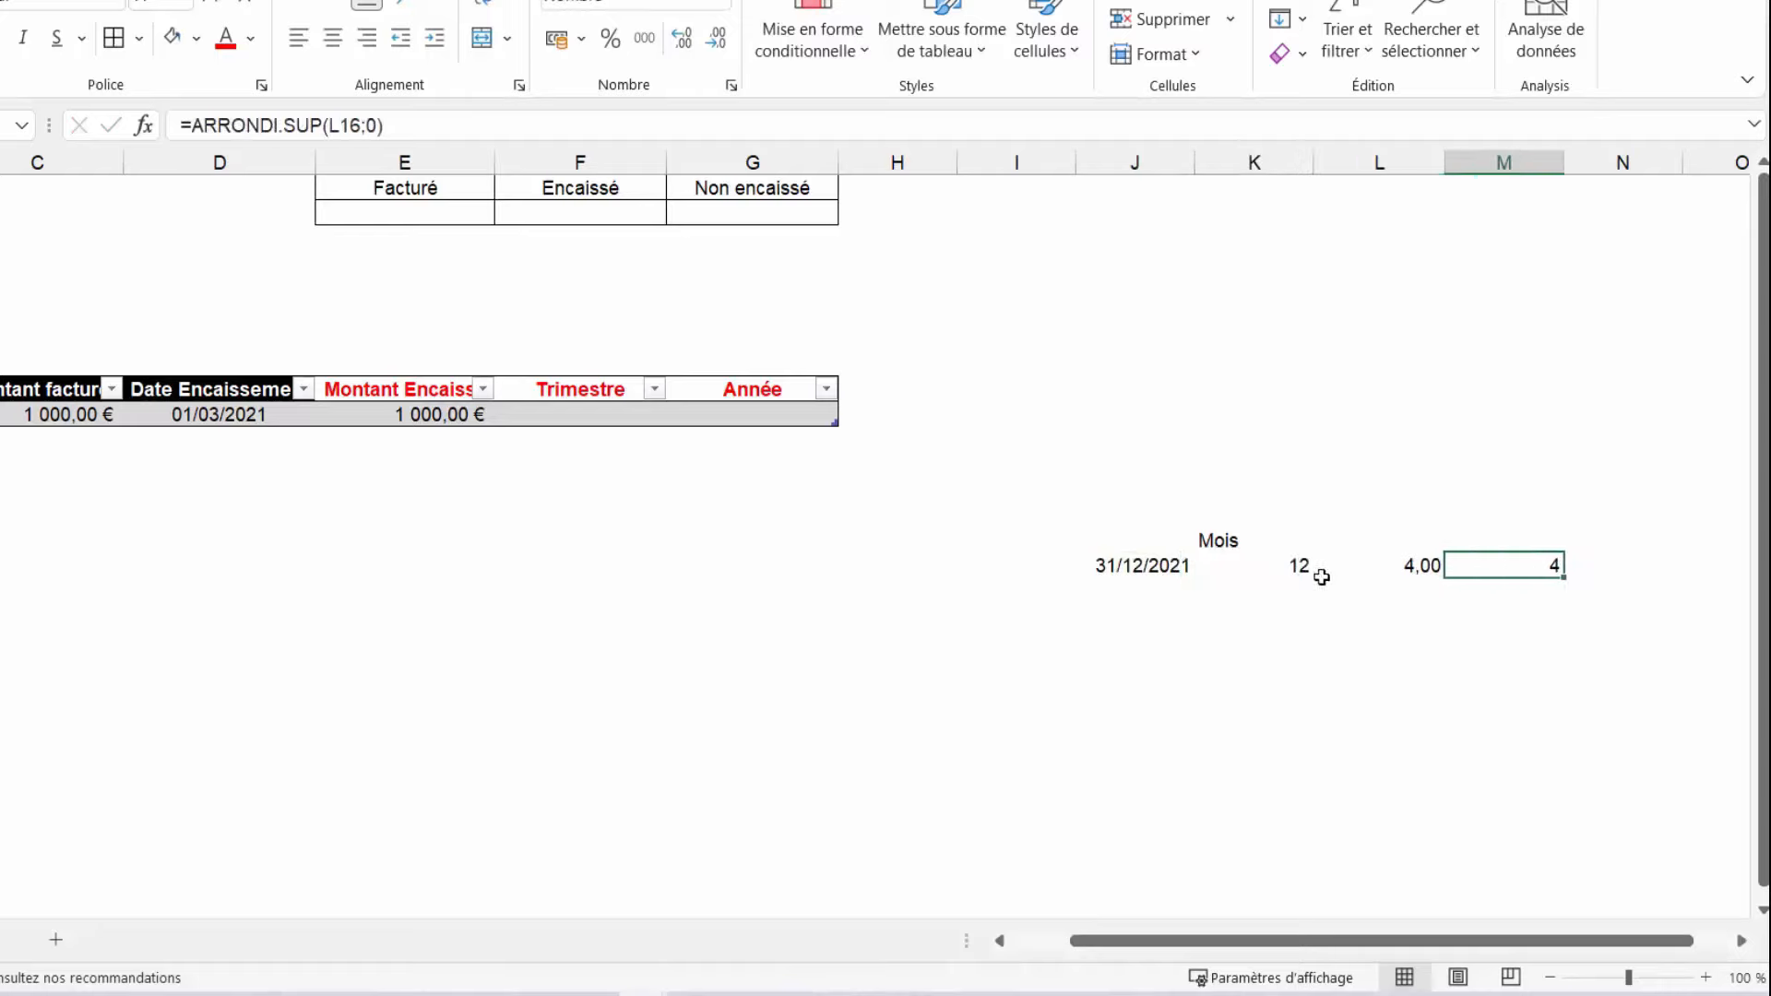
Set the sample date in J16 to 01/01/2021 and review the month and division formulas in K16 and L16
left_click(1145, 567)
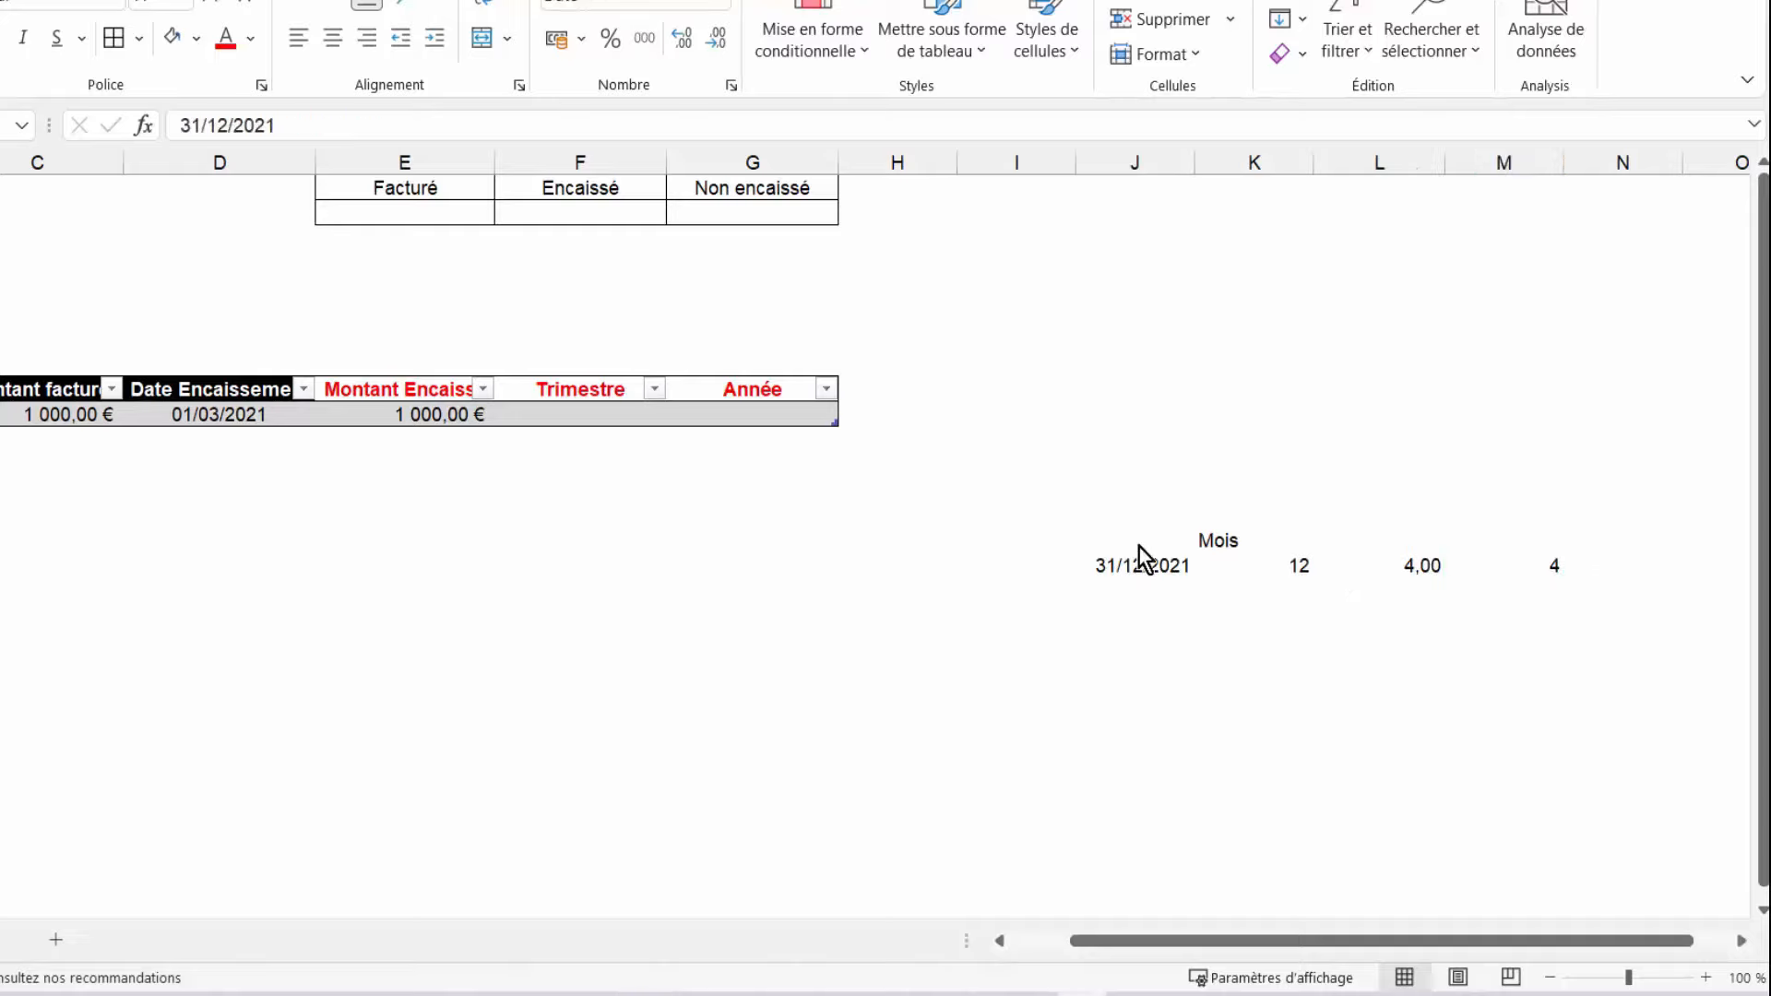
type("0")
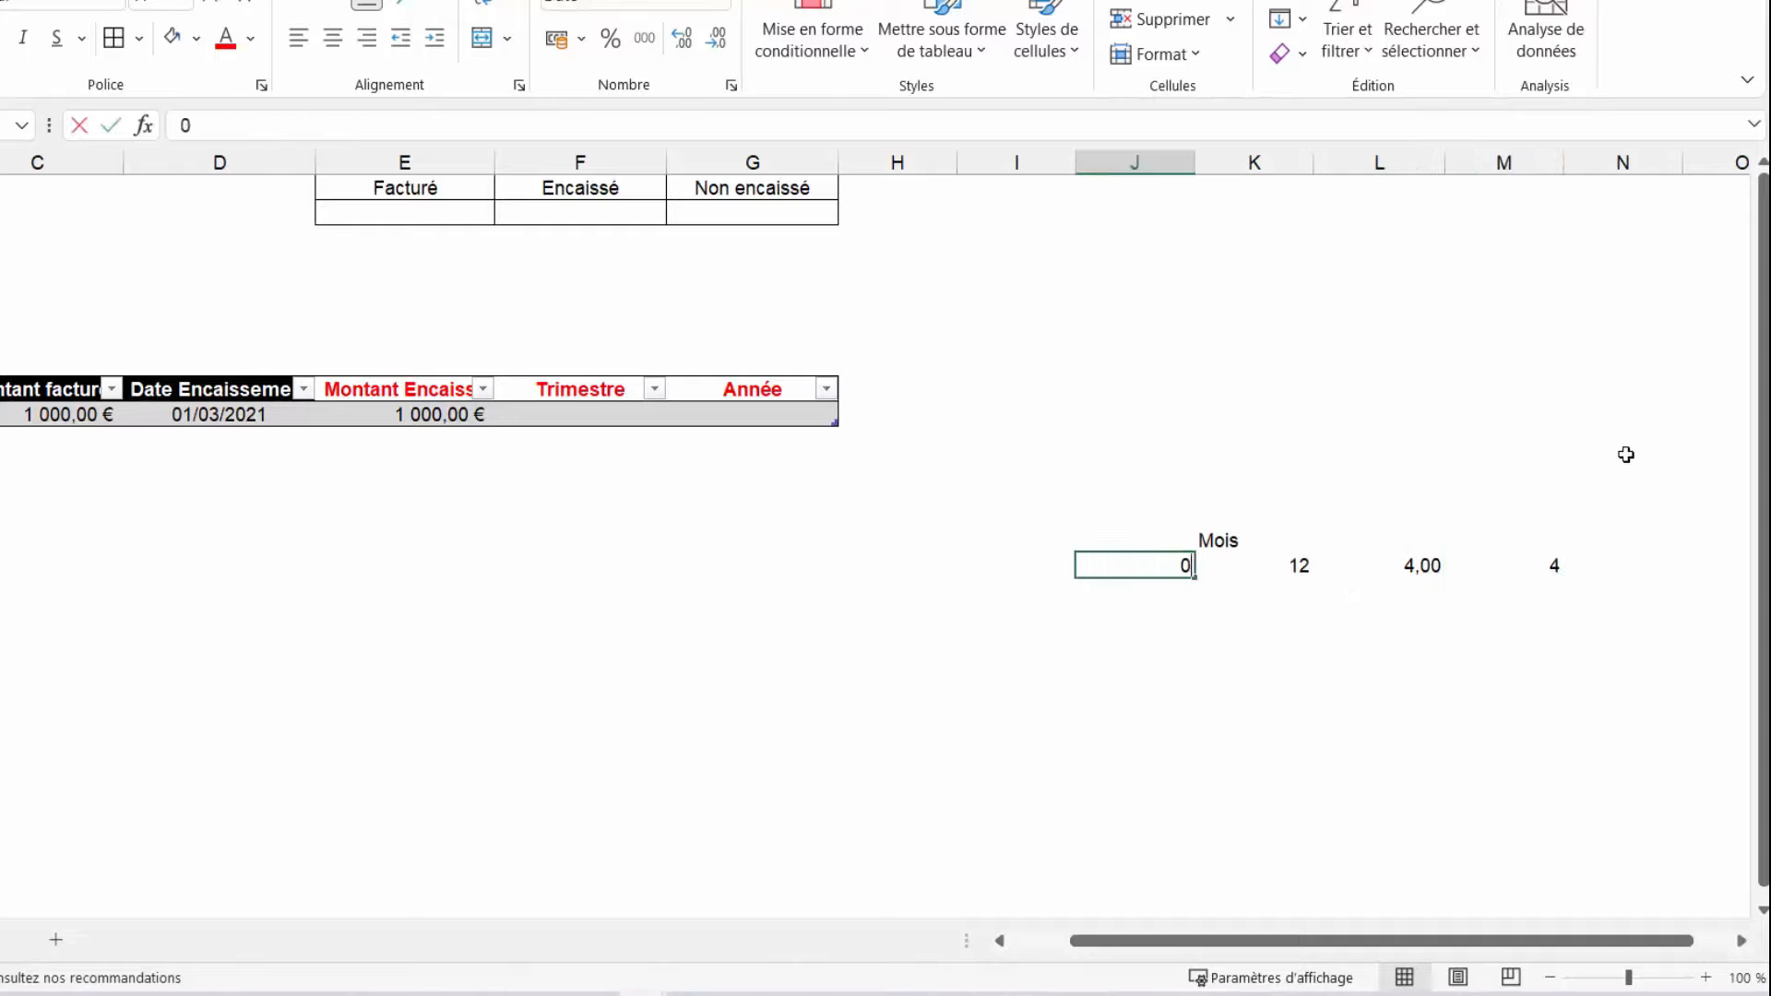
type("1/01/2021")
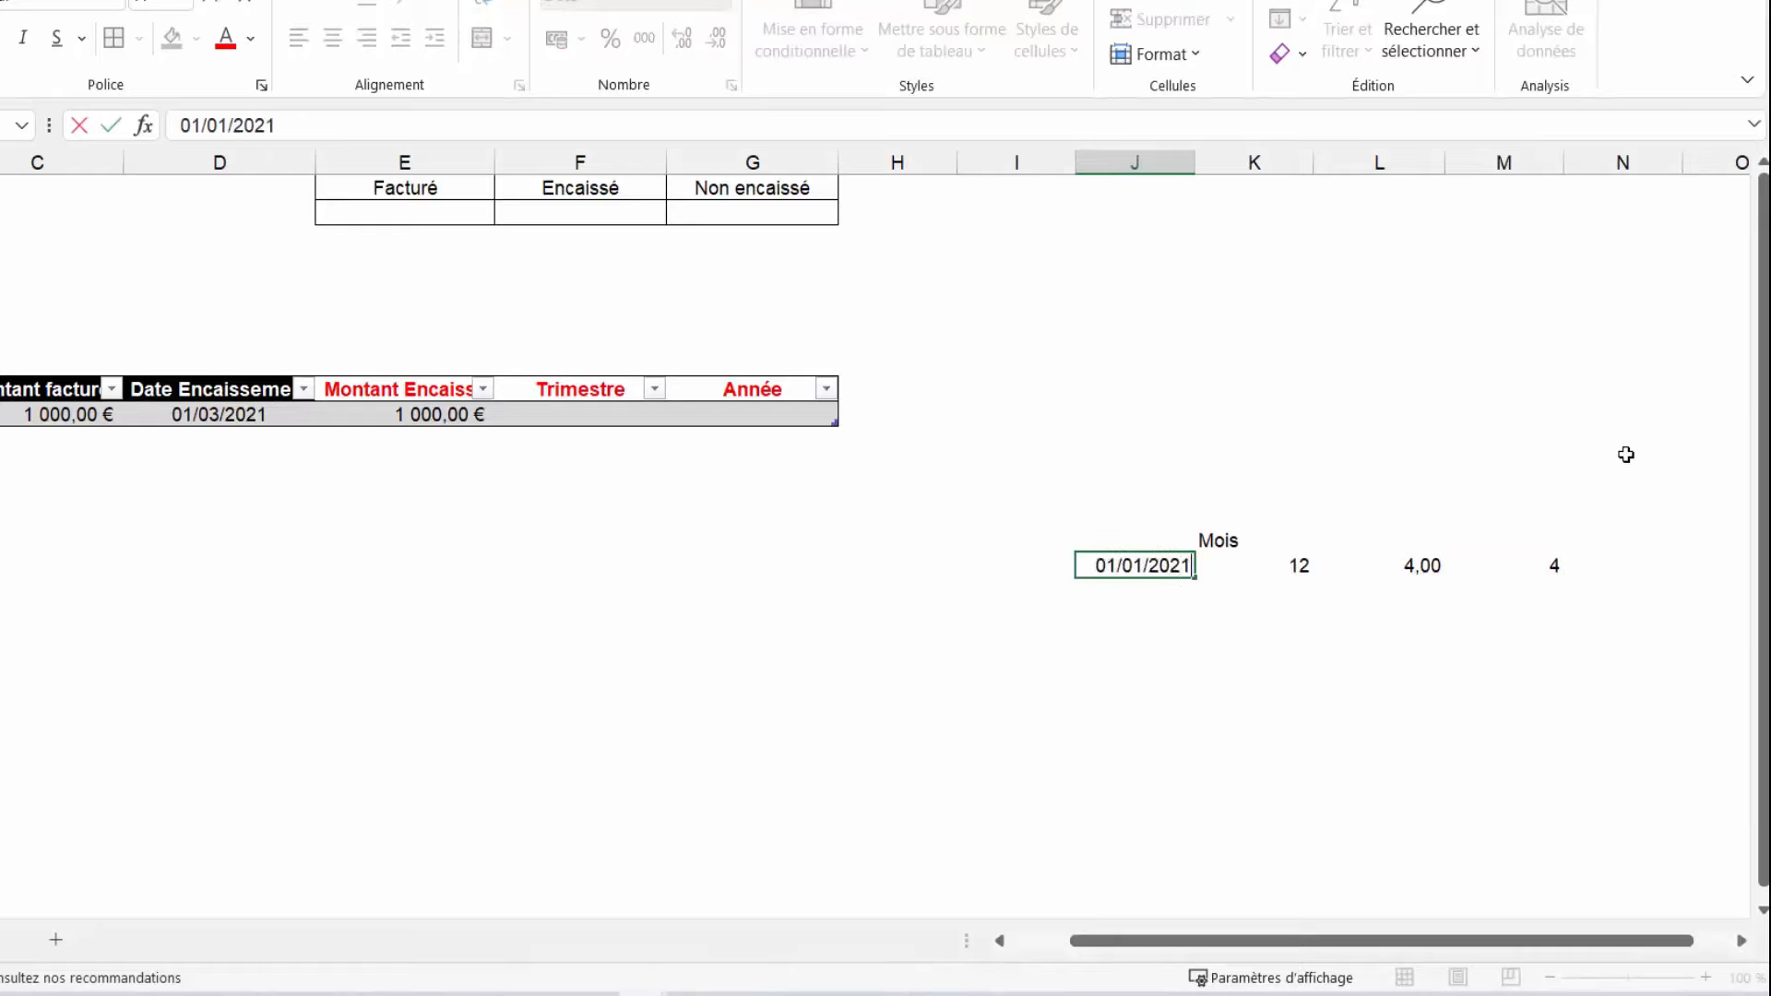
key("Return")
key("Up")
key("Right")
key("Right")
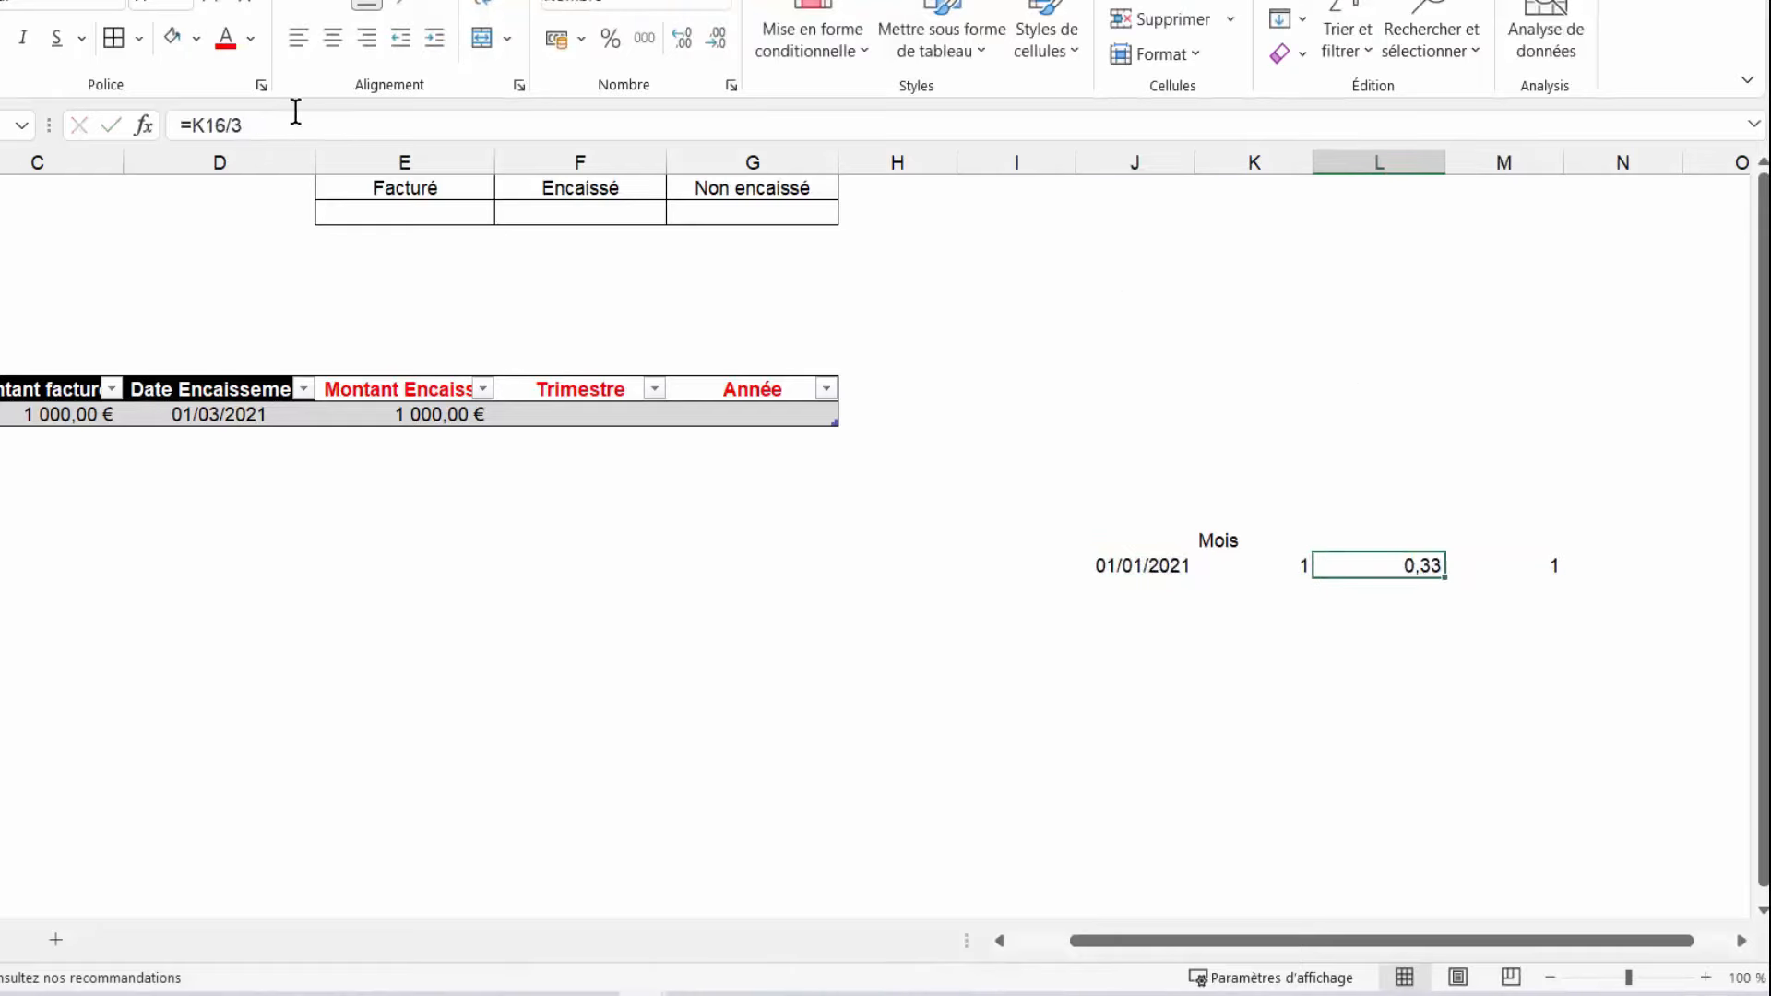
left_click(1268, 569)
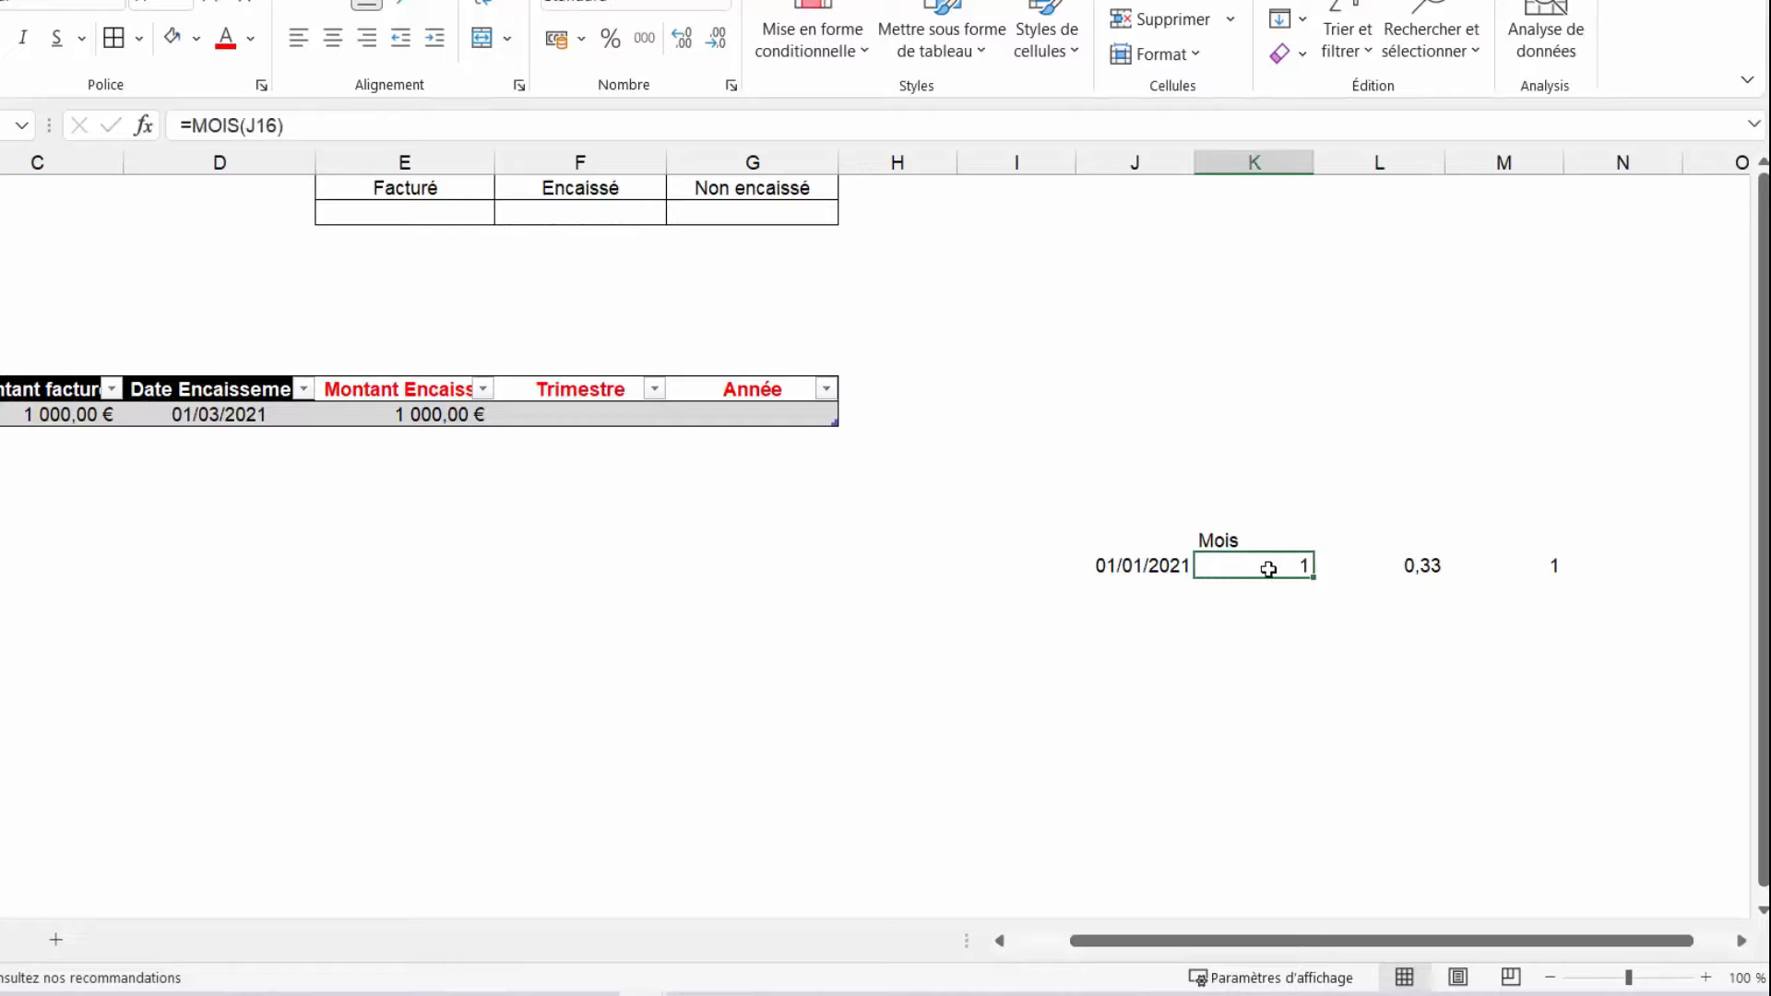
left_click(1421, 566)
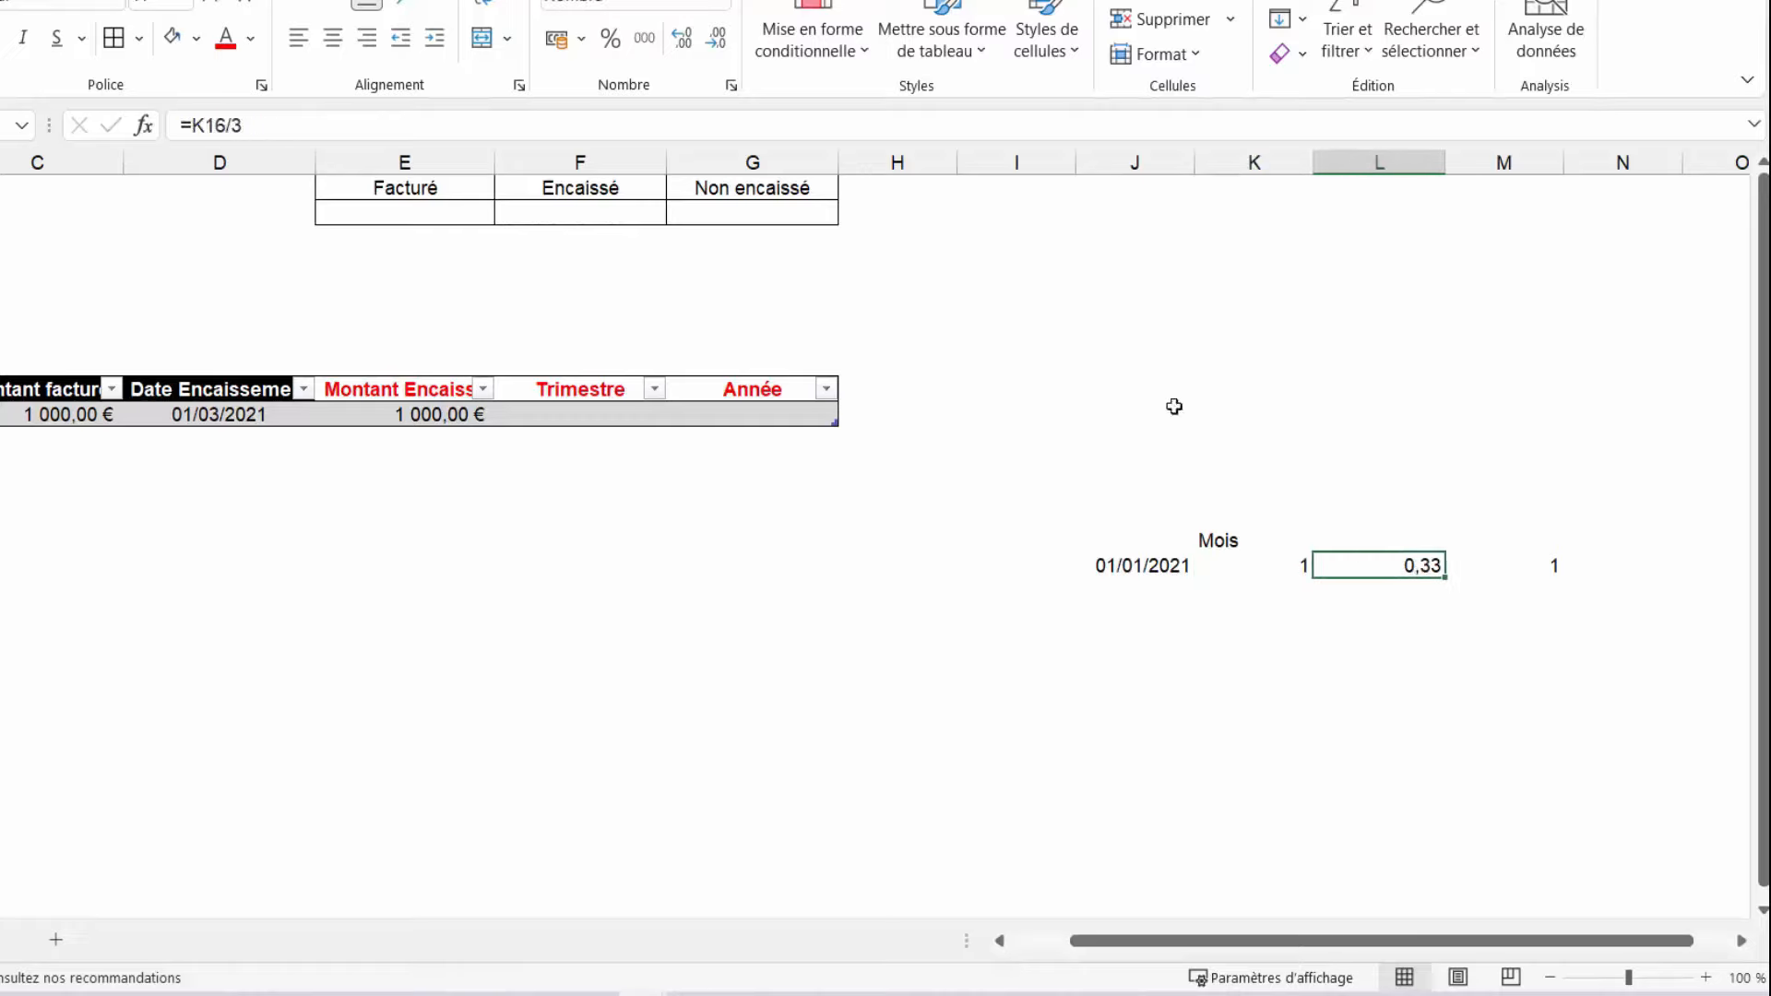
Clear the separate rounding formula in M16 and wrap the division in L16 as =ARRONDI.SUP(K16/3;0)
left_click(1549, 565)
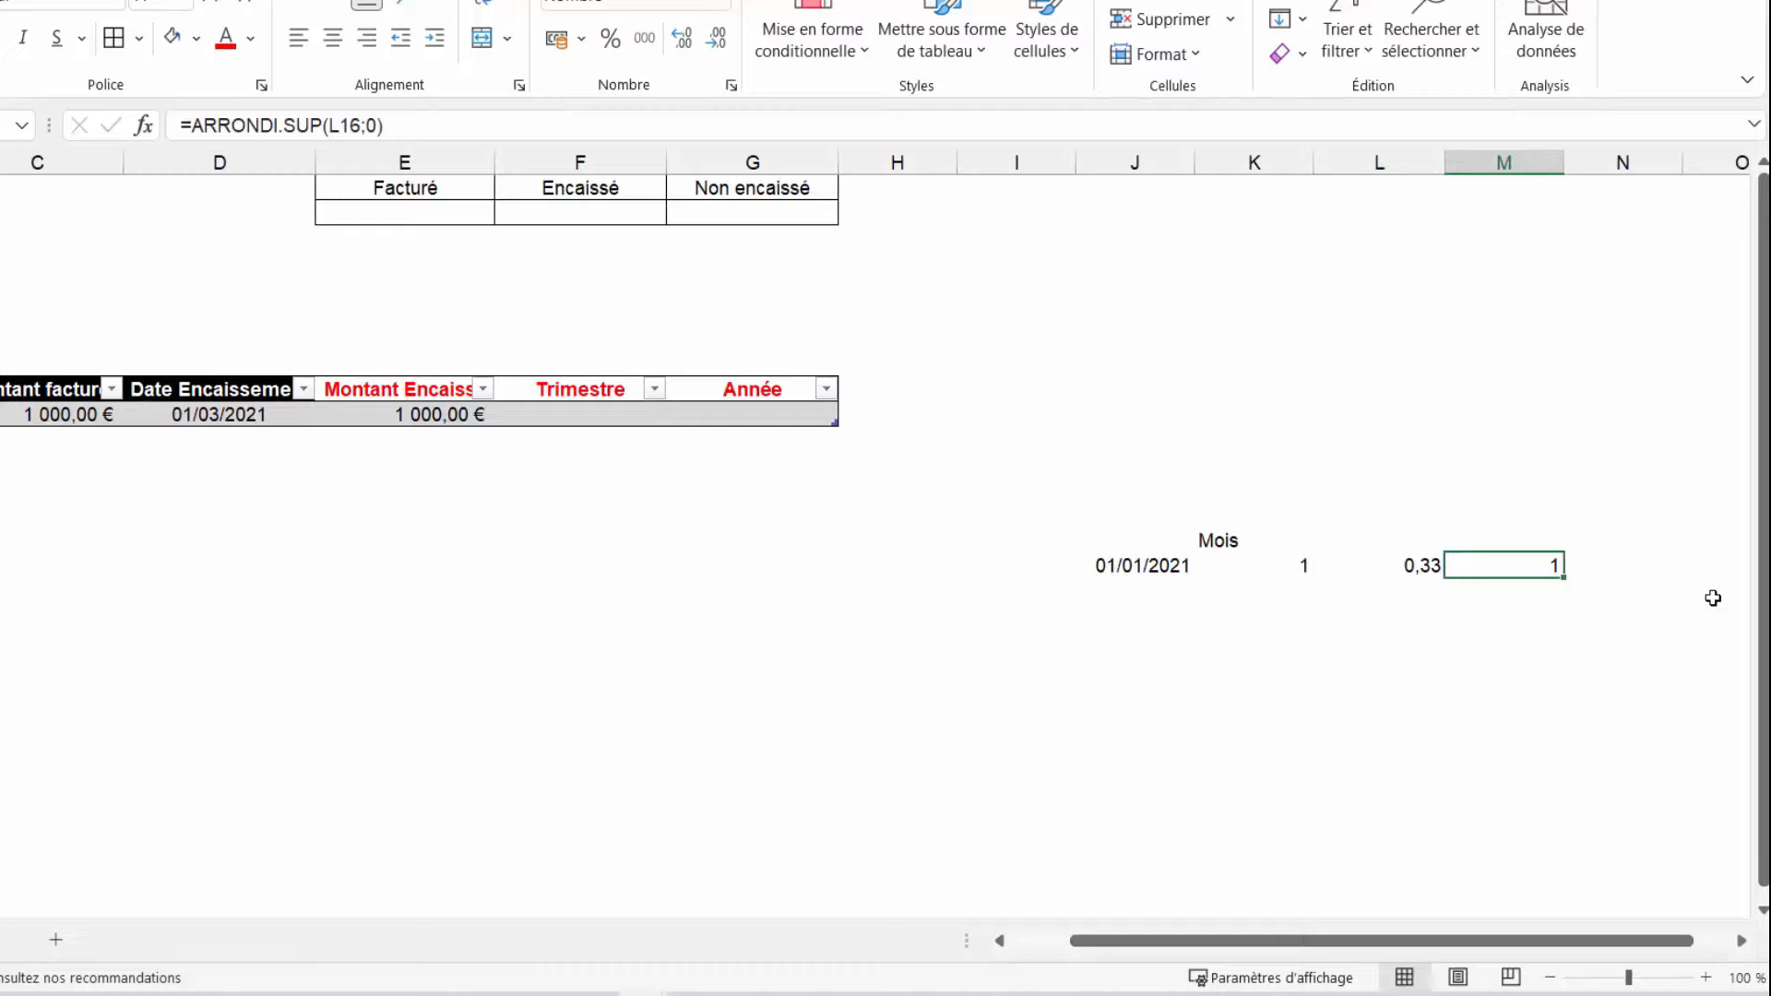
key("Delete")
left_click(1430, 567)
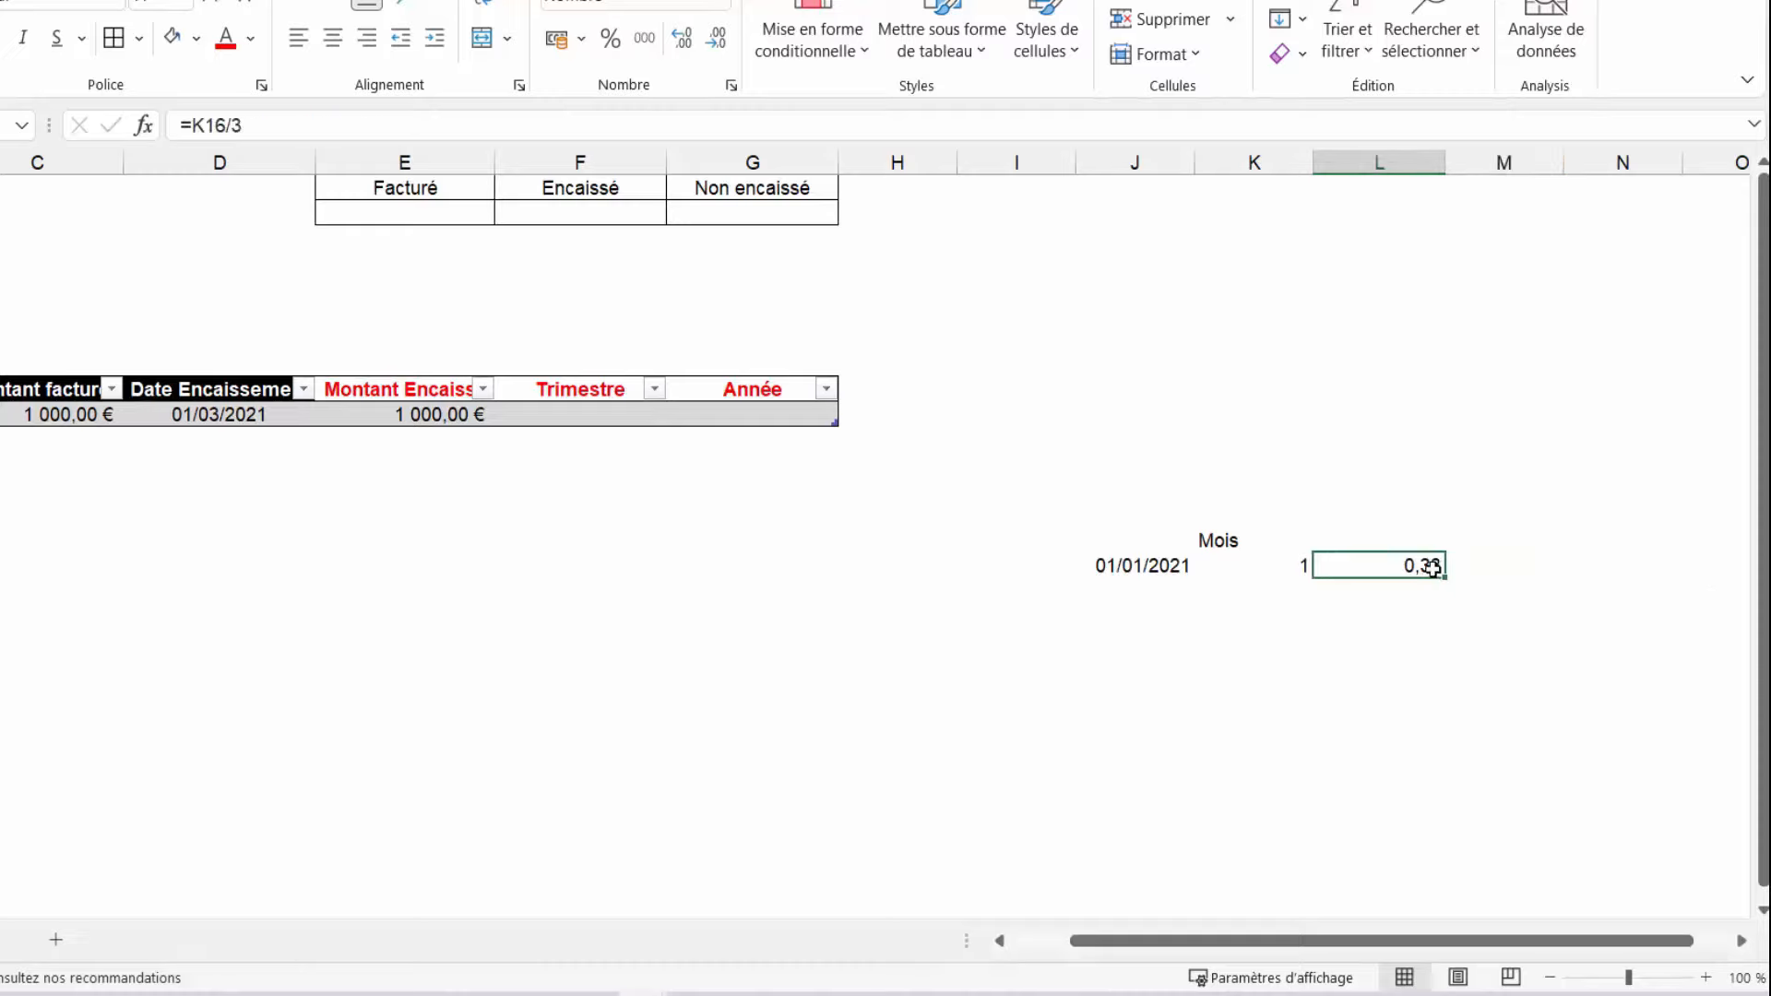
left_click(185, 124)
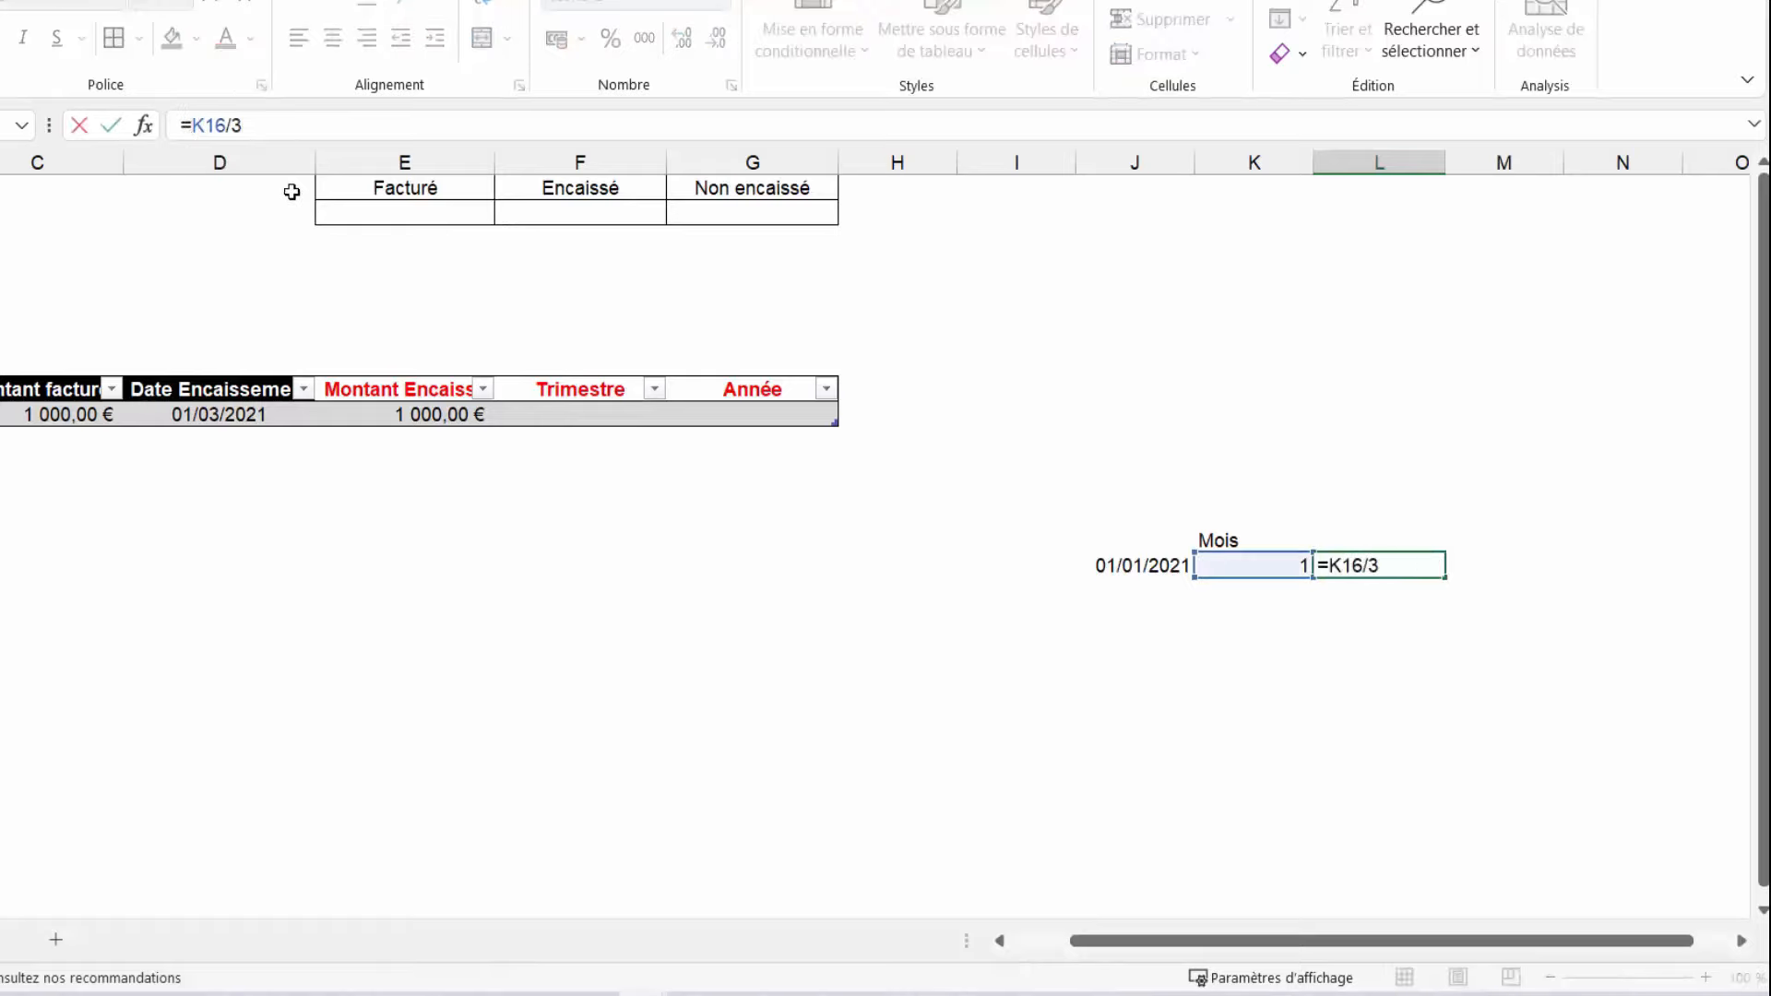
type("arrondi")
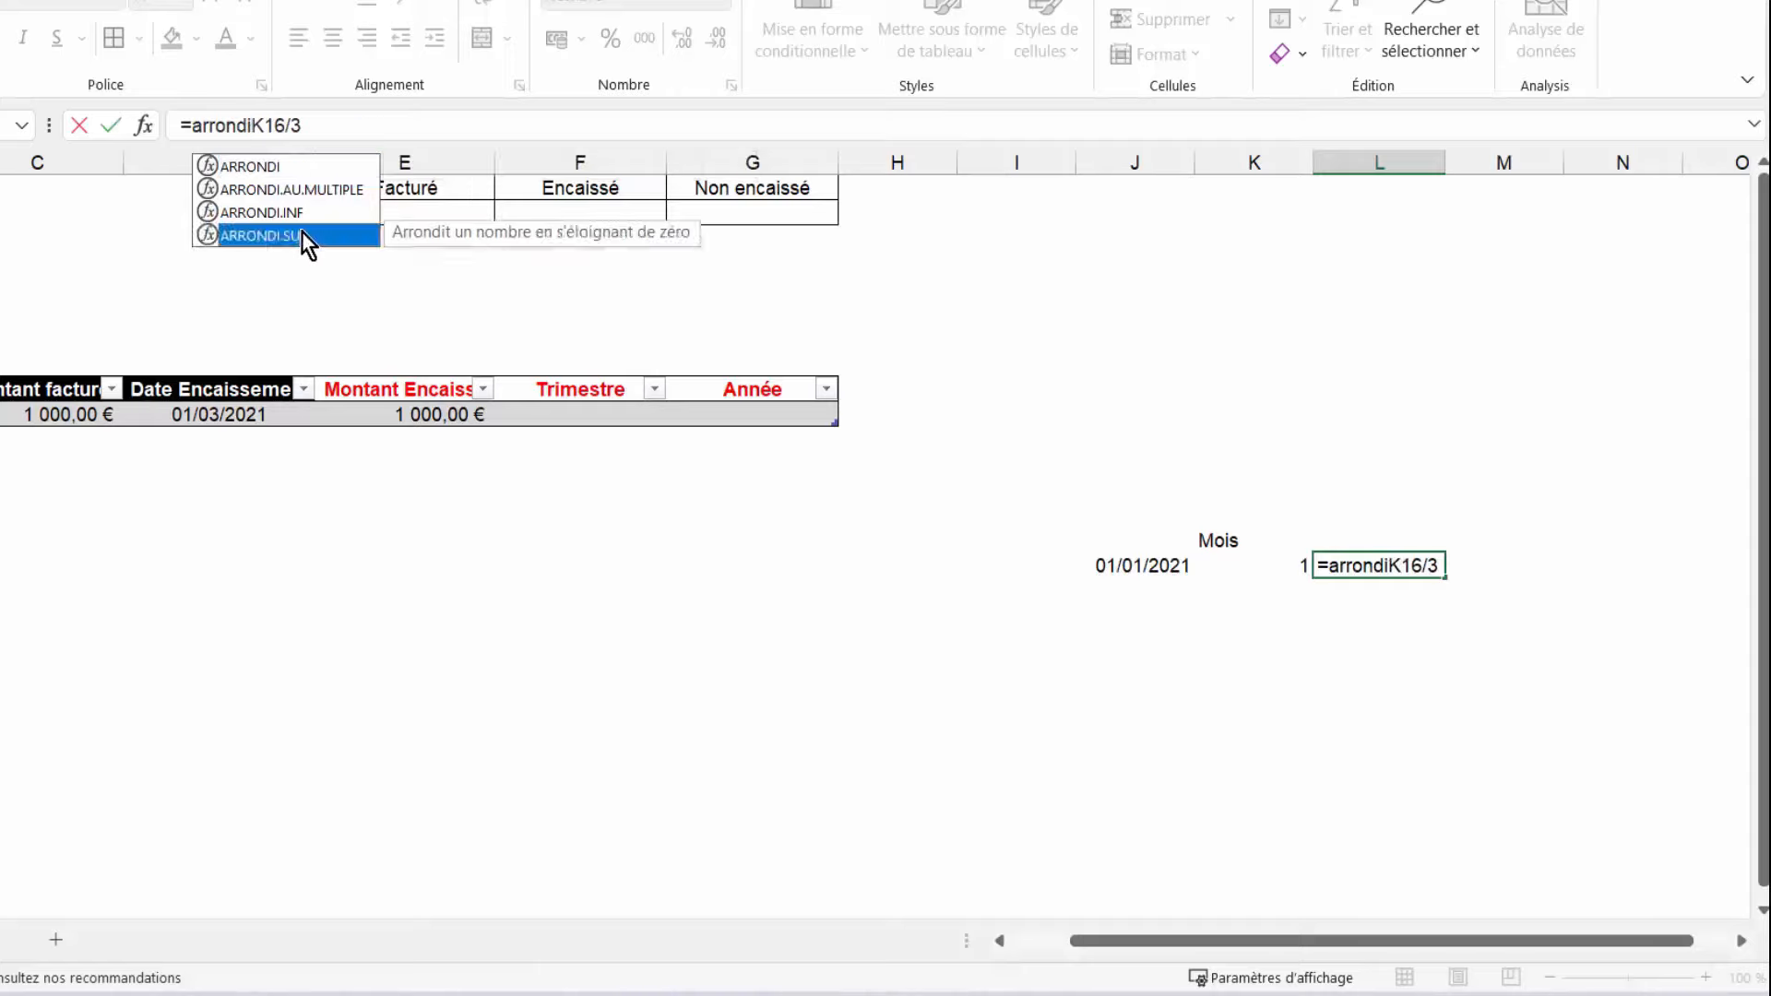
double_click(302, 232)
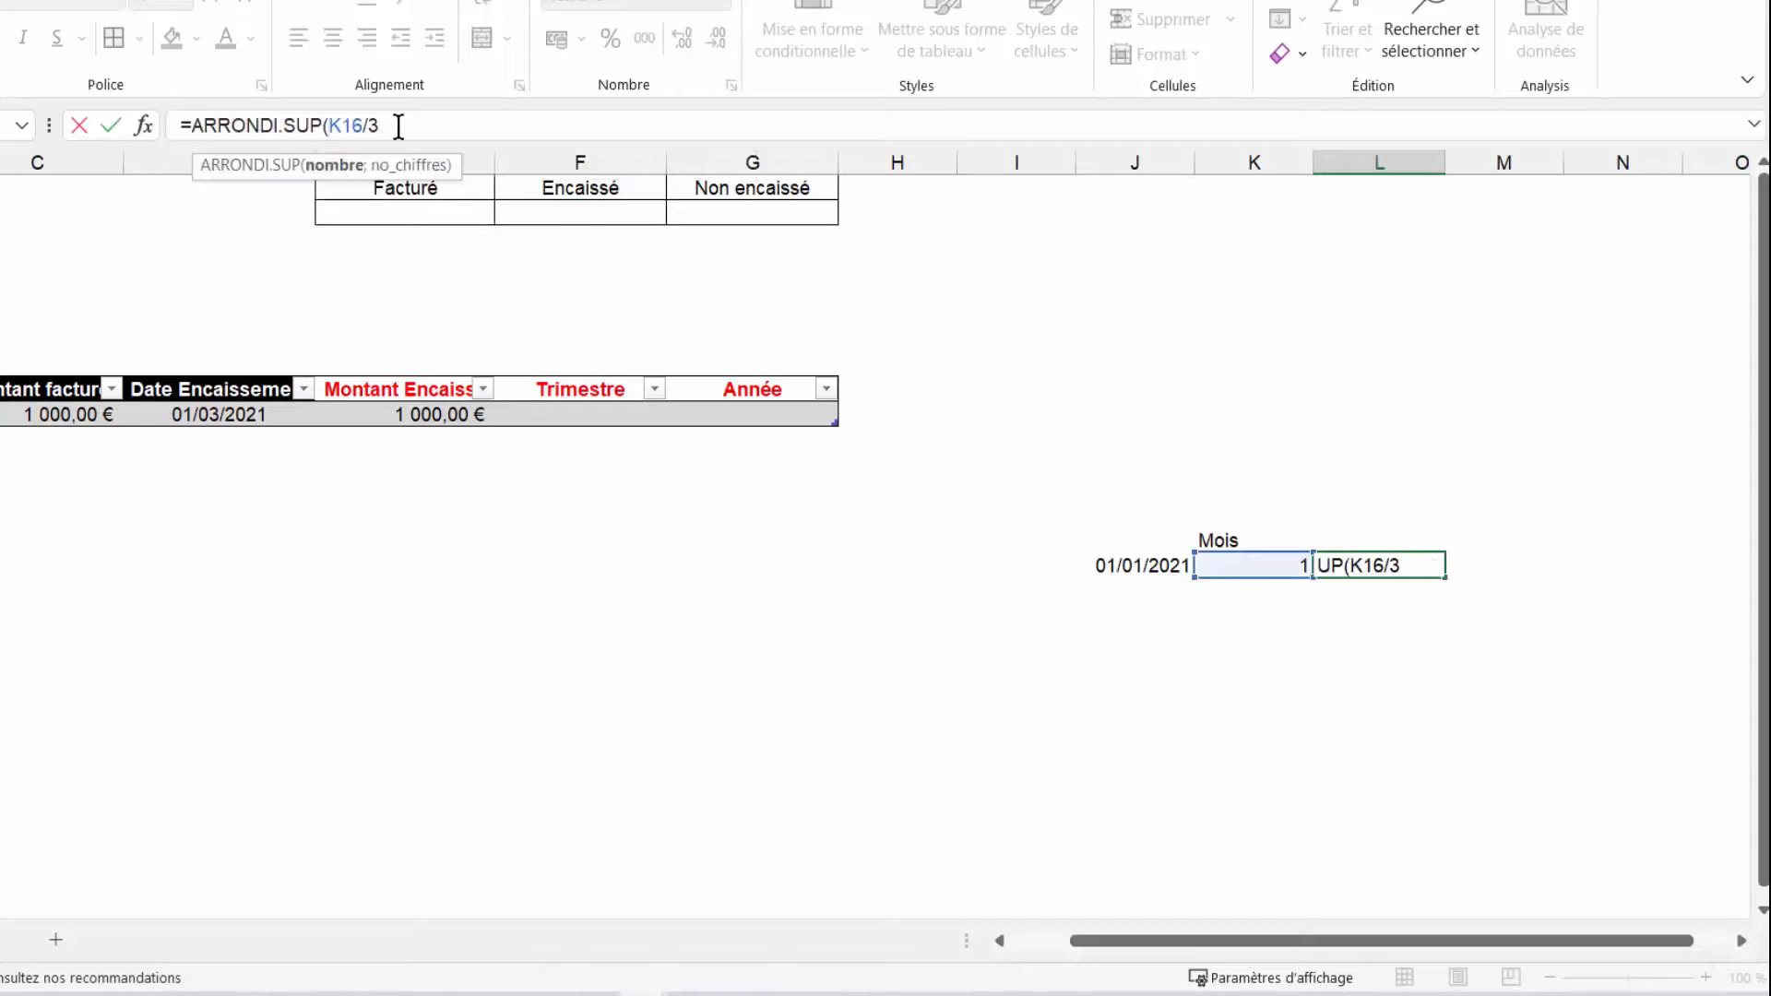
type(";0)")
key("Return")
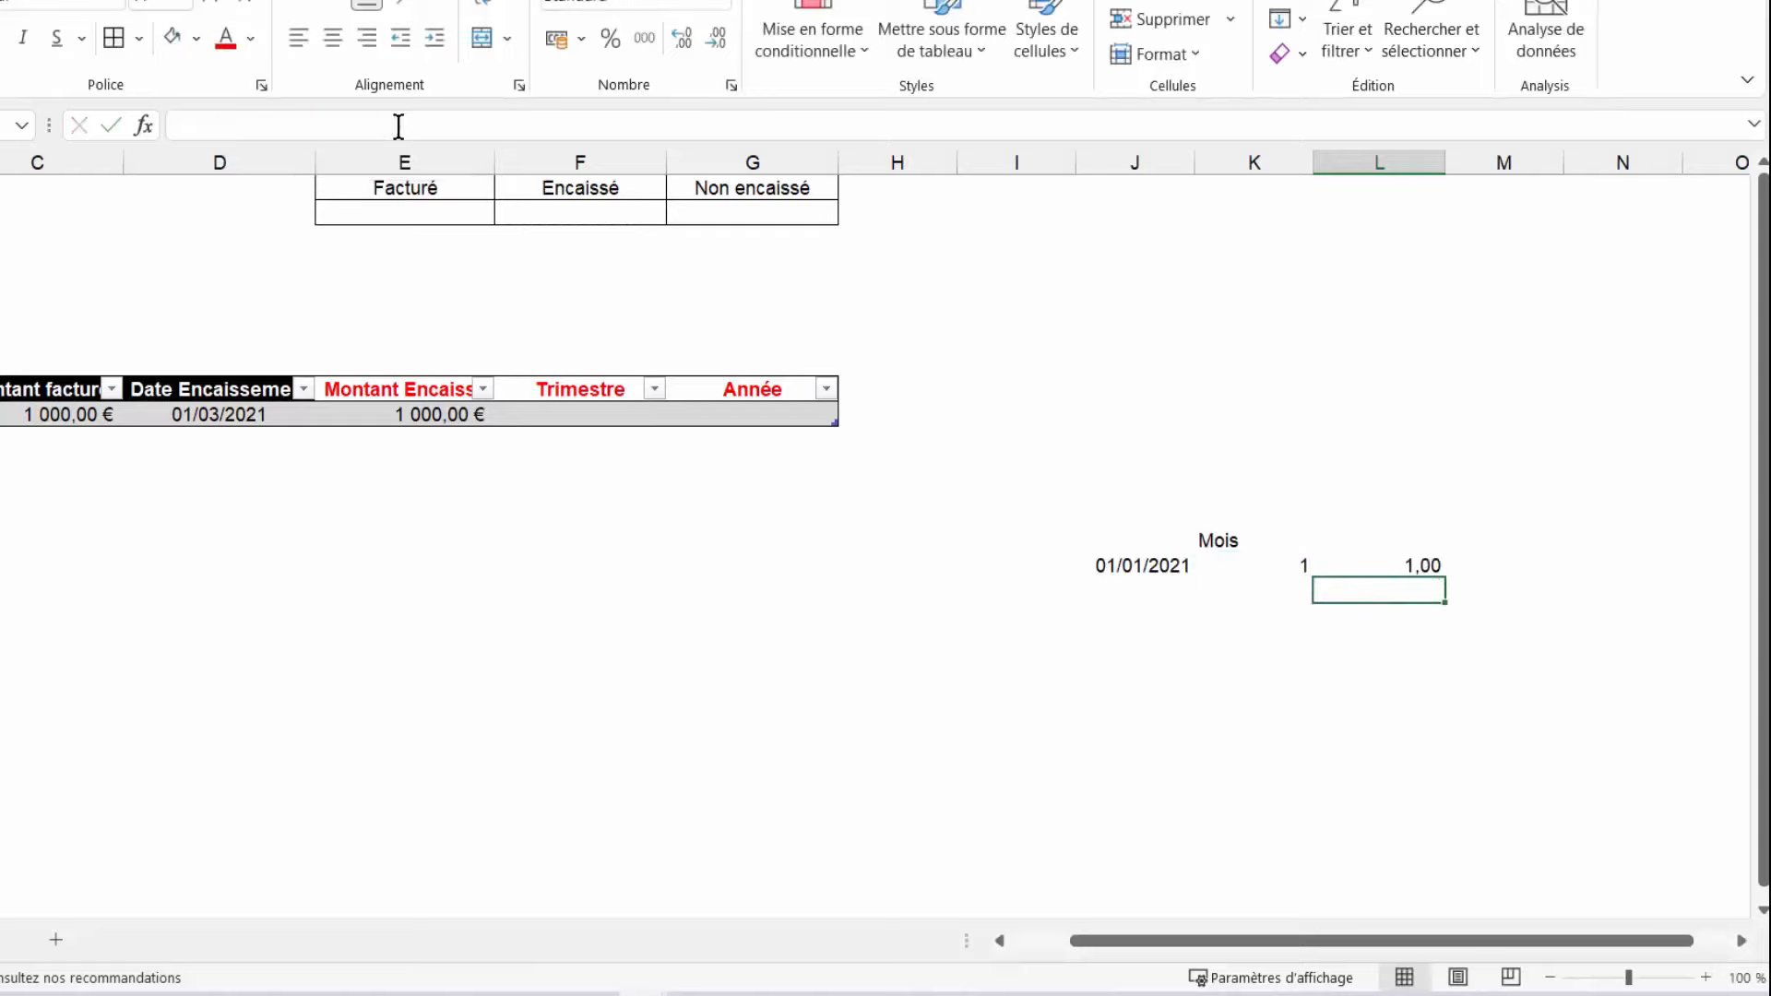
Remove the two decimal places from the quarter number in L16
key("Up")
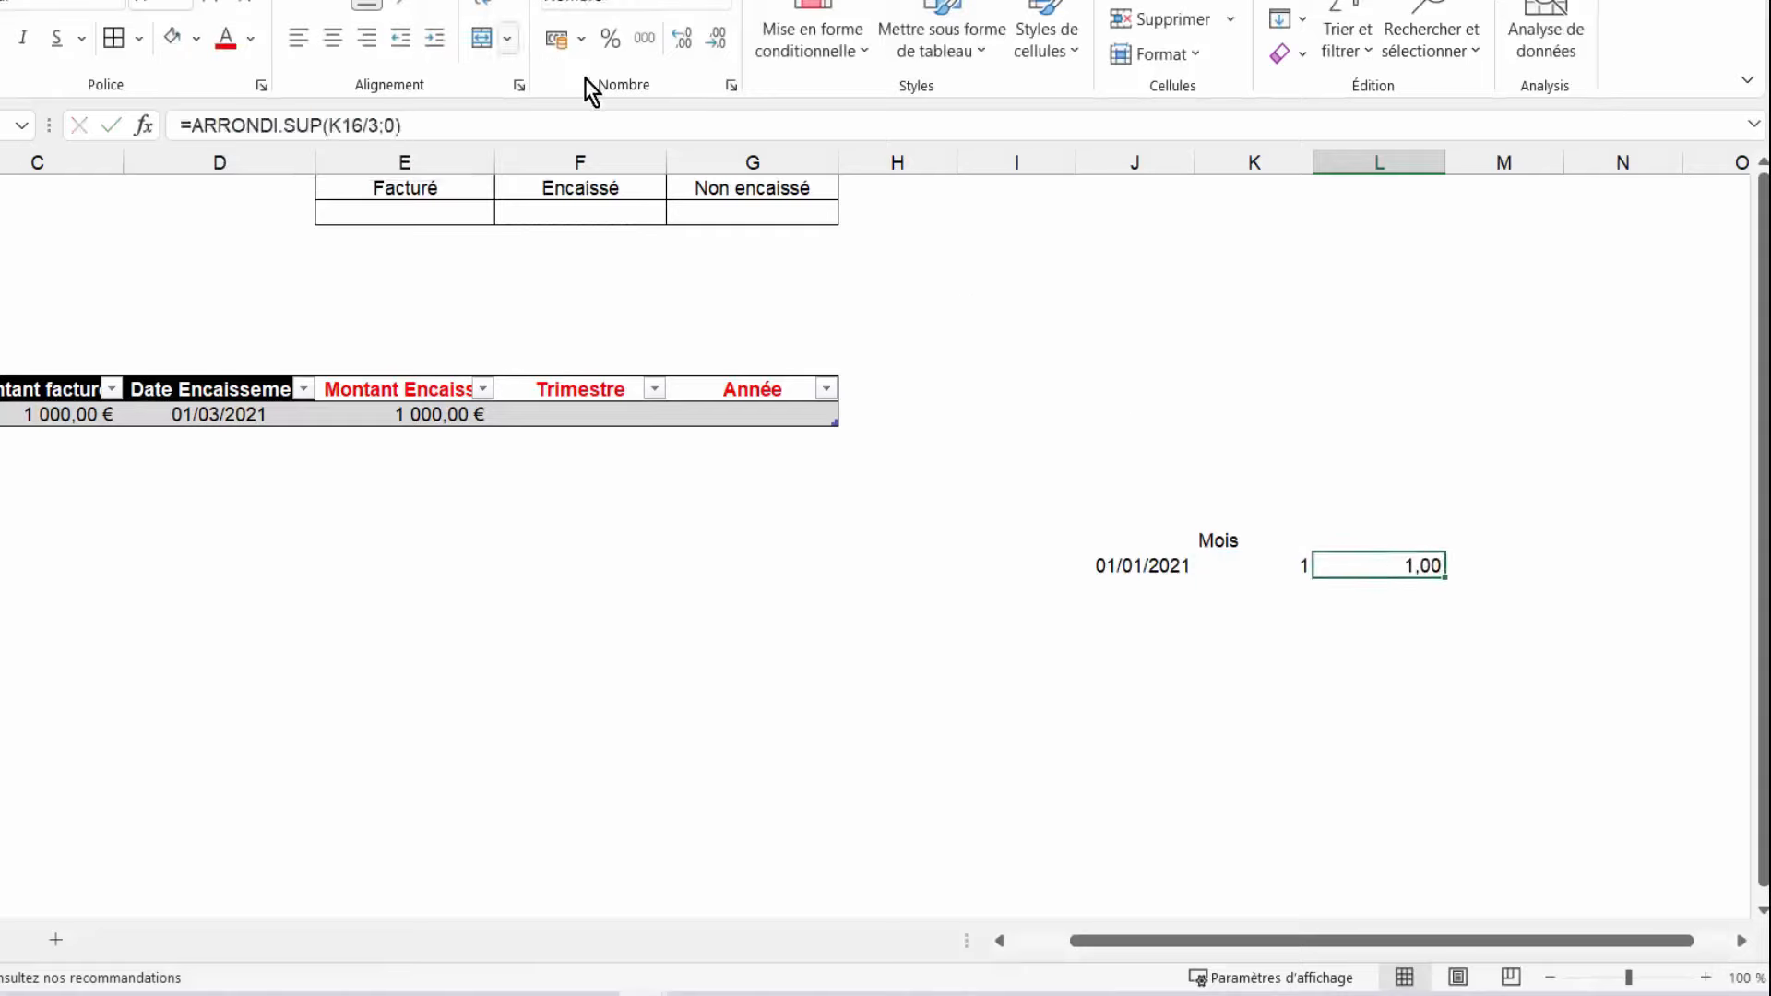
left_click(717, 47)
left_click(718, 47)
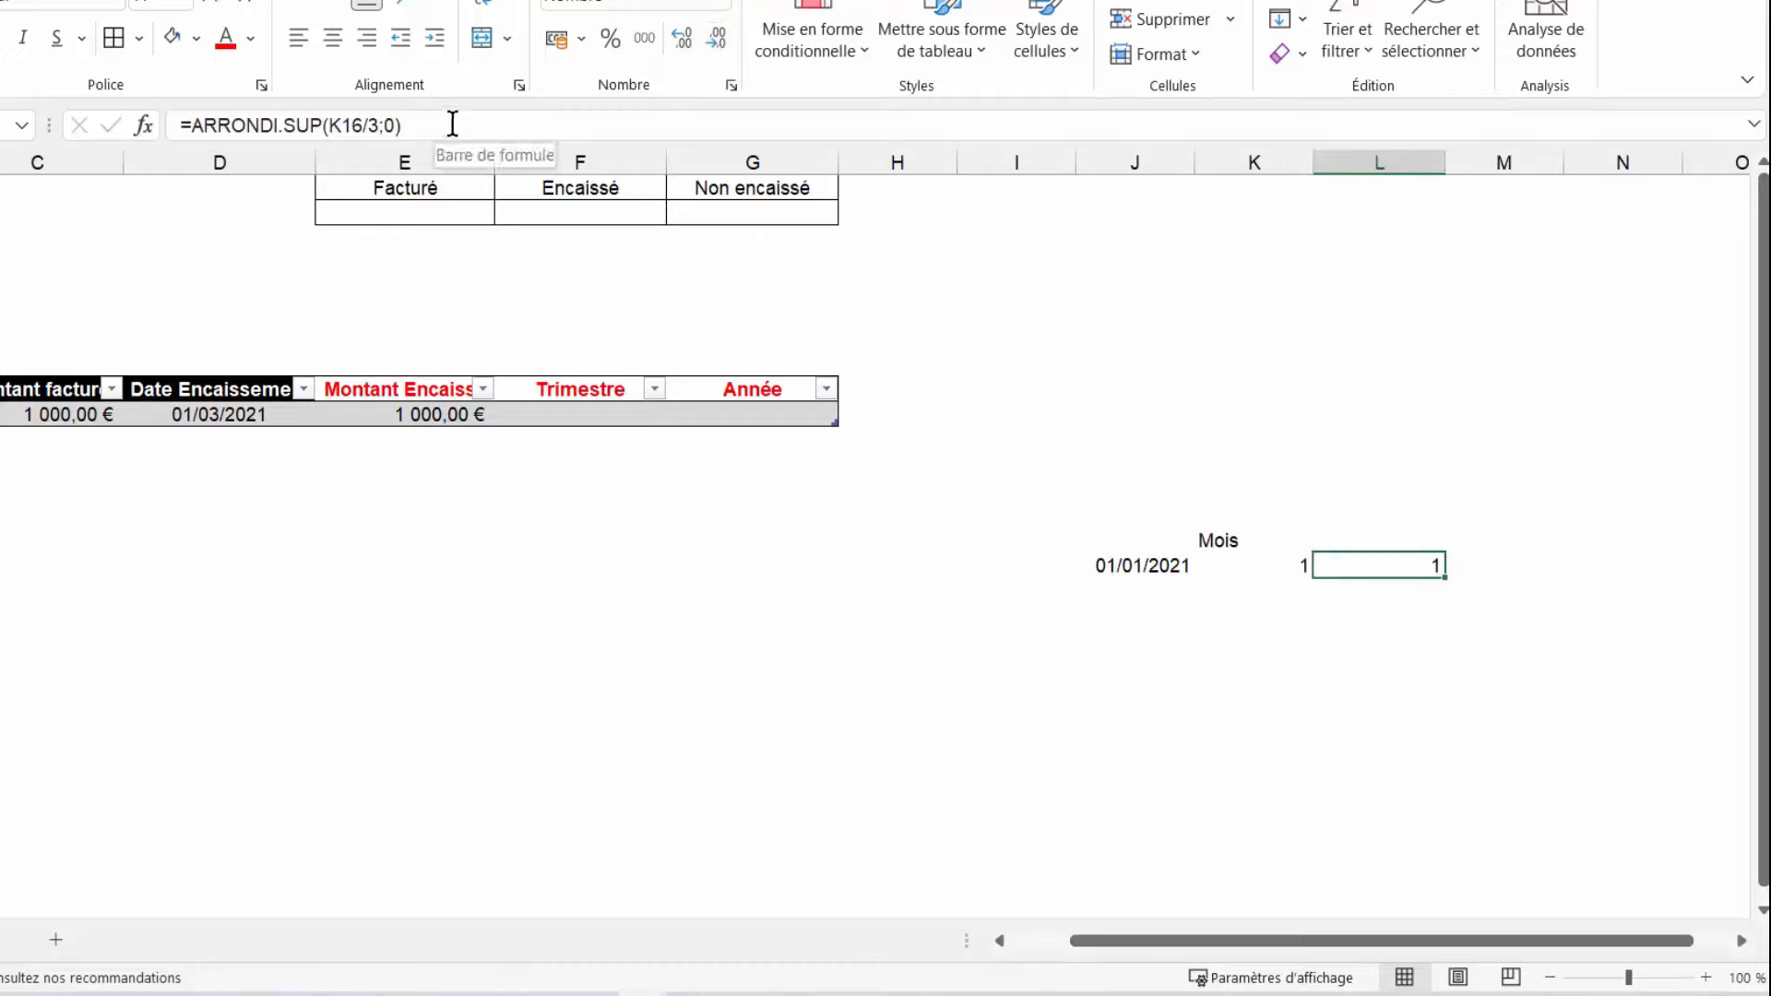
left_click(1288, 566)
left_click(1394, 566)
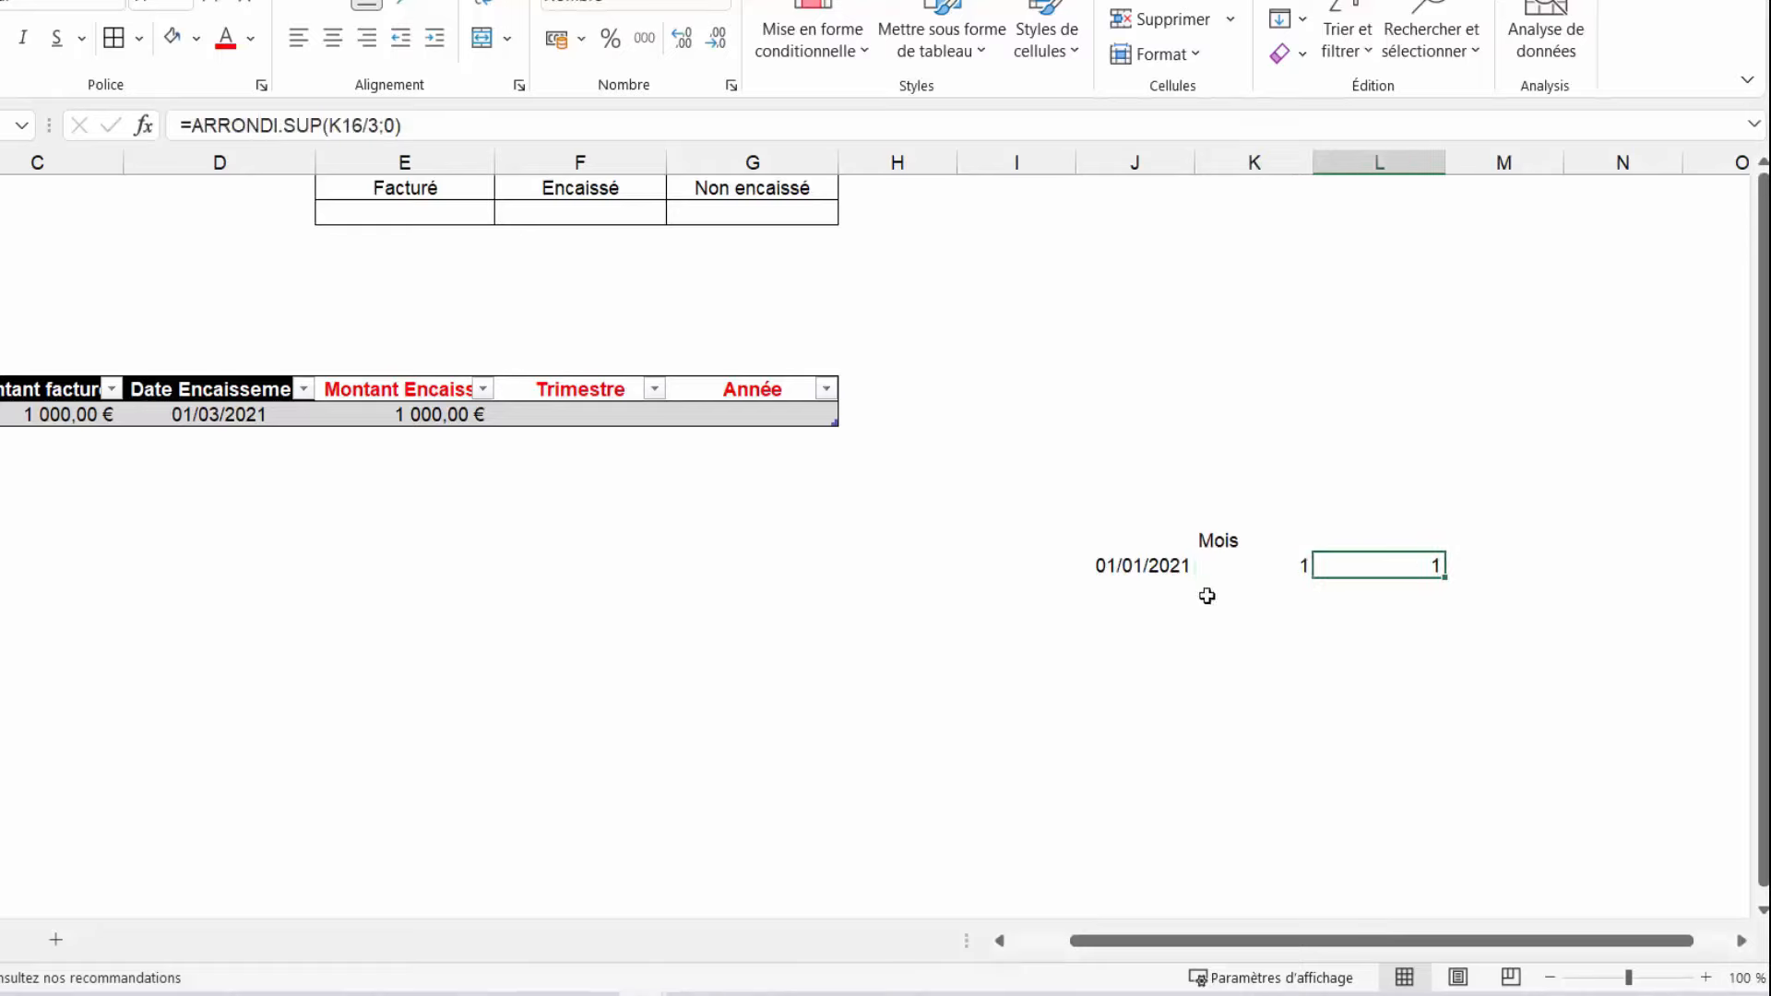
Replace the K16 reference in L16 with the month function, giving =ARRONDI.SUP(MOIS(J16)/3;0)
double_click(1369, 565)
left_click(1466, 566)
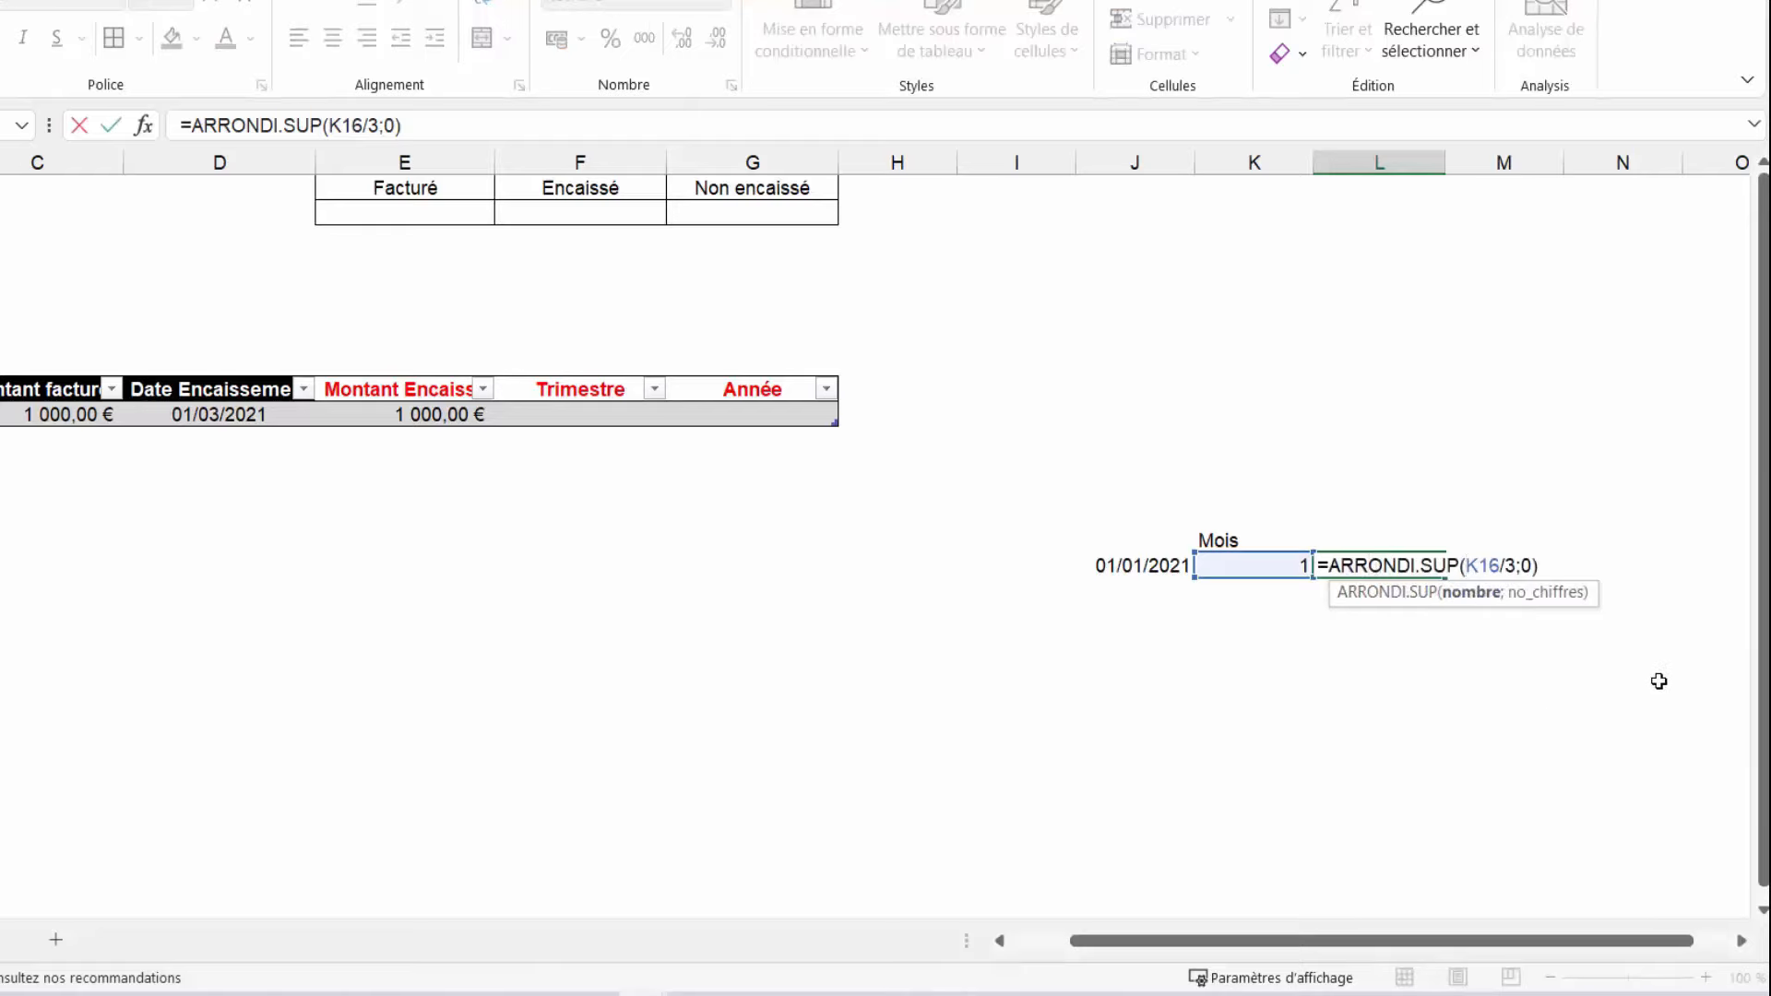
key("Delete")
key("Delete")
key("Delete")
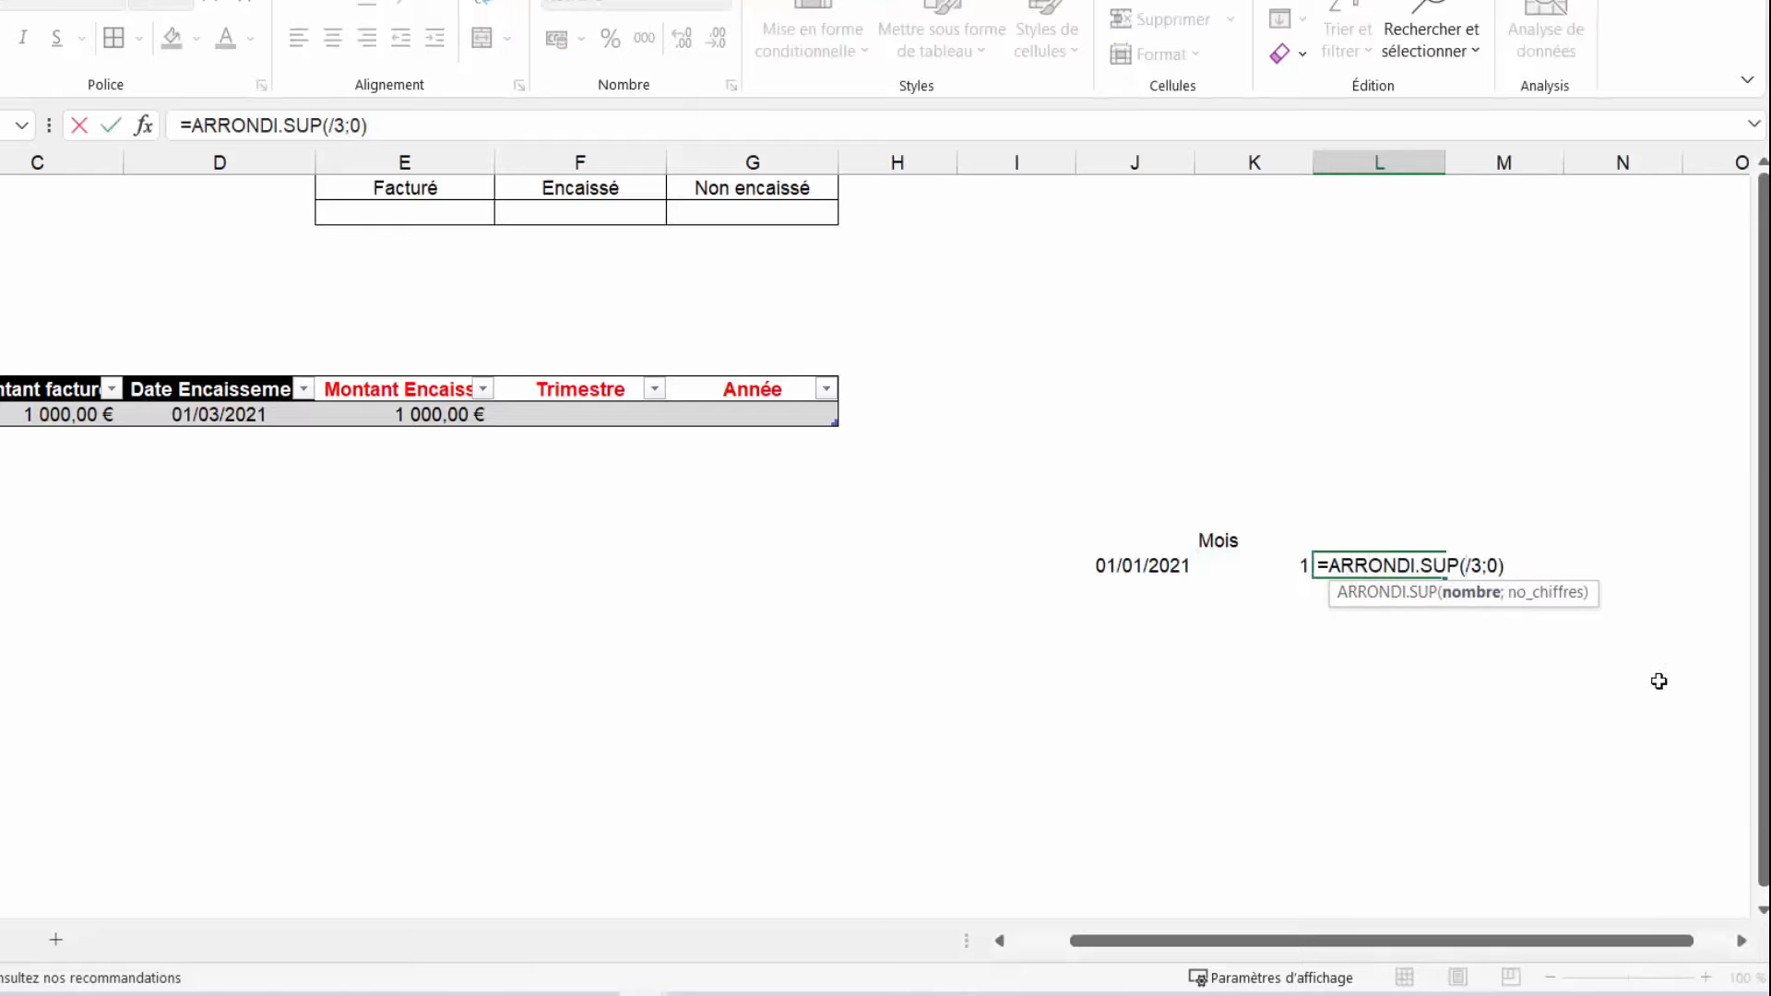
type("m")
type("ois(")
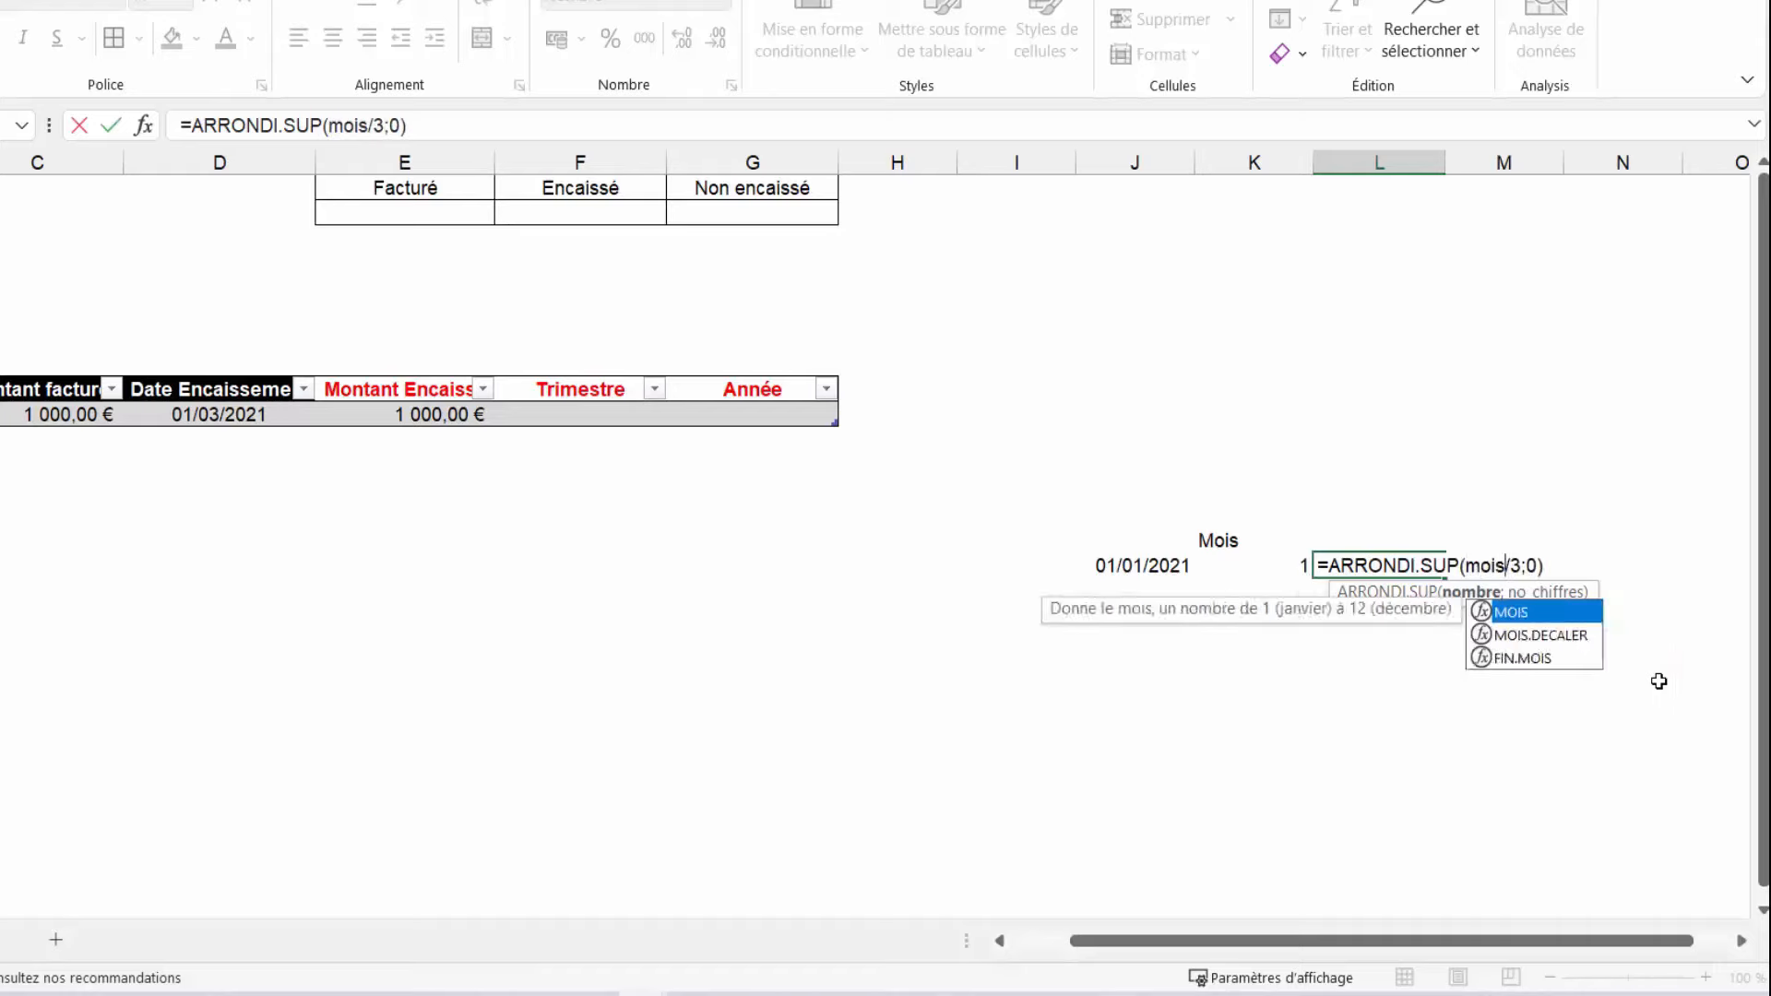
left_click(1144, 565)
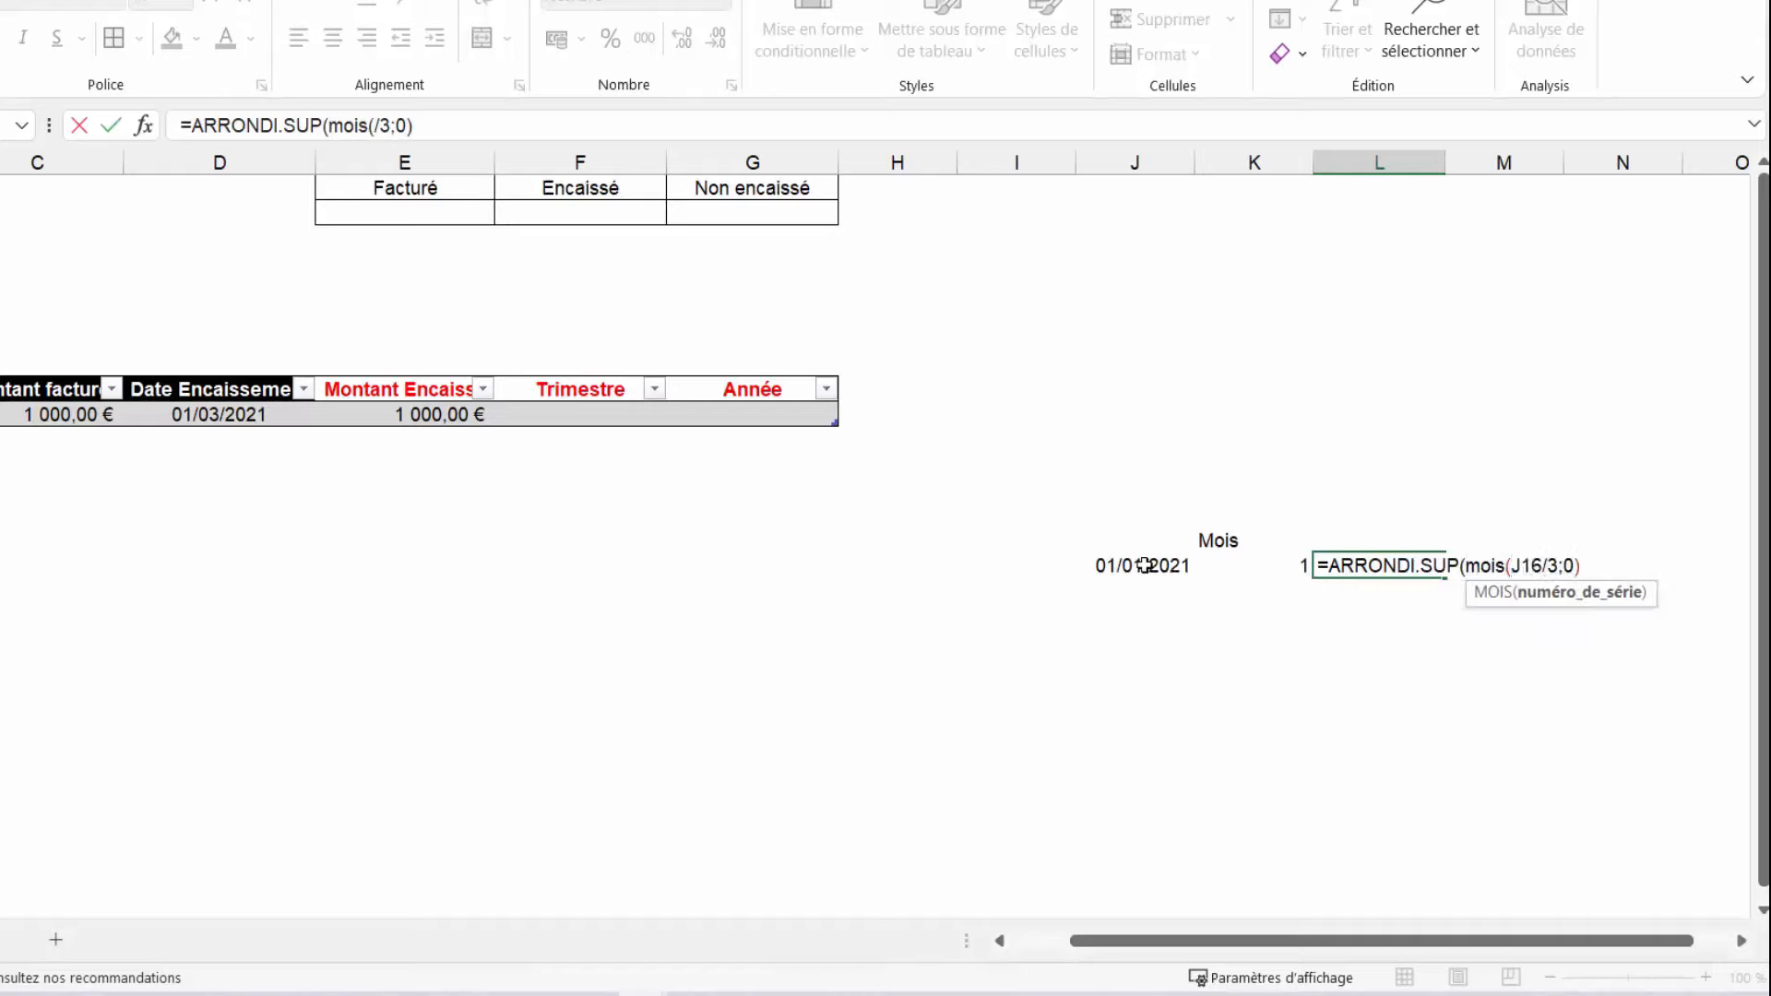
type(")")
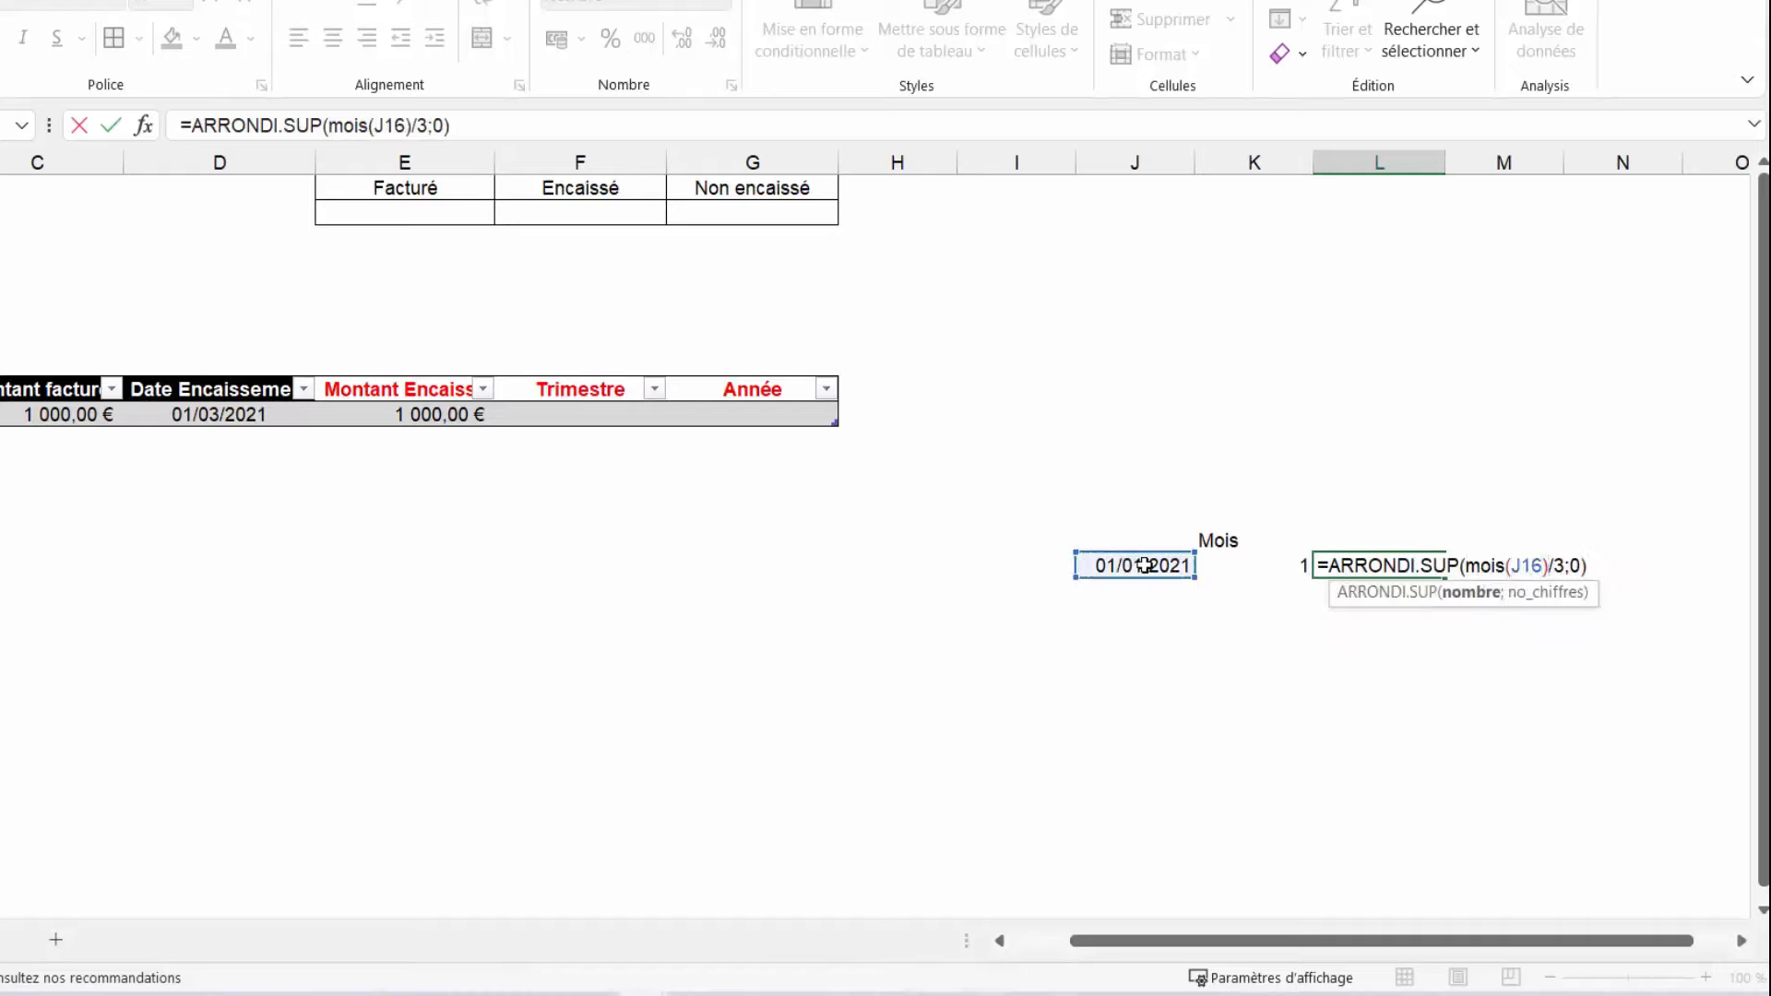
key("Return")
key("Up")
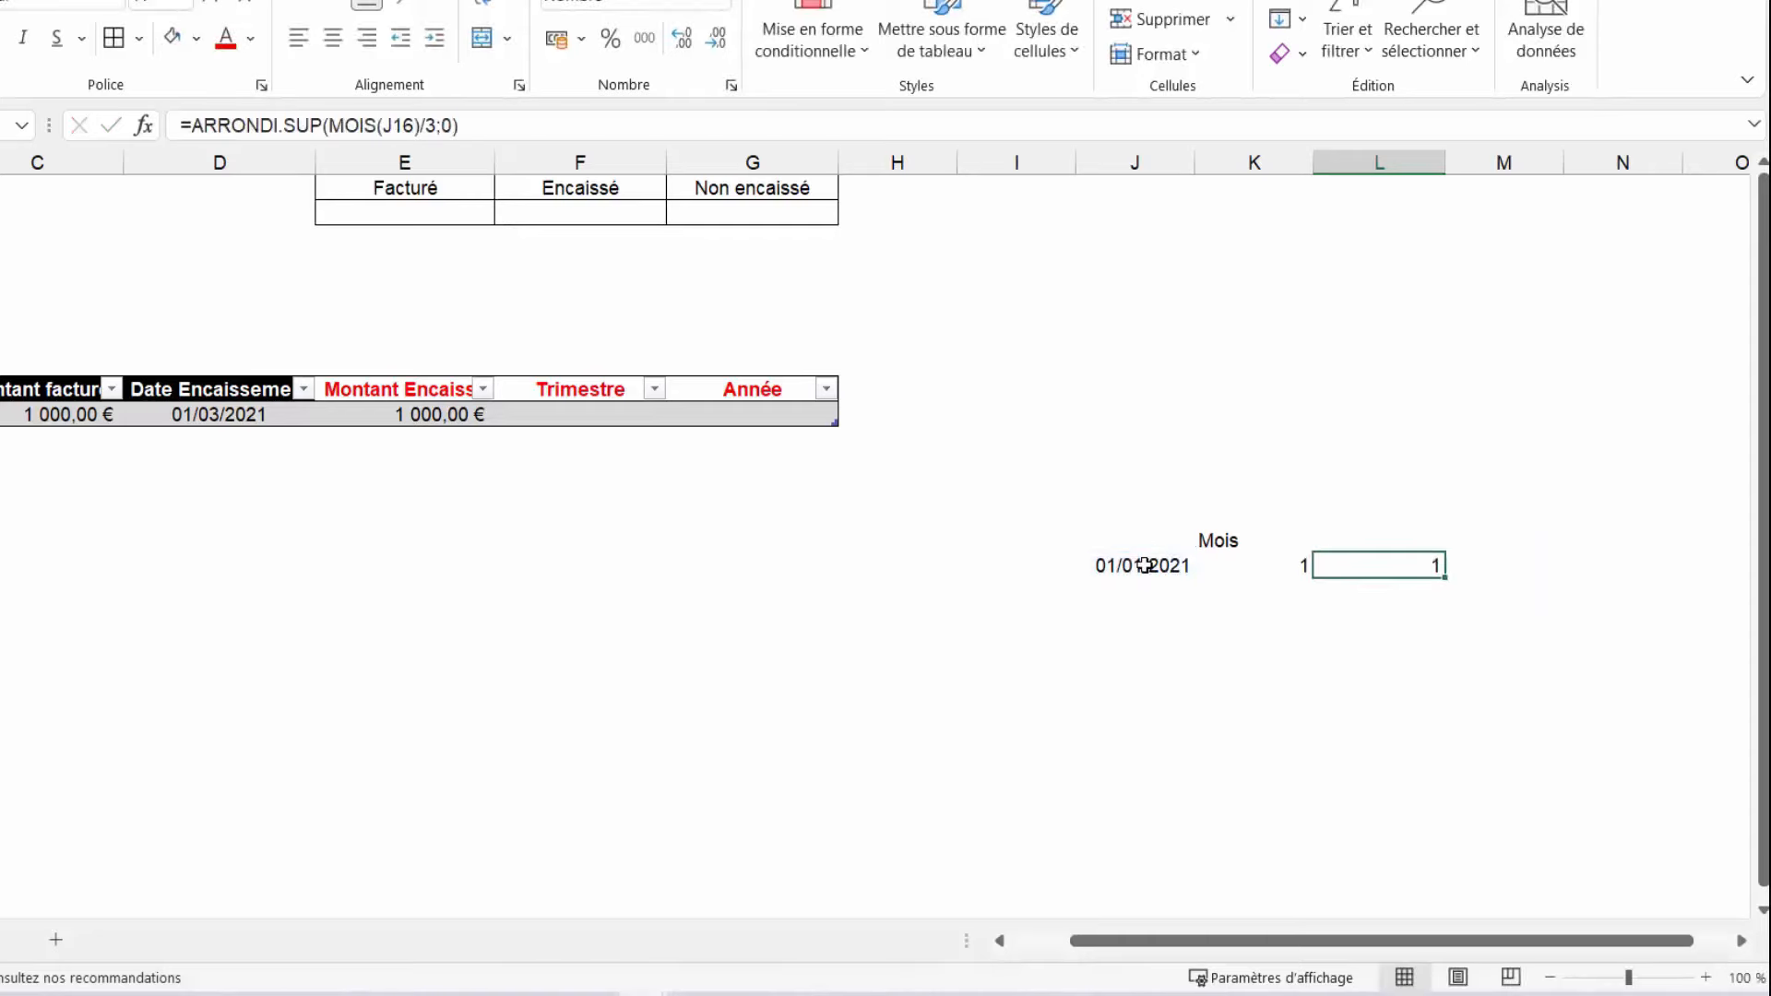
Change the sample date in J16 to 31/12/2021 to test the combined quarter formula
left_click(1134, 552)
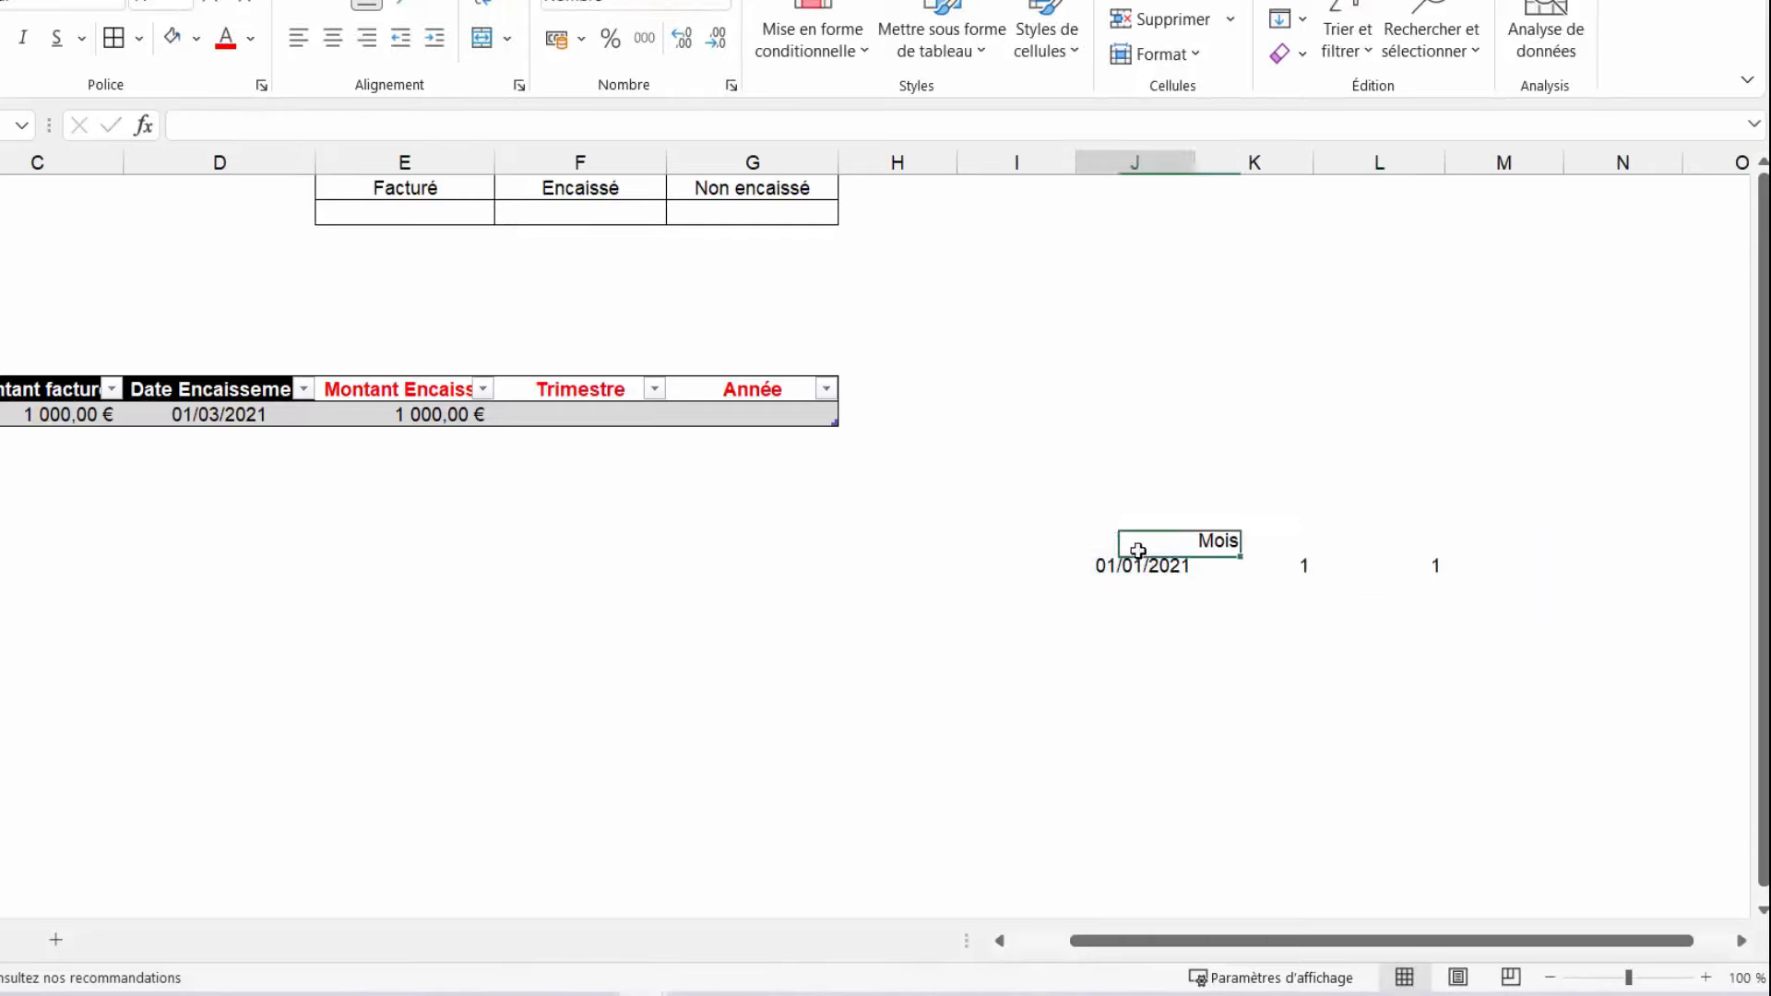
left_click(1174, 565)
type("31/")
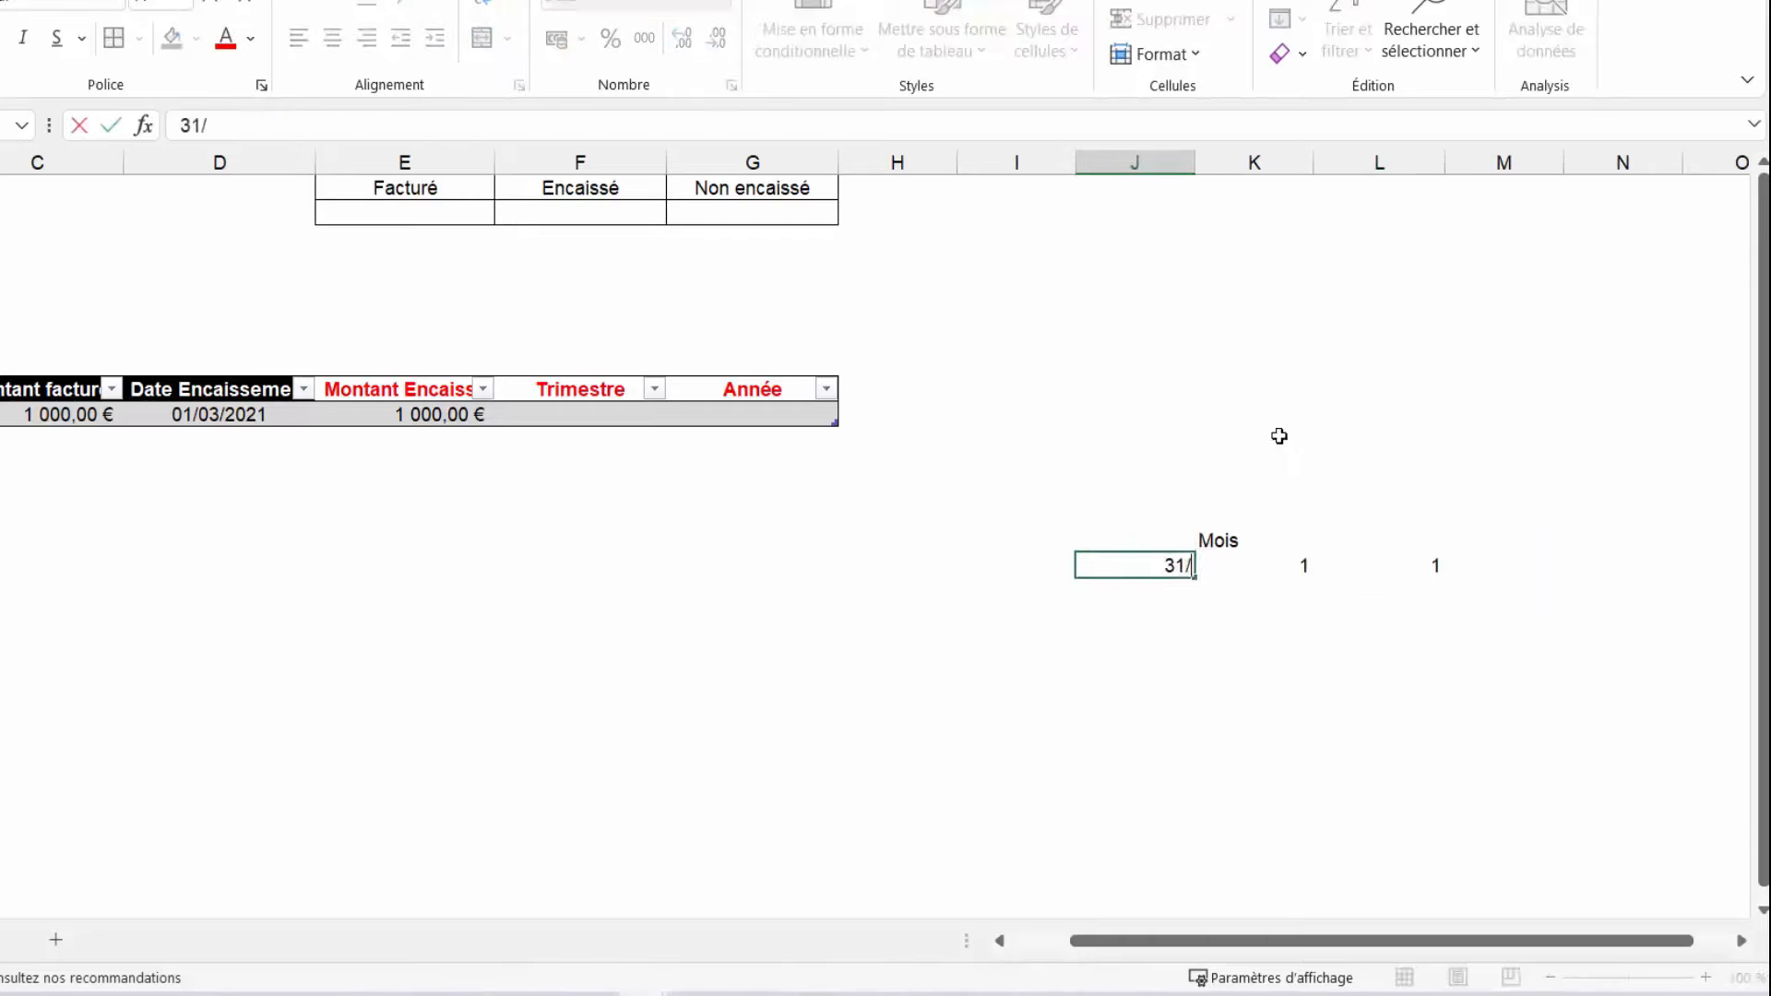
type("12/2021")
key("Return")
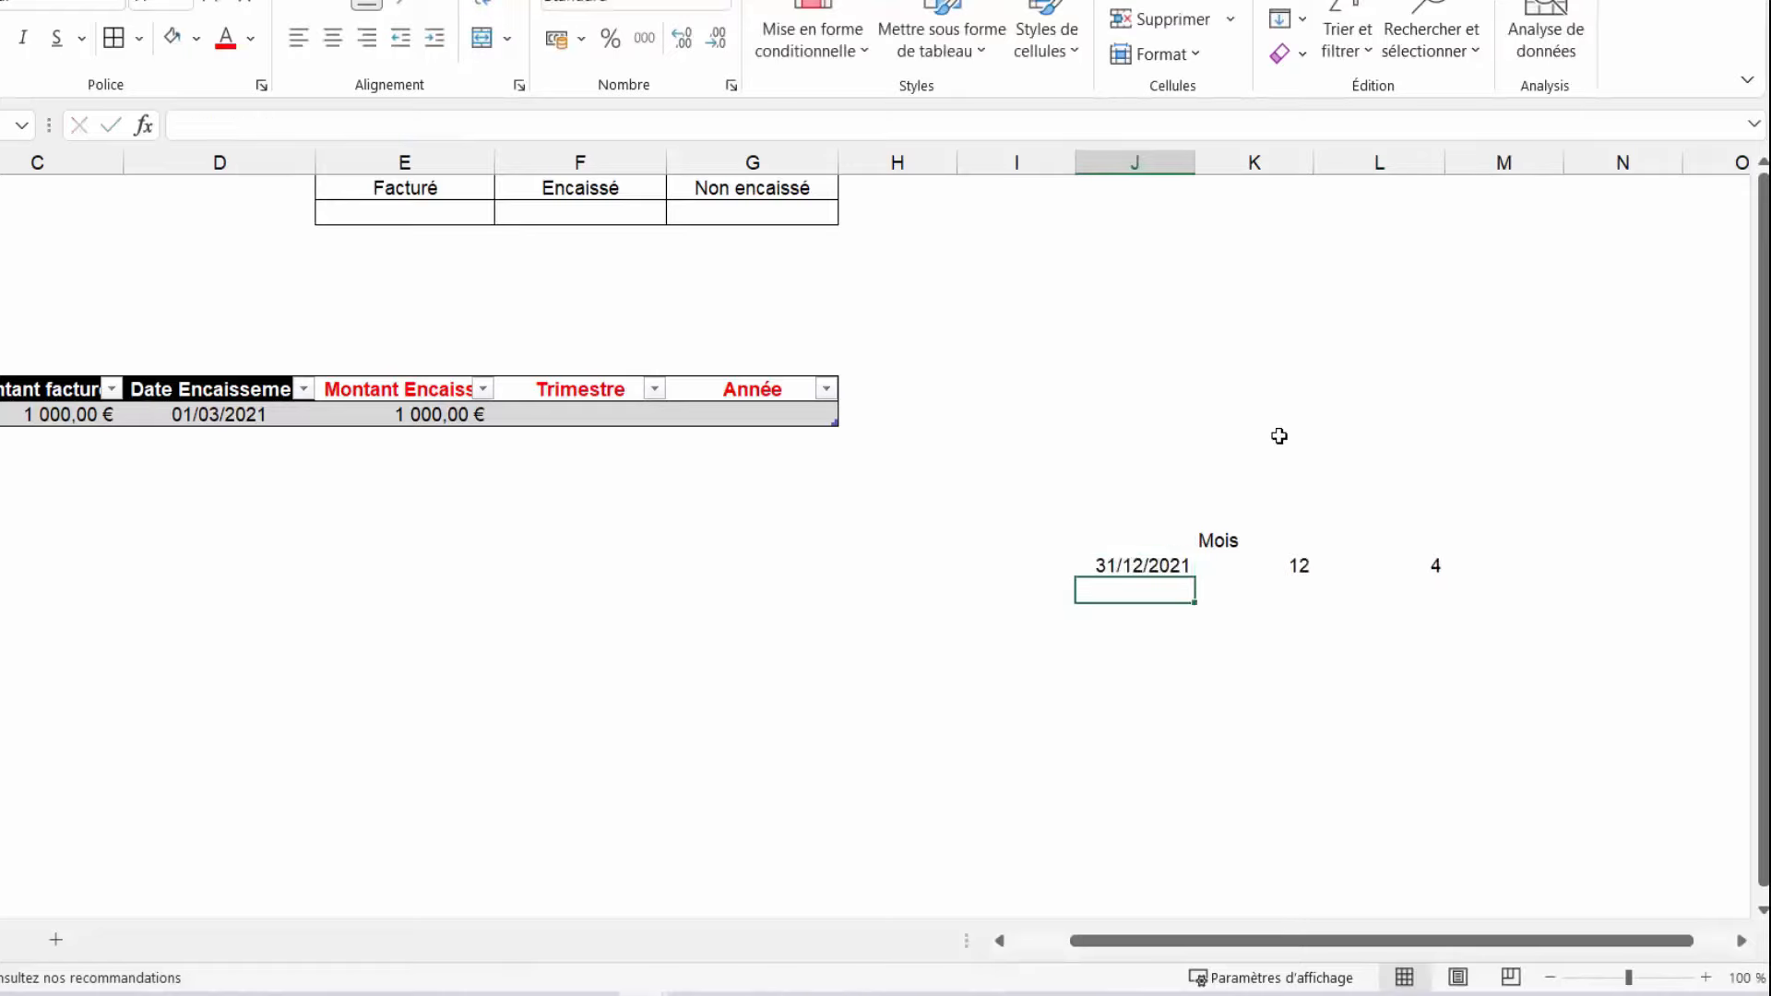
Clear the separate month formula in K16 and check the quarter formula in L16
key("Up")
key("Right")
key("Right")
key("Left")
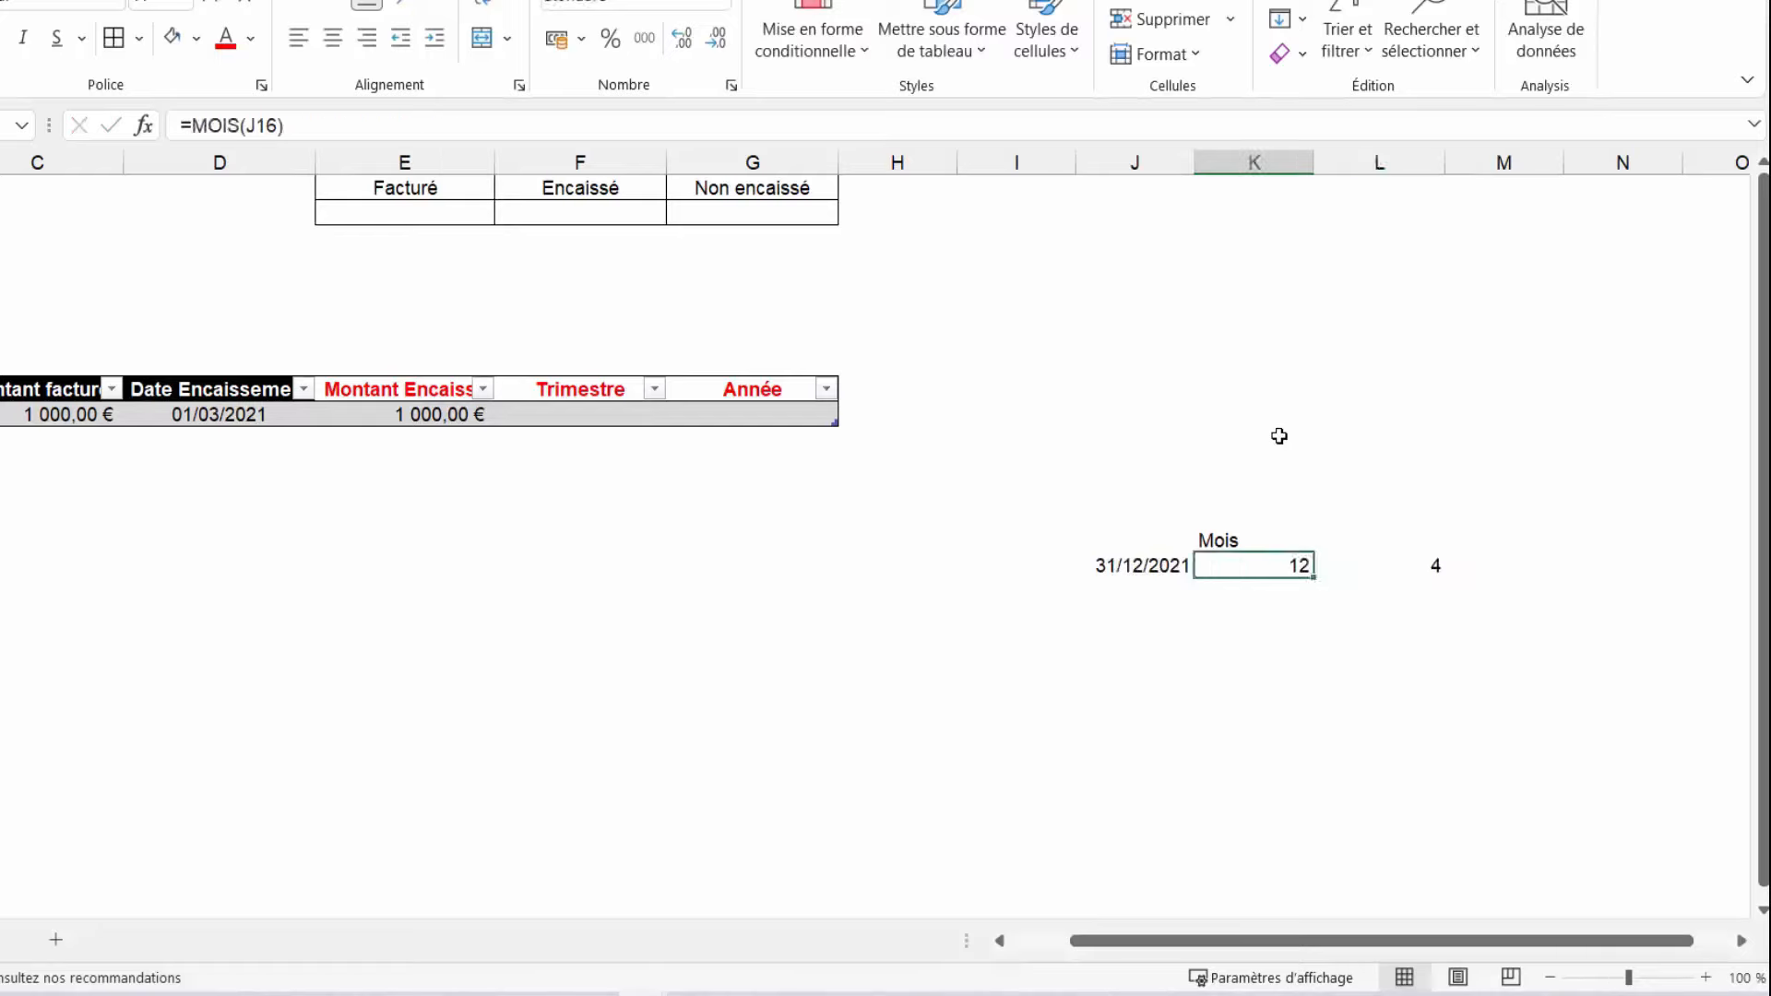
key("Right")
key("Left")
key("Delete")
left_click(1421, 566)
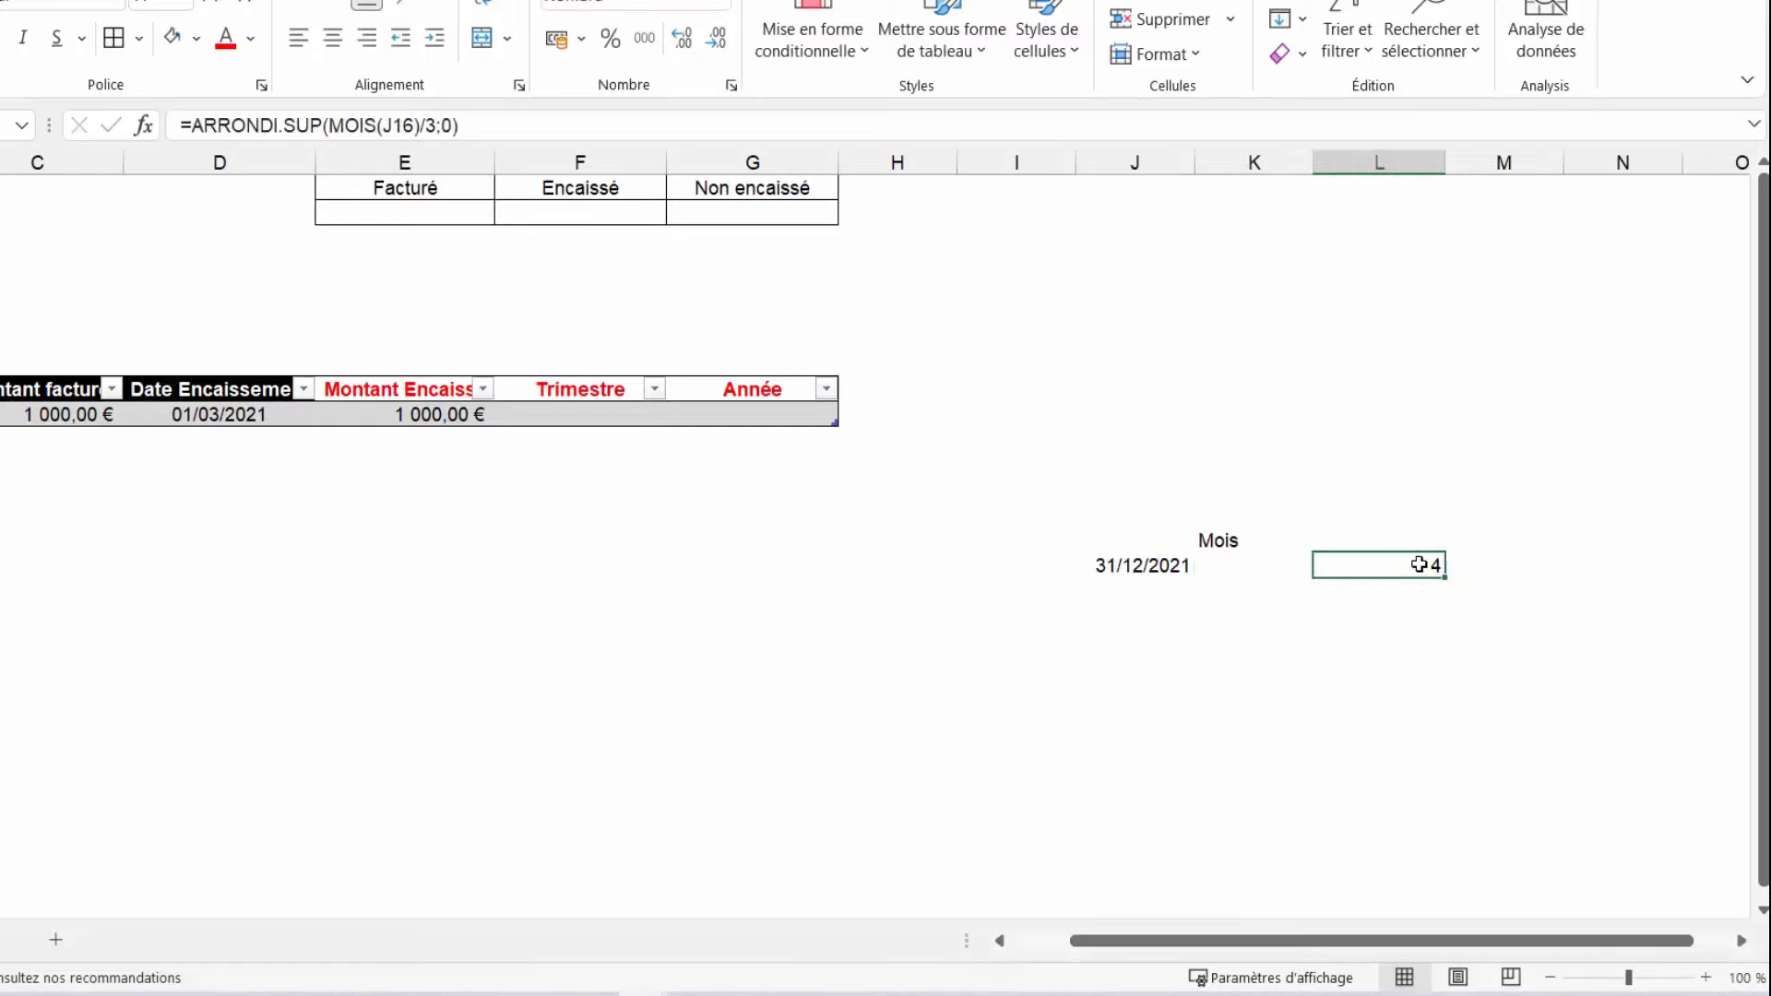
Display the quarter formula of L16 as text in J21 using =FORMULETEXTE(L16)
left_click(1139, 687)
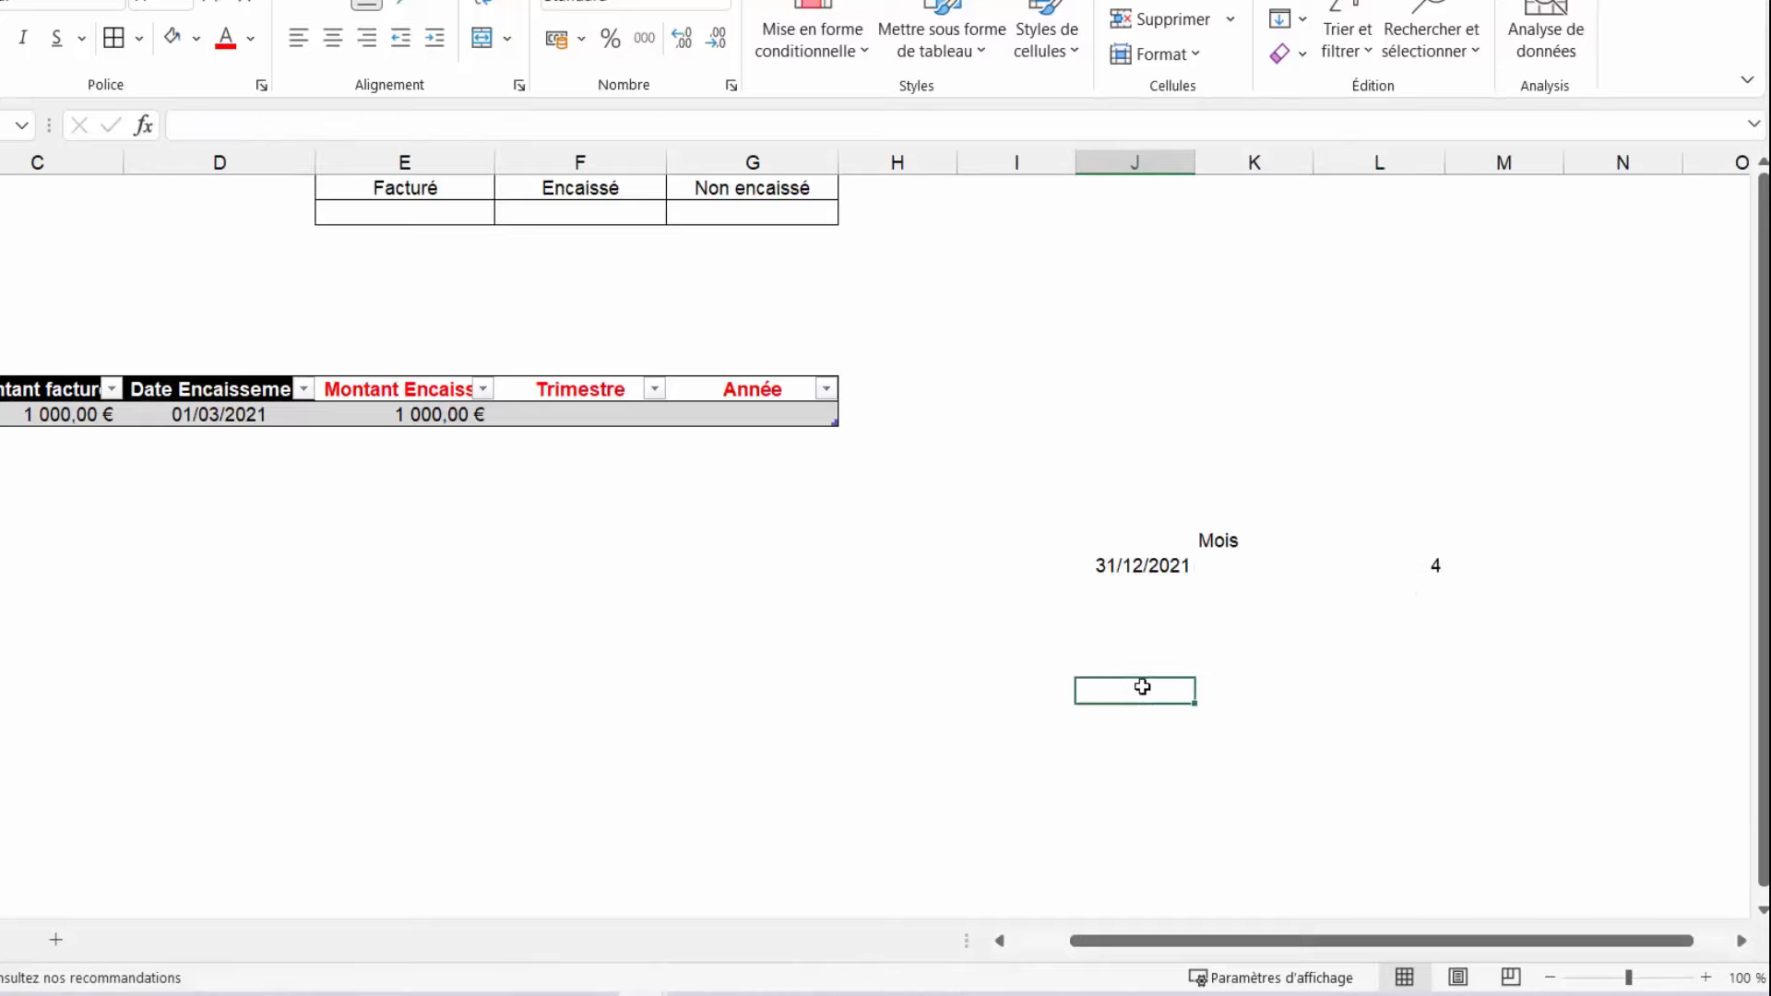
type("=for")
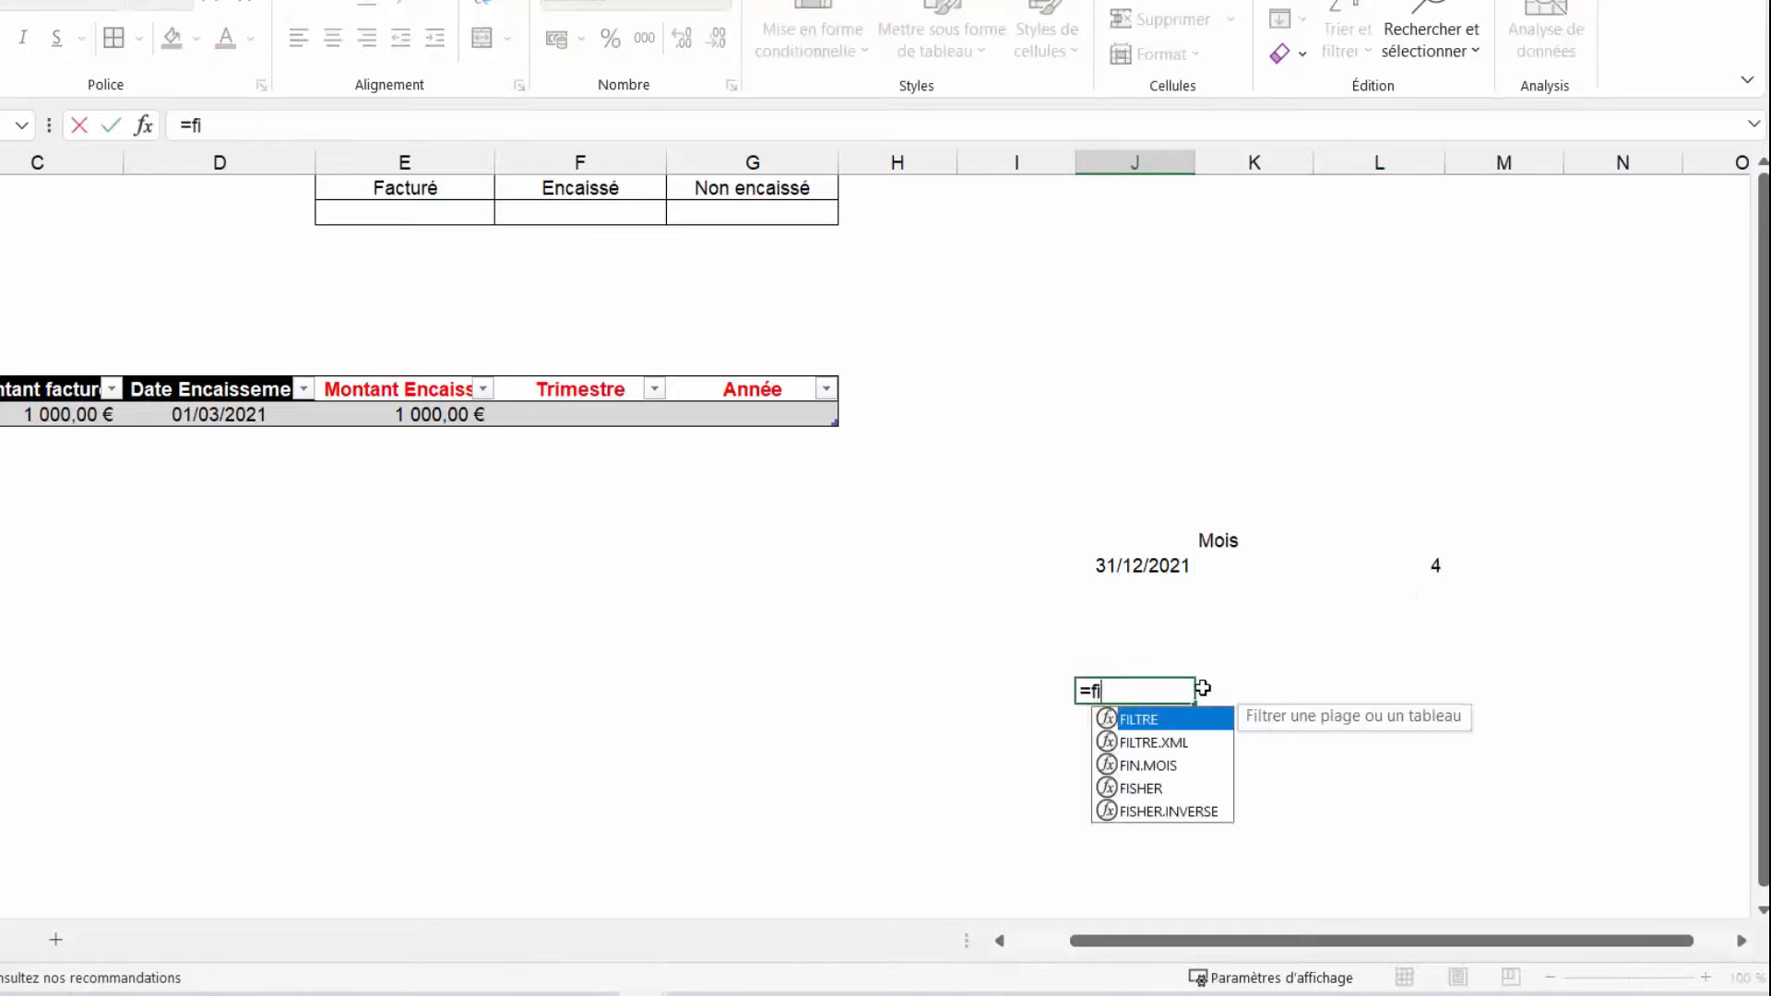
type("m")
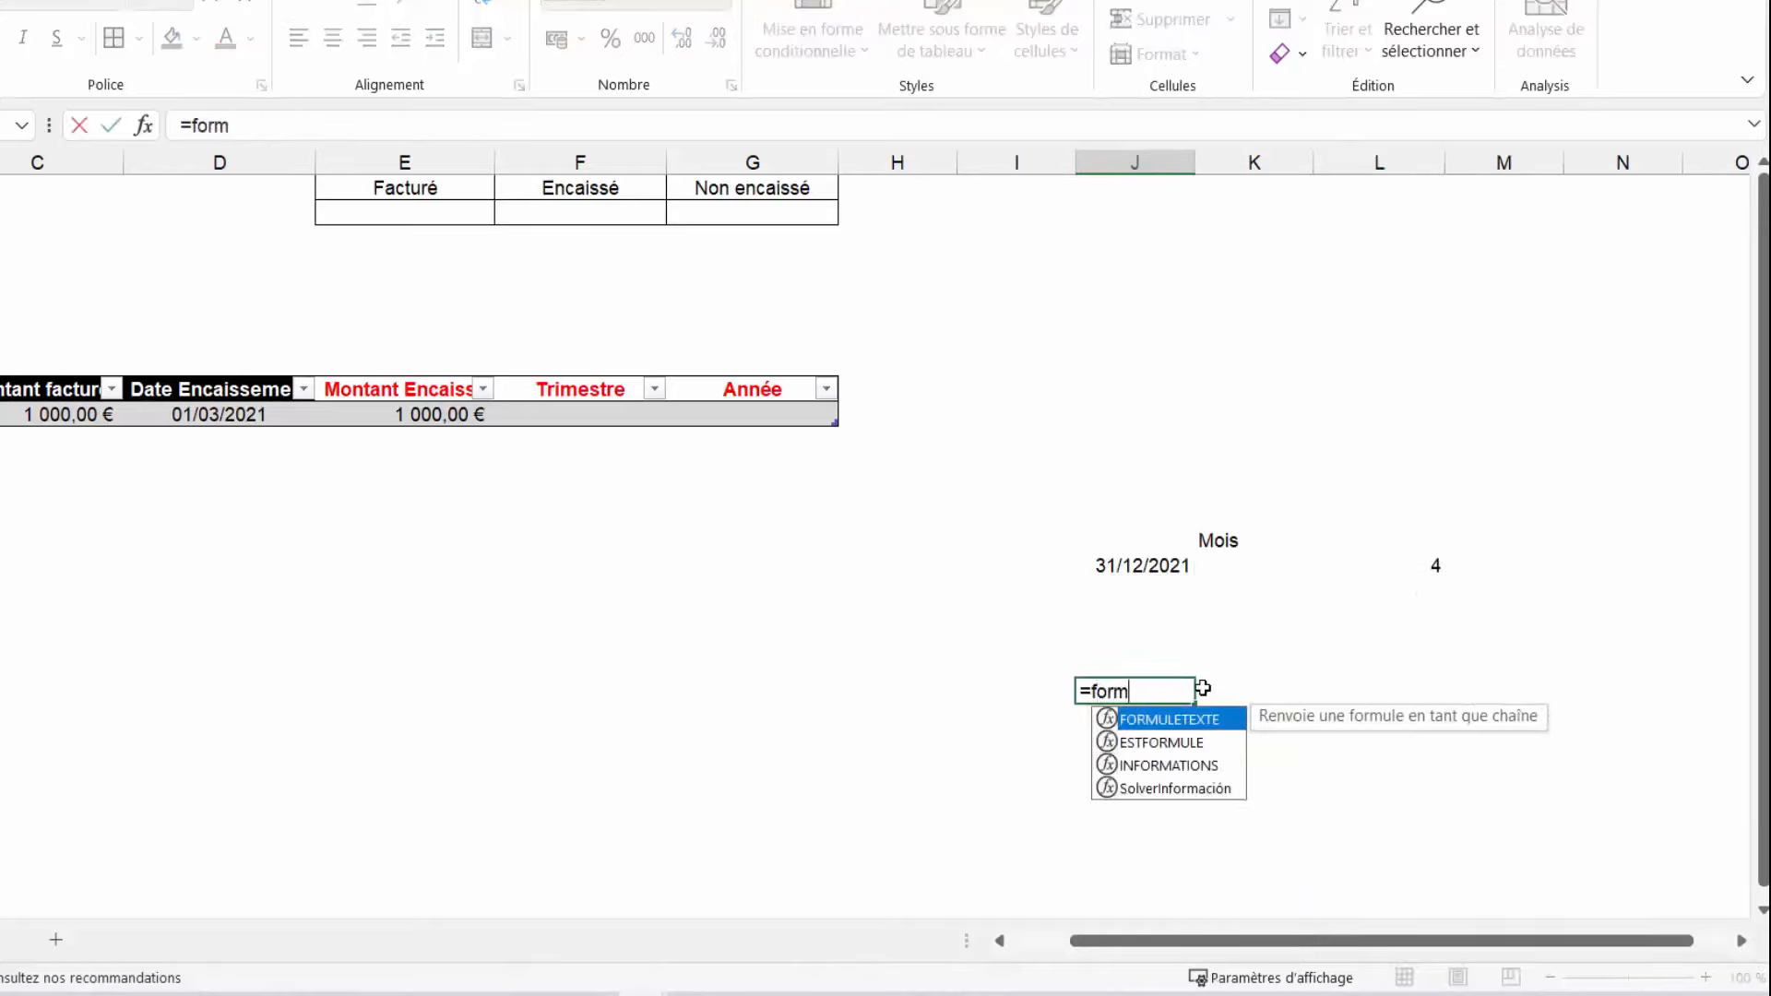
double_click(1158, 718)
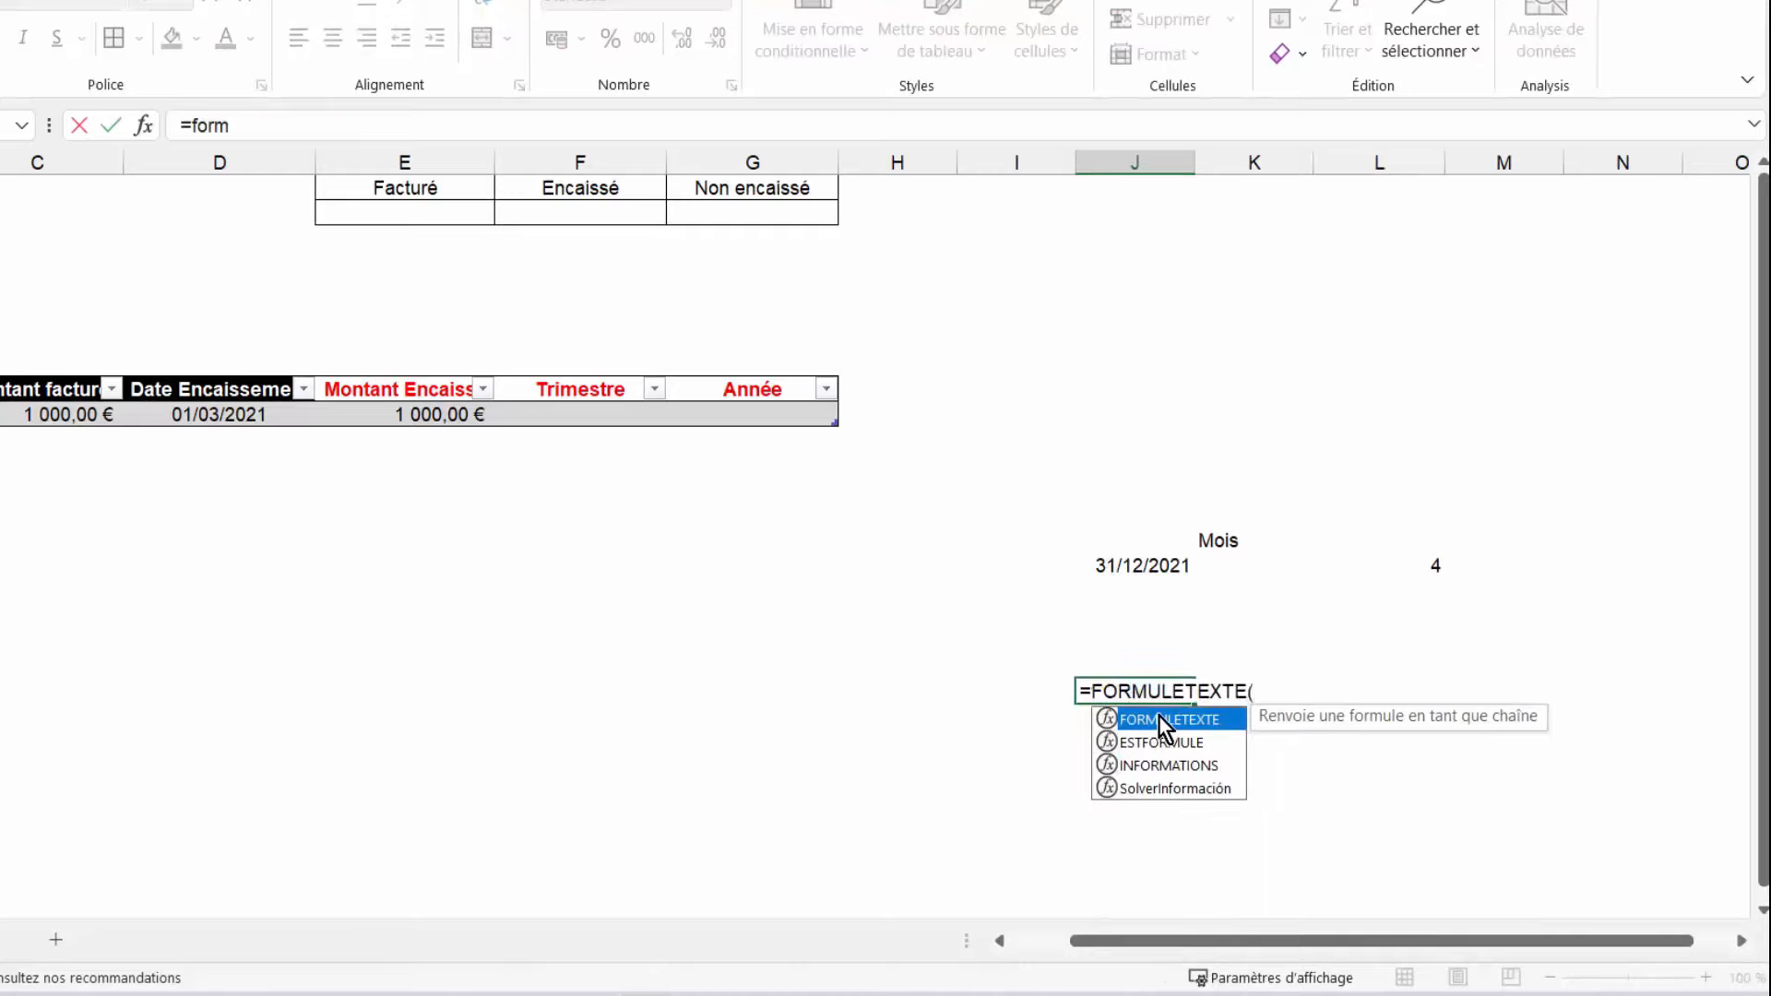
left_click(1415, 571)
key("Return")
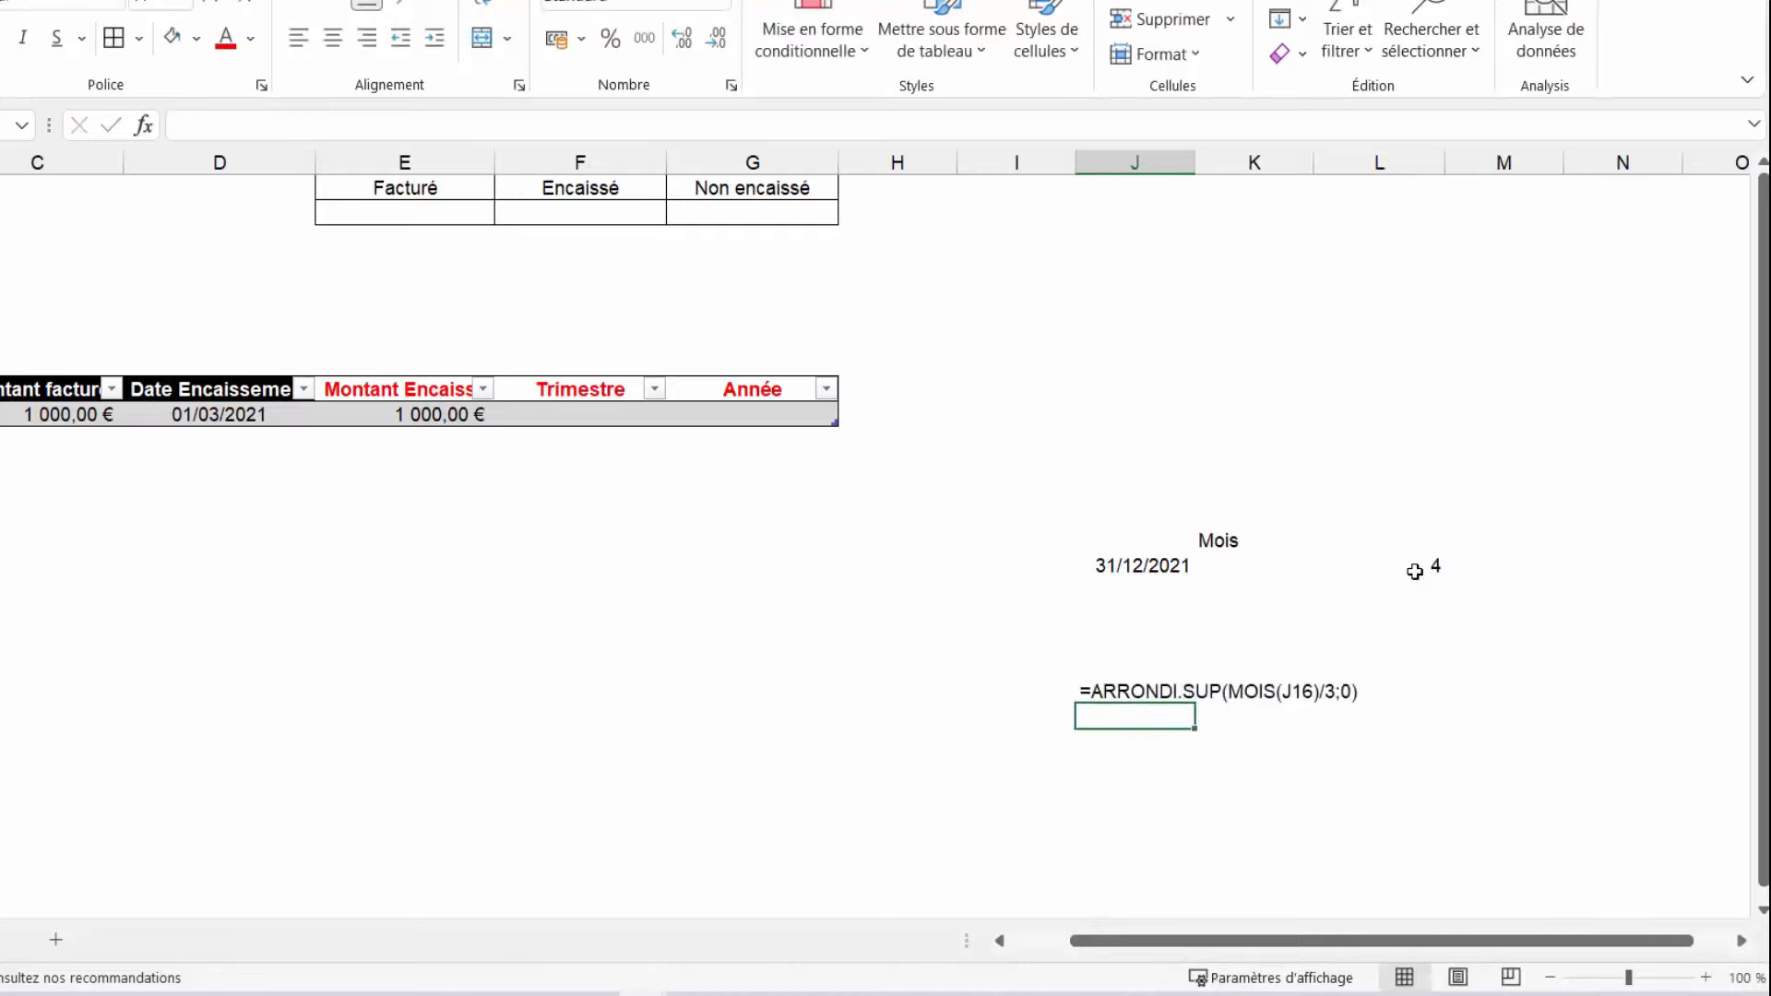
key("Up")
left_click(1233, 764)
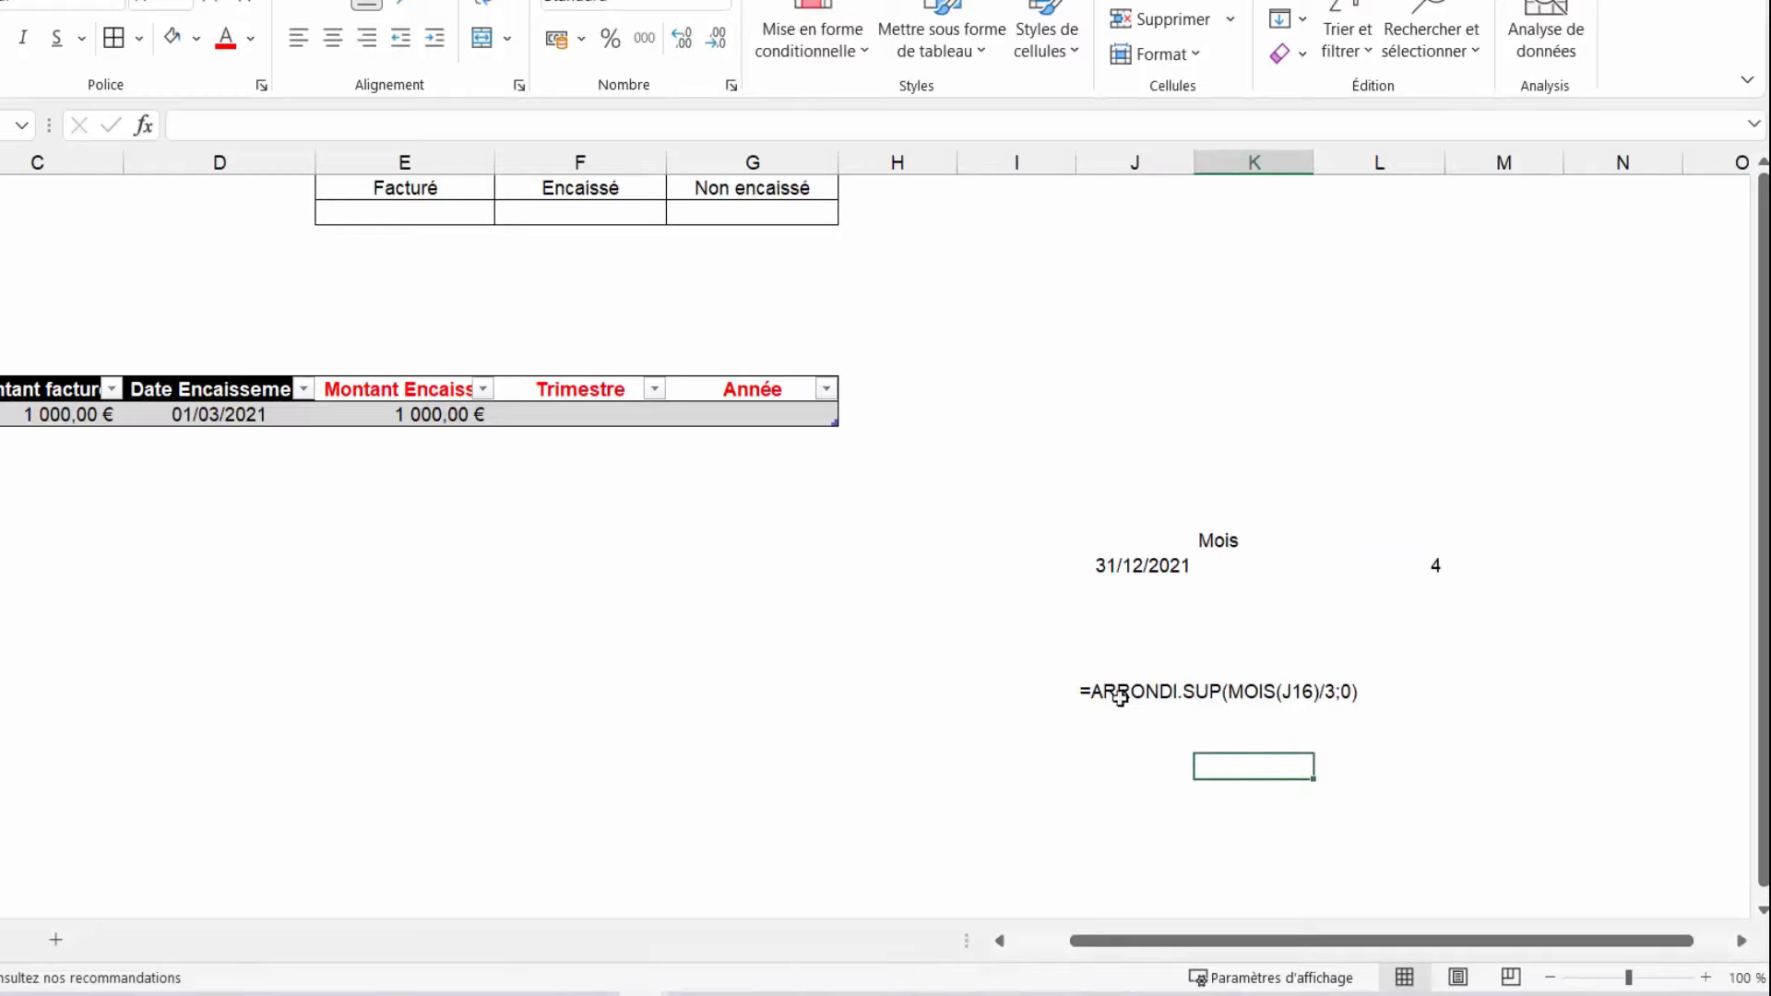
left_click(1197, 694)
left_click(1108, 696)
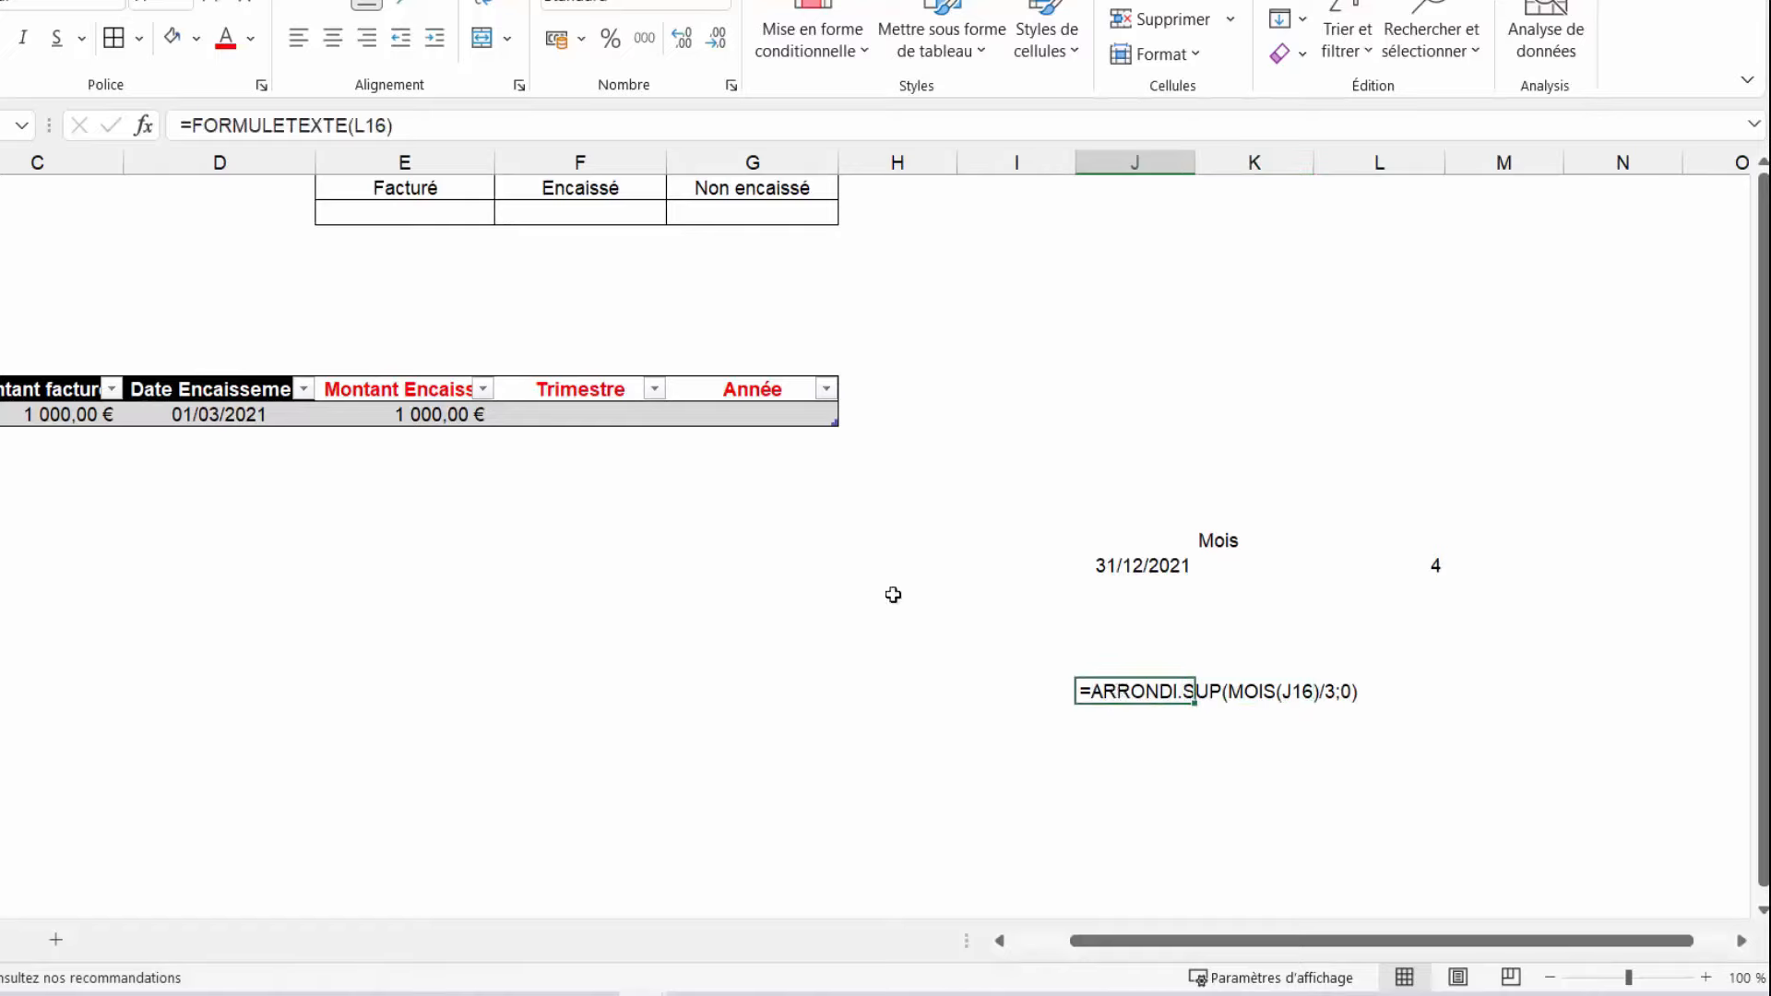
Start an SI formula in the Trimestre cell F10 that tests whether [@[Date Encaissement]] is different from ""
left_click(597, 413)
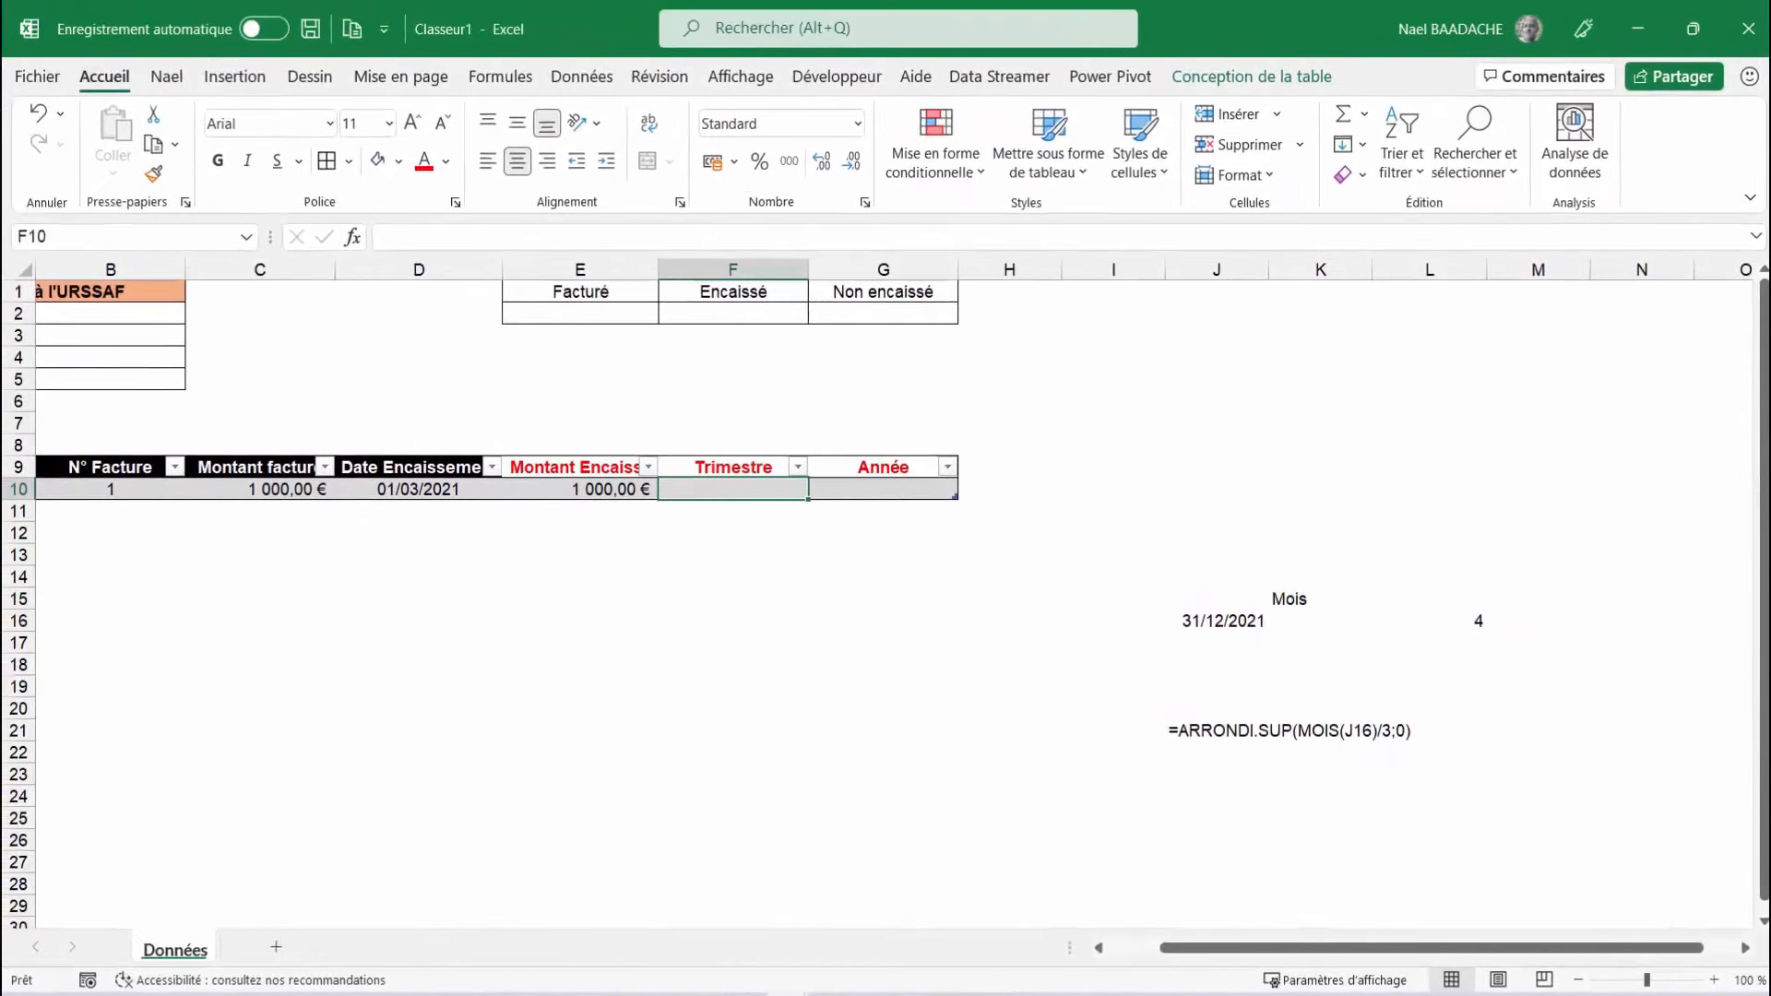
left_click(745, 491)
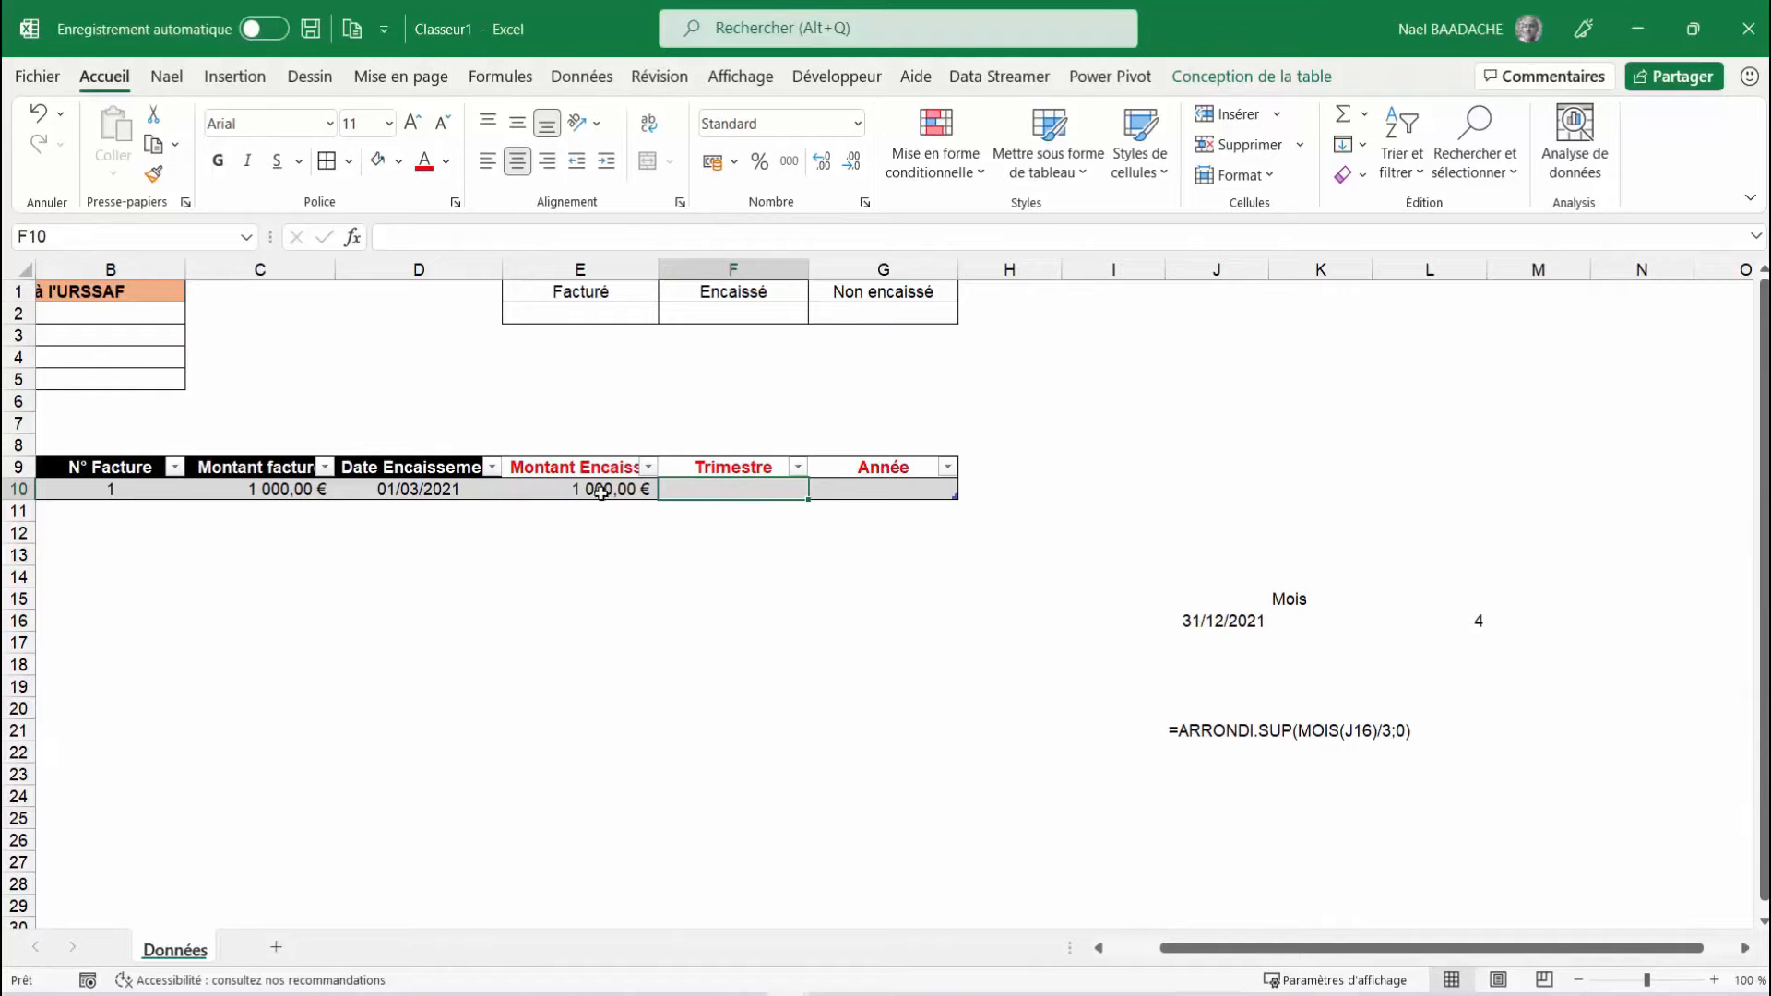
type("=si(")
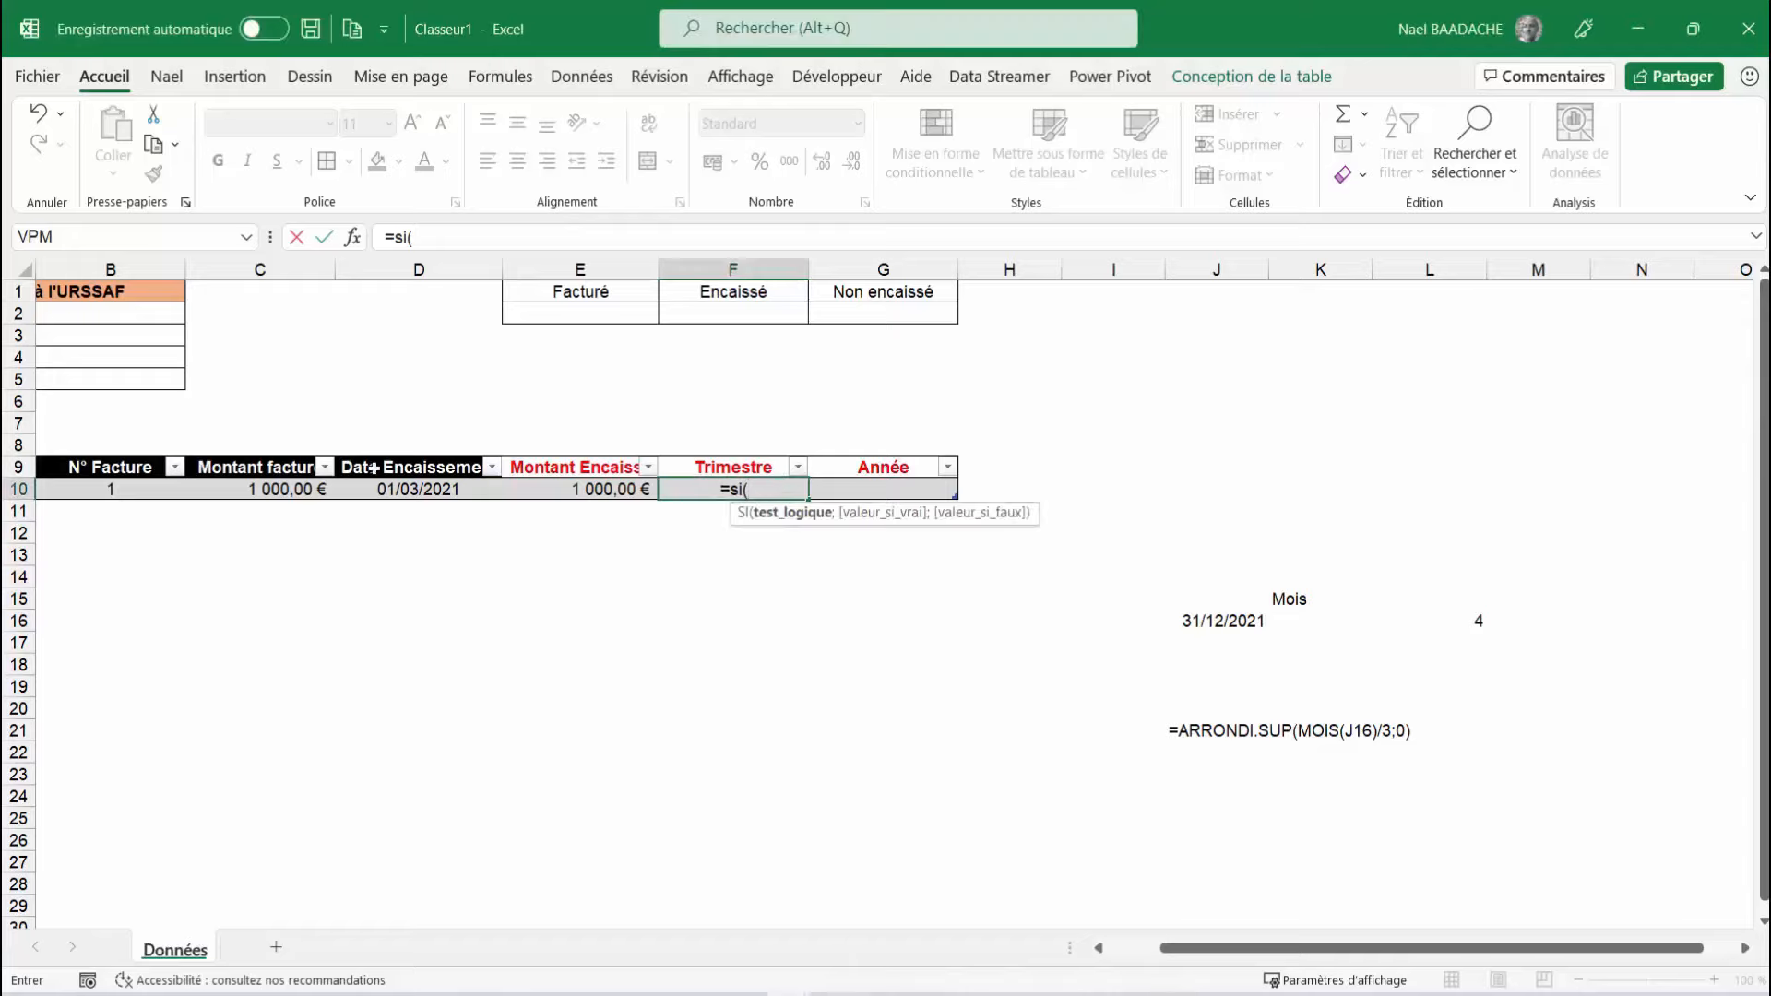
left_click(437, 489)
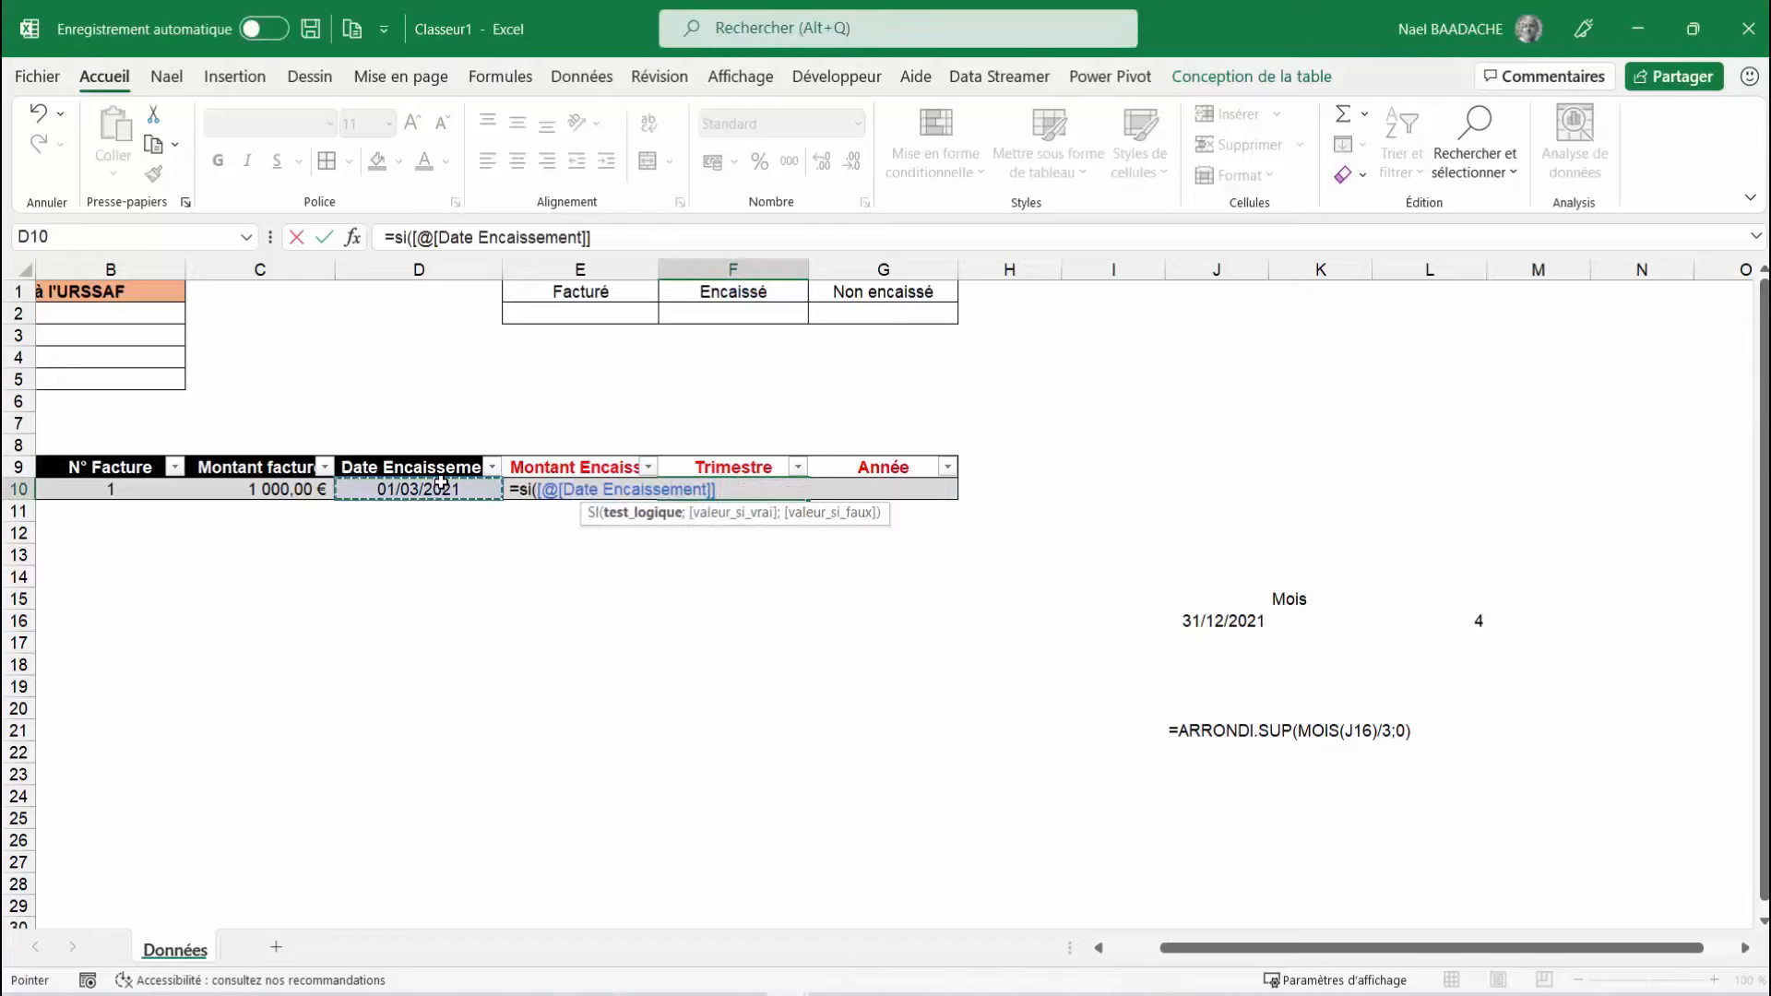
type("<")
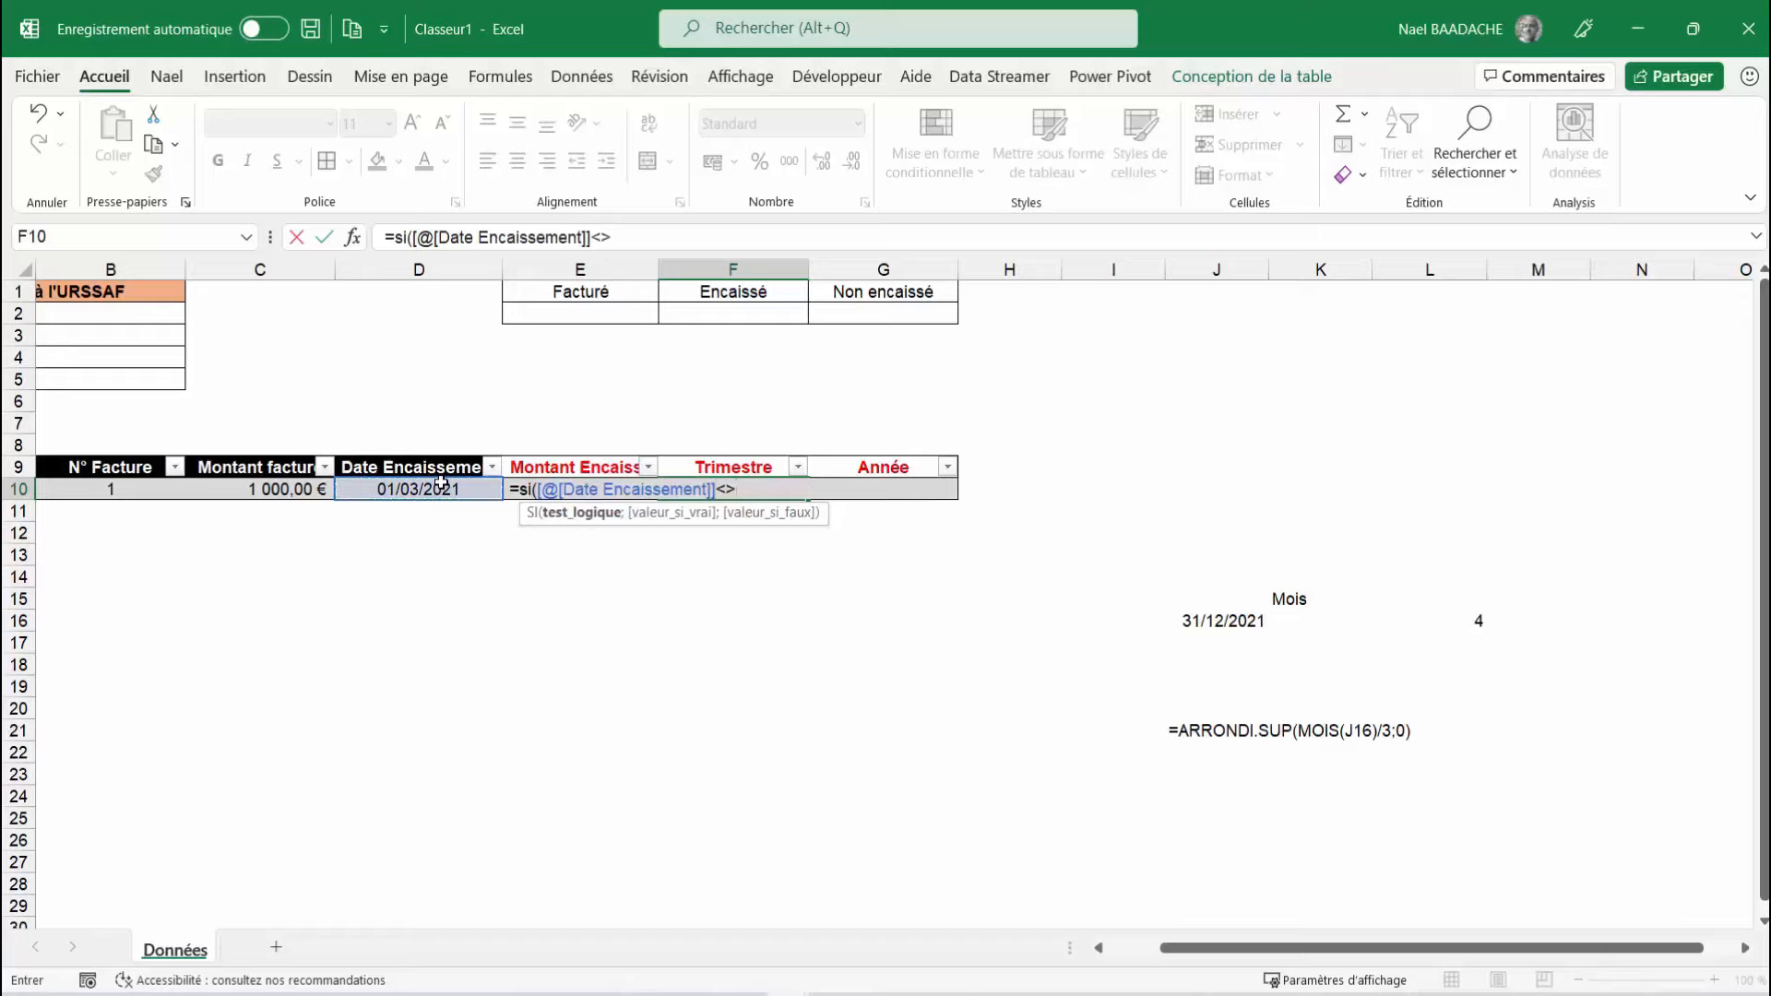
type(">\"\";")
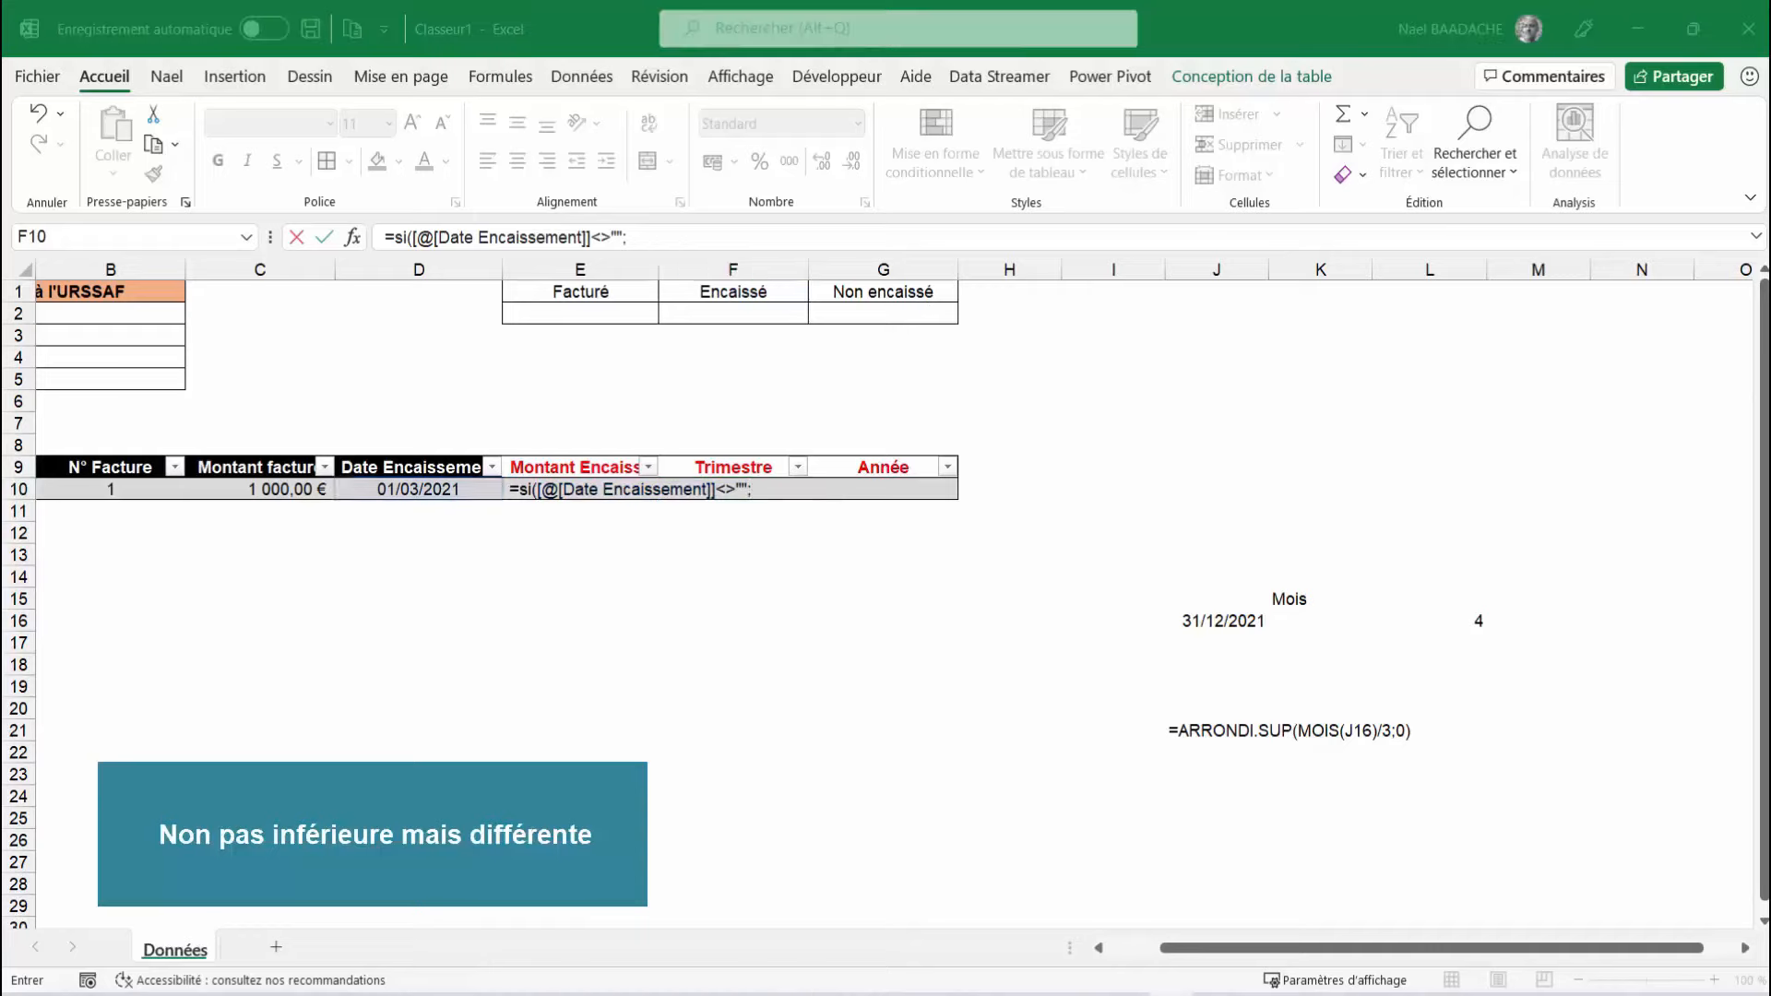
Add ARRONDI.SUP(MOIS([@[Date Encaissement]])/3;0) as the value-if-true argument of the SI formula in F10
type("arrondi")
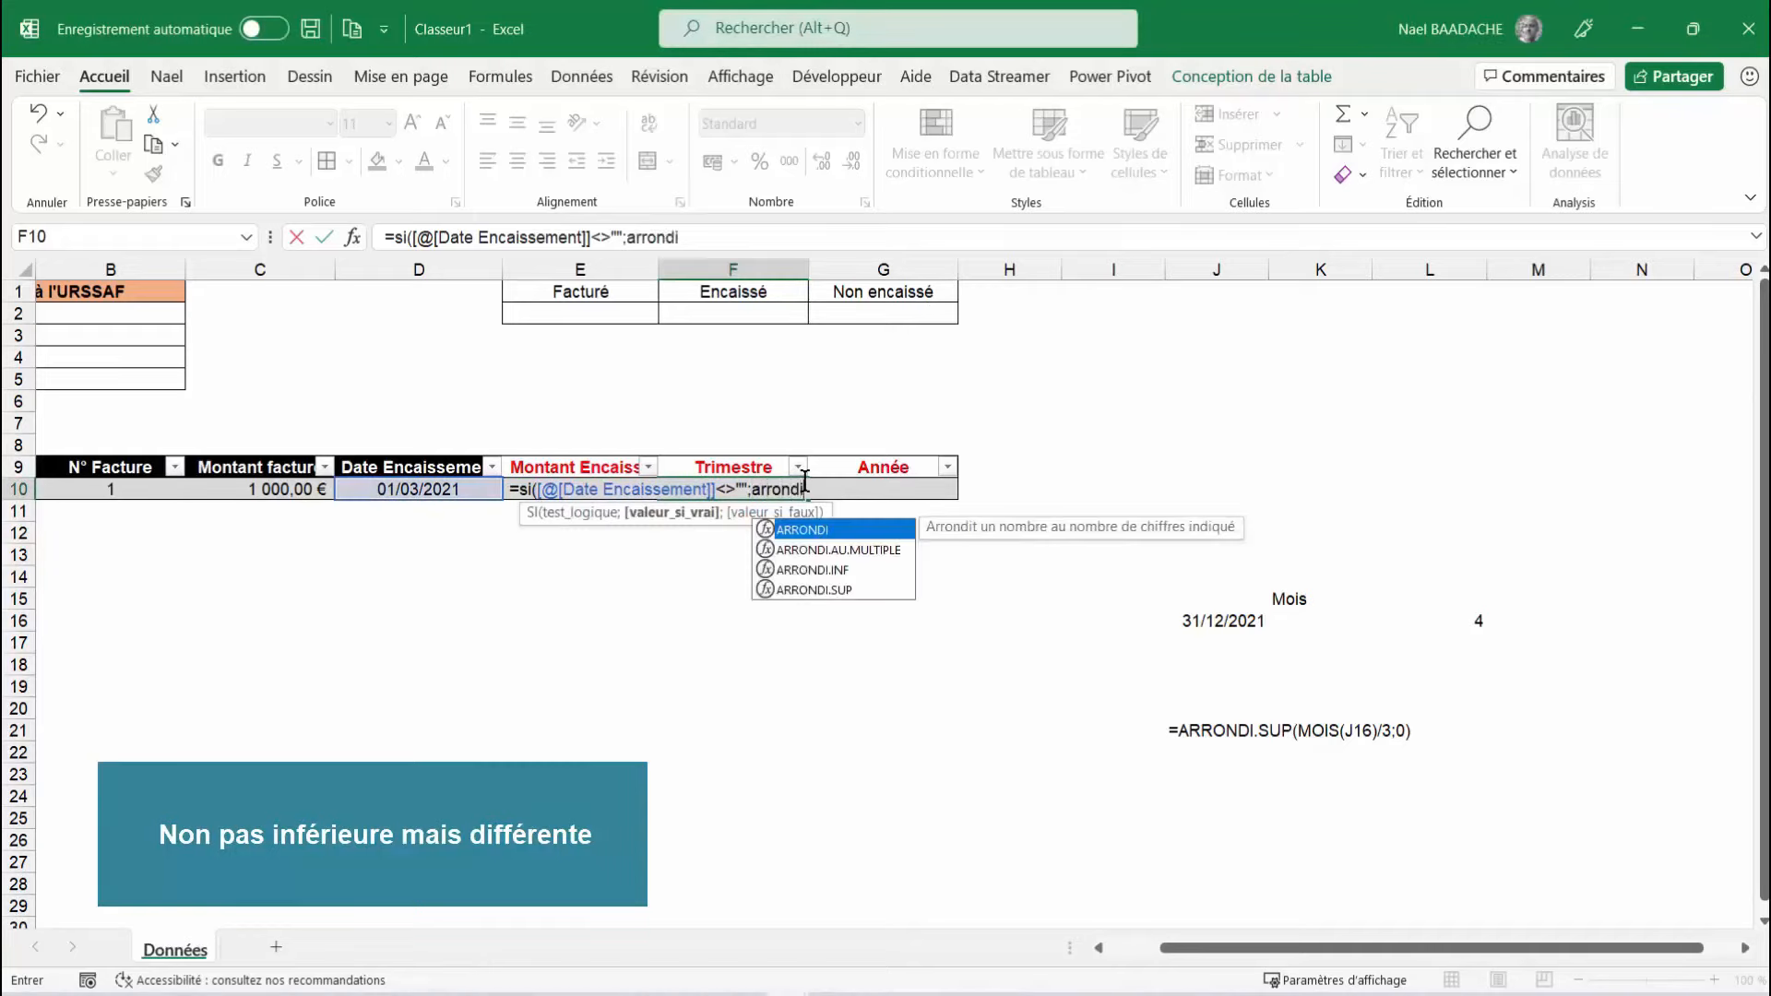
double_click(818, 589)
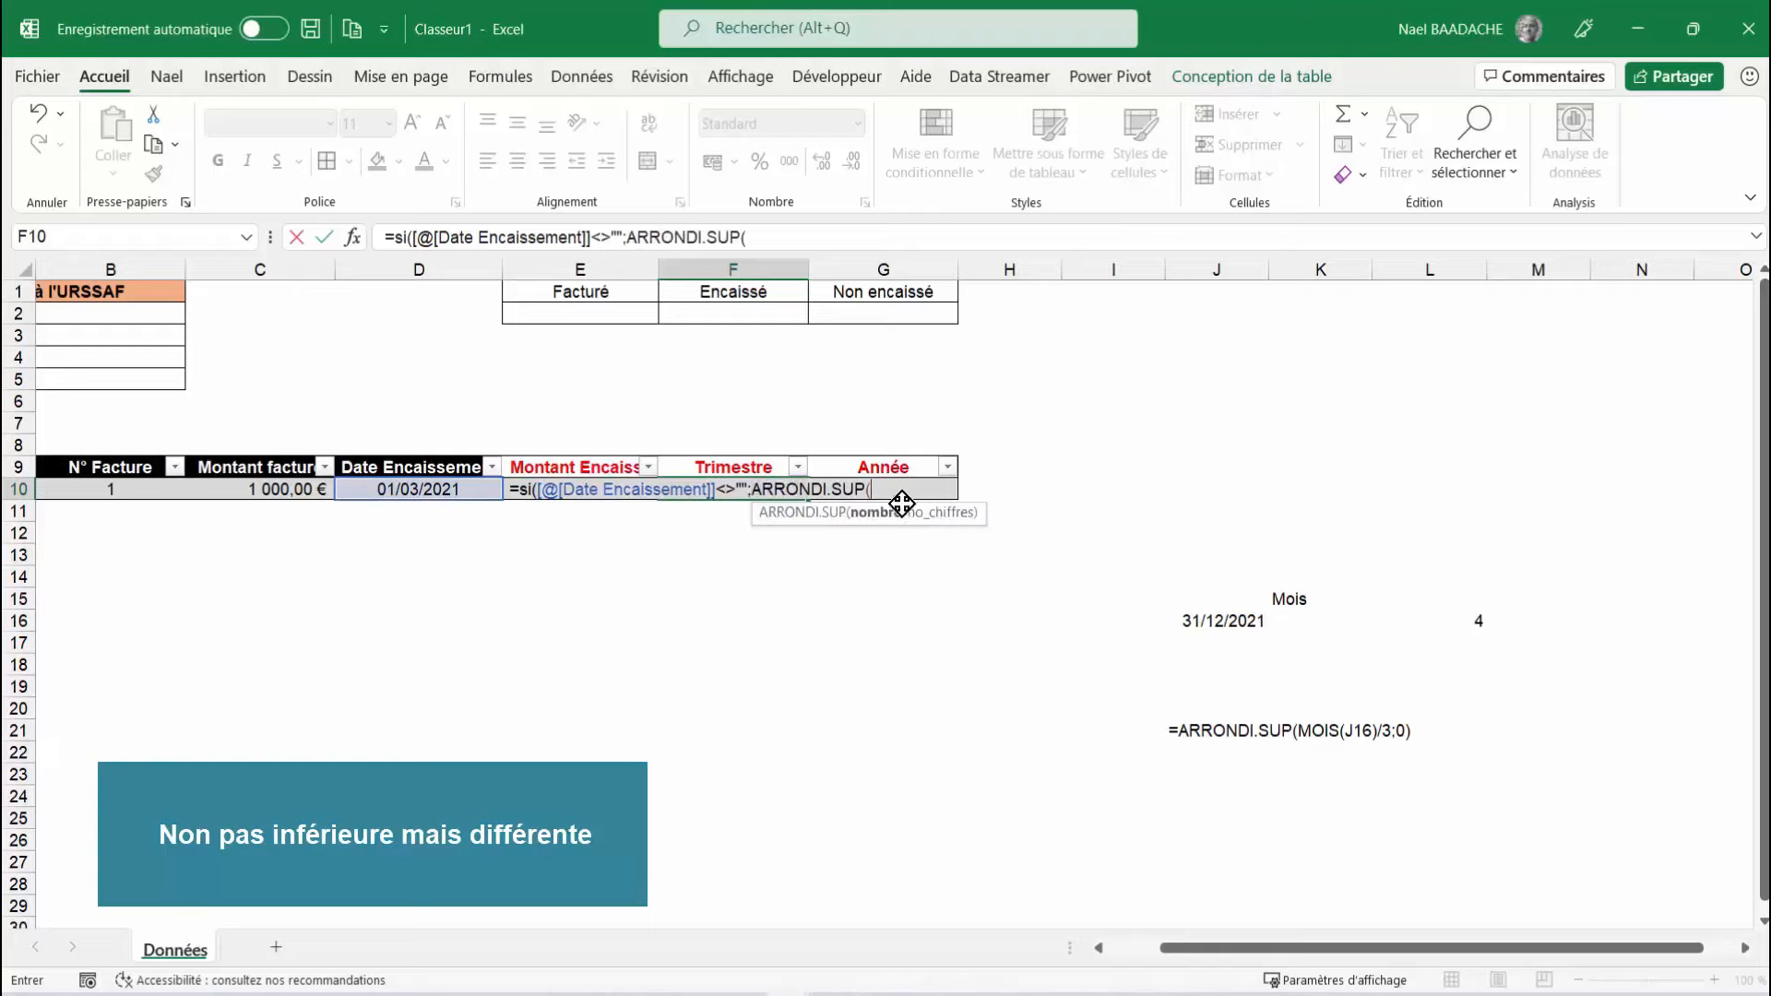
type("mois")
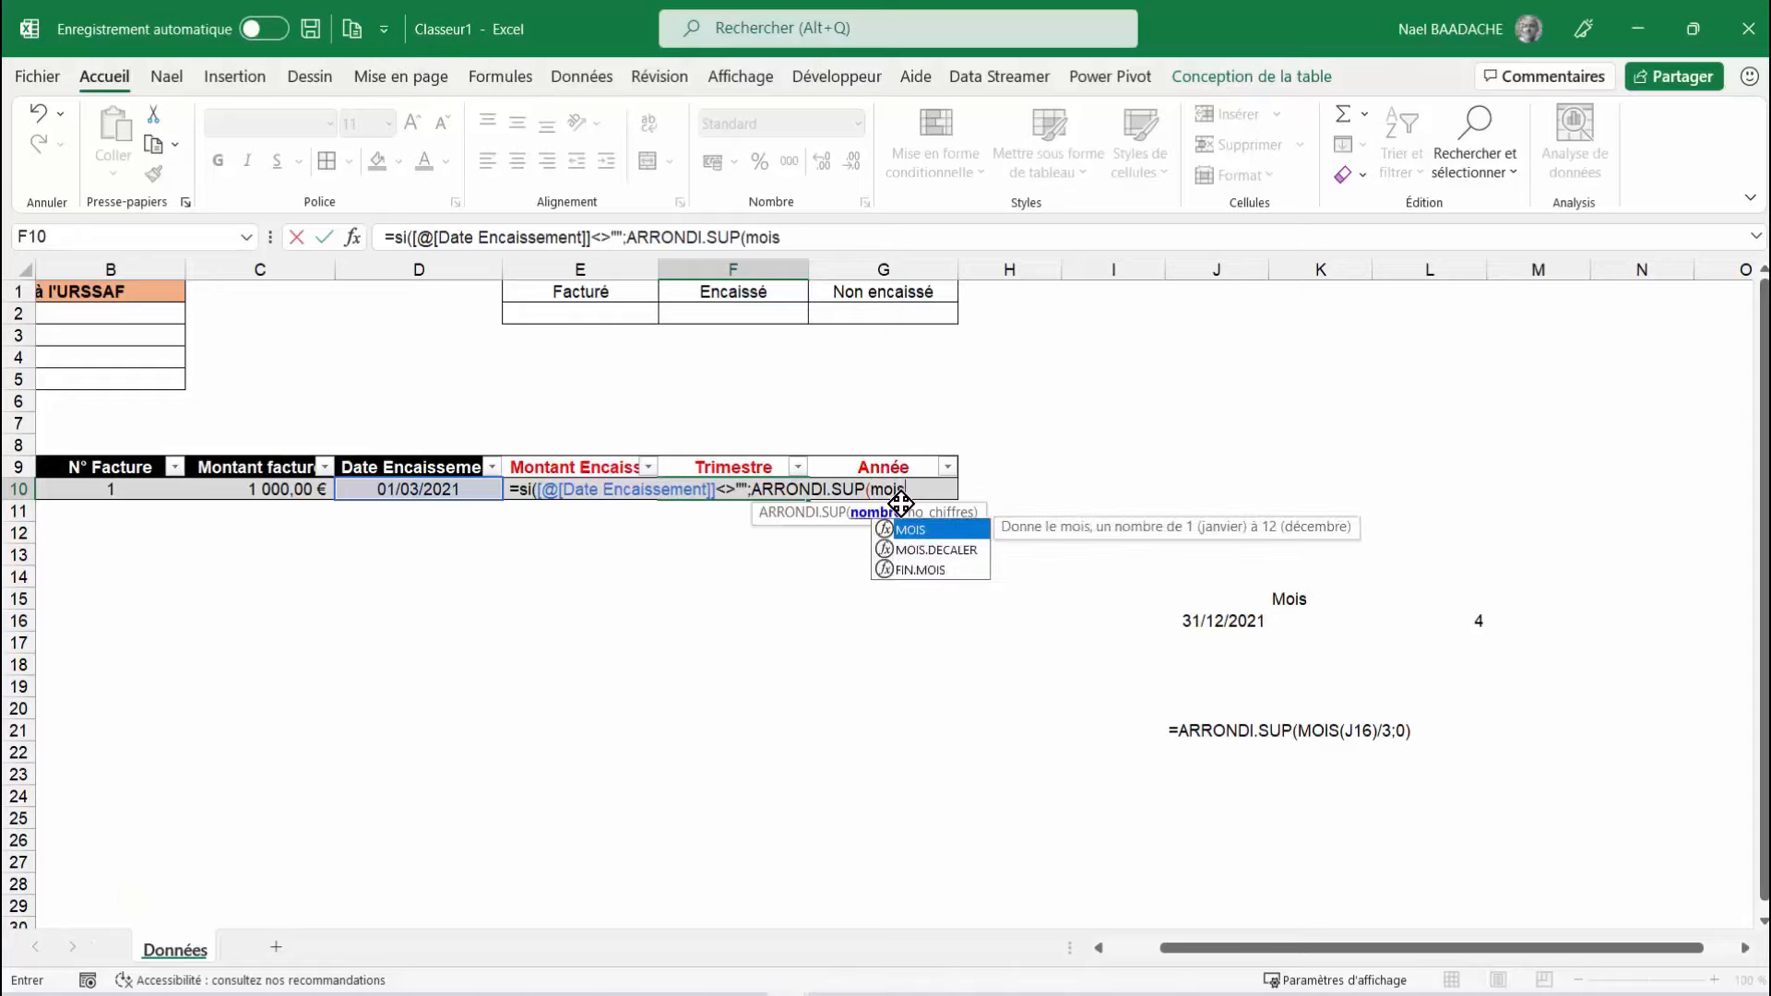
type("(")
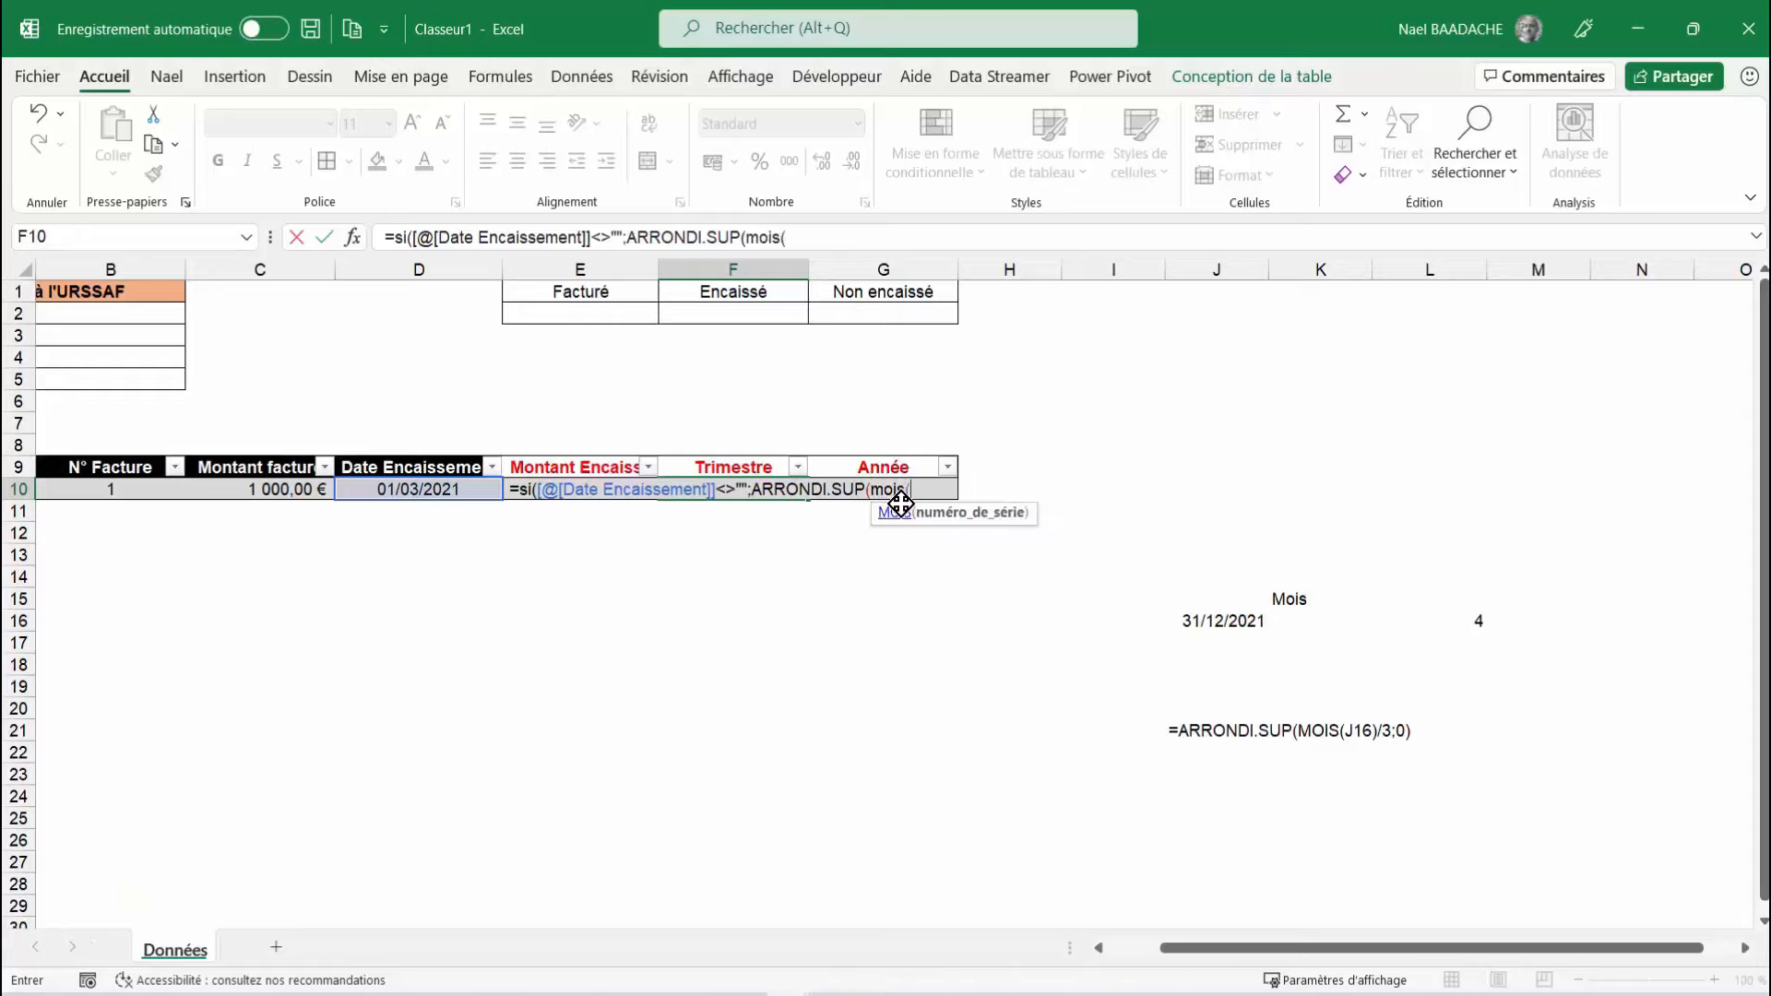
left_click(453, 489)
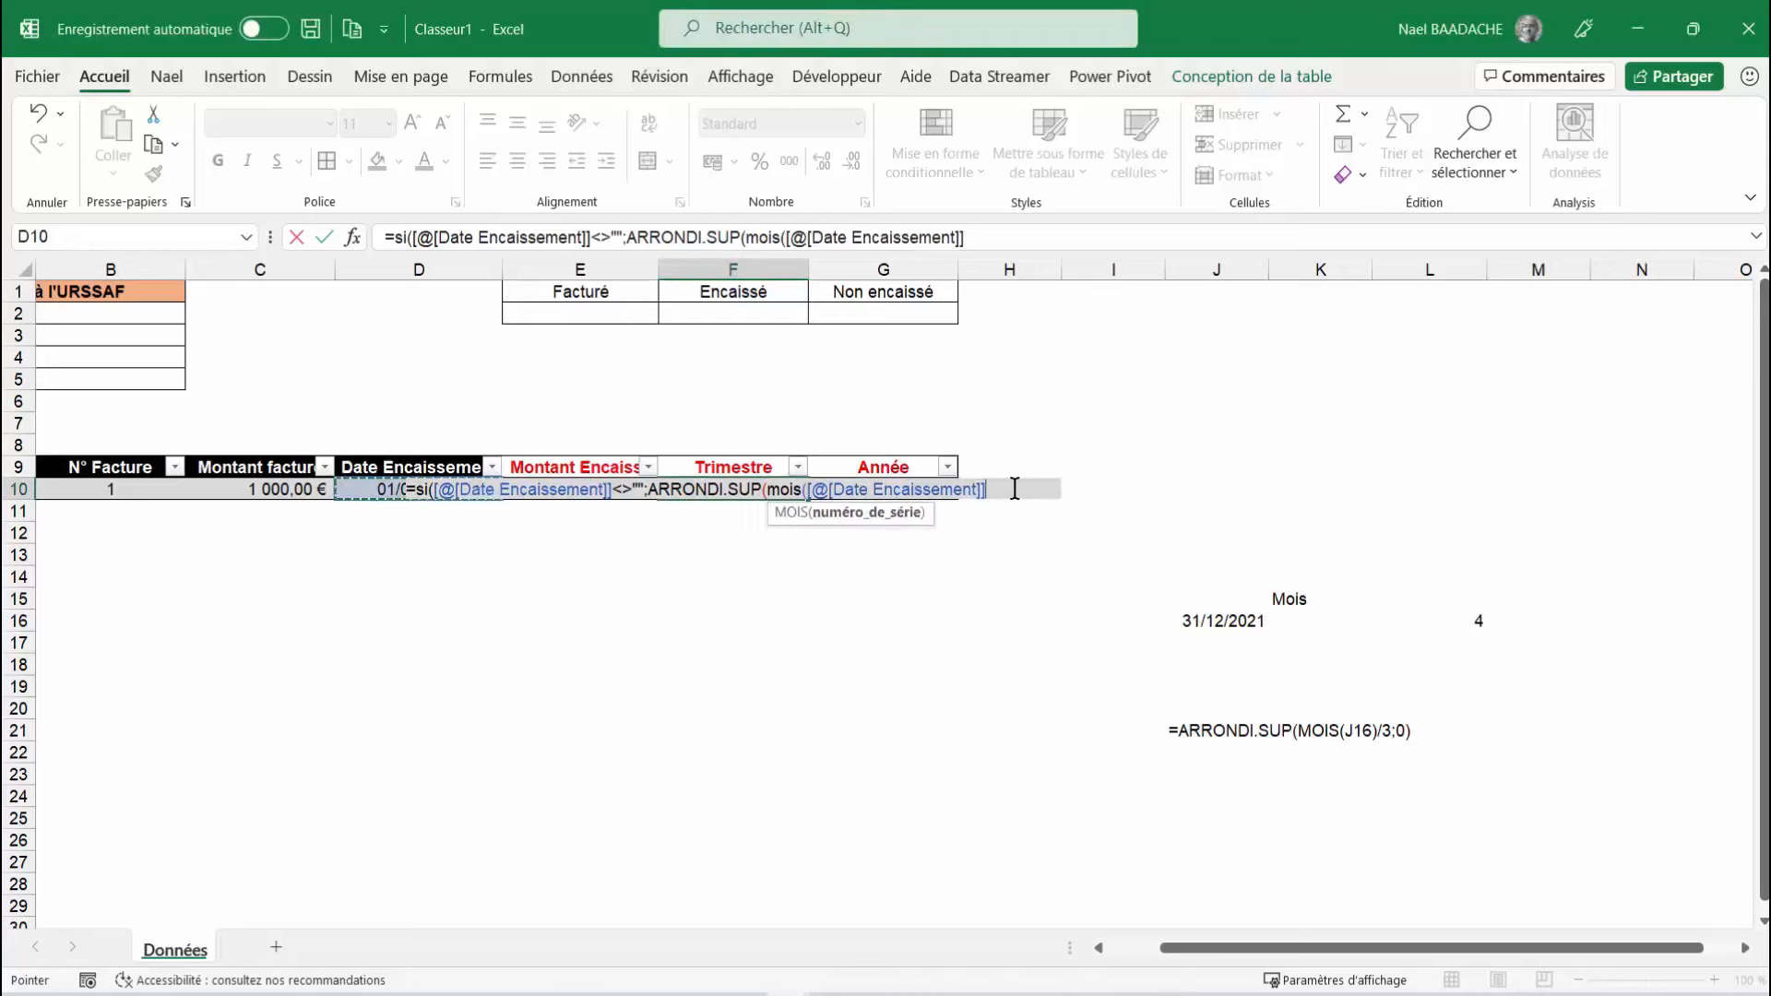
type("/3")
key("BackSpace")
key("BackSpace")
type(")")
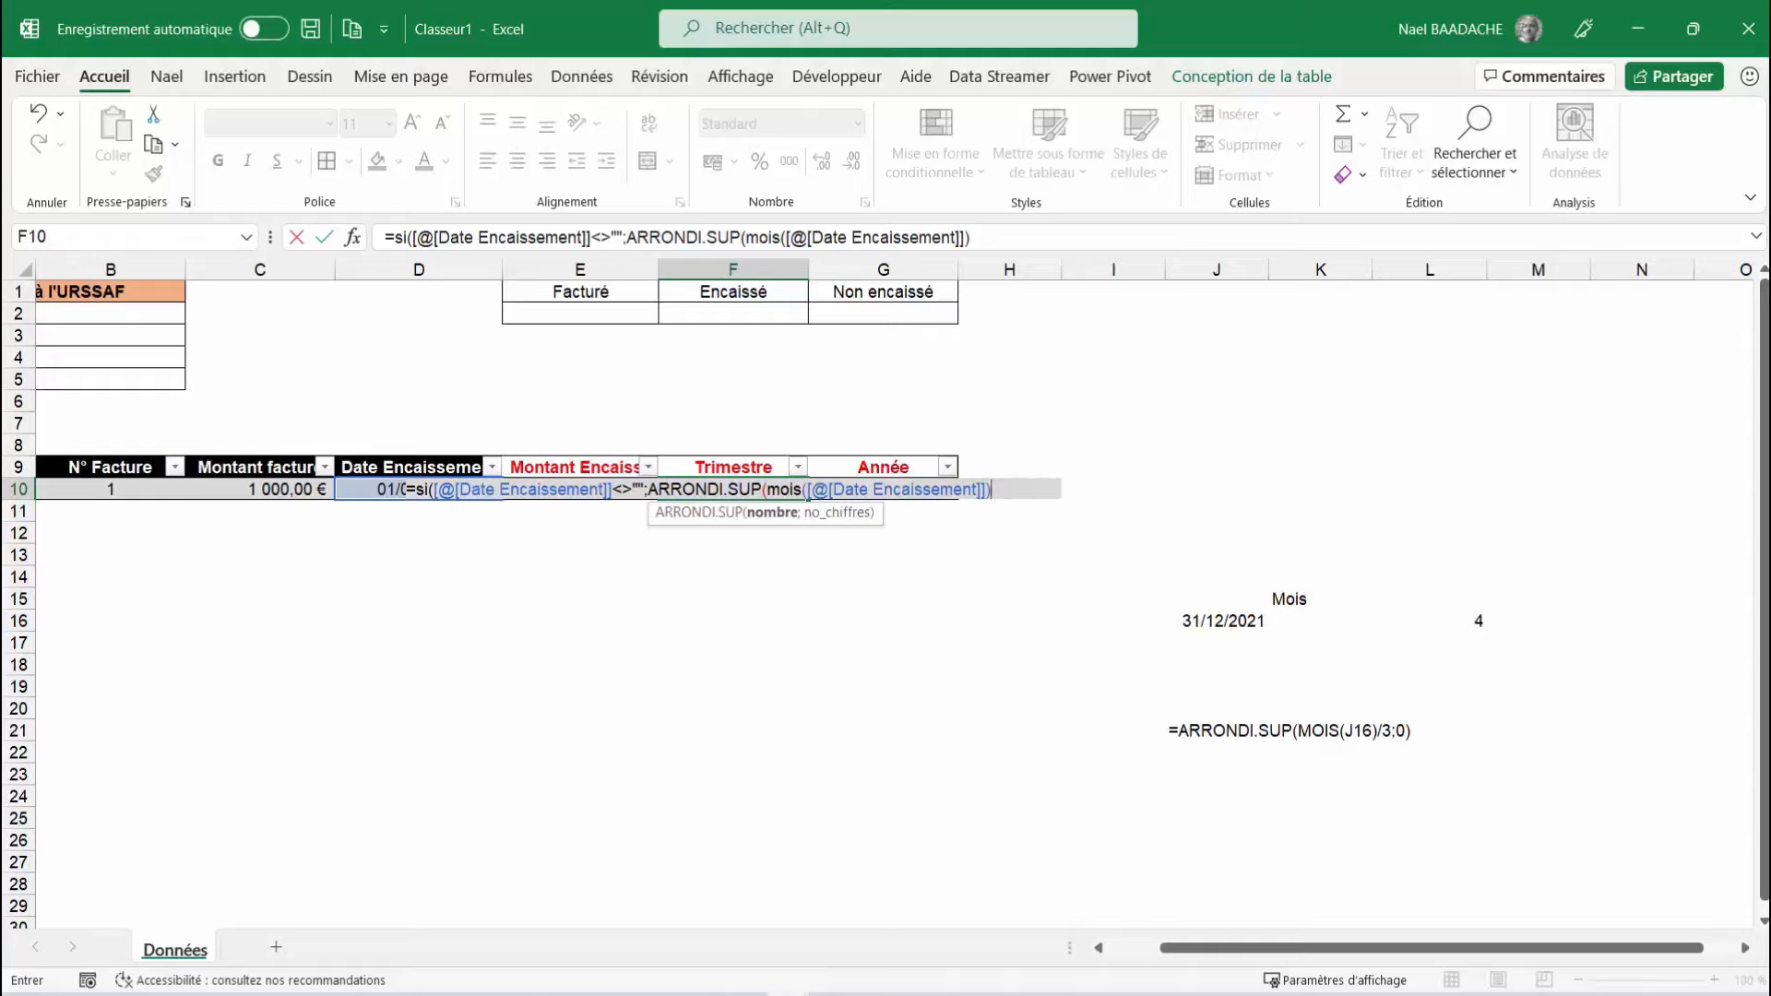
type("/3;0")
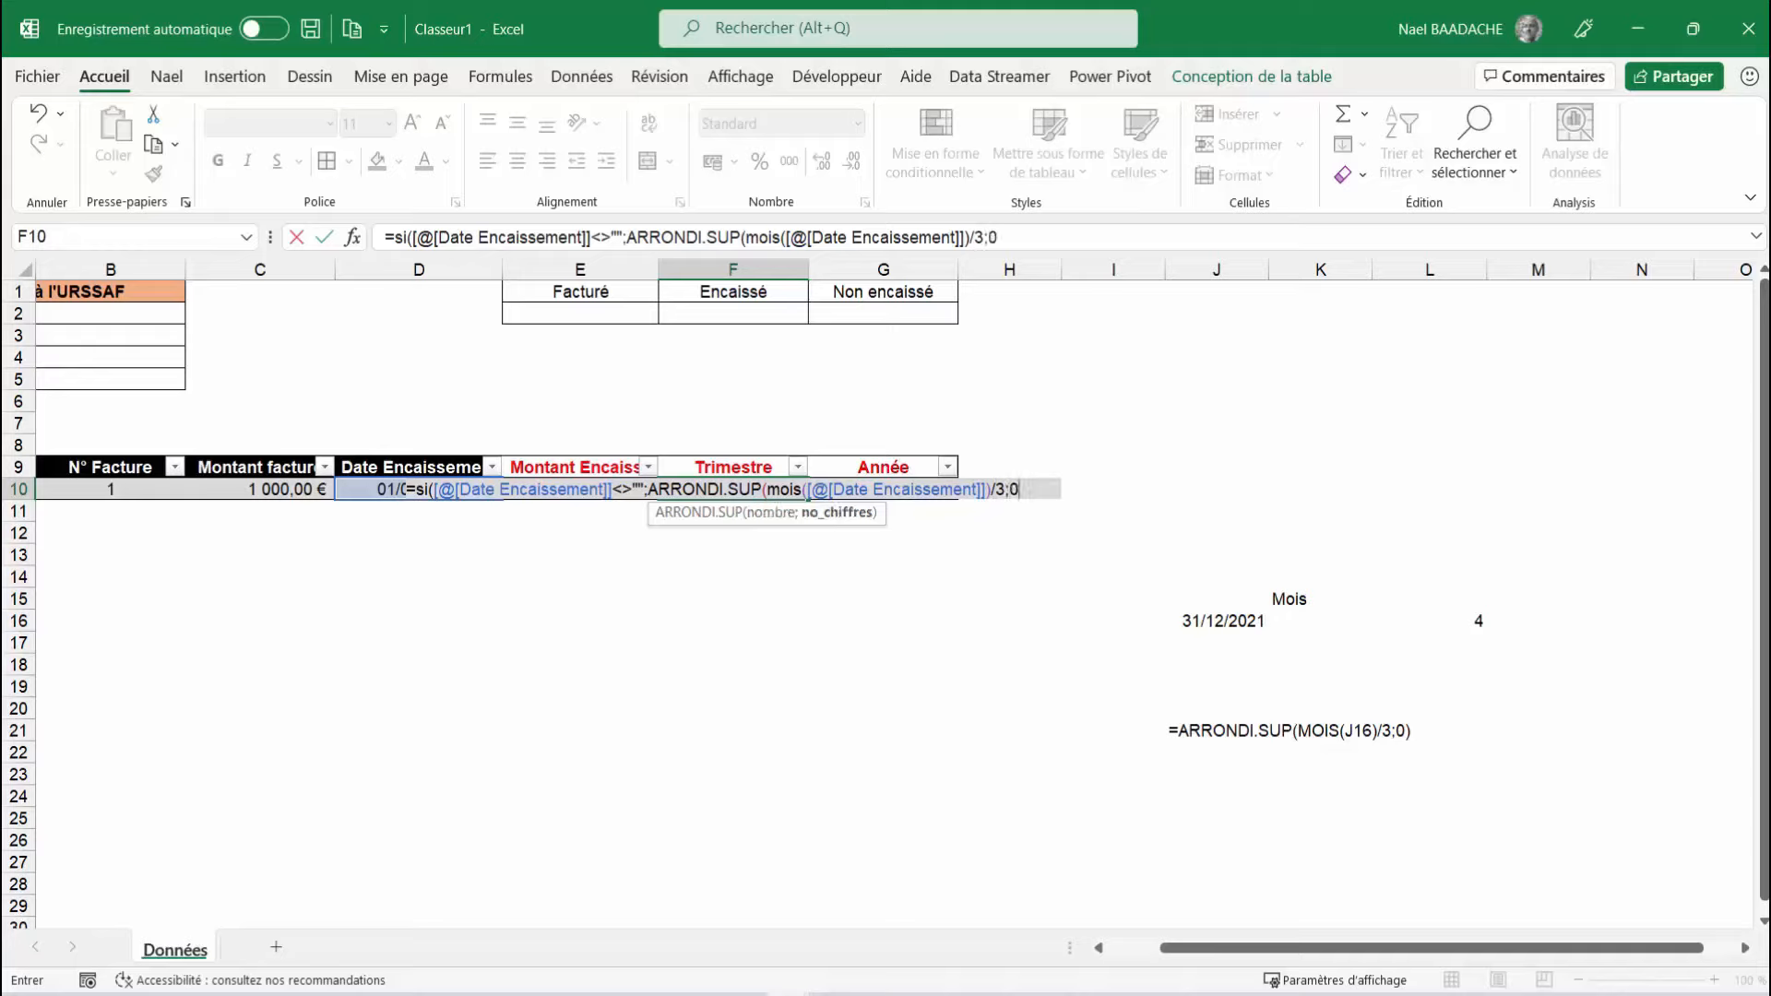
type(")")
Complete the SI formula in F10 by closing ARRONDI.SUP and adding "" as the value-if-false argument, and validate it
key("Return")
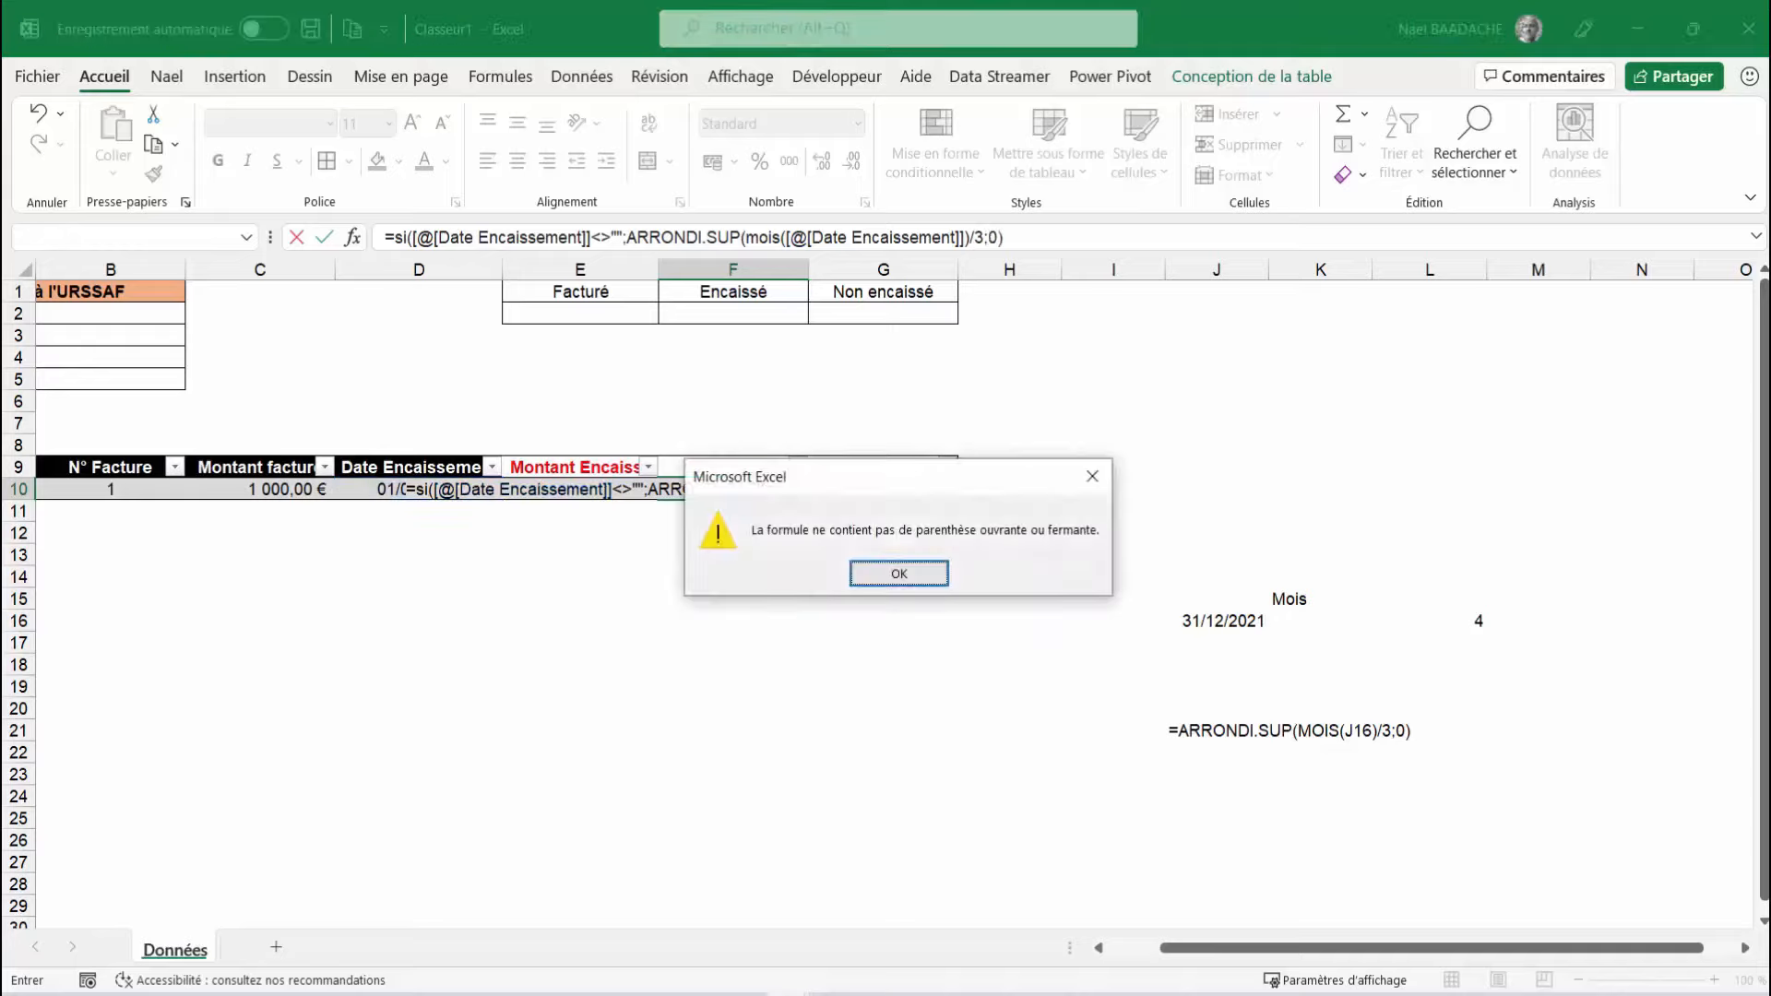
key("Return")
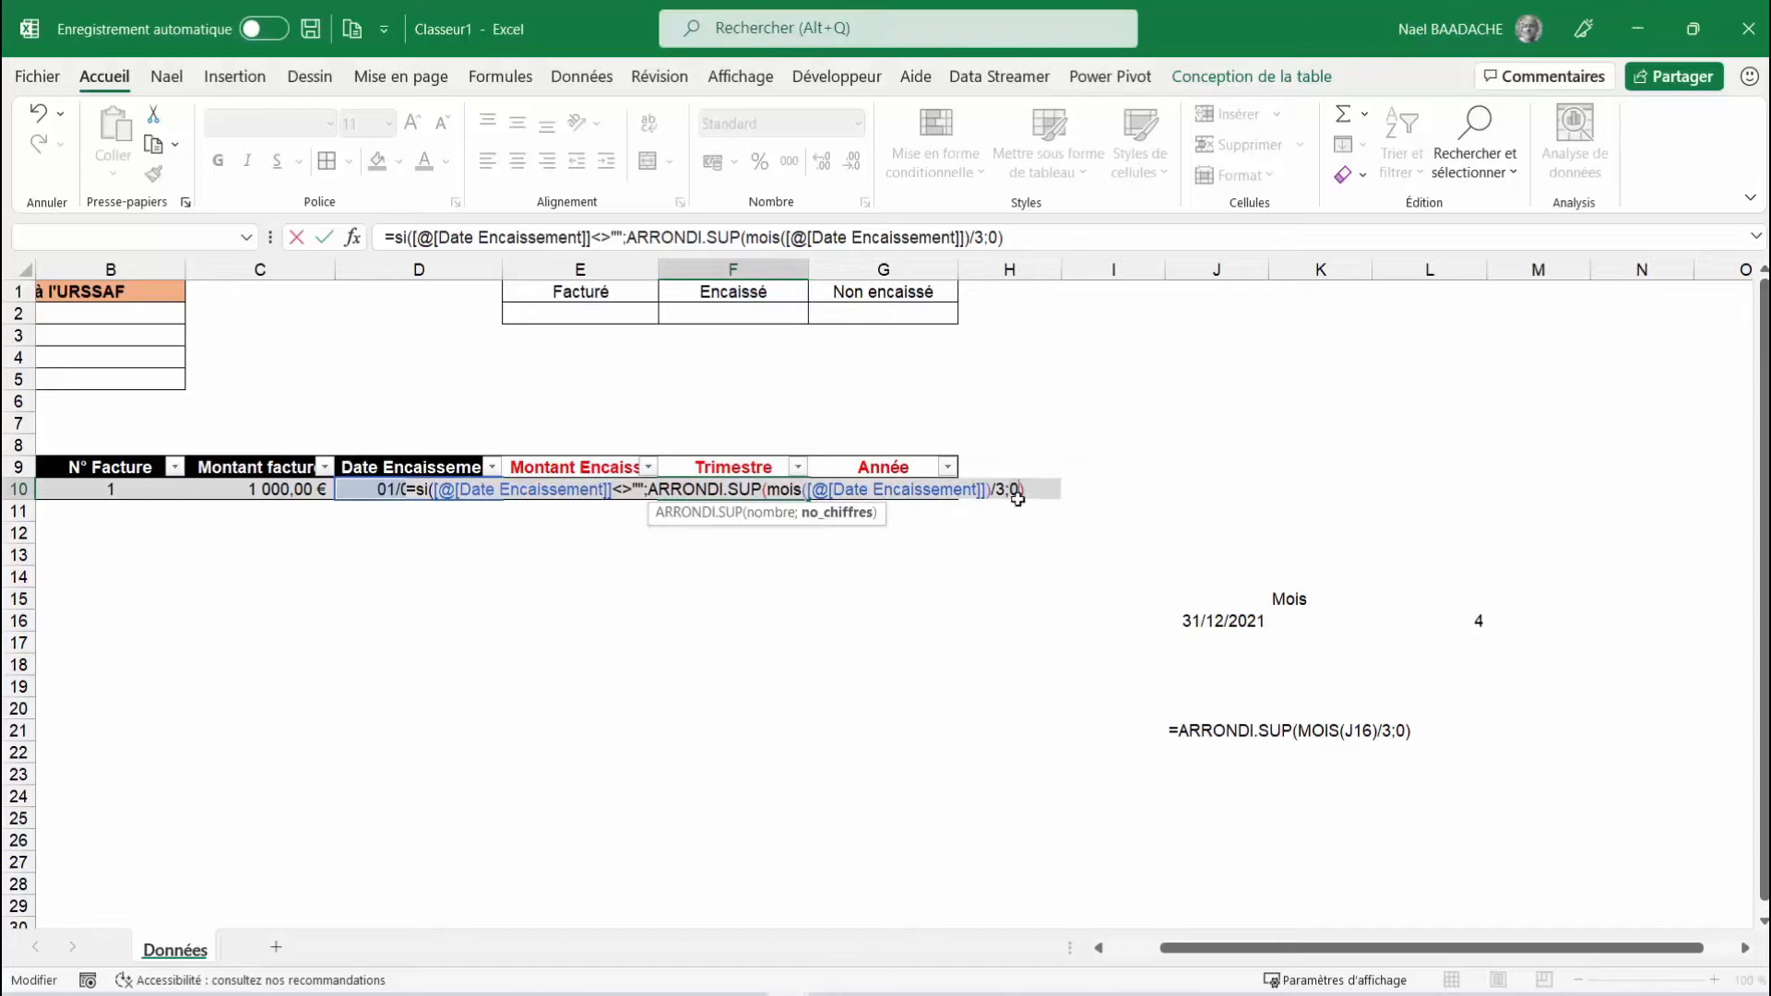
left_click(1037, 486)
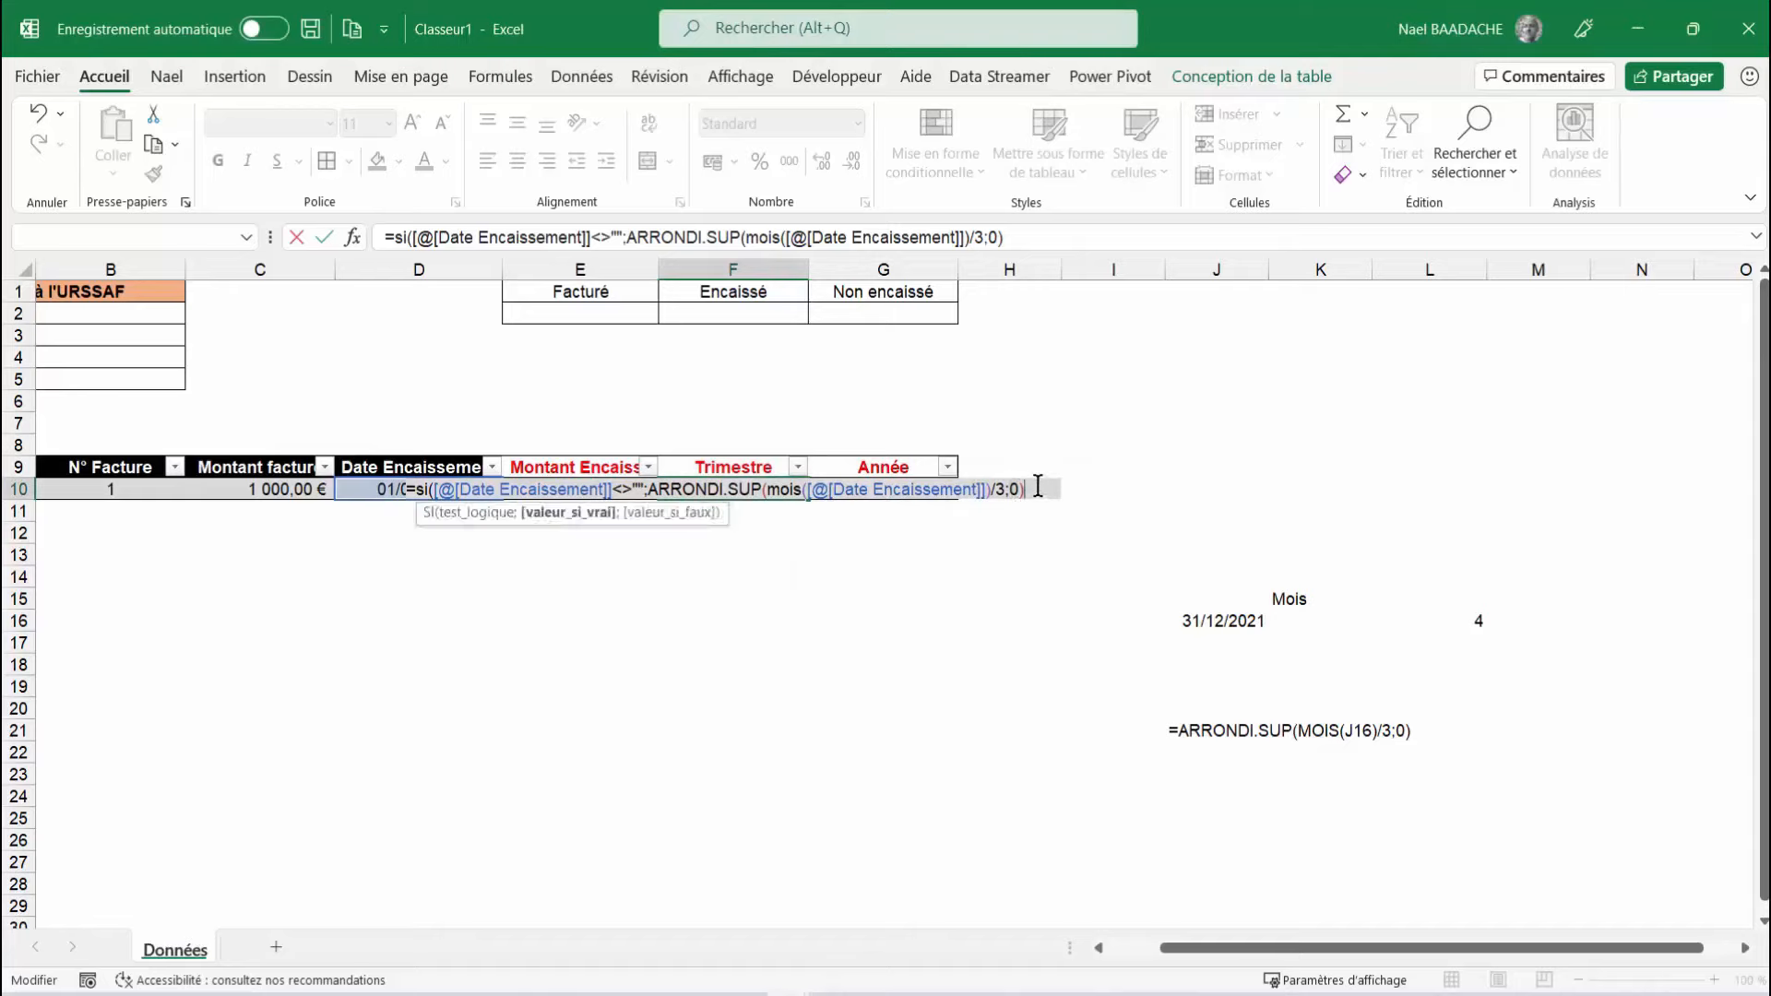
type(";")
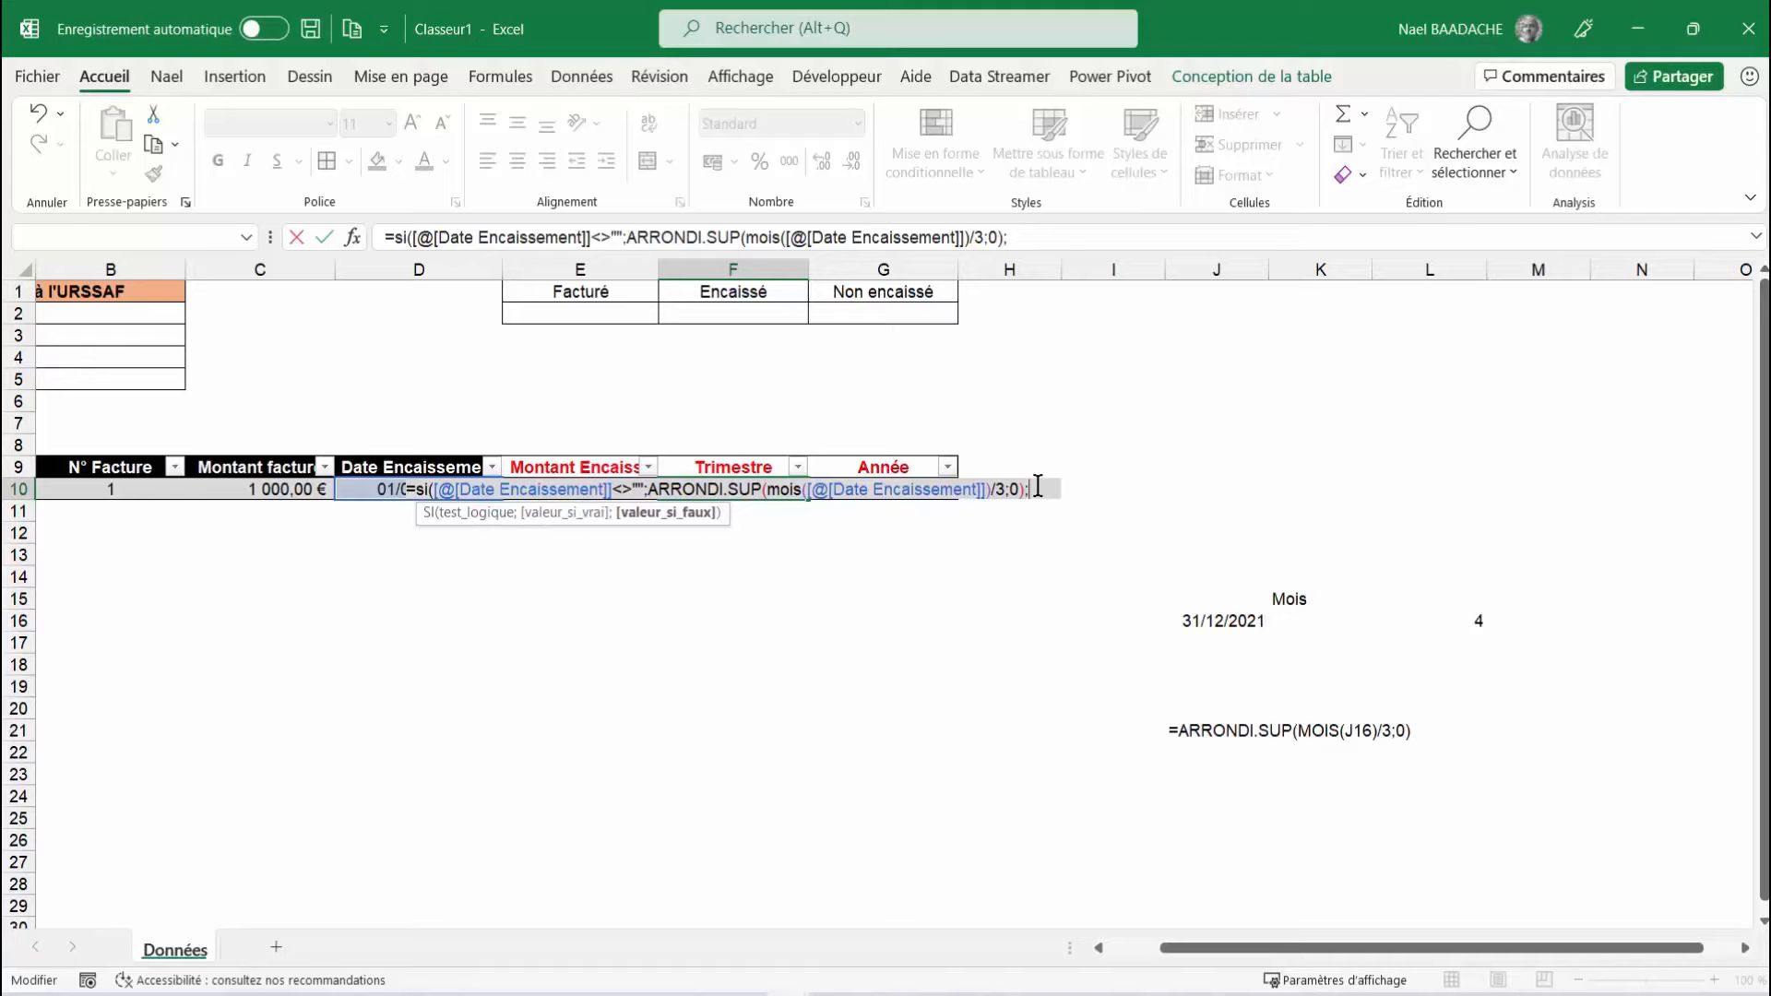
key("Return")
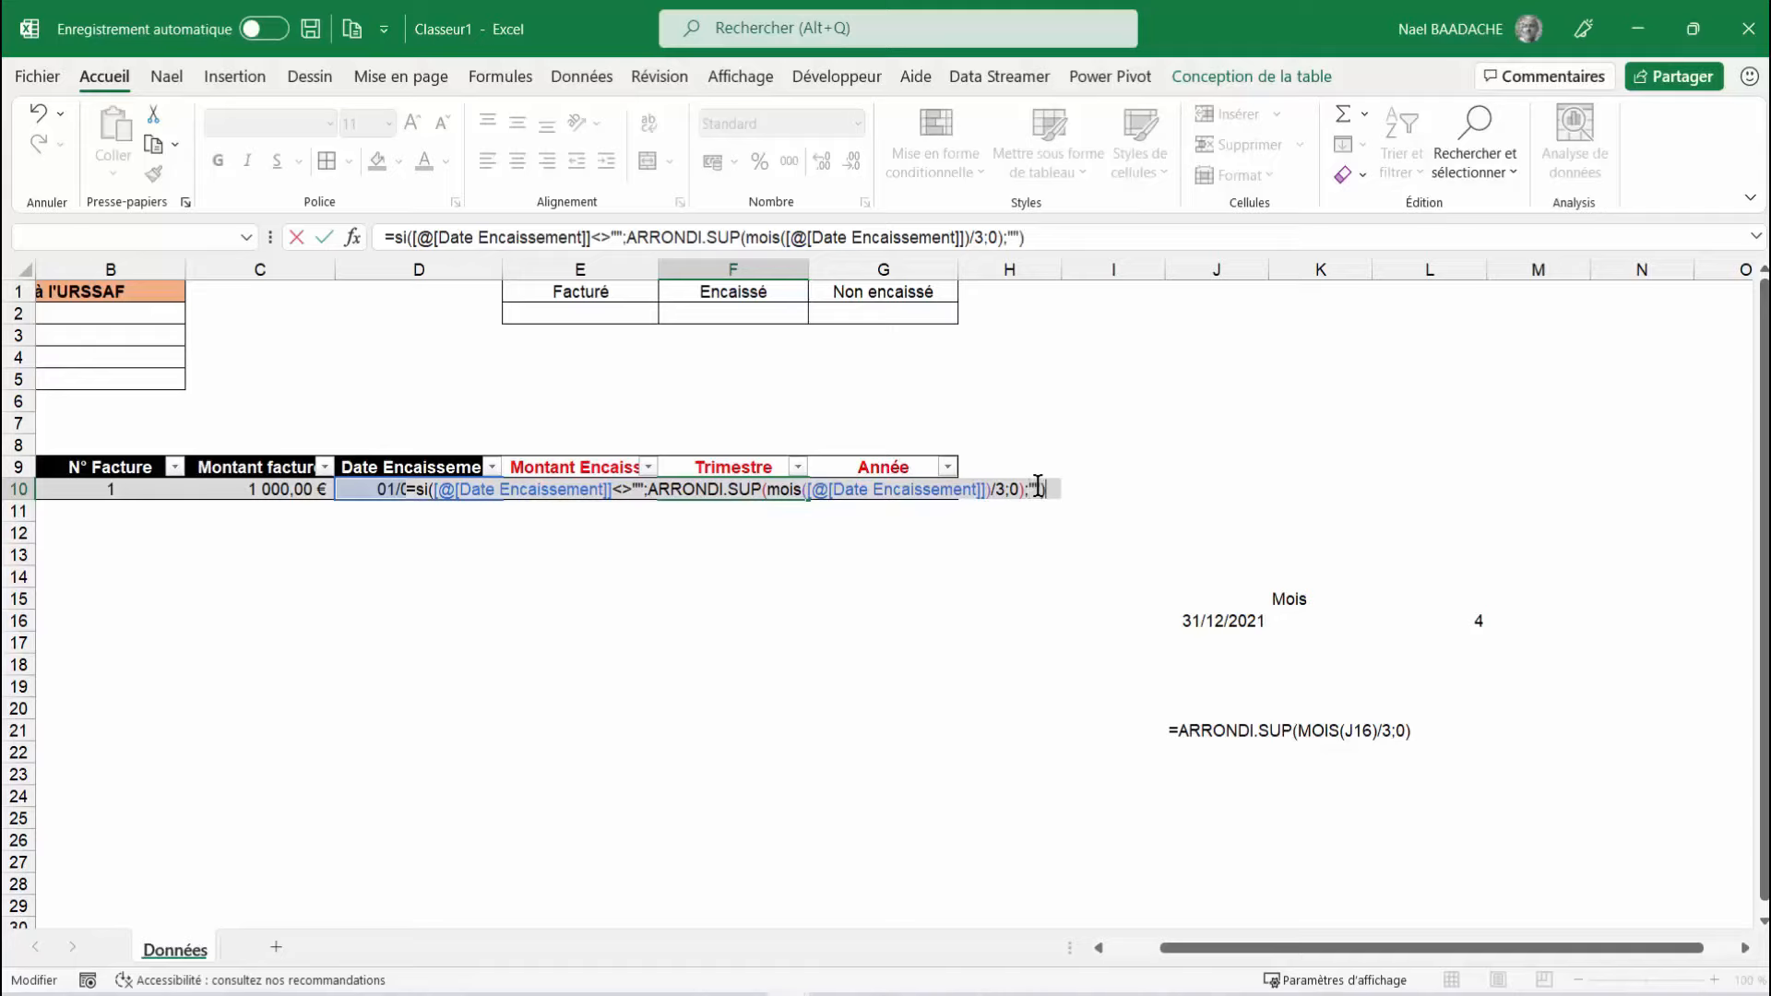
key("Return")
key("Up")
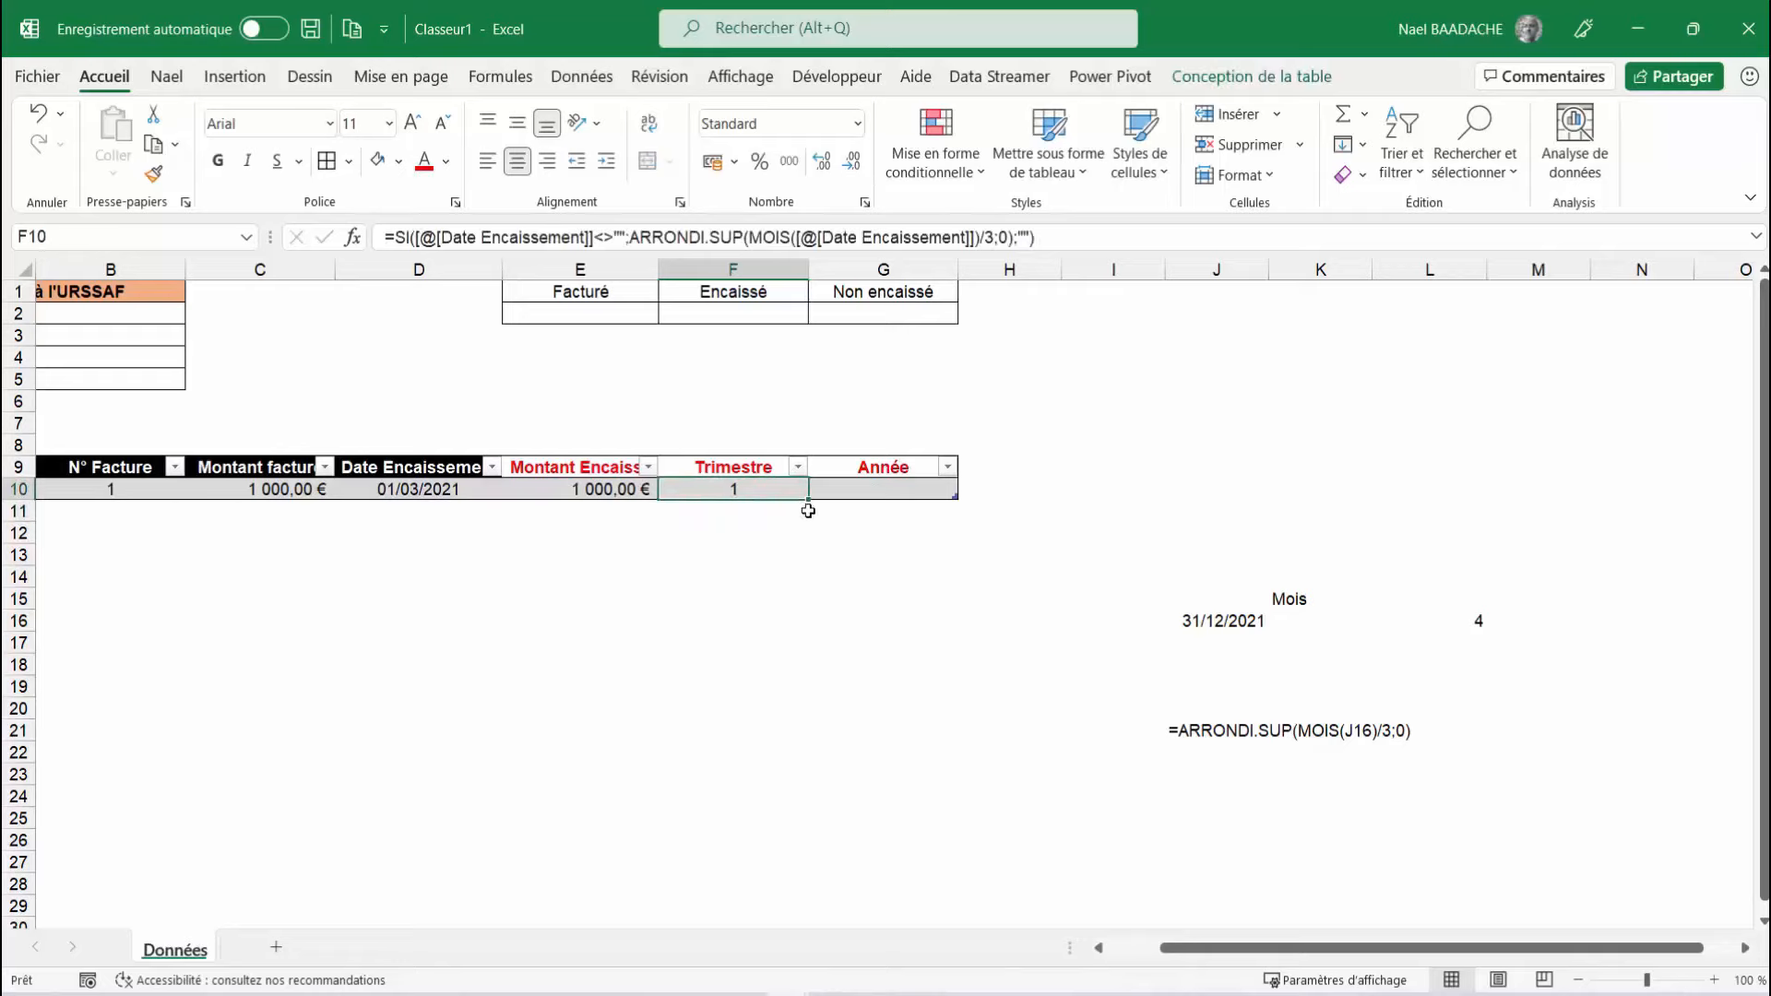
Test the quarter formula with 31/12/2021 as the collection date in D10, and undo that date change
left_click(420, 491)
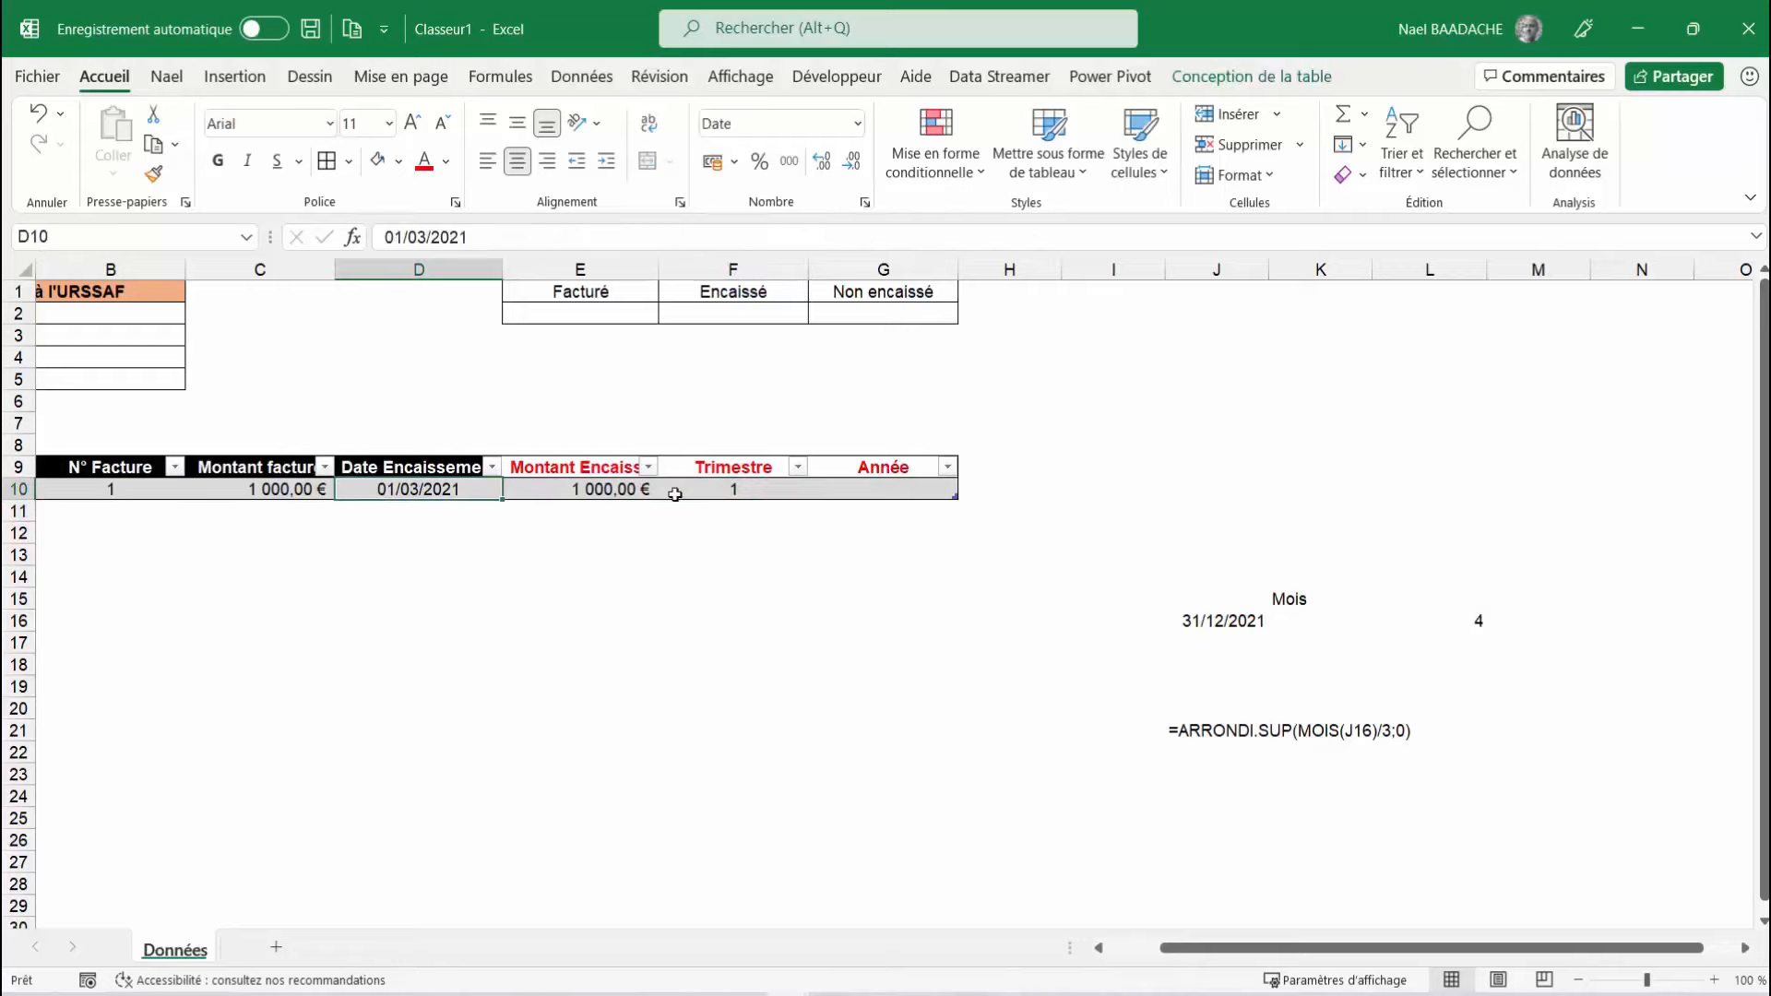
type("31/12/")
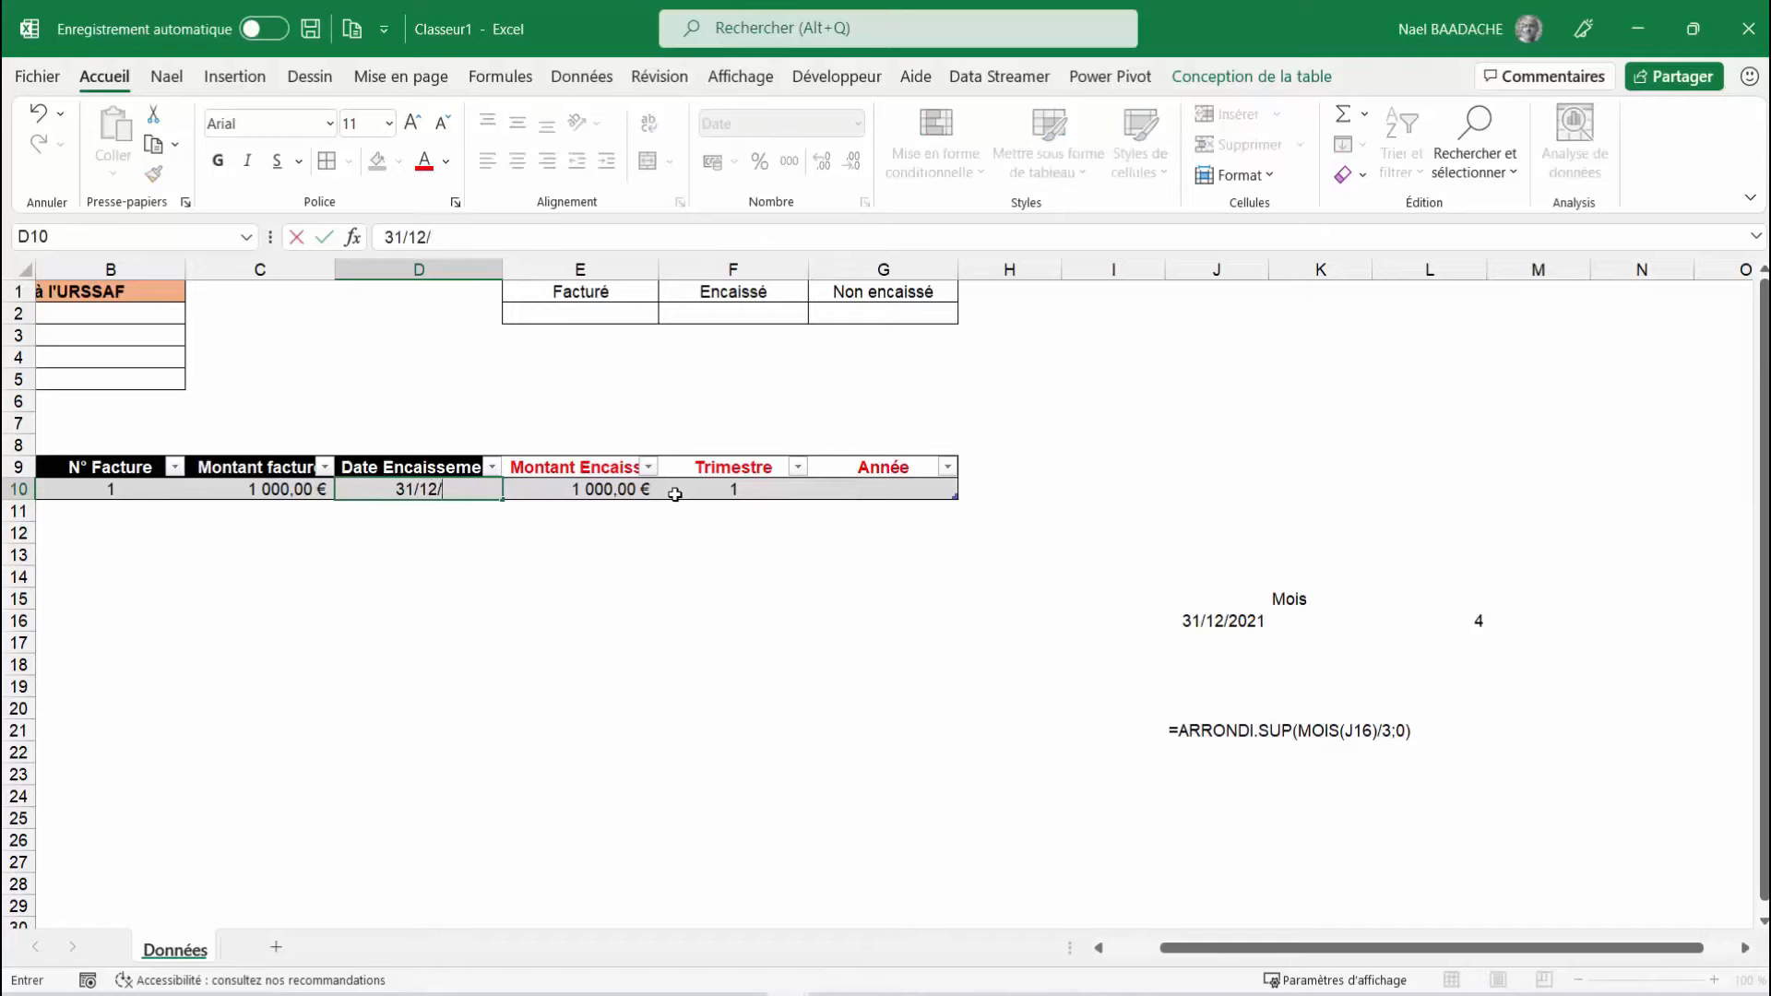
type("2021")
key("Return")
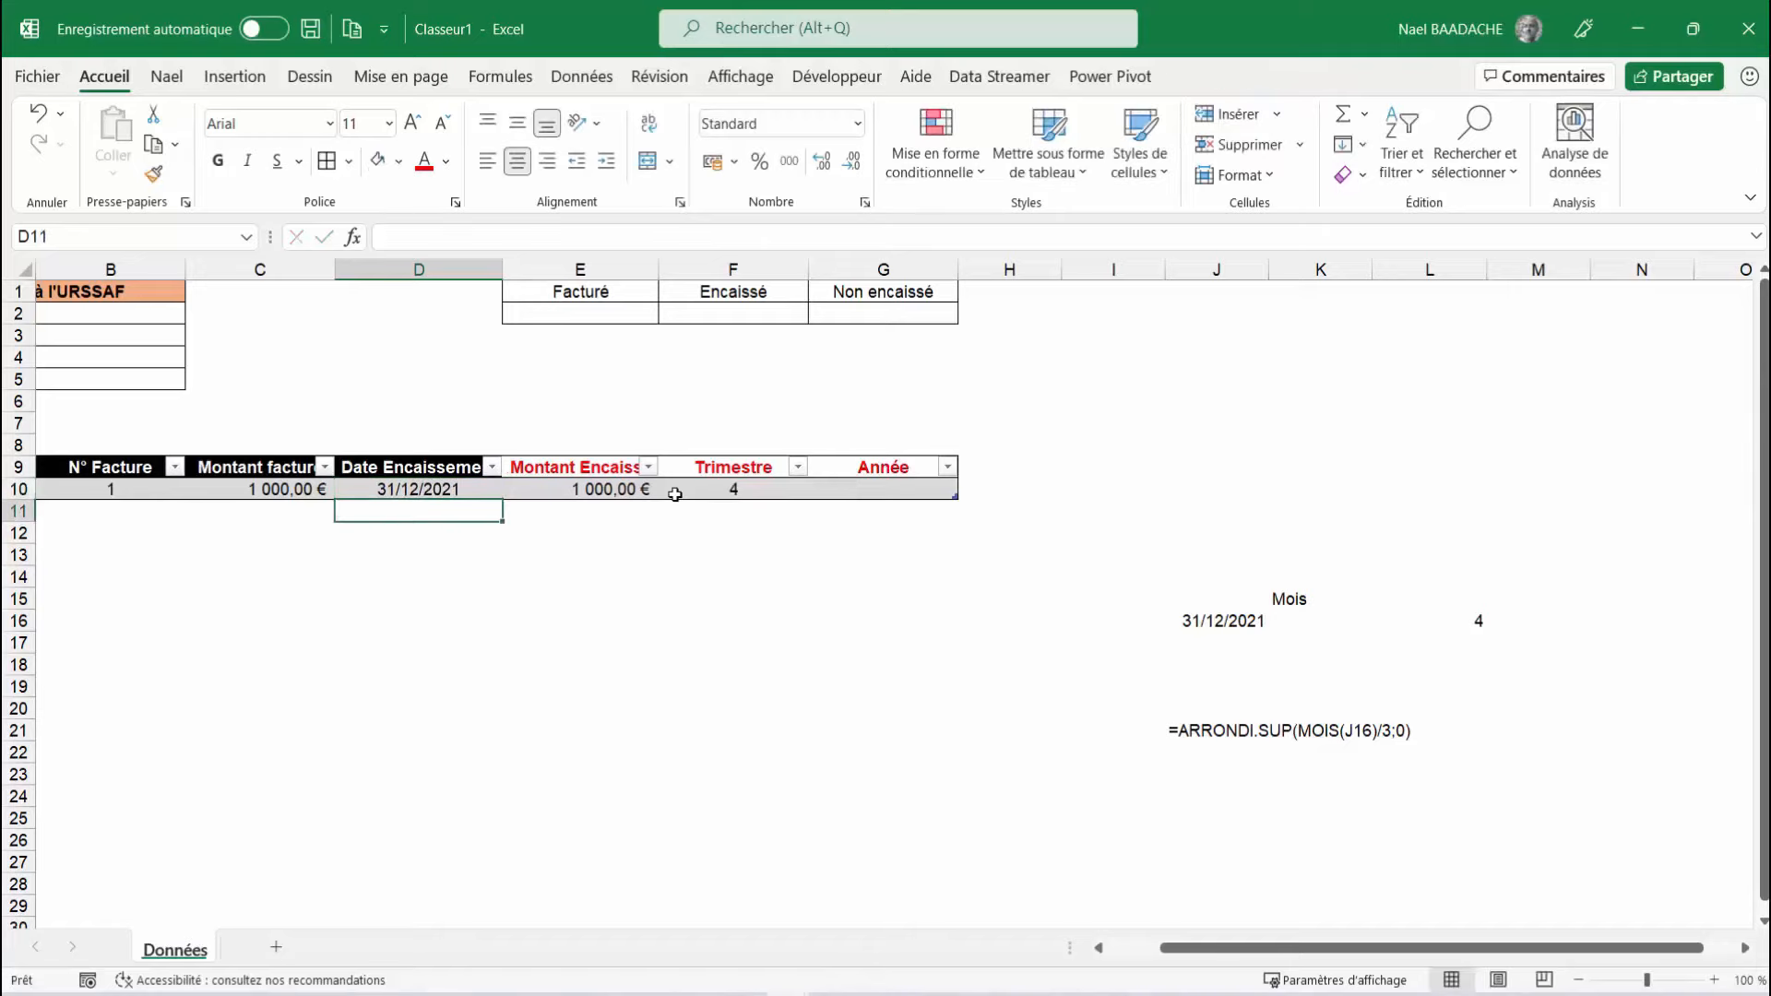
left_click(733, 489)
left_click(431, 487)
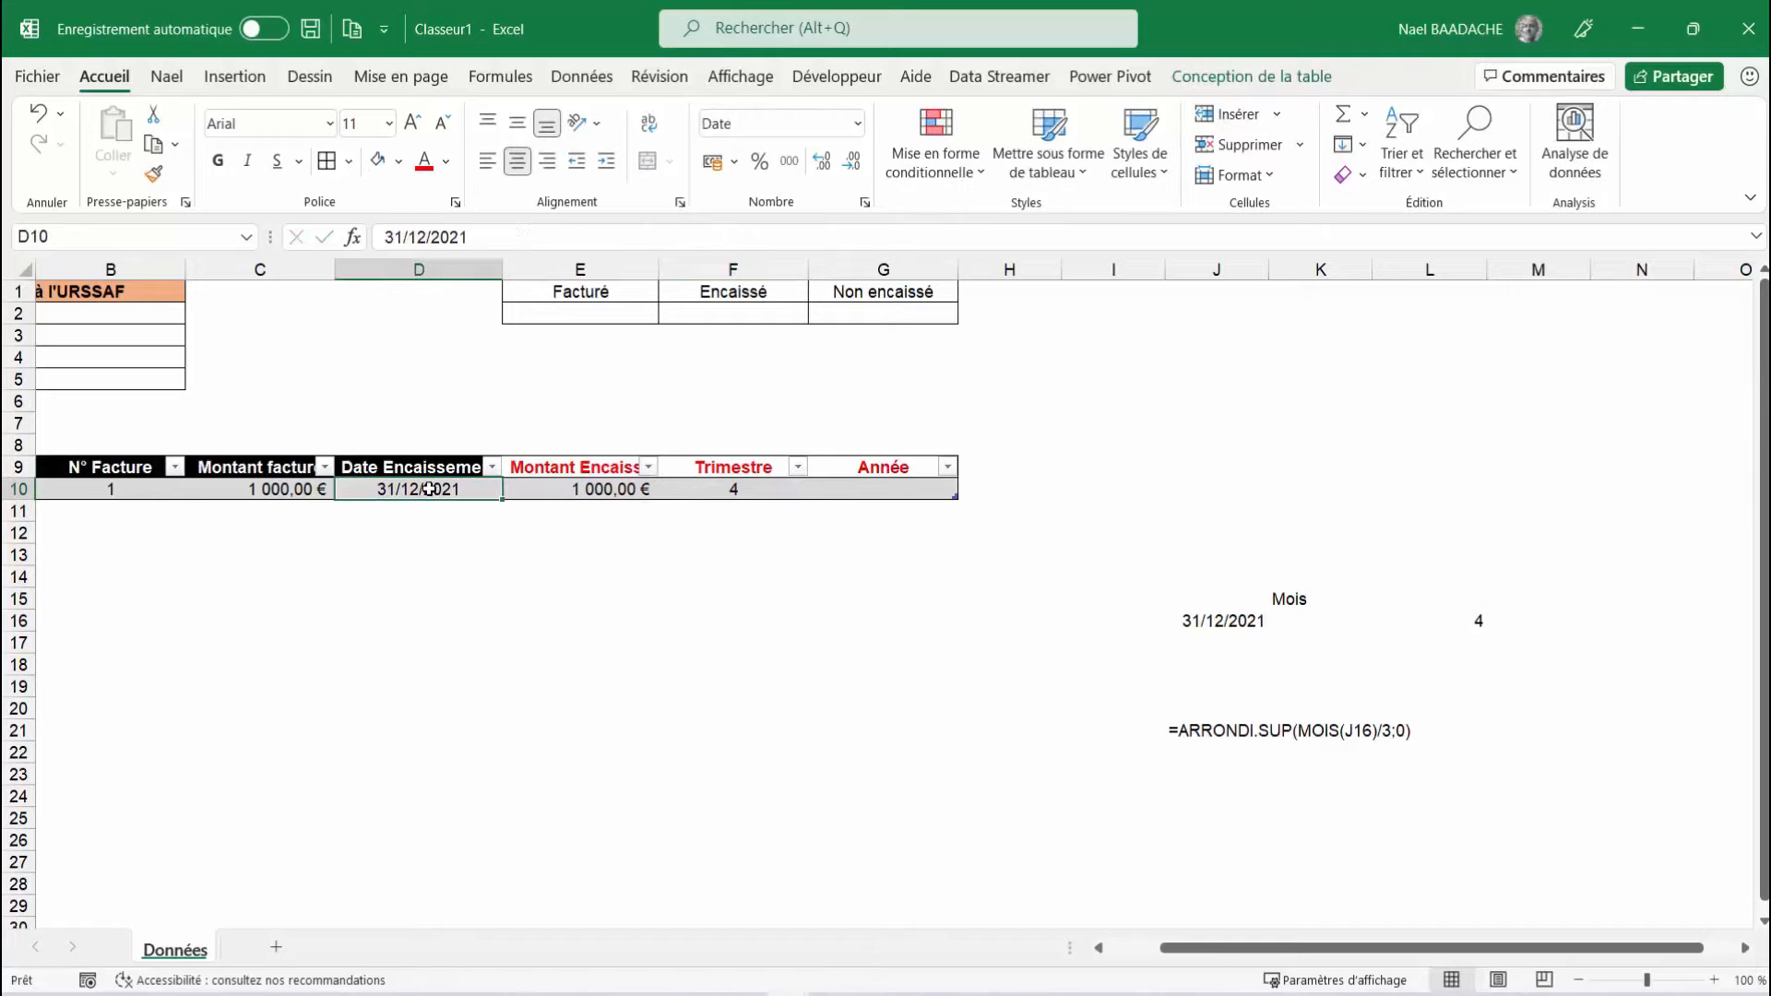
key("ctrl+z")
Enter =ANNEE([@[Date Encaissement]]) in the Année cell G10
left_click(883, 493)
type("=ann")
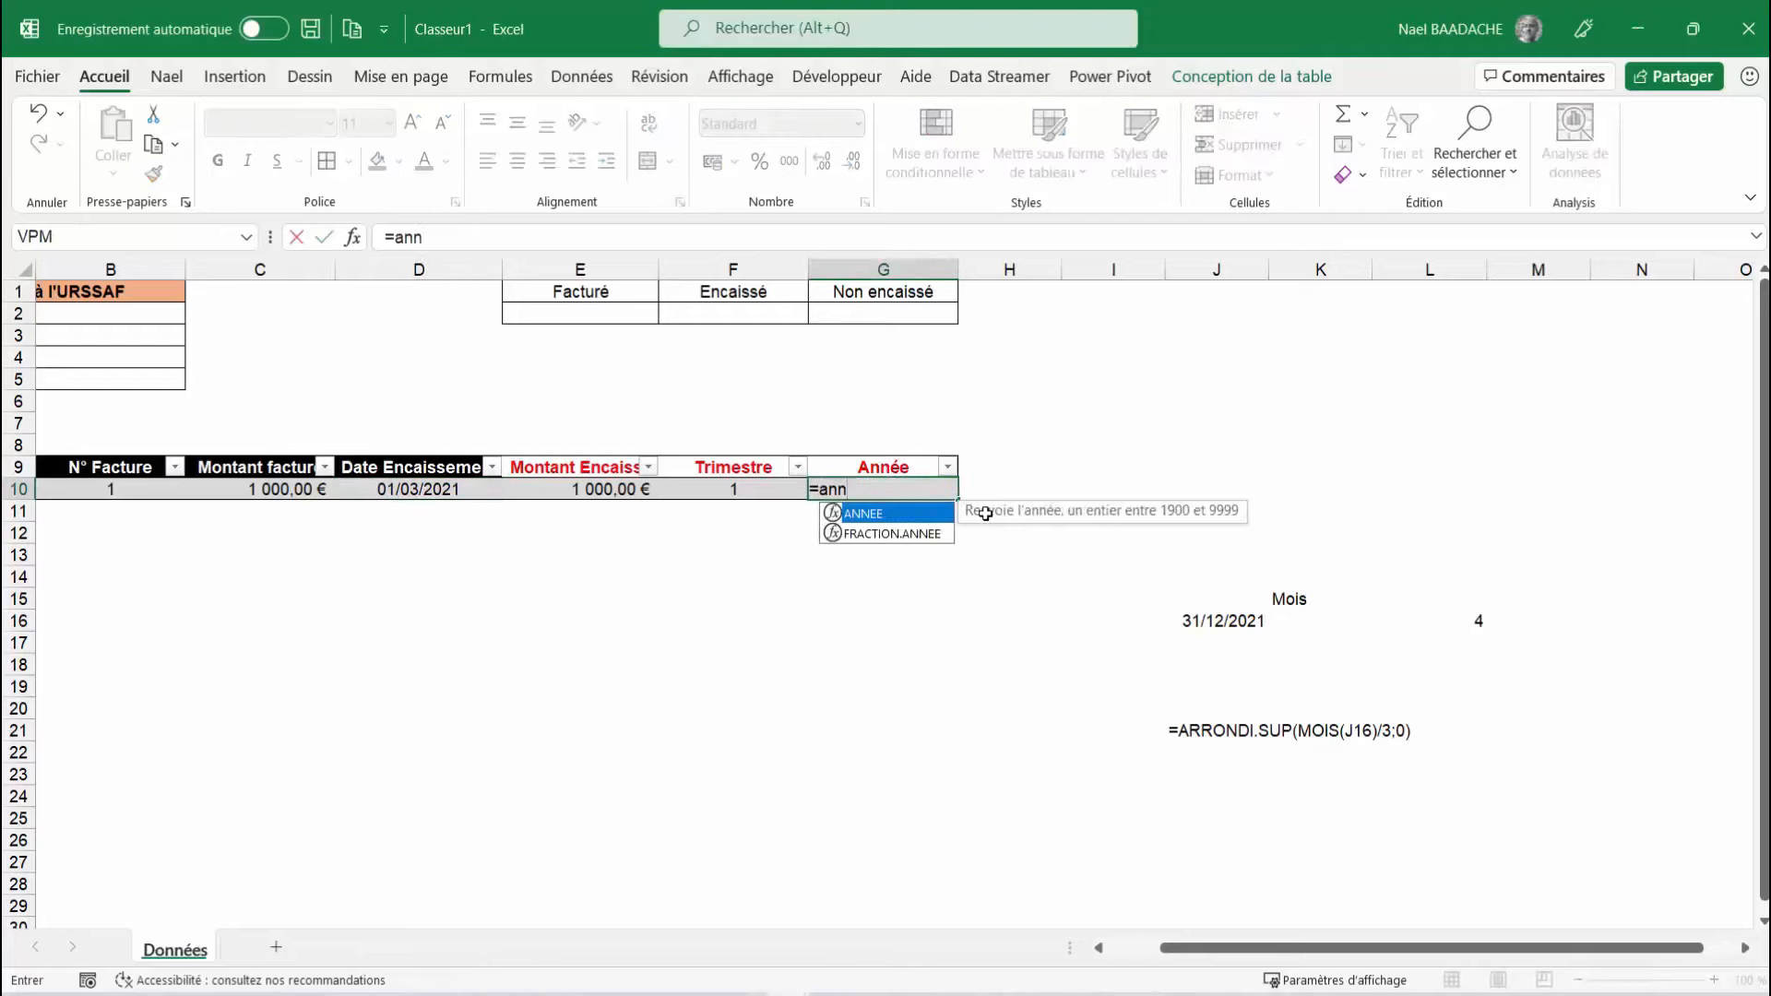
double_click(899, 513)
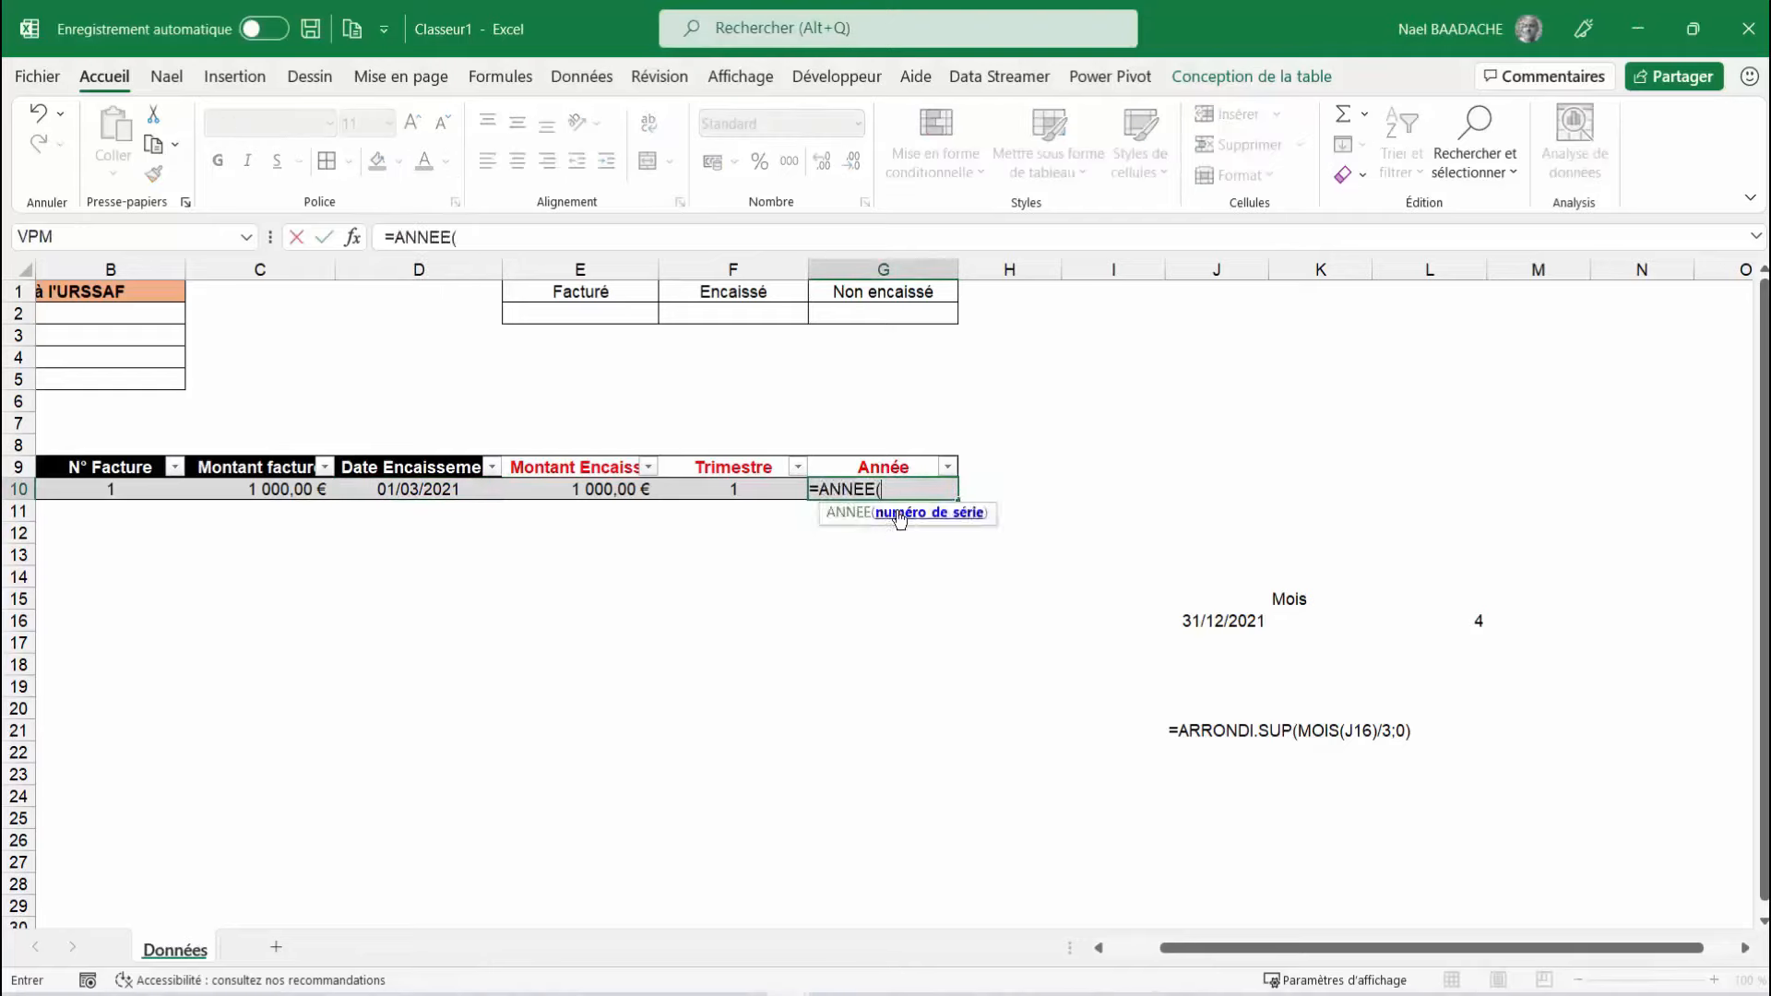
left_click(425, 490)
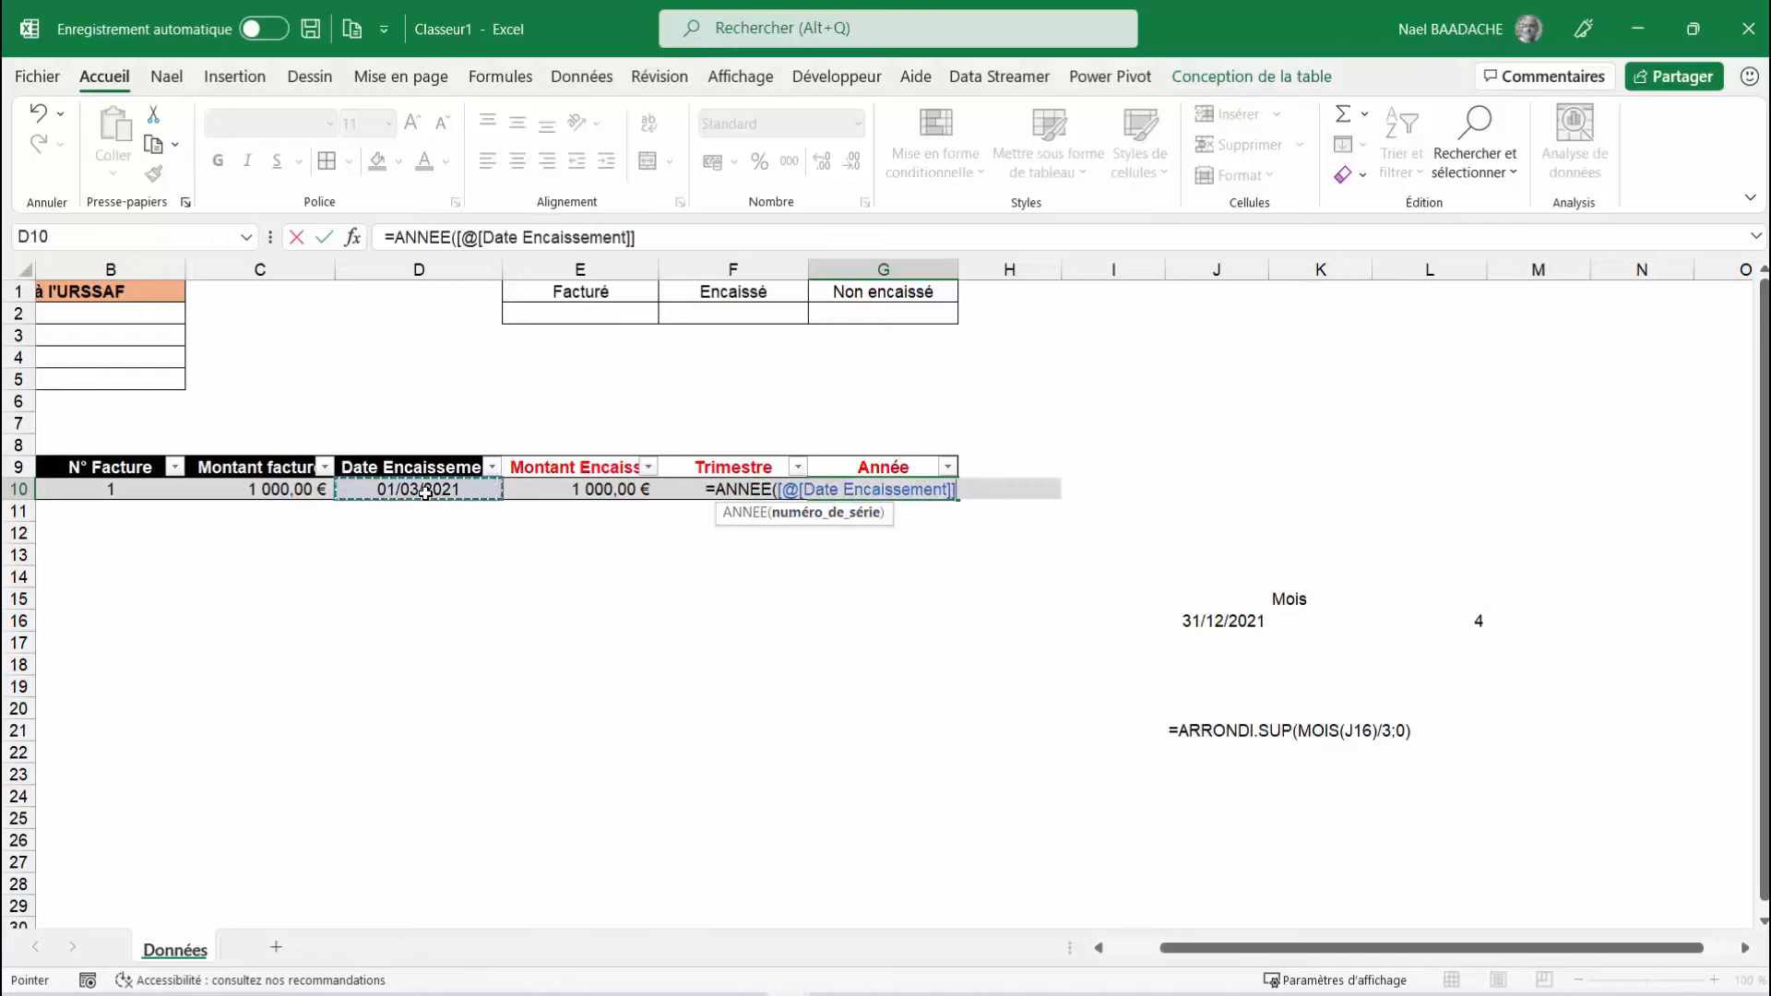
type(")")
key("Return")
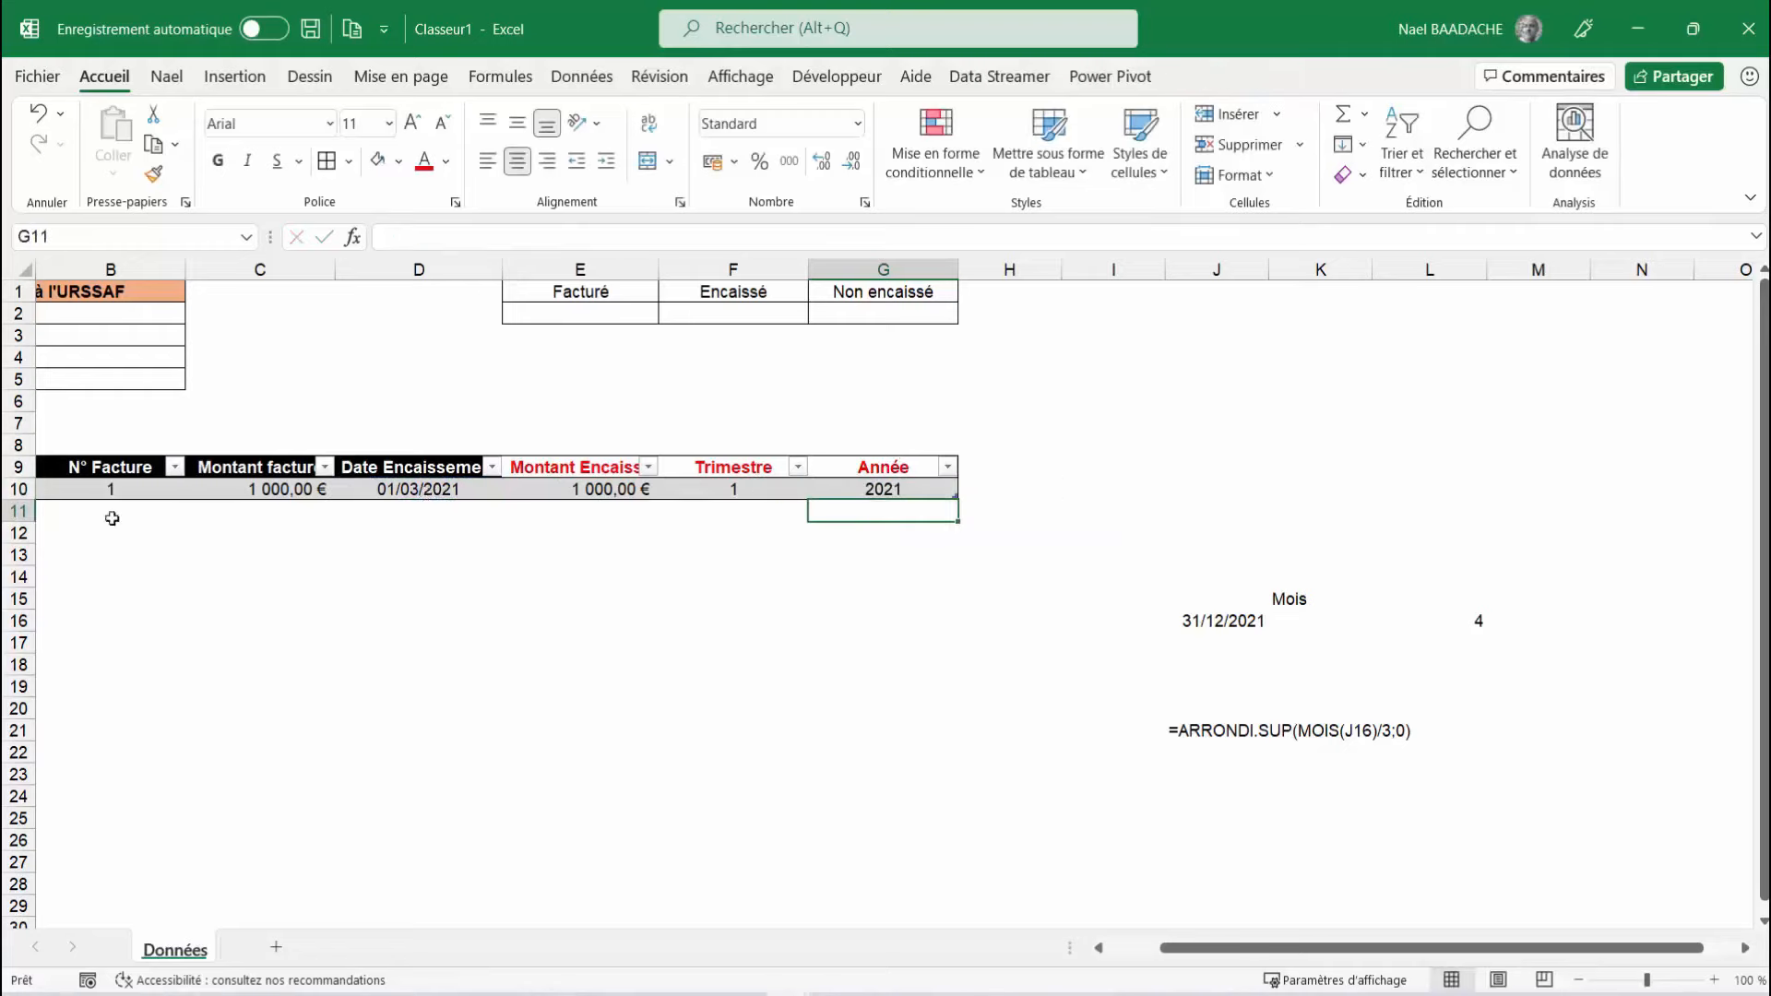
Add a second invoice in row 11 with date 02/03/2021, number 2 and amount 3000, leaving its collection date empty
left_click_drag(1219, 947, 1114, 950)
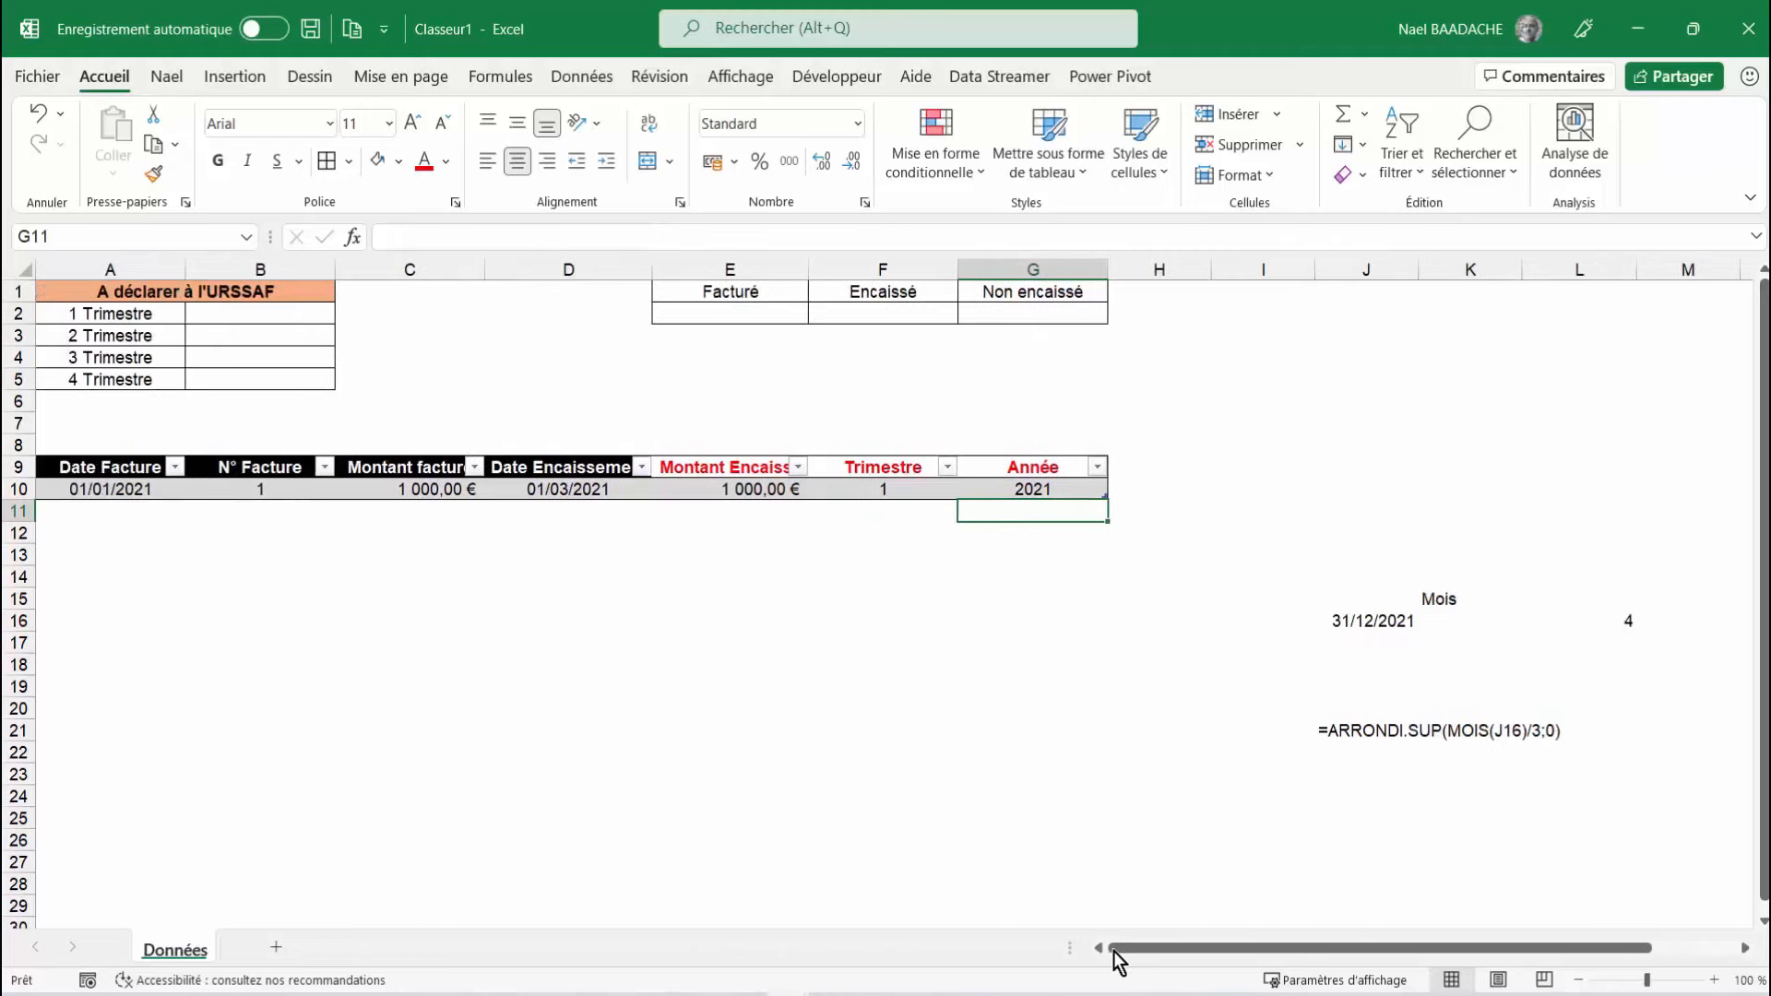
left_click(110, 511)
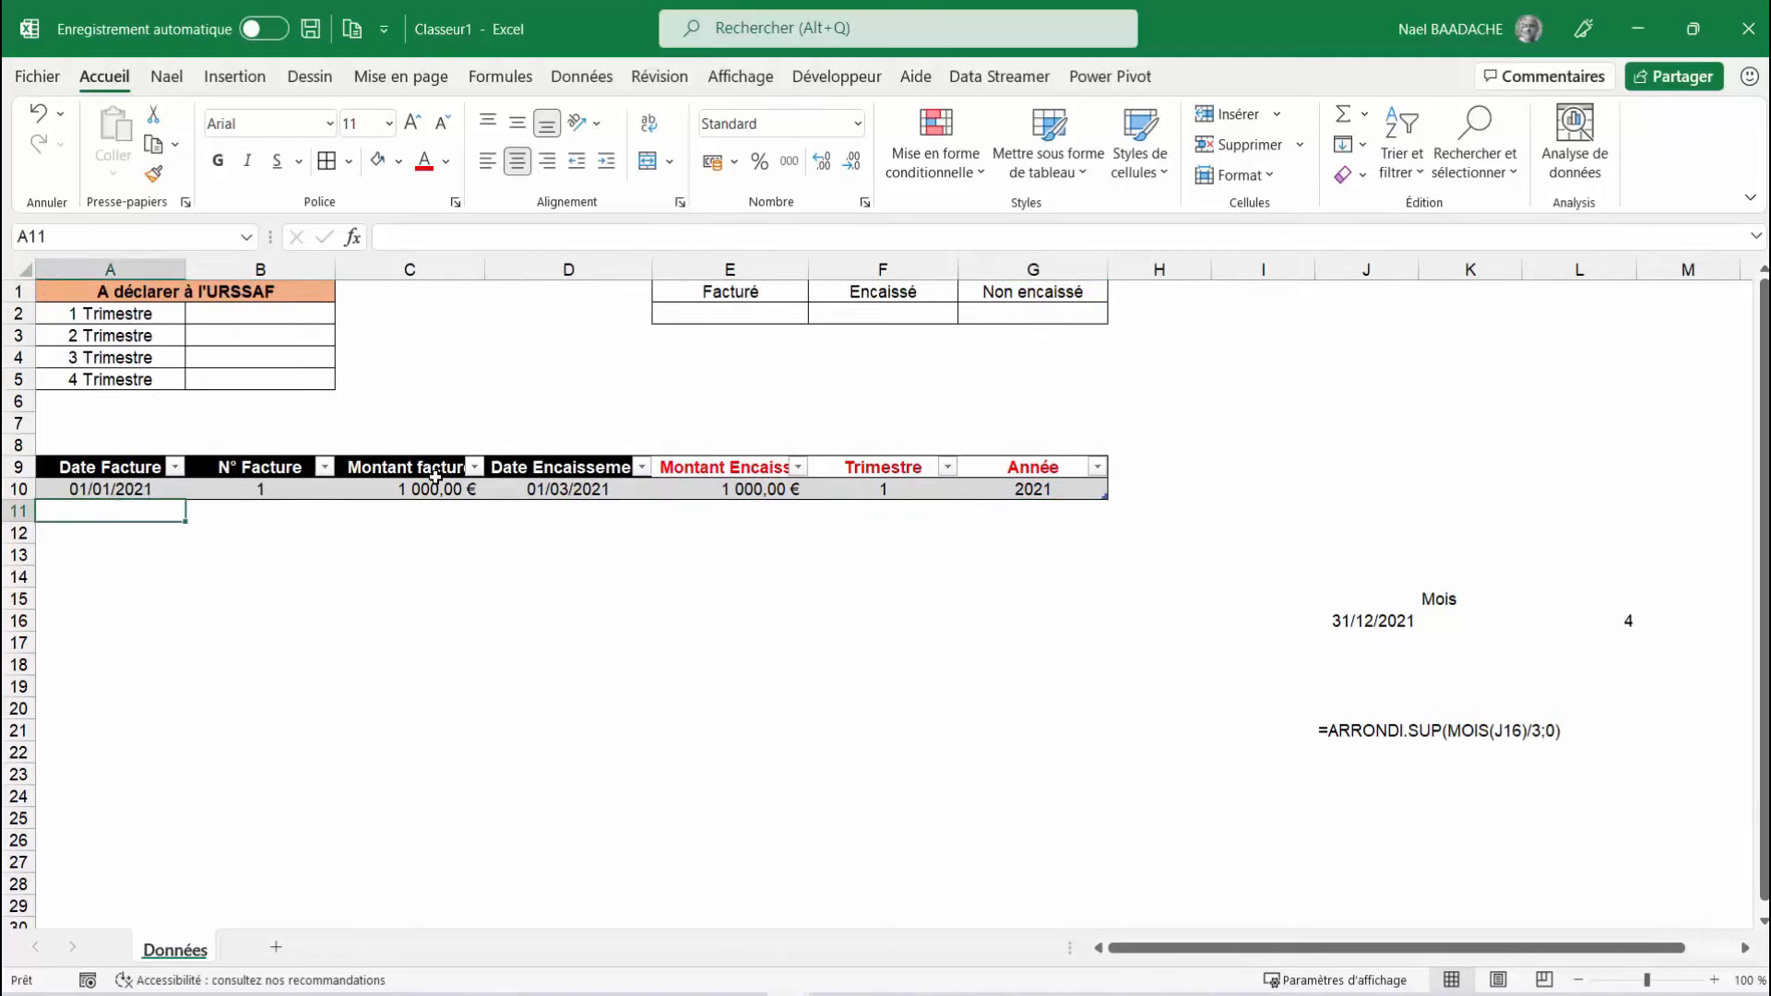
type("02/0")
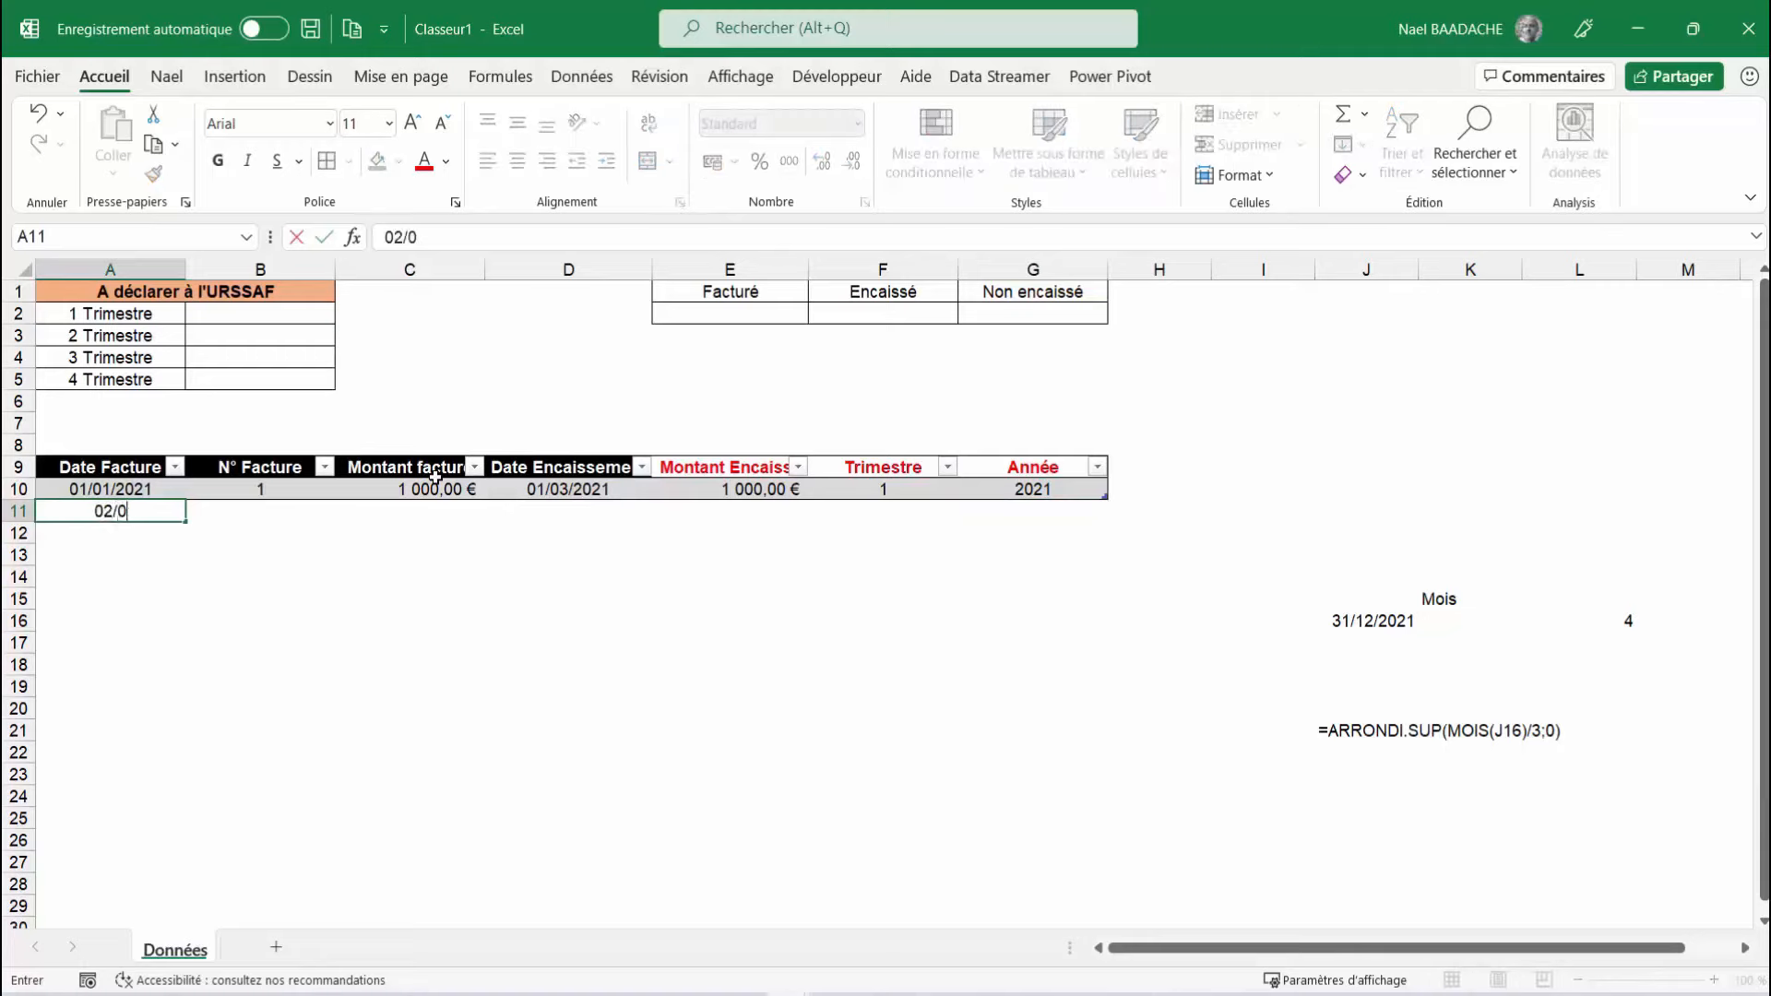
type("3/2021")
key("Tab")
type("2")
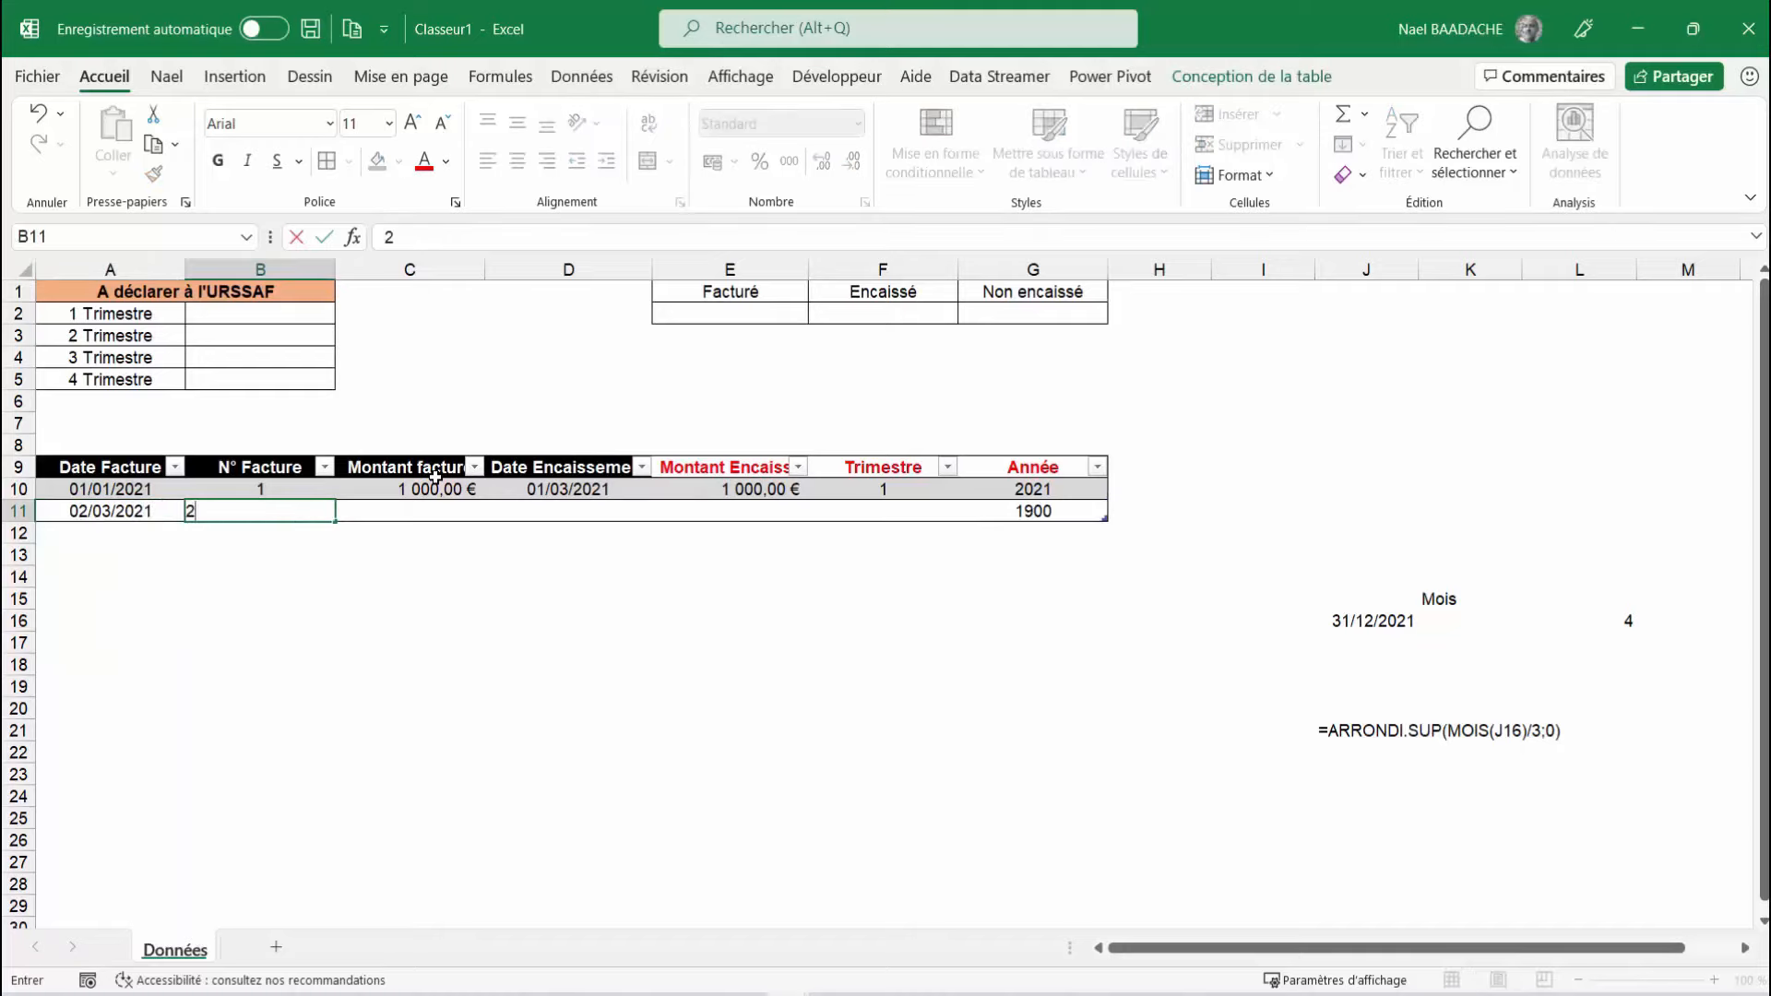
key("Tab")
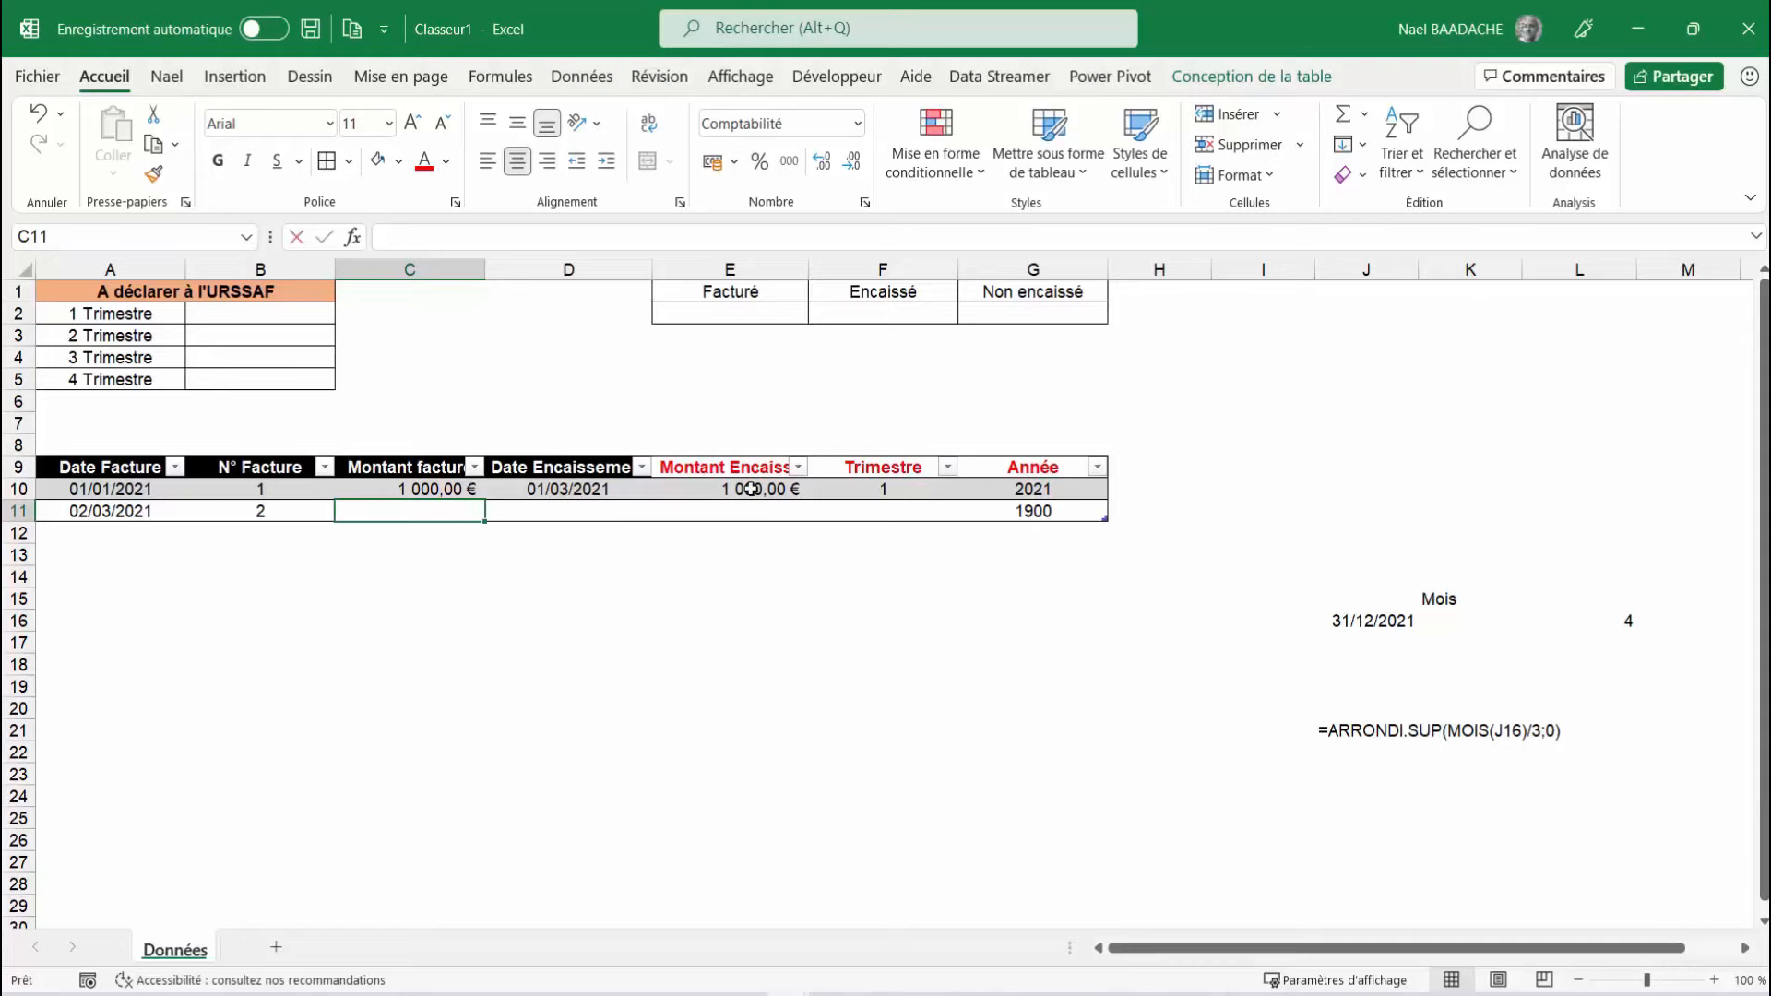
type("3000")
key("Tab")
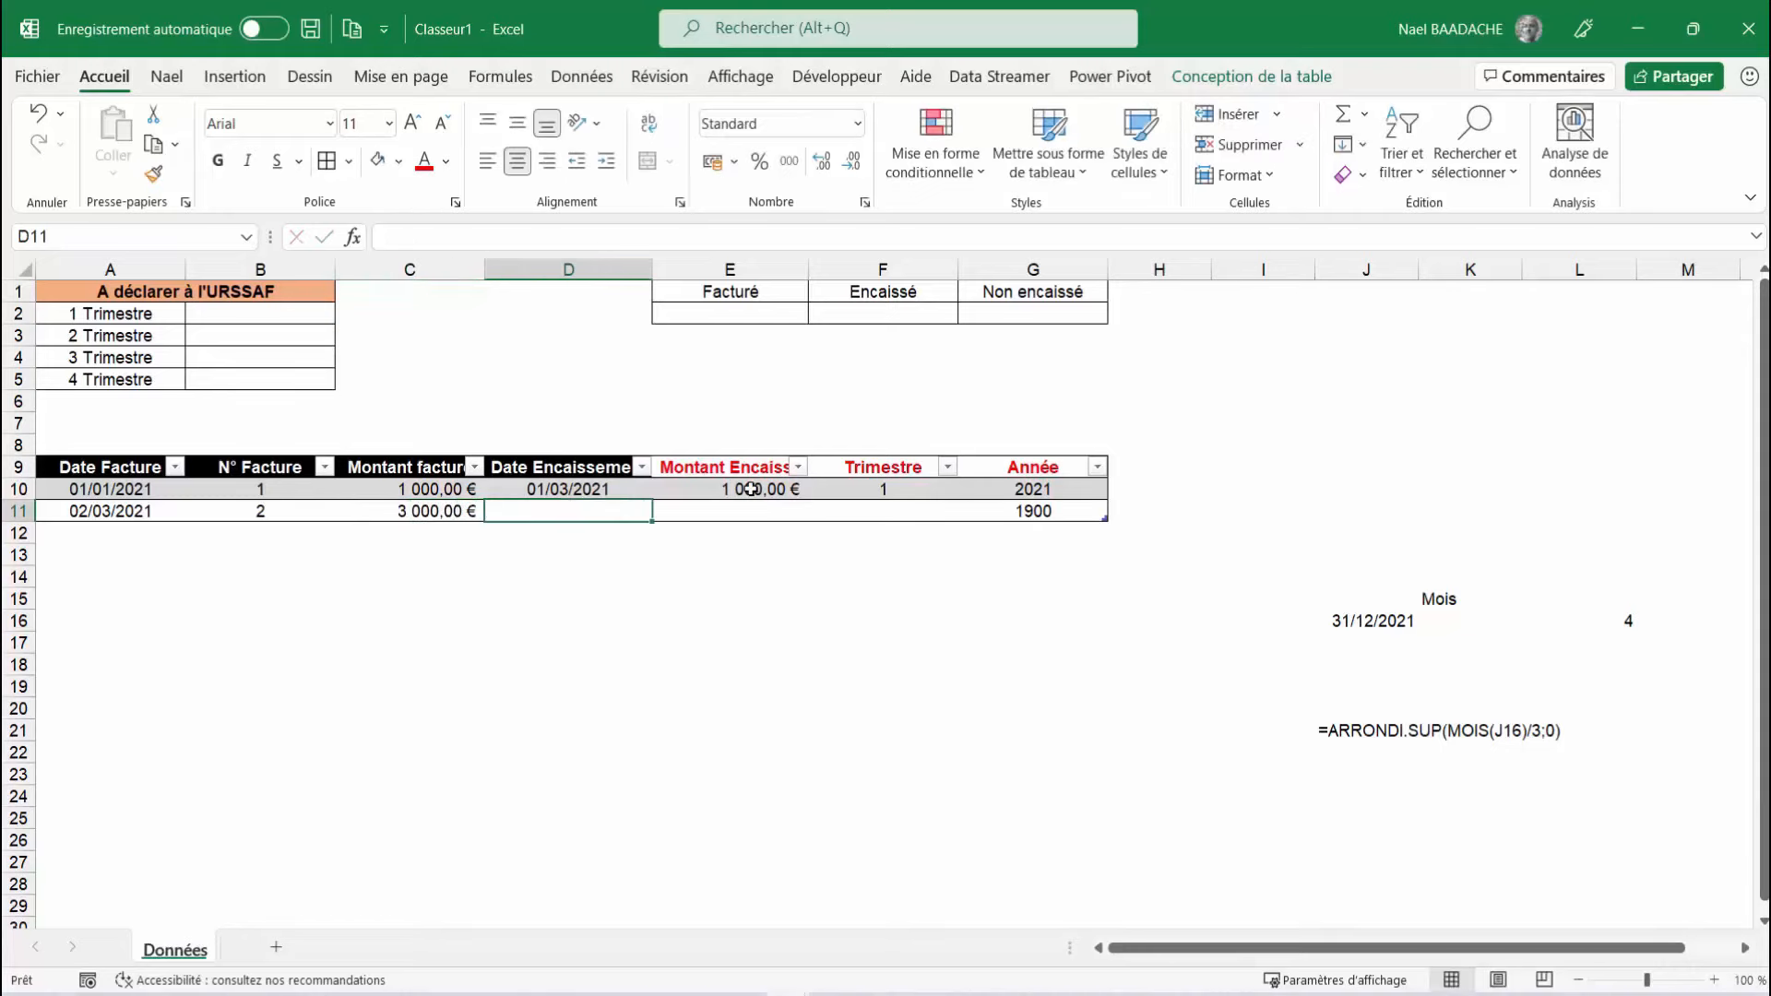
key("Tab")
key("Tab")
key("Tab")
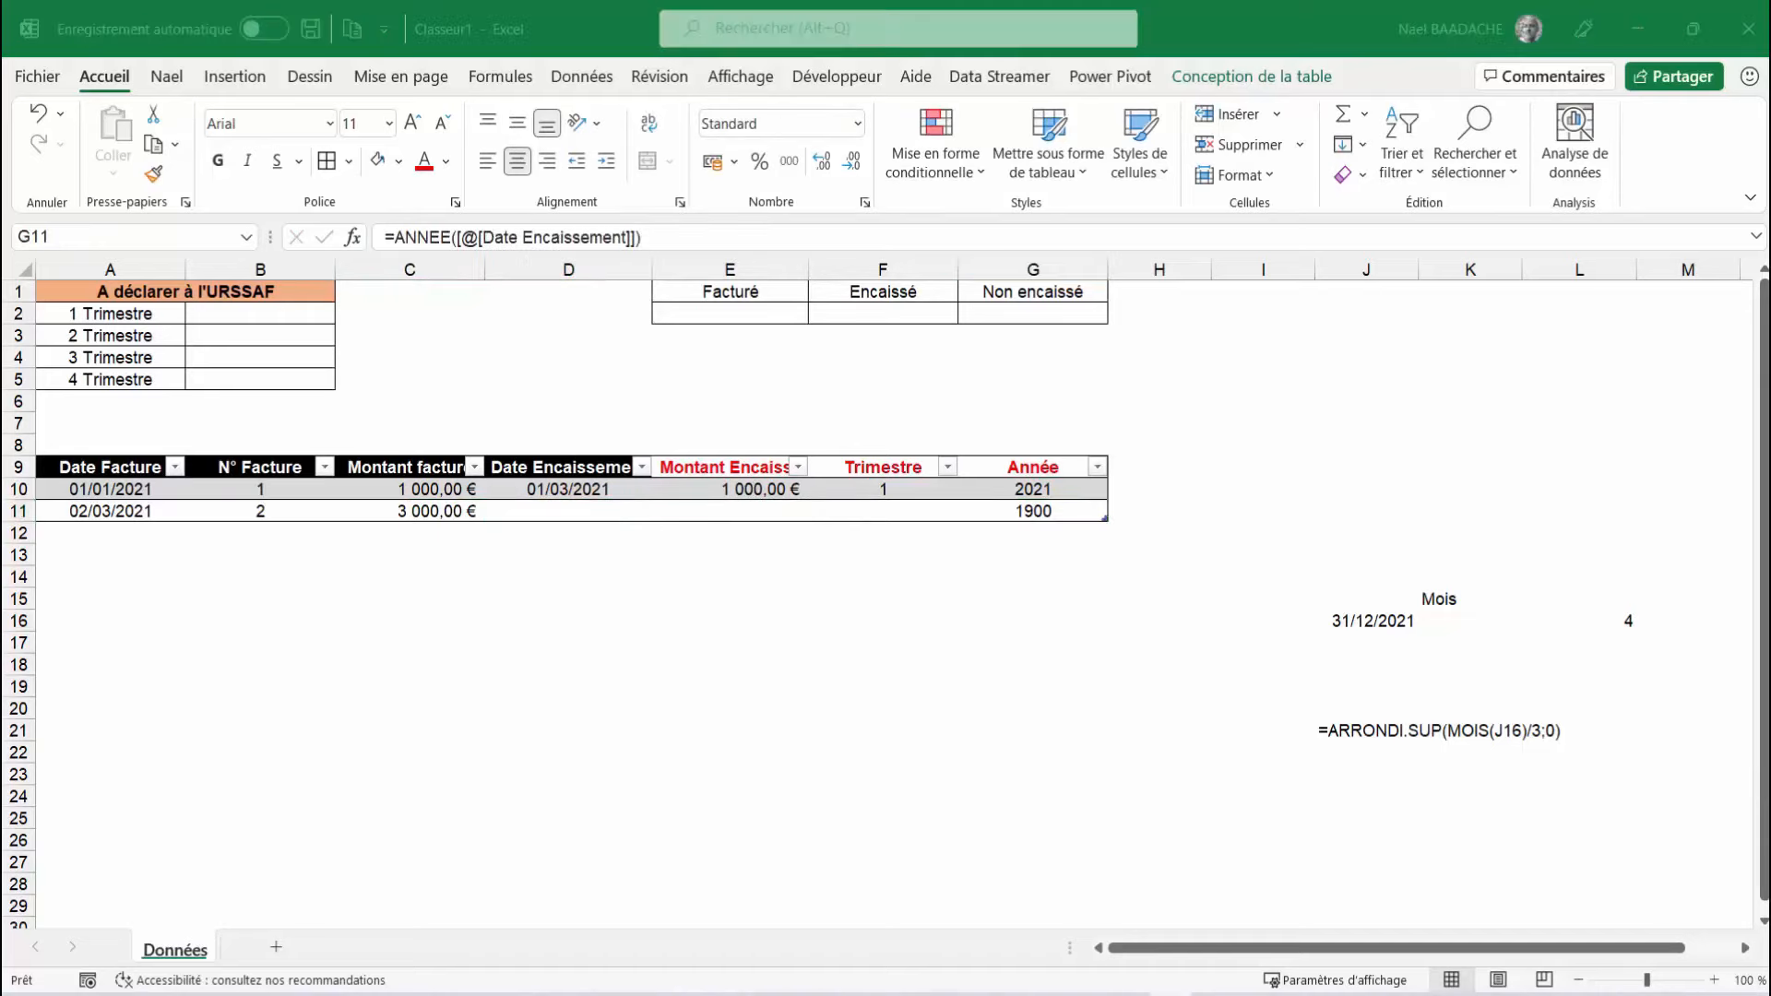
key("Up")
left_click(1038, 509)
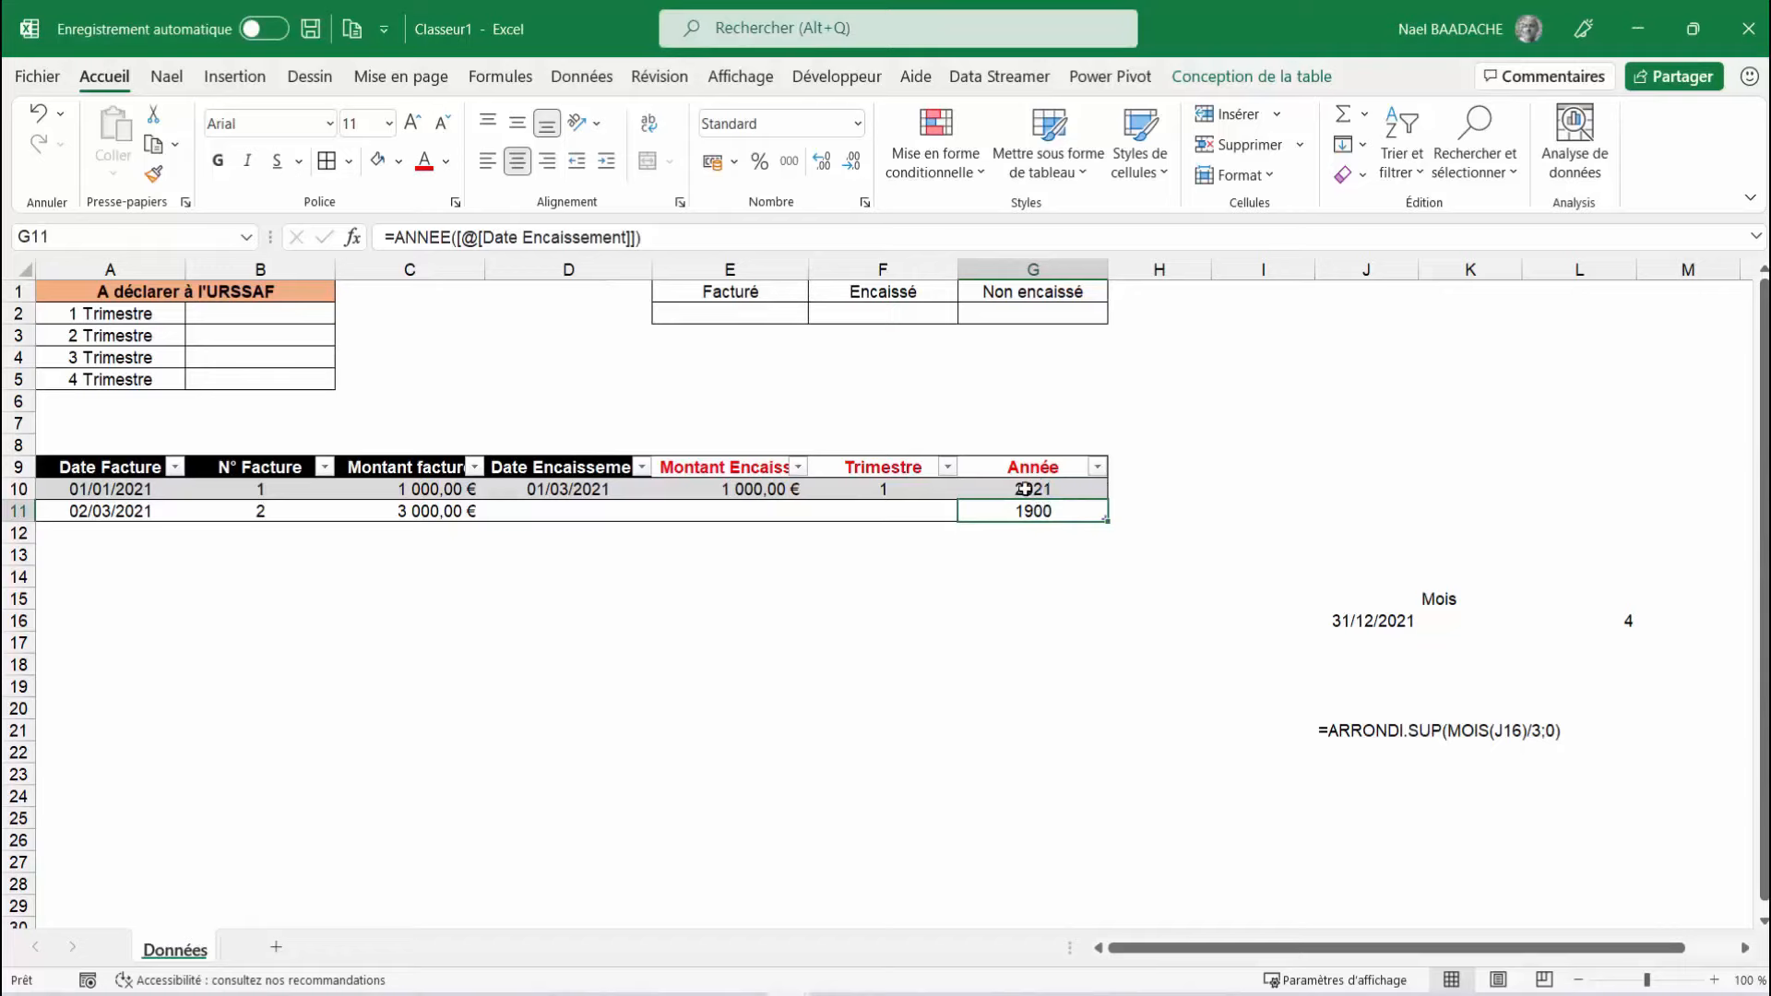
left_click(1024, 489)
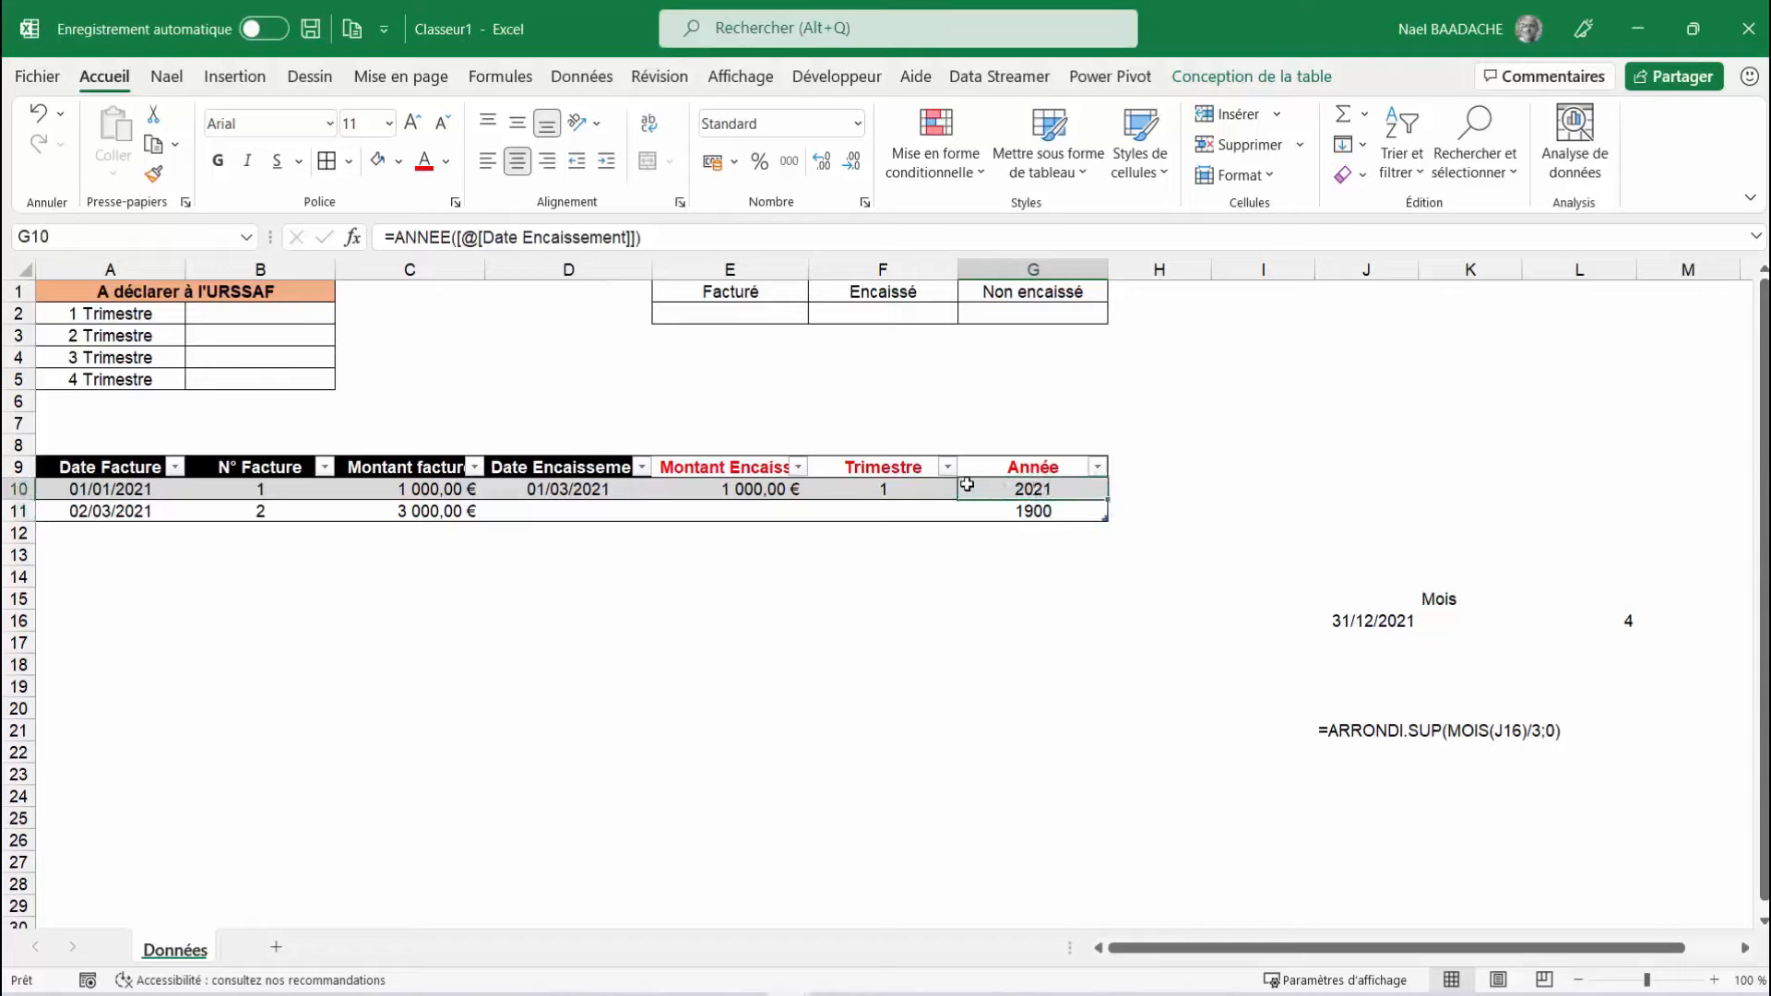
left_click(396, 238)
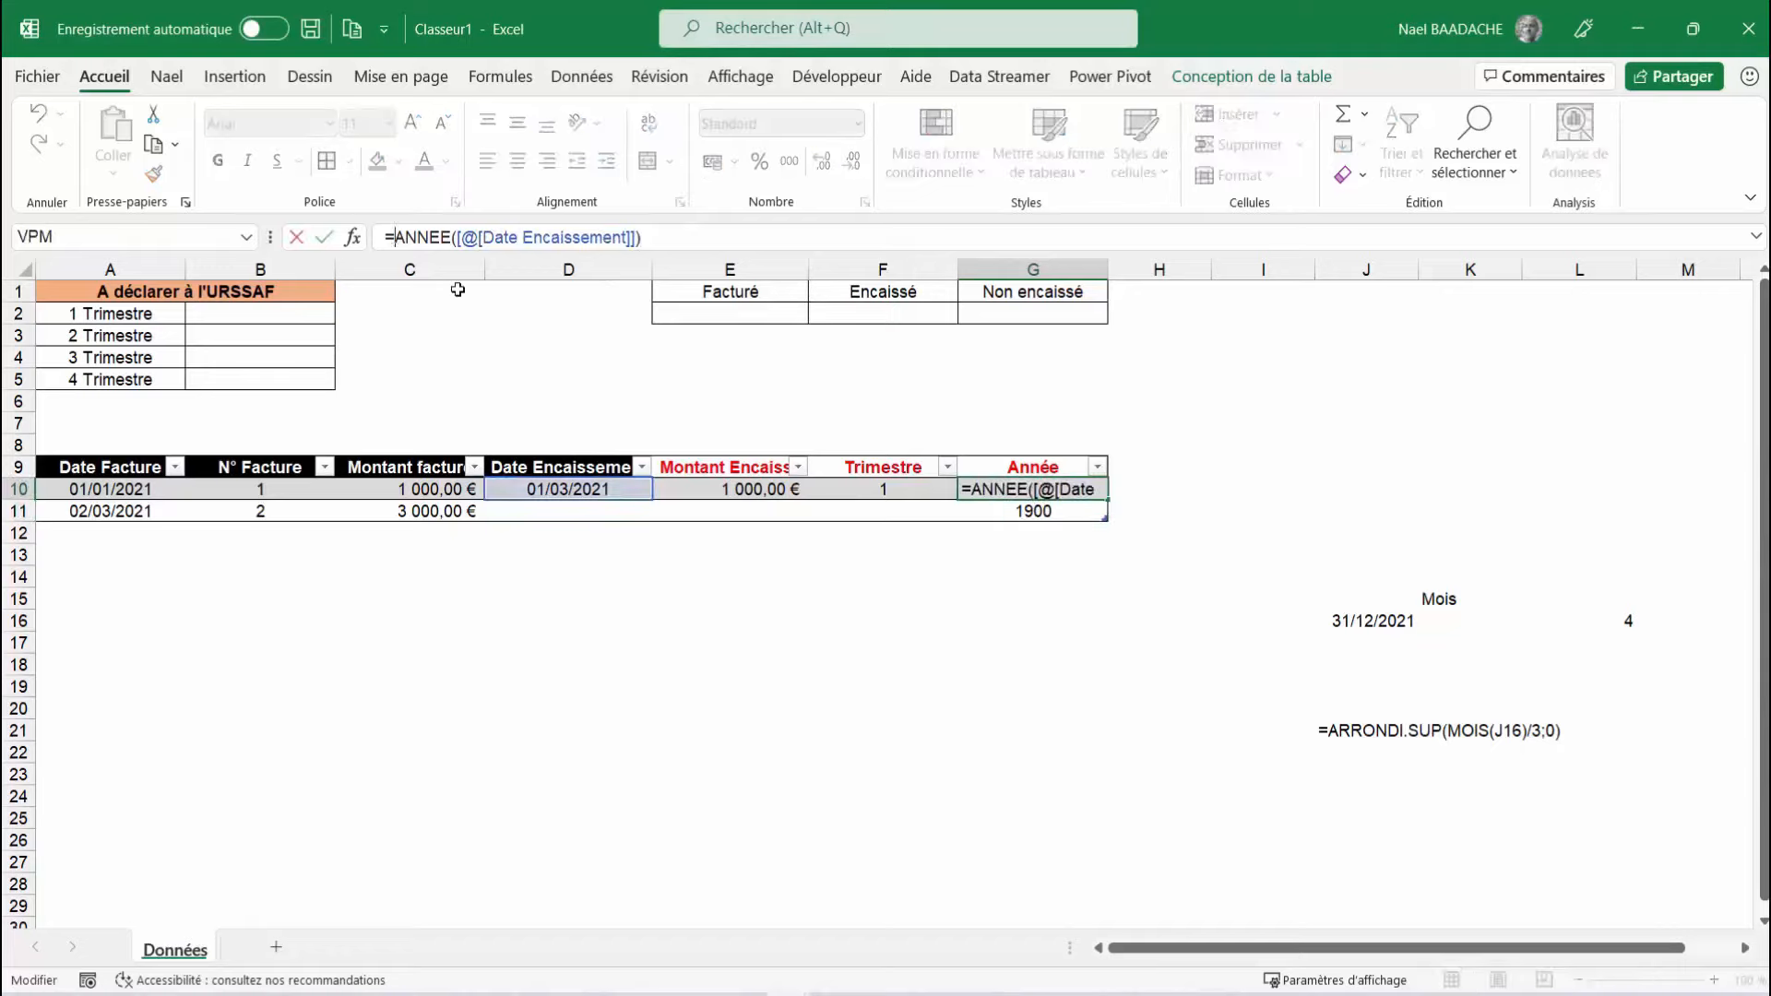
type("si(")
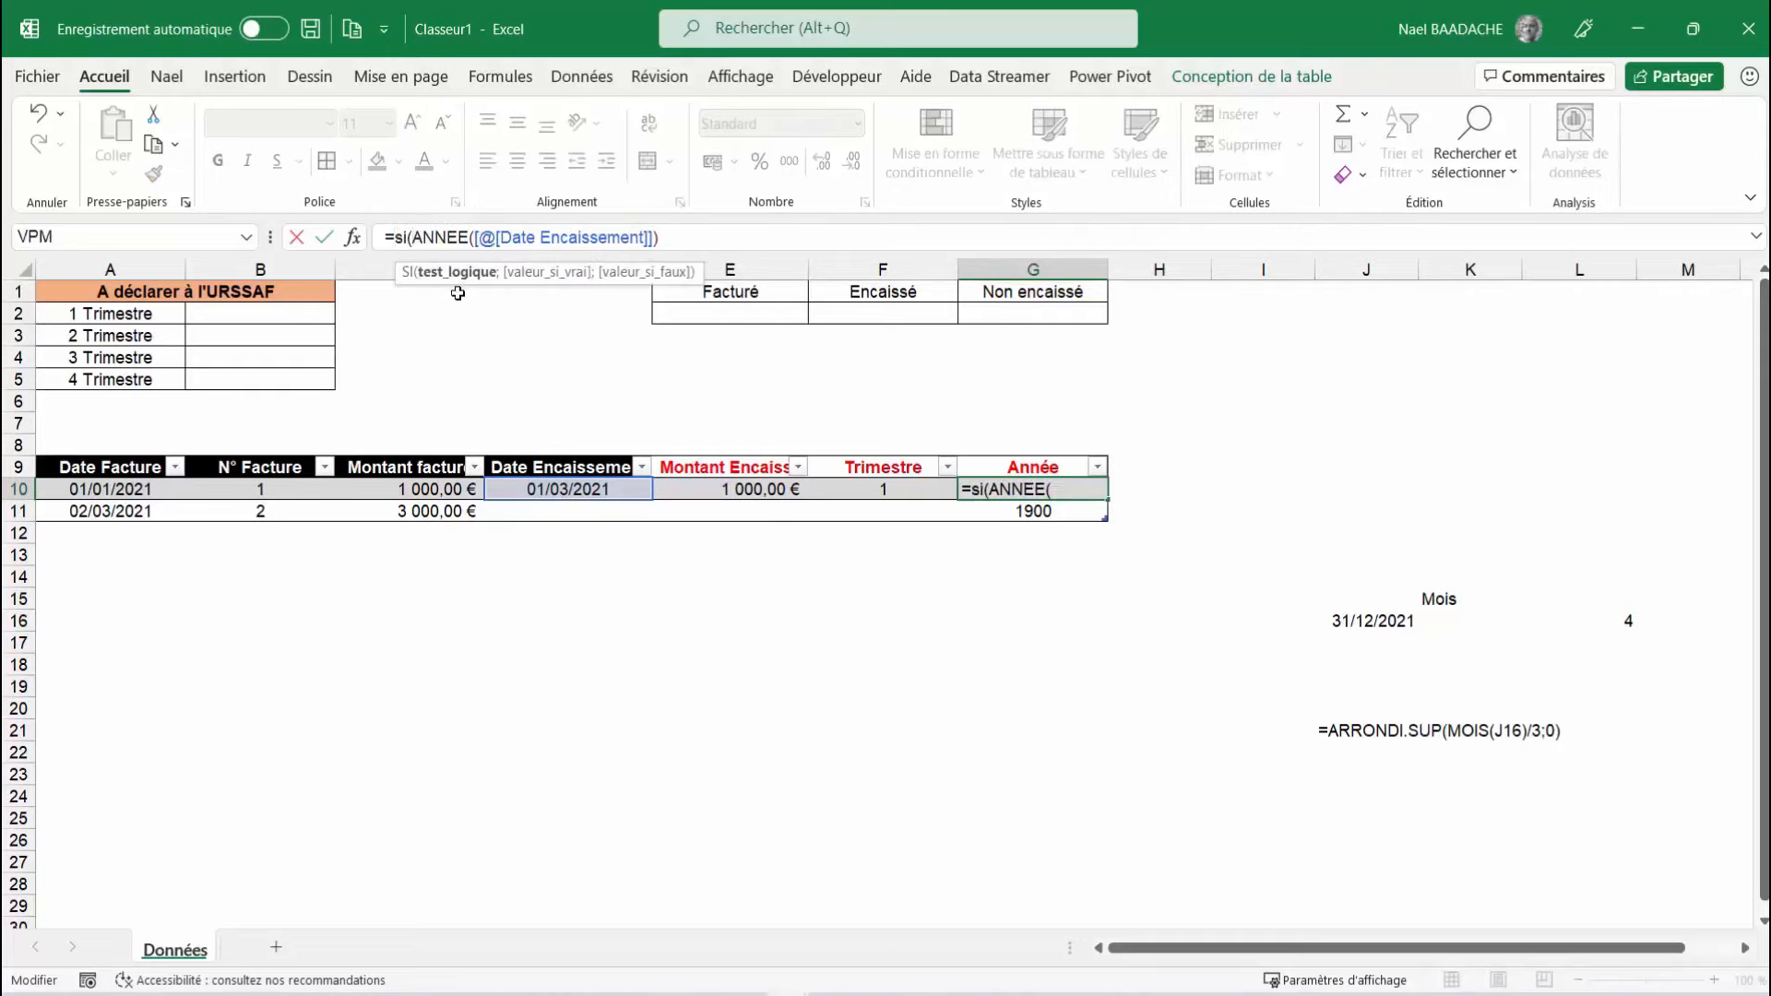
left_click(1060, 490)
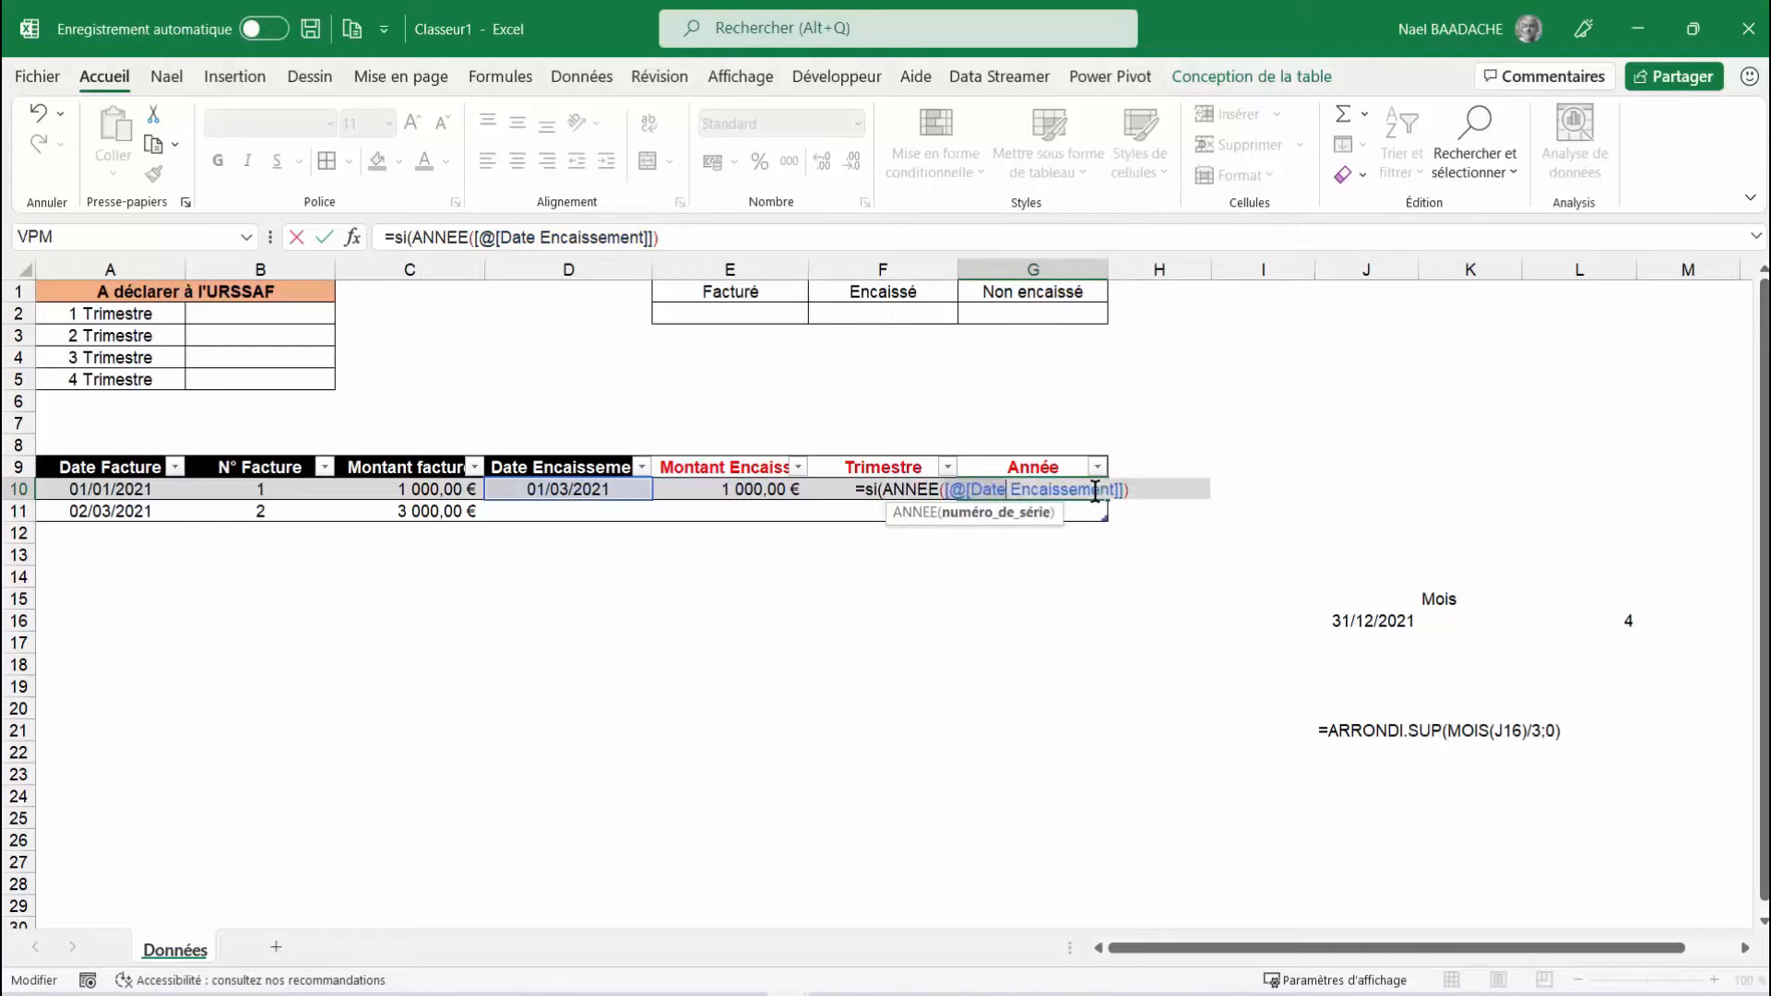
key("Escape")
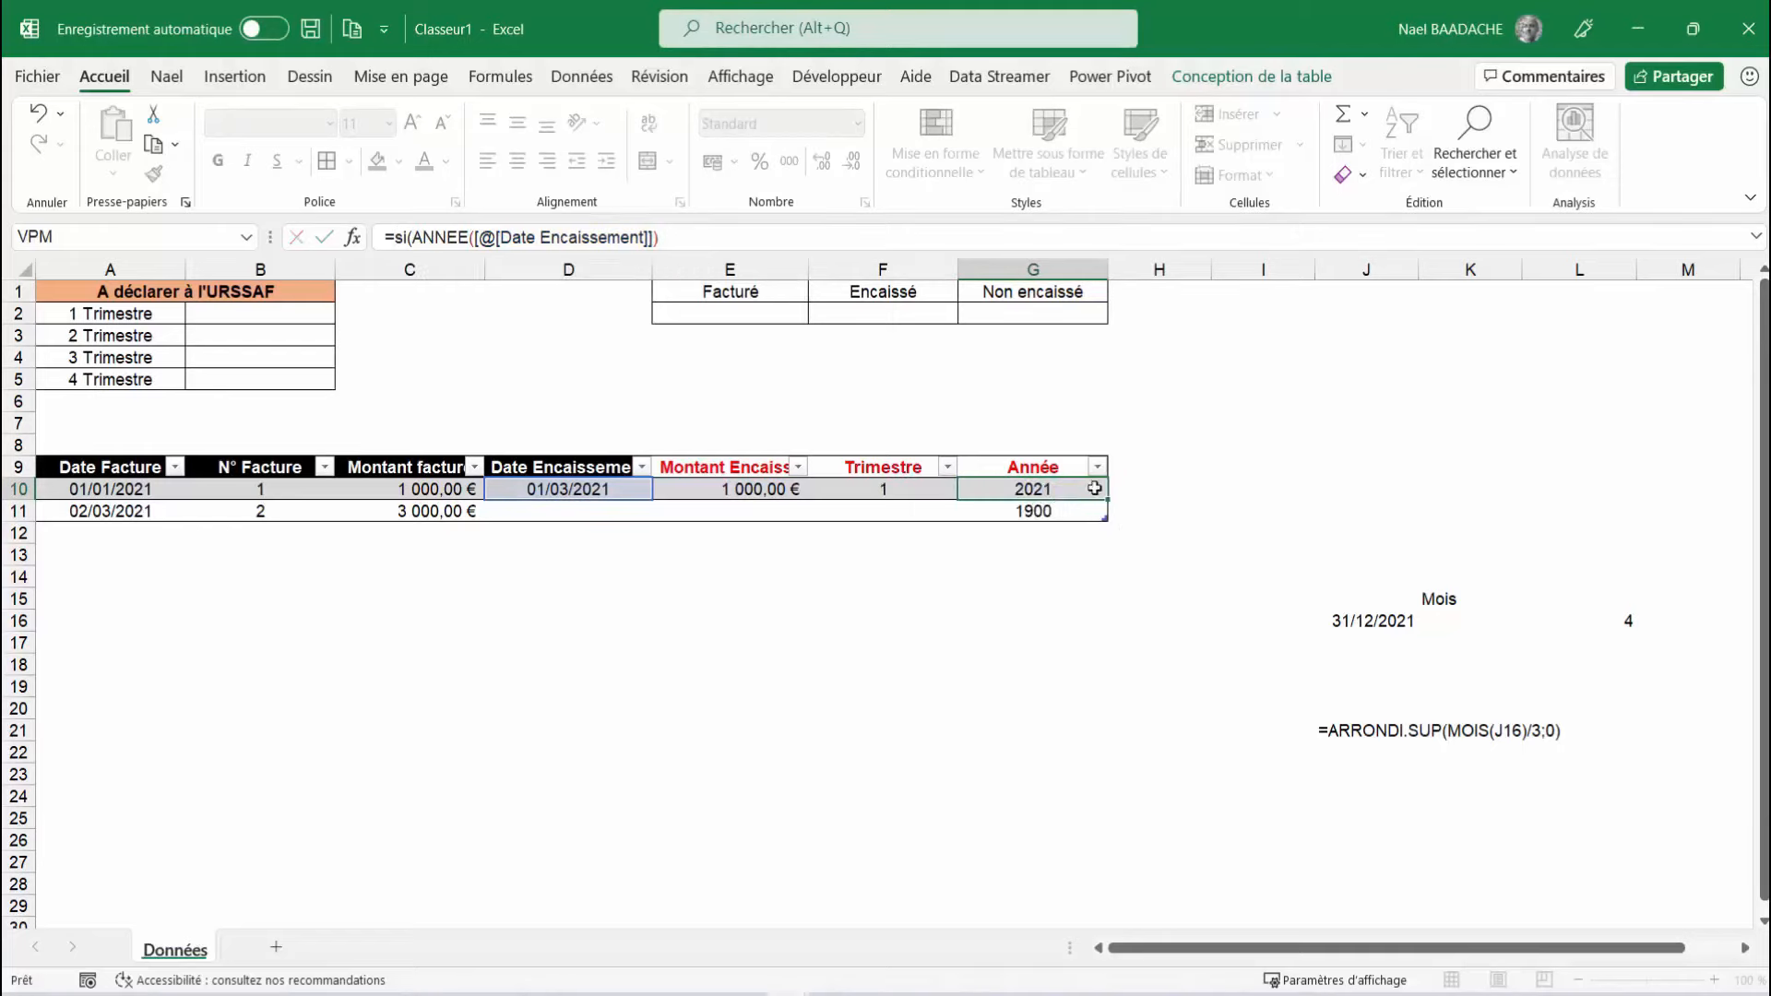
Replace the Année formula in G10 with =SI([@[Date Encaissement]]<>"";ANNEE([@[Date Encaissement]]);"")
type("=")
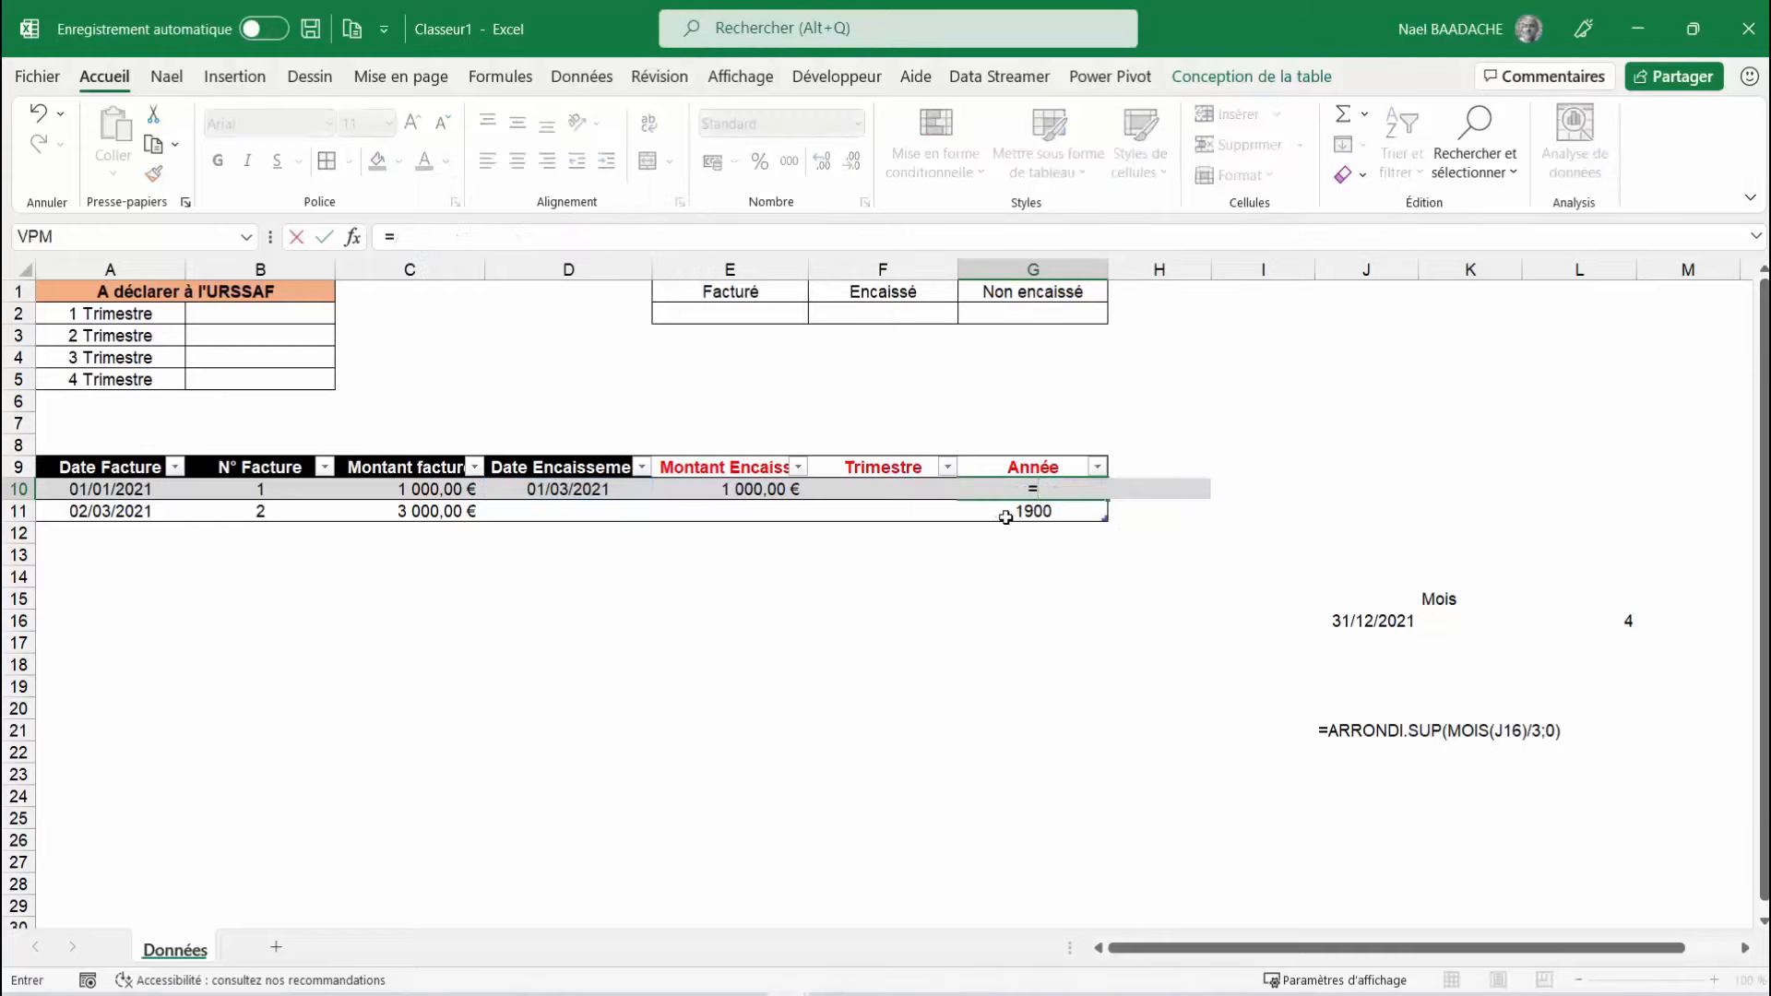
type("si(")
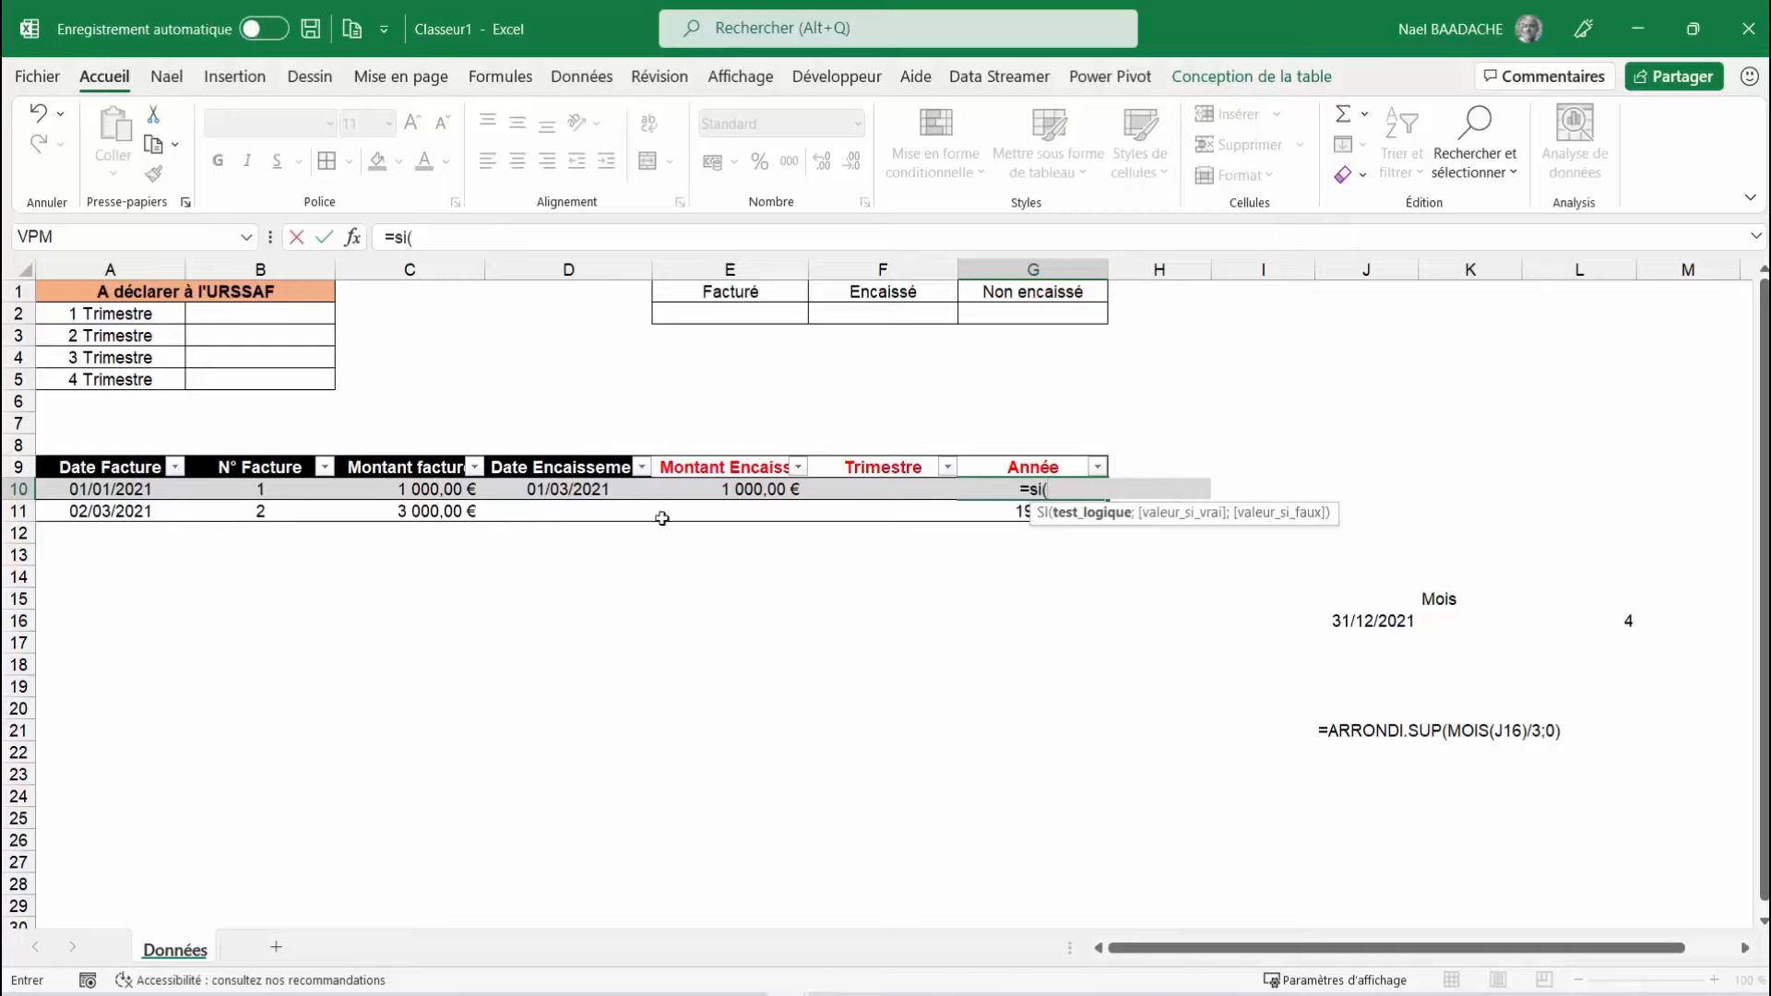
left_click(585, 489)
type("<")
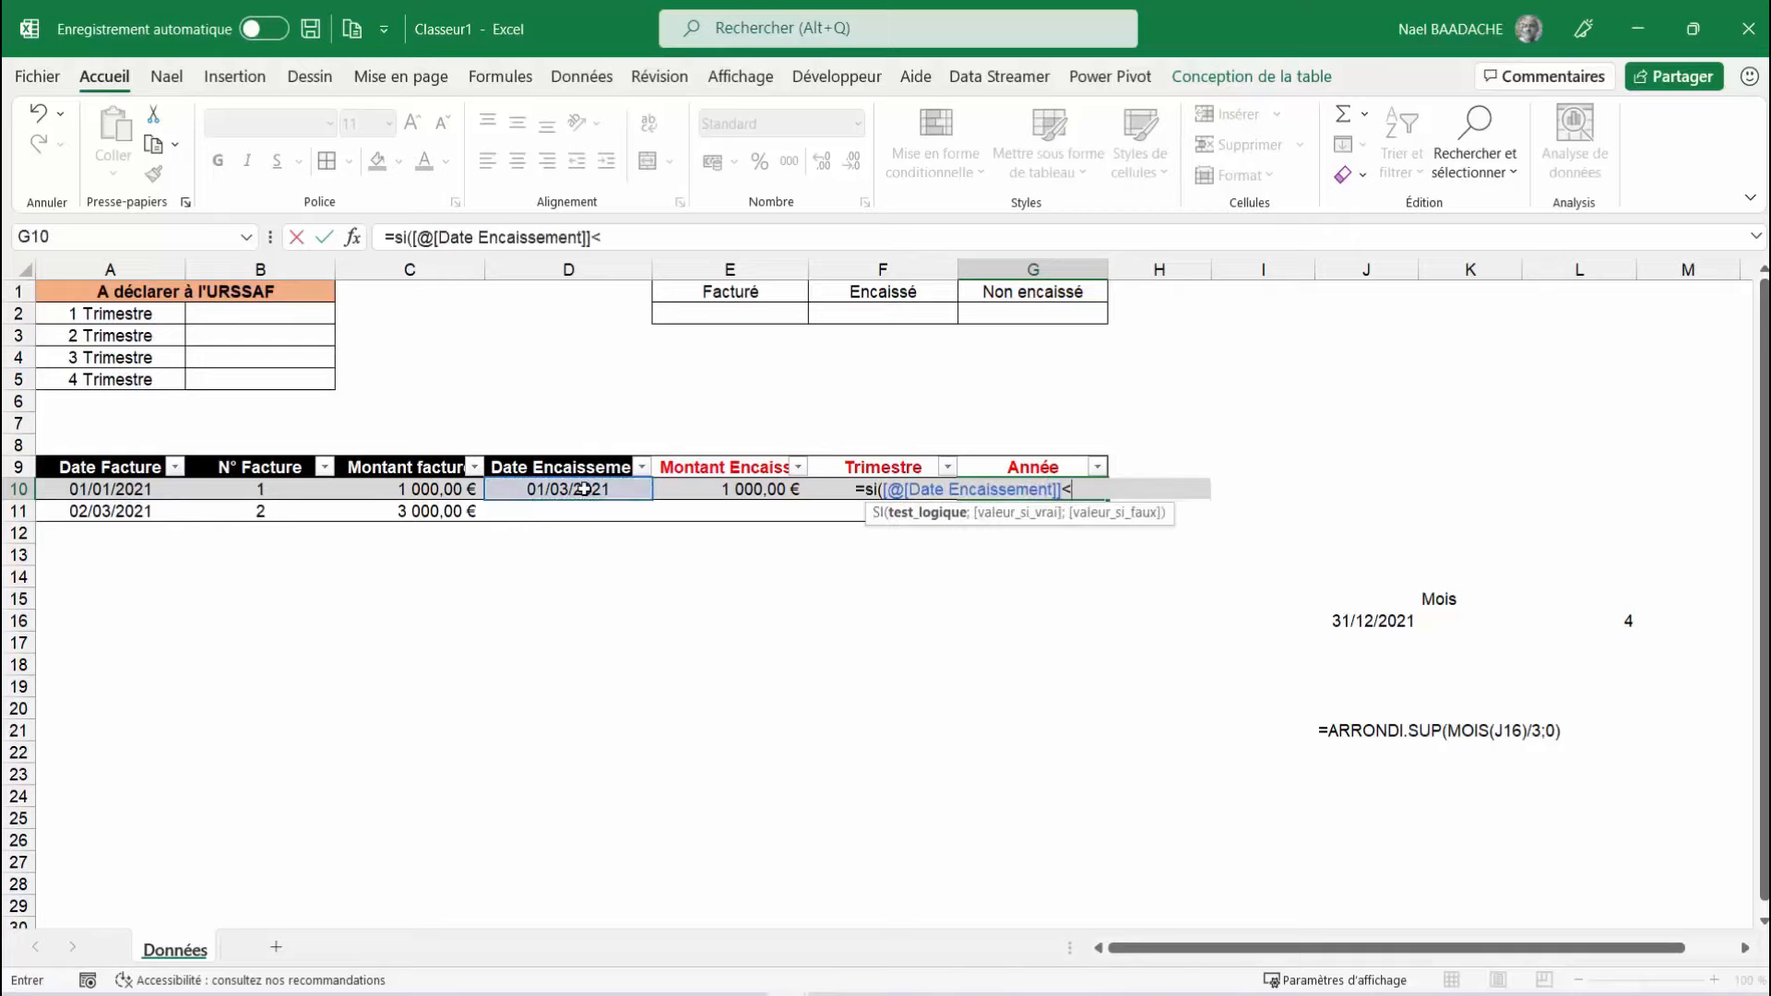
type(">\"\";")
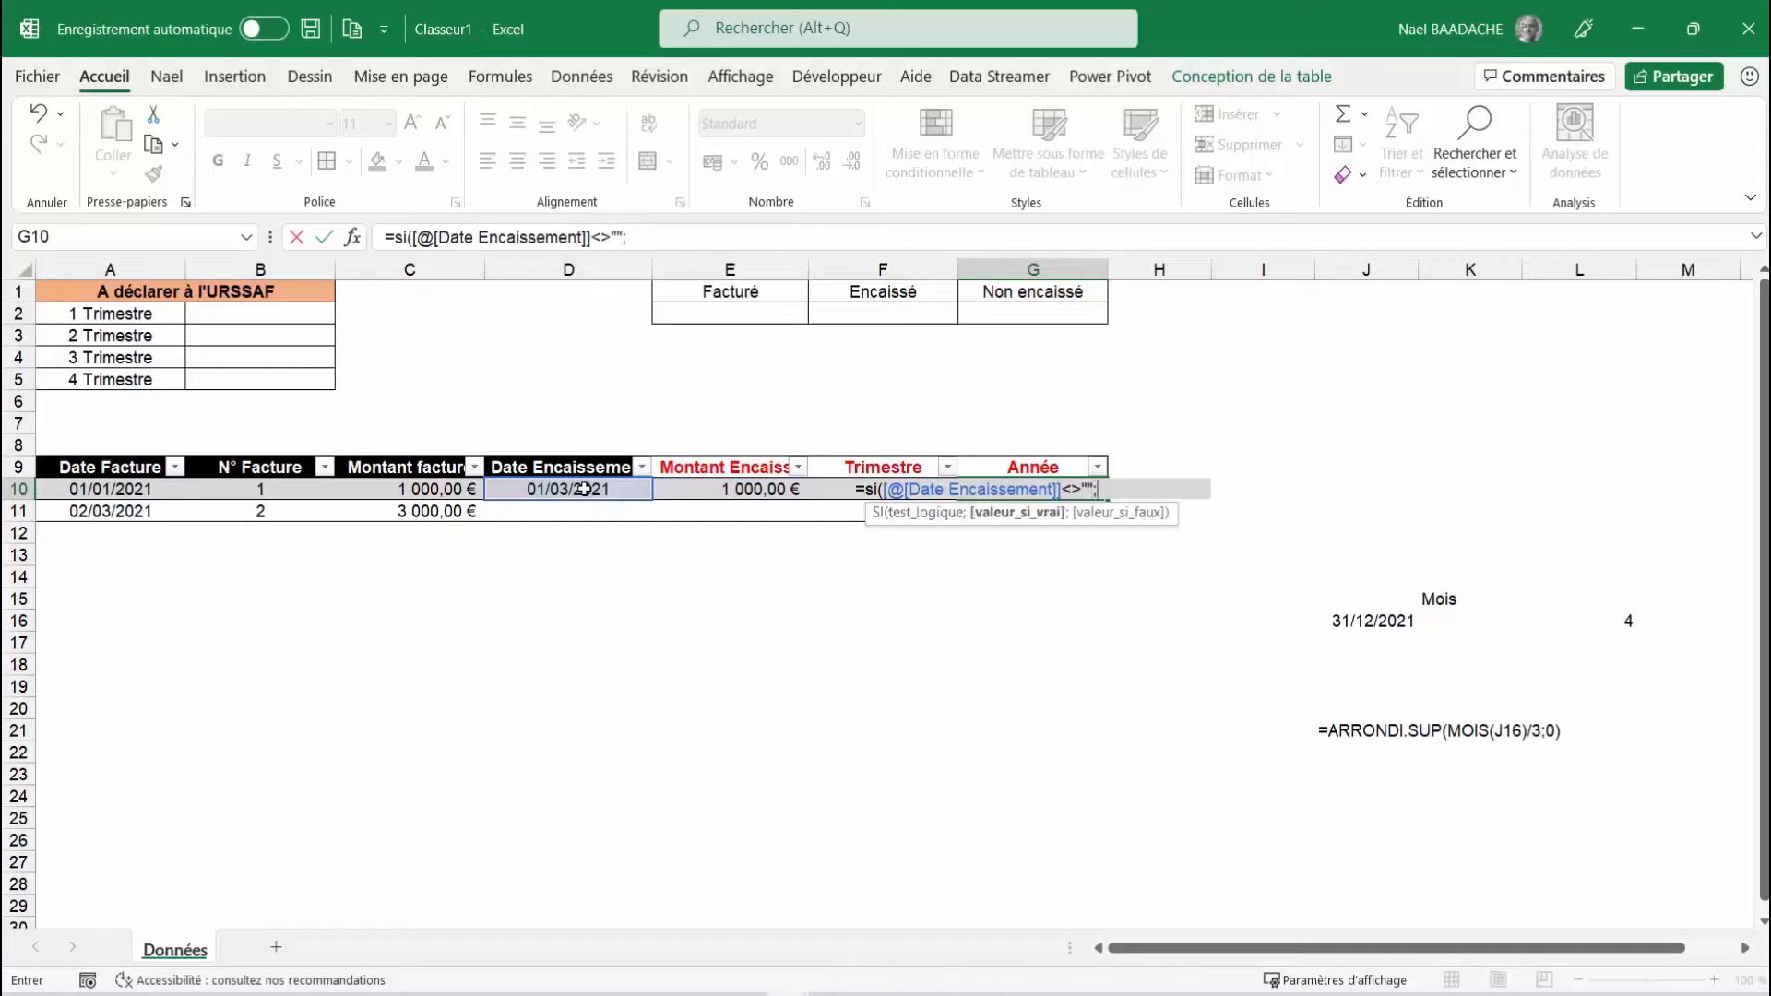
type("nn")
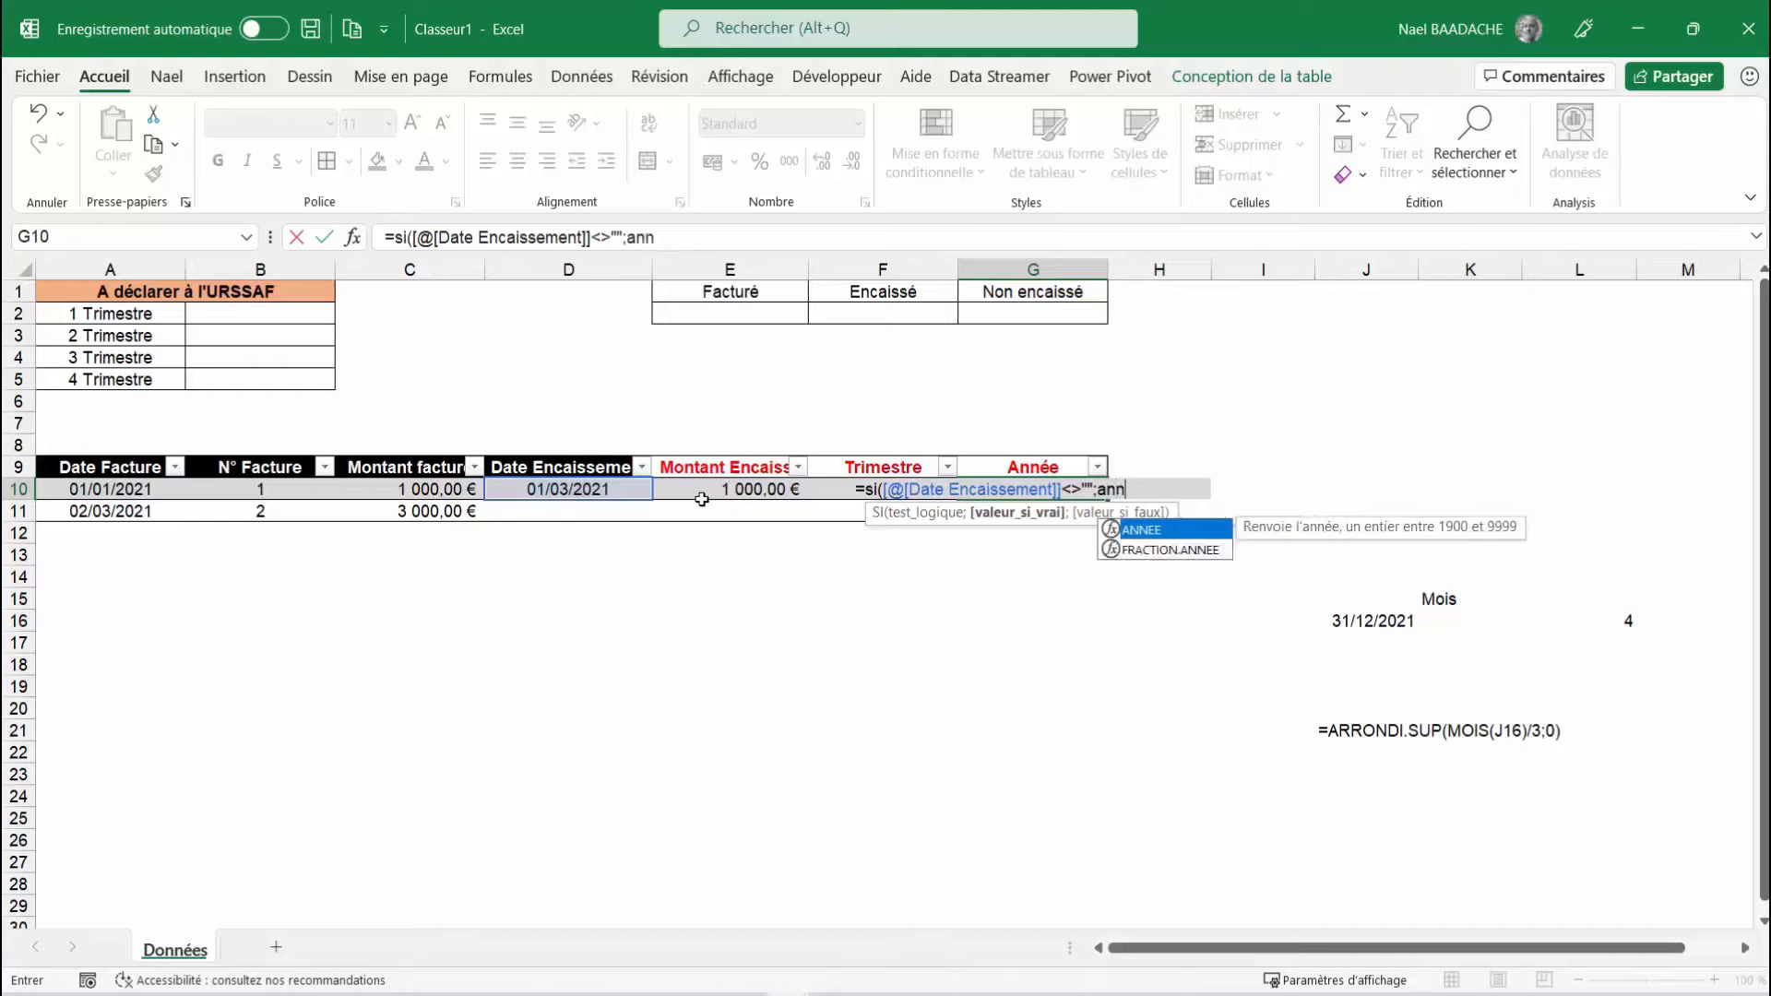
double_click(1153, 531)
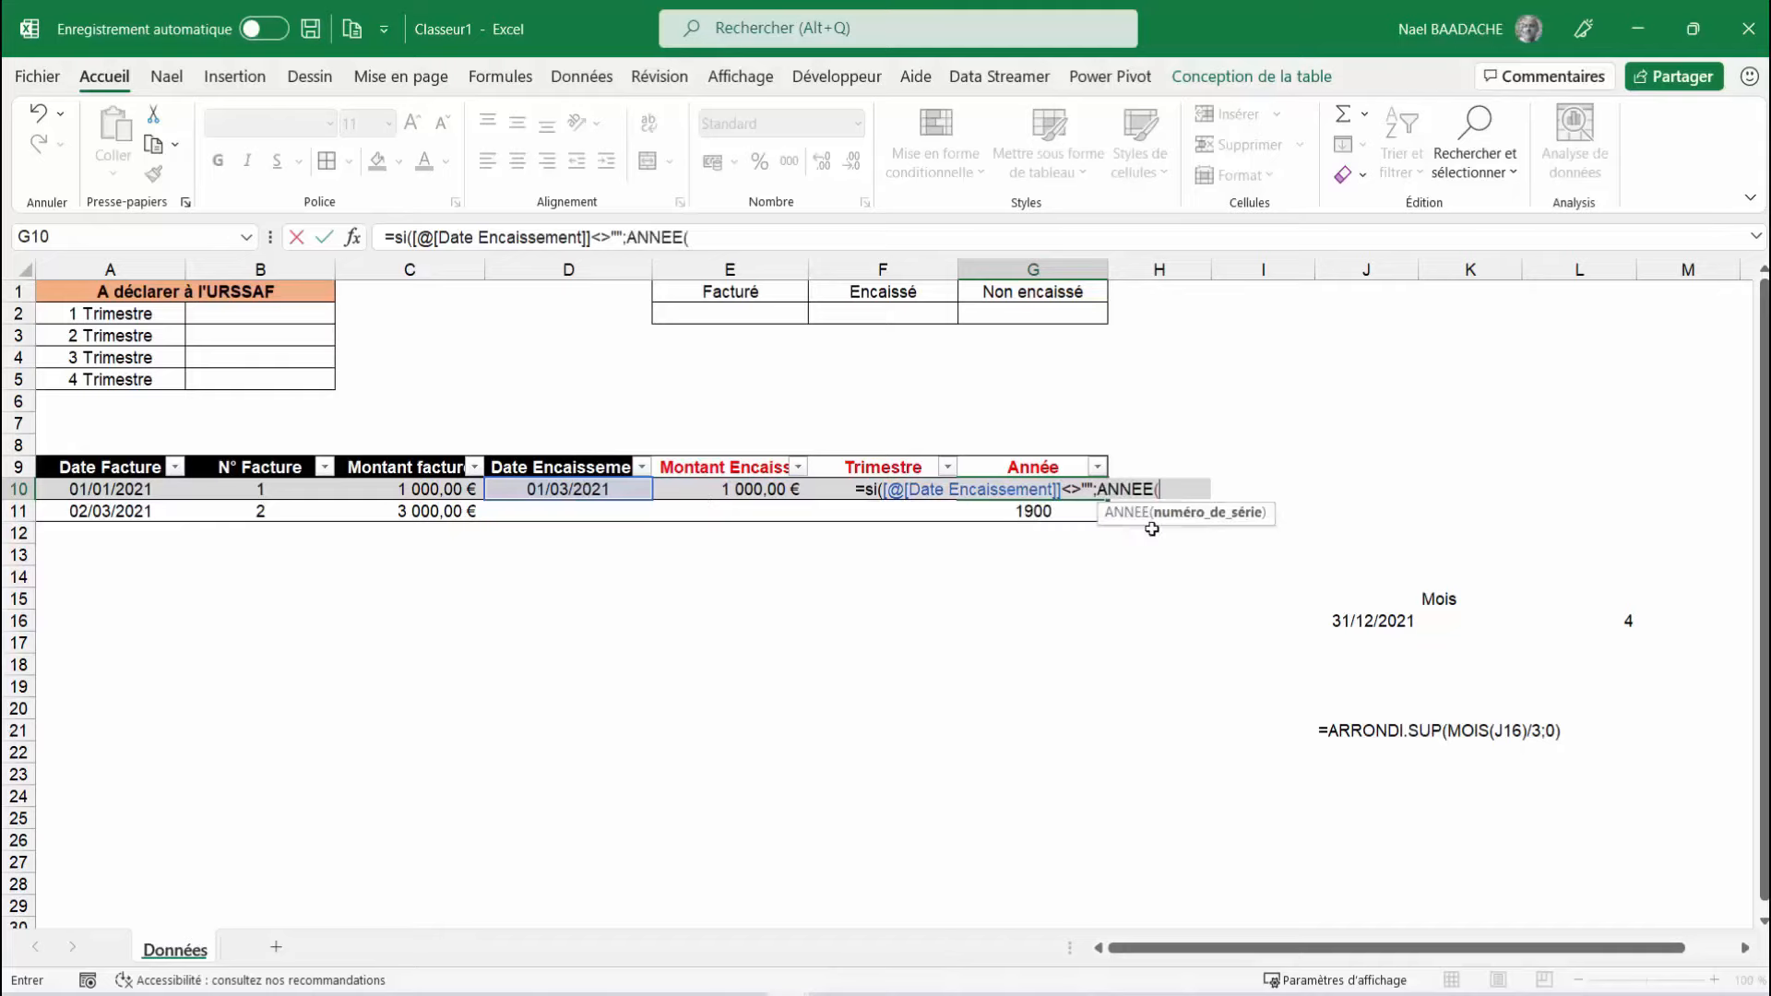
left_click(571, 490)
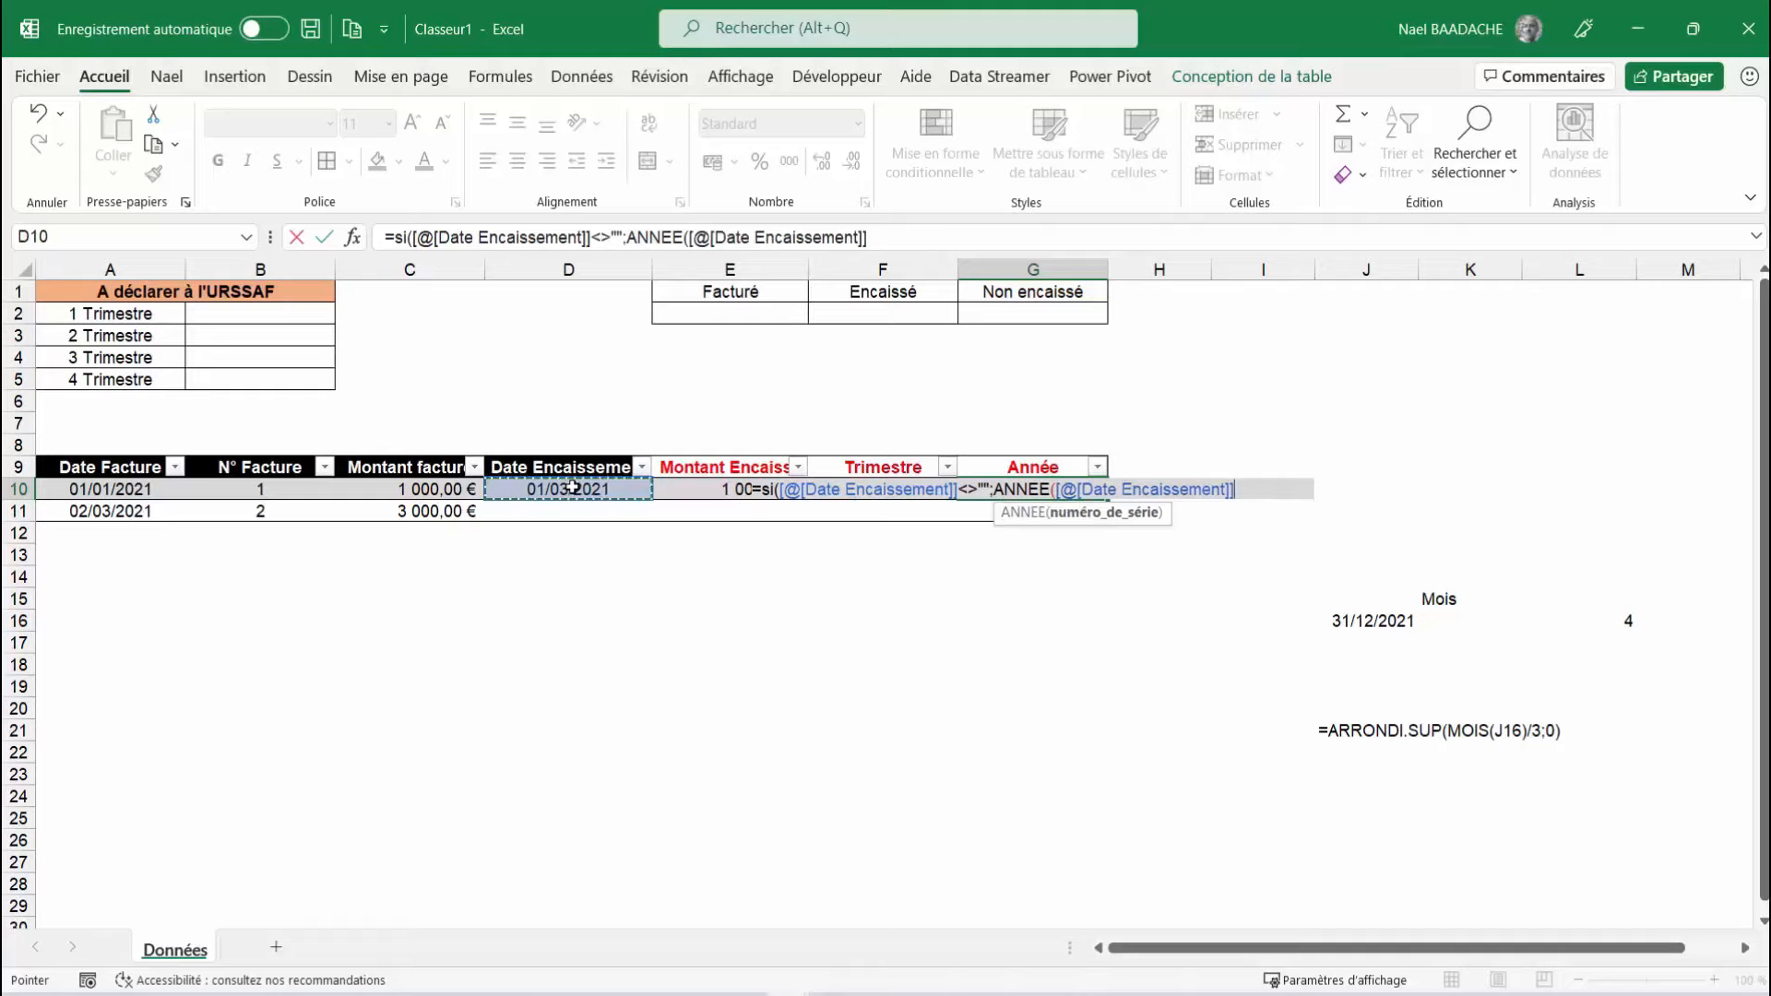
type(");\"\")")
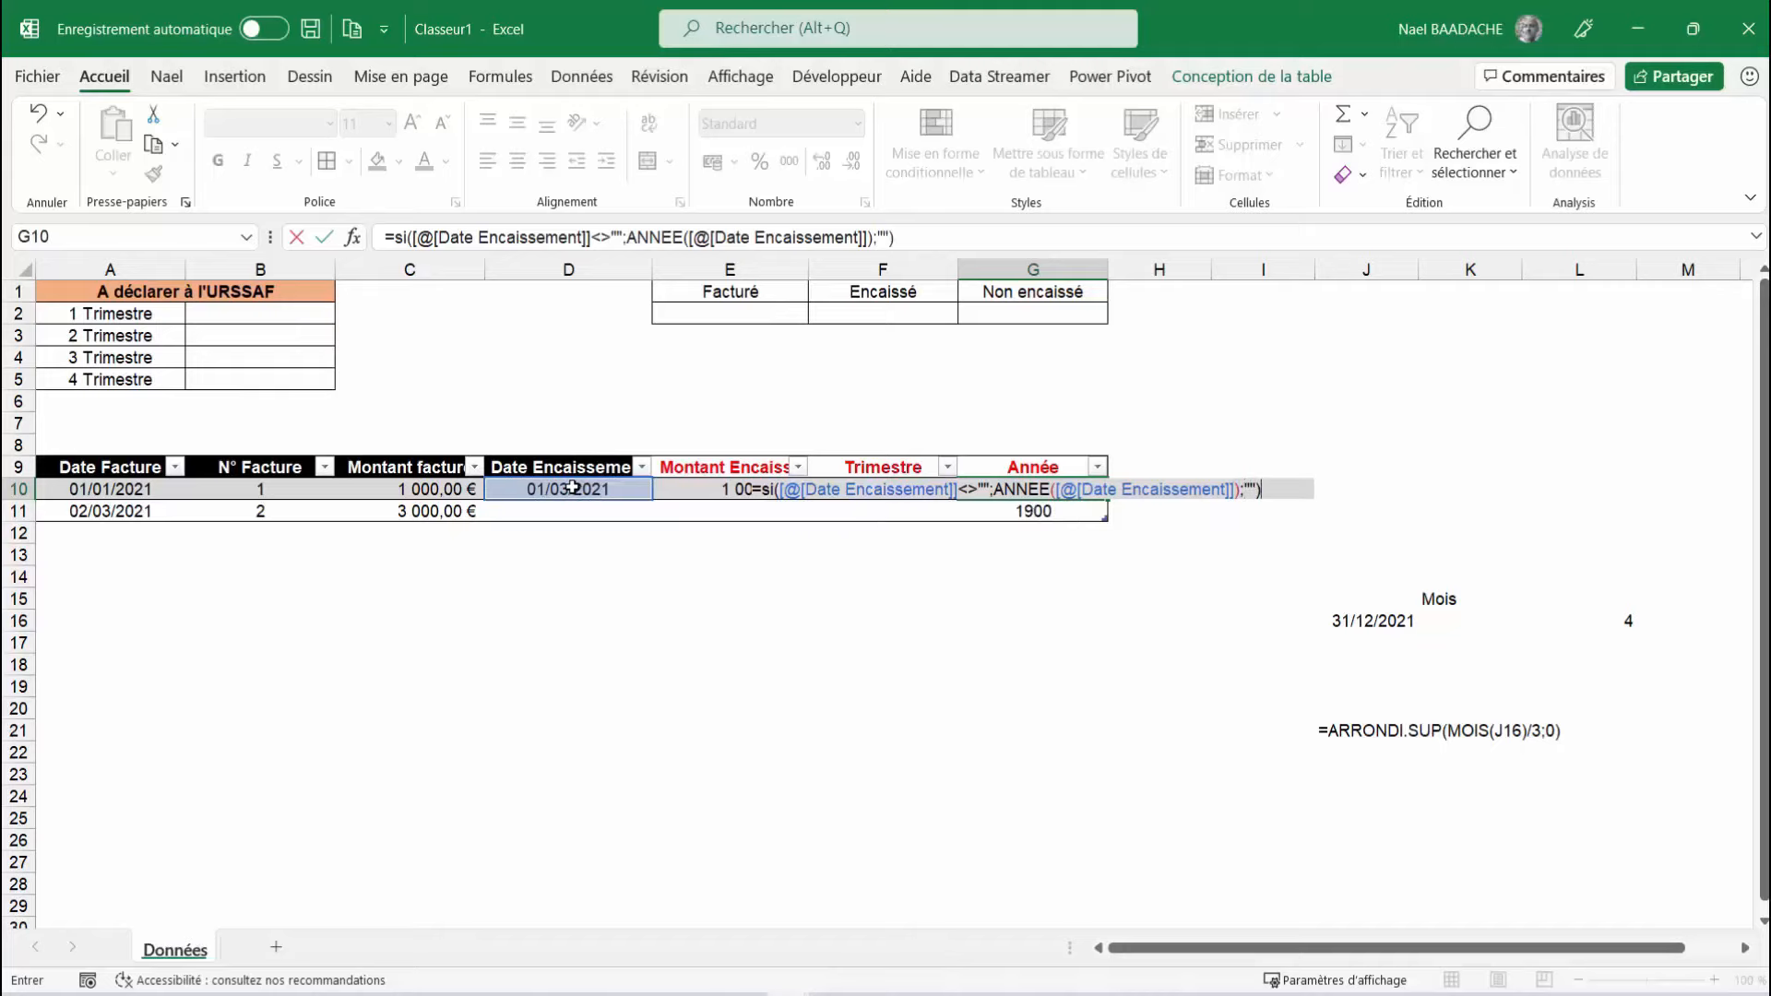
key("Return")
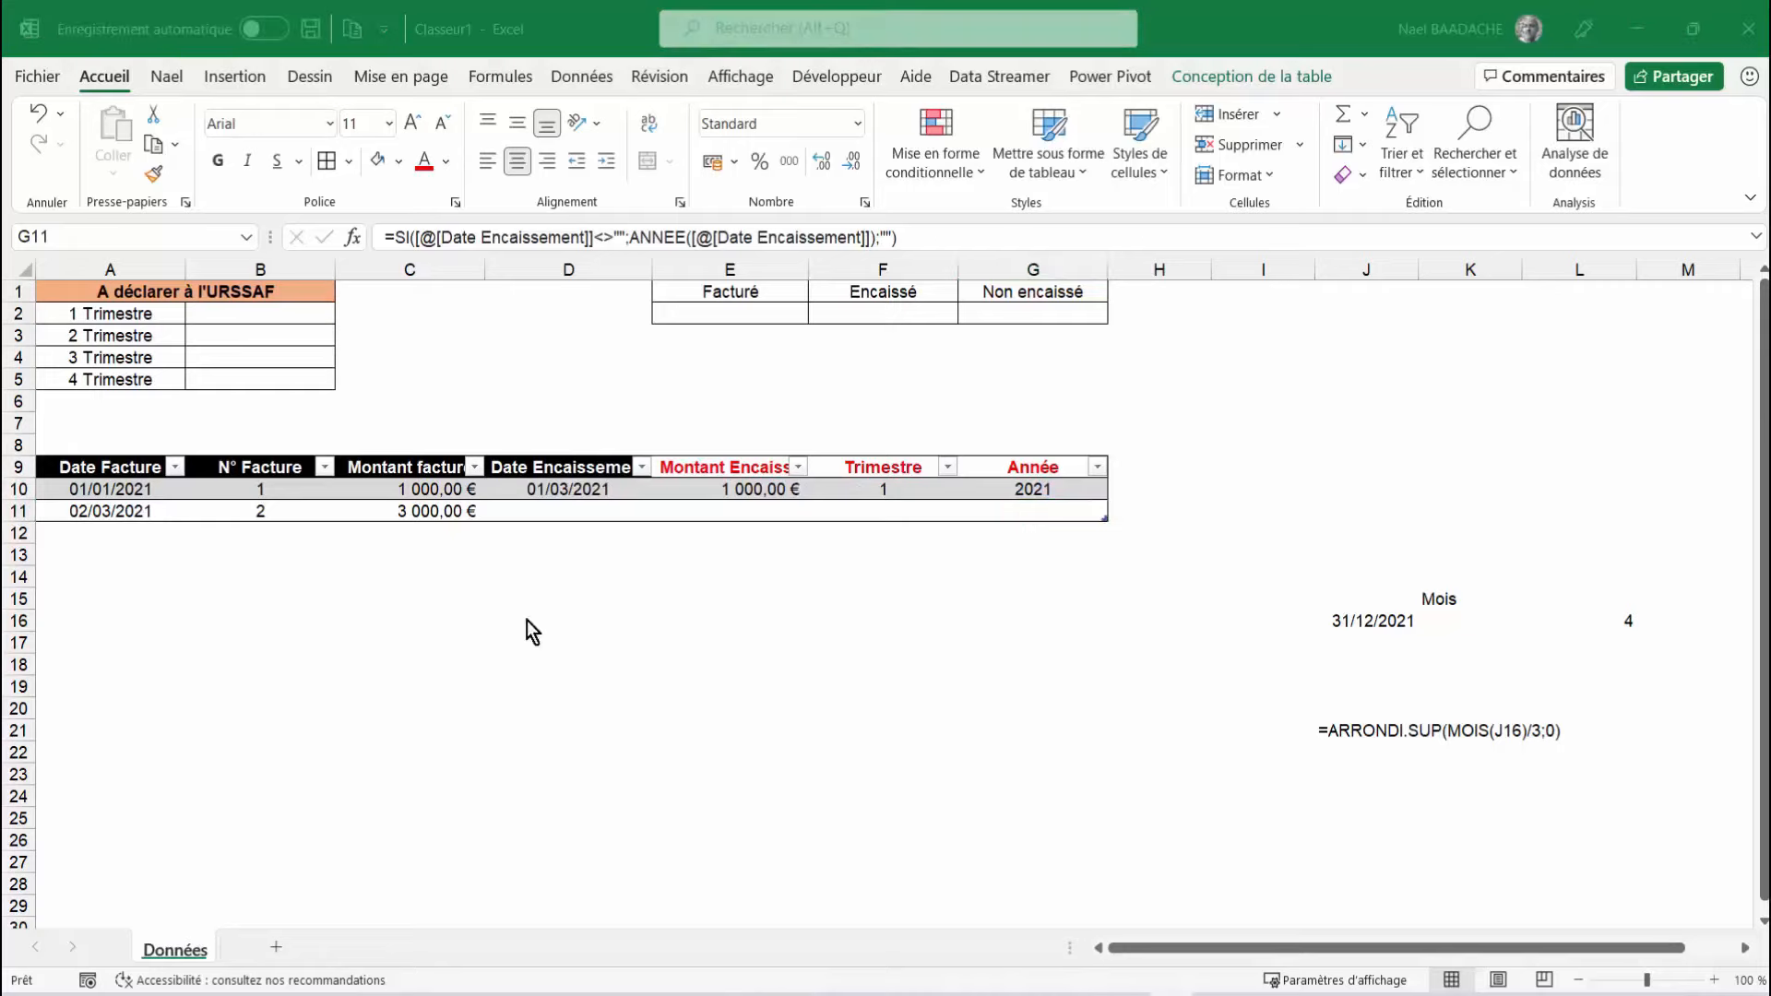
Add a third invoice in row 12 with date 04/04/2021, number 3 and amount 5000
left_click(127, 533)
type("04")
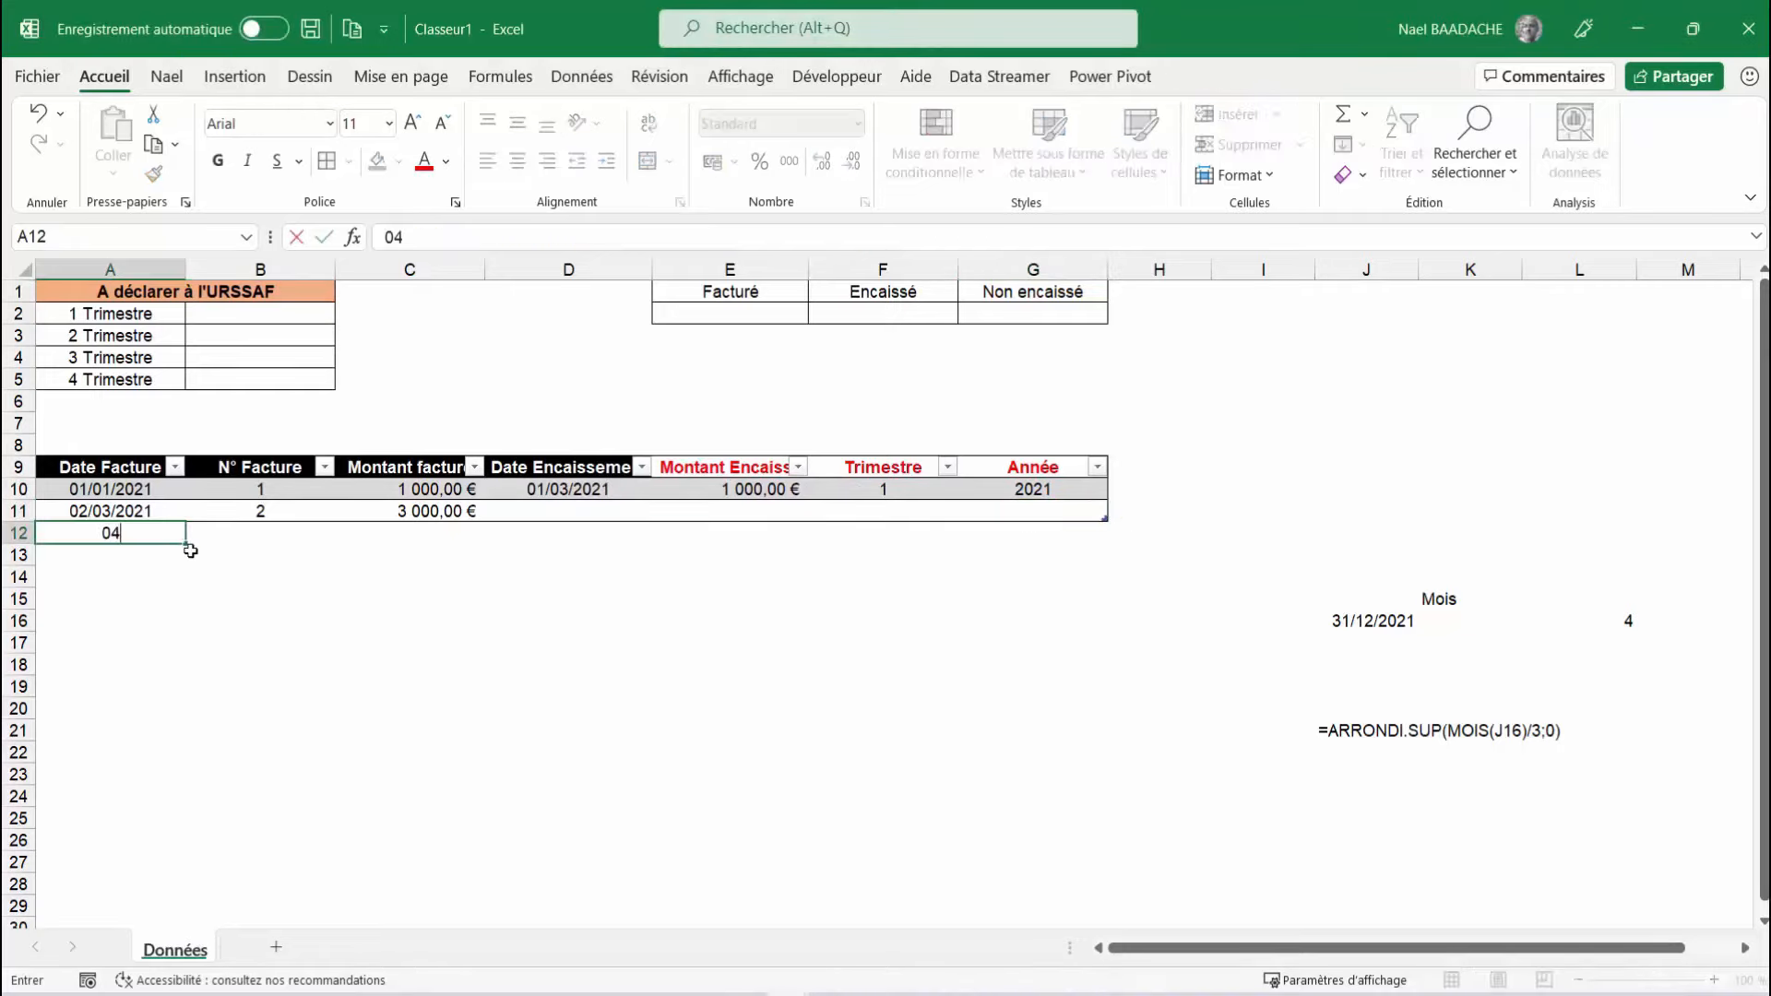
type("/04/2021")
key("Return")
key("Tab")
type("3")
key("Return")
key("Tab")
type("5000")
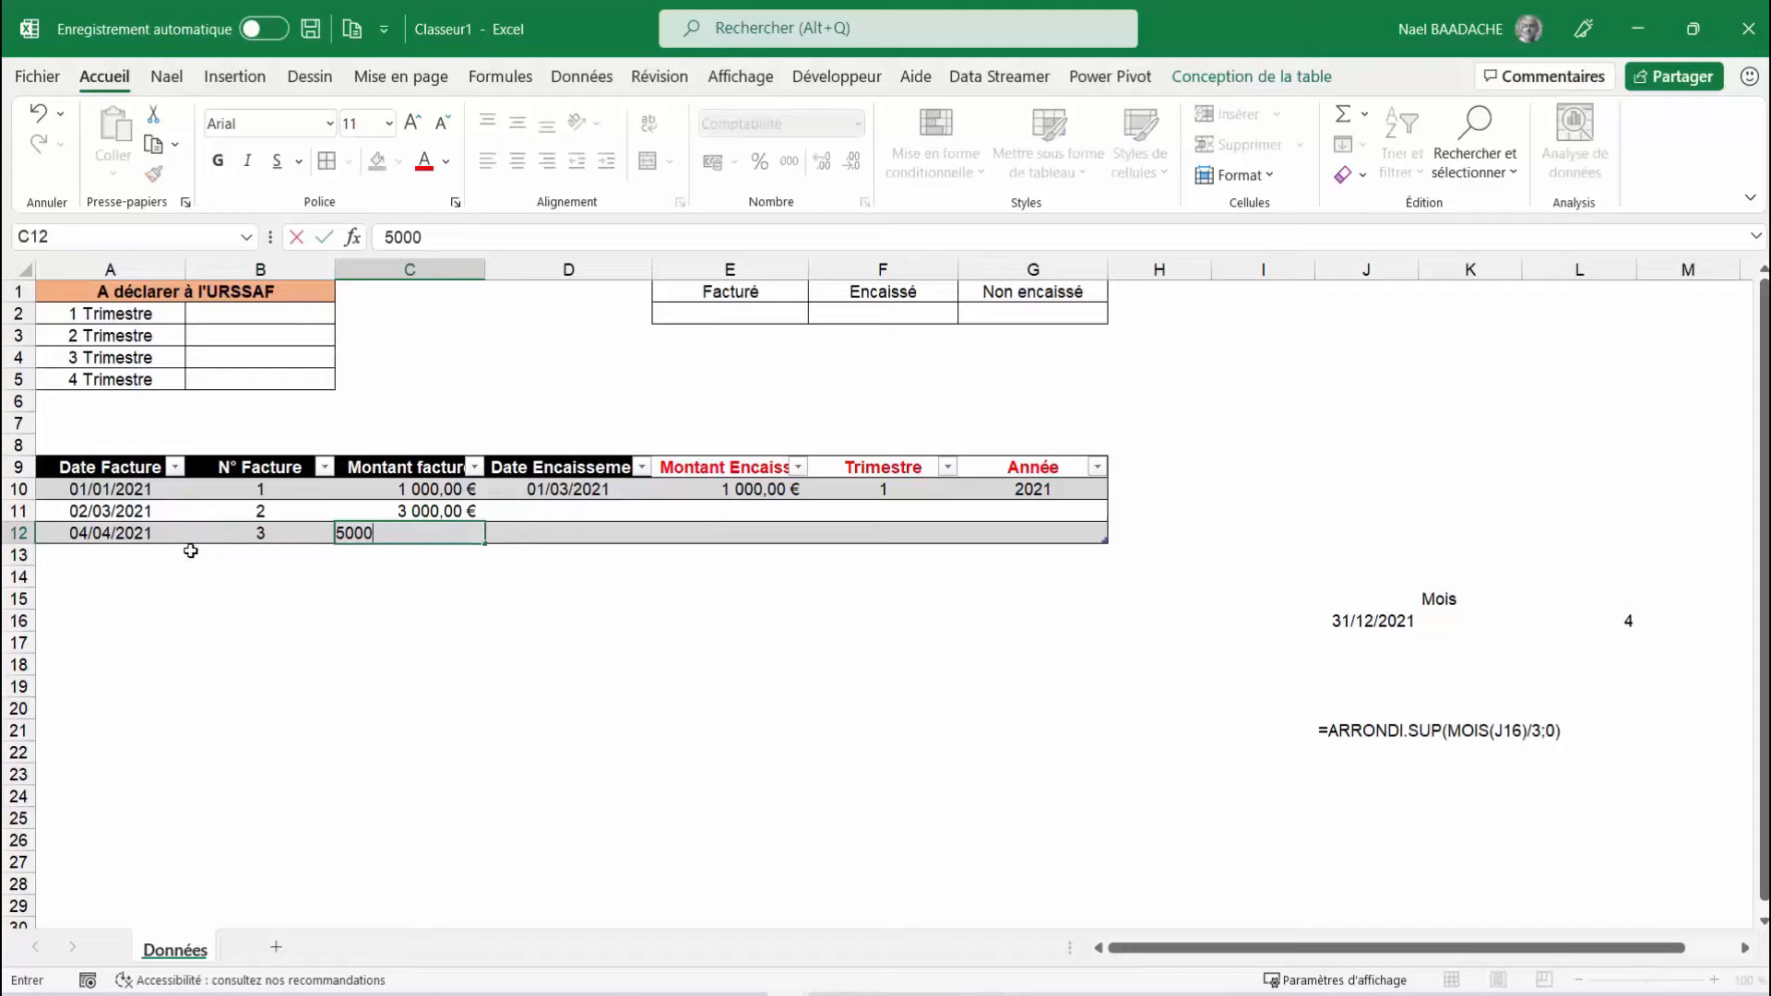
key("Tab")
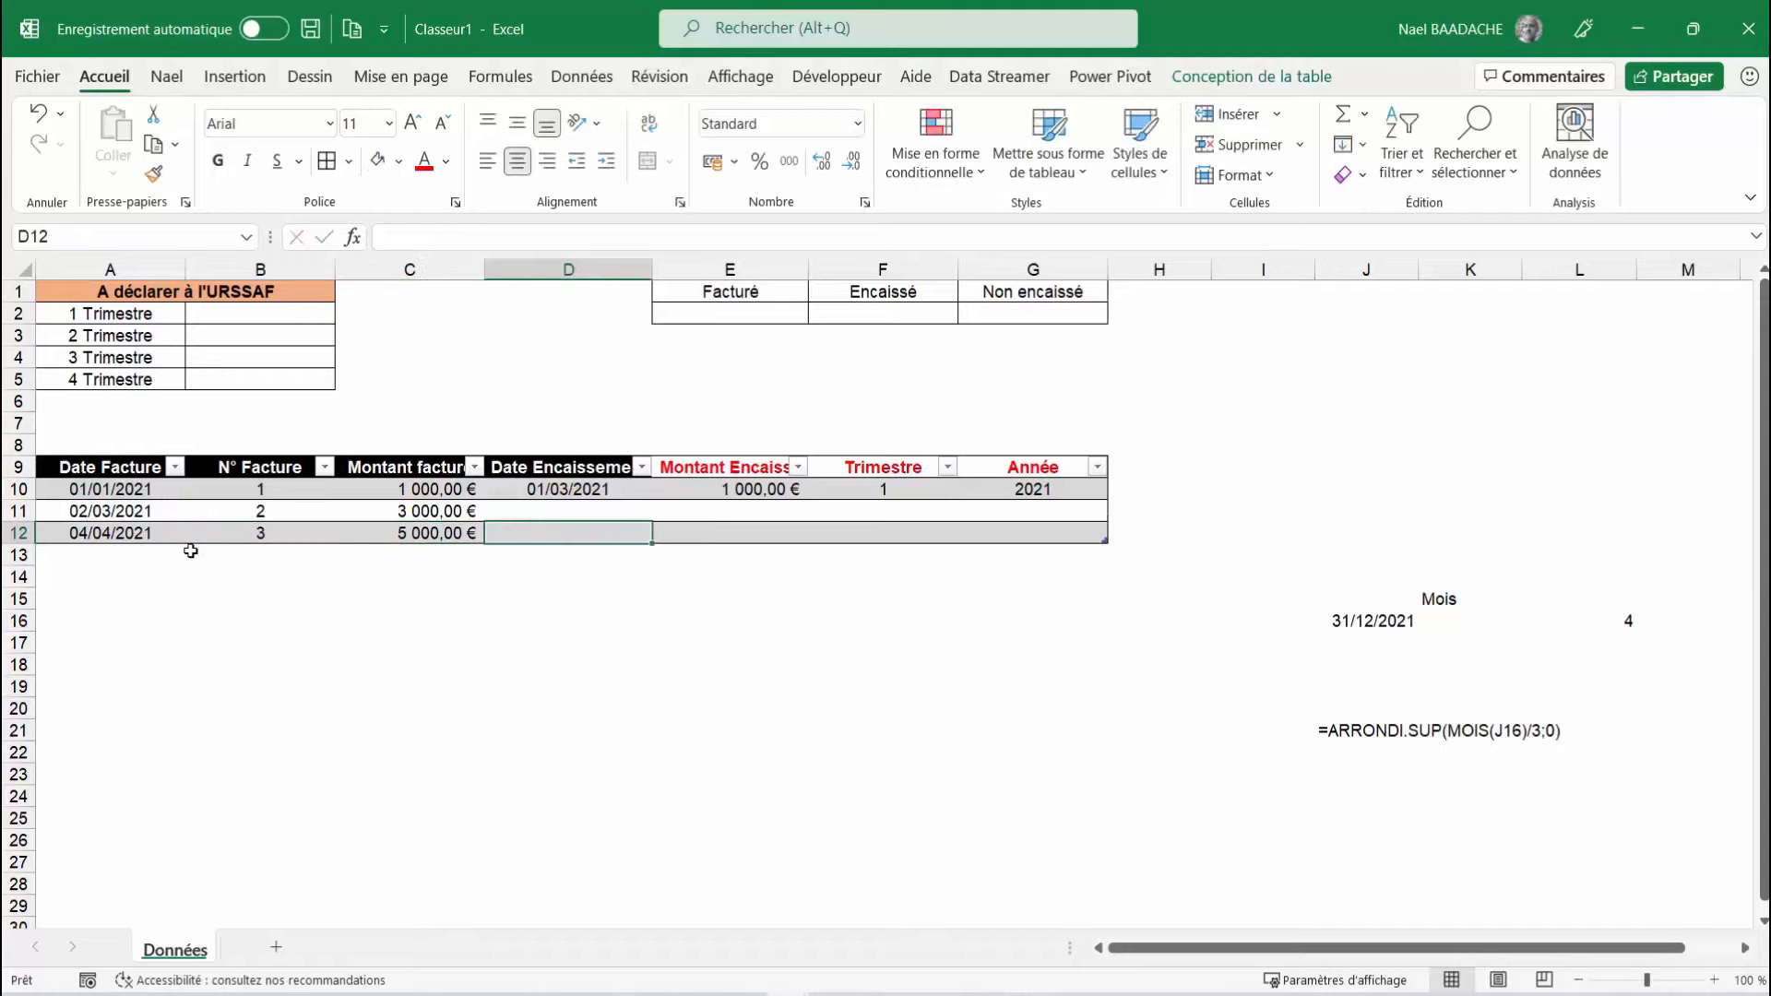
Enter 30/06/2021 as the collection date in D12 and check the row's collected amount, quarter and year formulas
type("30/06/2")
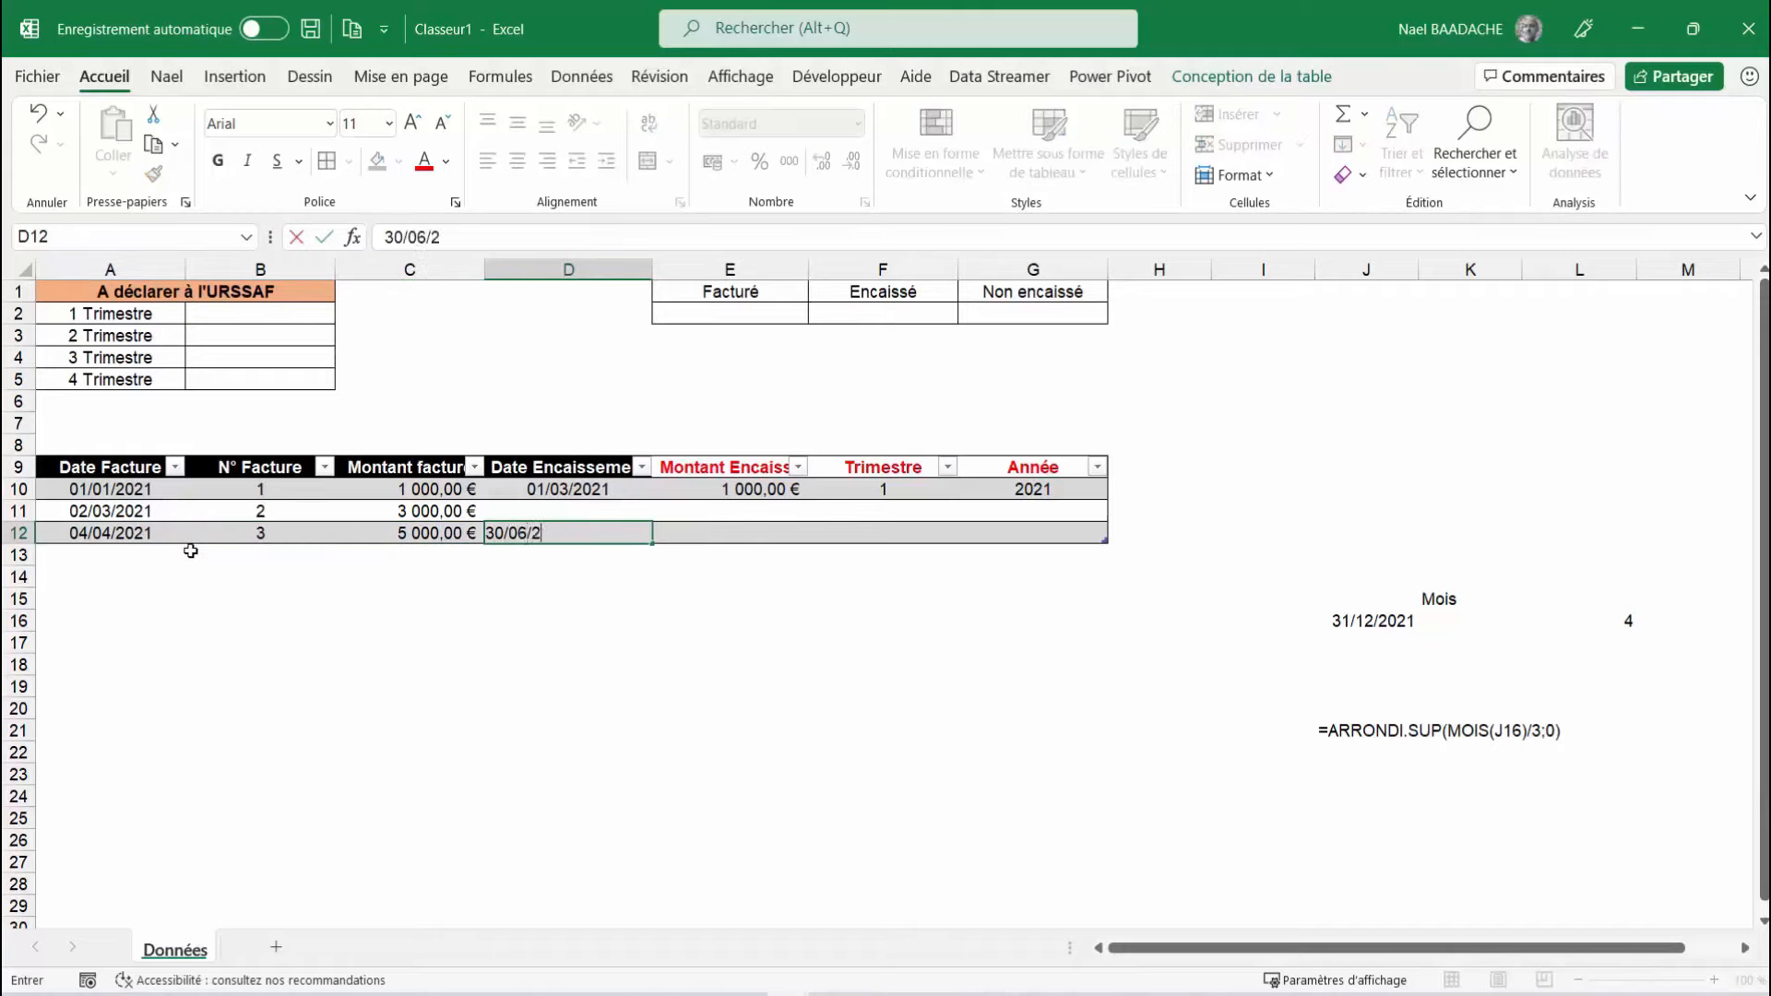
type("021")
key("Tab")
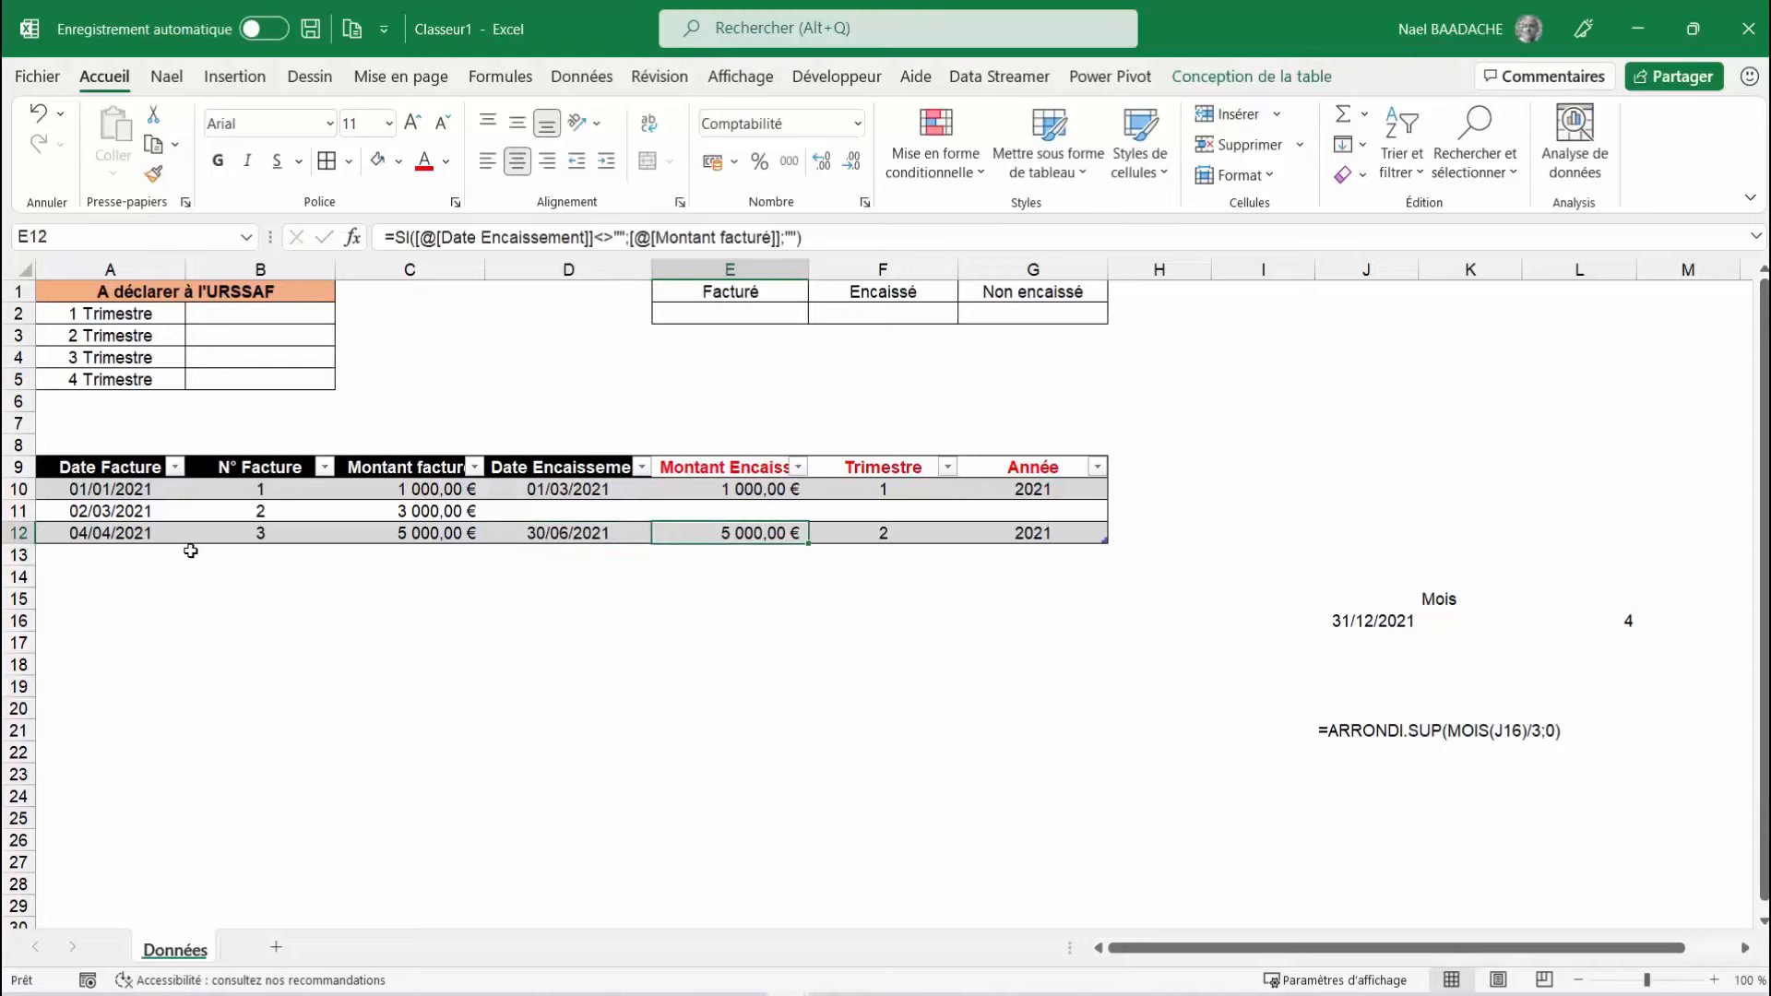
key("Tab")
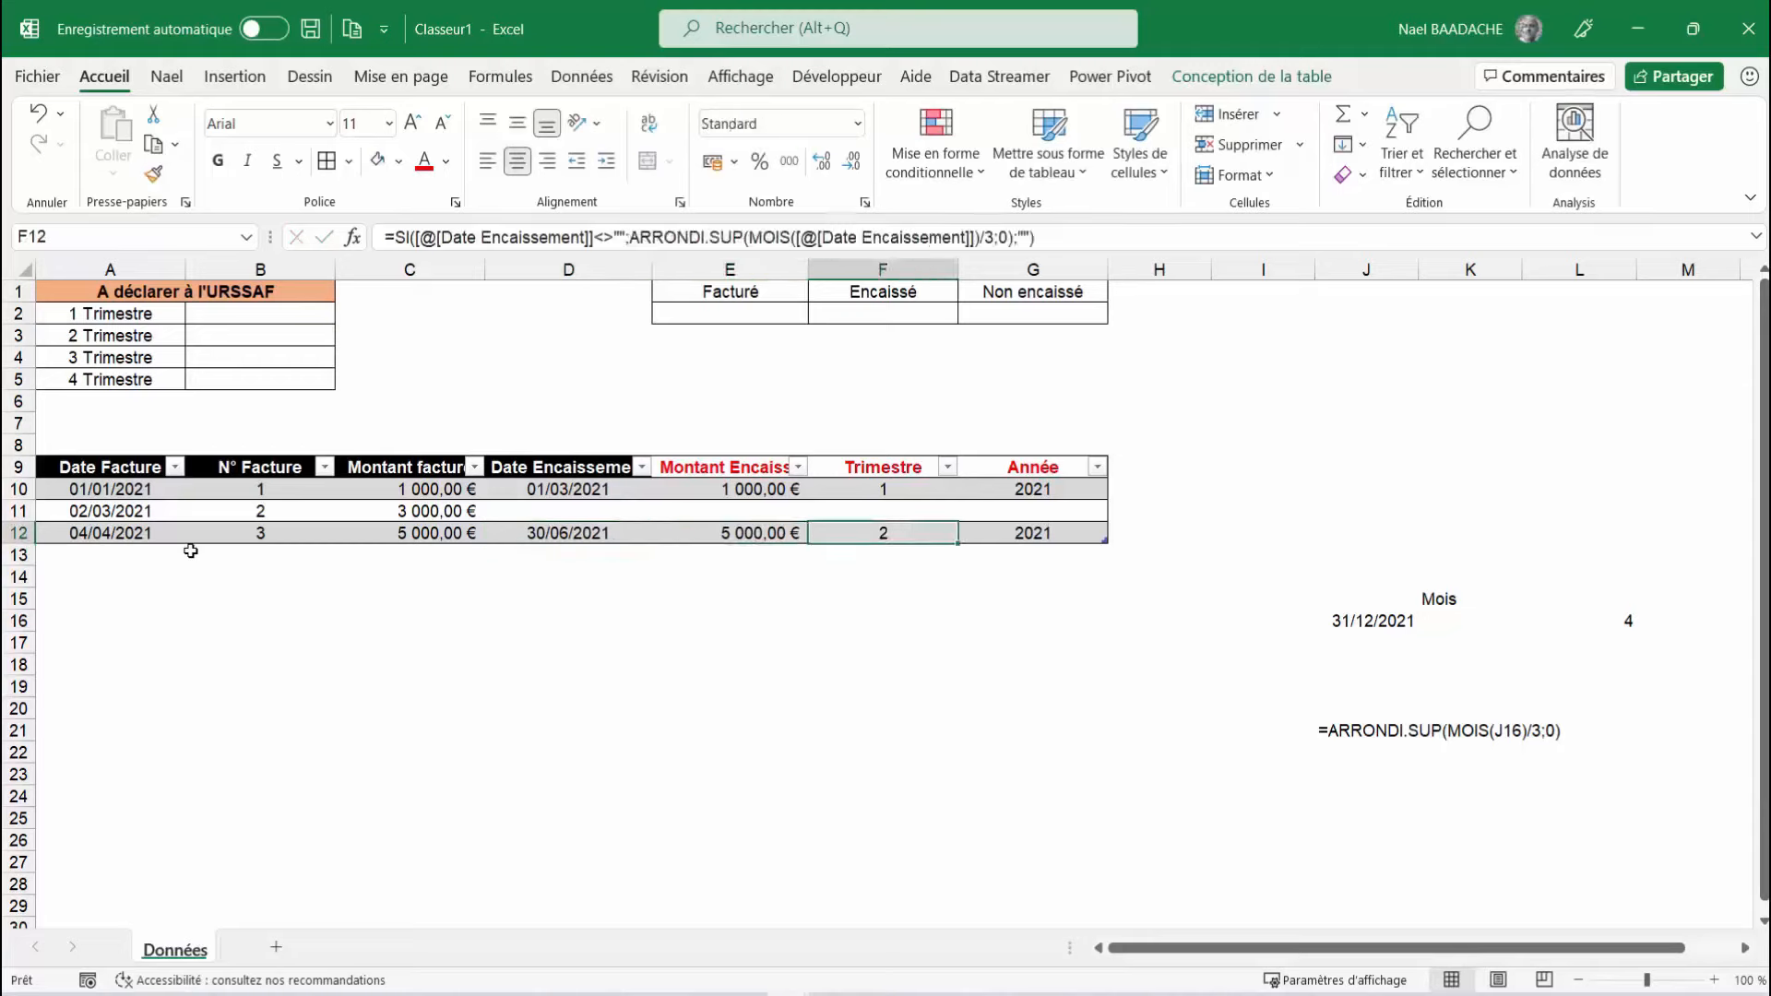
key("Tab")
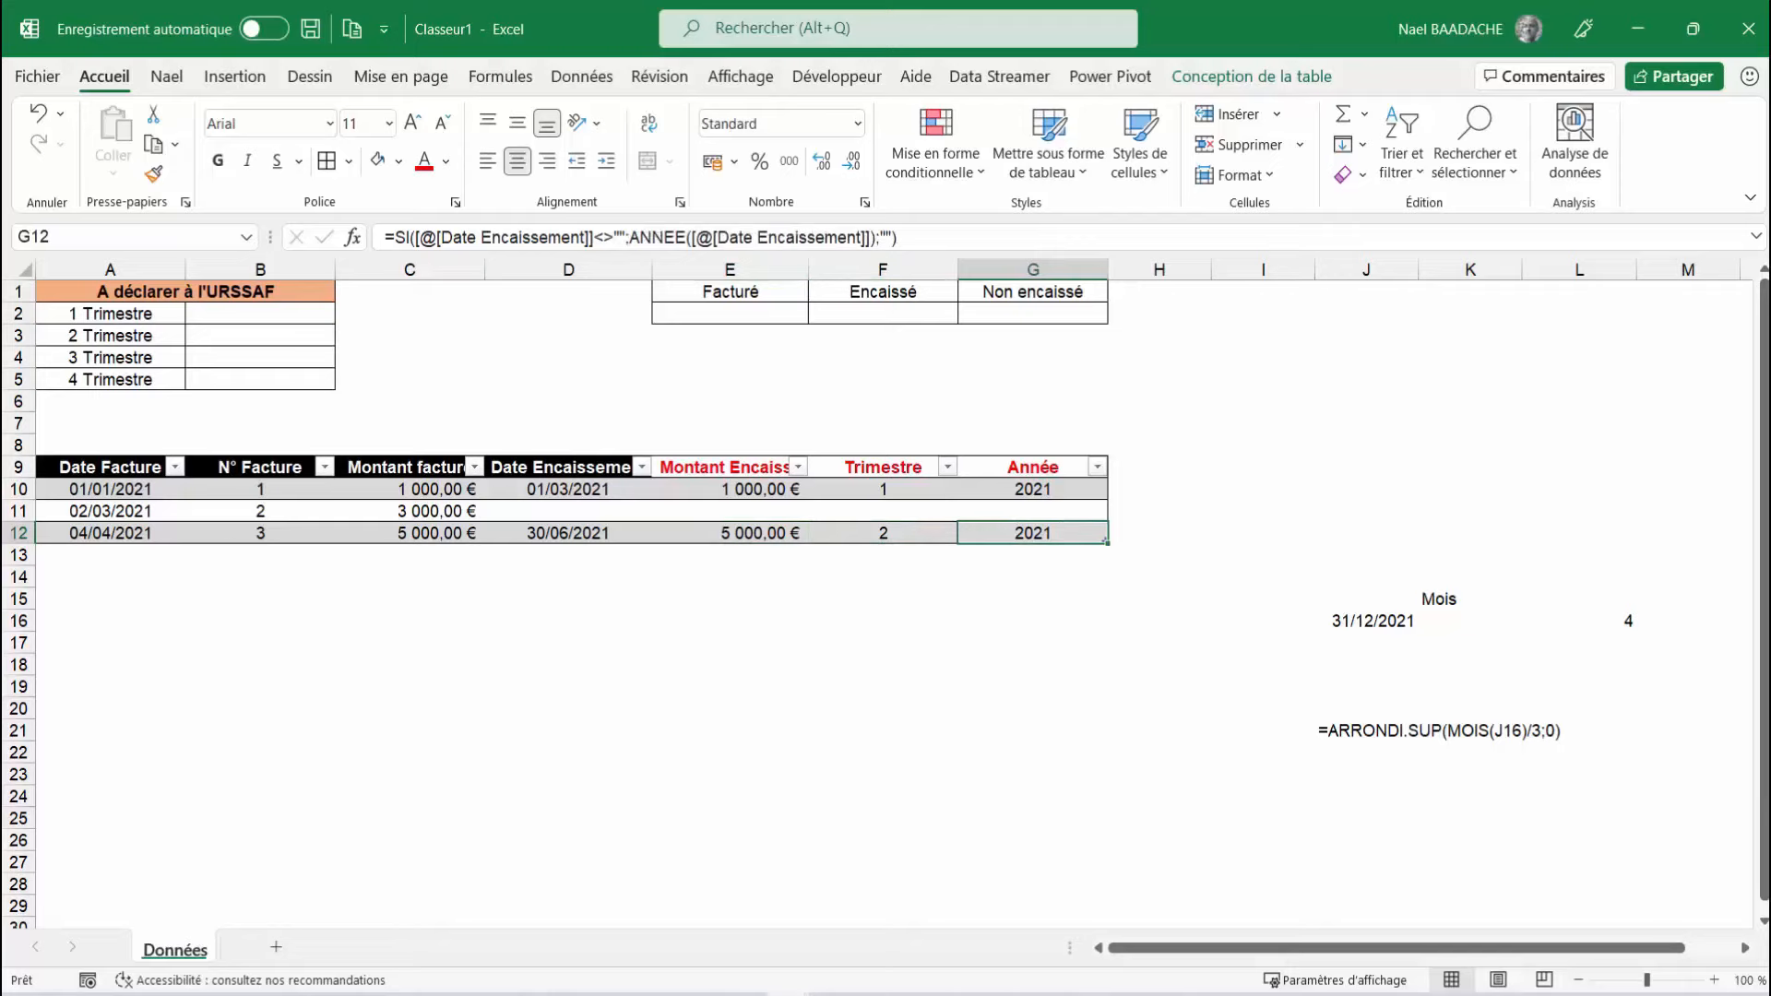
key("F2")
Total the invoiced amounts in the Facturé cell E2 with =SOMME(Tableau2[Montant facturé])
left_click(769, 313)
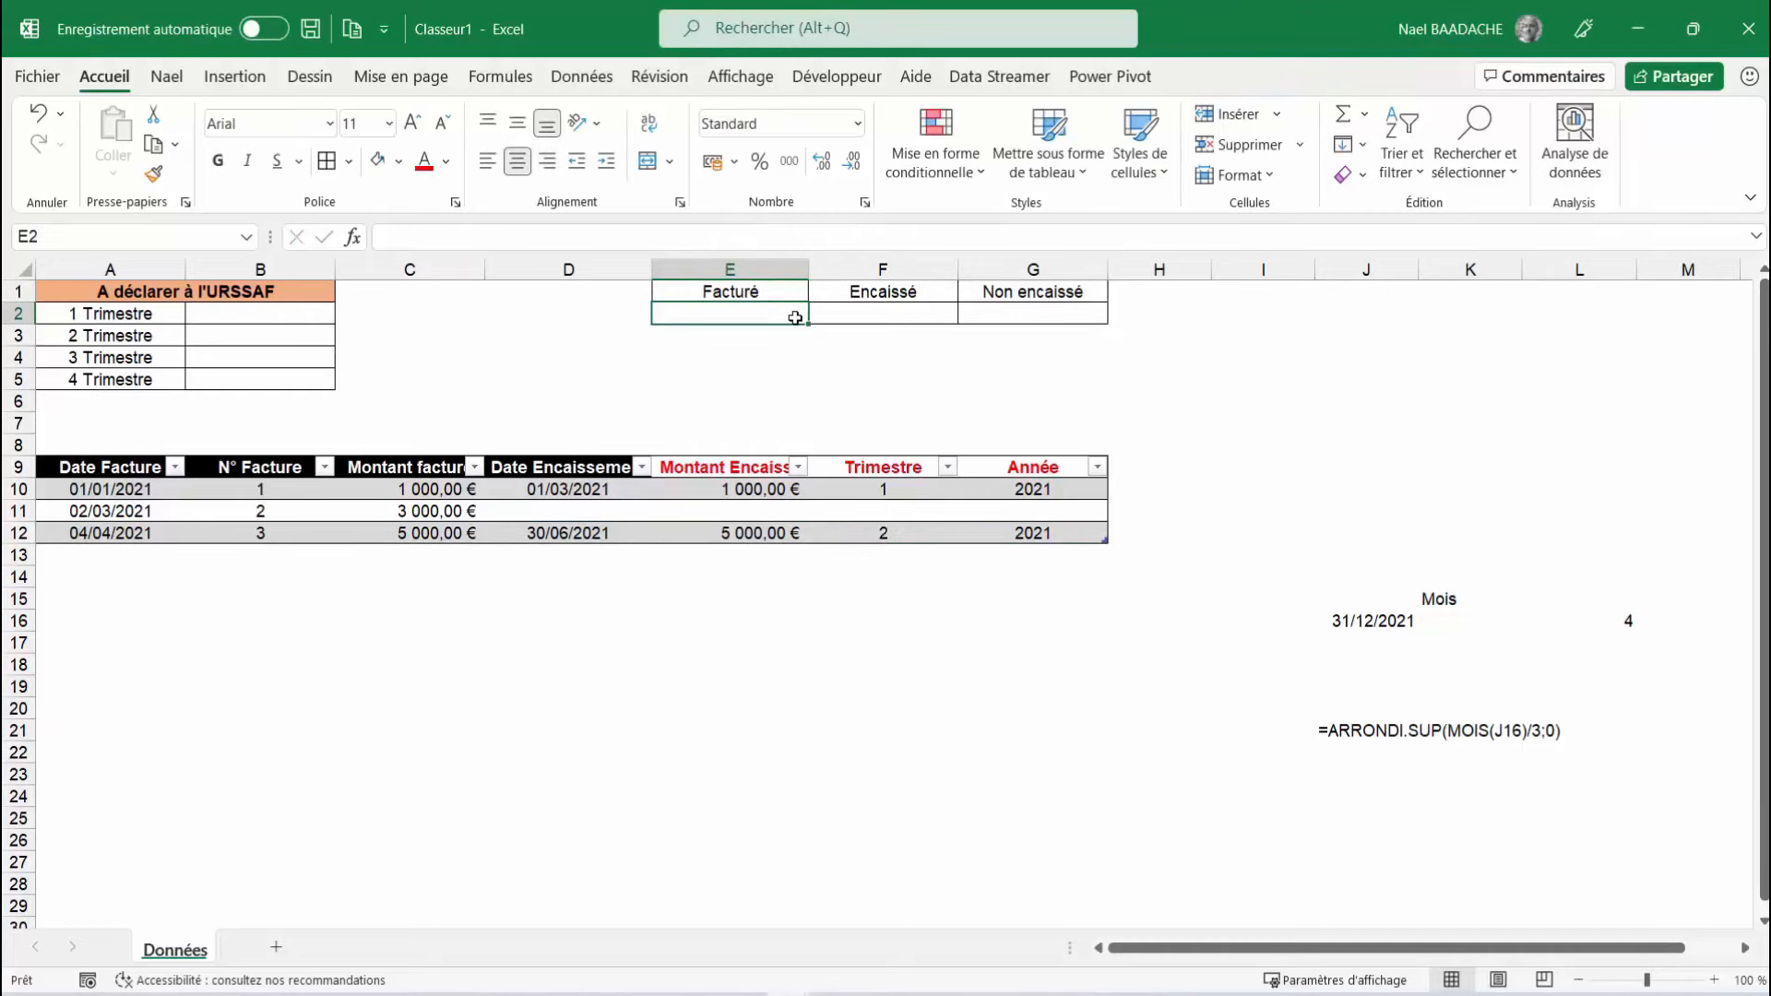
type("=somme(")
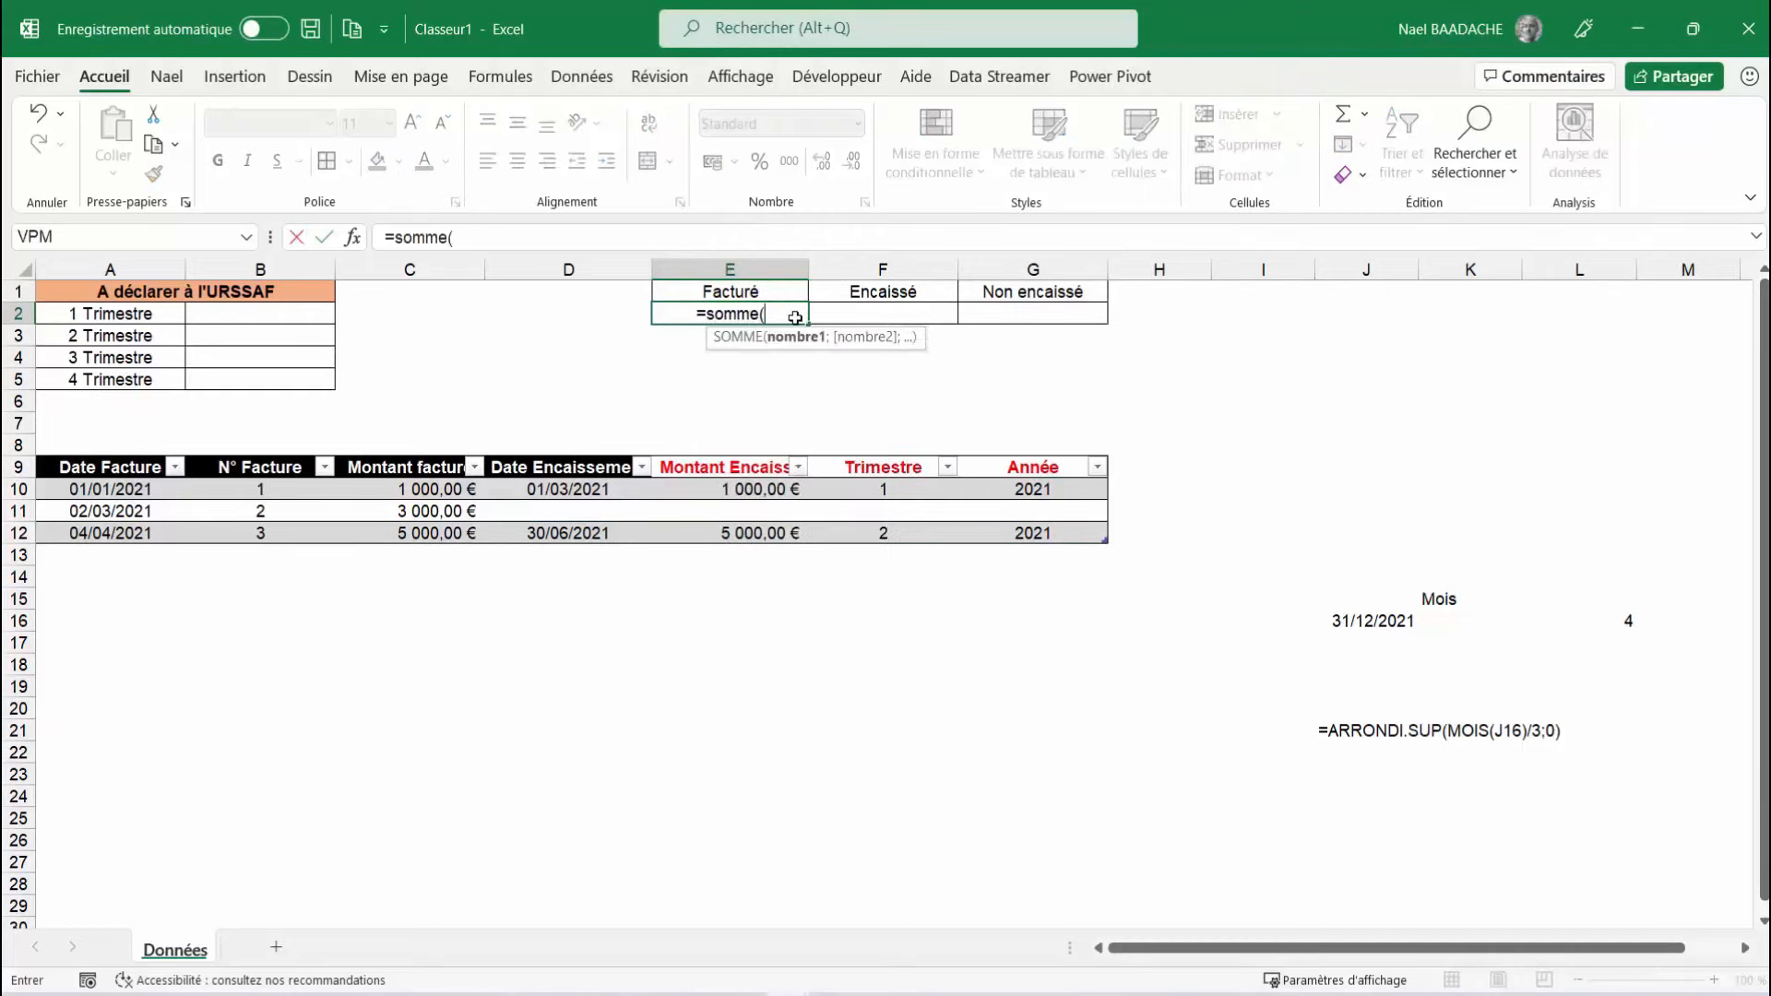
left_click_drag(451, 496, 431, 537)
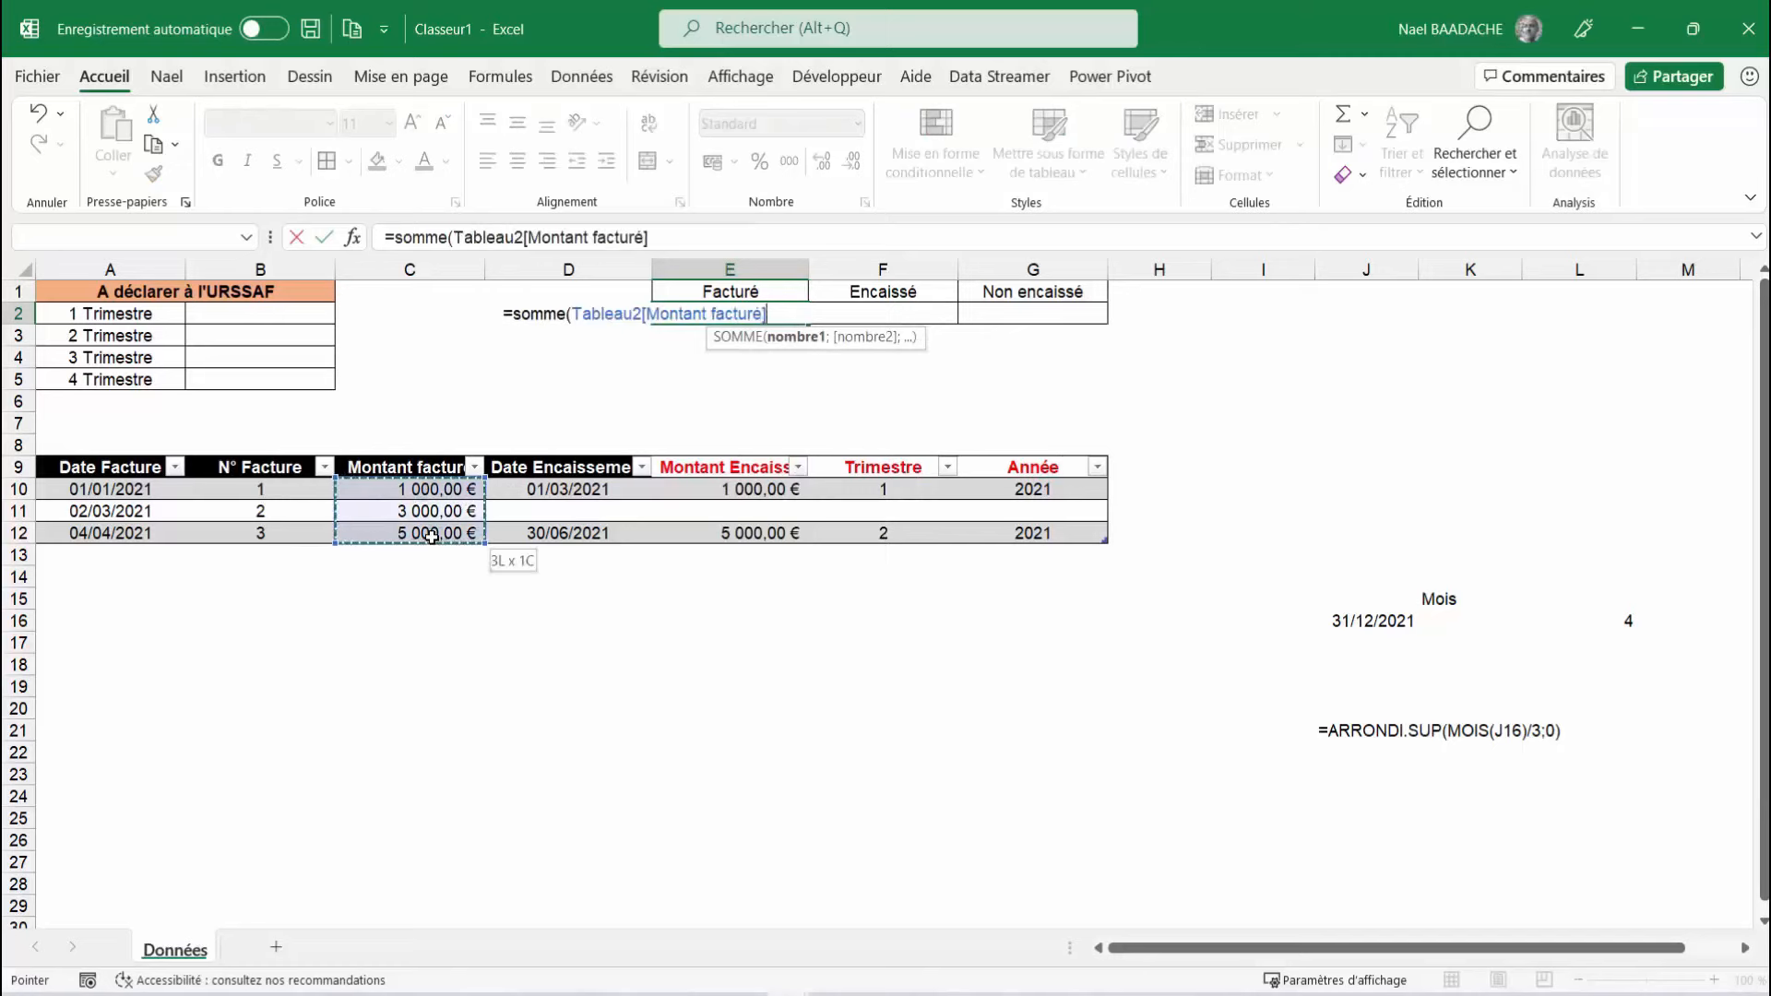
type(")")
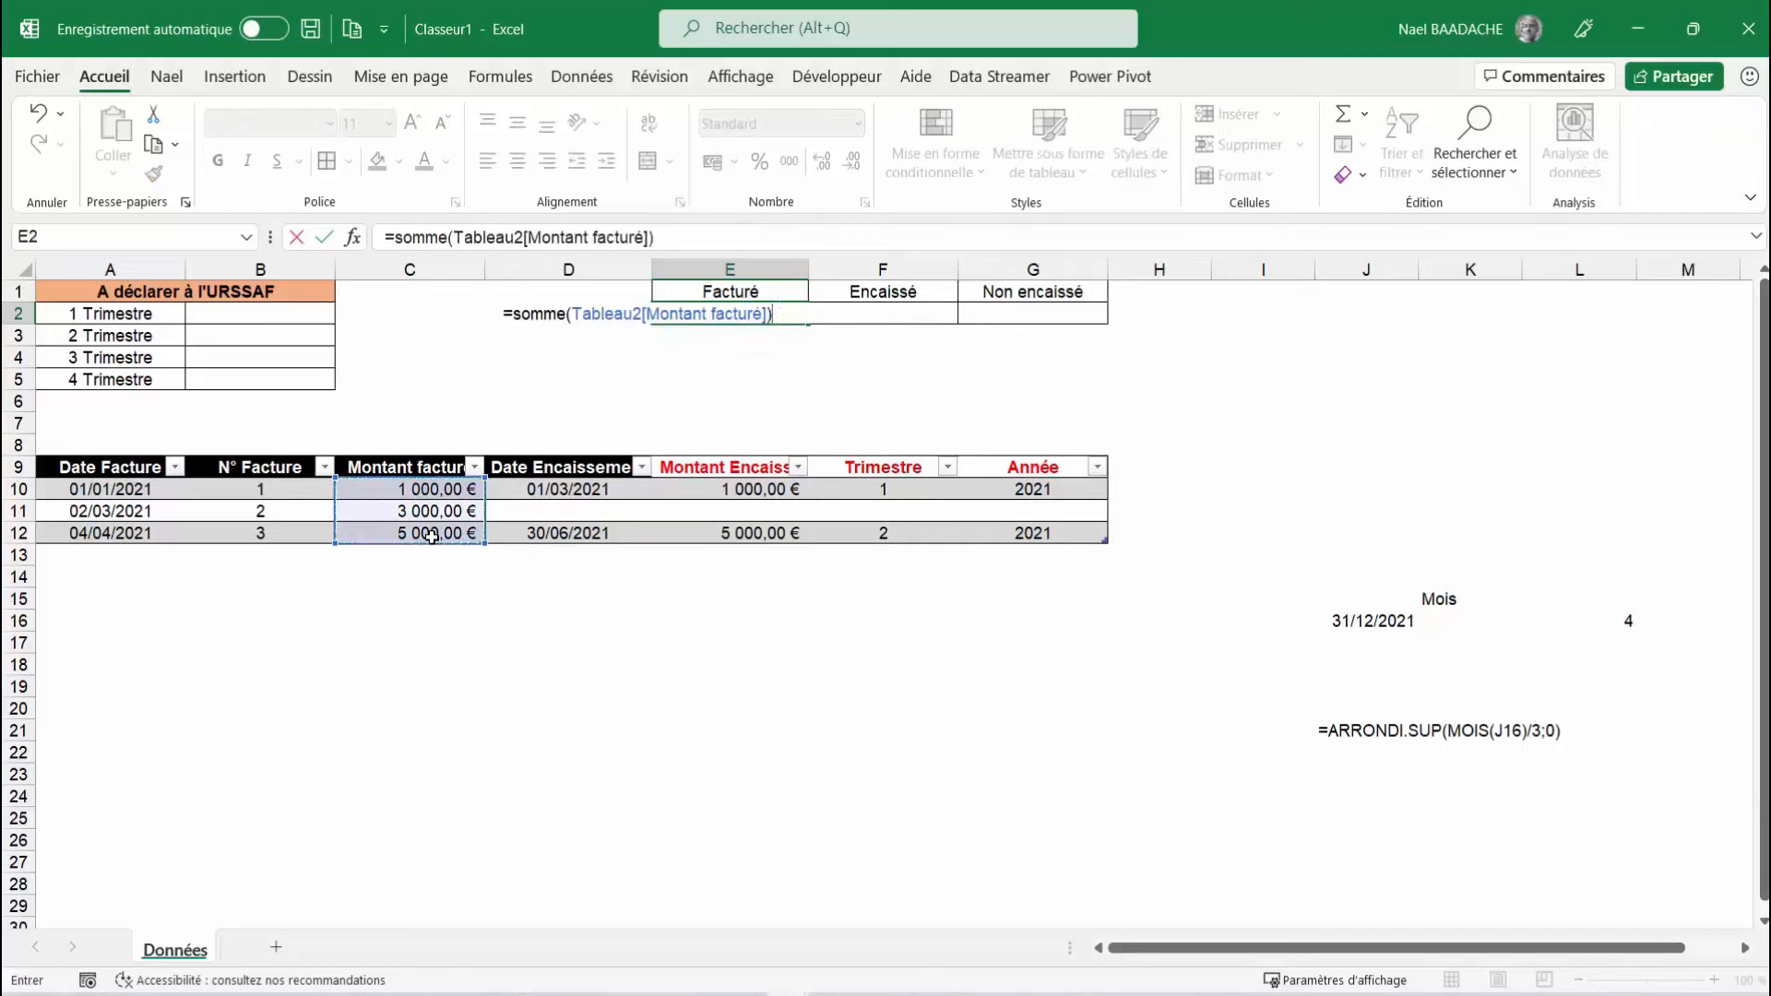
key("ctrl+Return")
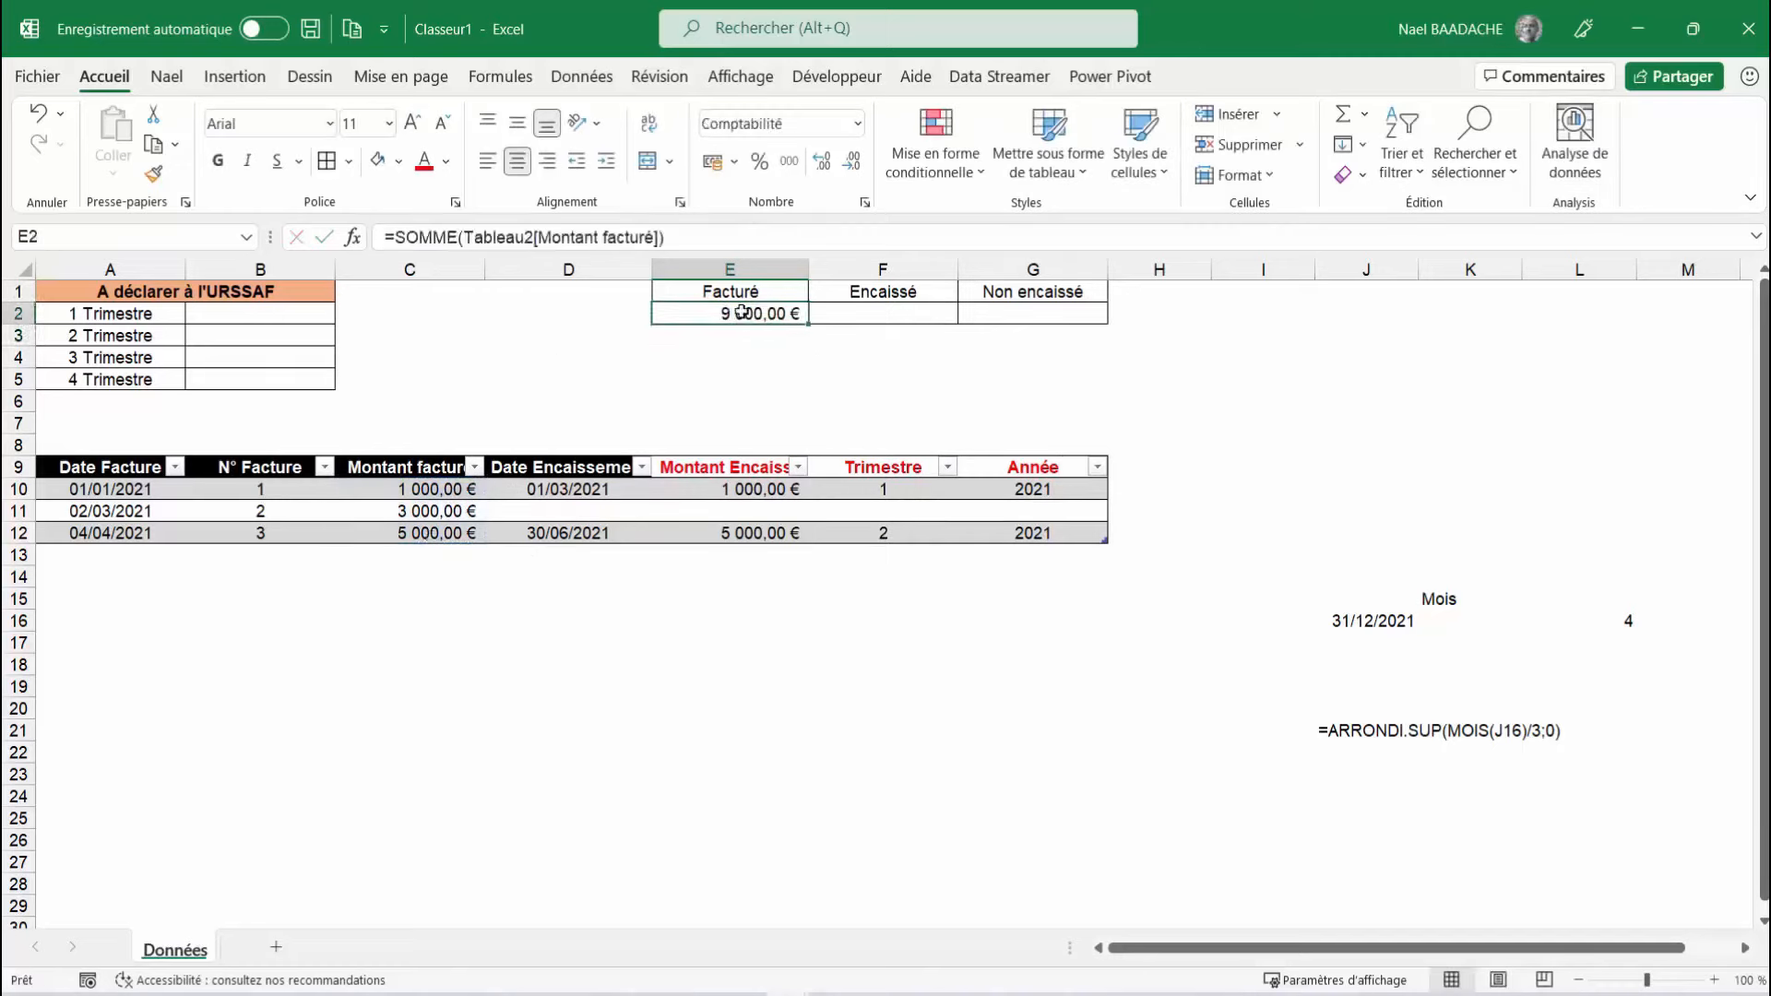
Total the collected amounts in the Encaissé cell F2 with =SOMME(Tableau2[Montant Encaissé])
left_click(882, 311)
type("=somme(")
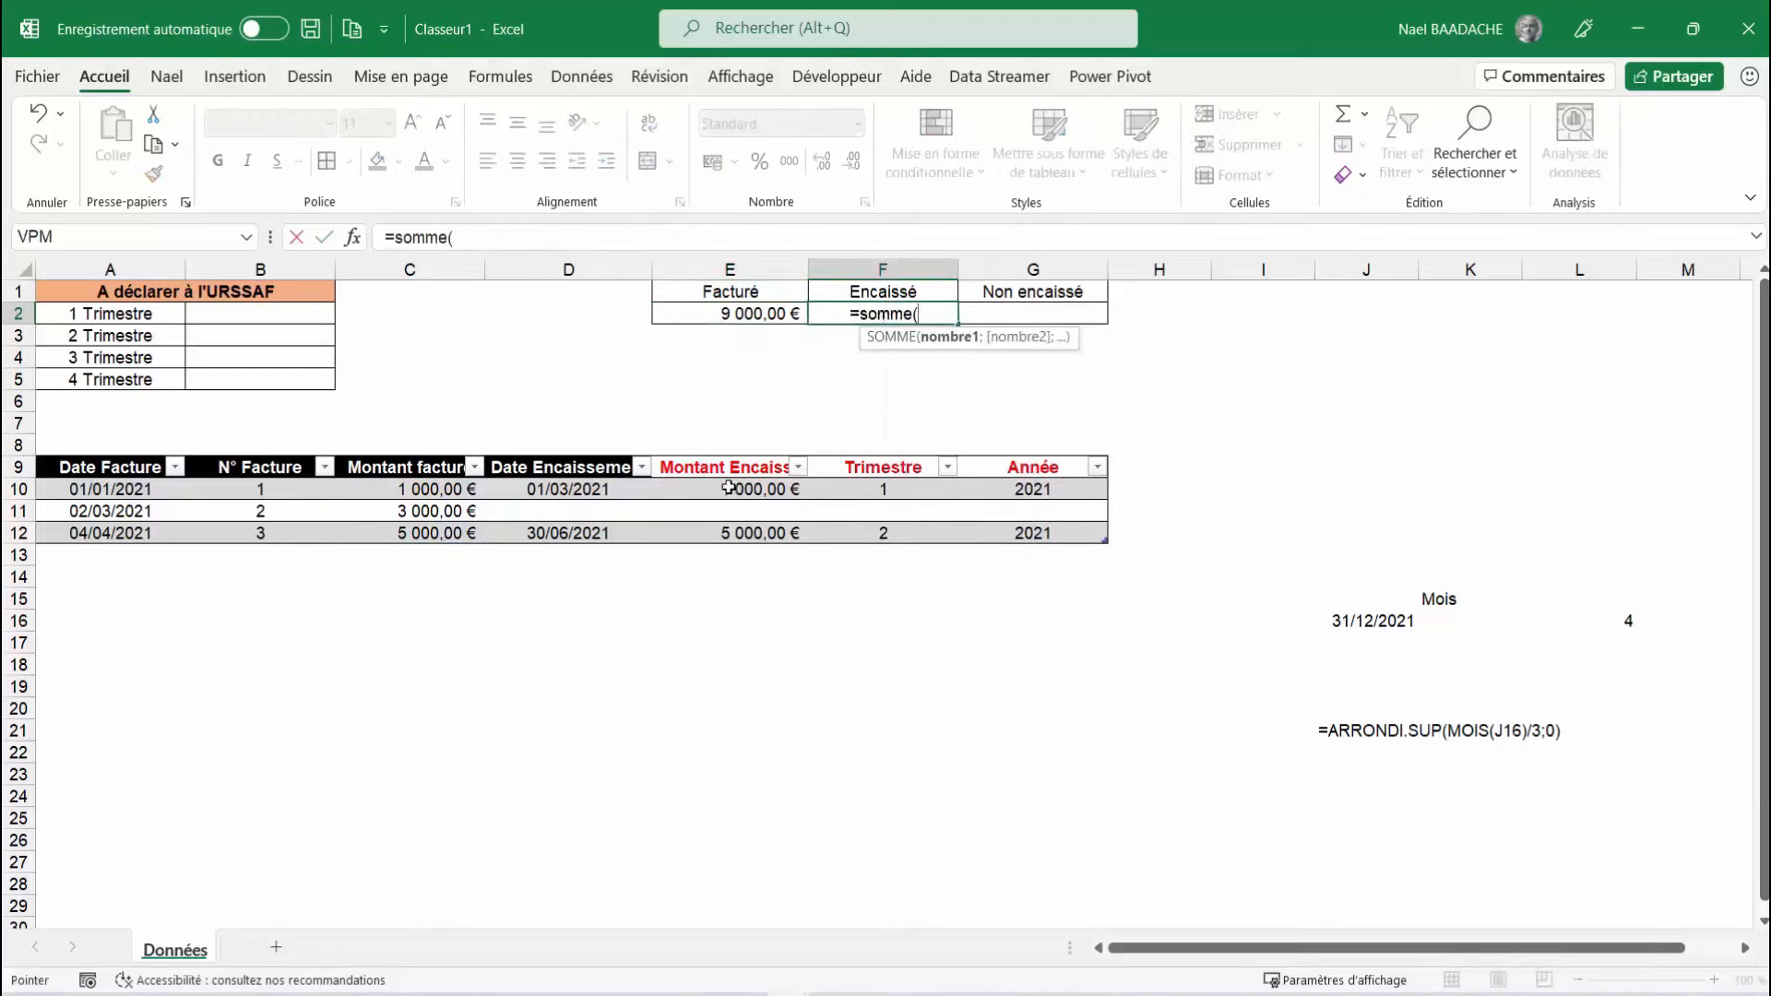
left_click_drag(729, 488, 722, 538)
type(")")
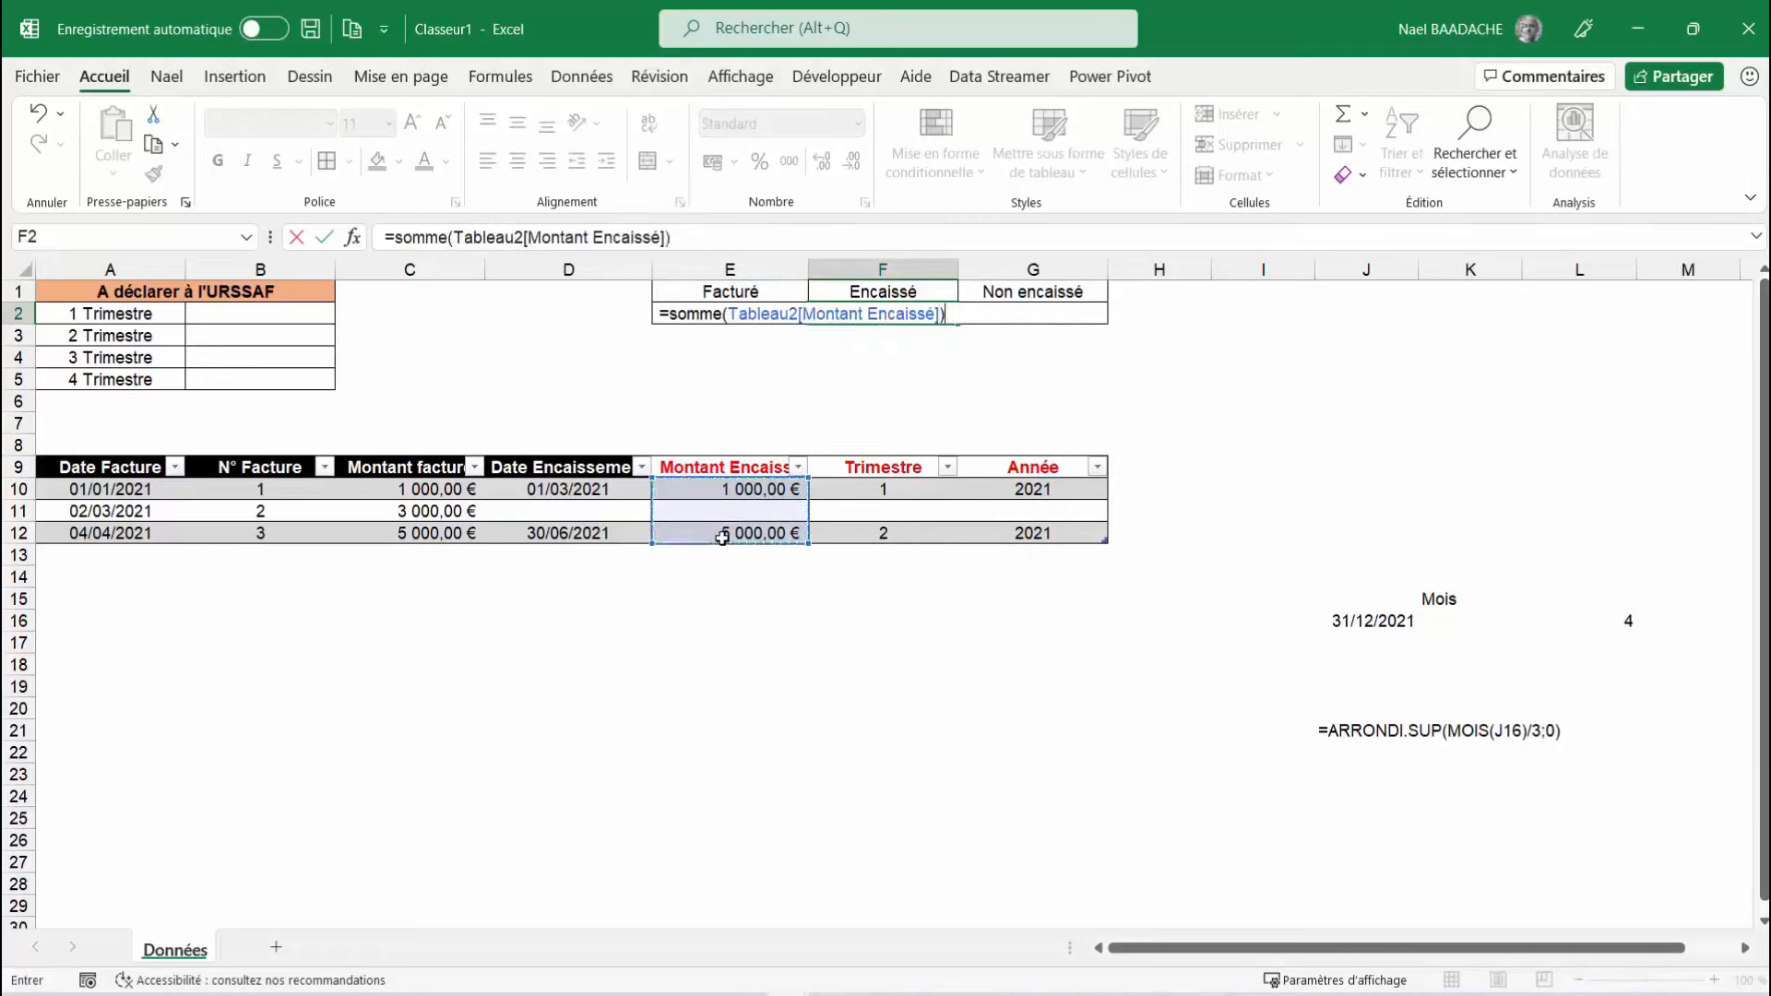
key("ctrl+Return")
Calculate the uncollected amount in the Non encaissé cell G2 with =E2-F2
key("Right")
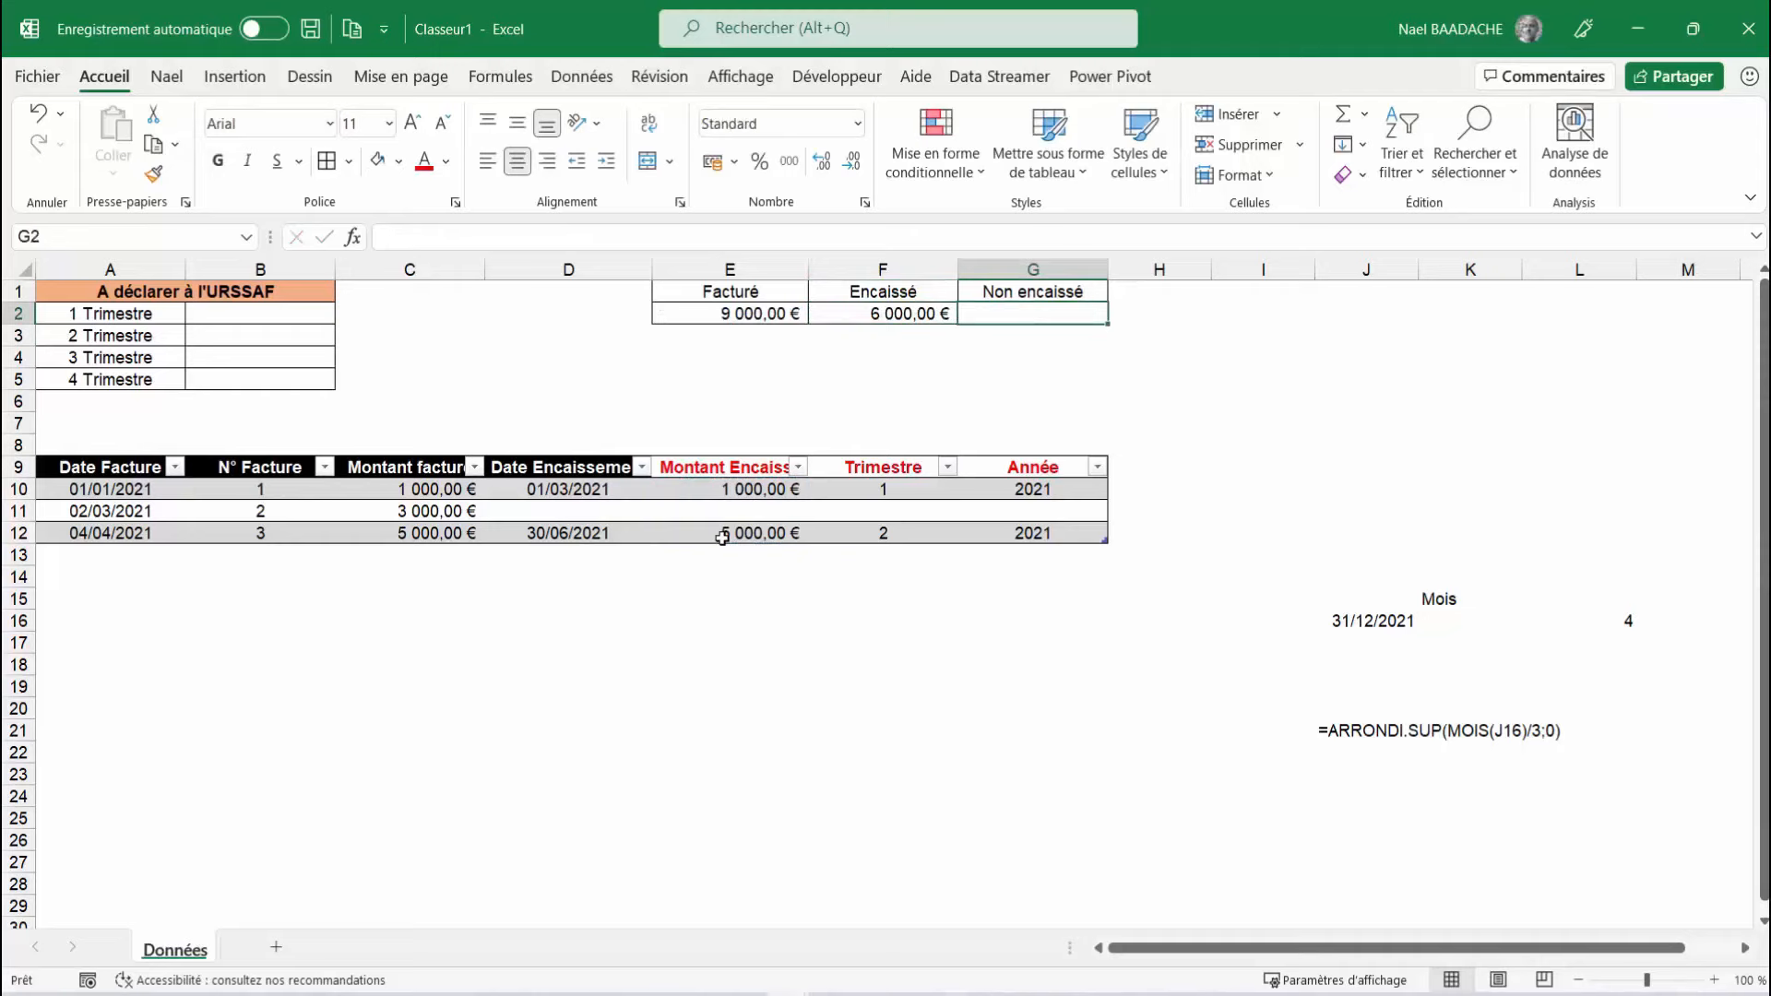
type("=")
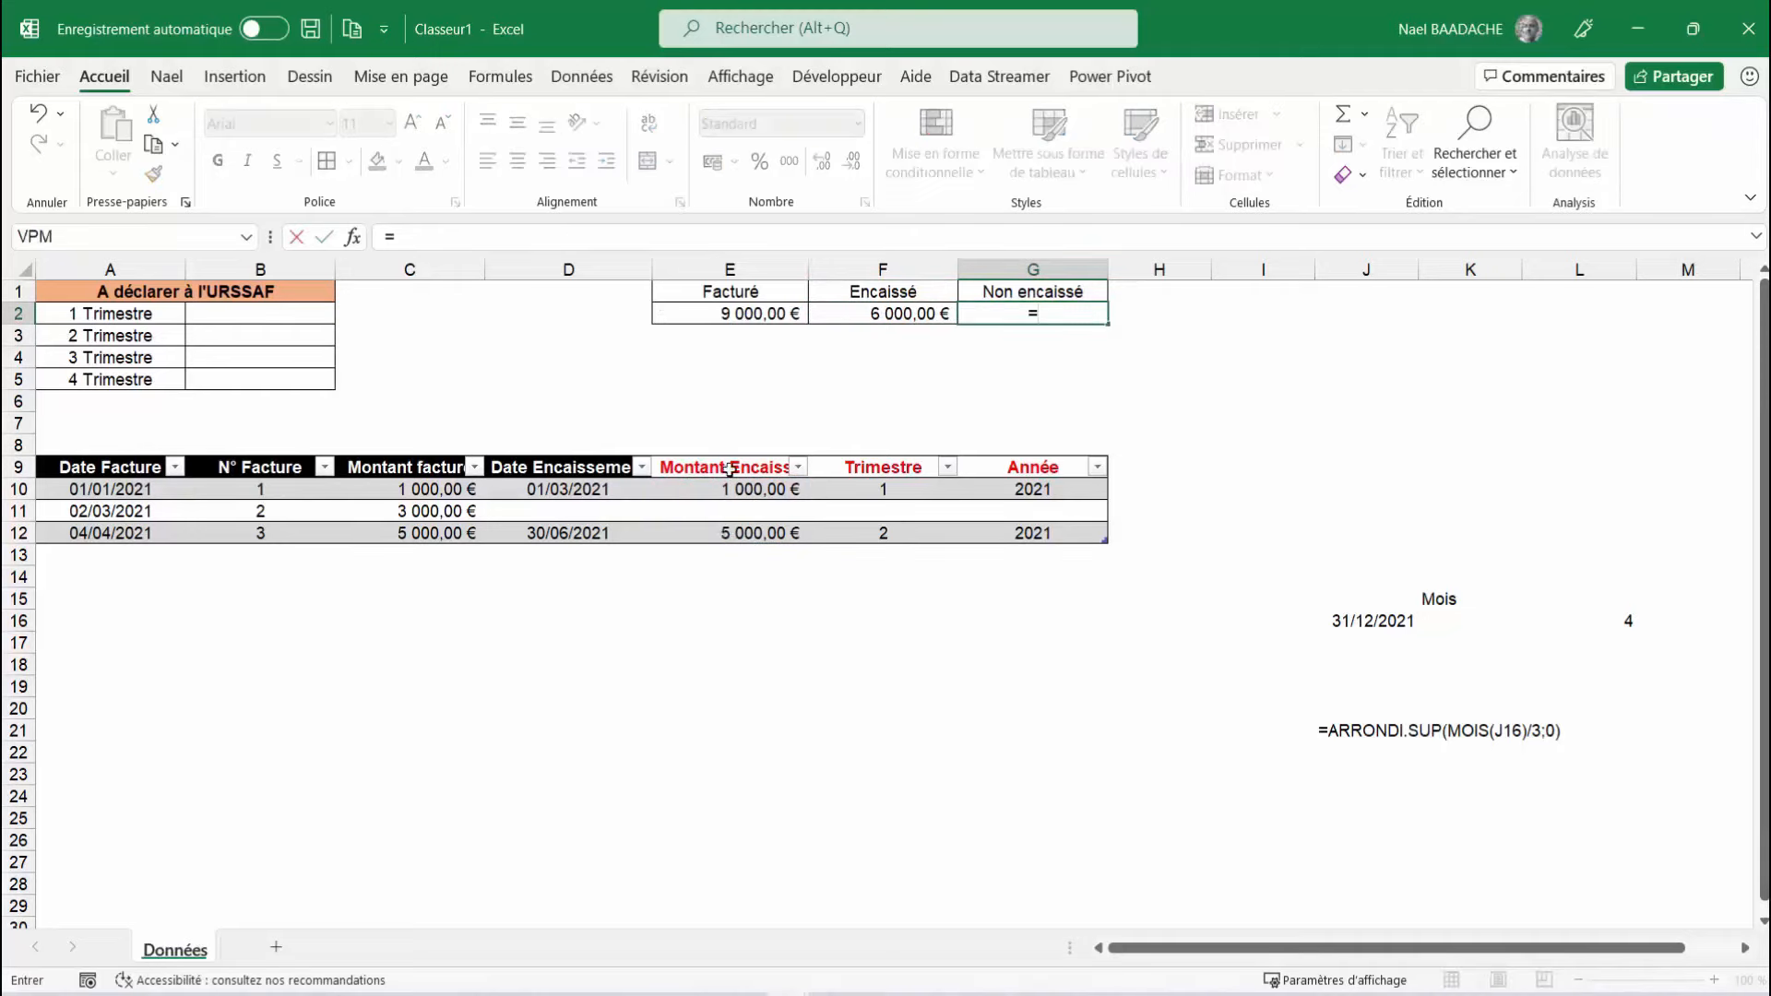
left_click(756, 315)
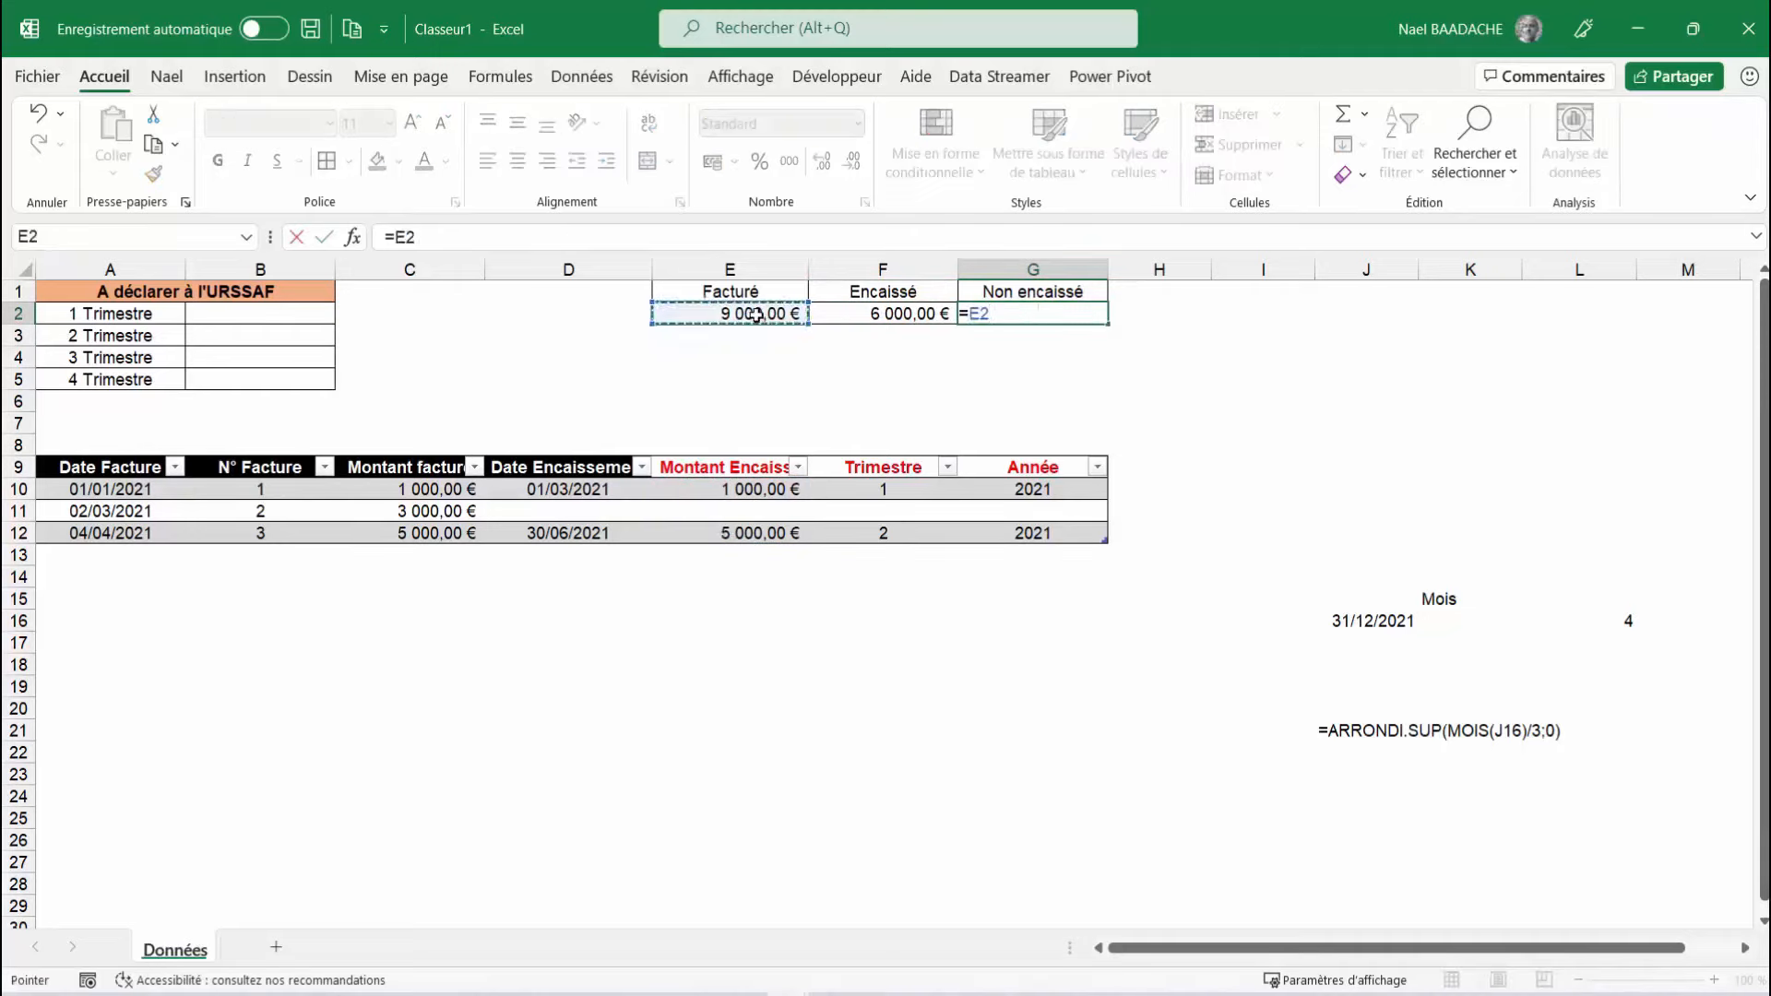
type("-")
left_click(864, 314)
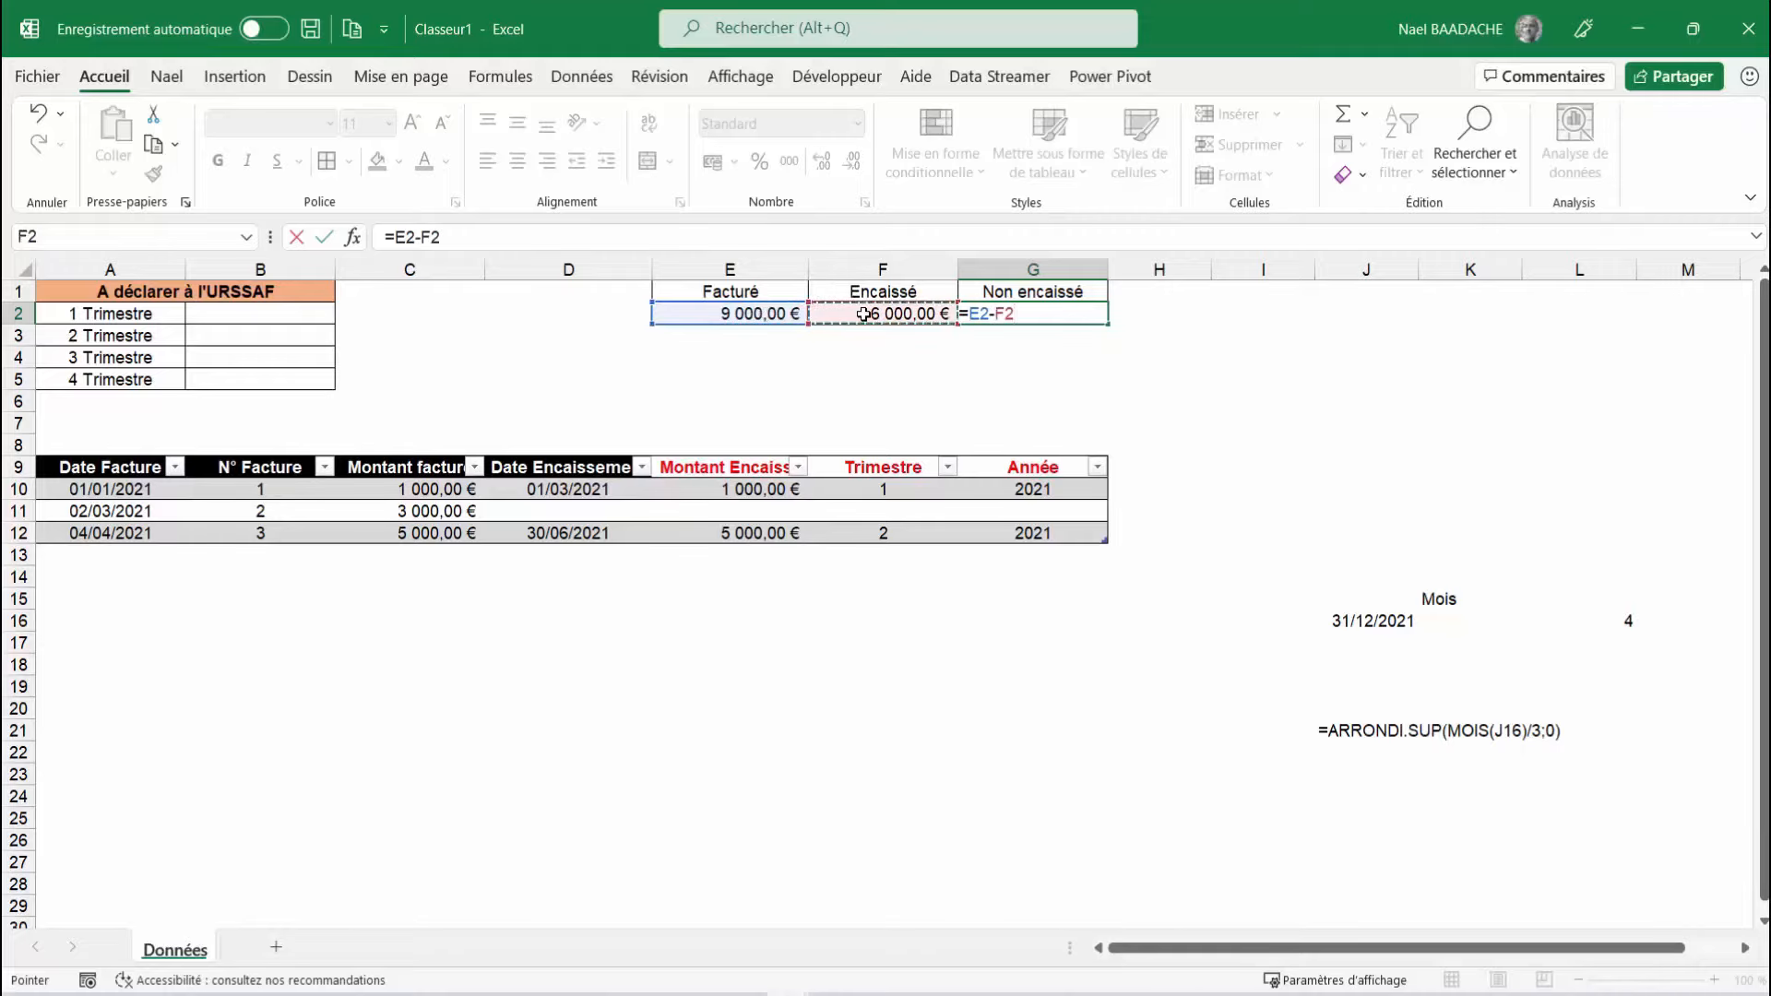
key("Return")
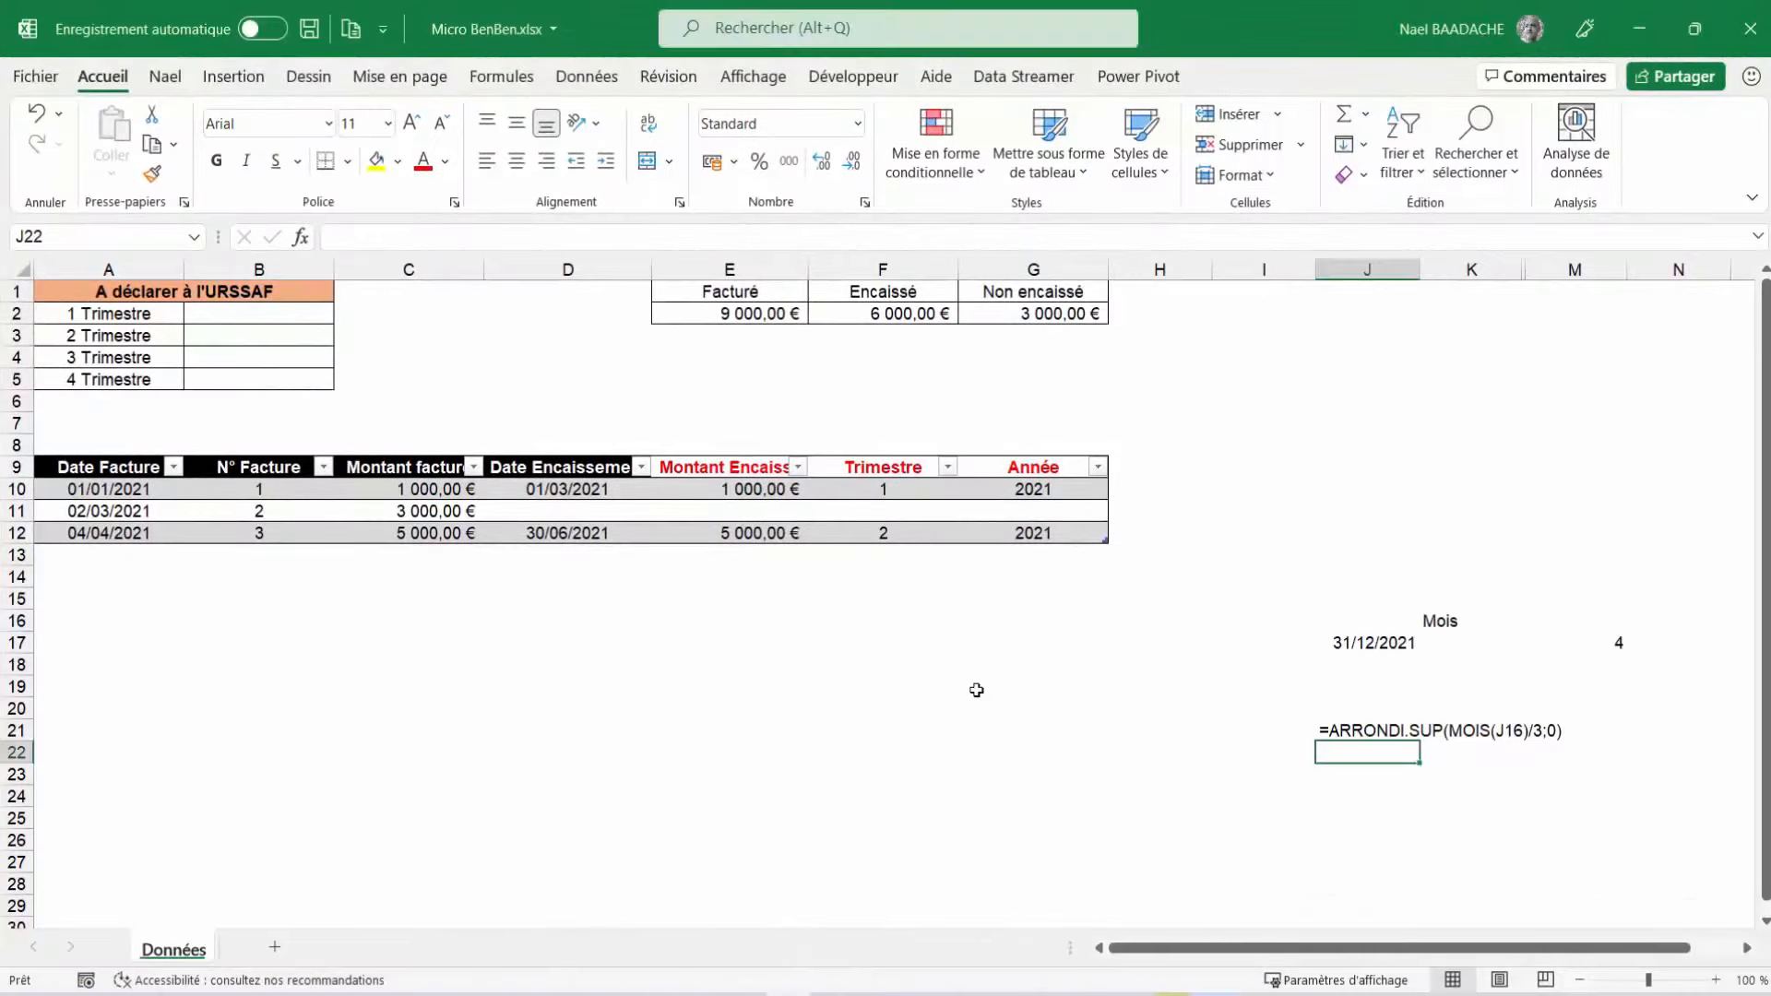
Examine the URSSAF amount cells B2:B5 and compare the quarter labels in A2:A5 with the Trimestre column values in F10:F12
left_click(289, 316)
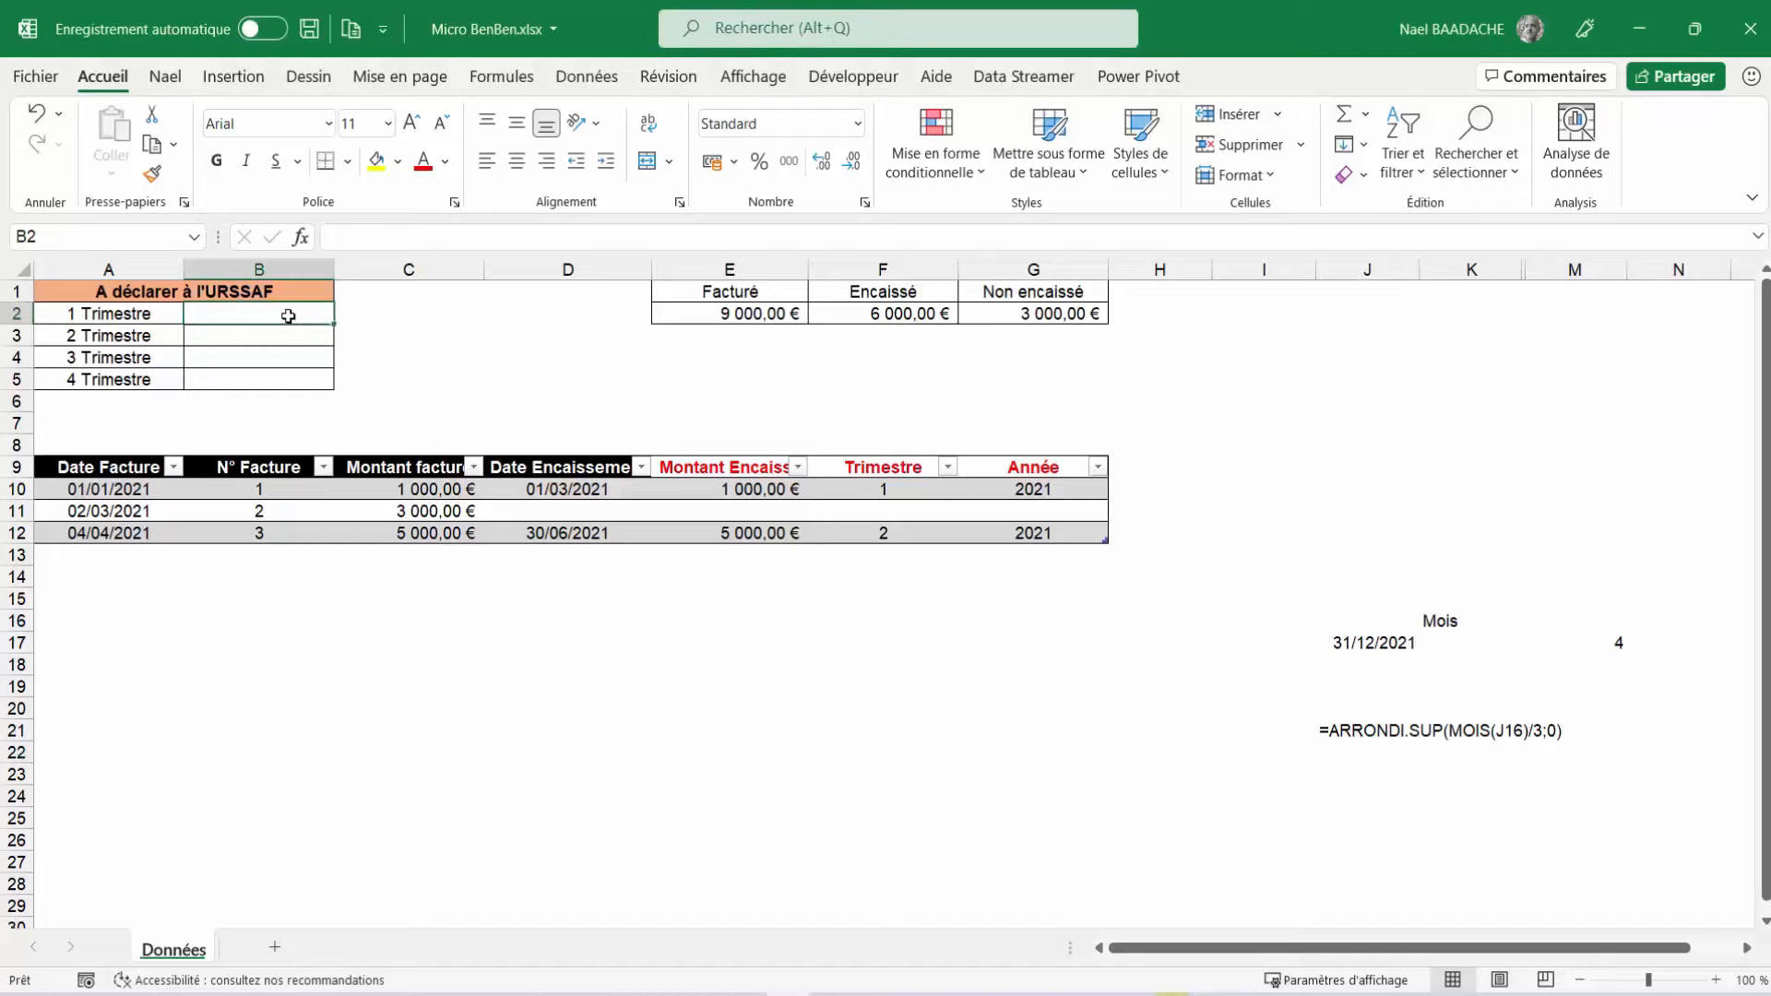
left_click_drag(288, 316, 288, 379)
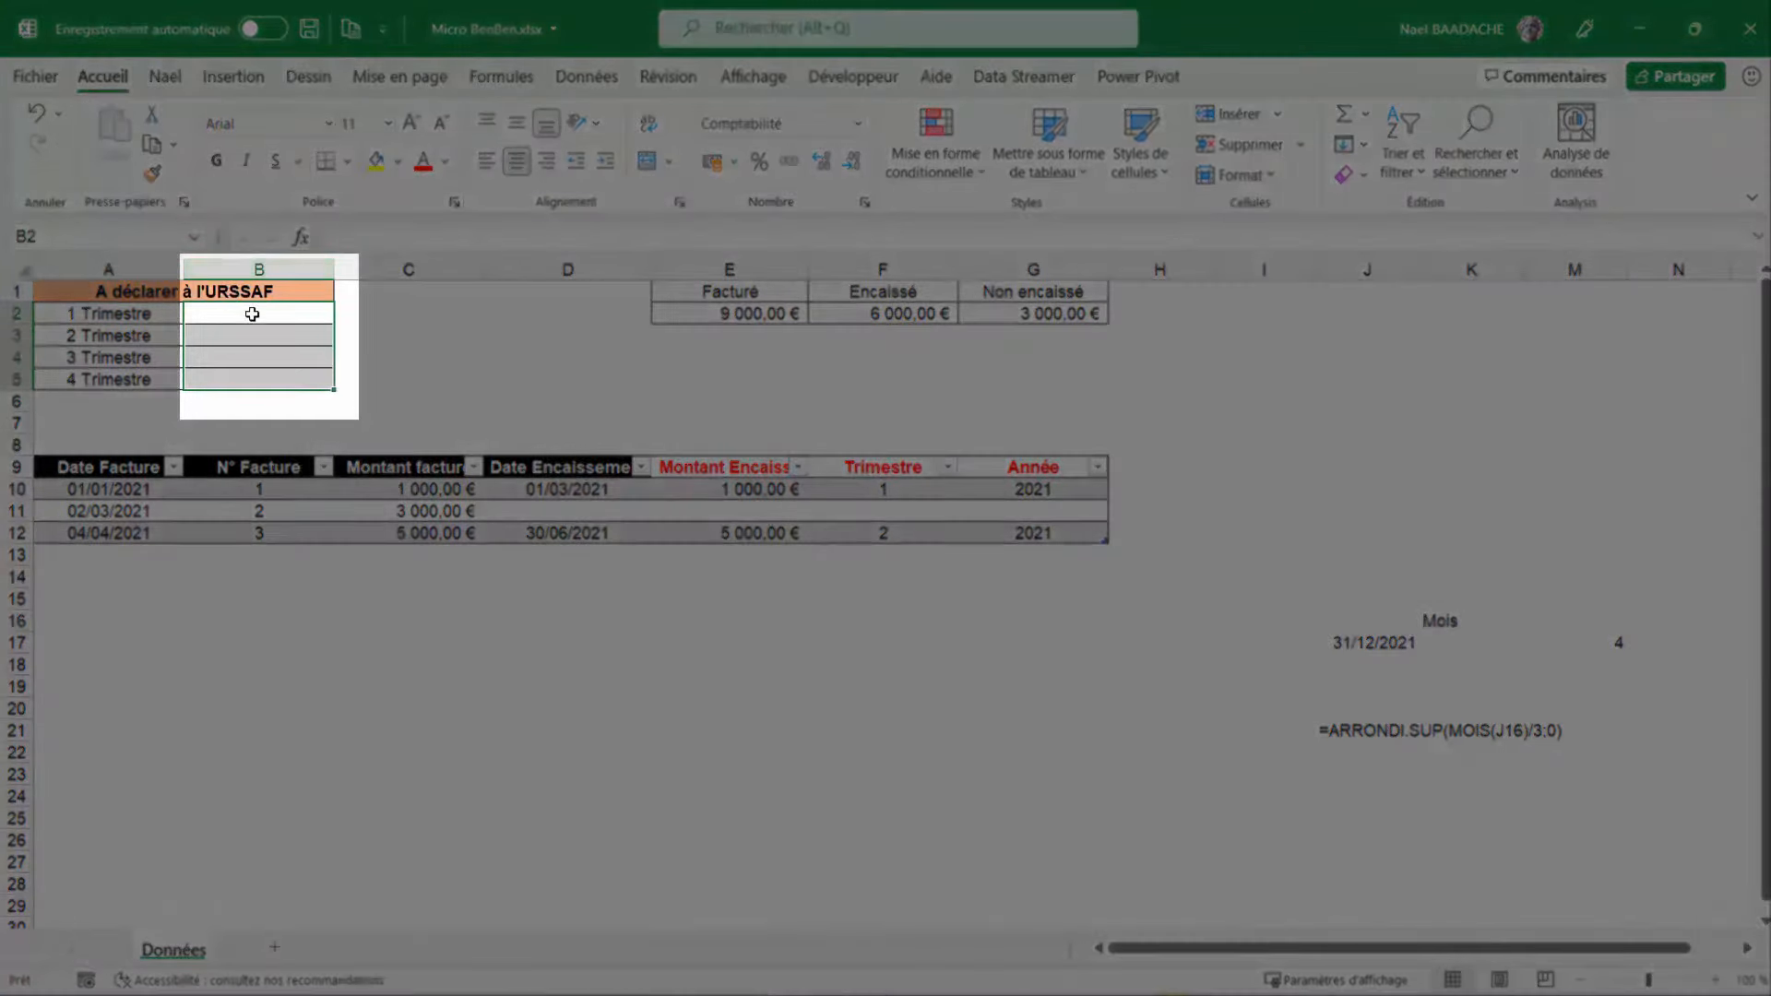
left_click(236, 379)
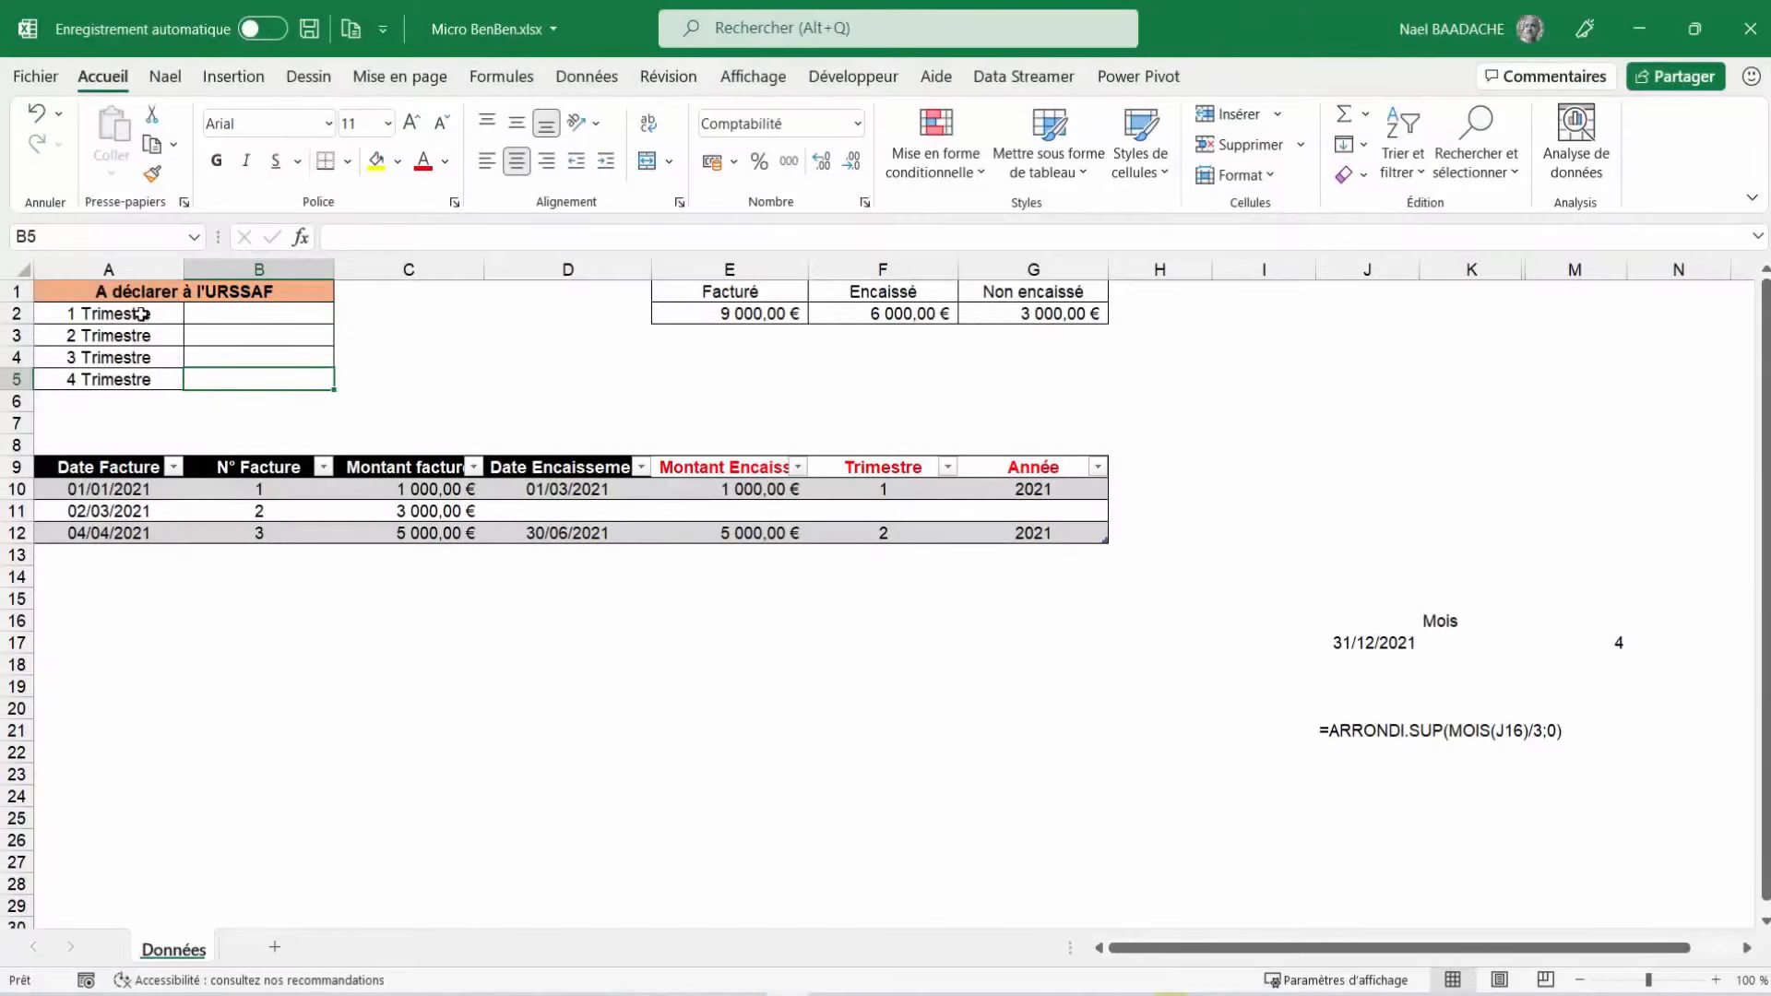
left_click_drag(141, 313, 131, 388)
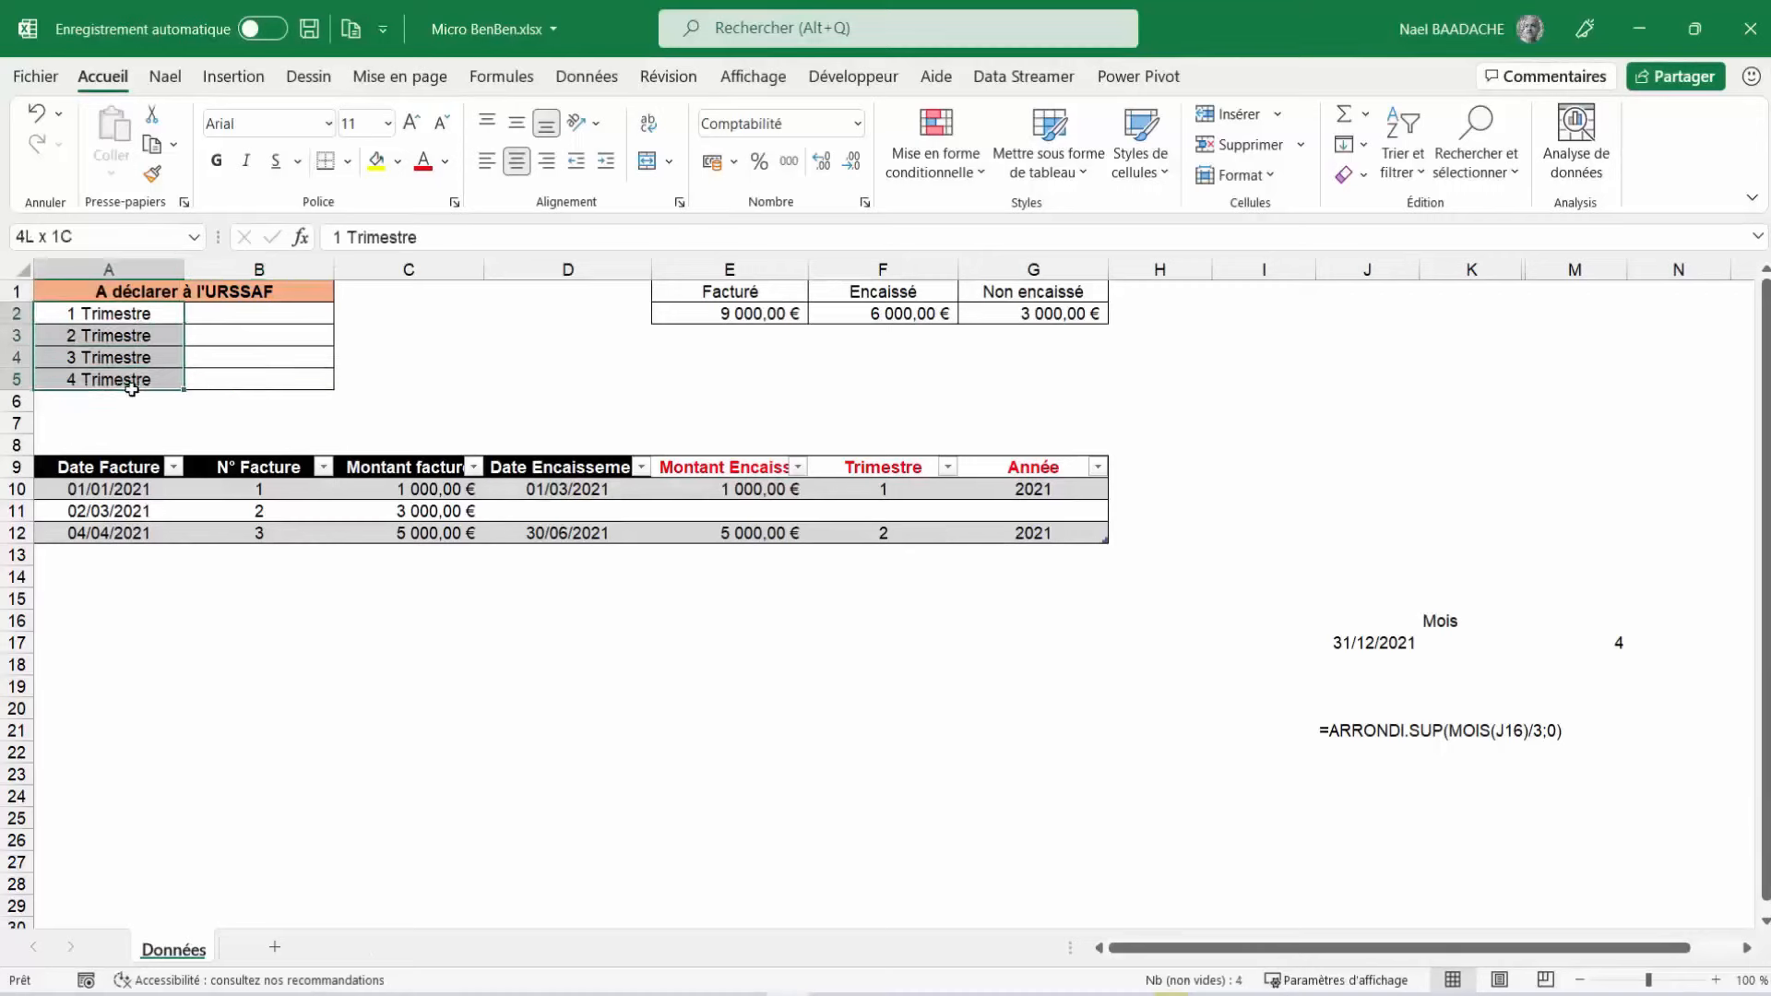
left_click_drag(876, 487, 867, 534)
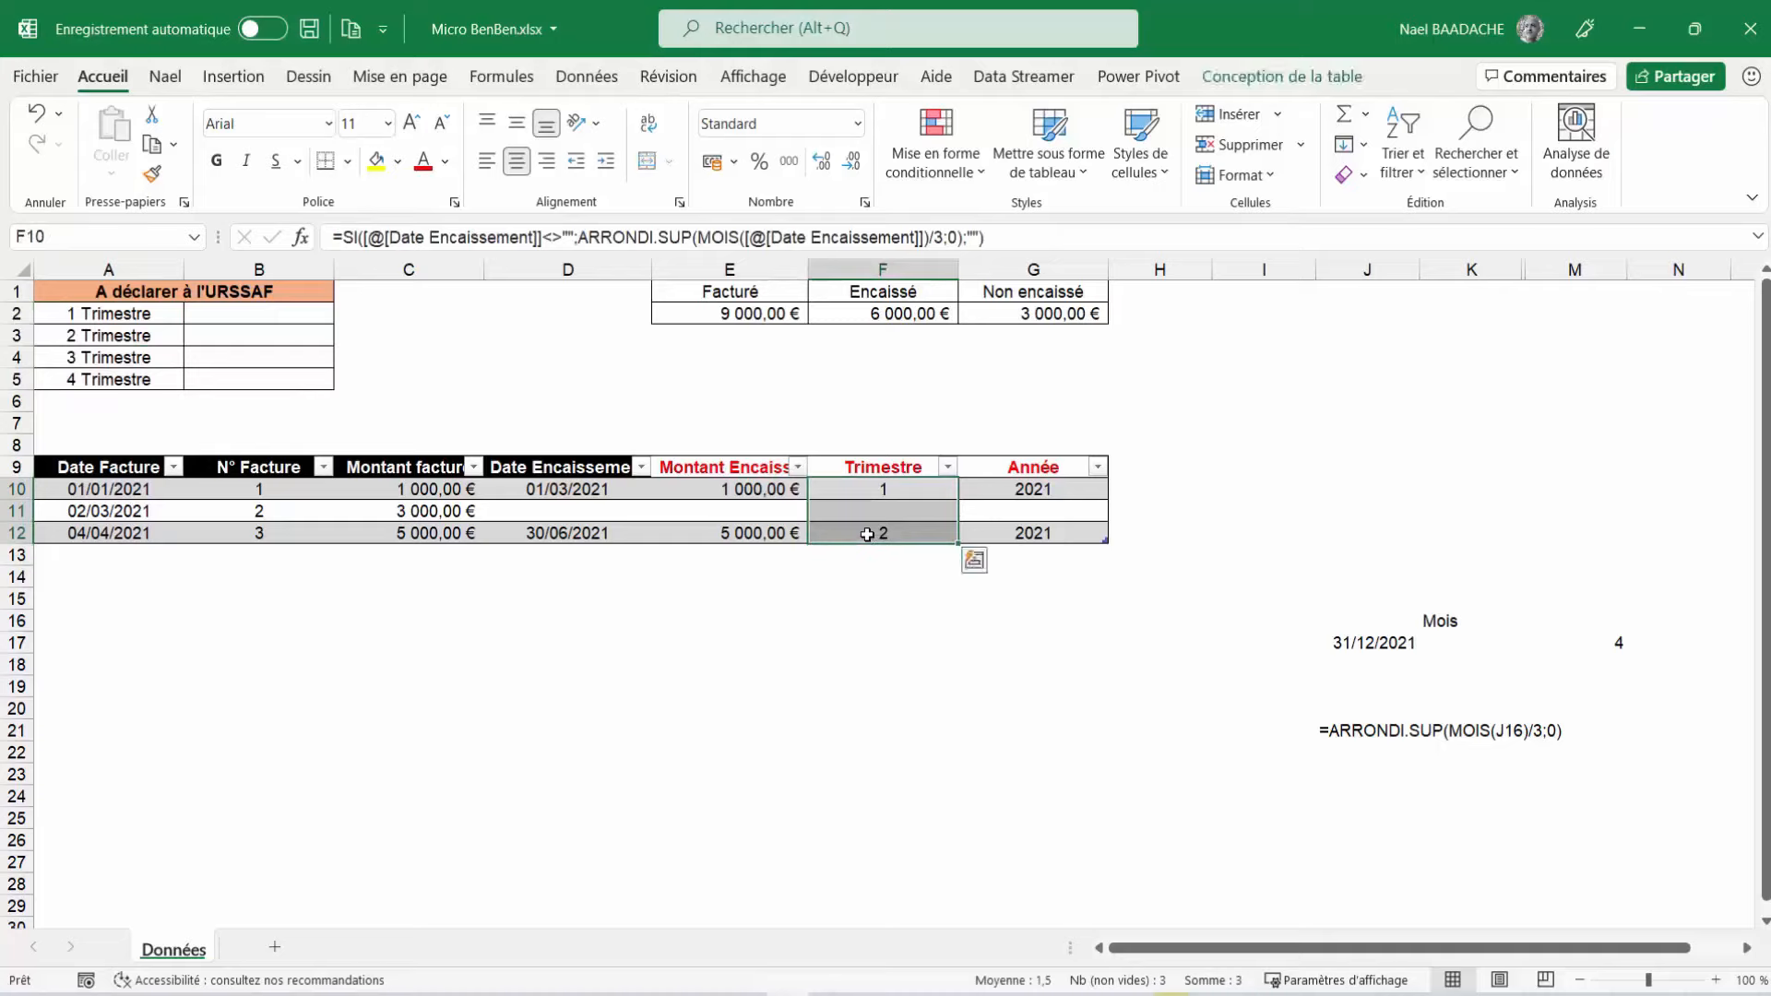
left_click(80, 315)
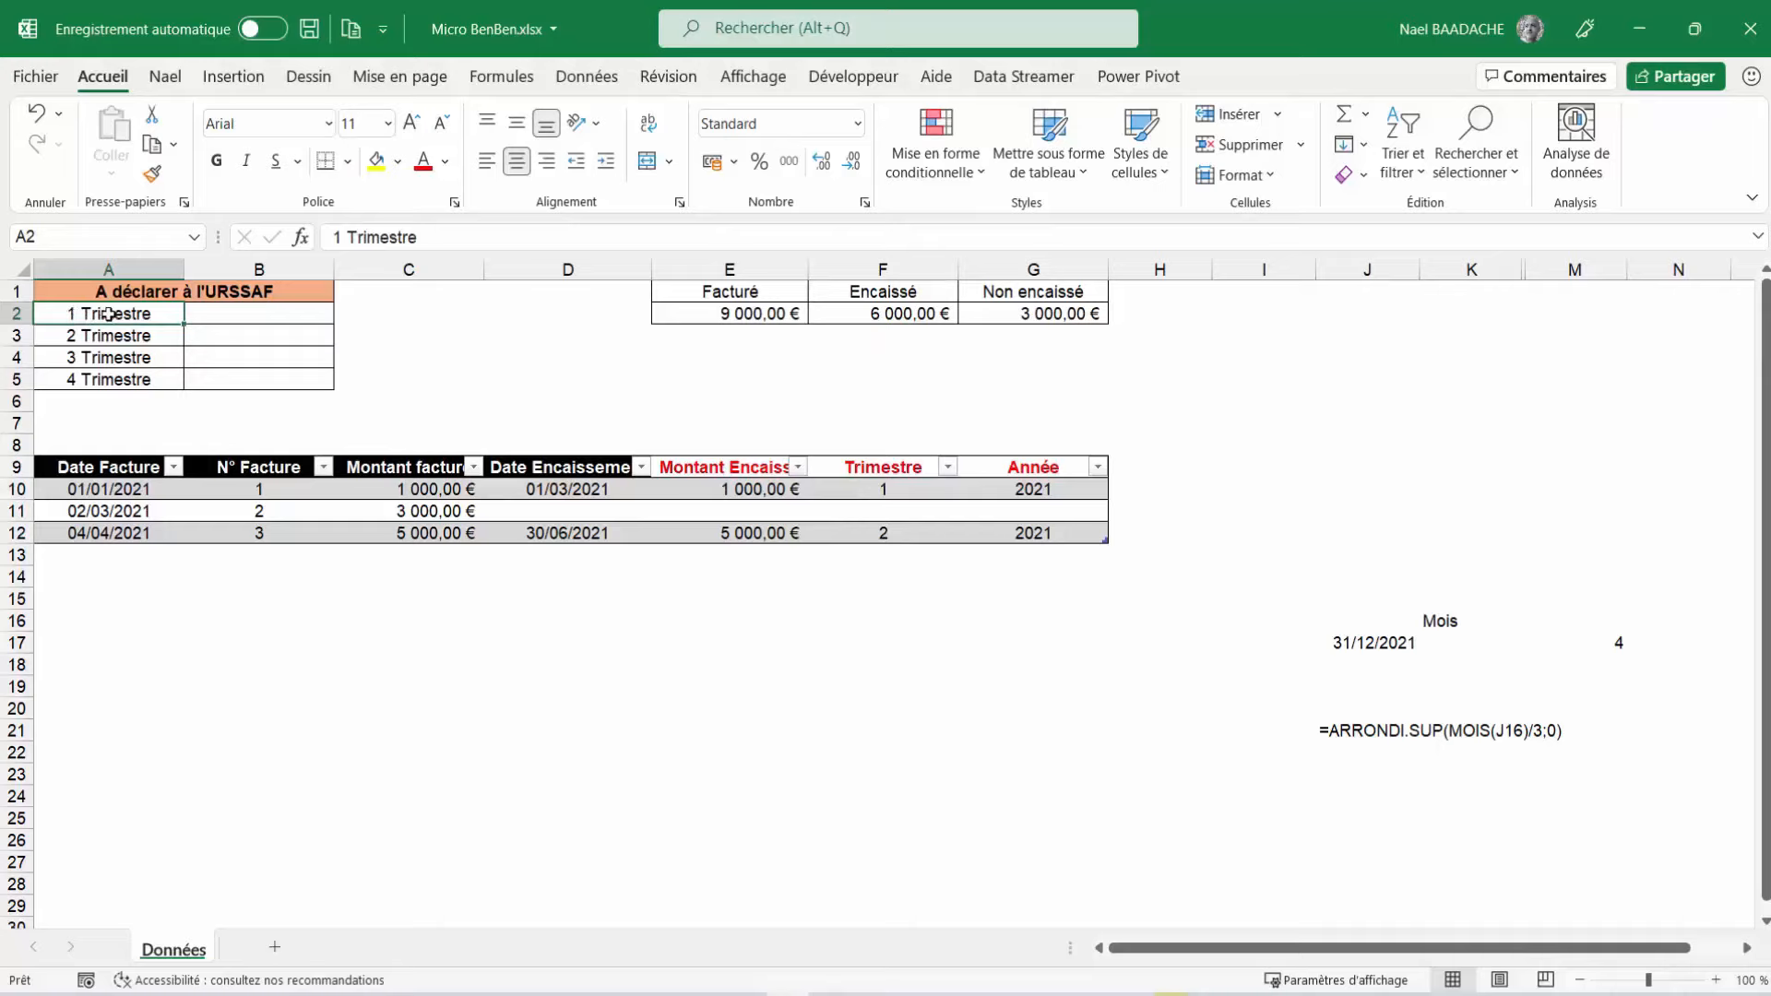
left_click_drag(109, 314, 104, 376)
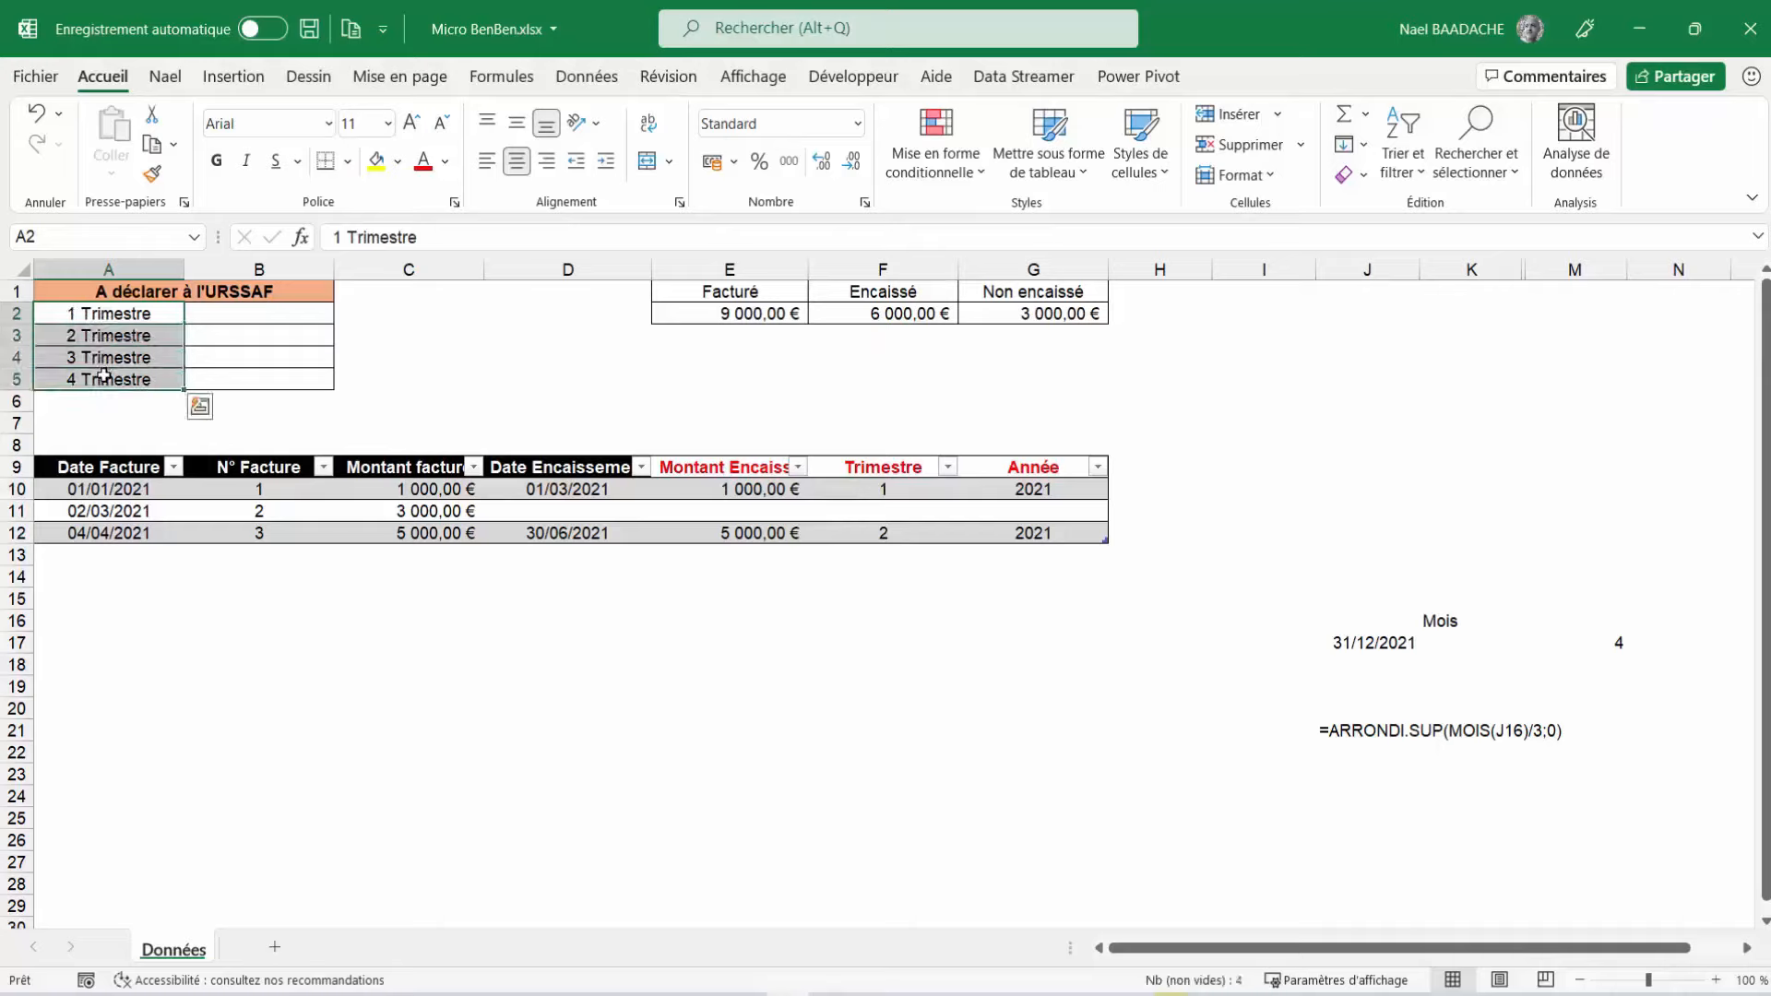
Clear the quarter labels in A2:A5 and enter the number 1 in A2
key("Delete")
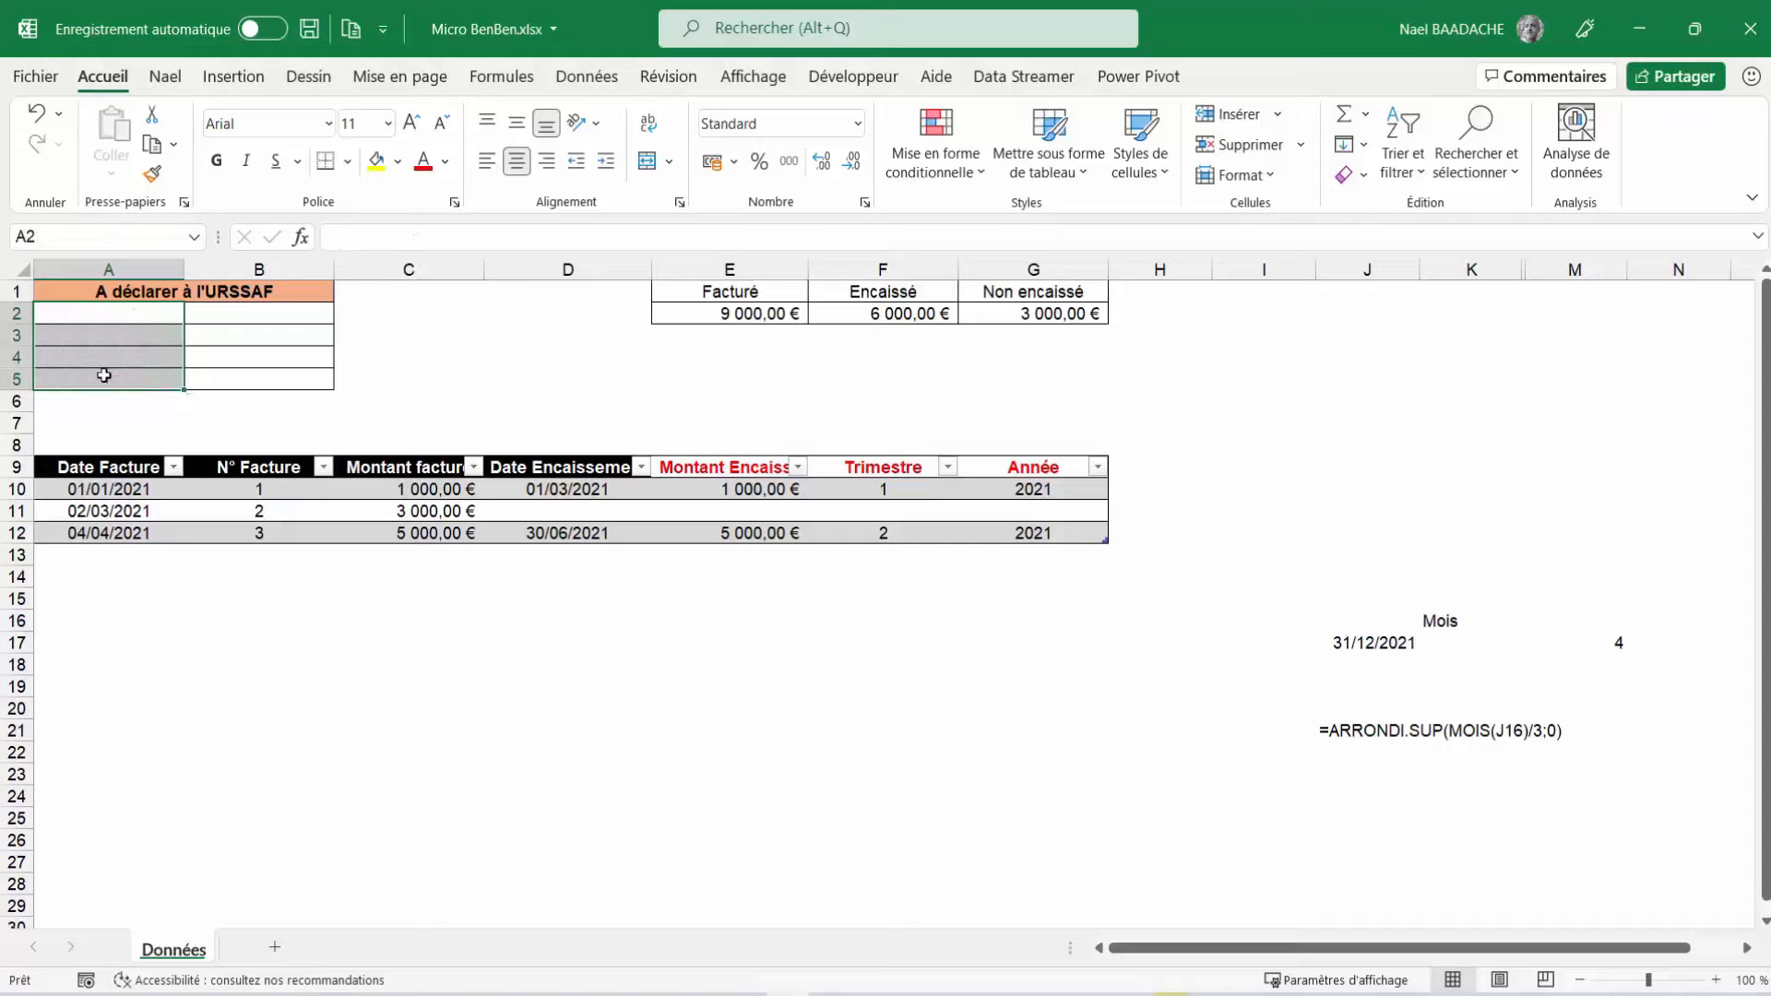
left_click(109, 316)
type("1")
key("Return")
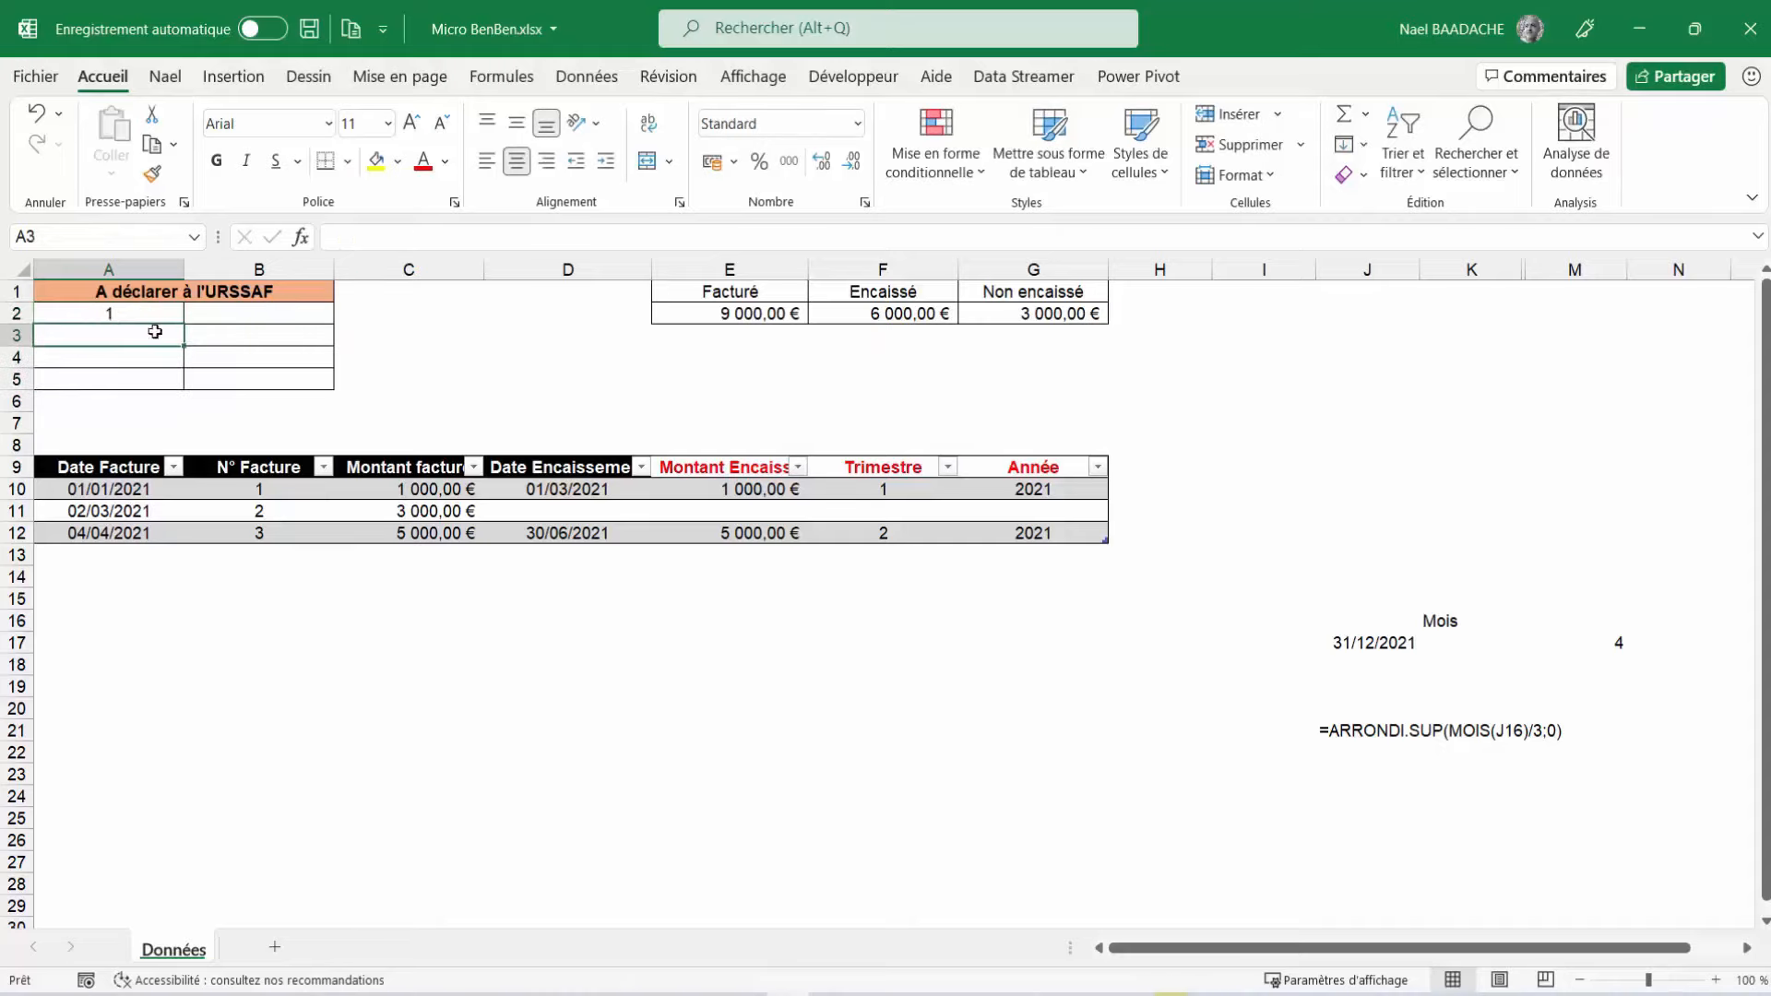
left_click(147, 318)
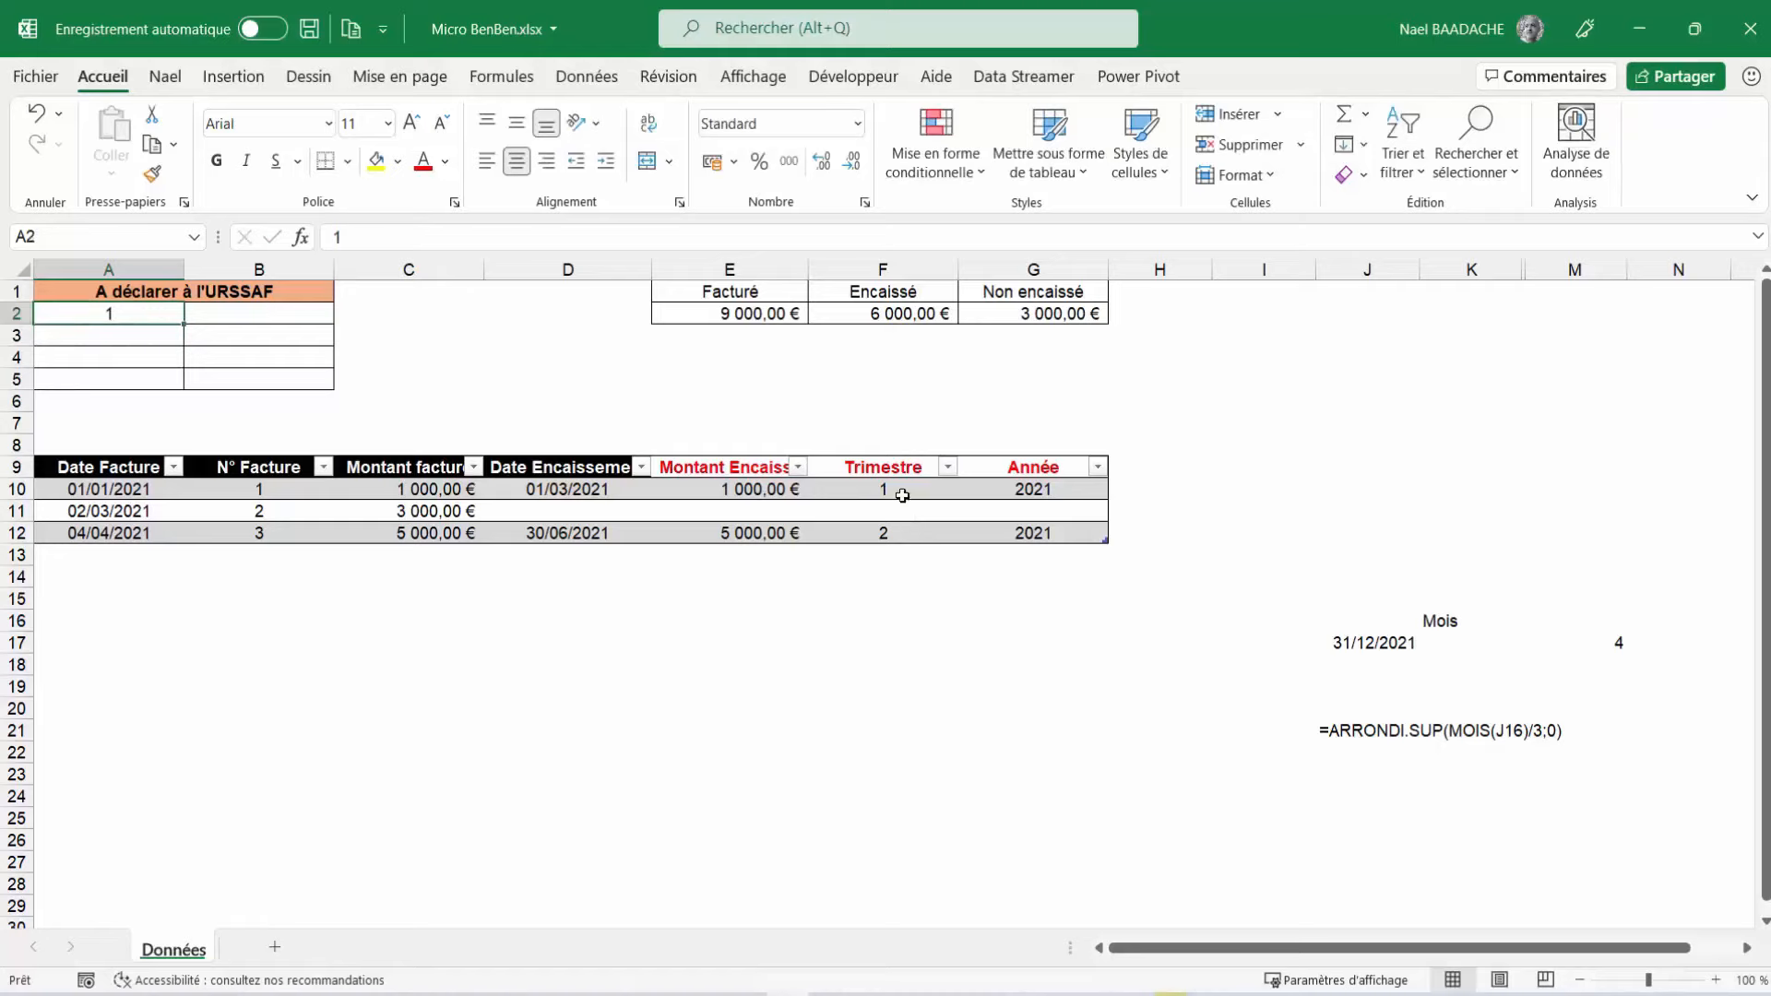
left_click_drag(874, 493, 882, 535)
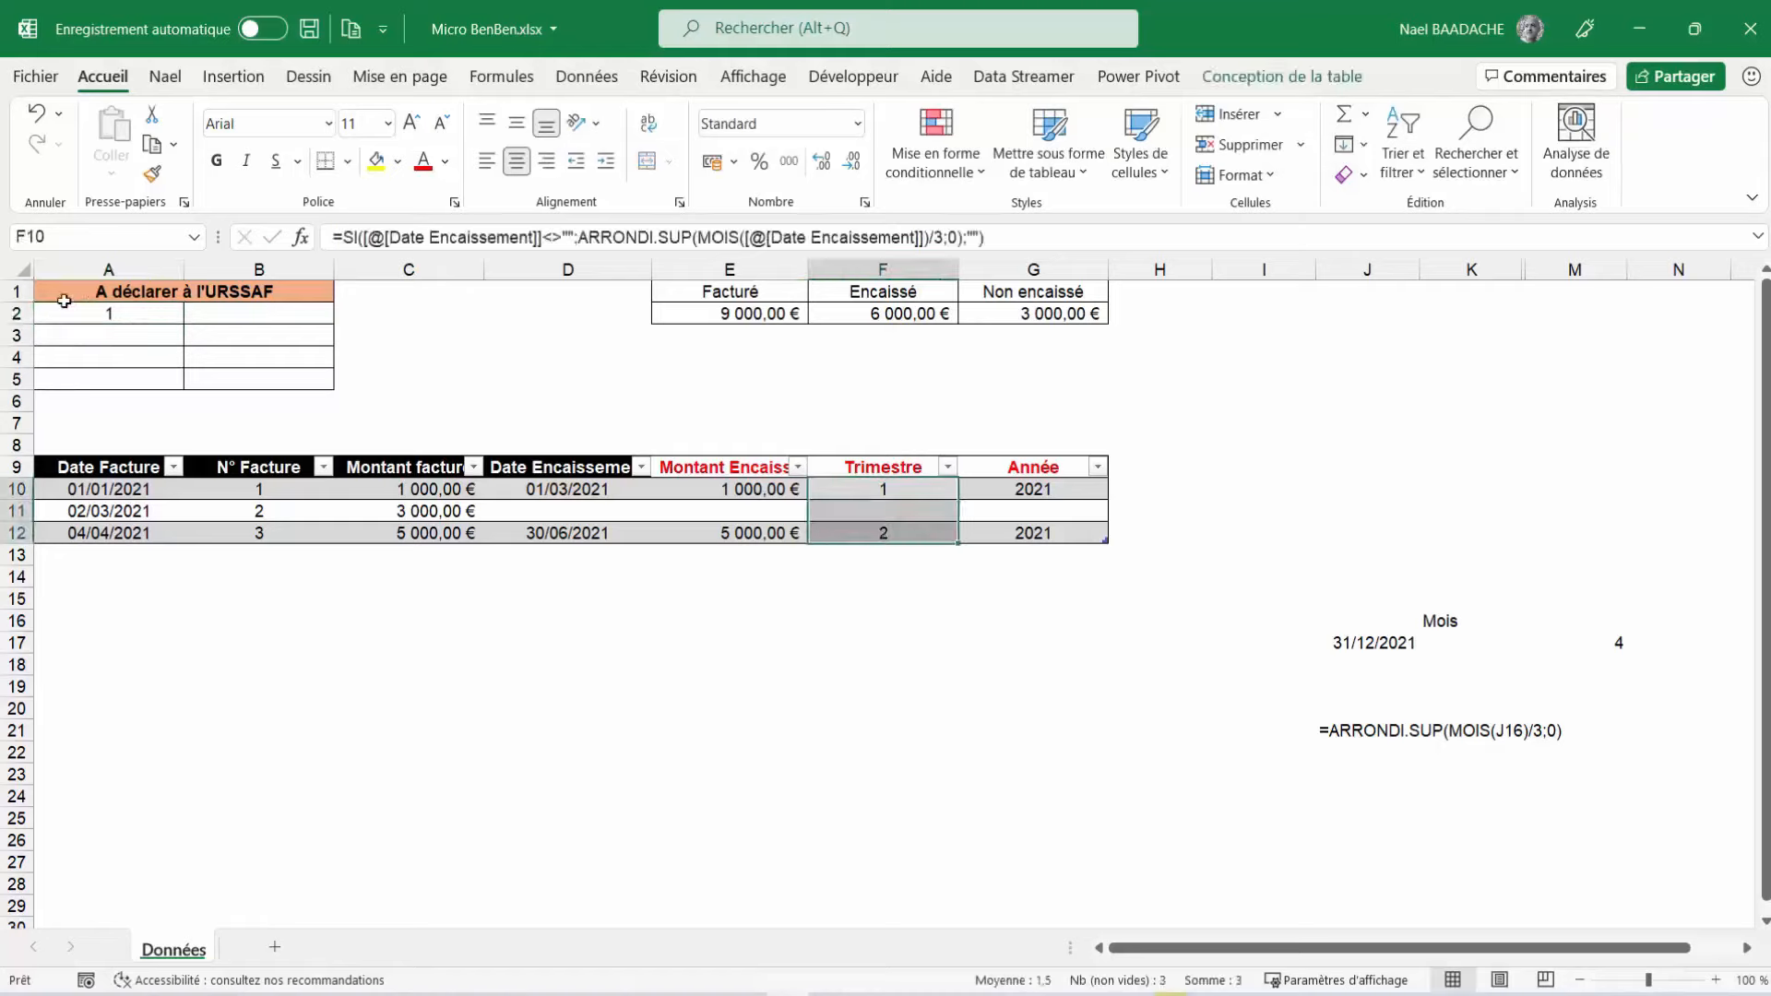
Fill A2 down to A5 as an incremented series so the cells hold 1 to 4
left_click(92, 314)
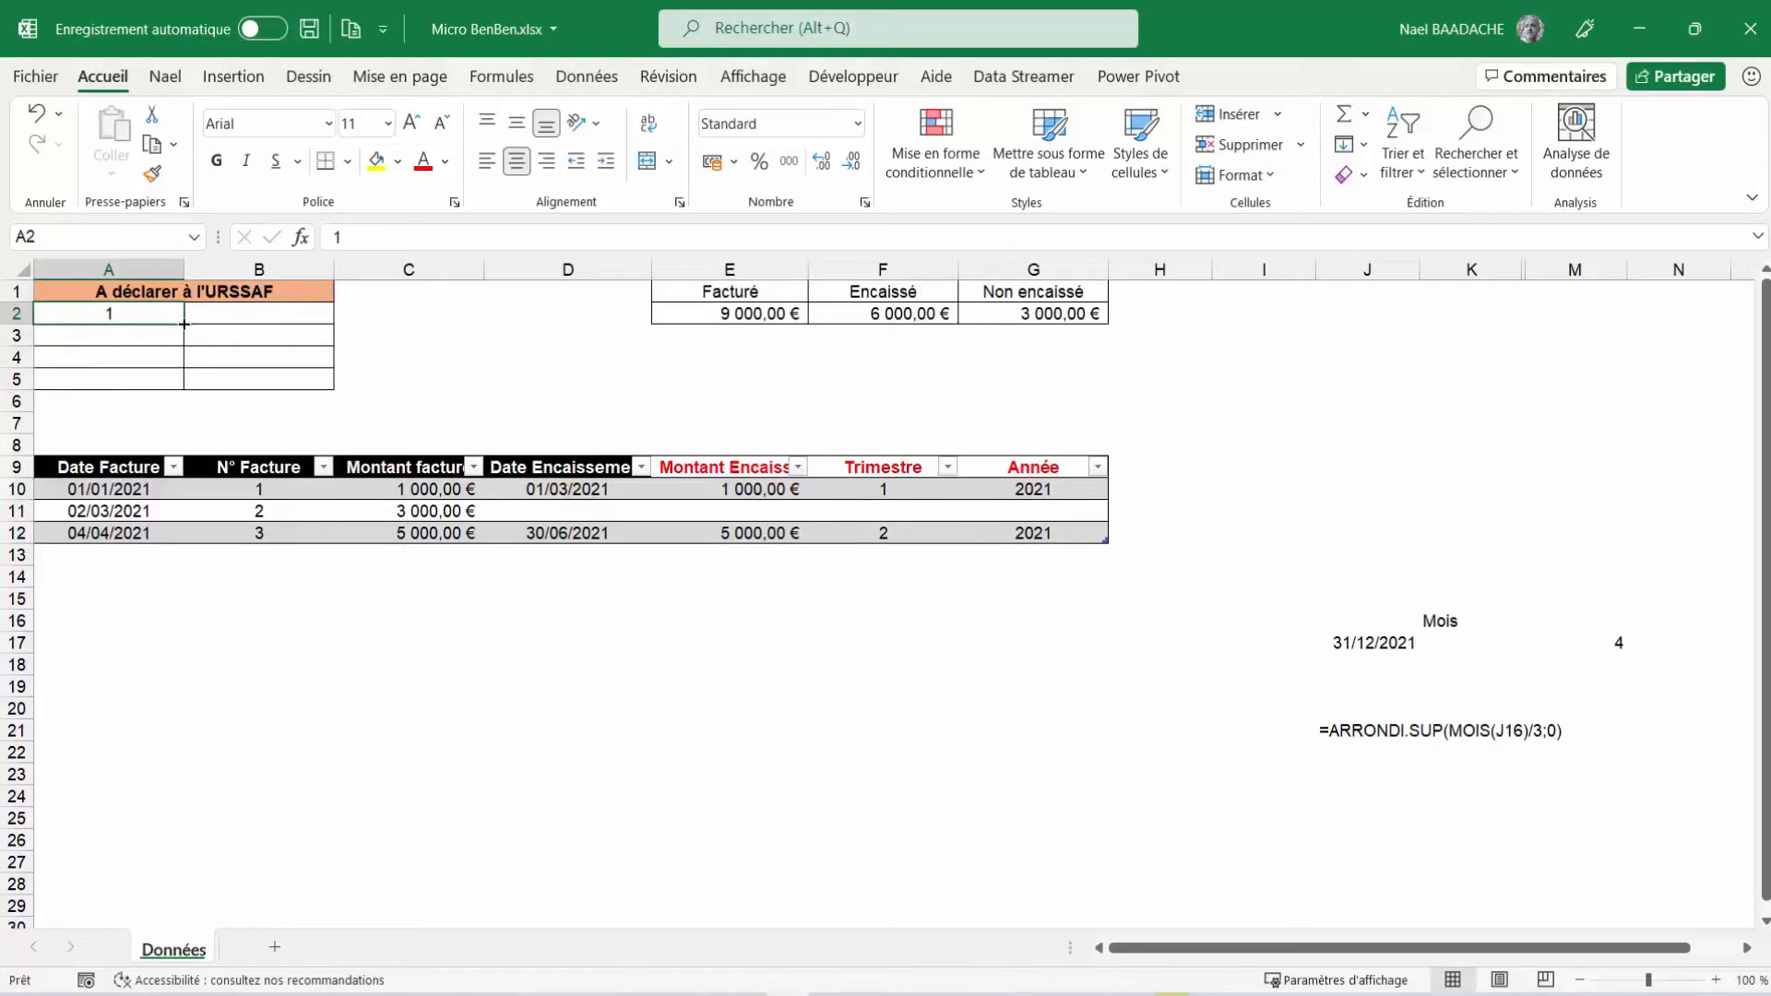
left_click_drag(184, 323, 194, 405)
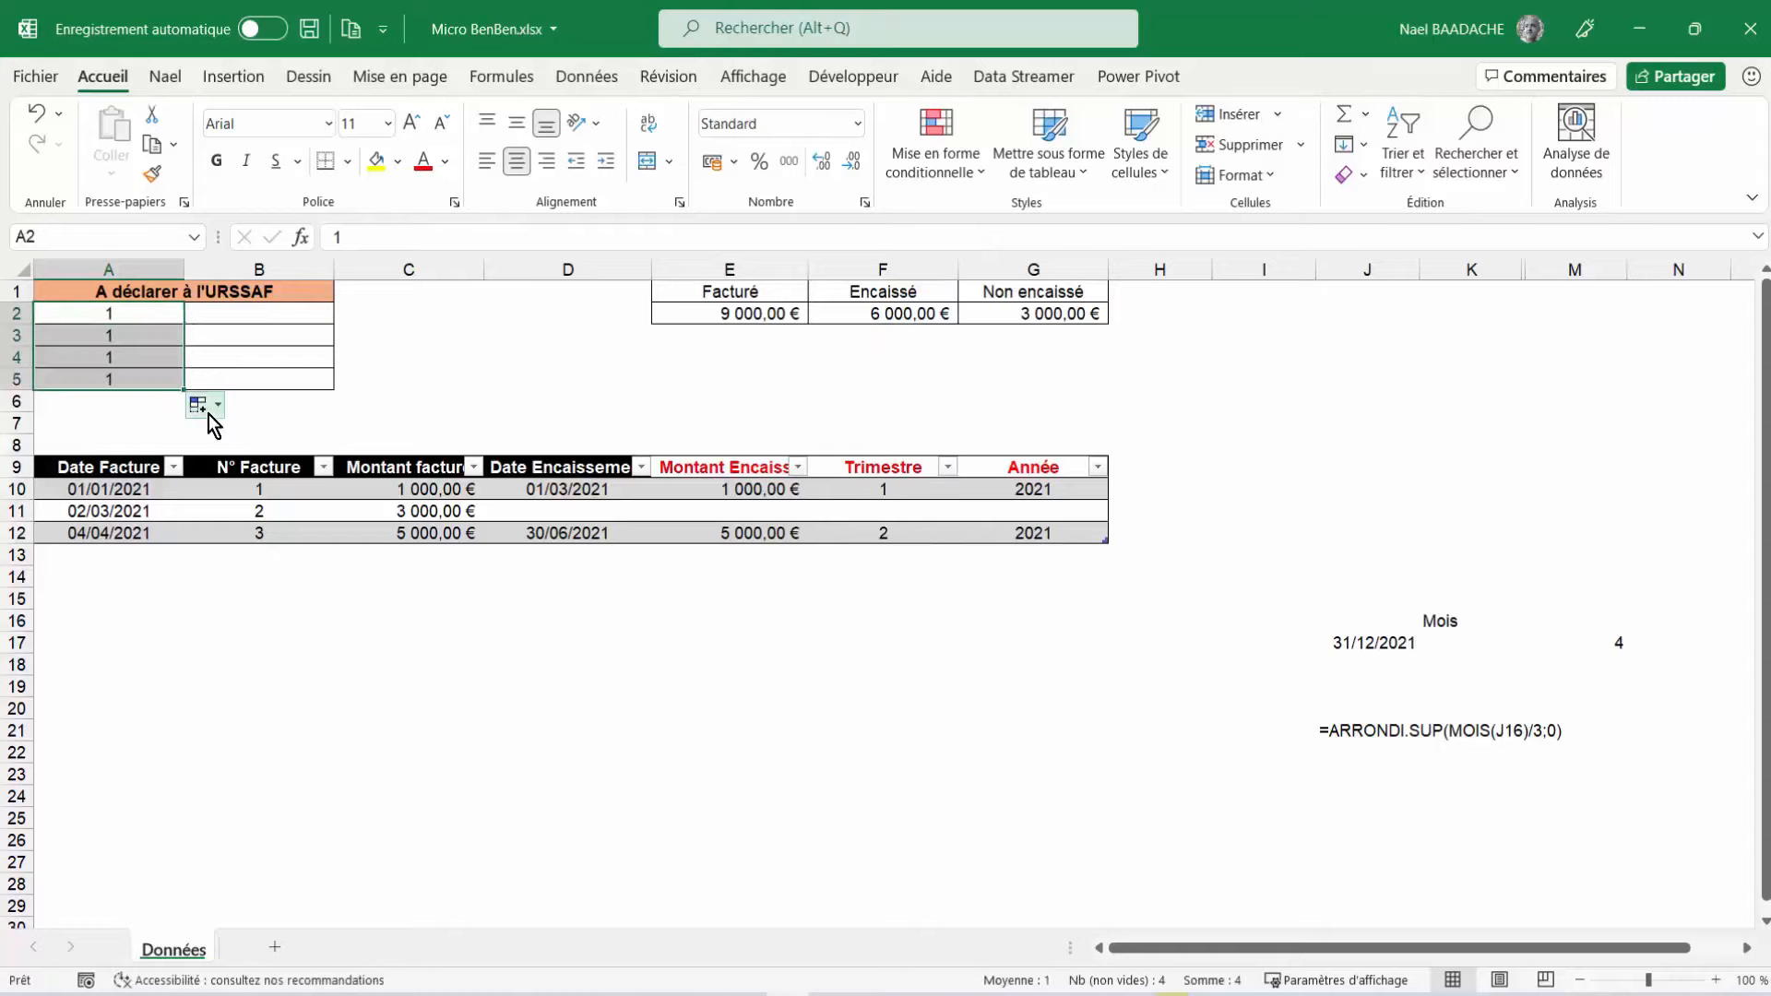
left_click(208, 414)
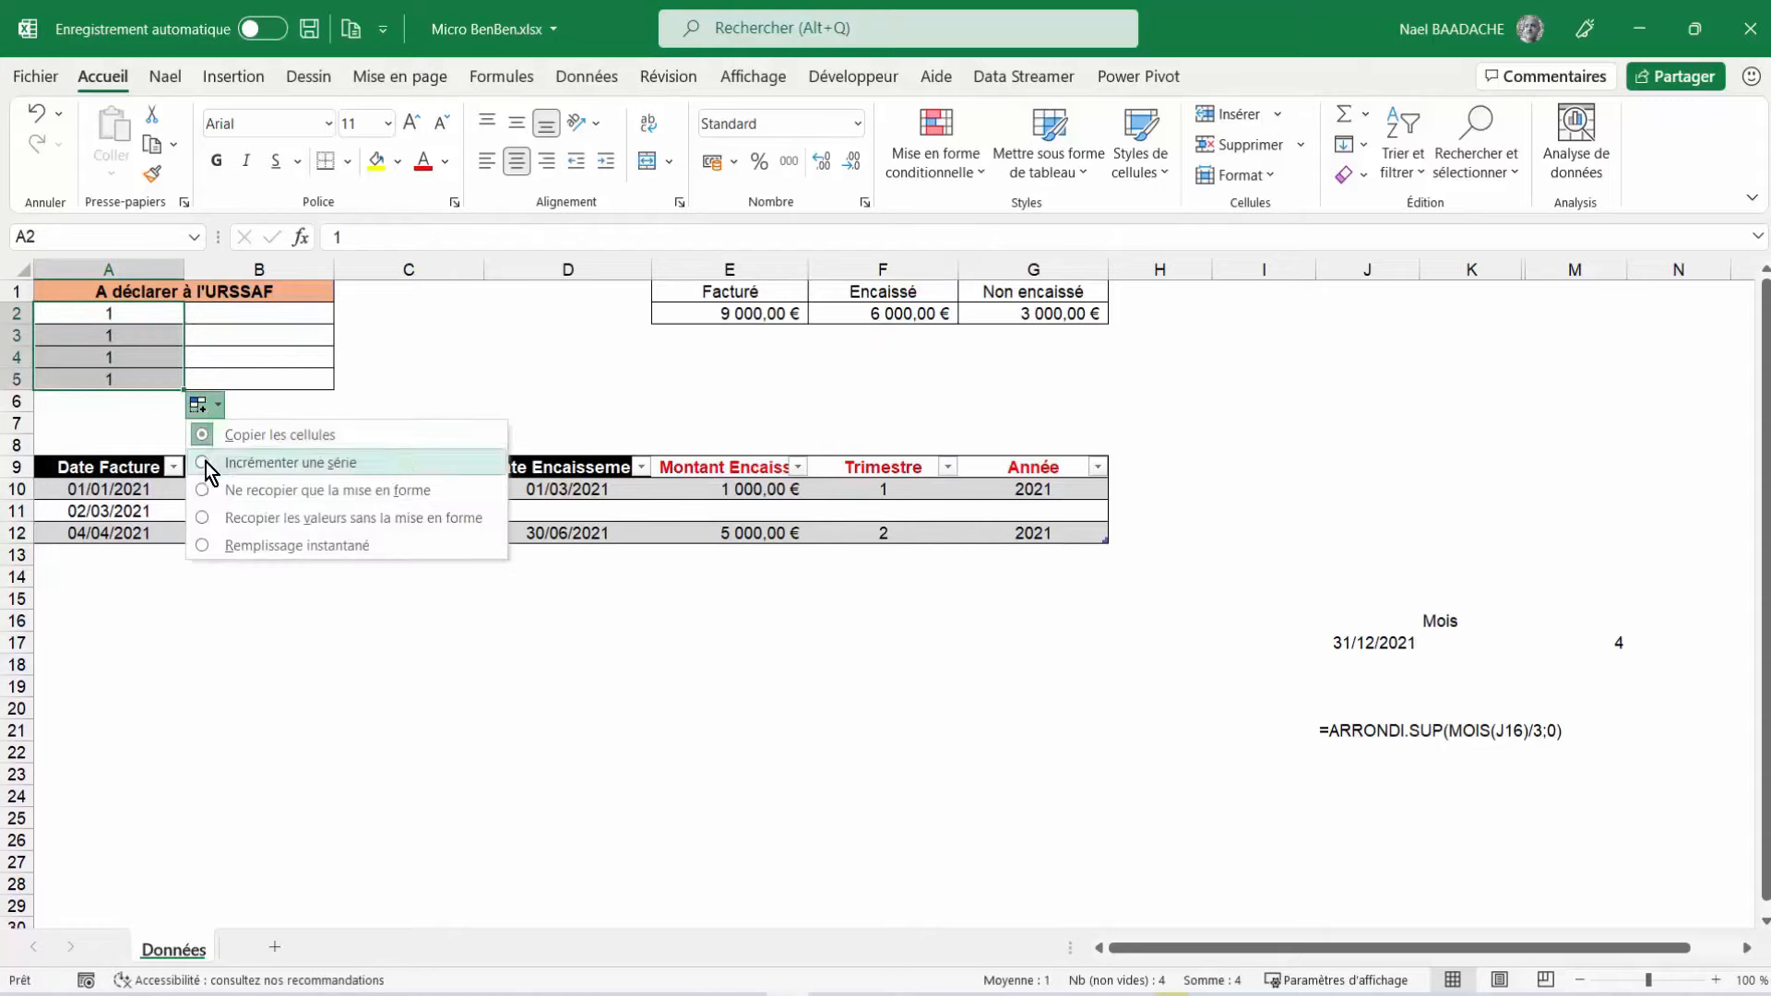
left_click(207, 462)
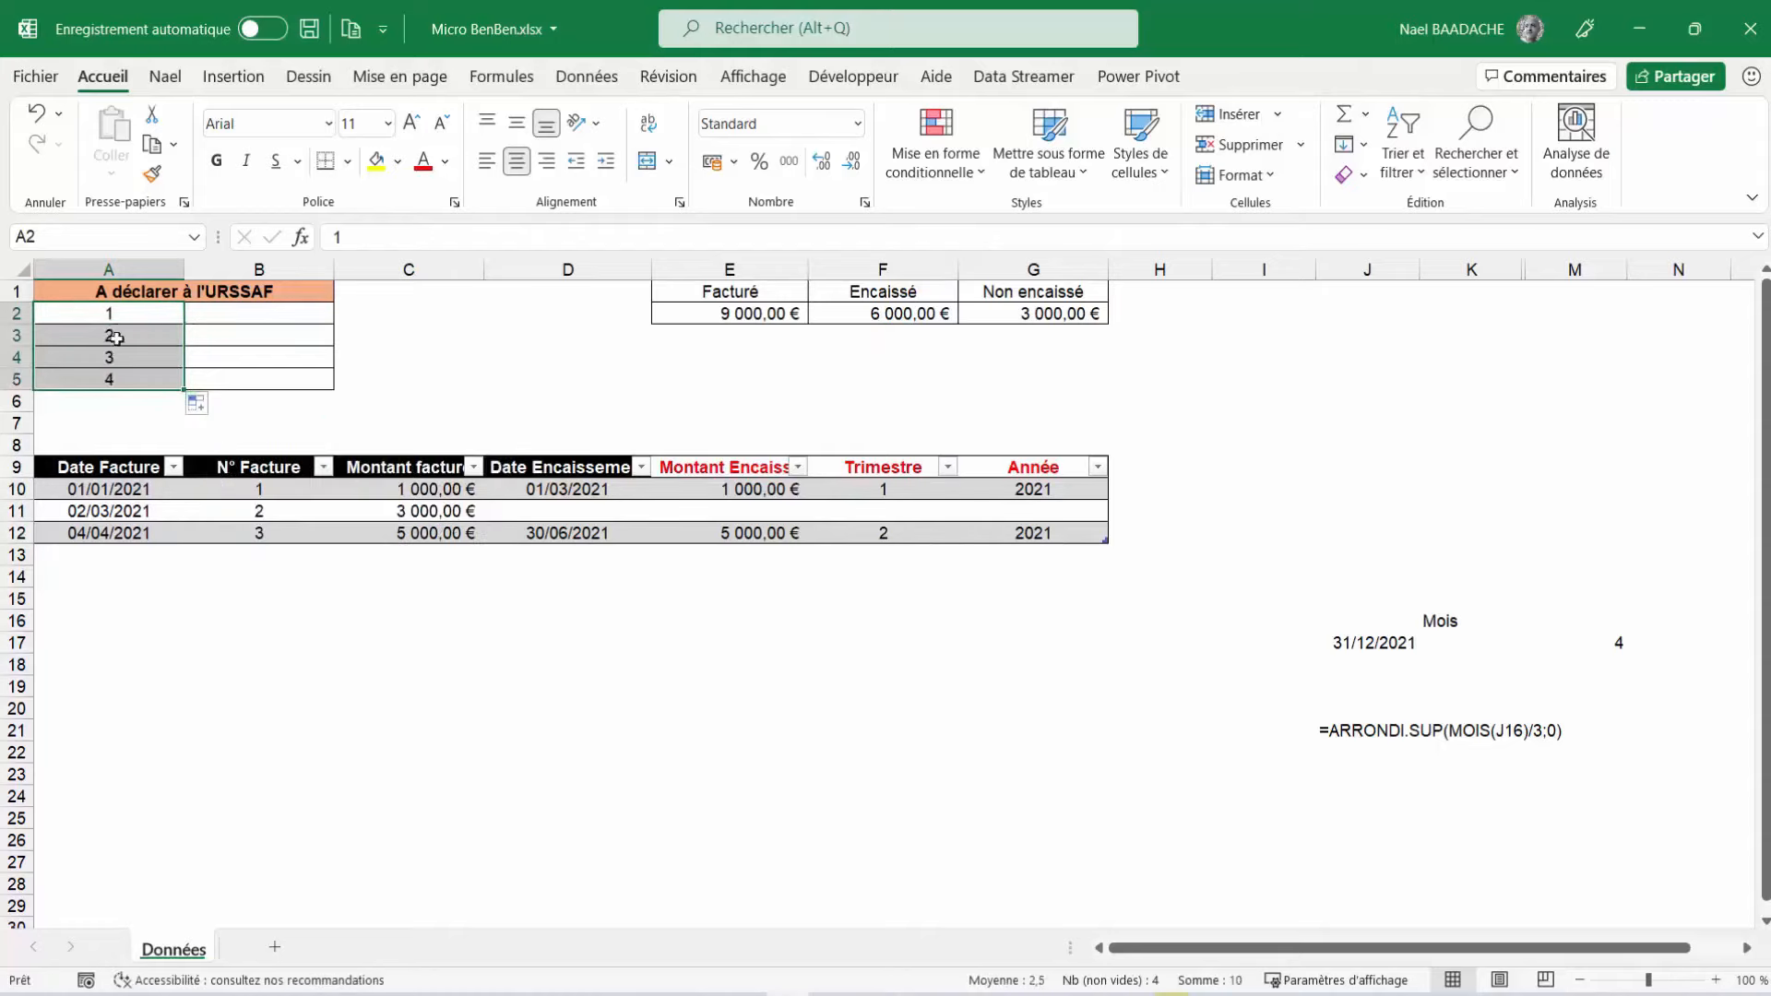
left_click(143, 376)
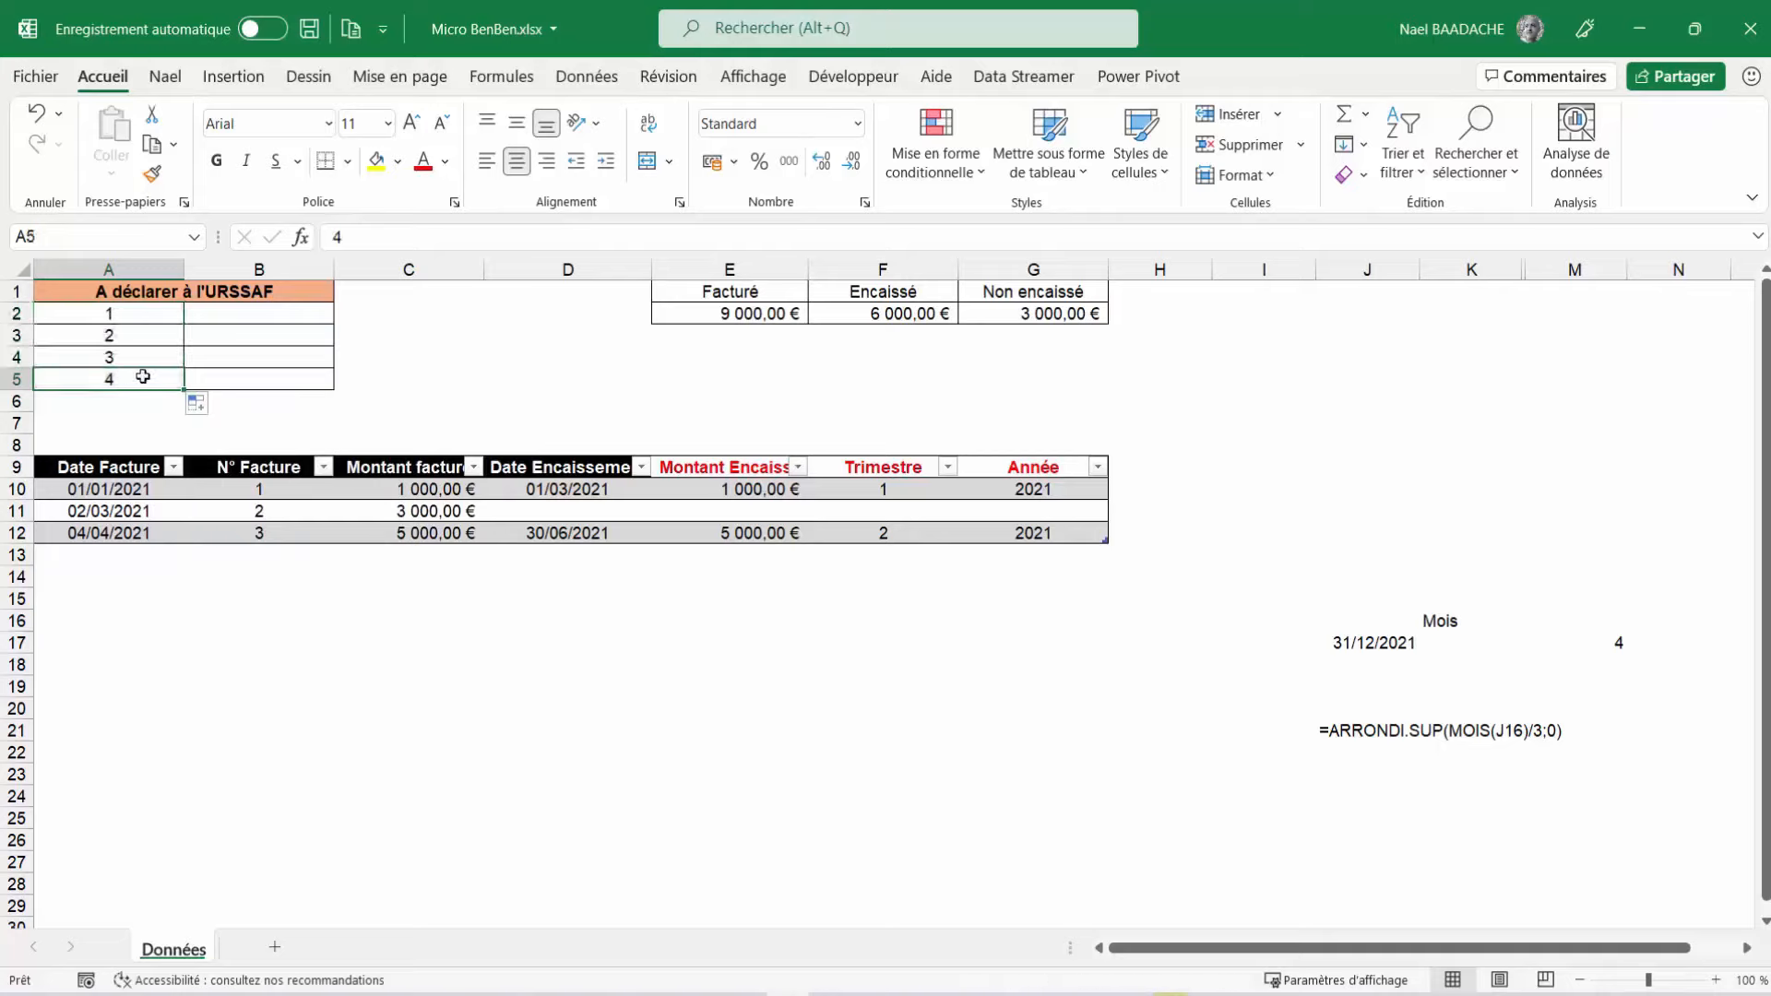
Apply the custom number format 0" Trimestre" to the Trimestre column cells F10:F12
left_click(863, 490)
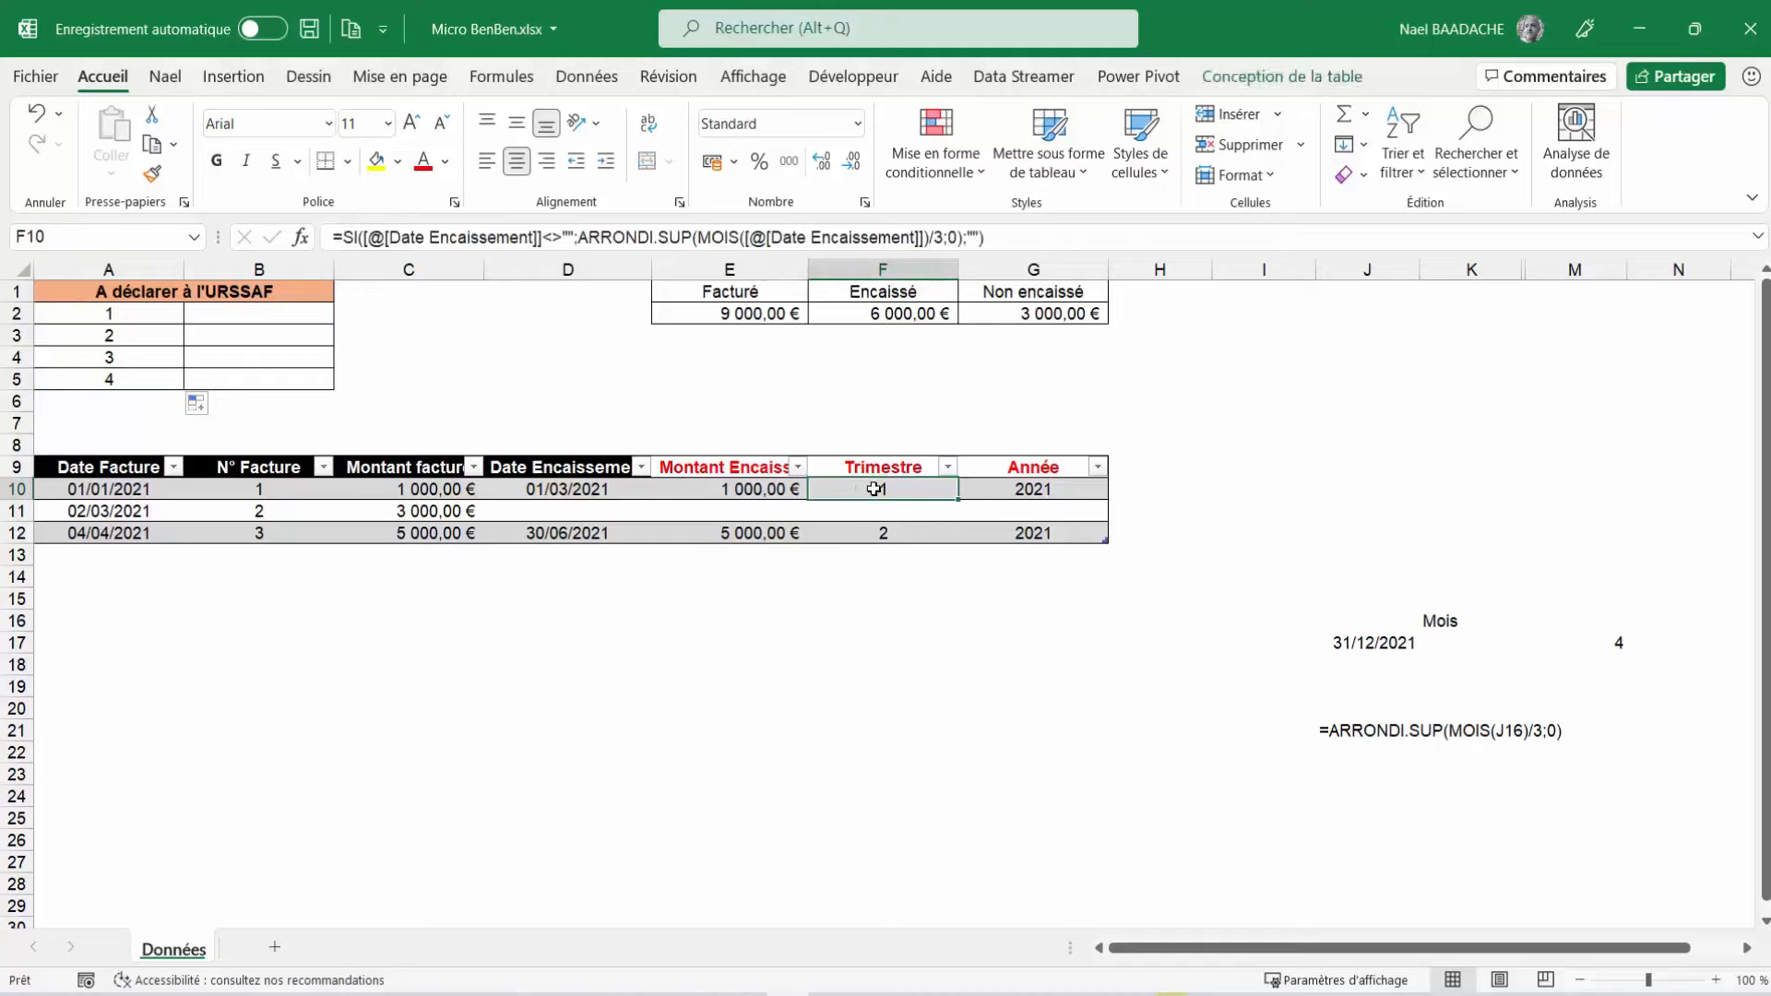
left_click_drag(874, 490, 872, 536)
right_click(874, 503)
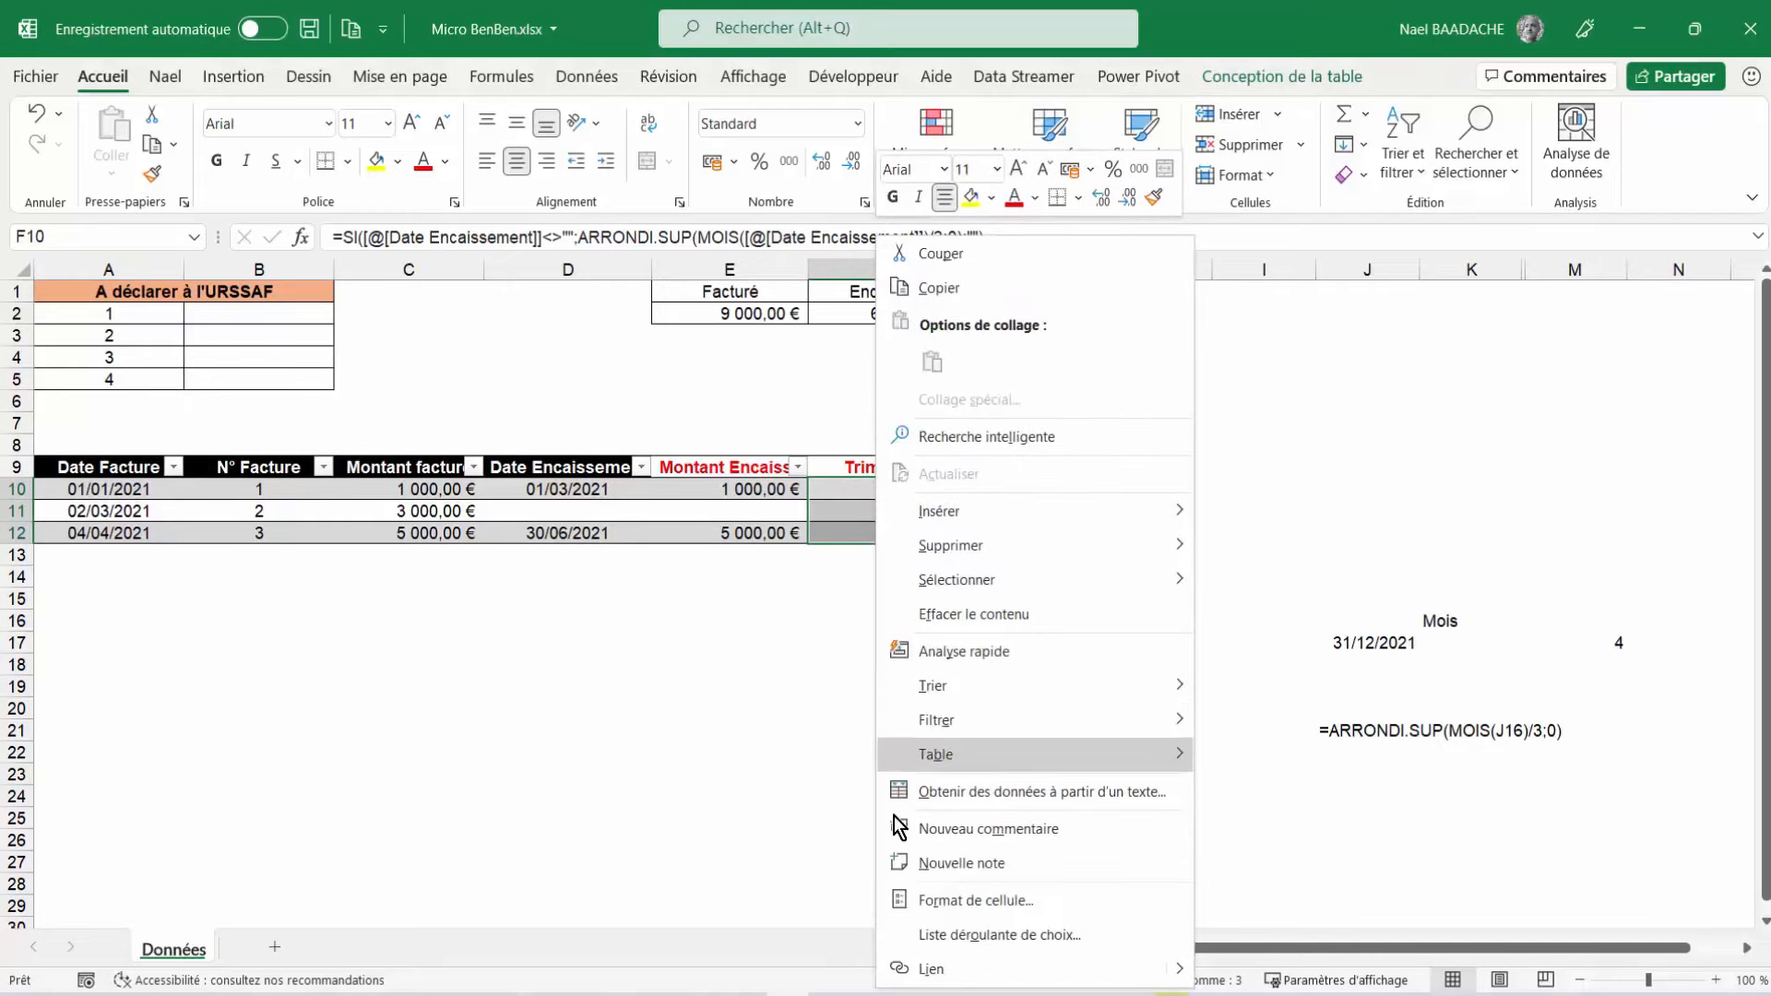
left_click(922, 910)
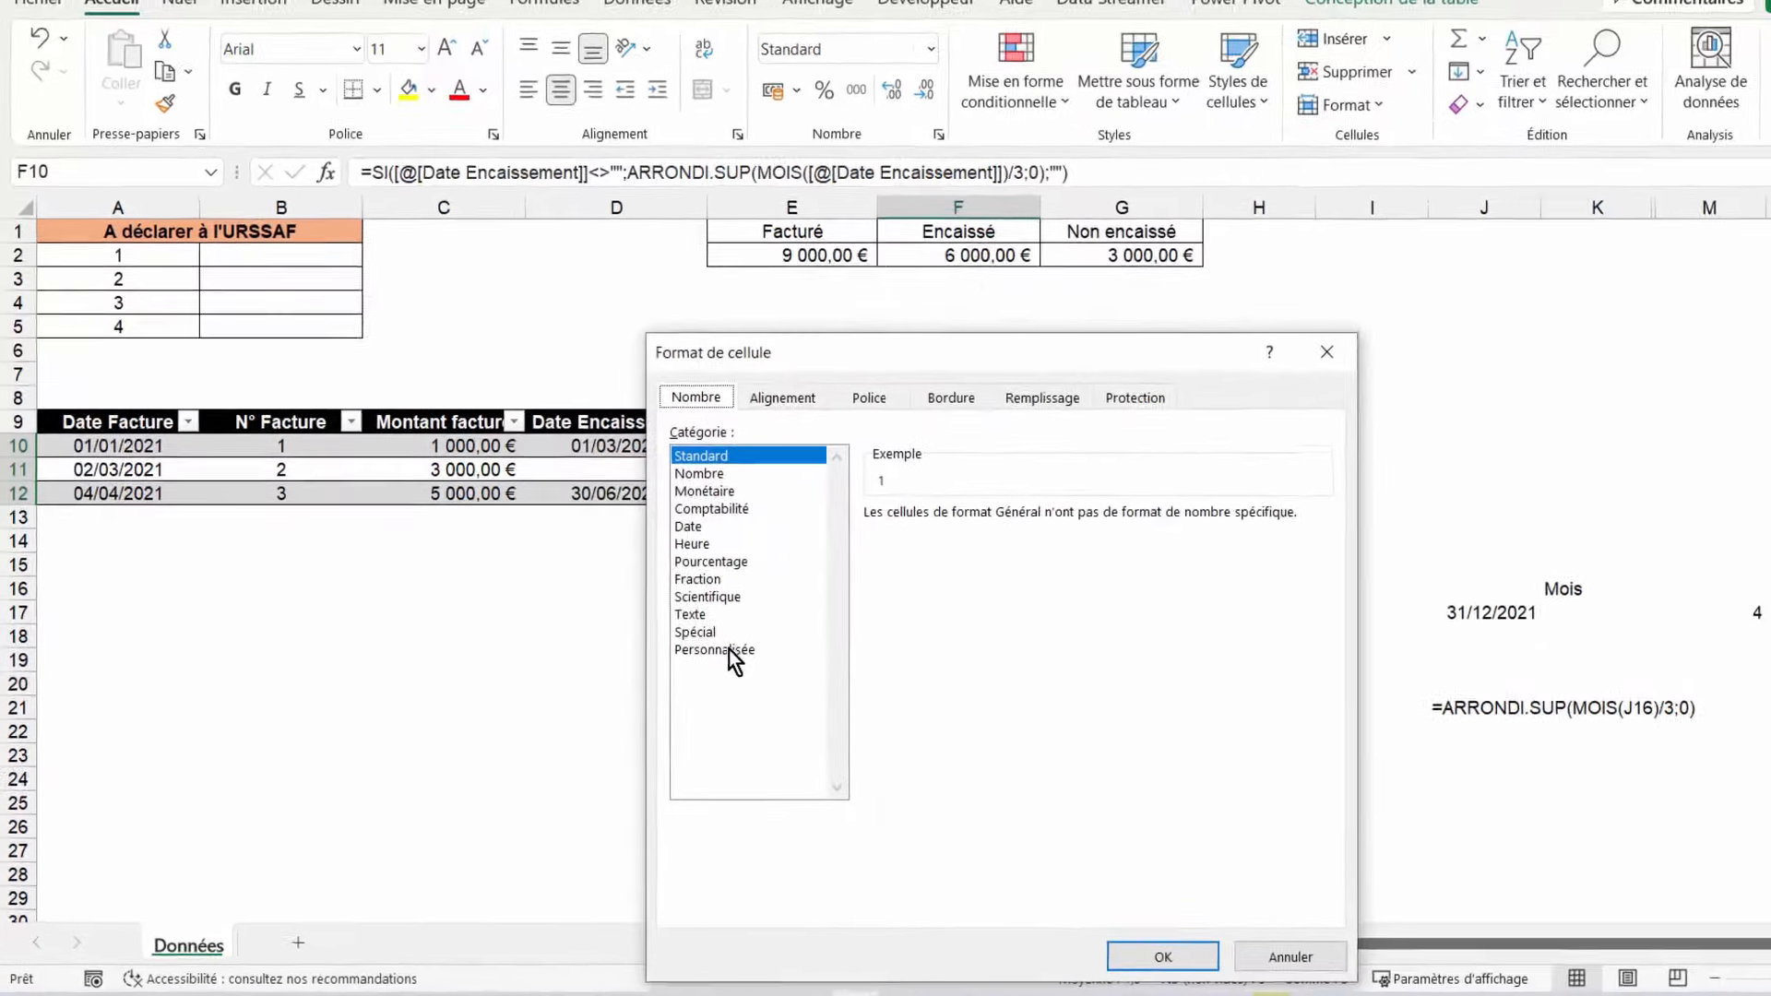
left_click(658, 677)
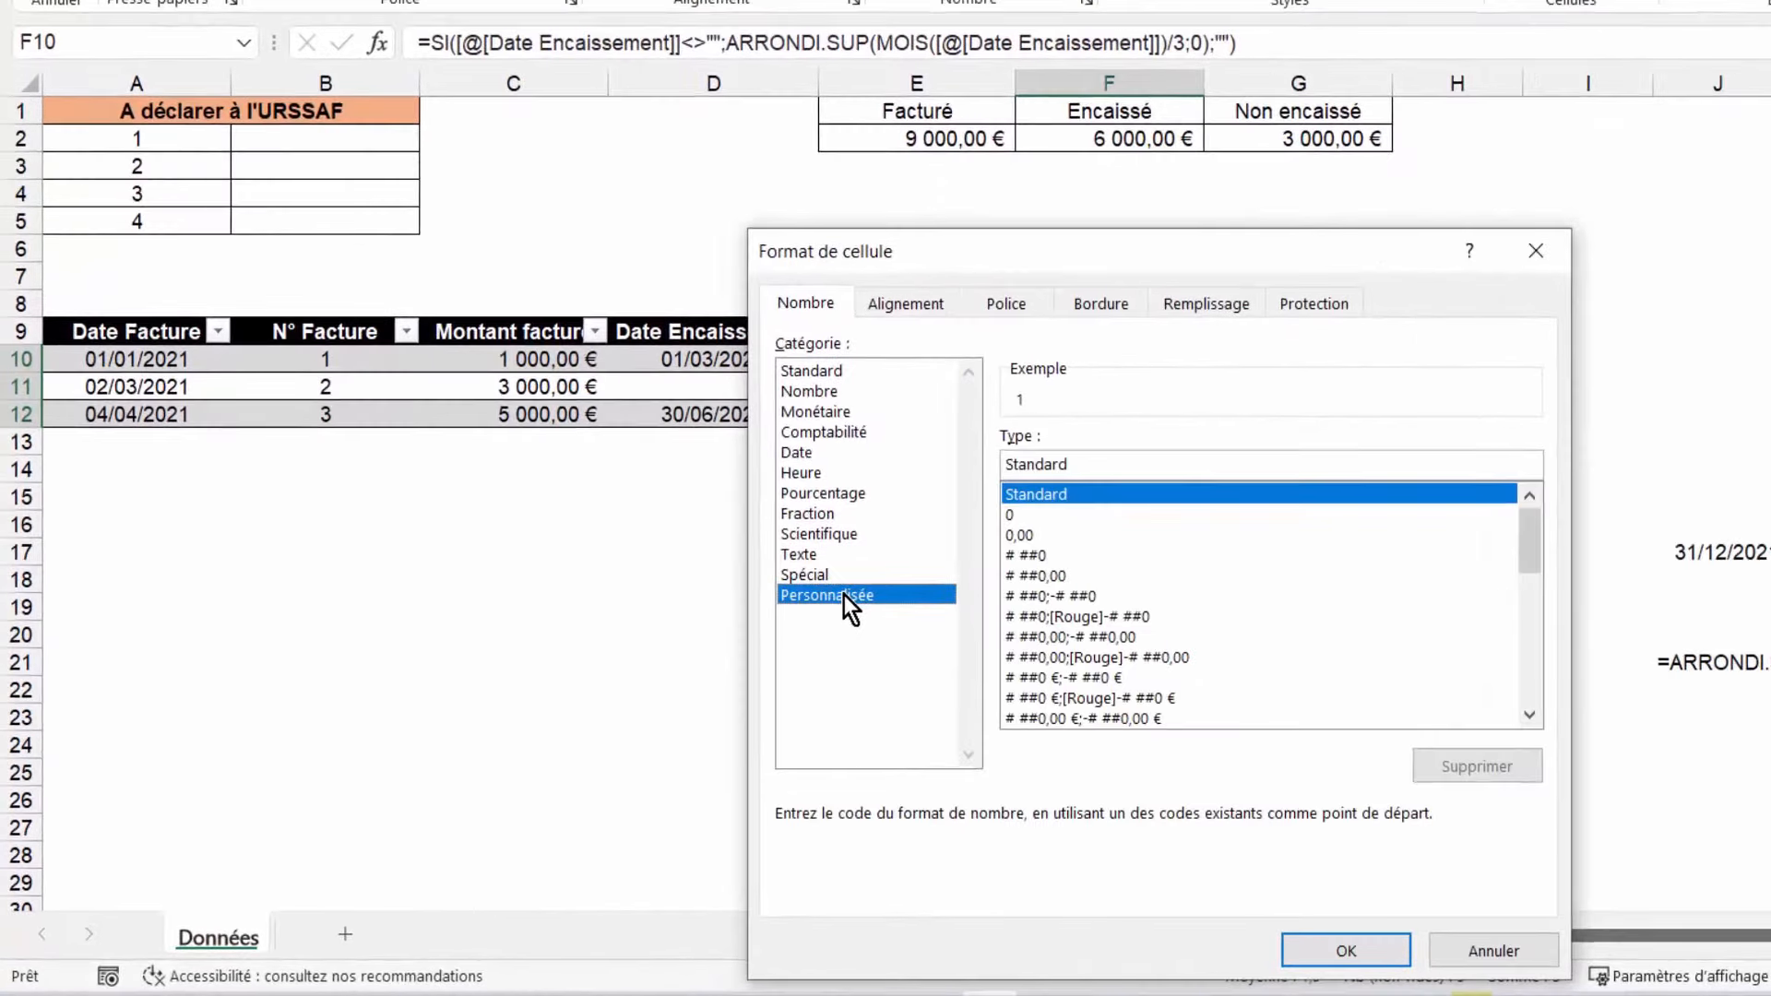
left_click(1022, 514)
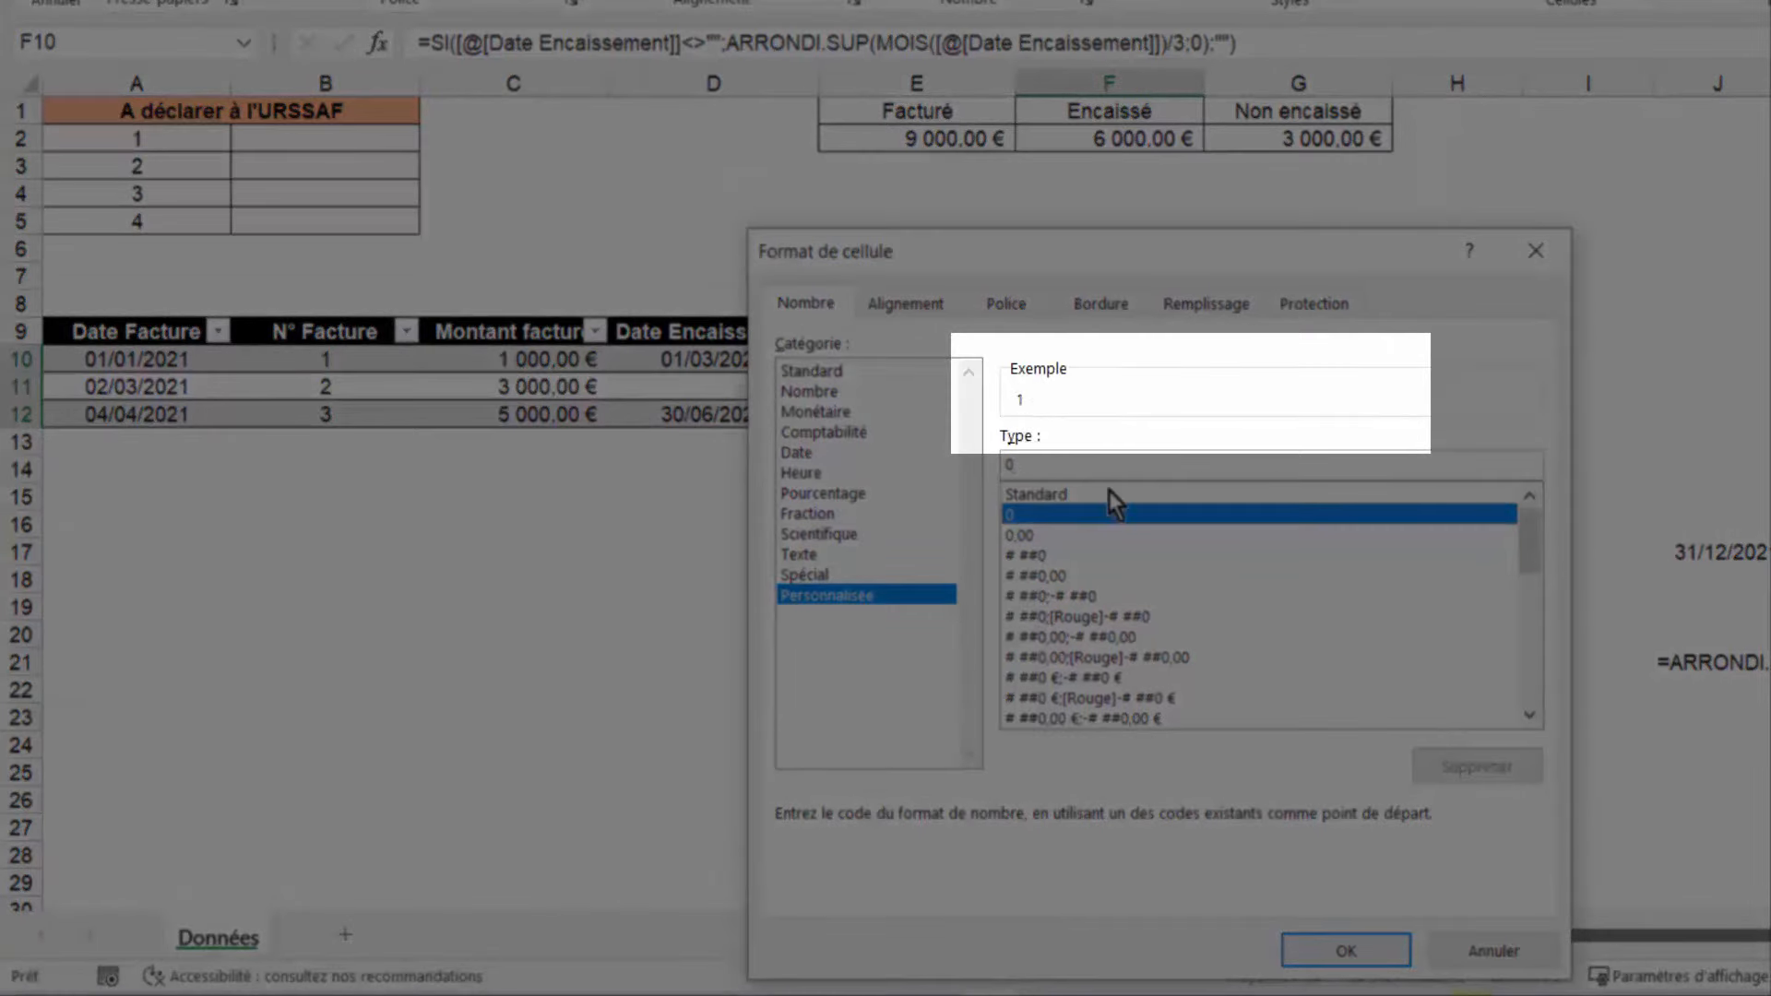
type("\"")
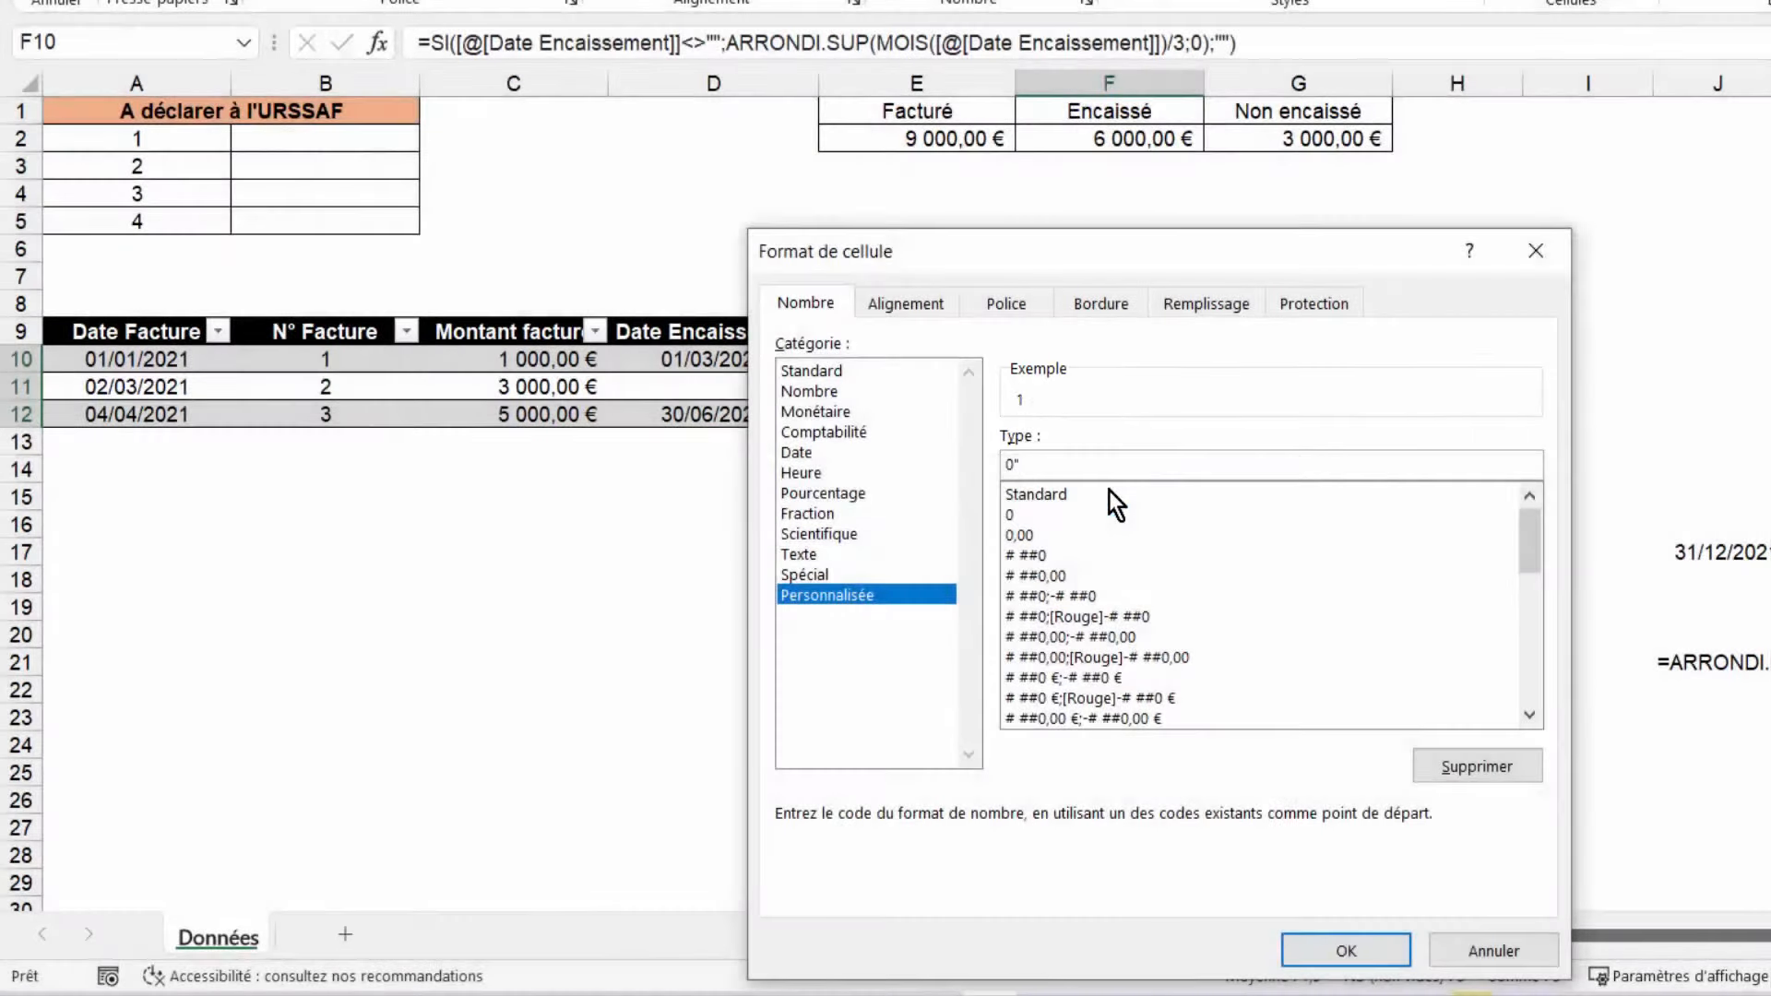
type(" Trimestre\"")
left_click(1344, 951)
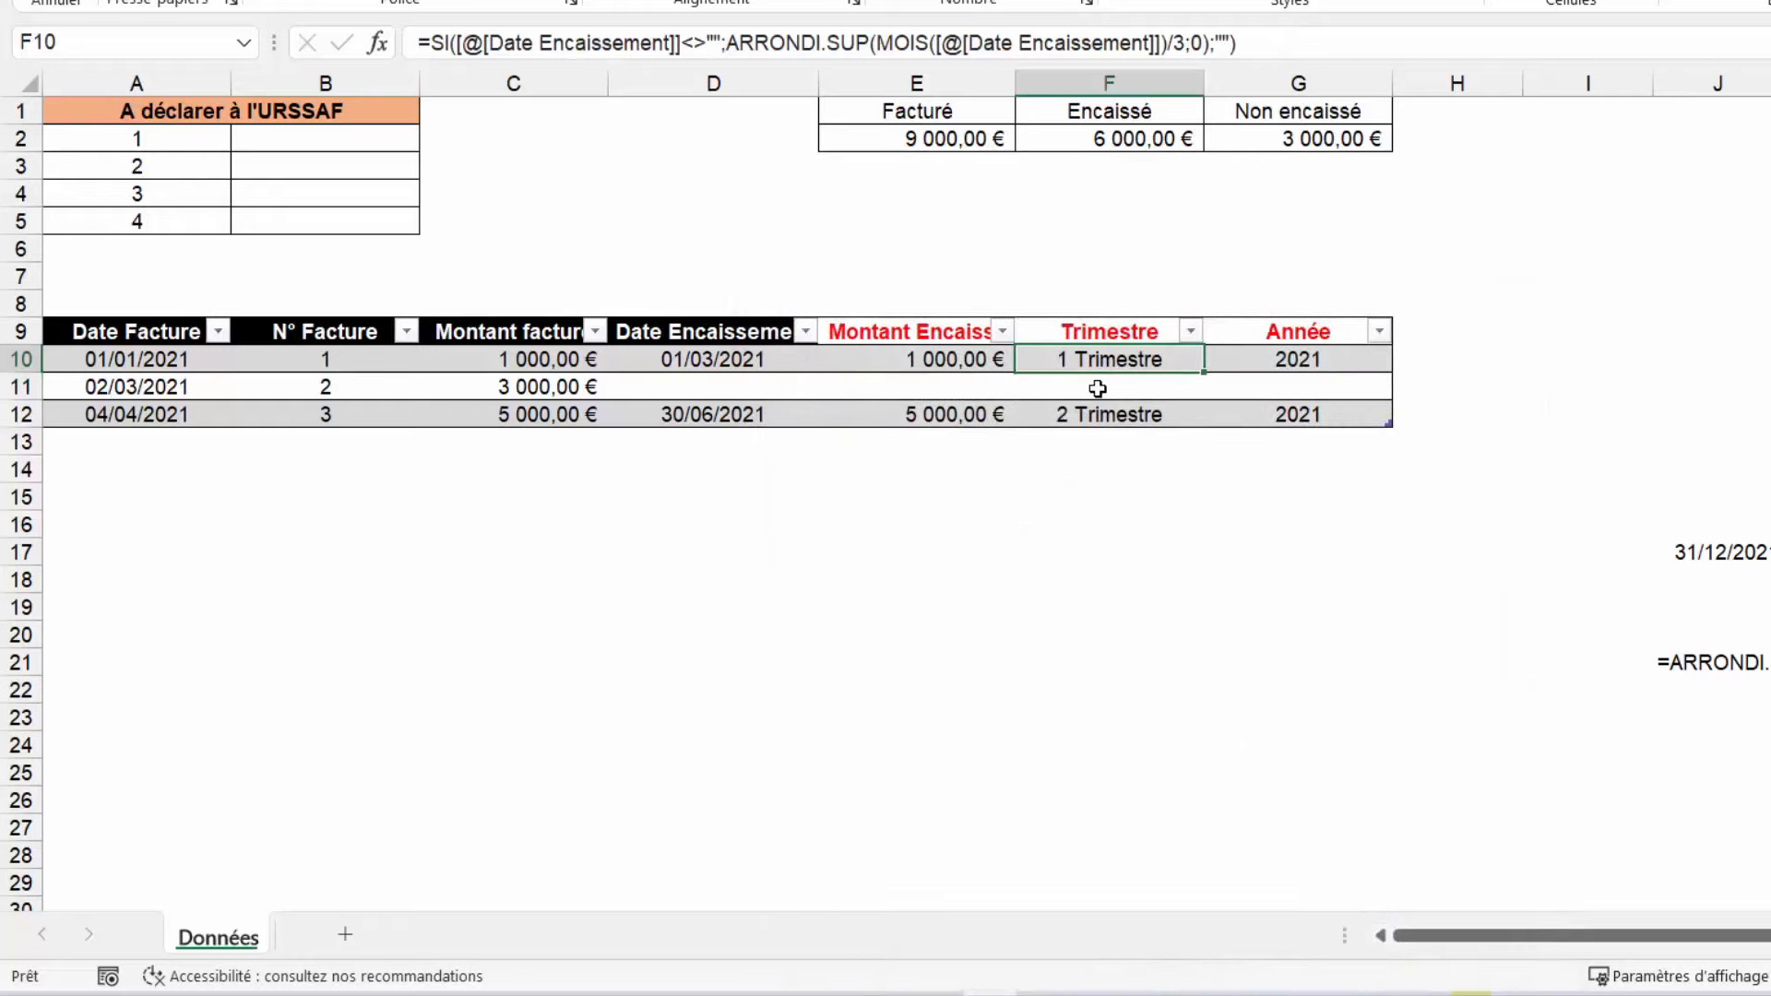
Apply the existing custom number format 0" Trimestre" to the quarter numbers in A2:A5
left_click_drag(175, 139, 176, 200)
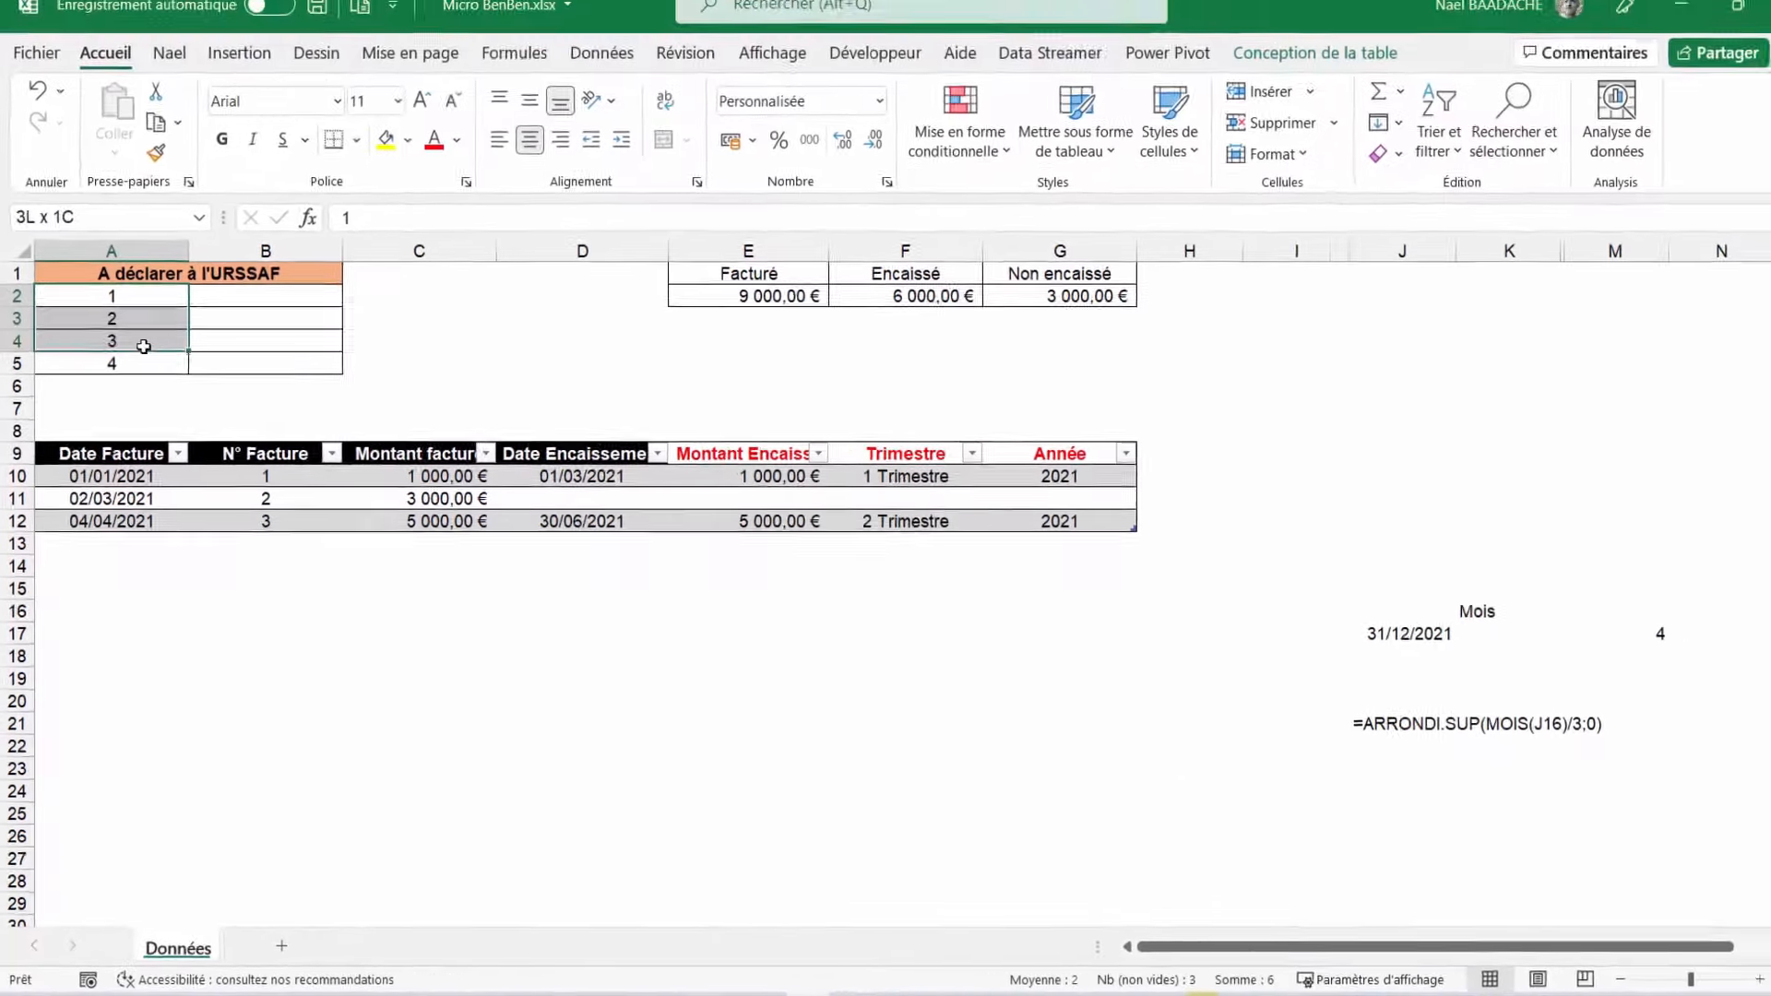
left_click_drag(144, 346, 140, 376)
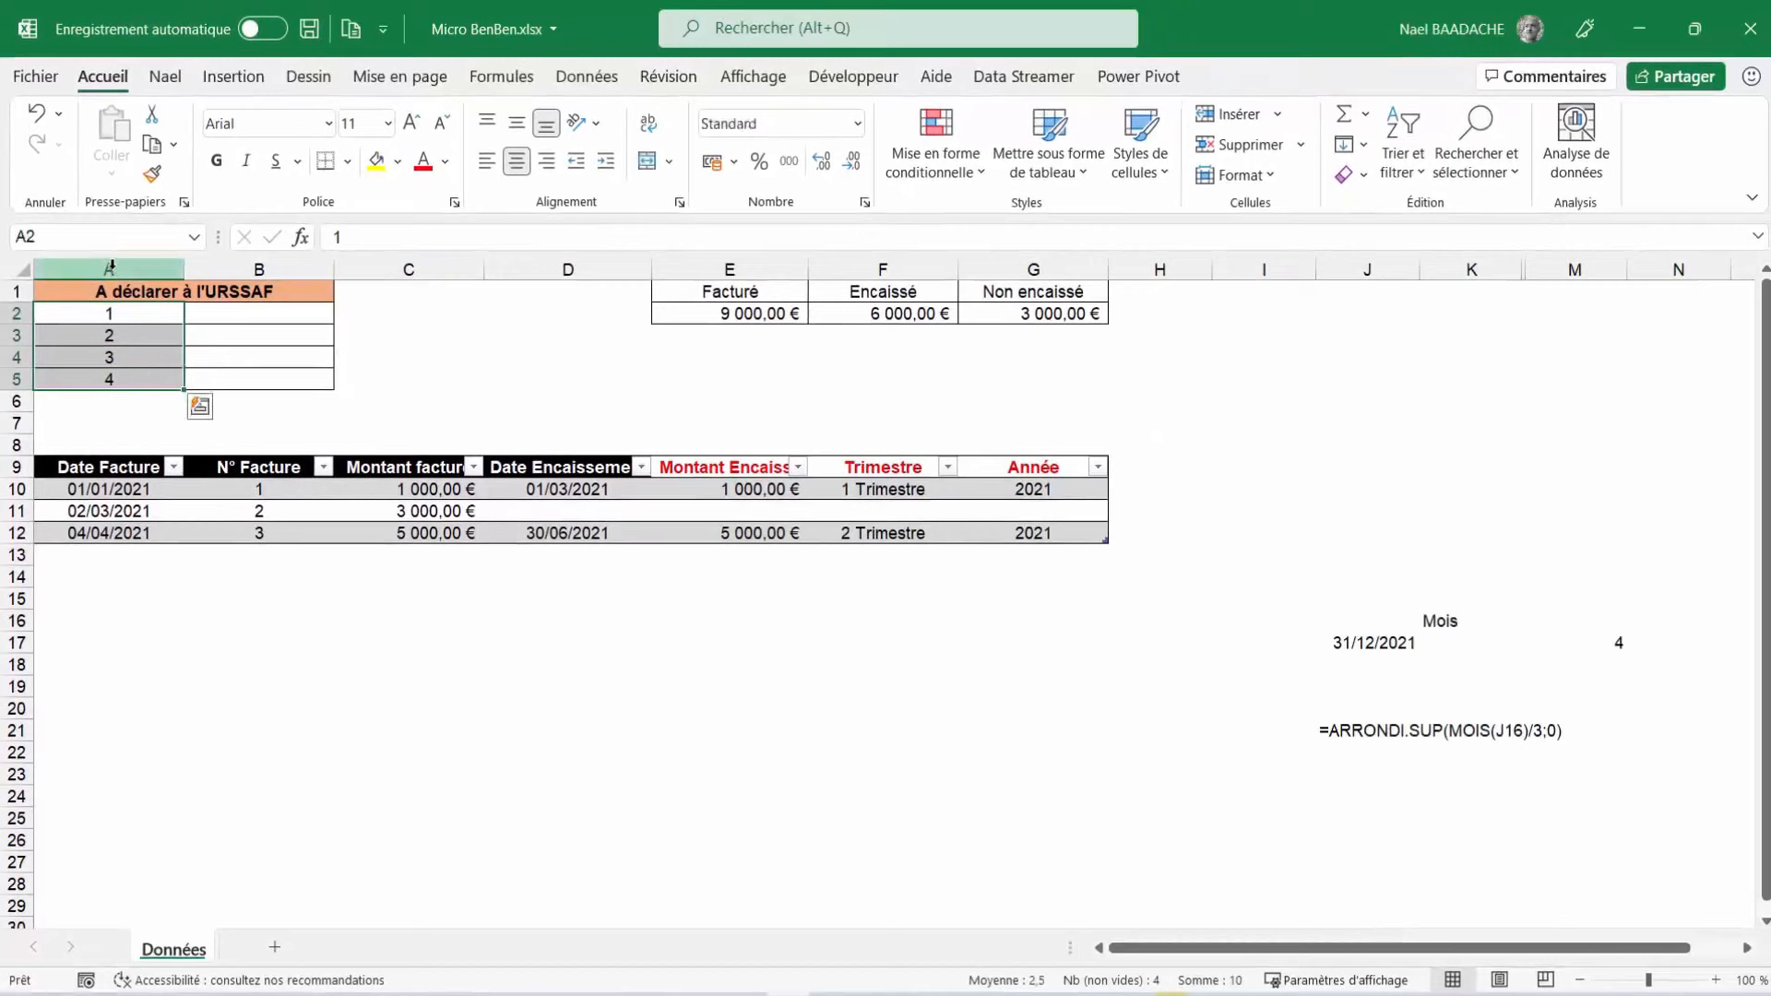
right_click(139, 313)
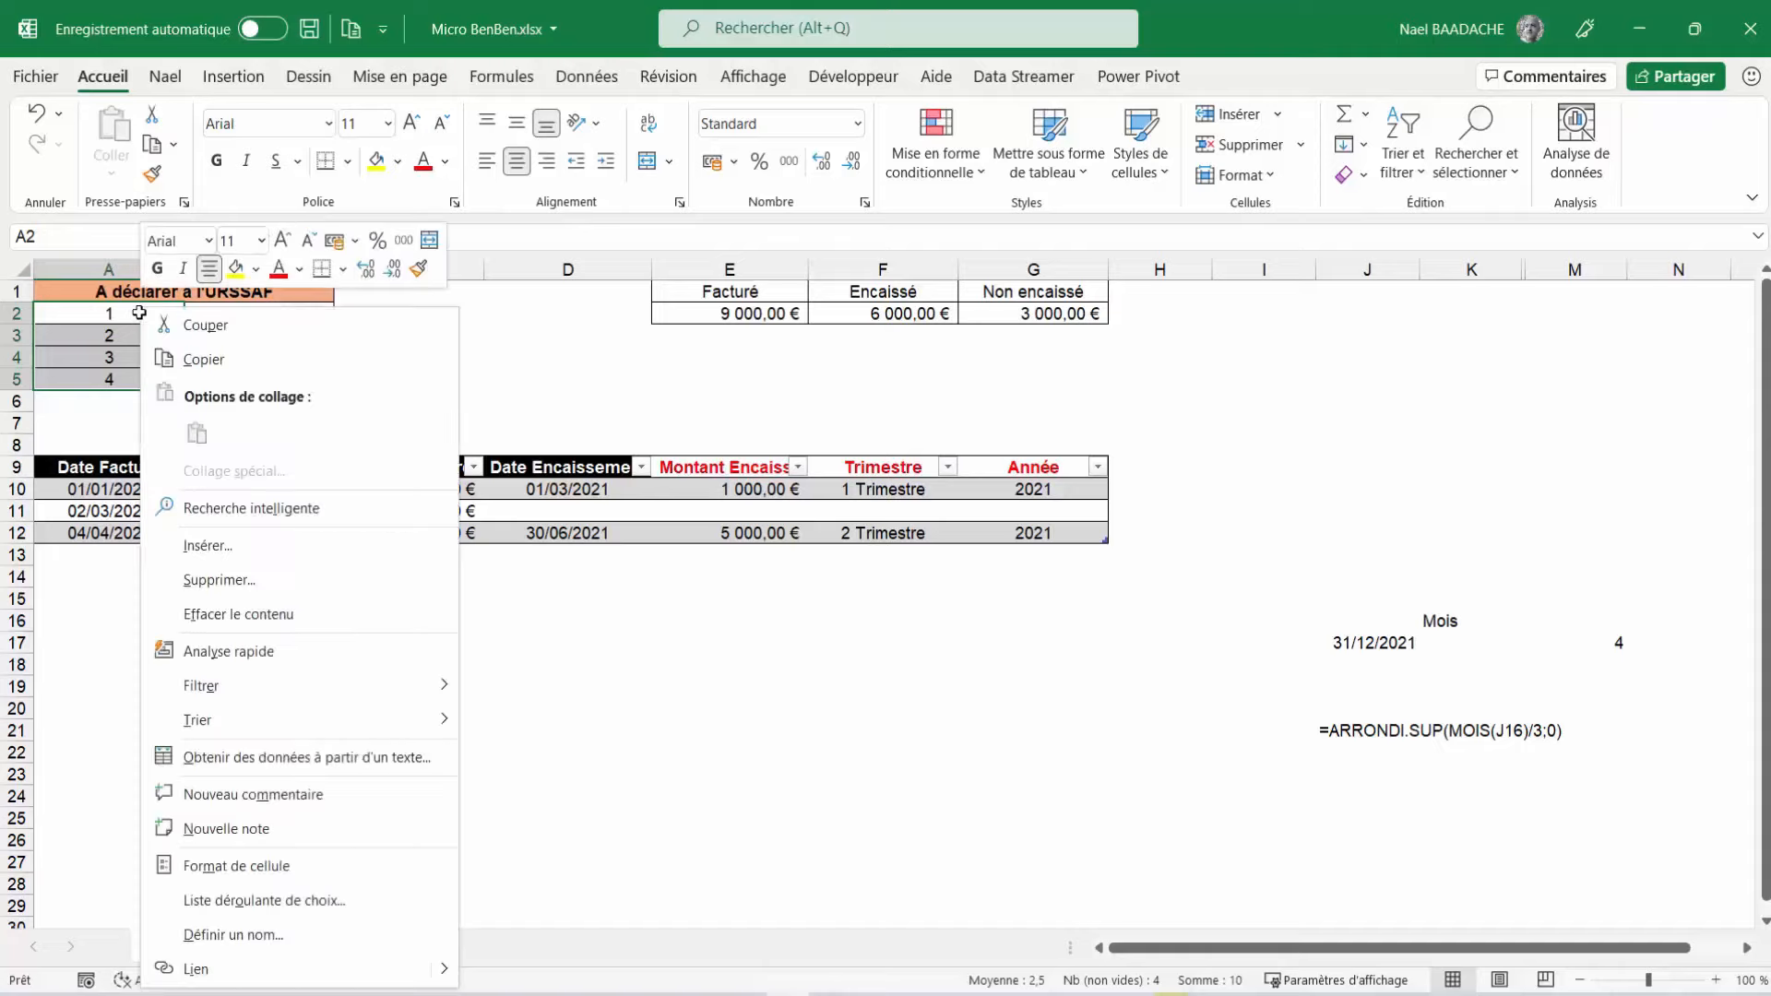
left_click(196, 863)
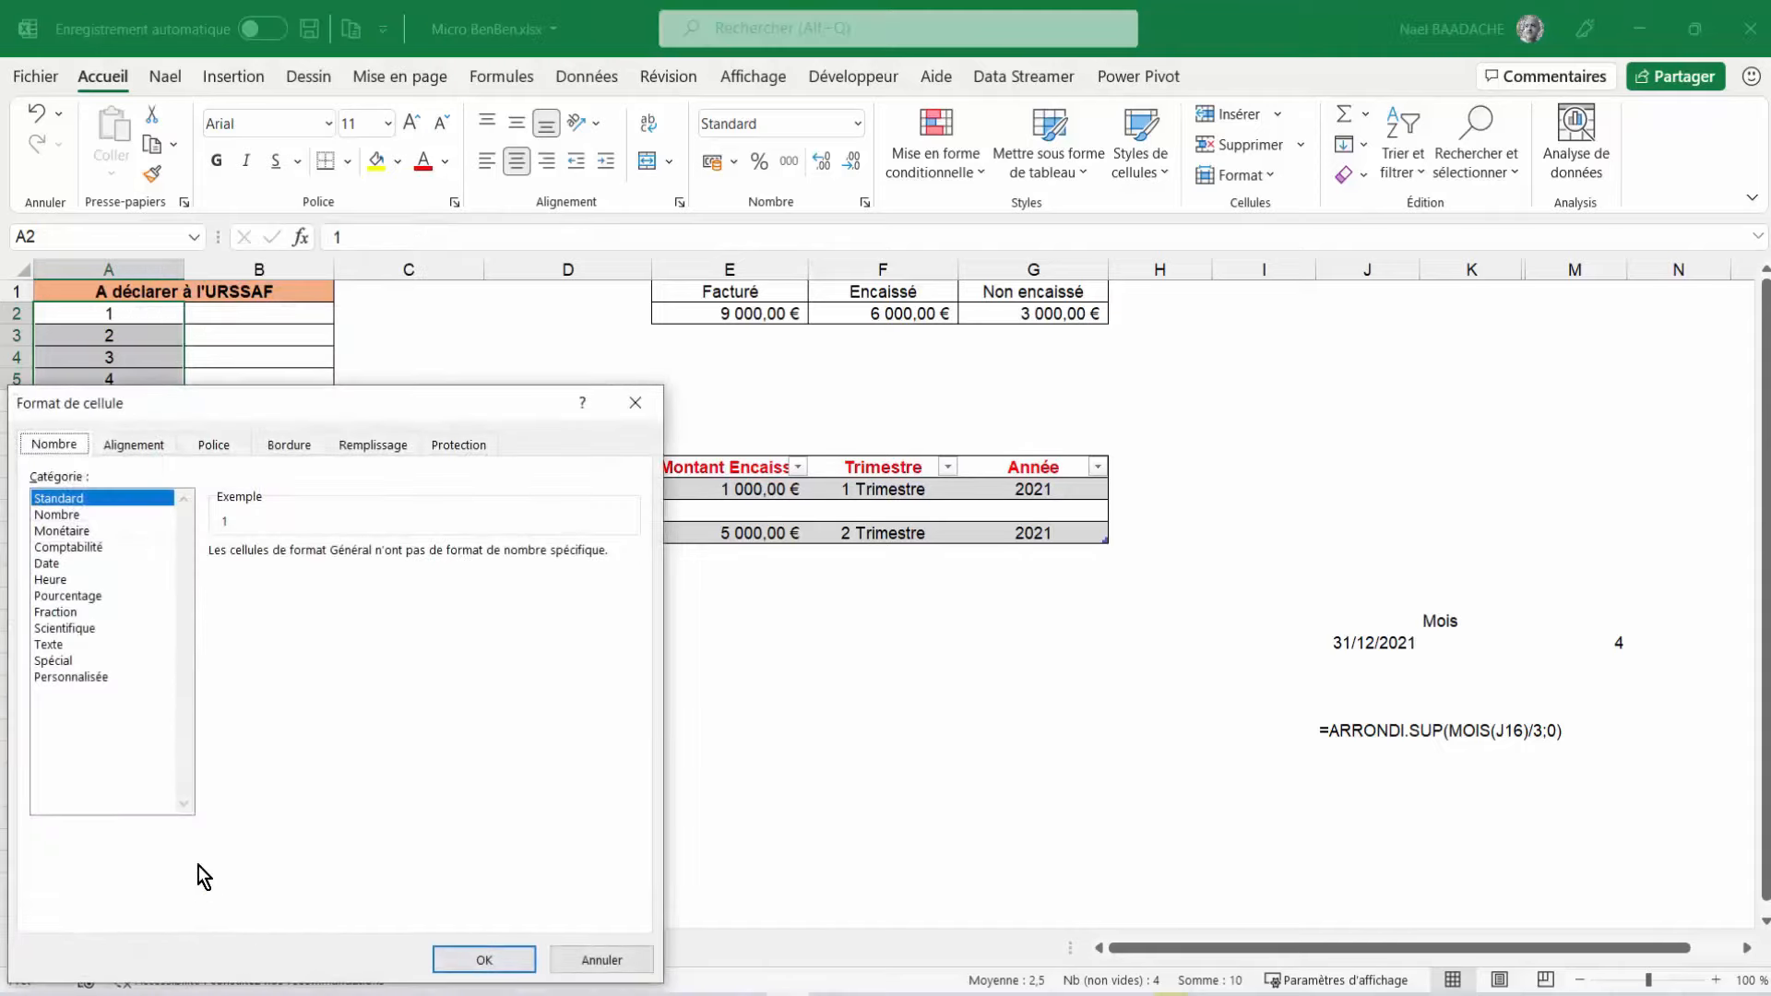
left_click(48, 680)
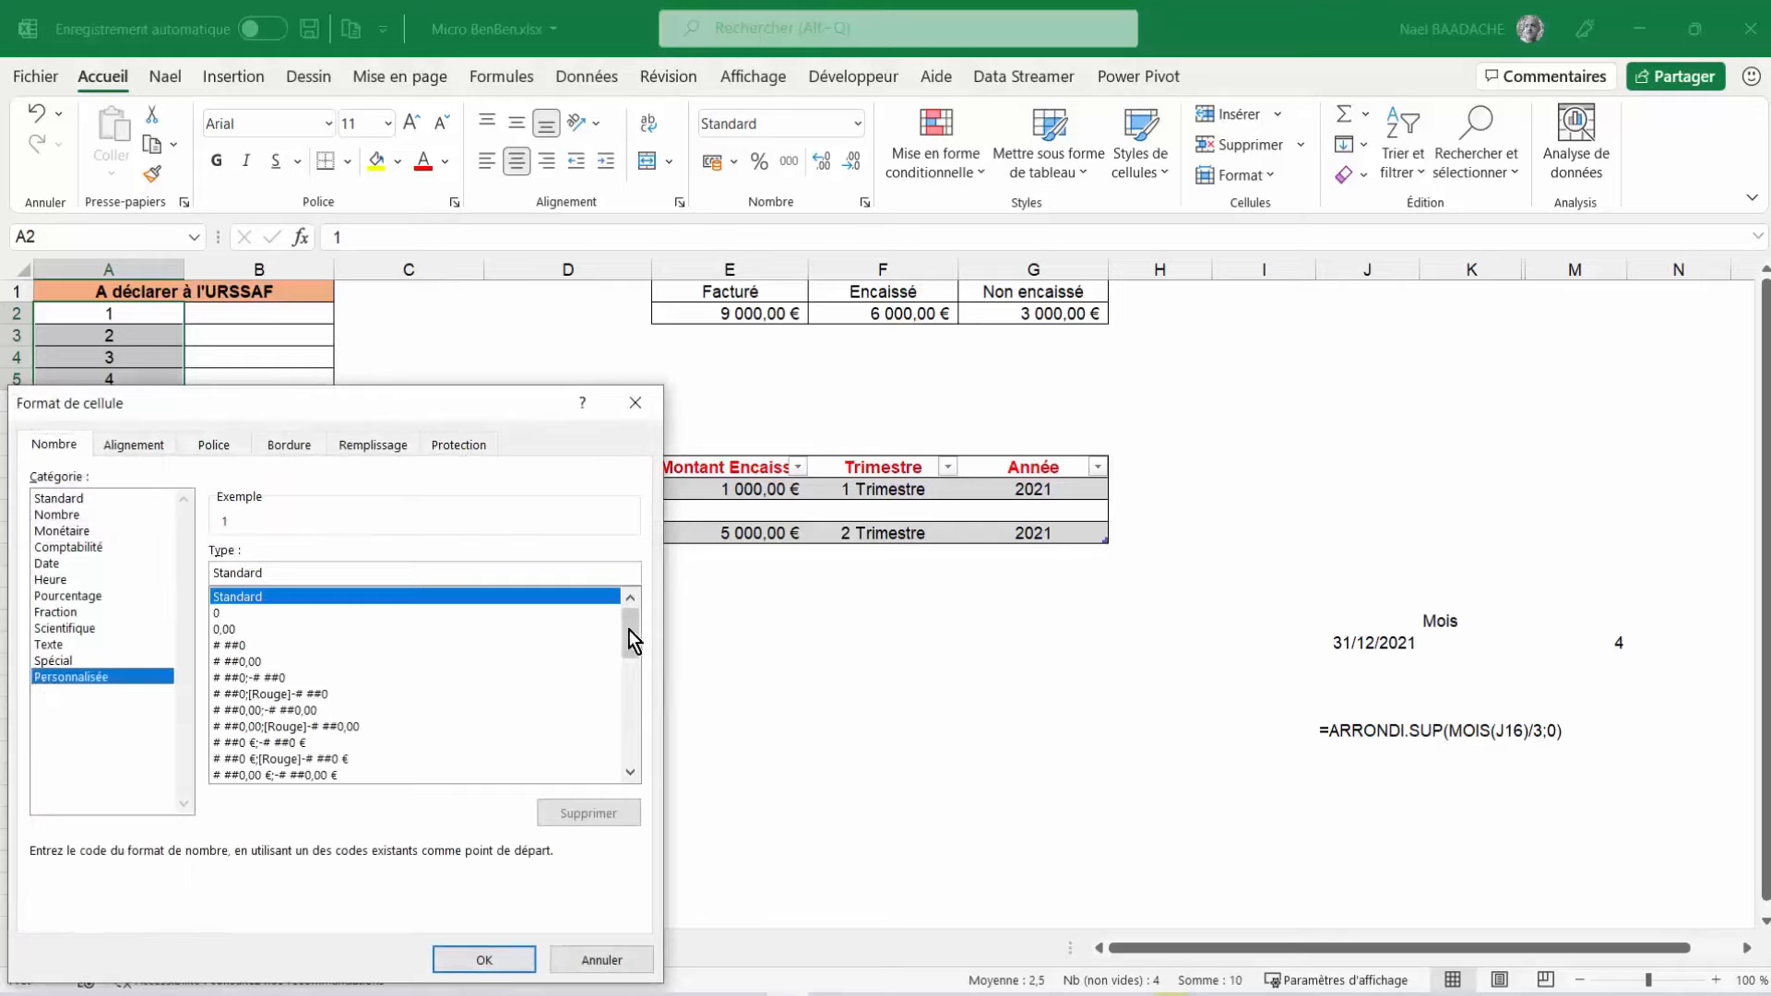
left_click_drag(631, 637, 625, 778)
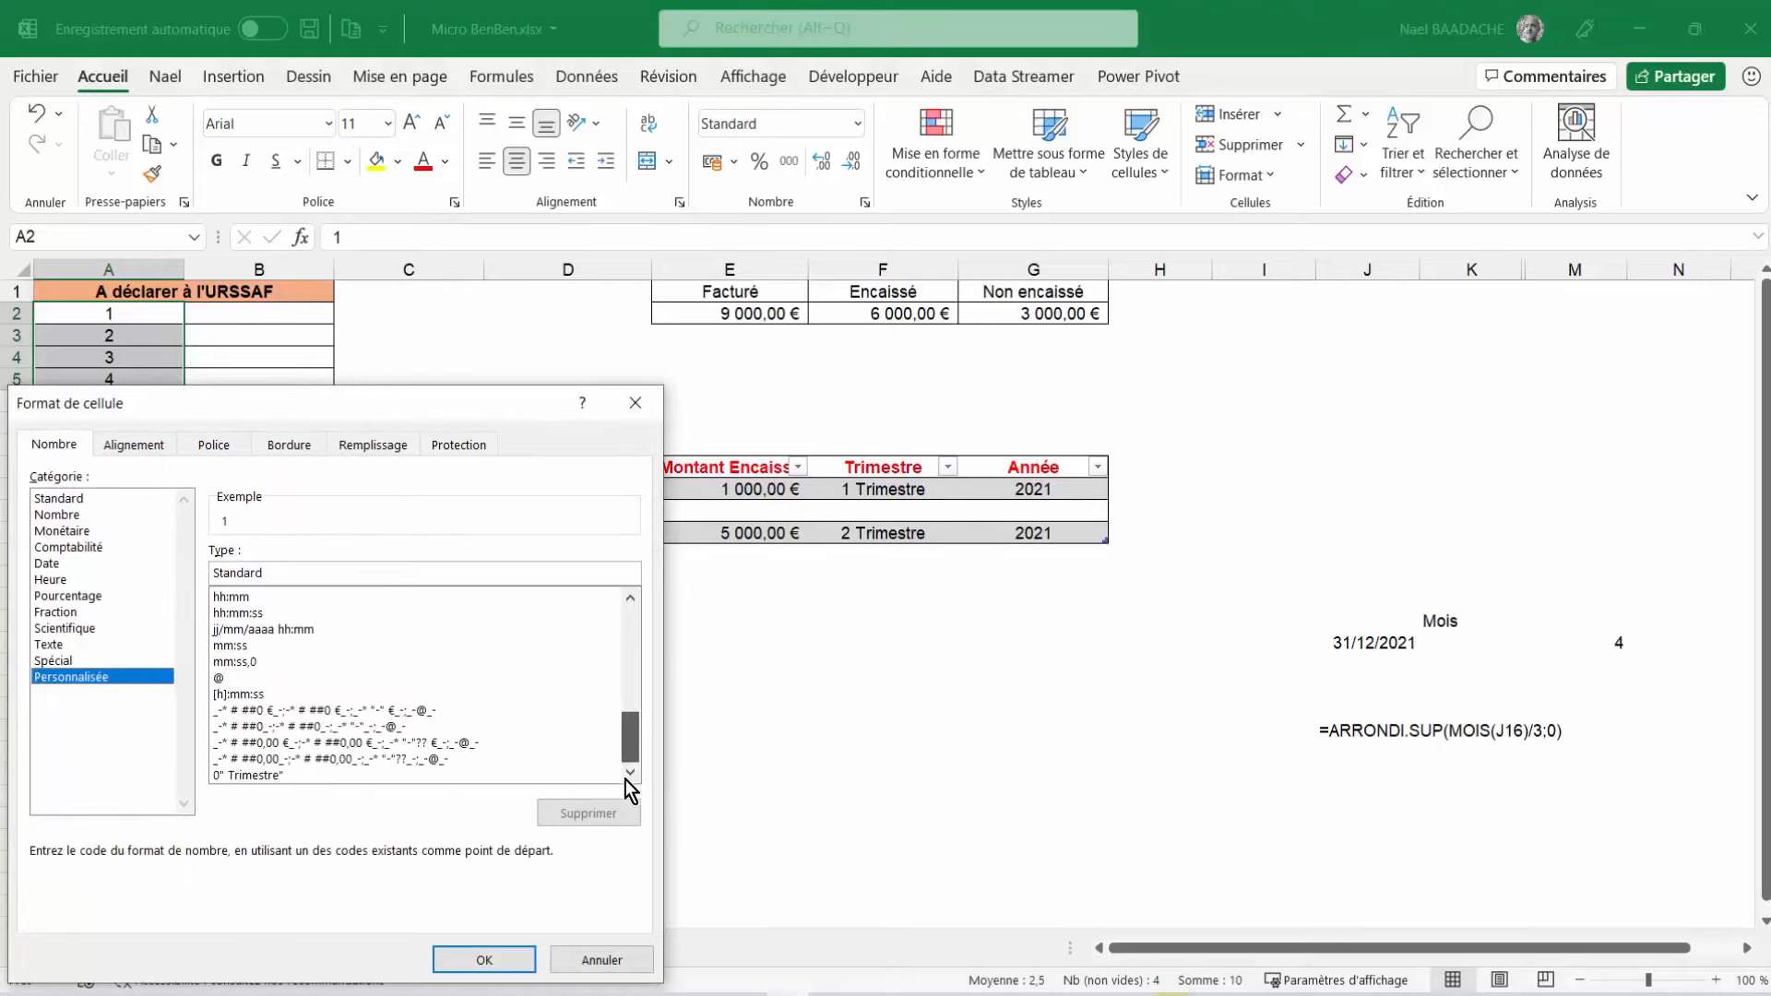
left_click(241, 774)
left_click(507, 962)
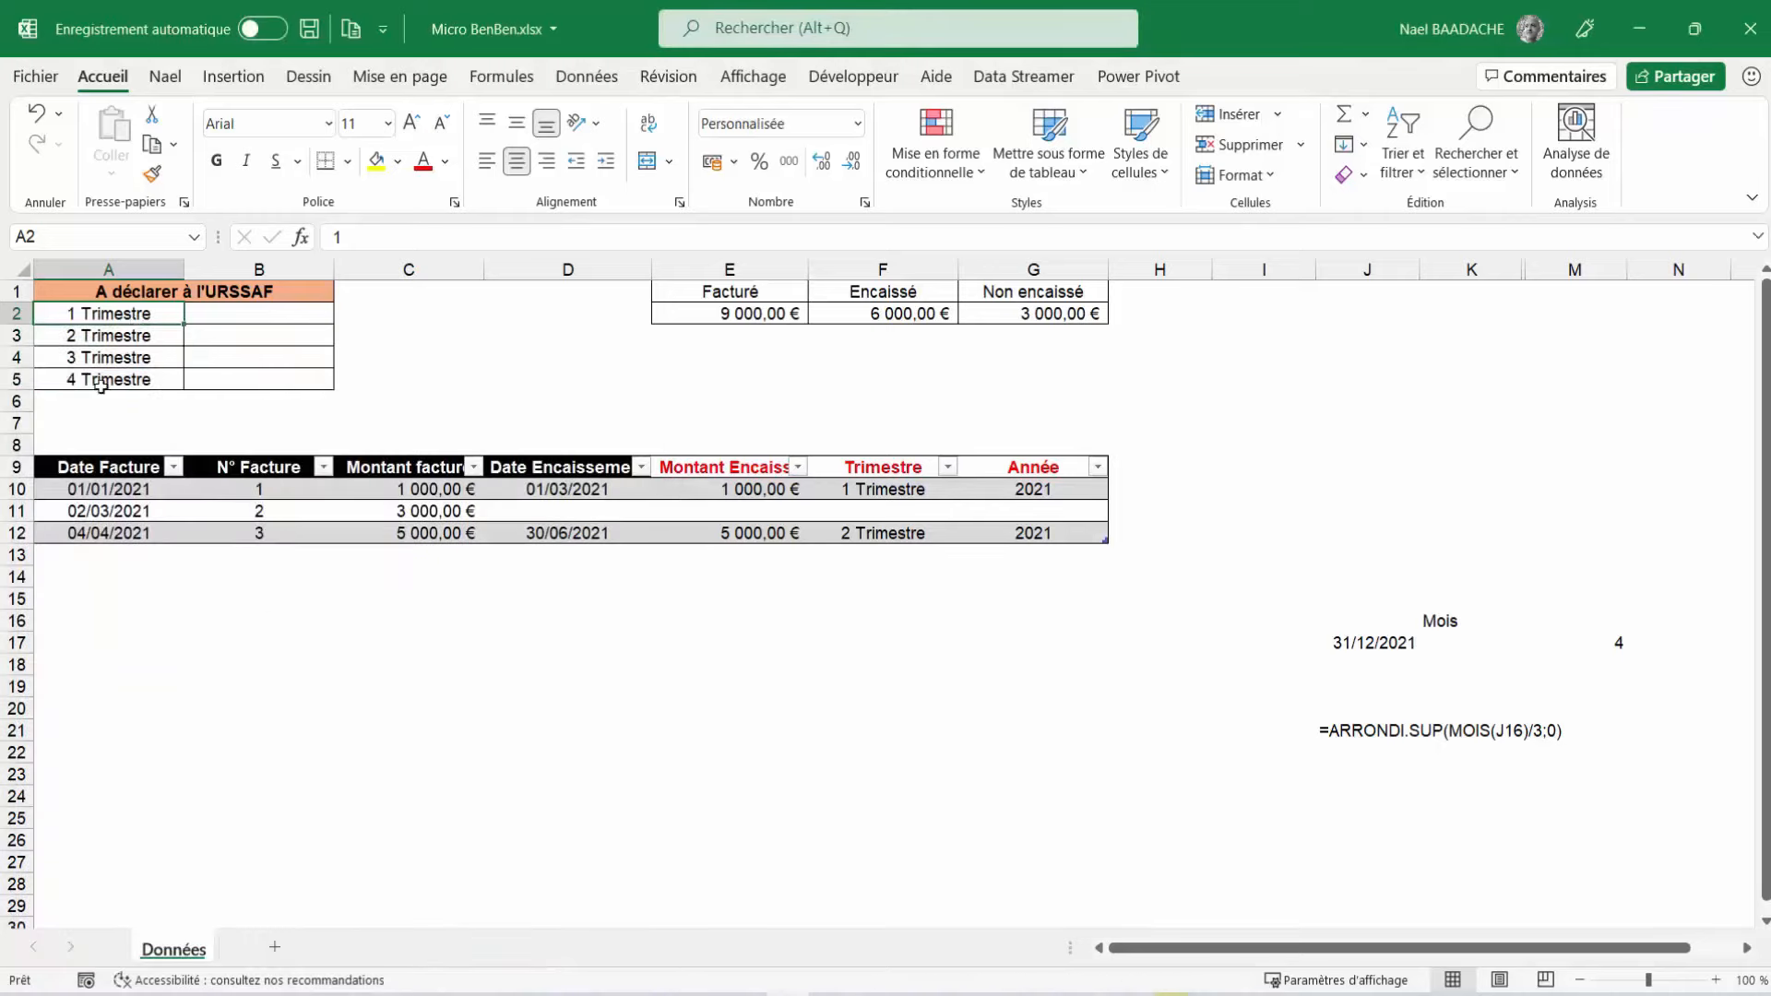
Examine the URSSAF amount cells B2:B5 against the Montant Encaissé, Trimestre and Année columns of the invoice table
left_click(257, 316)
left_click_drag(256, 324, 256, 375)
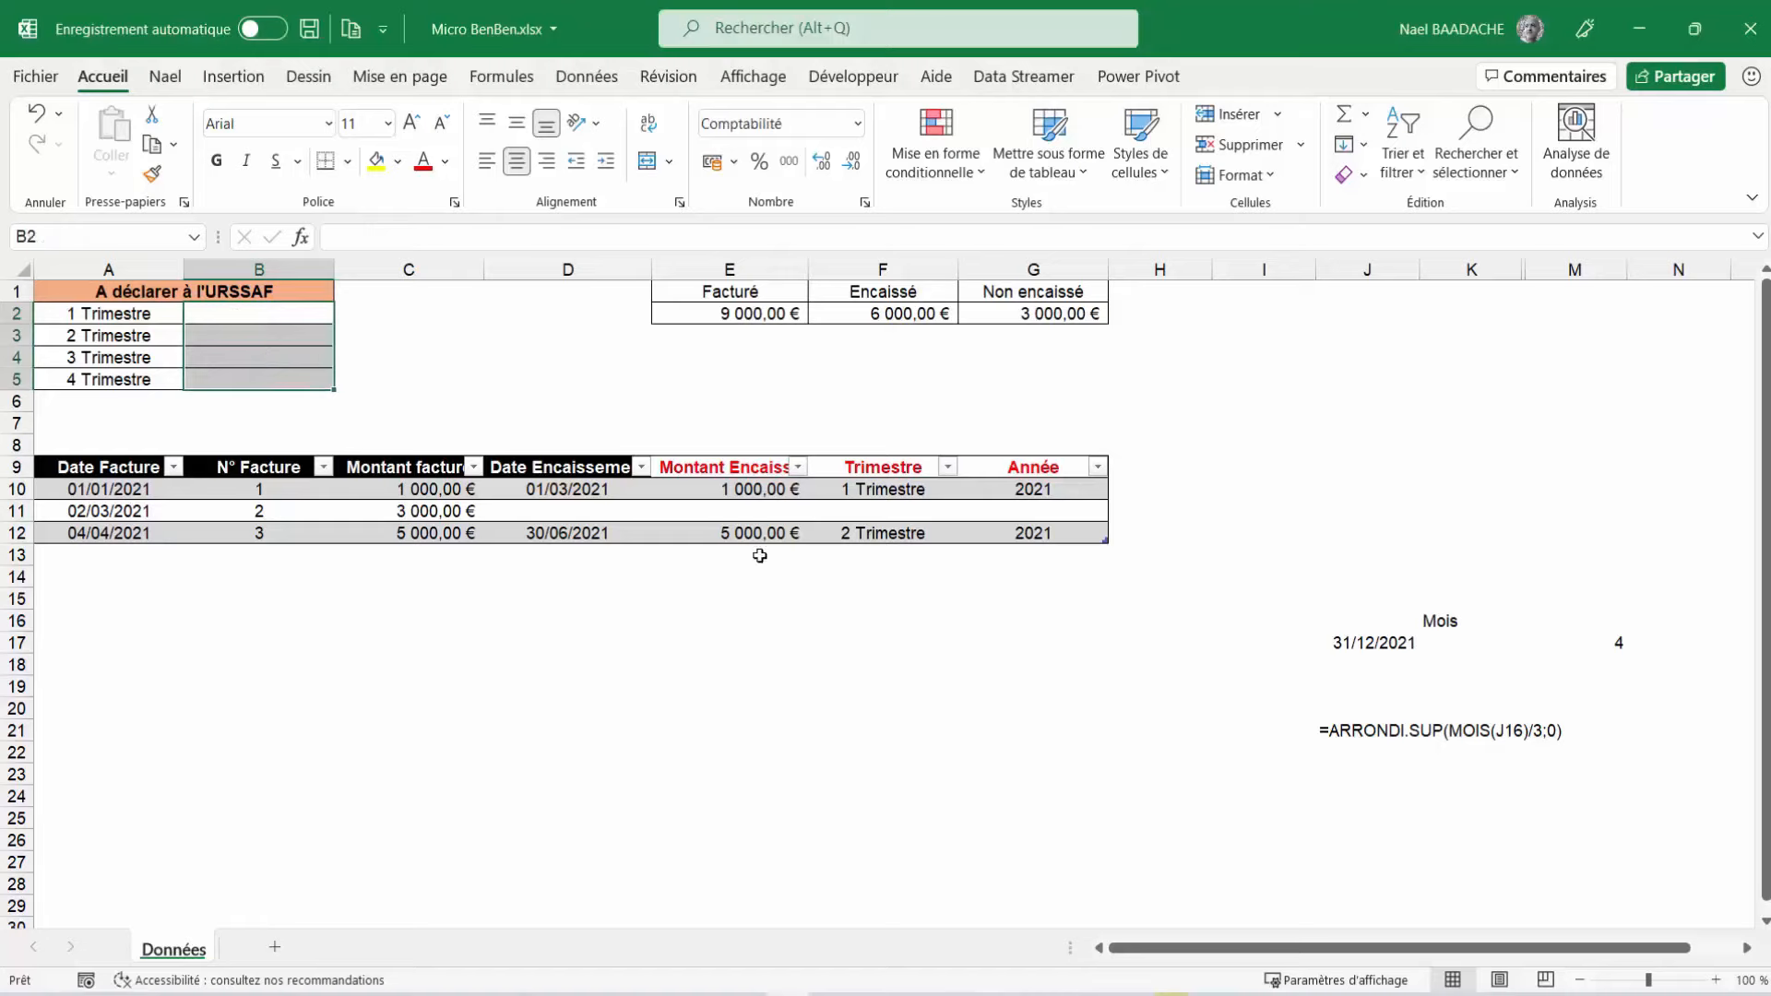
left_click_drag(747, 486, 743, 536)
left_click(891, 484)
left_click(893, 512)
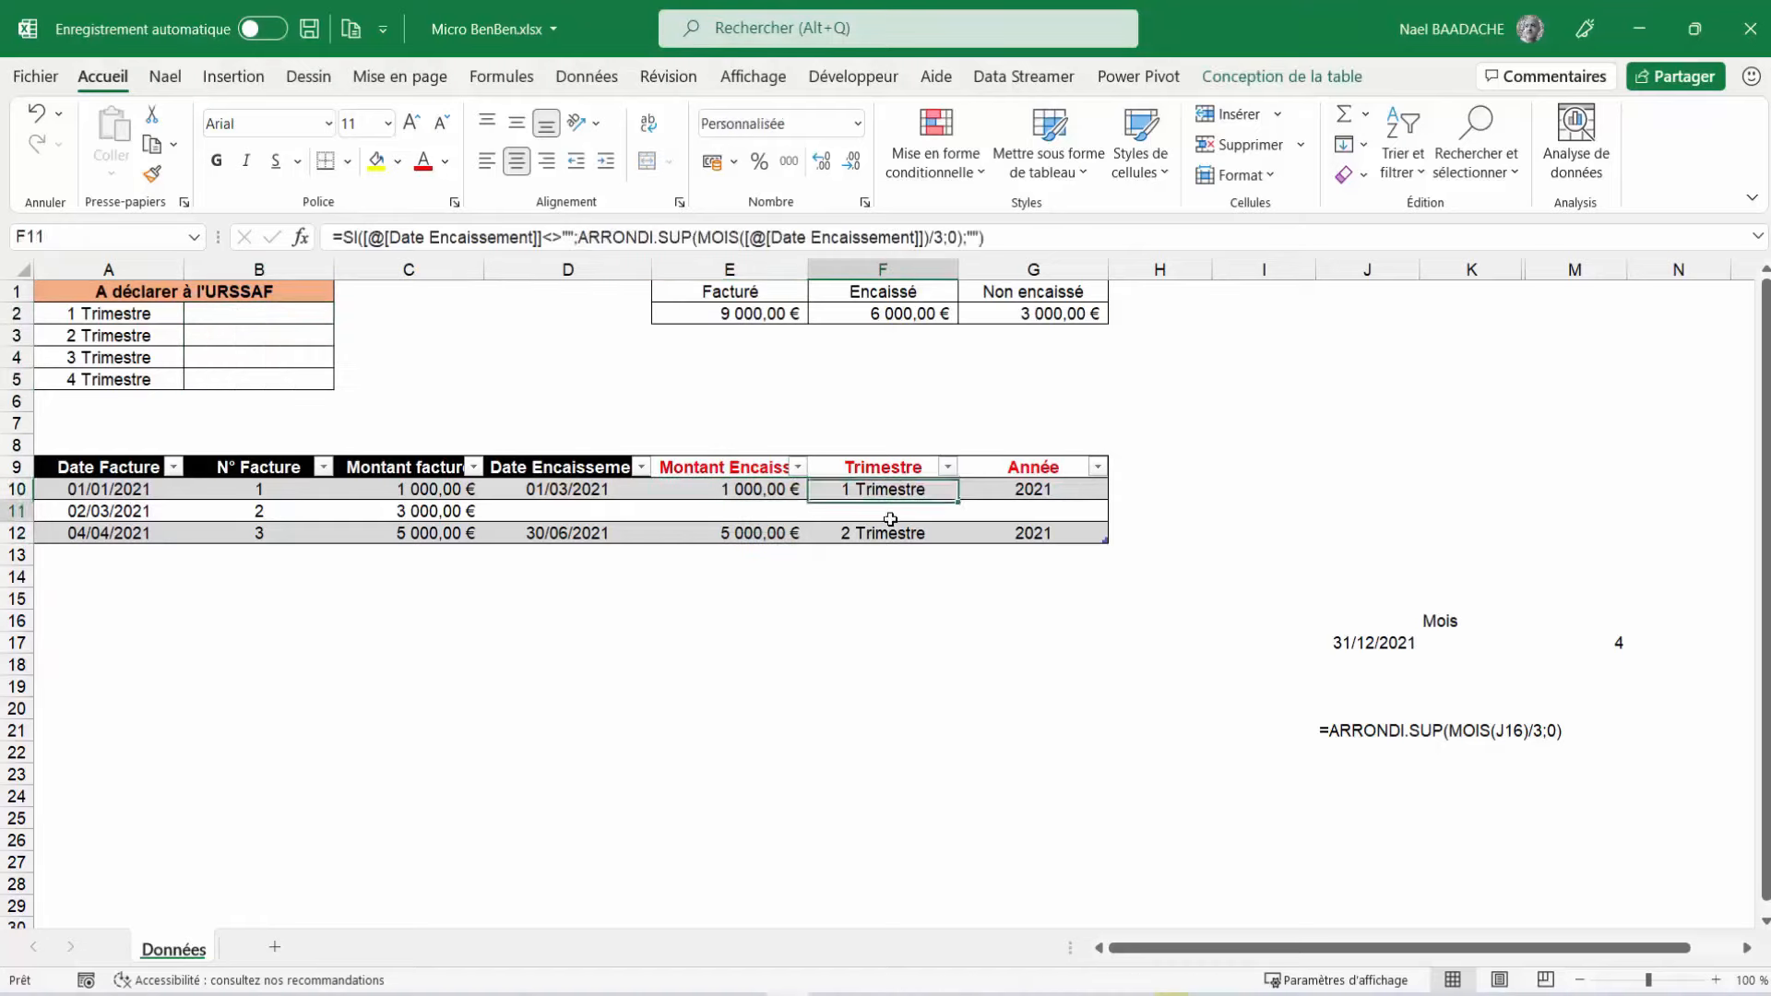
left_click(1059, 488)
left_click_drag(1058, 488, 1060, 533)
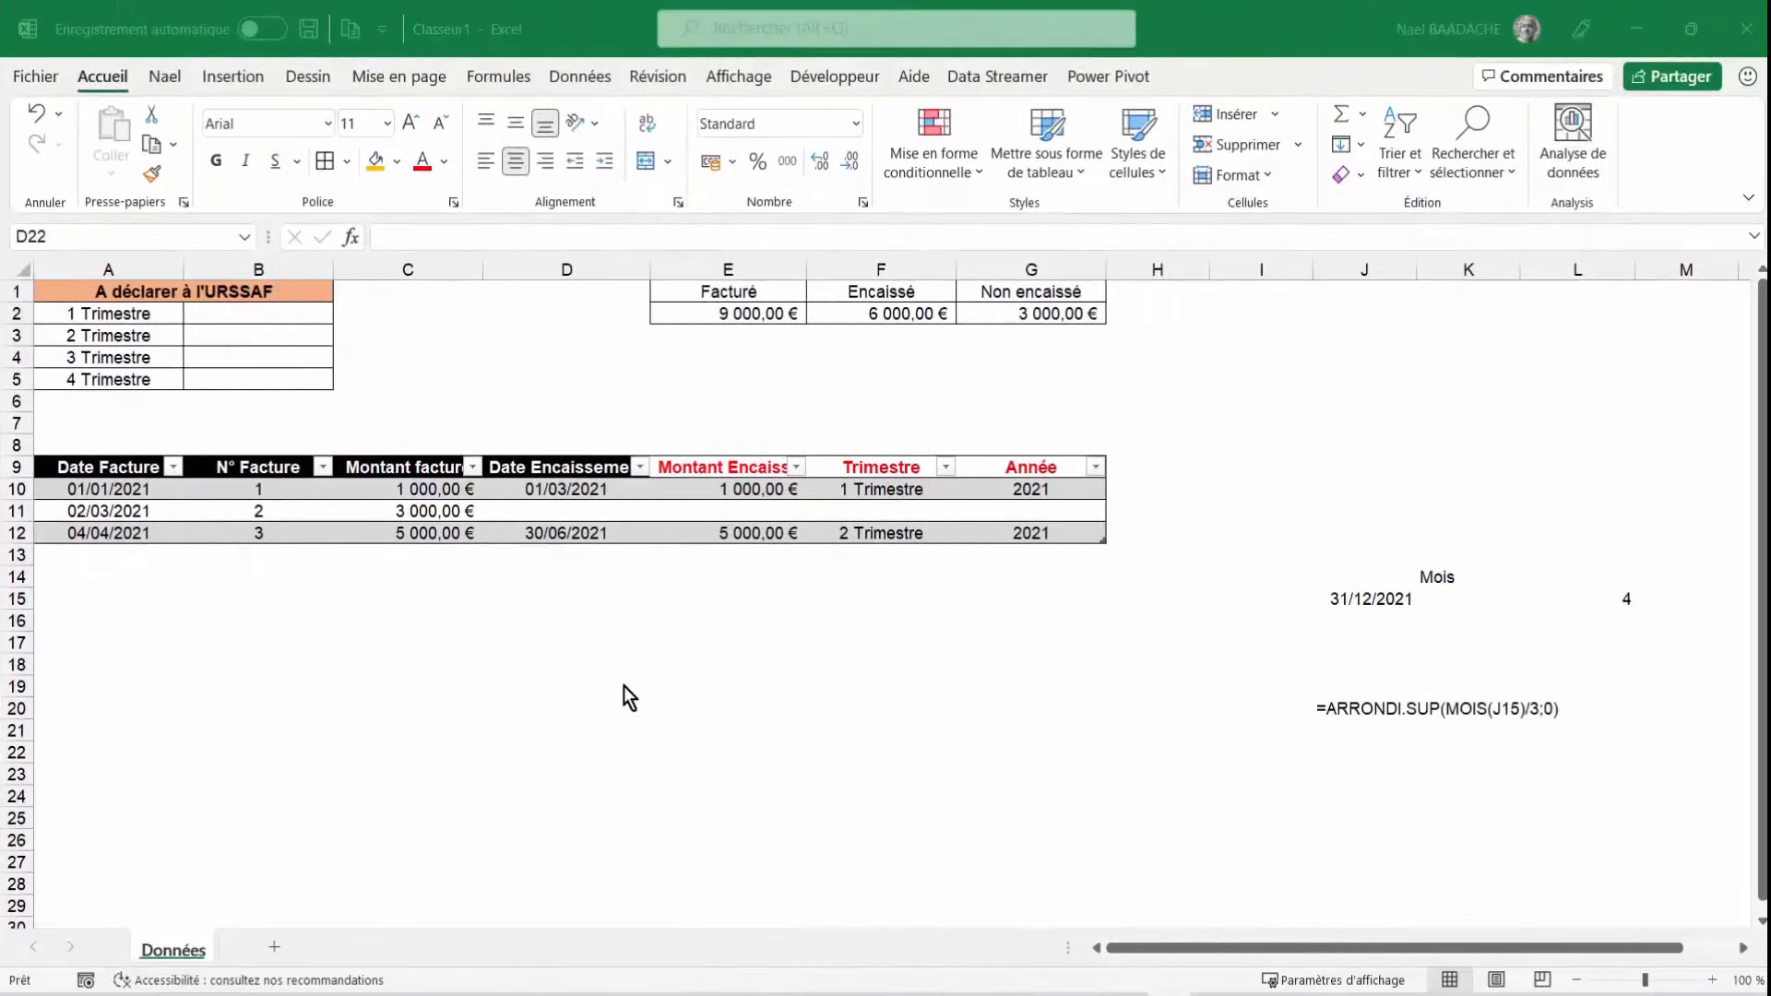
left_click(346, 642)
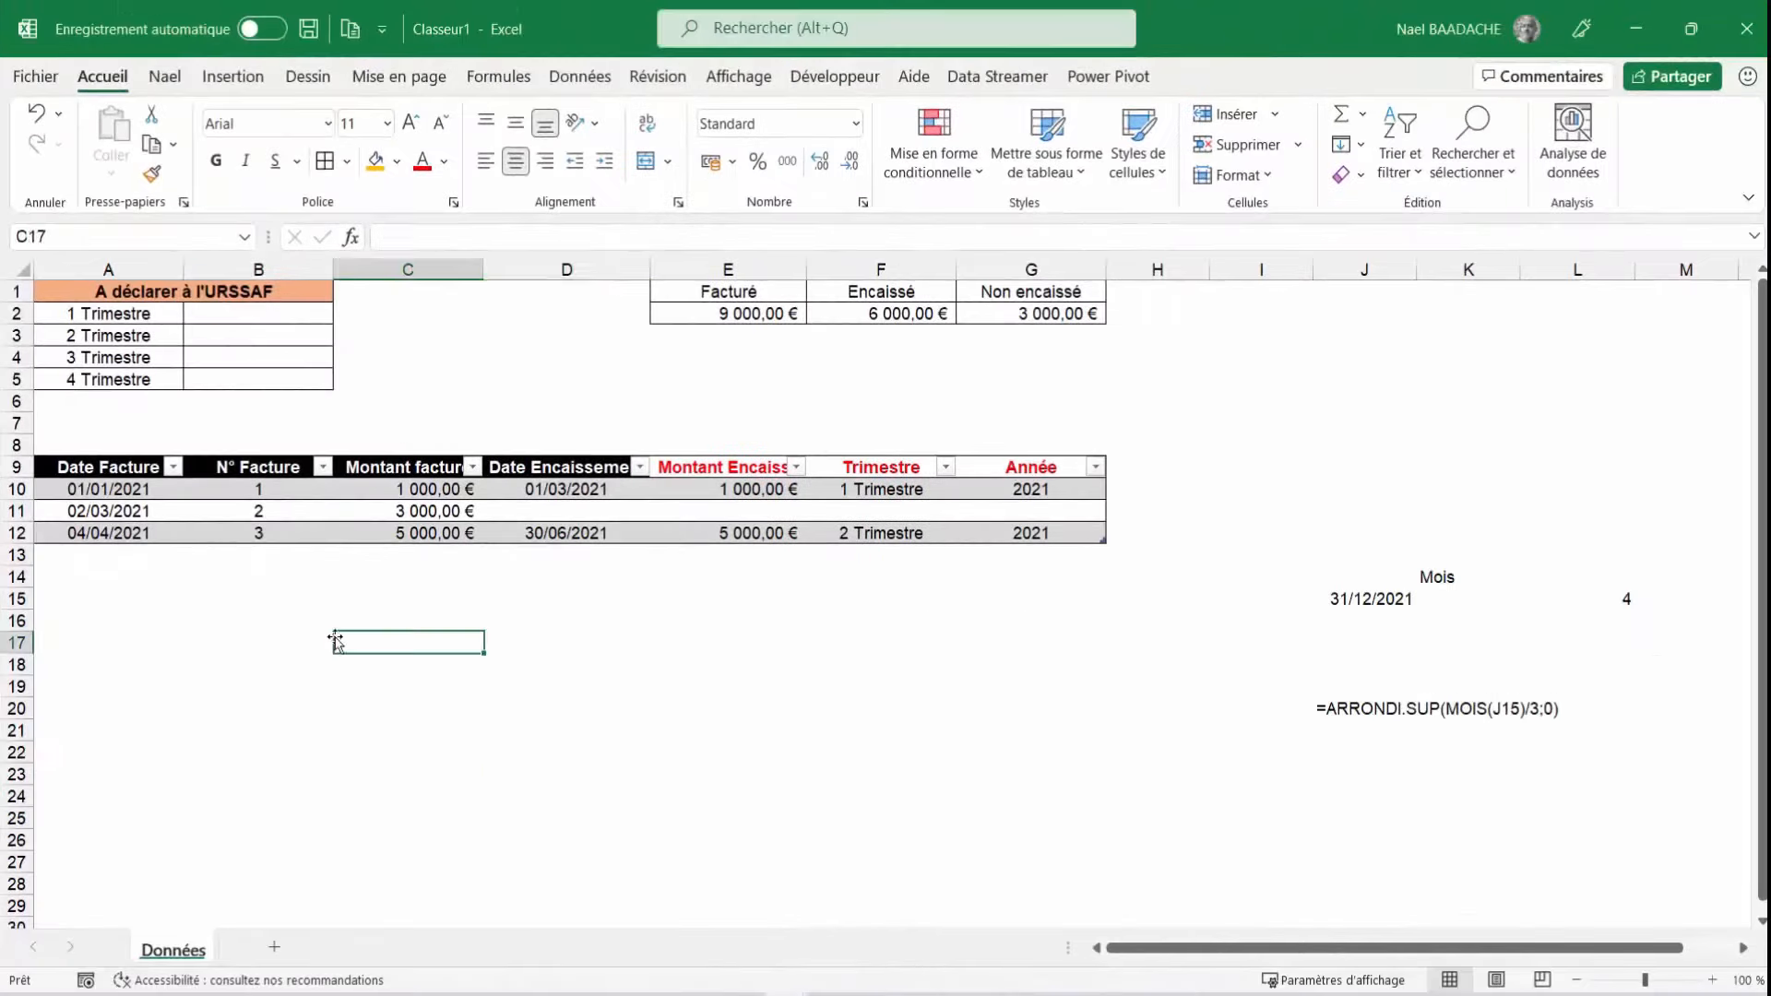
left_click(86, 295)
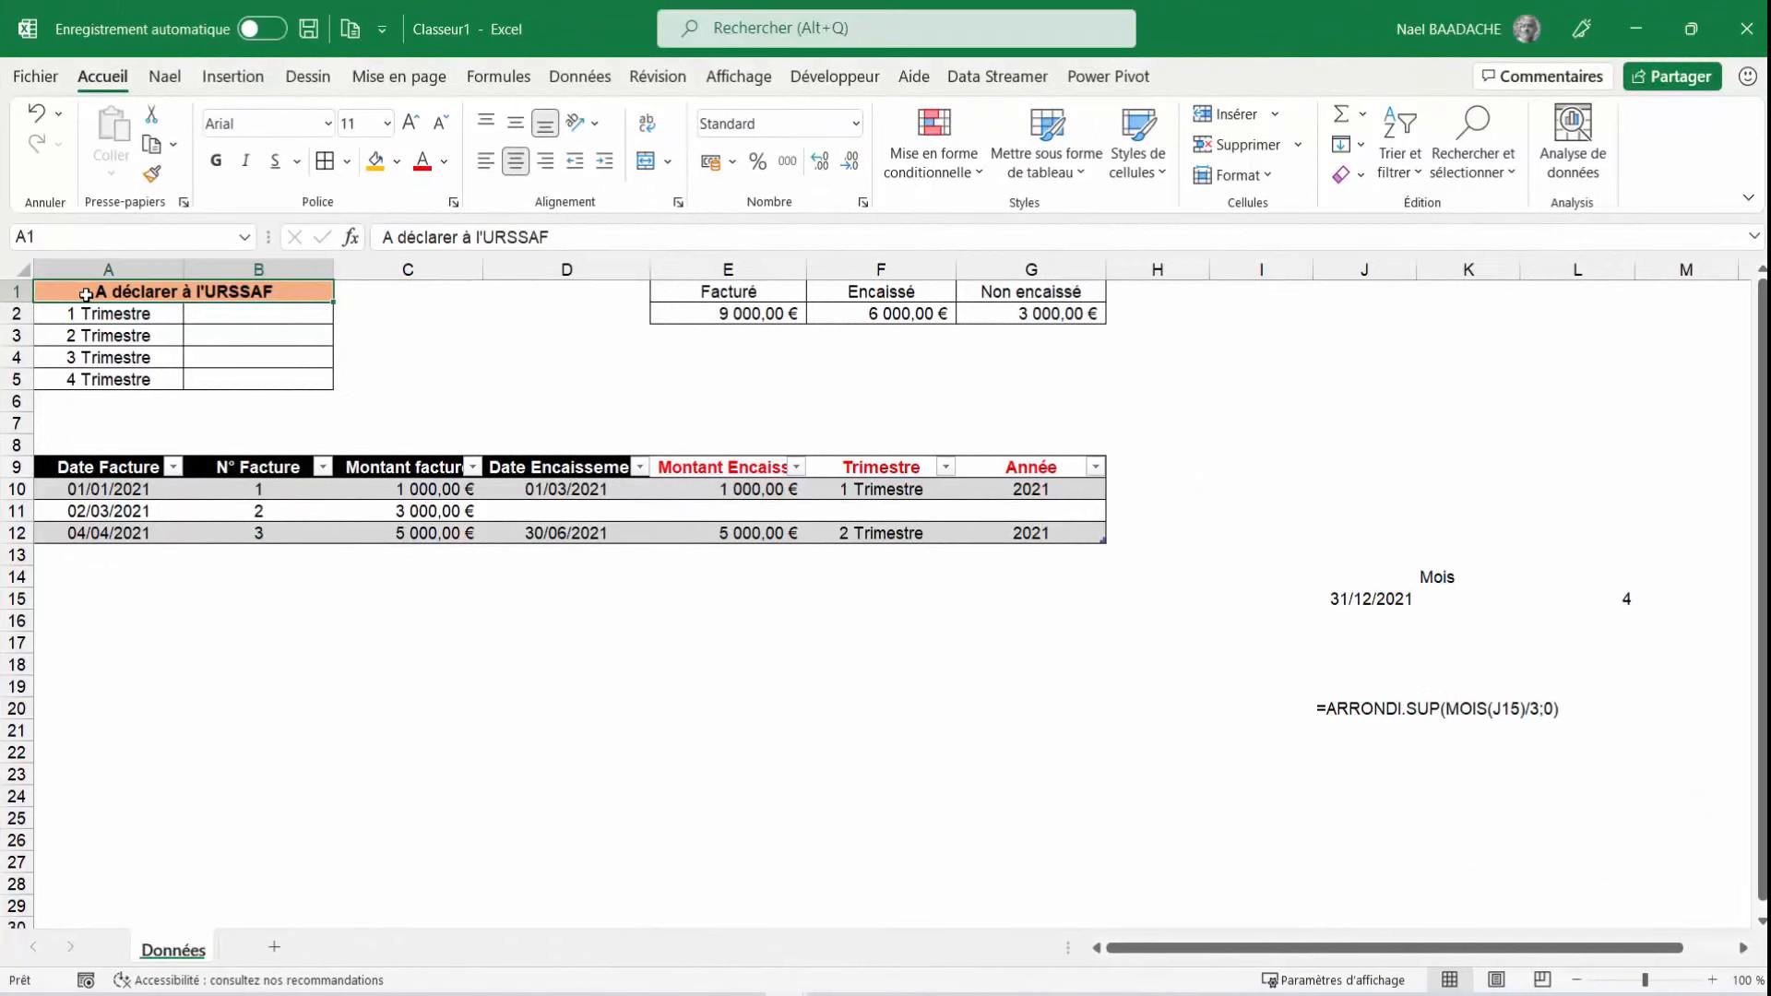
left_click_drag(86, 295, 281, 371)
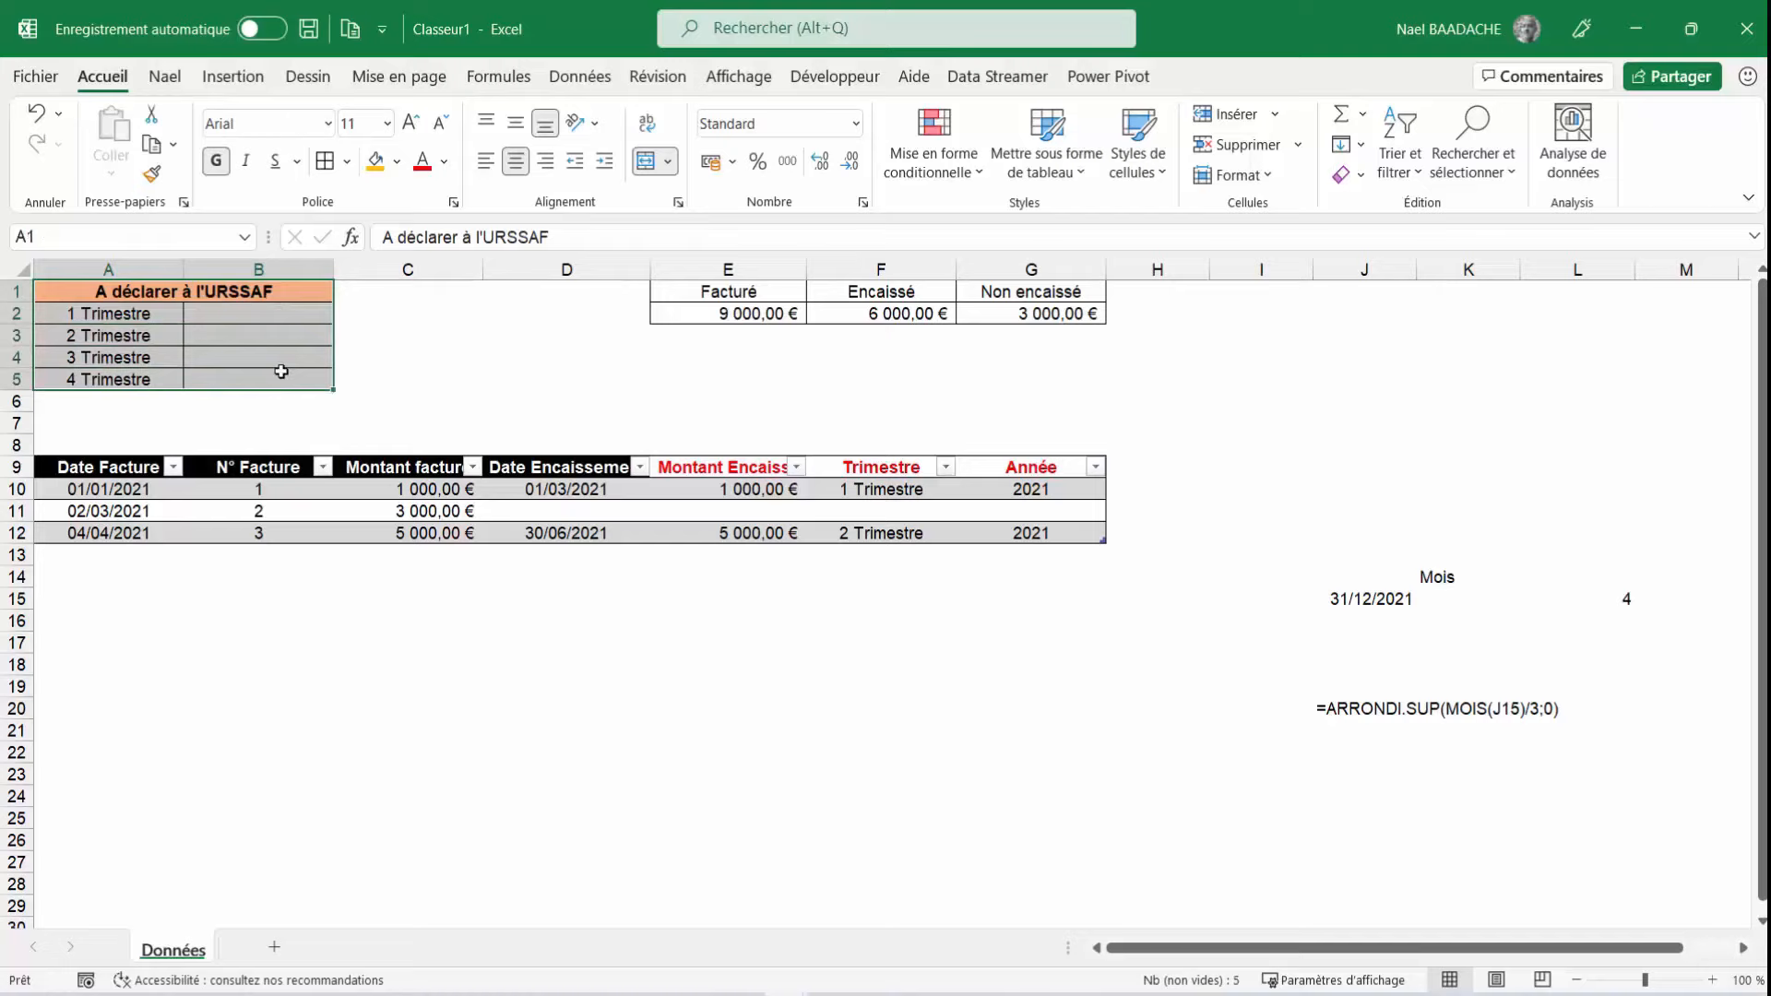
left_click(270, 315)
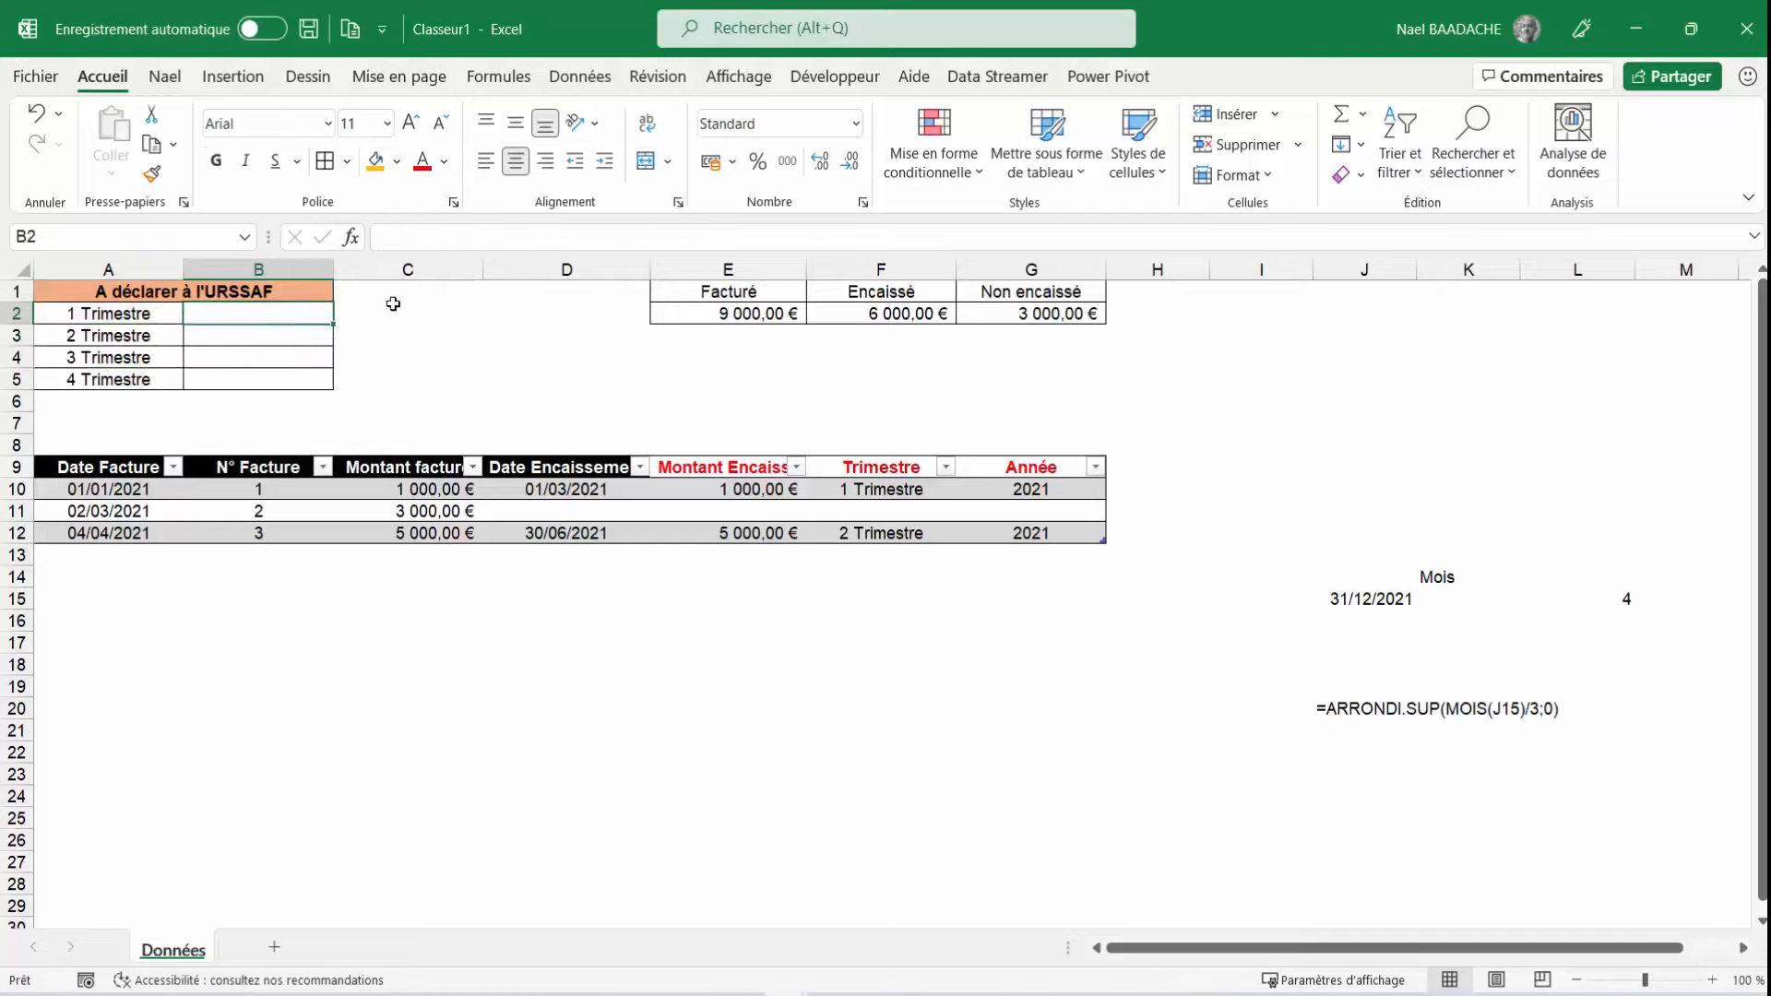
Enter the year 2021 in C1 beside the URSSAF heading and give the cell an orange fill
left_click(396, 294)
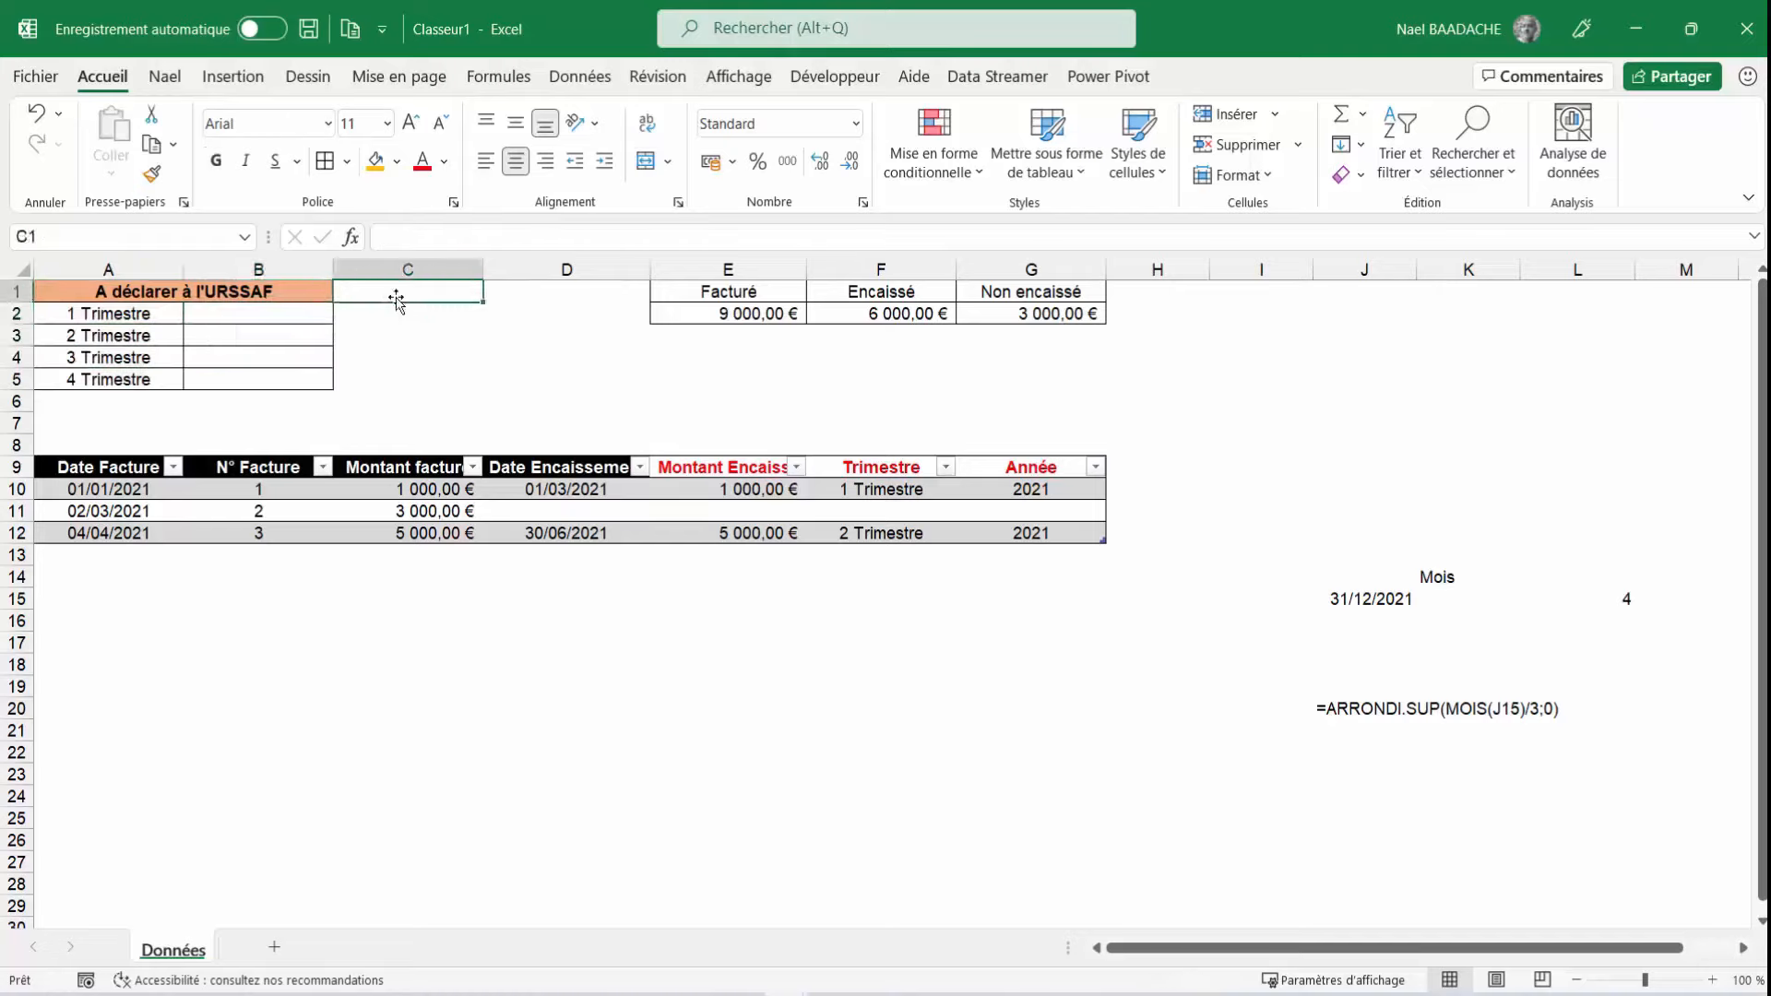
type("2021")
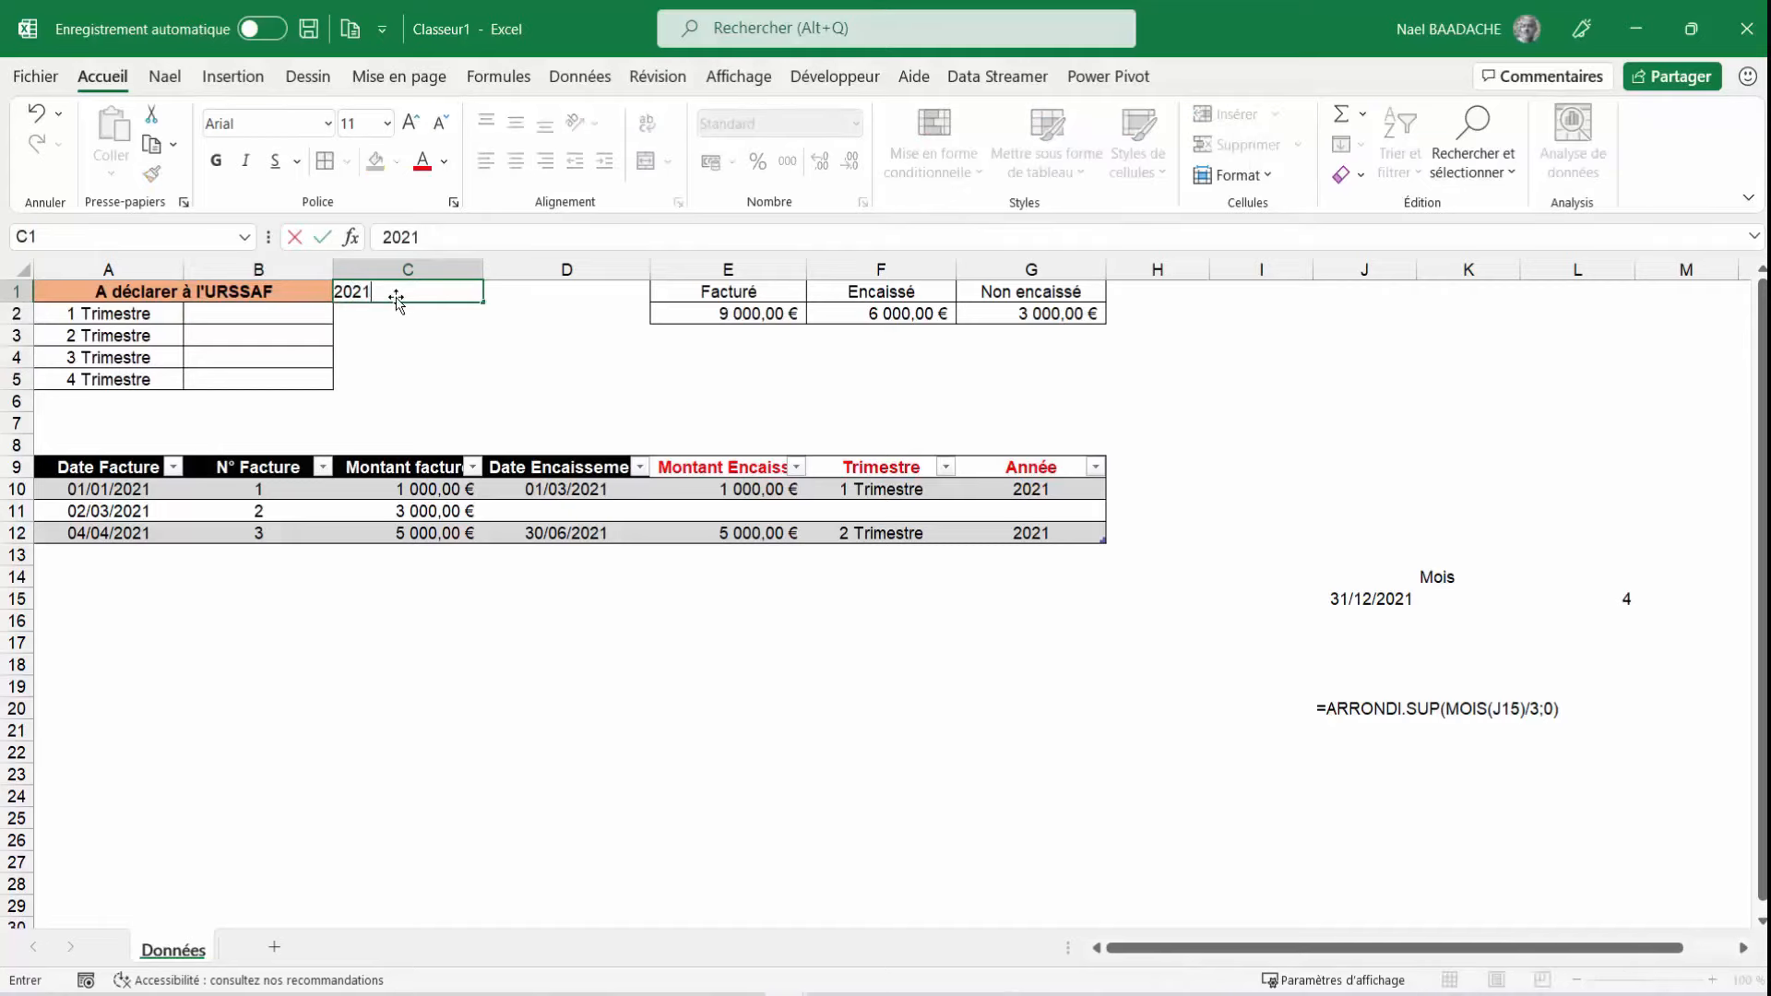
key("Return")
left_click(395, 295)
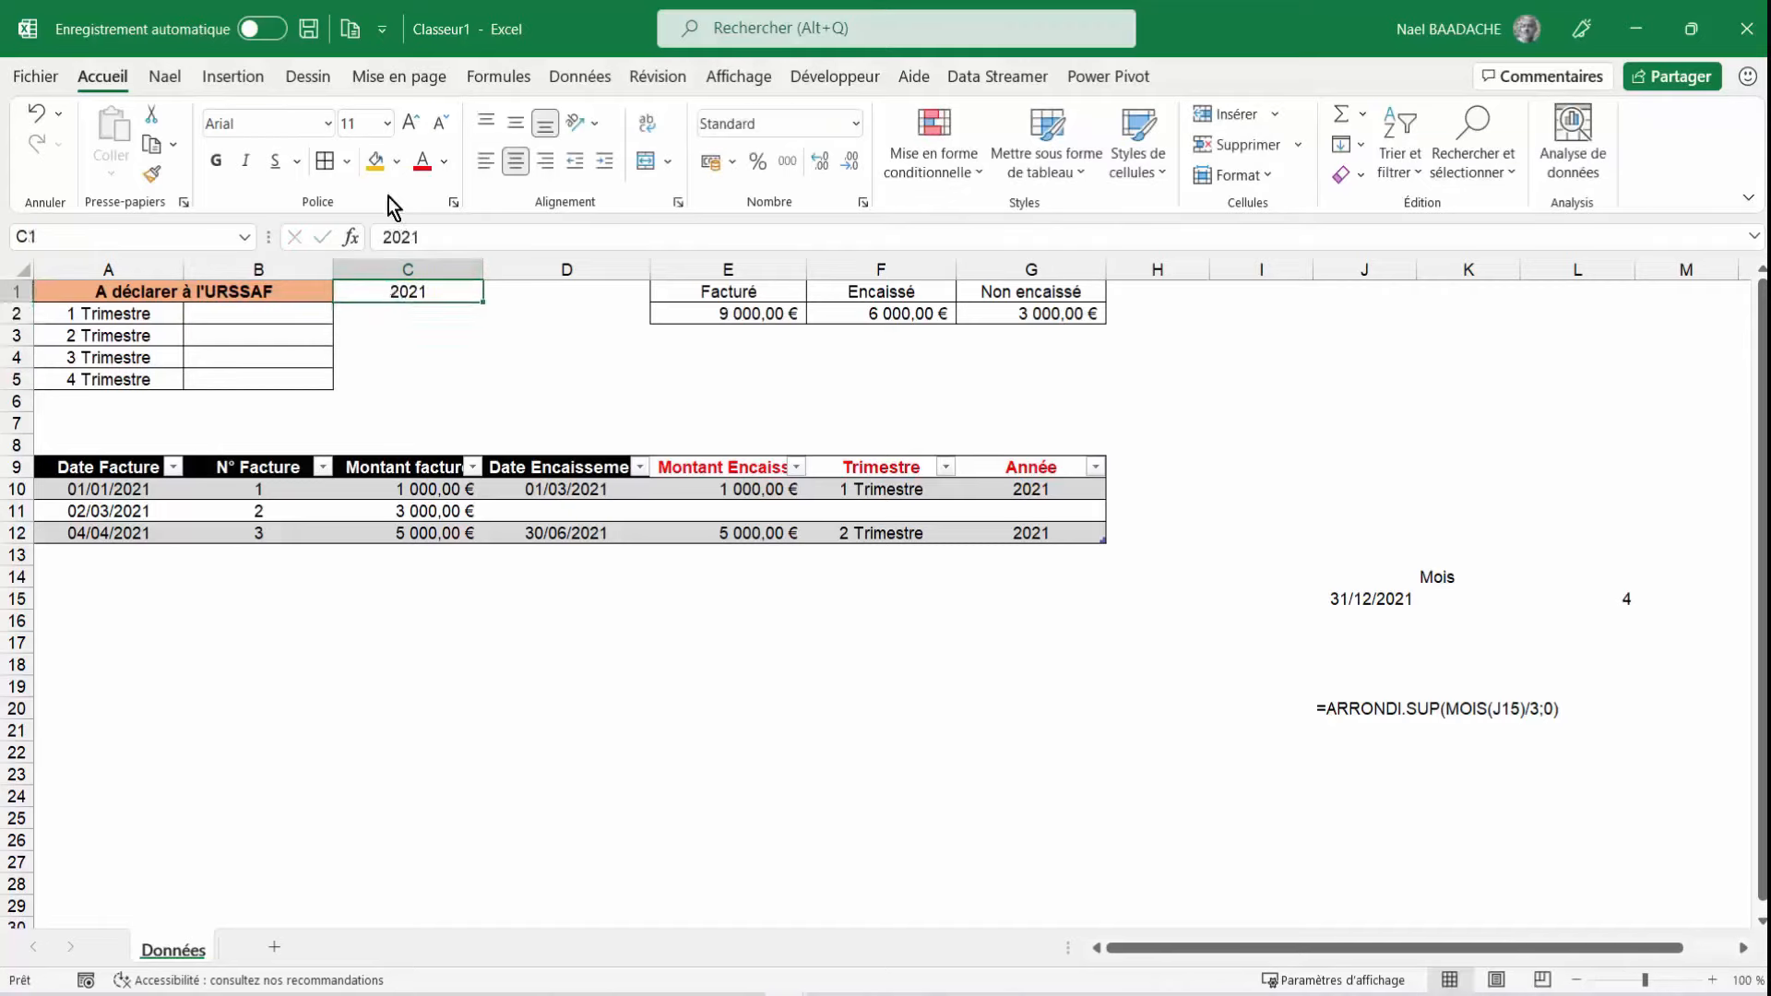
left_click(375, 161)
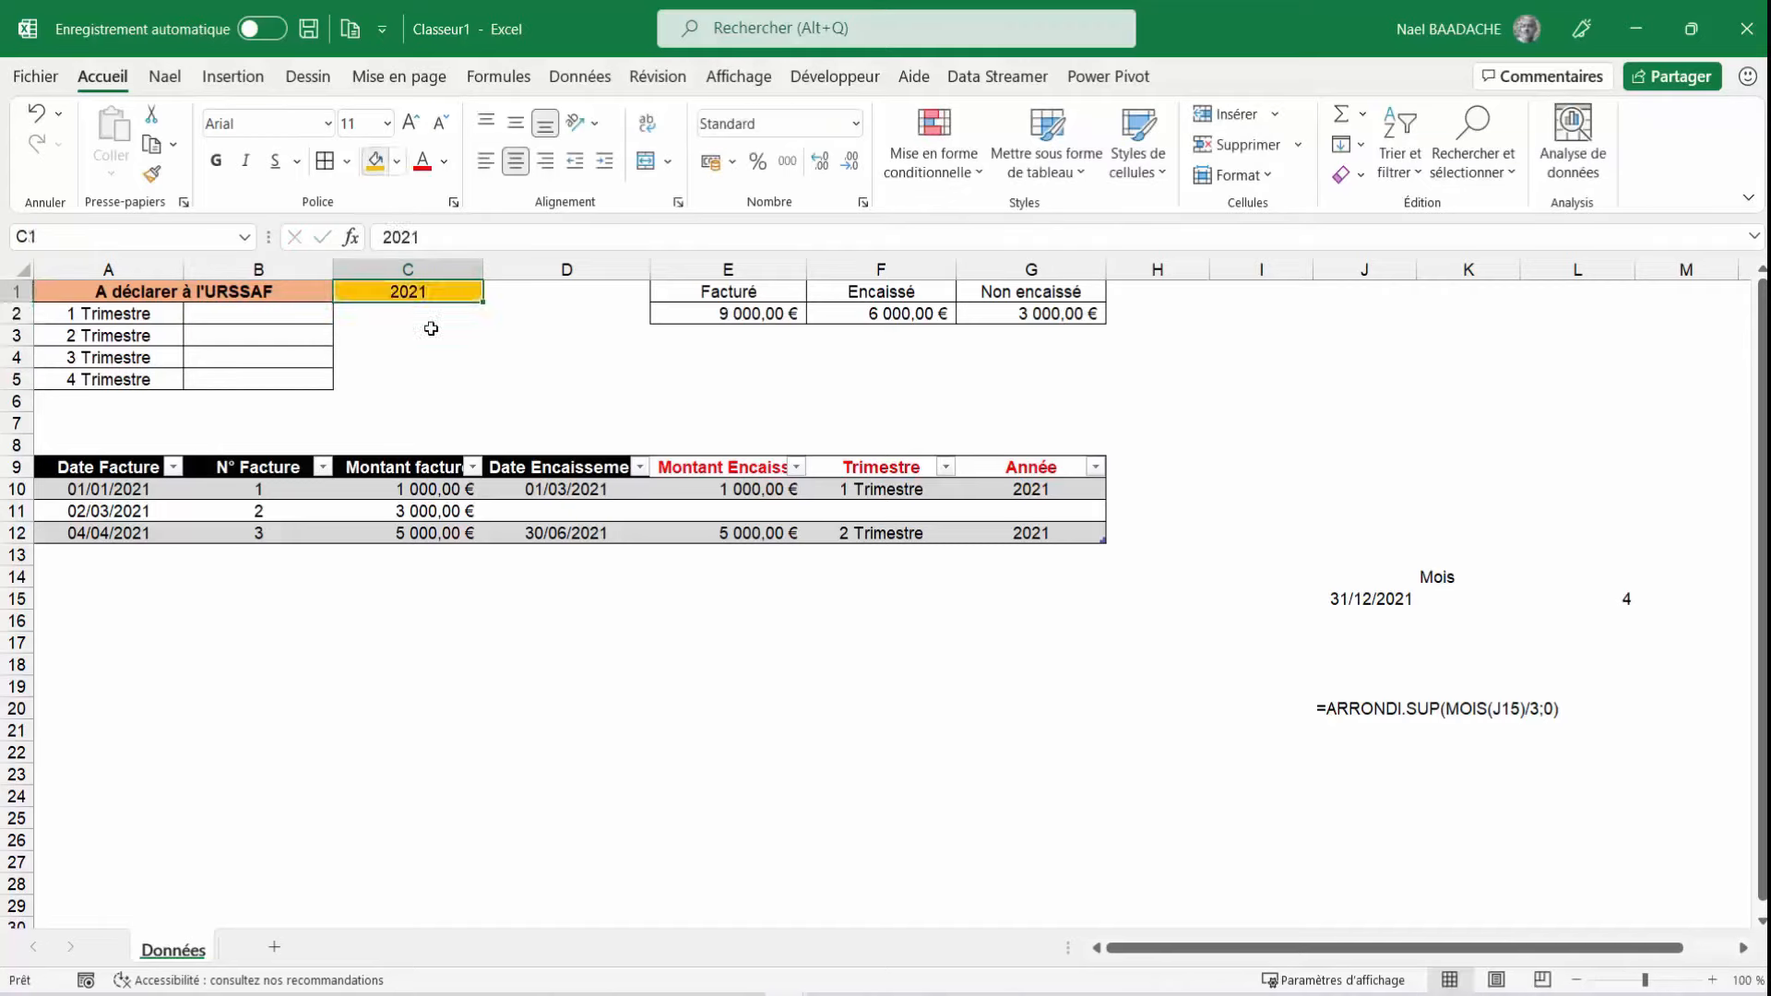
left_click(298, 317)
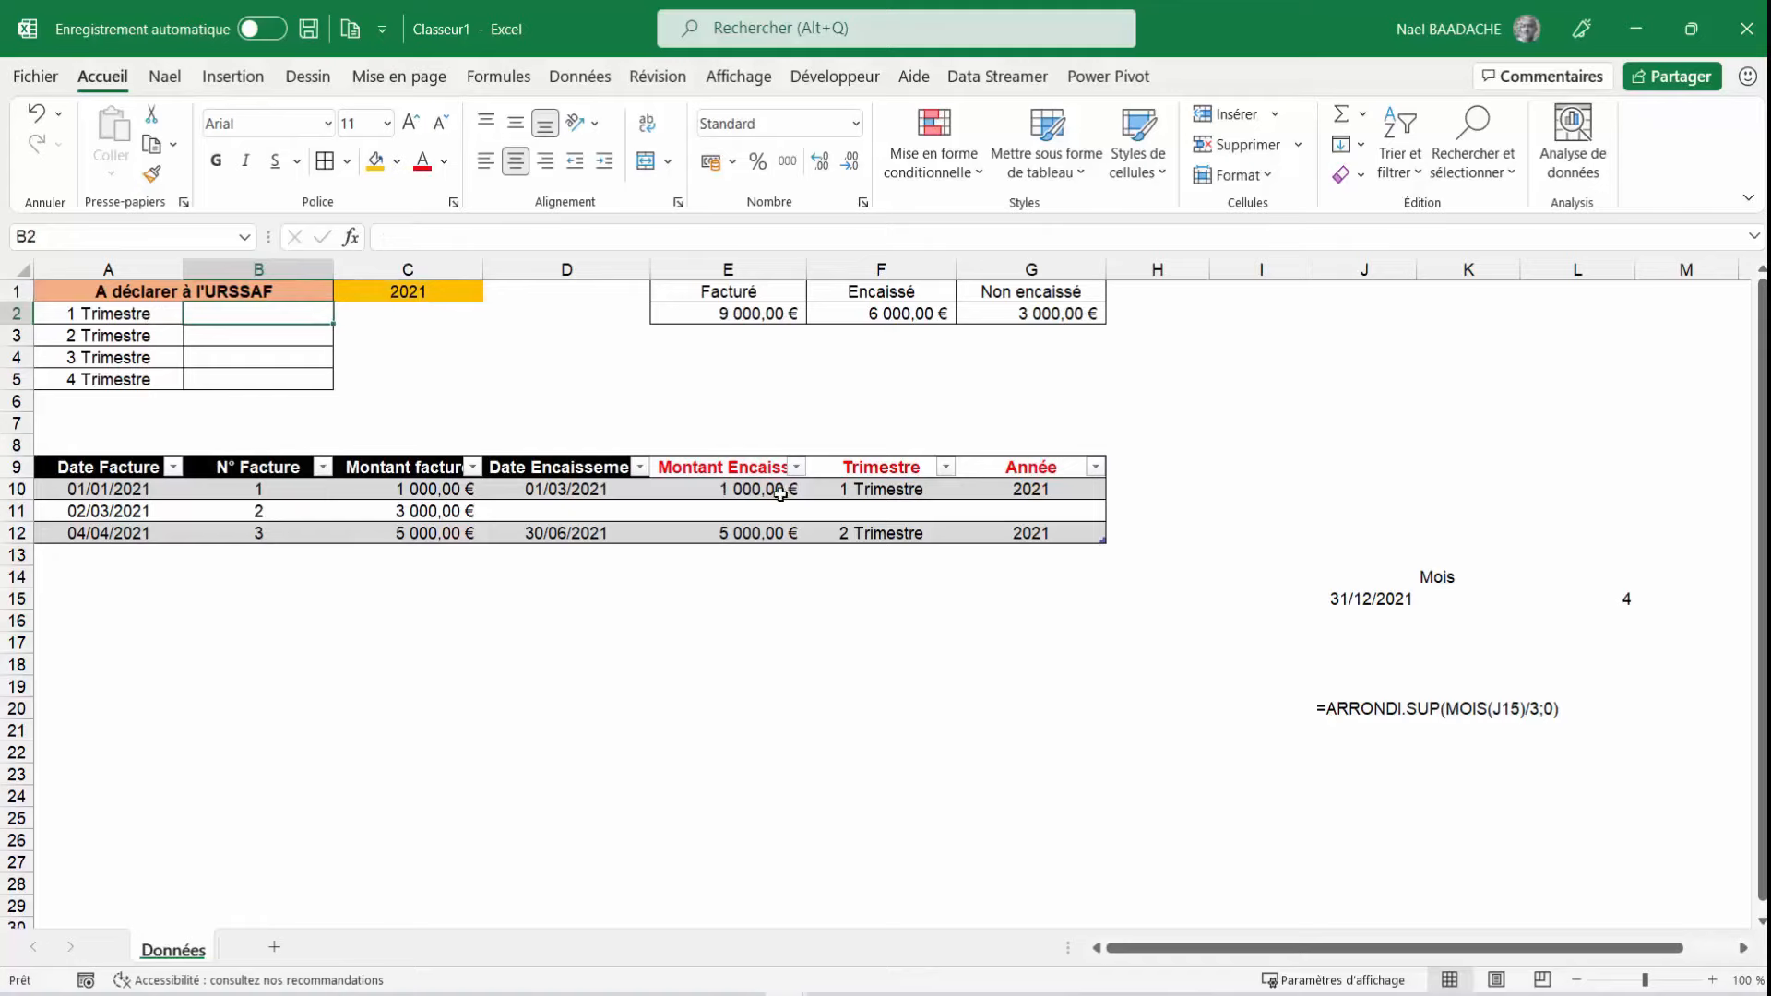
Review the Montant Encaissé, Trimestre and Année columns as the sum range and criteria ranges for the quarterly URSSAF amount
left_click_drag(769, 489, 761, 530)
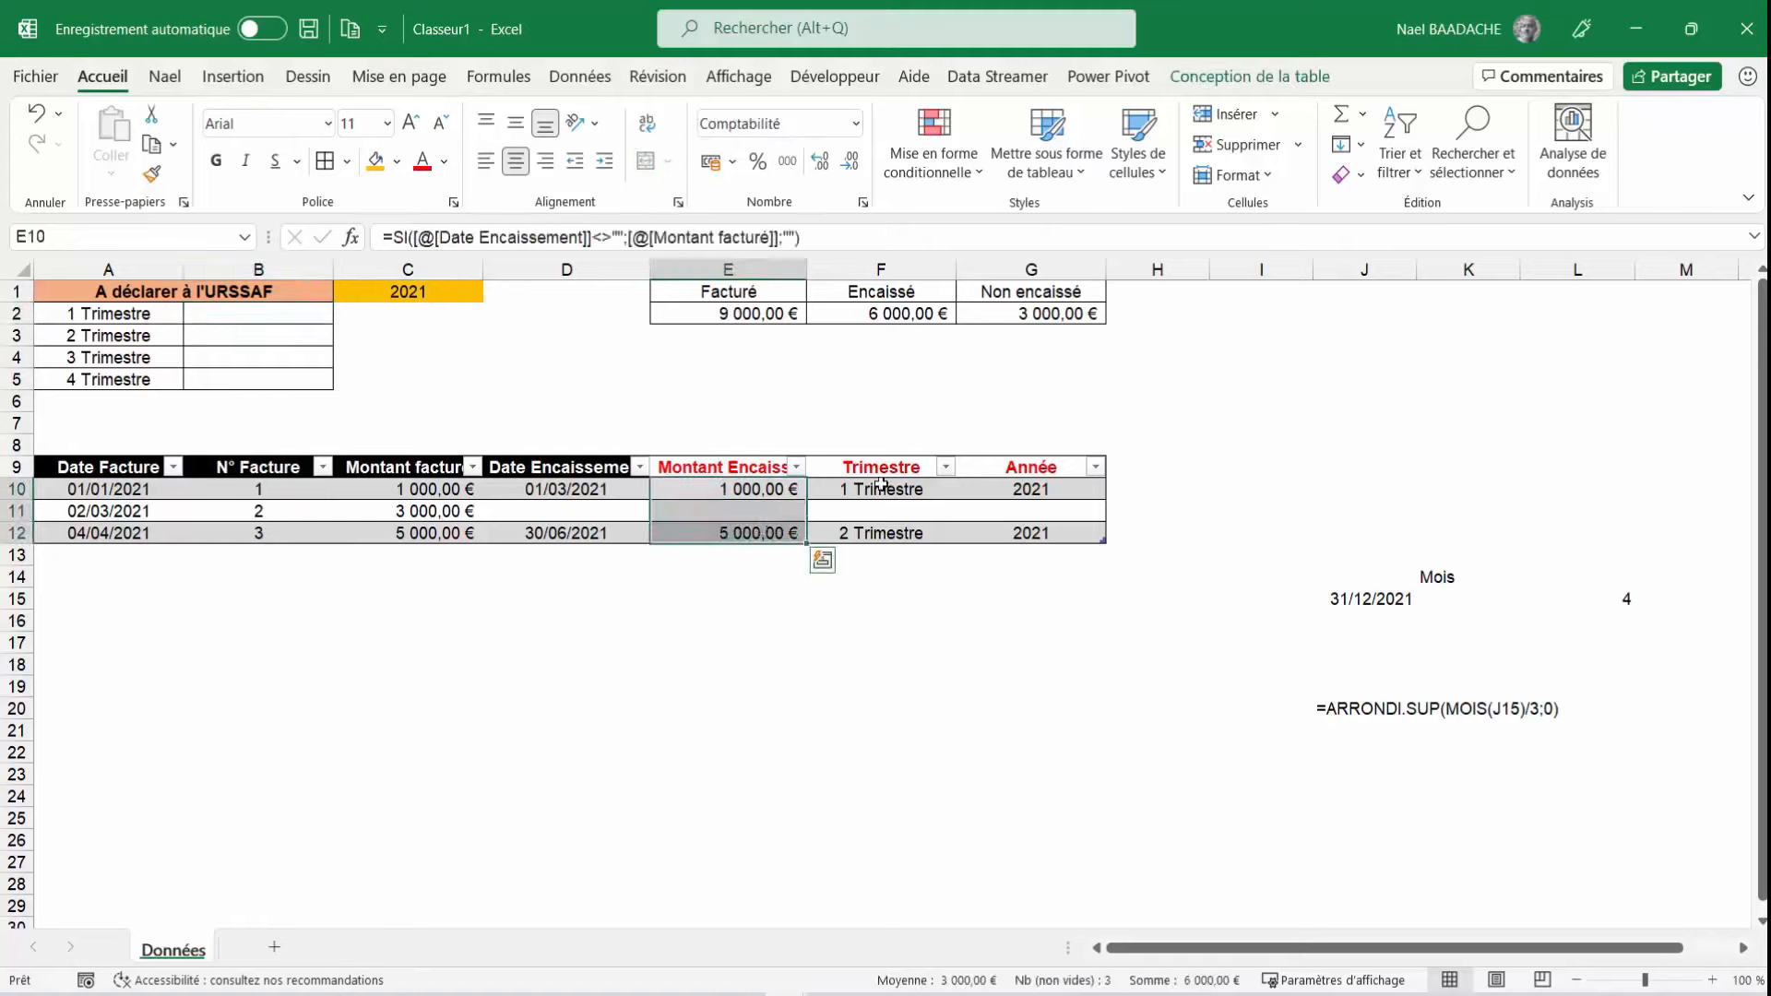
left_click_drag(882, 487, 879, 535)
left_click_drag(1023, 487, 1017, 556)
left_click(305, 313)
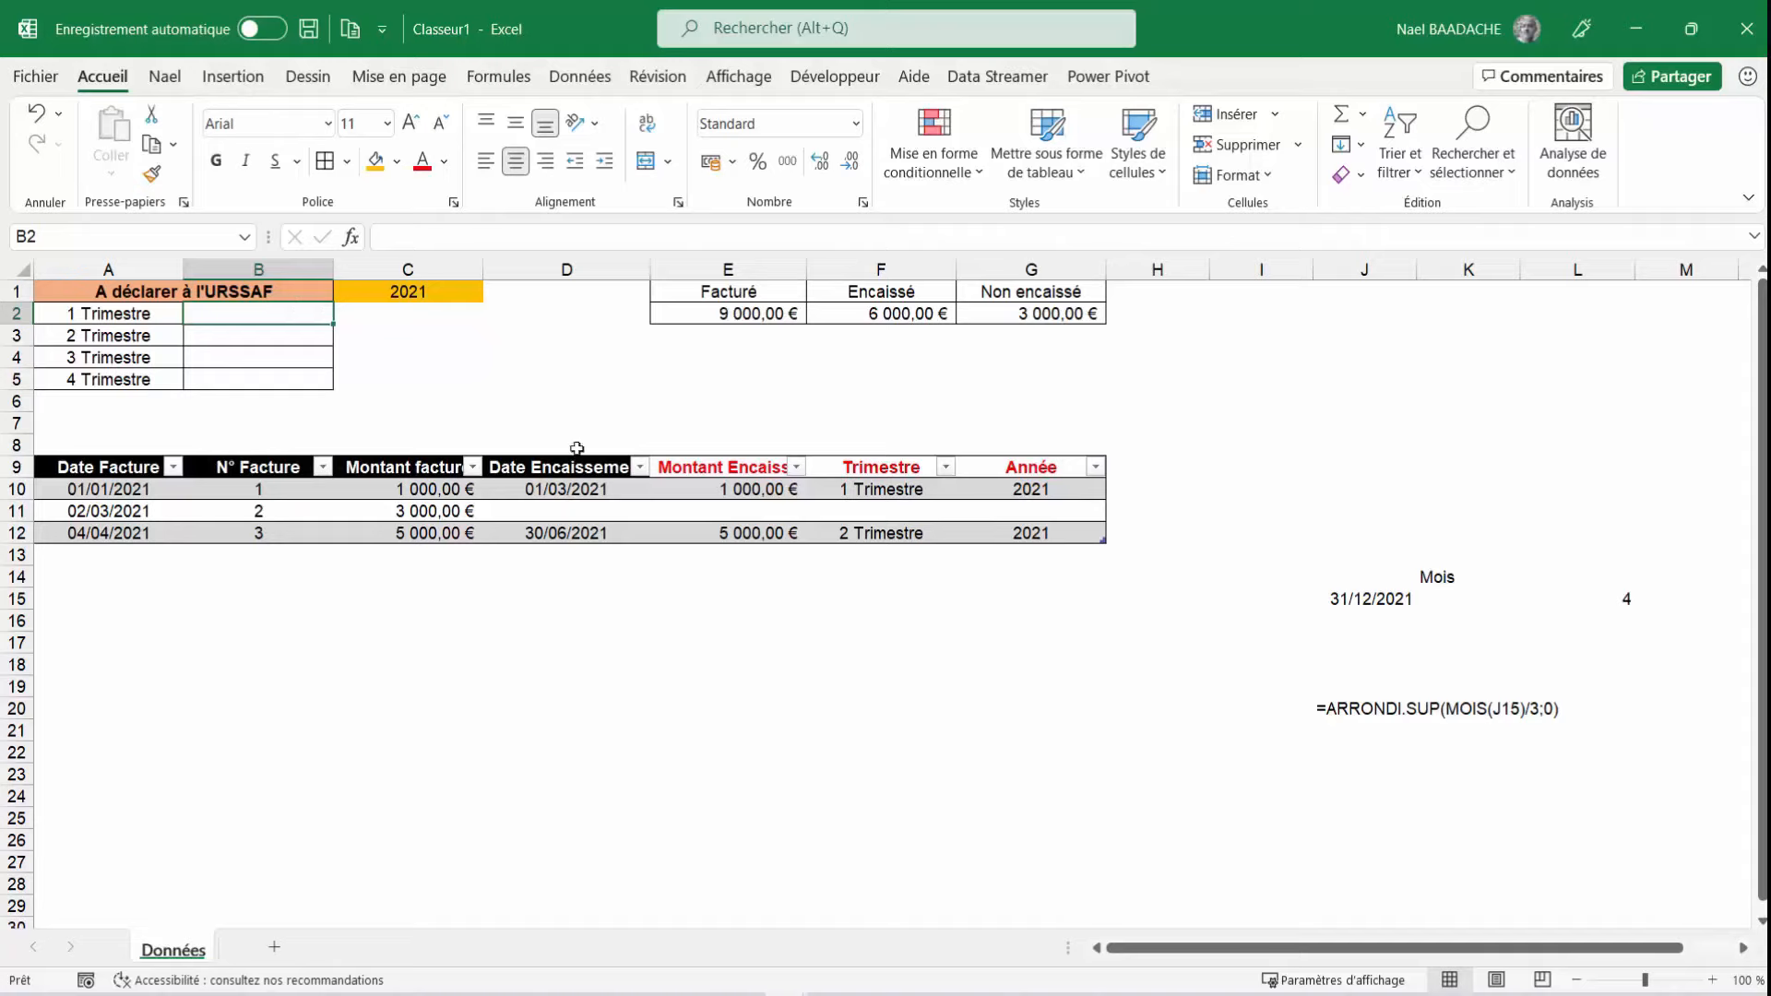
left_click_drag(866, 491, 872, 534)
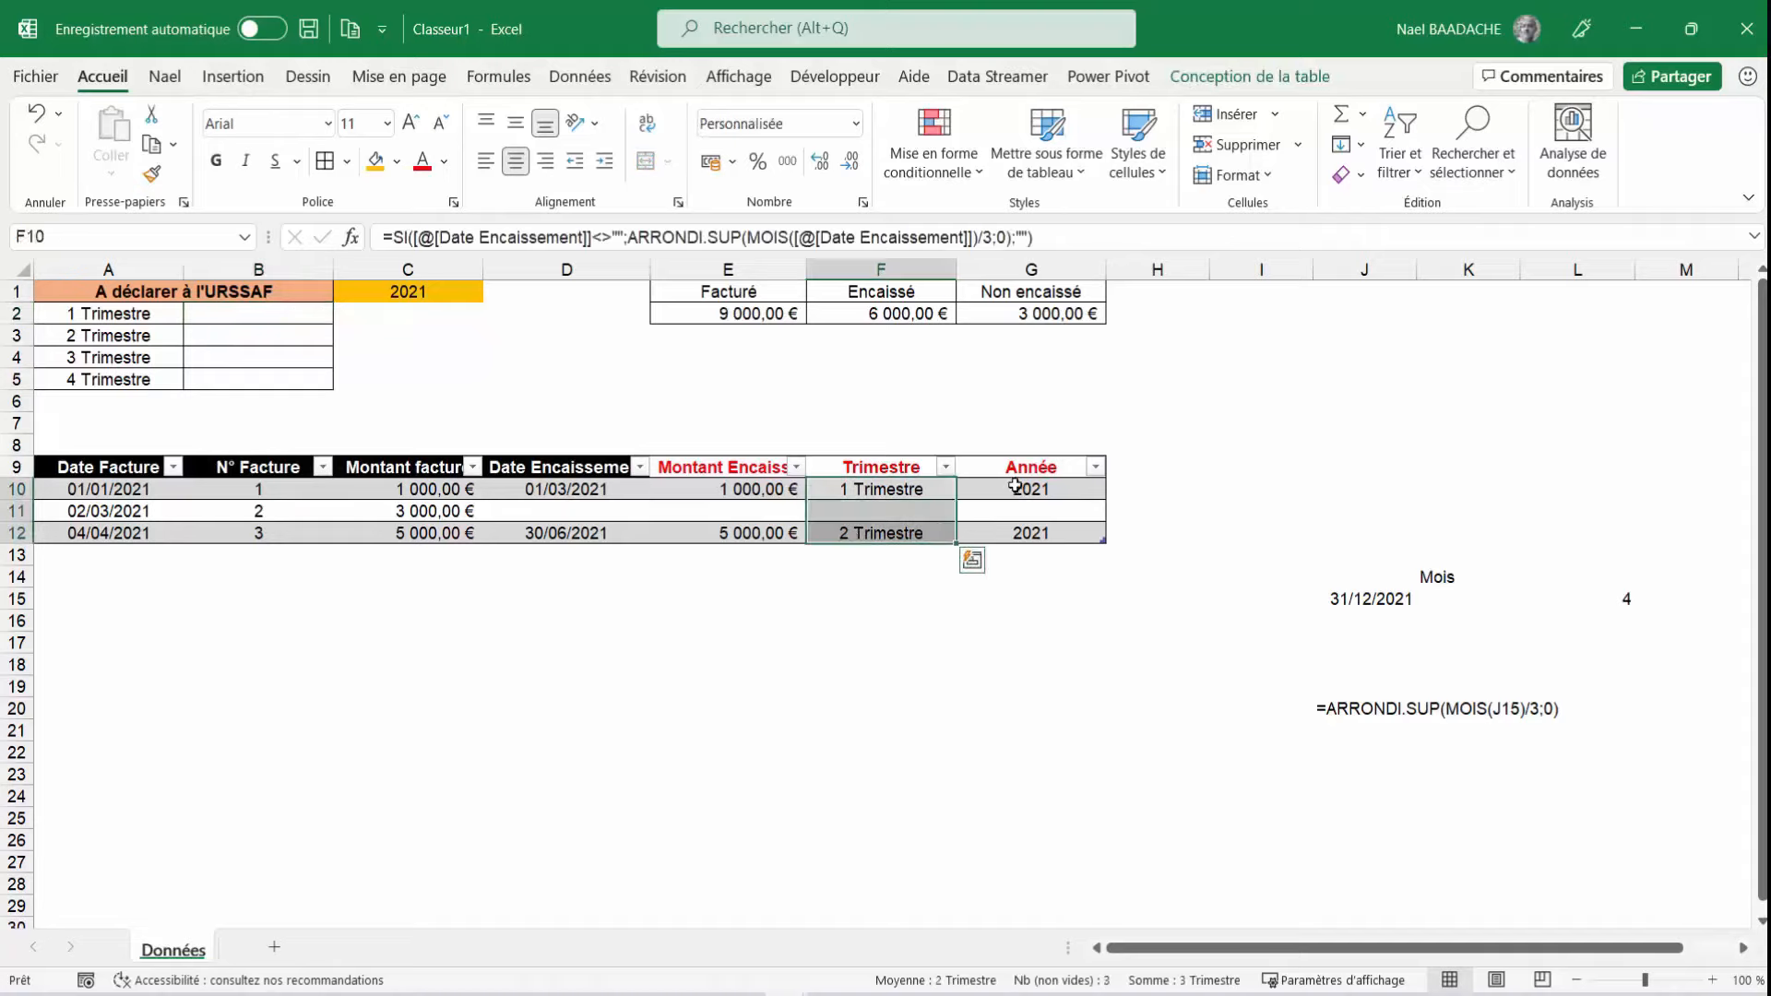
left_click_drag(1030, 489, 1030, 534)
Start a SOMME.SI.ENS formula in B2 with the Montant Encaissé column of the invoice table as the sum range
left_click(281, 307)
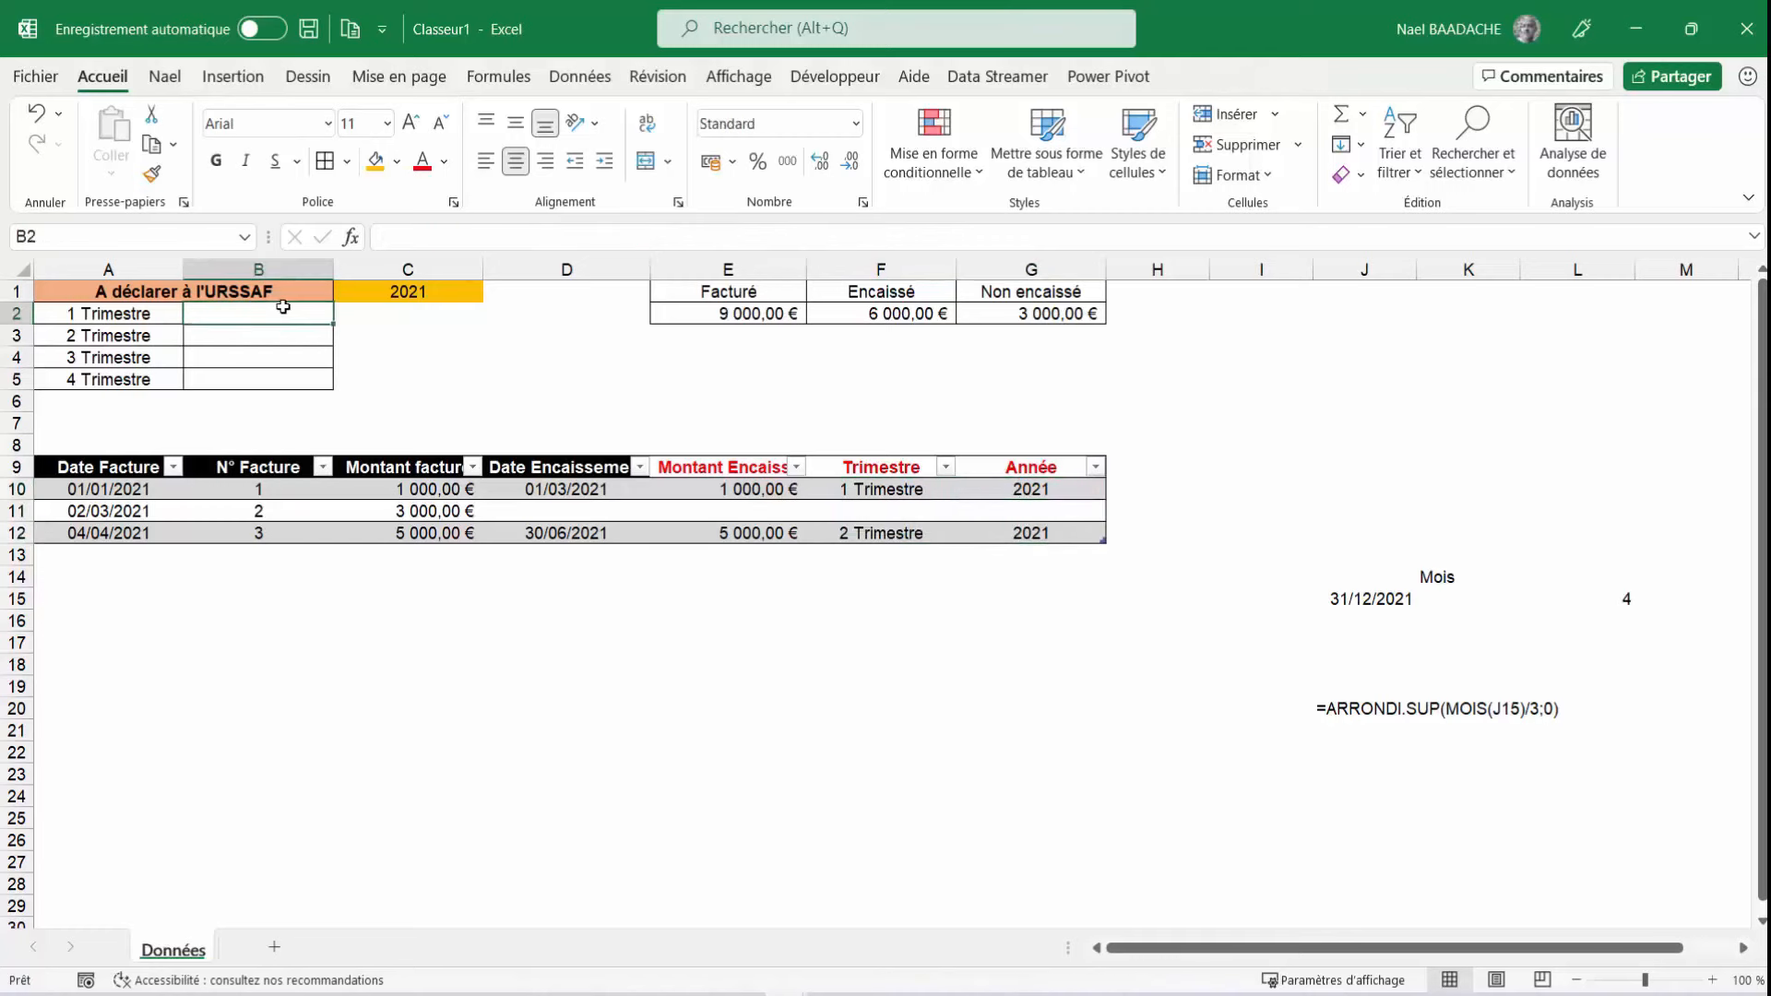
type("=")
type("somme")
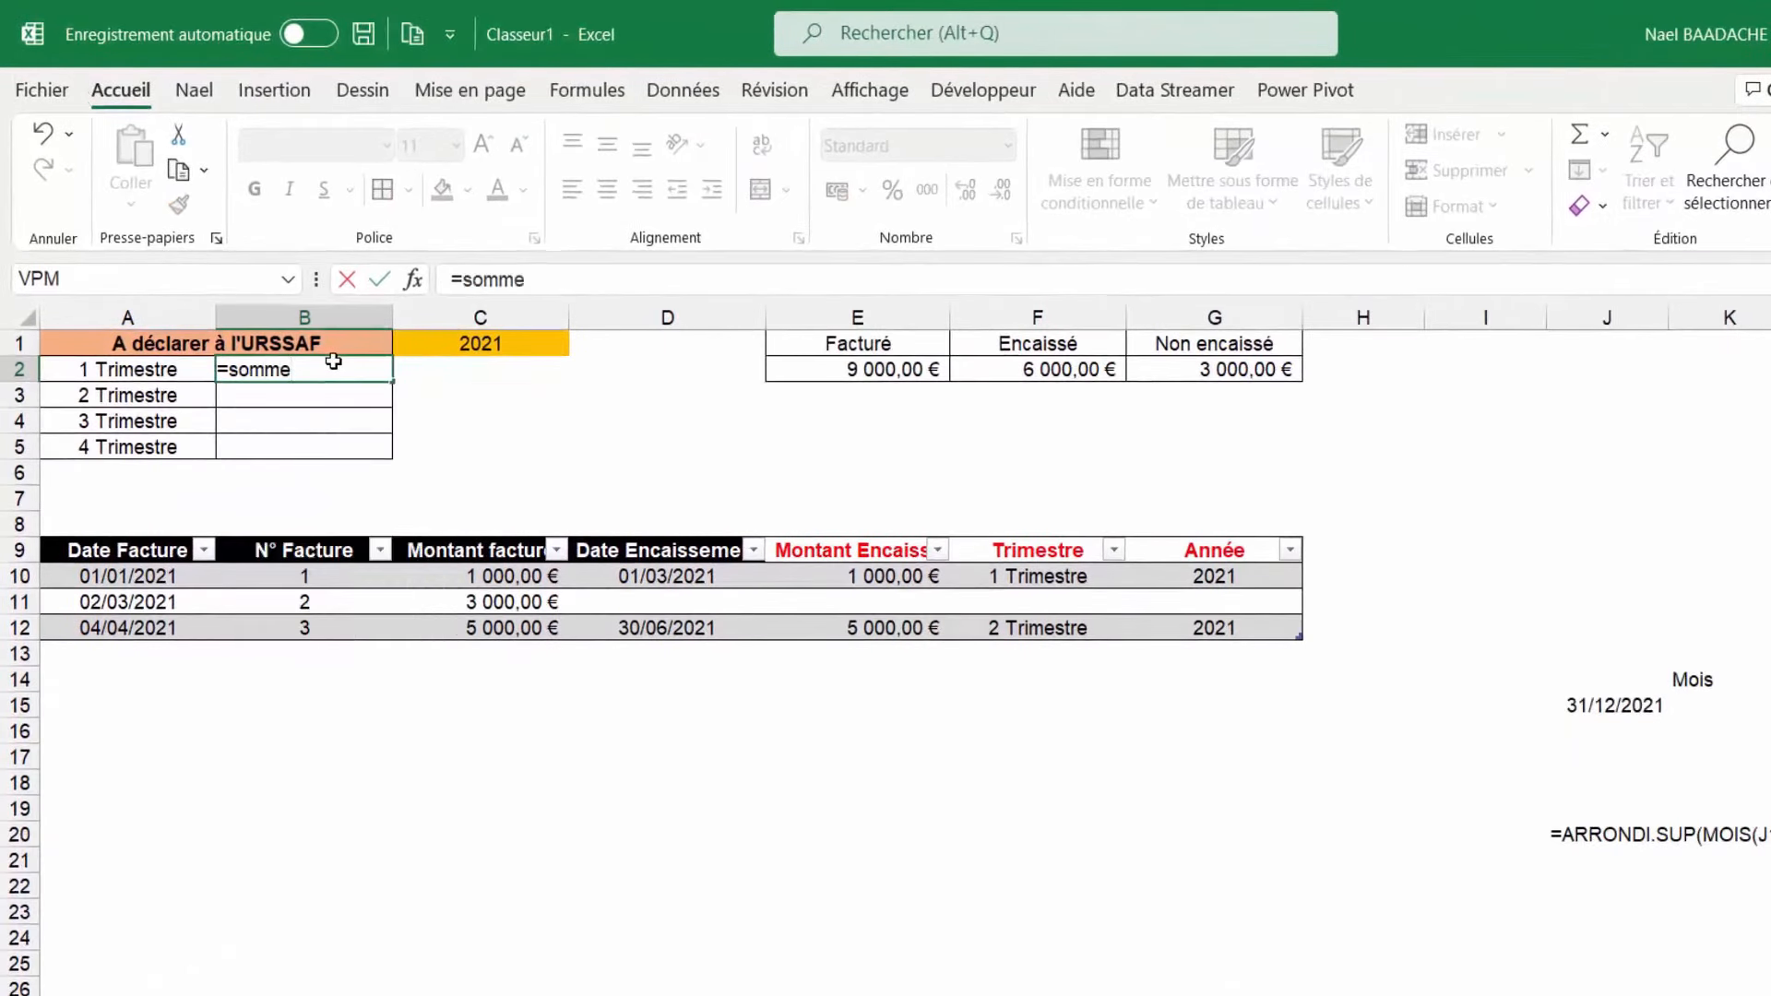
type(".si")
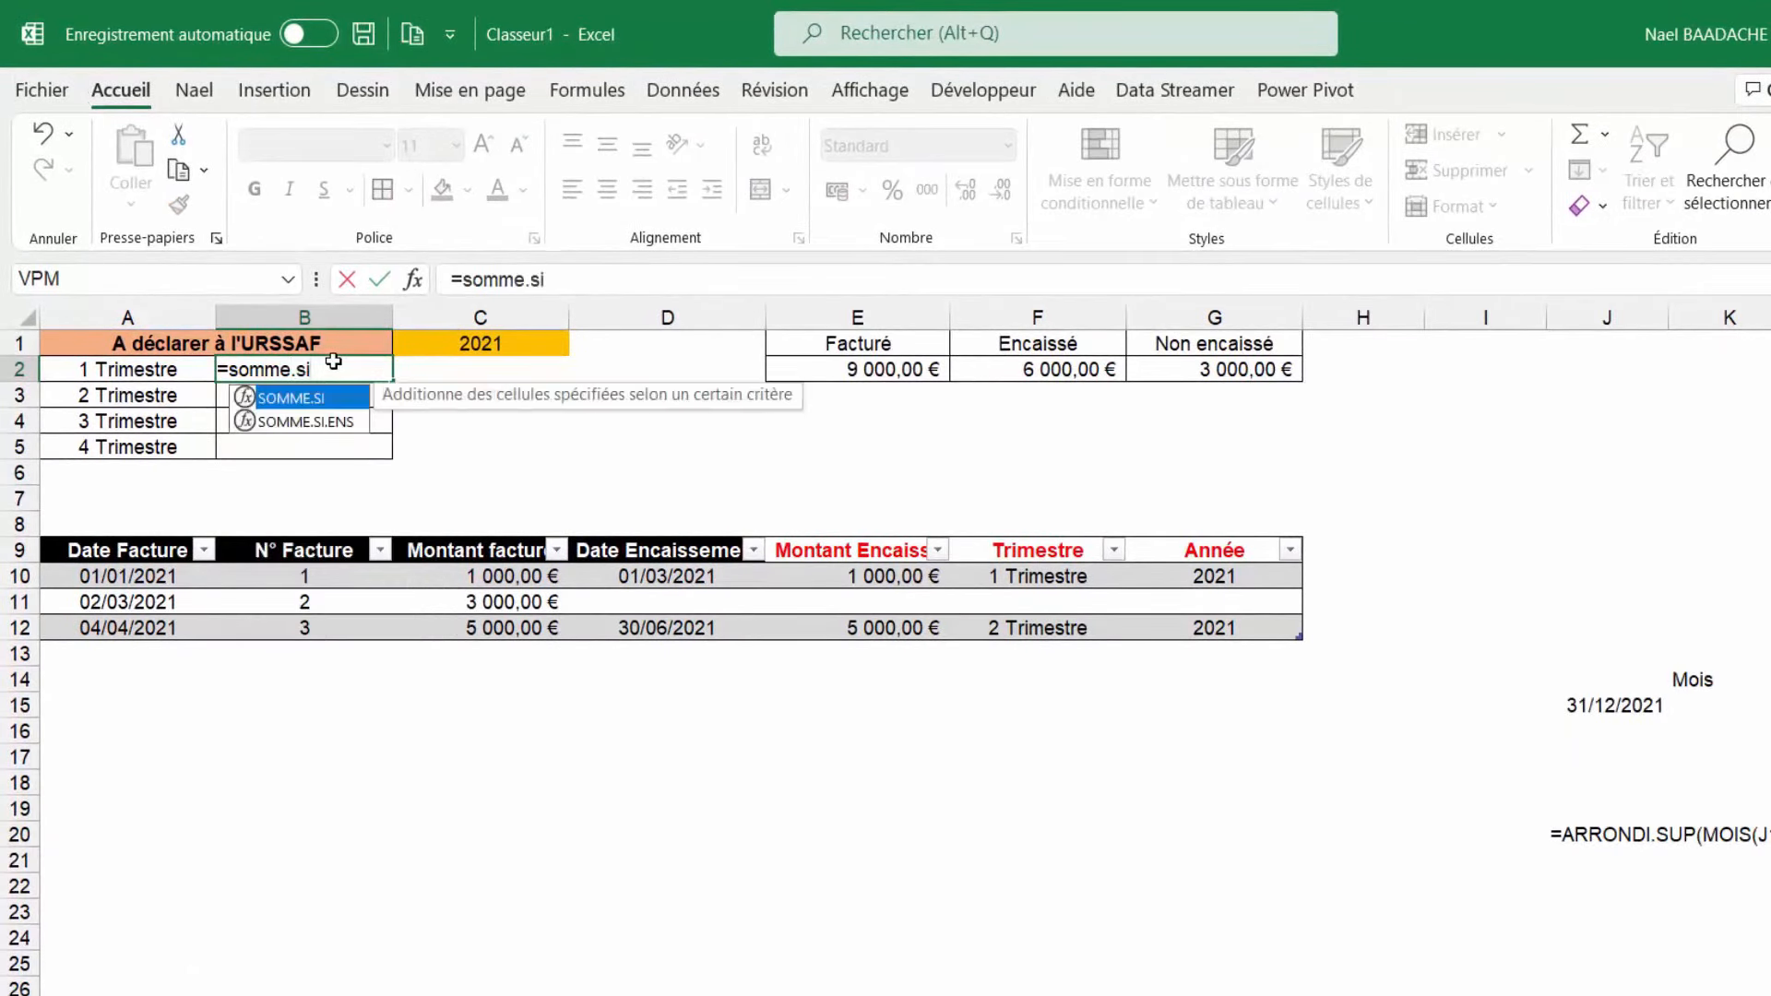
double_click(324, 424)
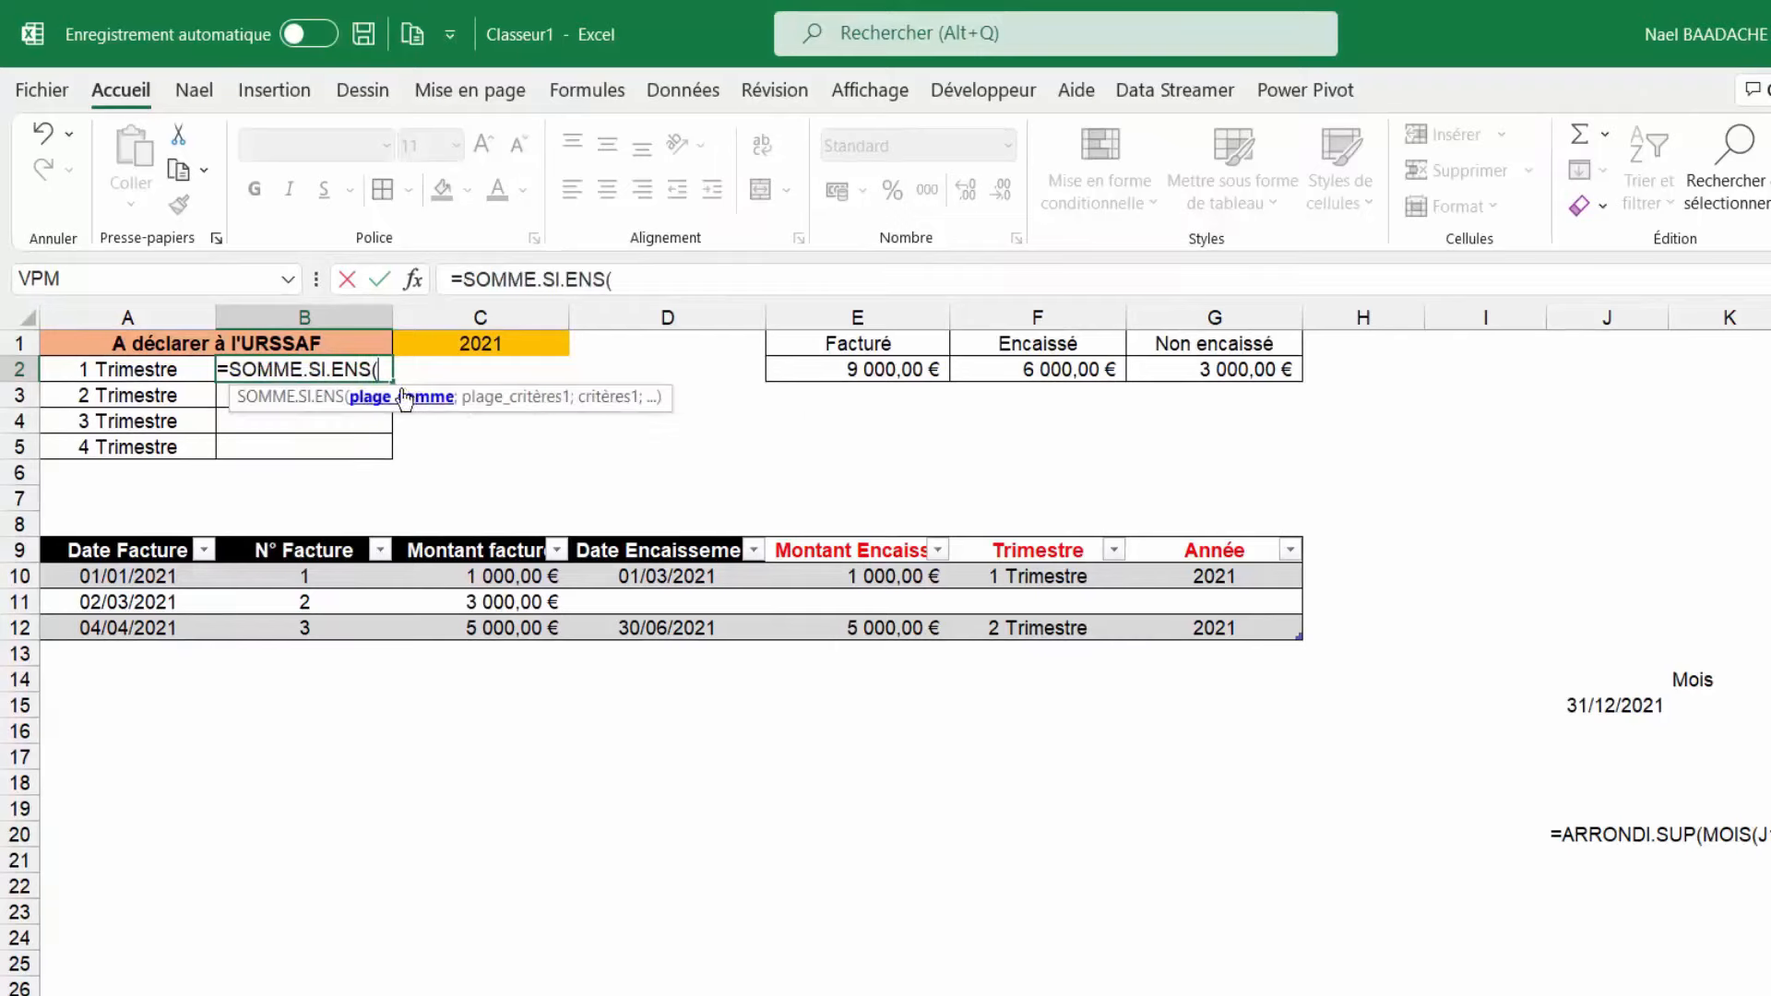
left_click_drag(872, 581, 863, 628)
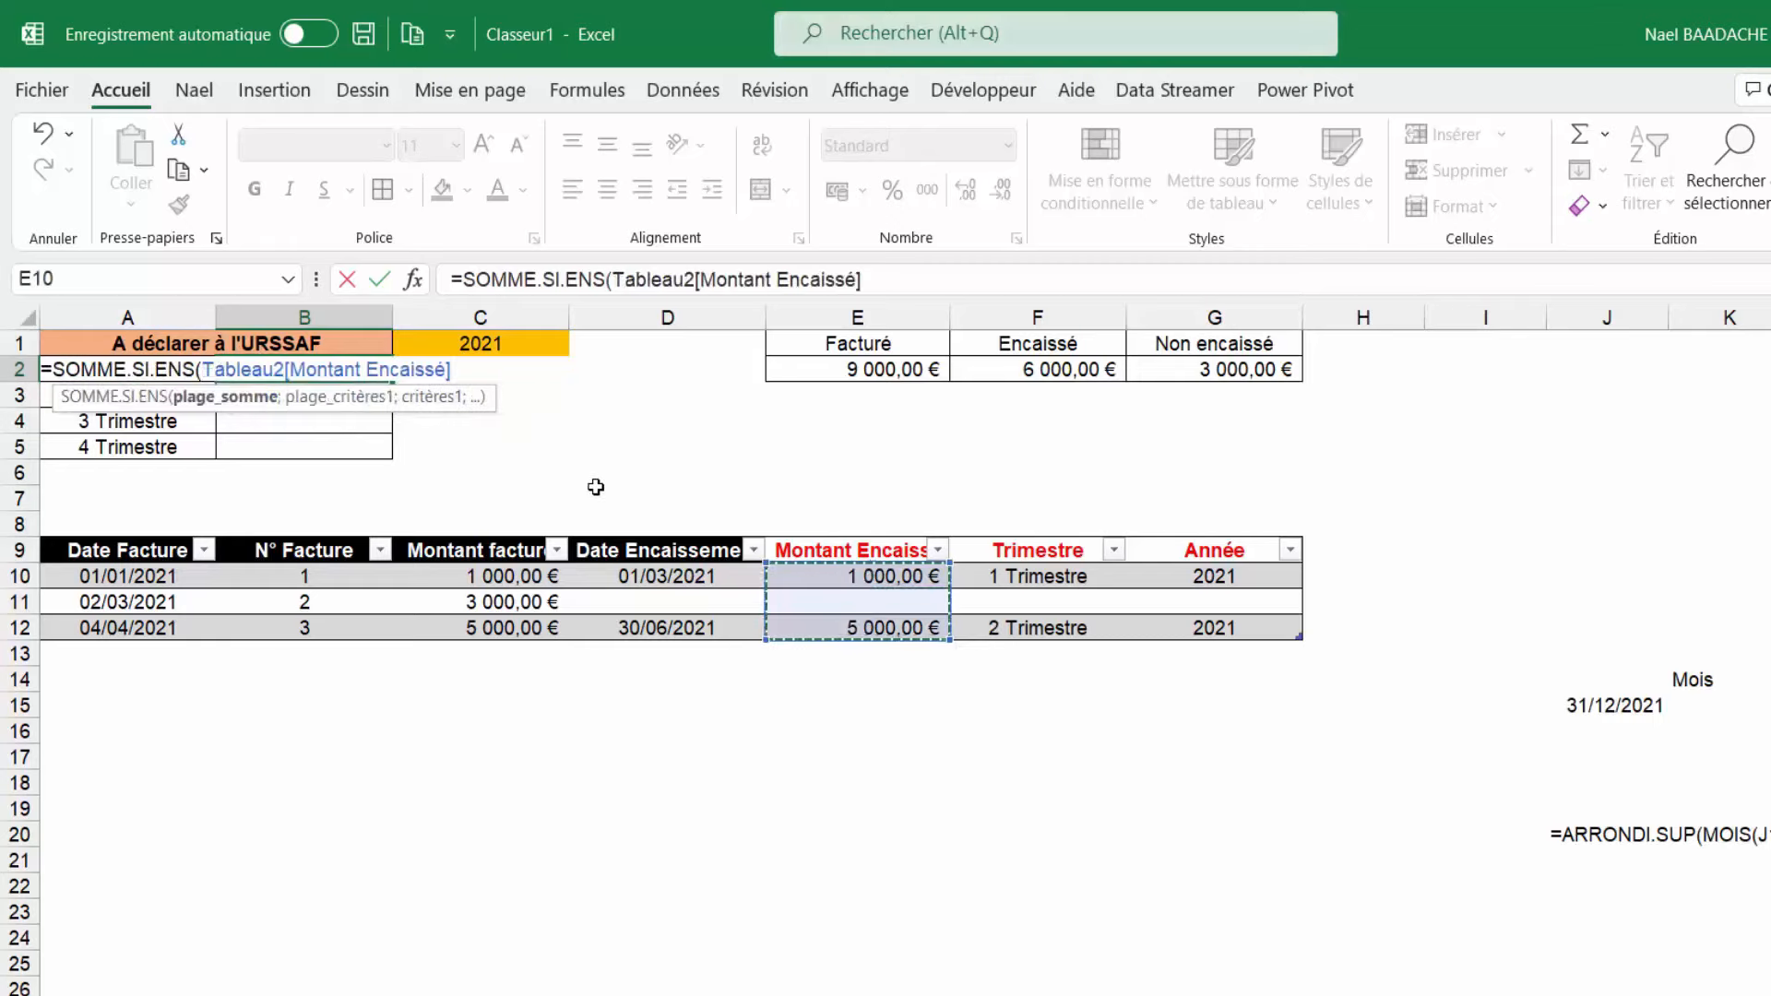
type(";")
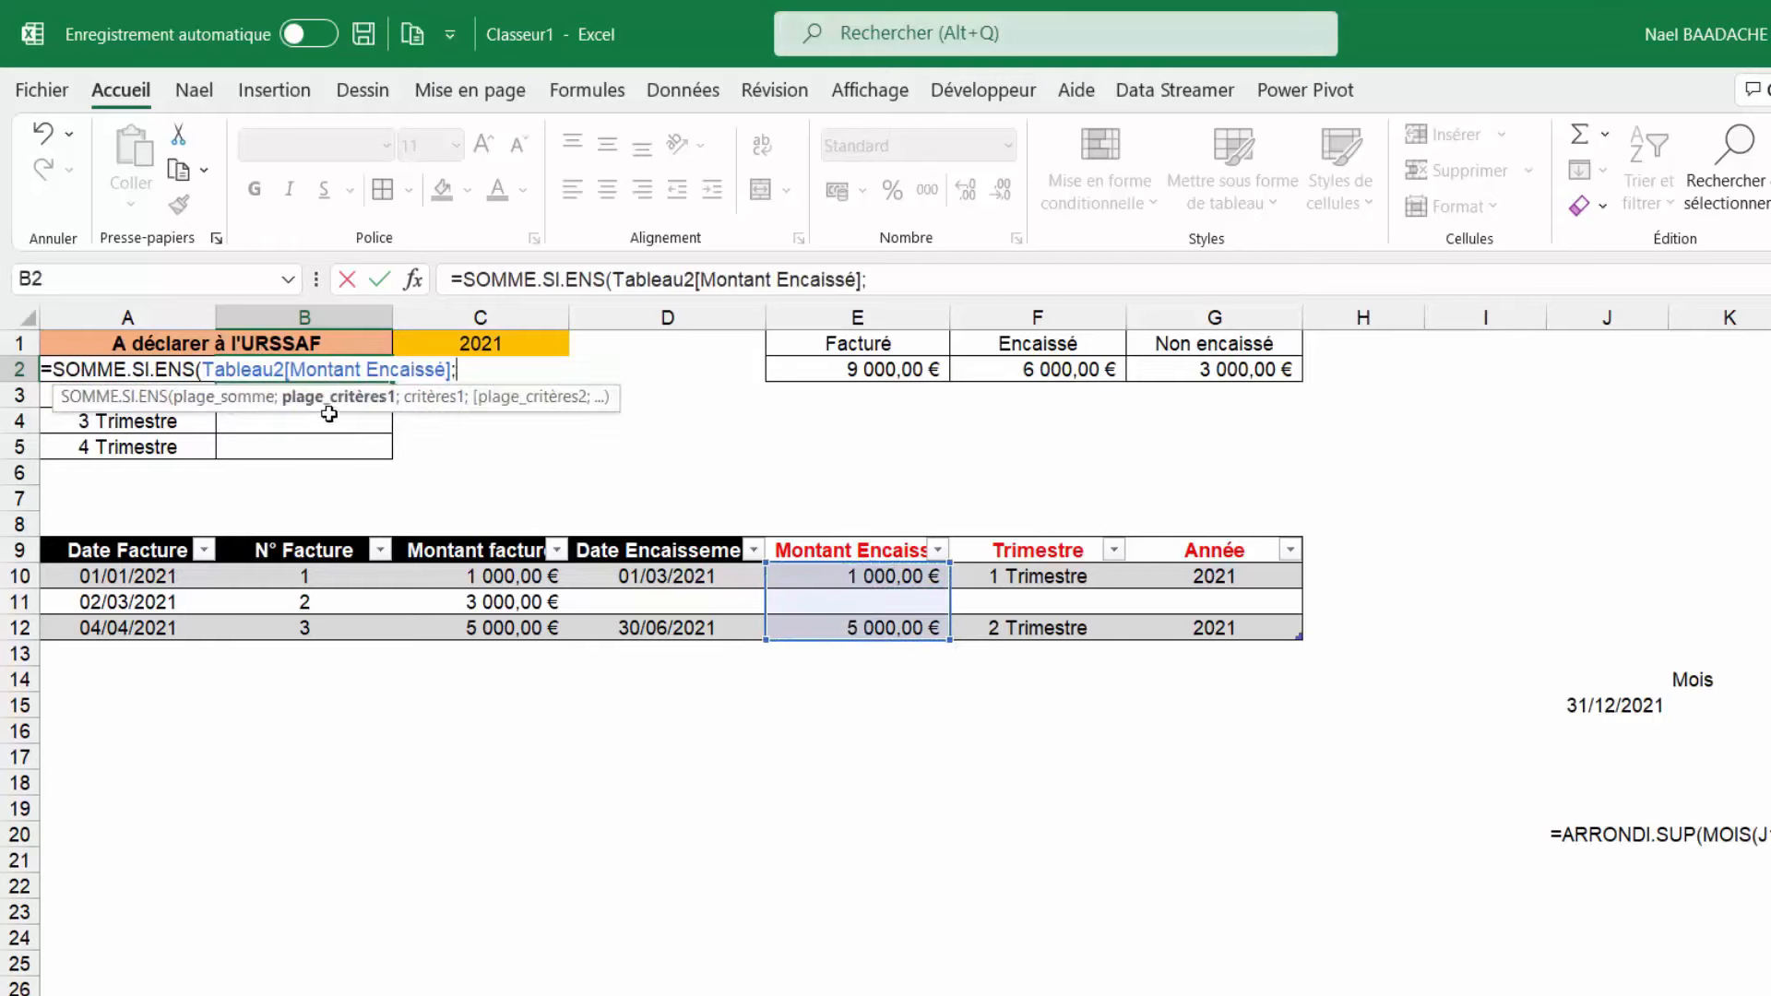
Add the first criterion to the formula: the table's Trimestre column must match the quarter in A2
left_click(1021, 575)
left_click_drag(1022, 576, 1019, 627)
type(";")
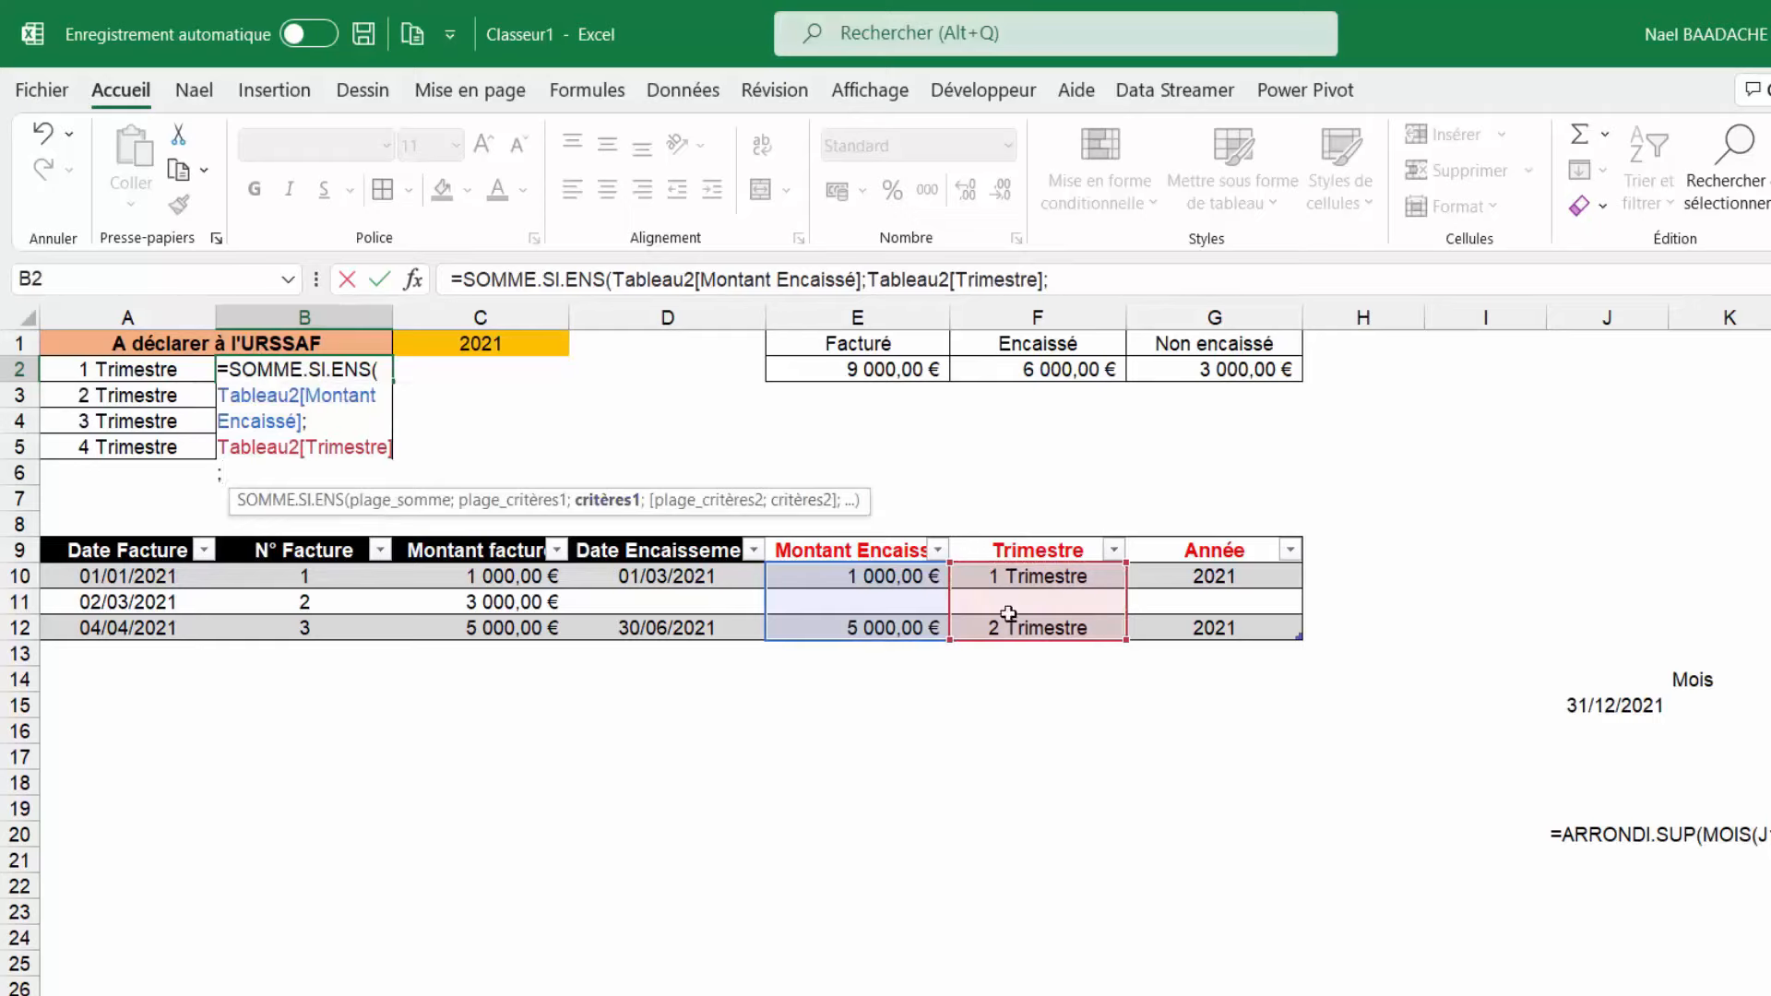
left_click(122, 370)
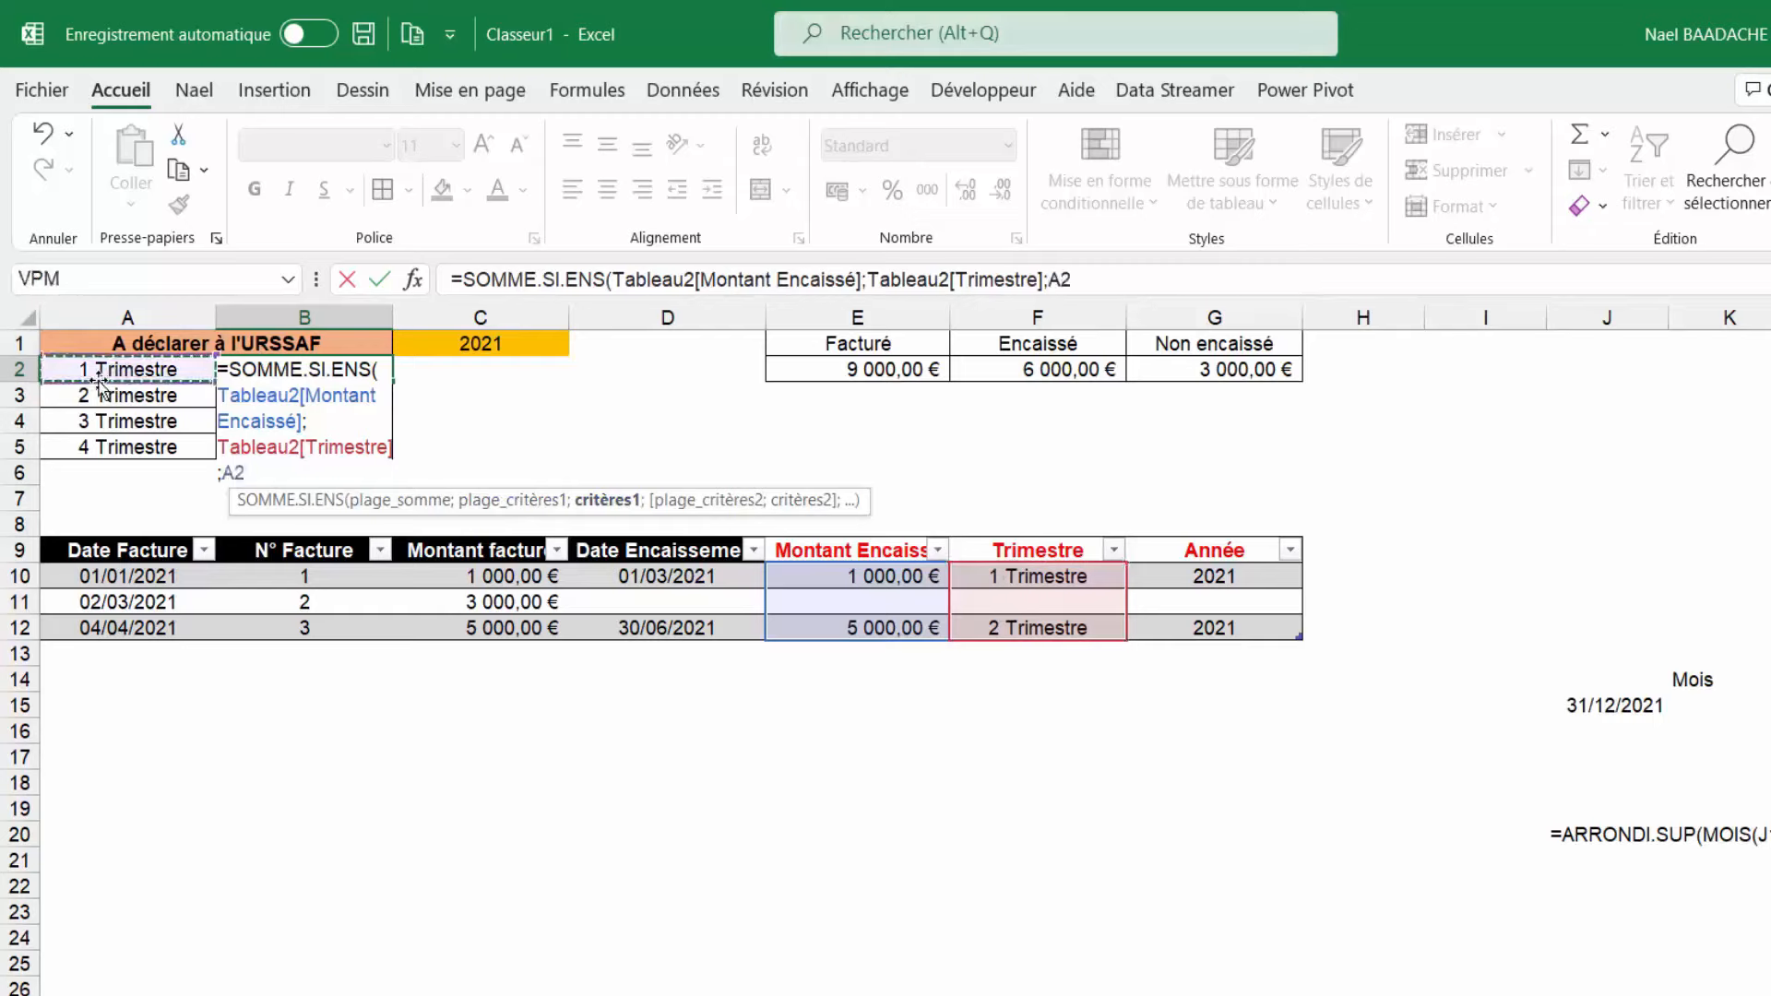
type(";")
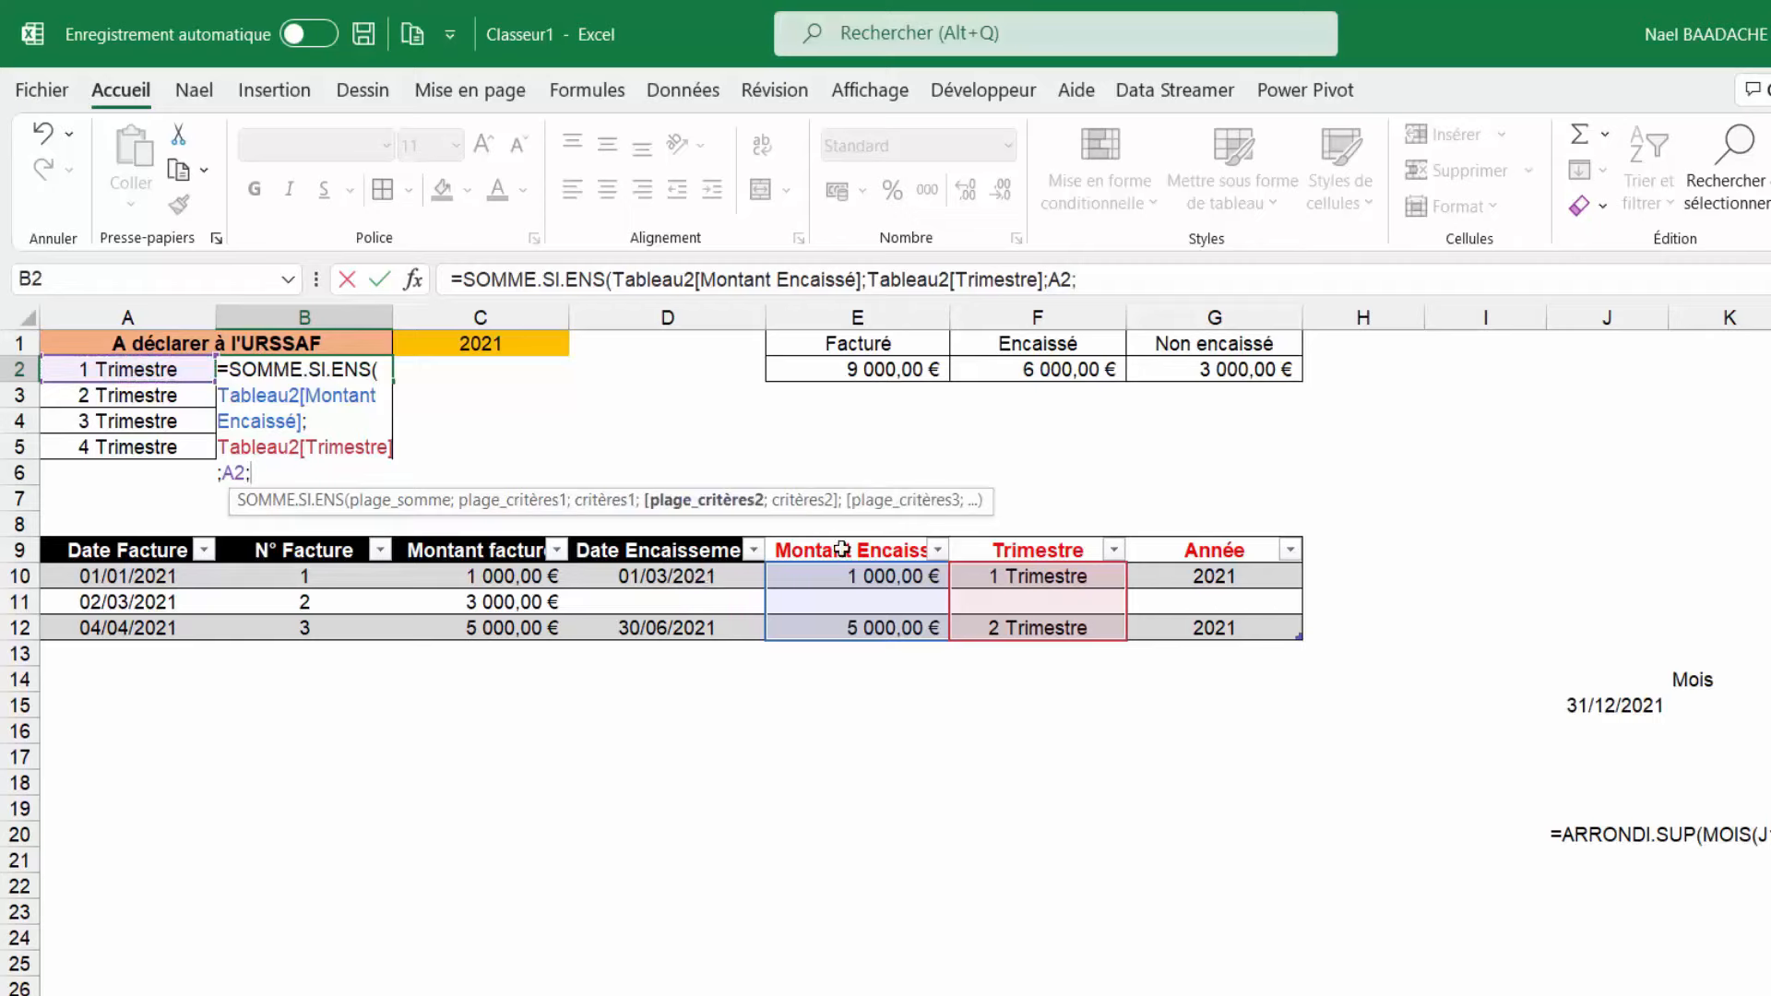
Add the Année column matched to the absolute reference $C$1 as second criterion, and complete the formula for B2:B5
left_click_drag(1222, 576, 1214, 630)
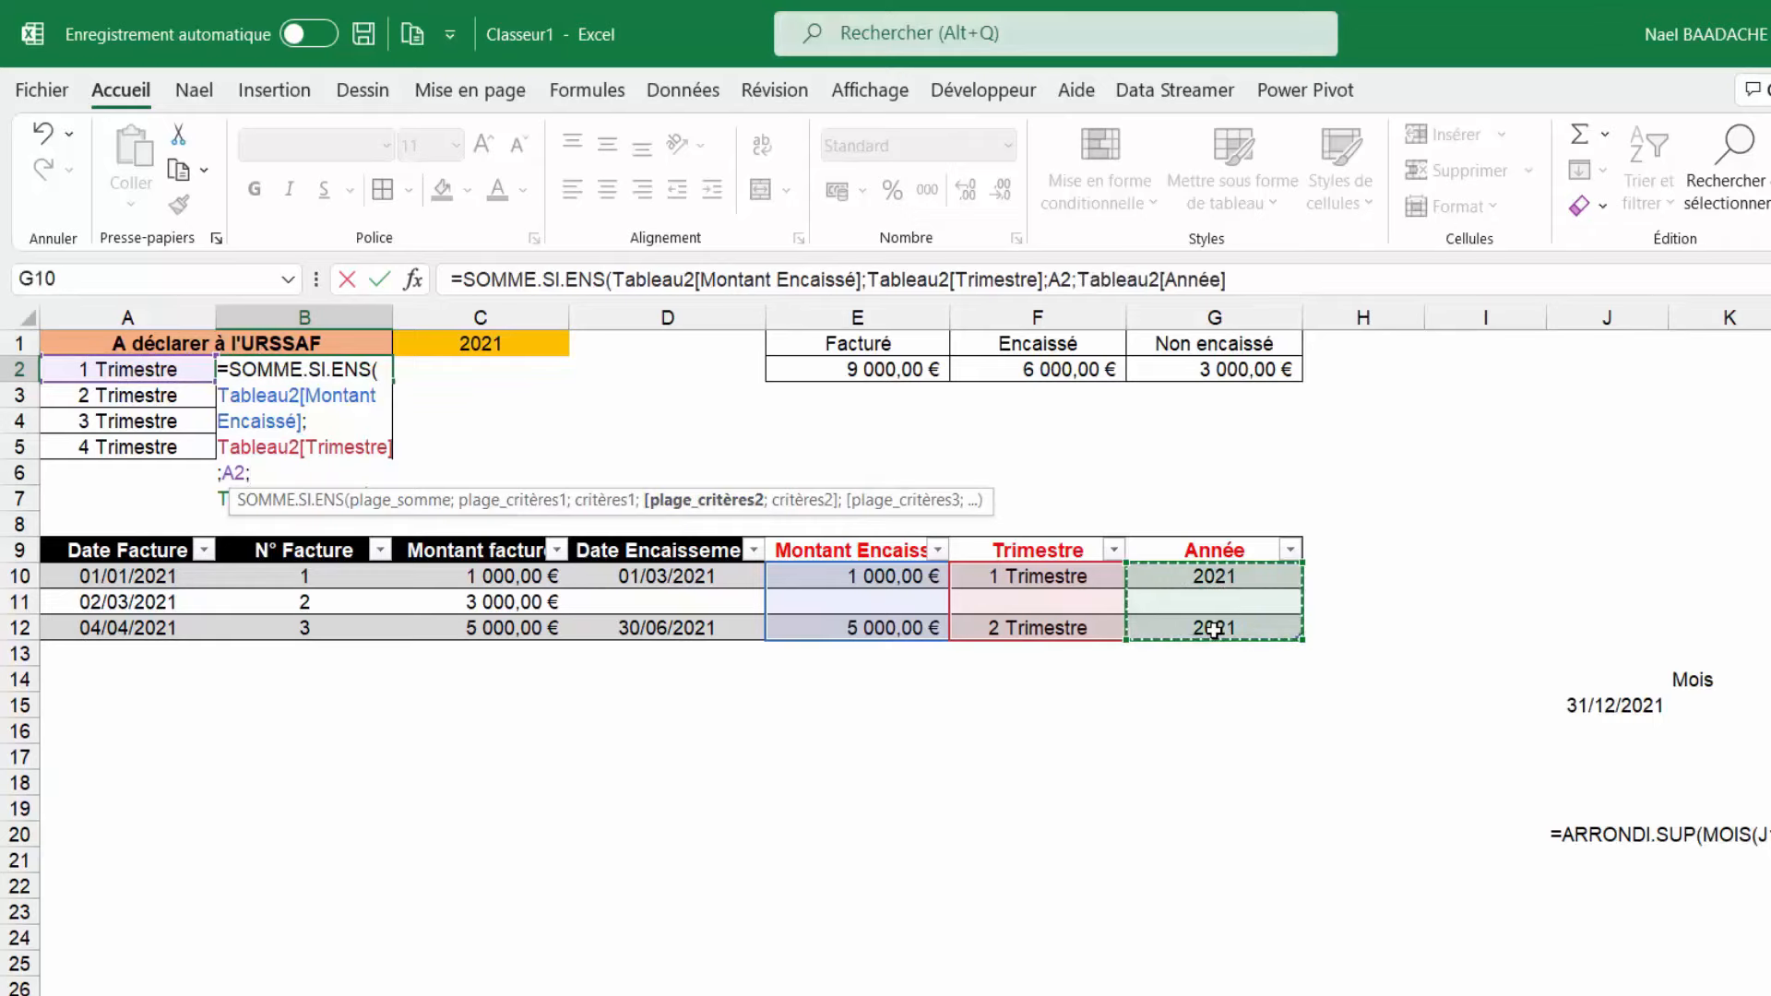
type(";")
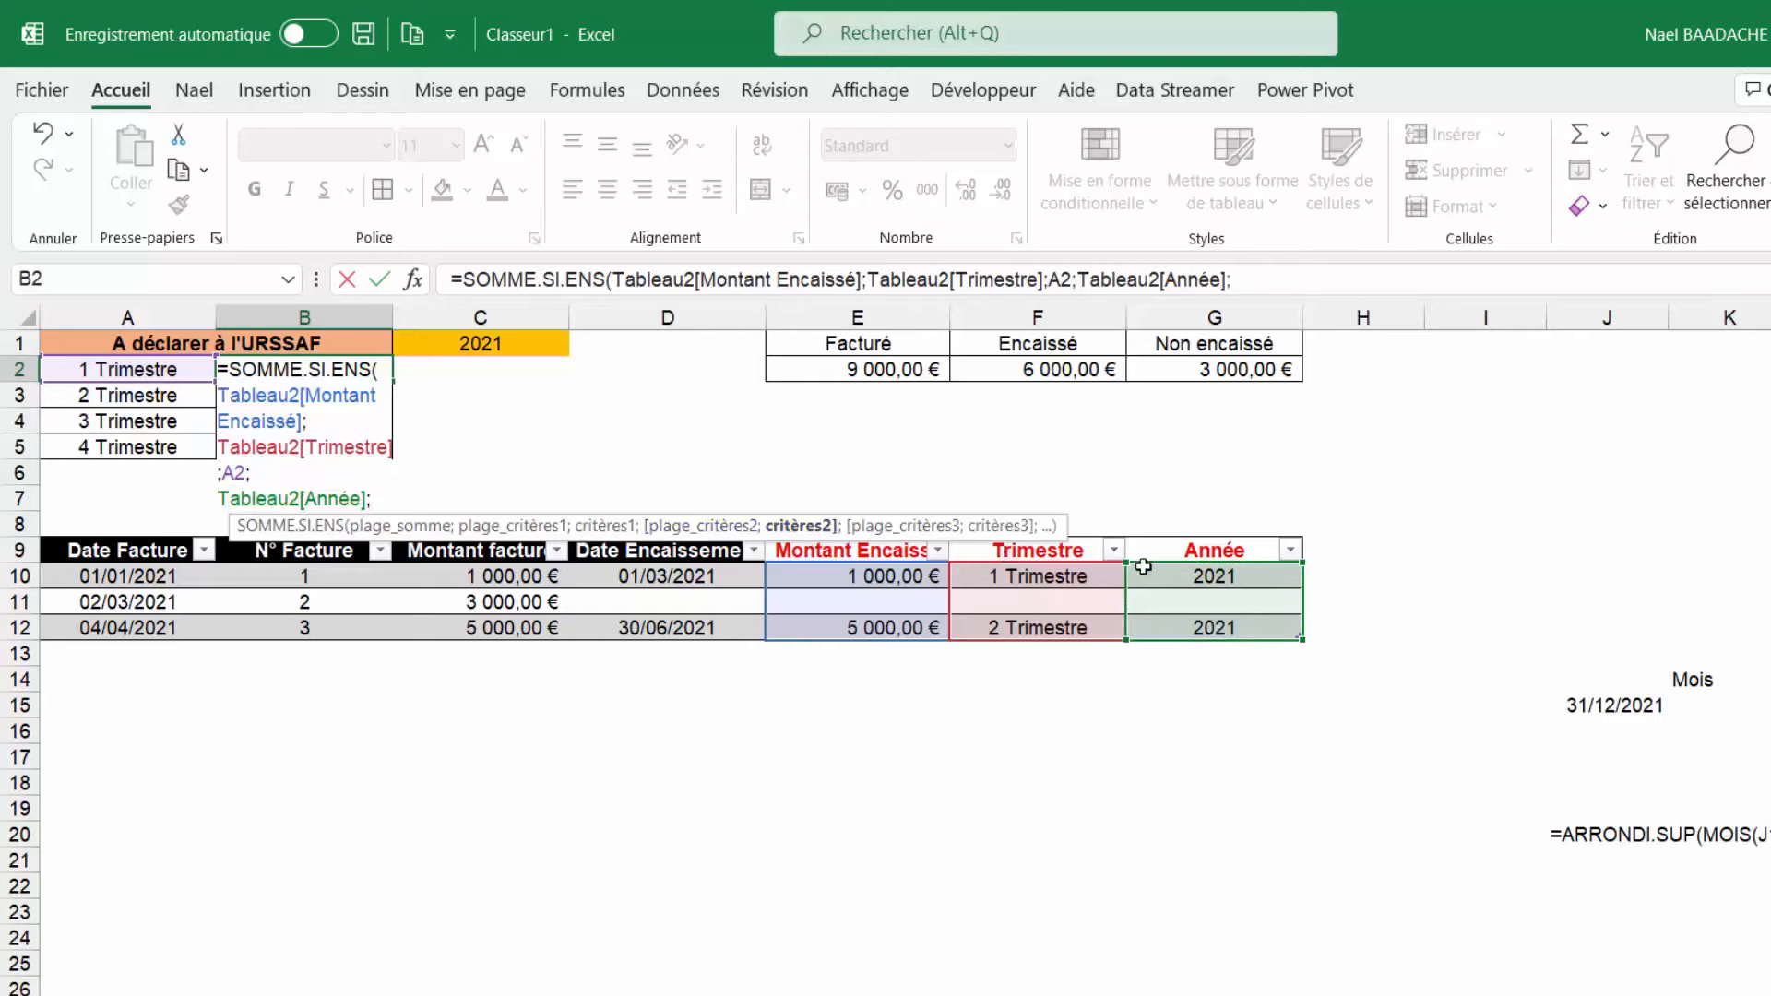
left_click(501, 345)
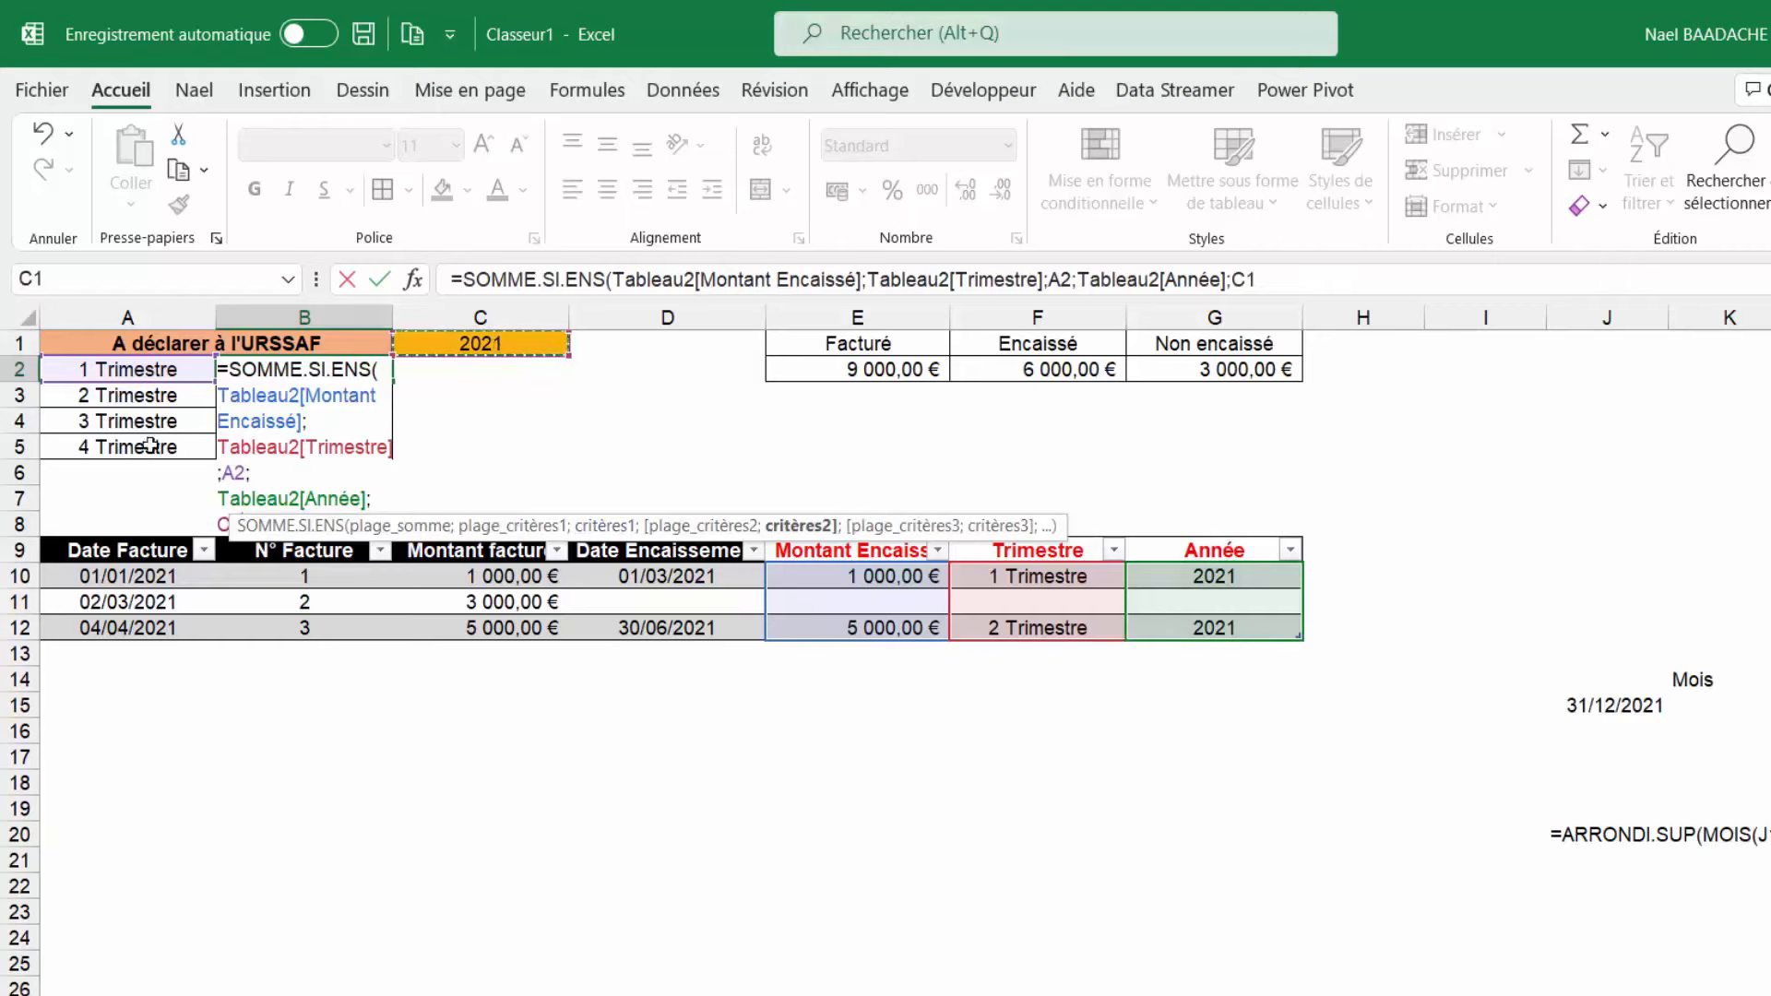
key("F4")
type(")")
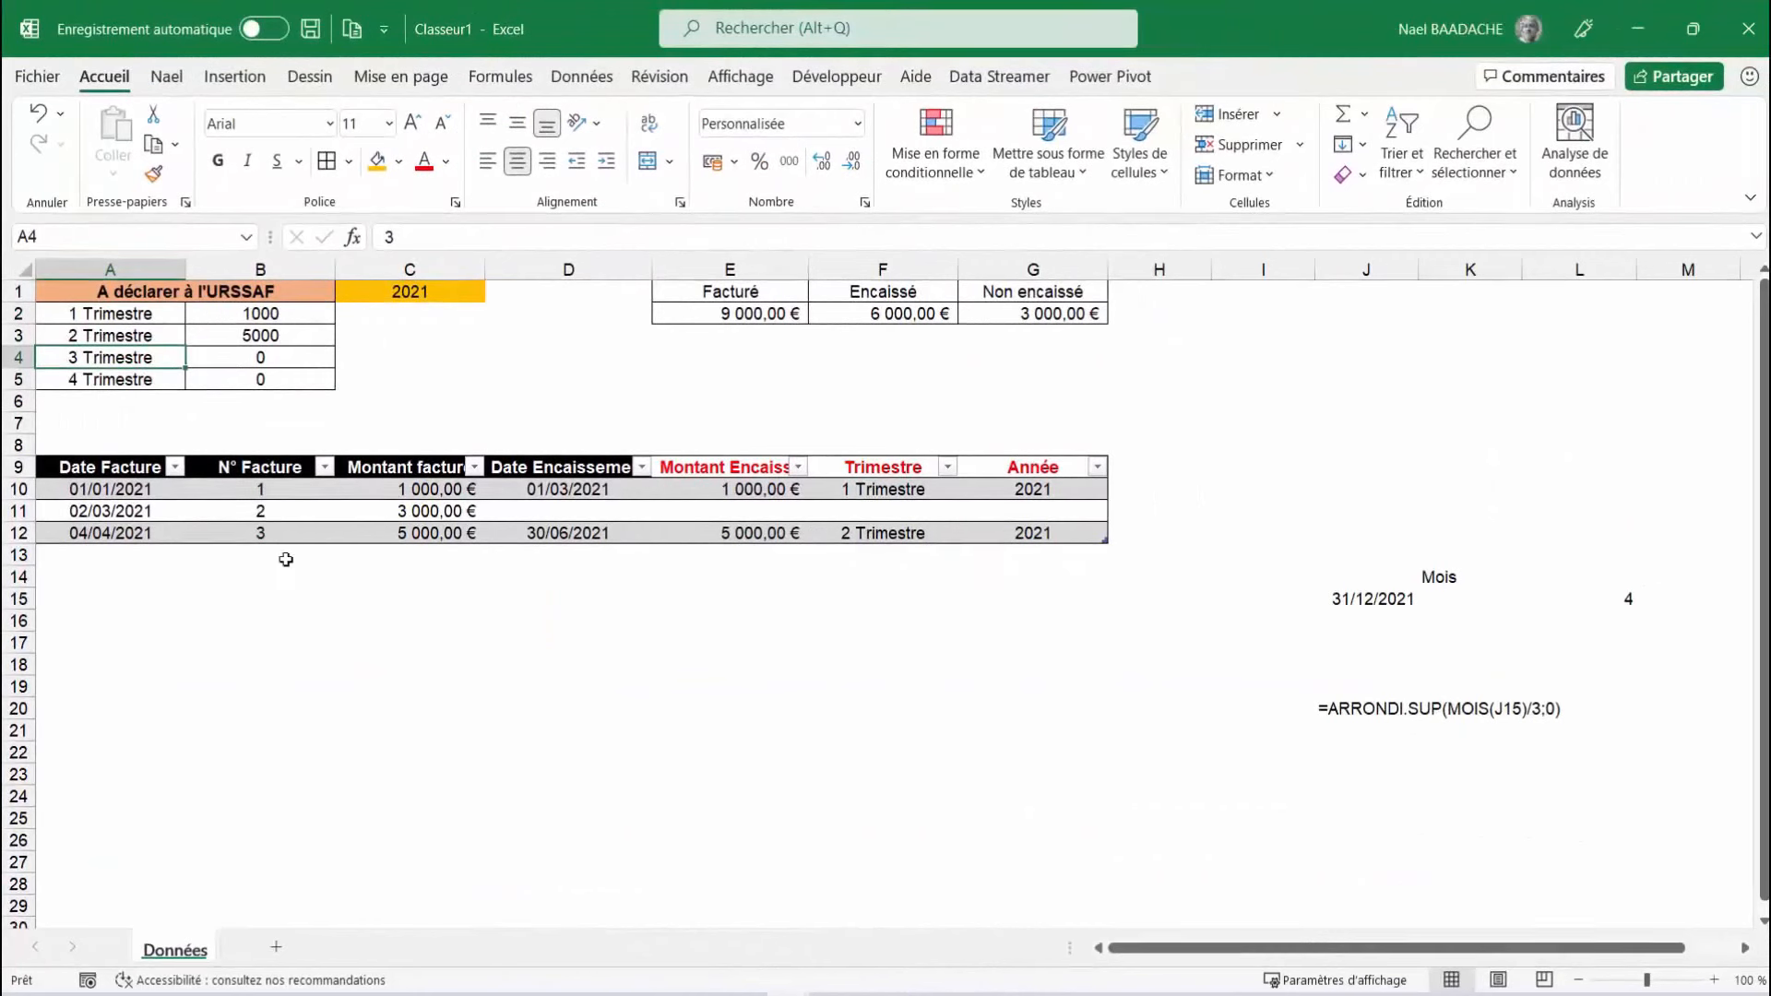
Add a new invoice in row 13 dated 01/12/2021, with number 4 and an invoiced amount of 10000
left_click(124, 553)
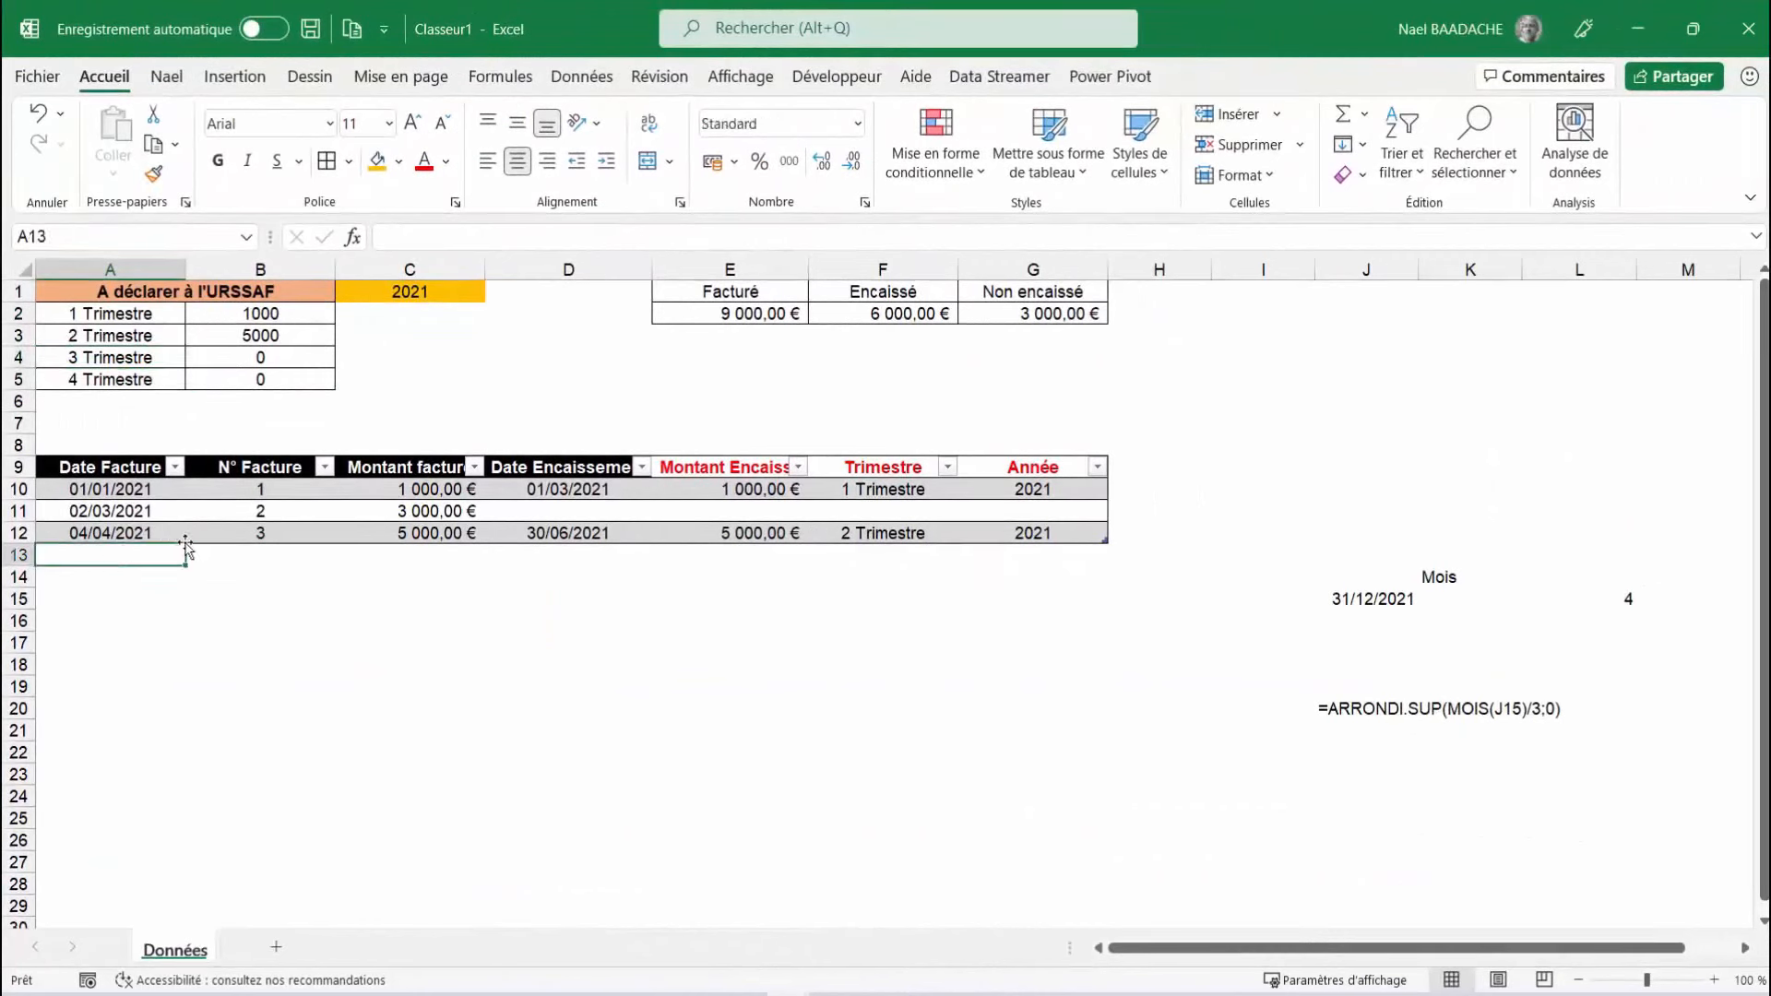
type("01/")
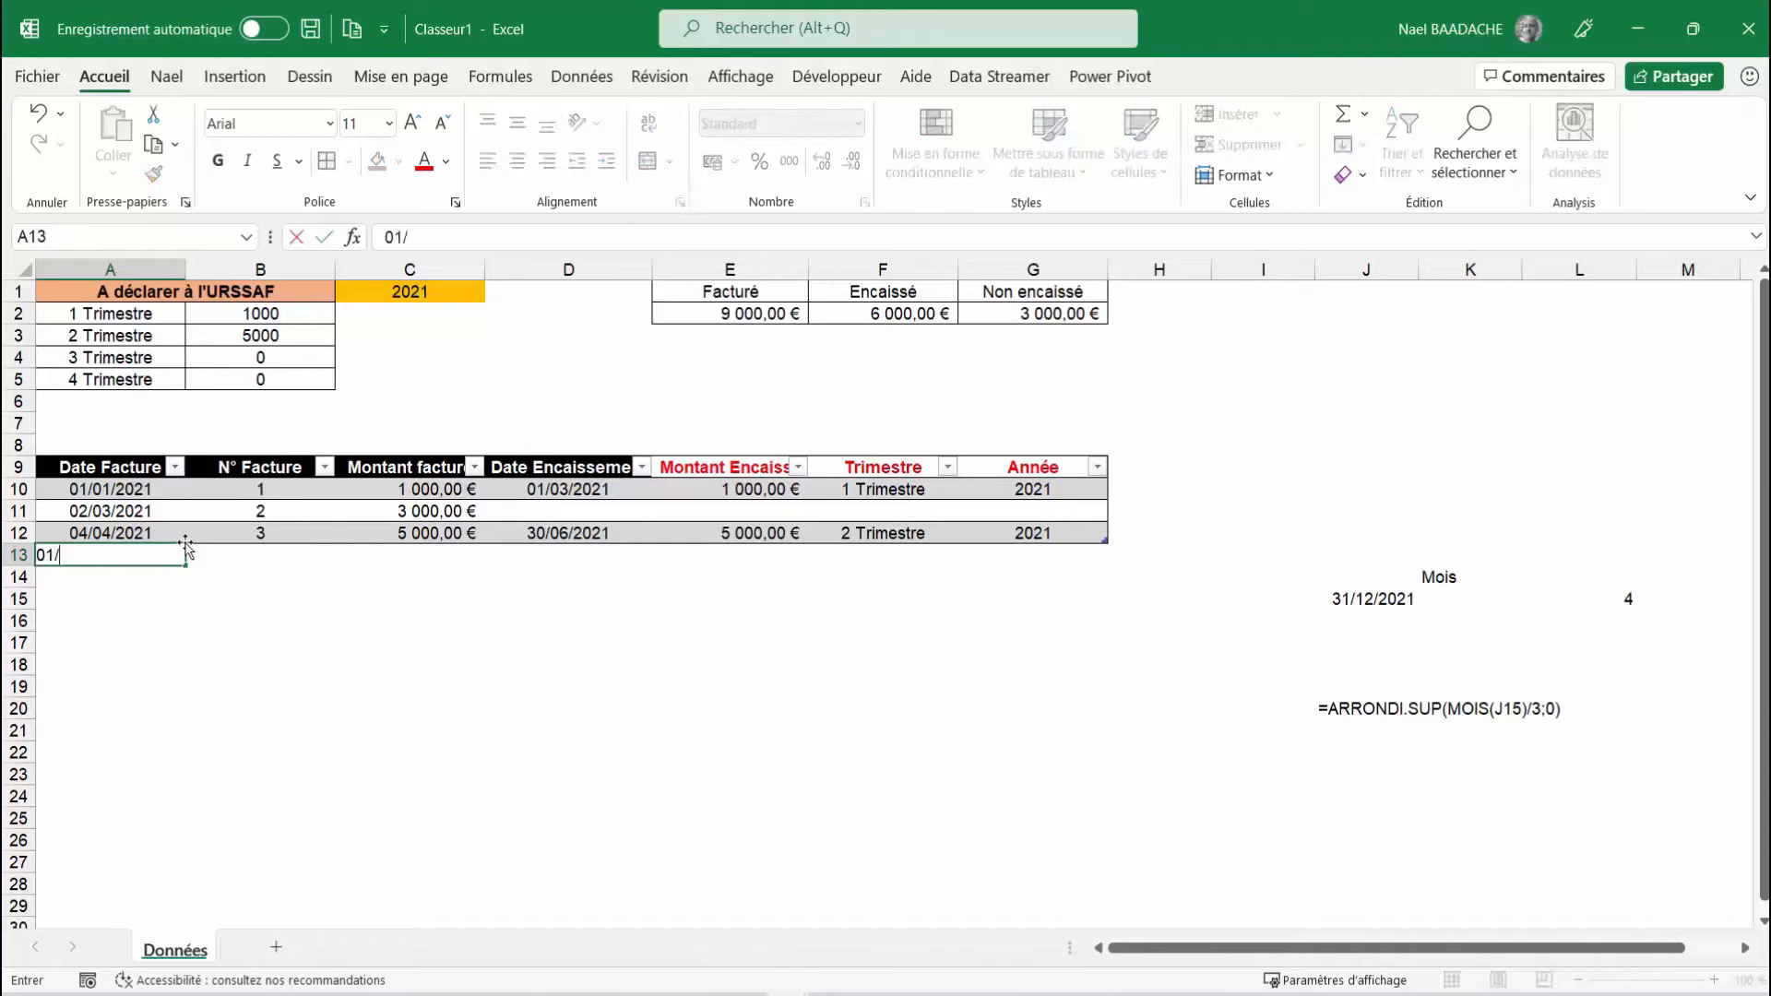
type("01")
key("BackSpace")
key("BackSpace")
type("12/2021")
key("Tab")
type("4")
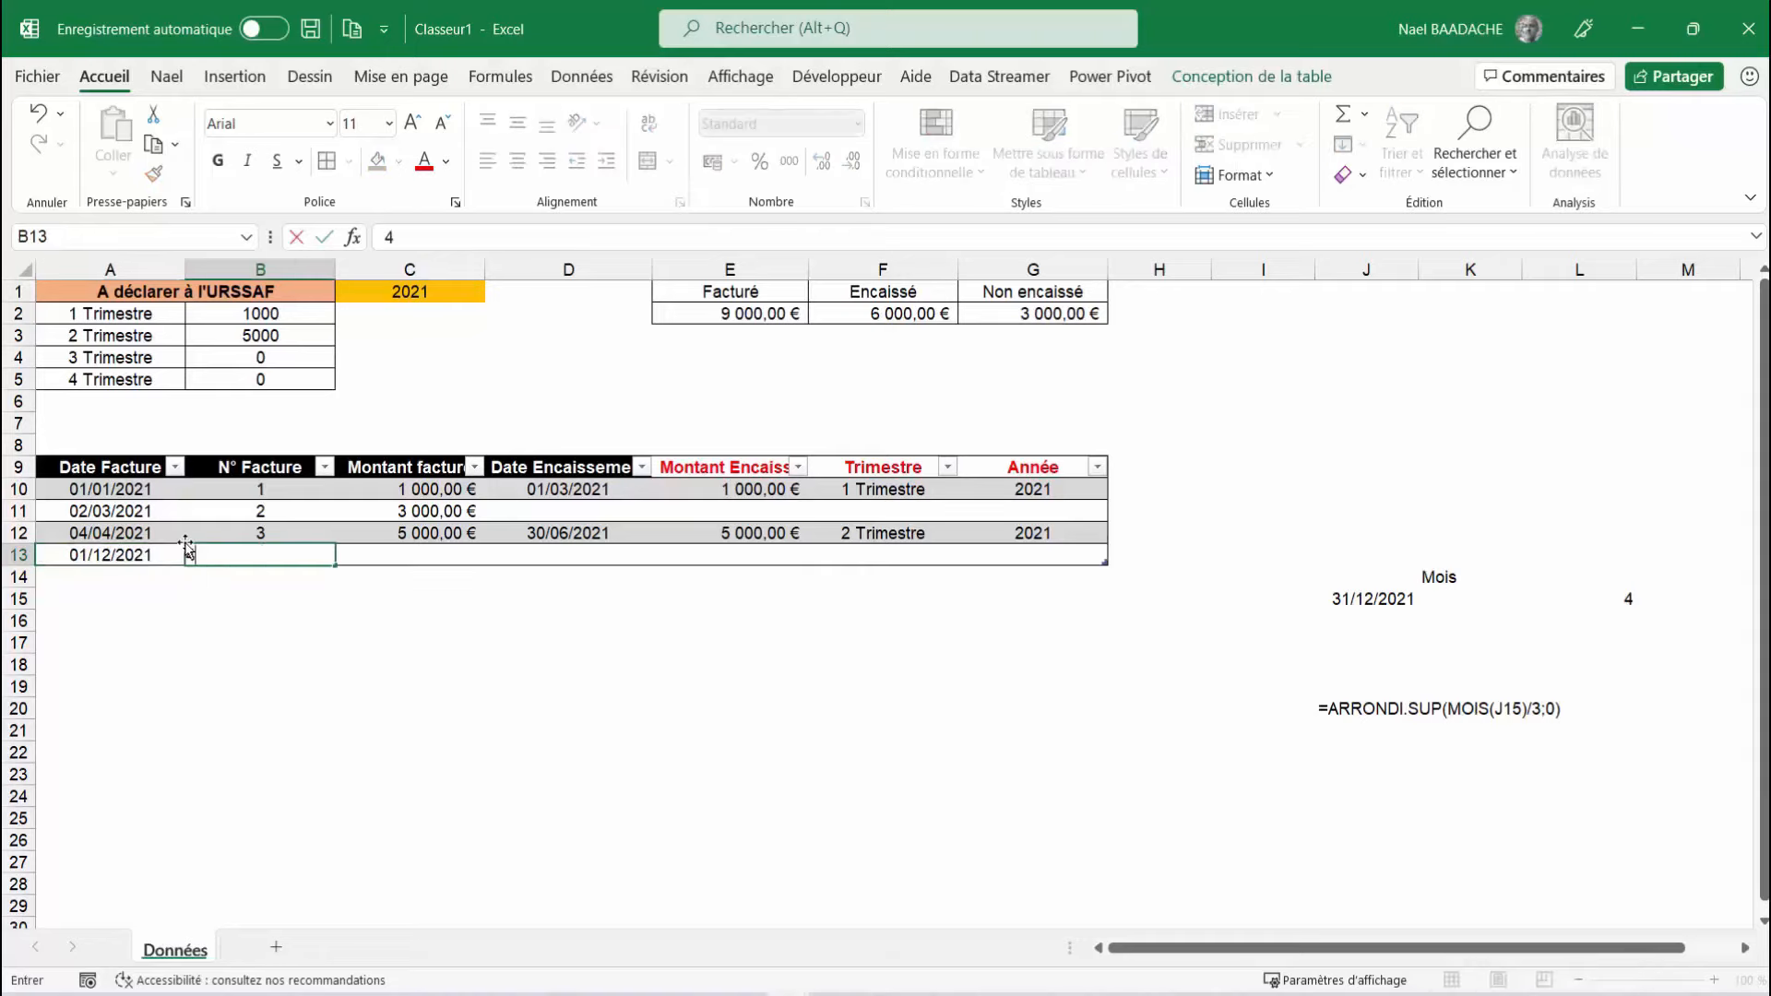
key("Tab")
type("10000")
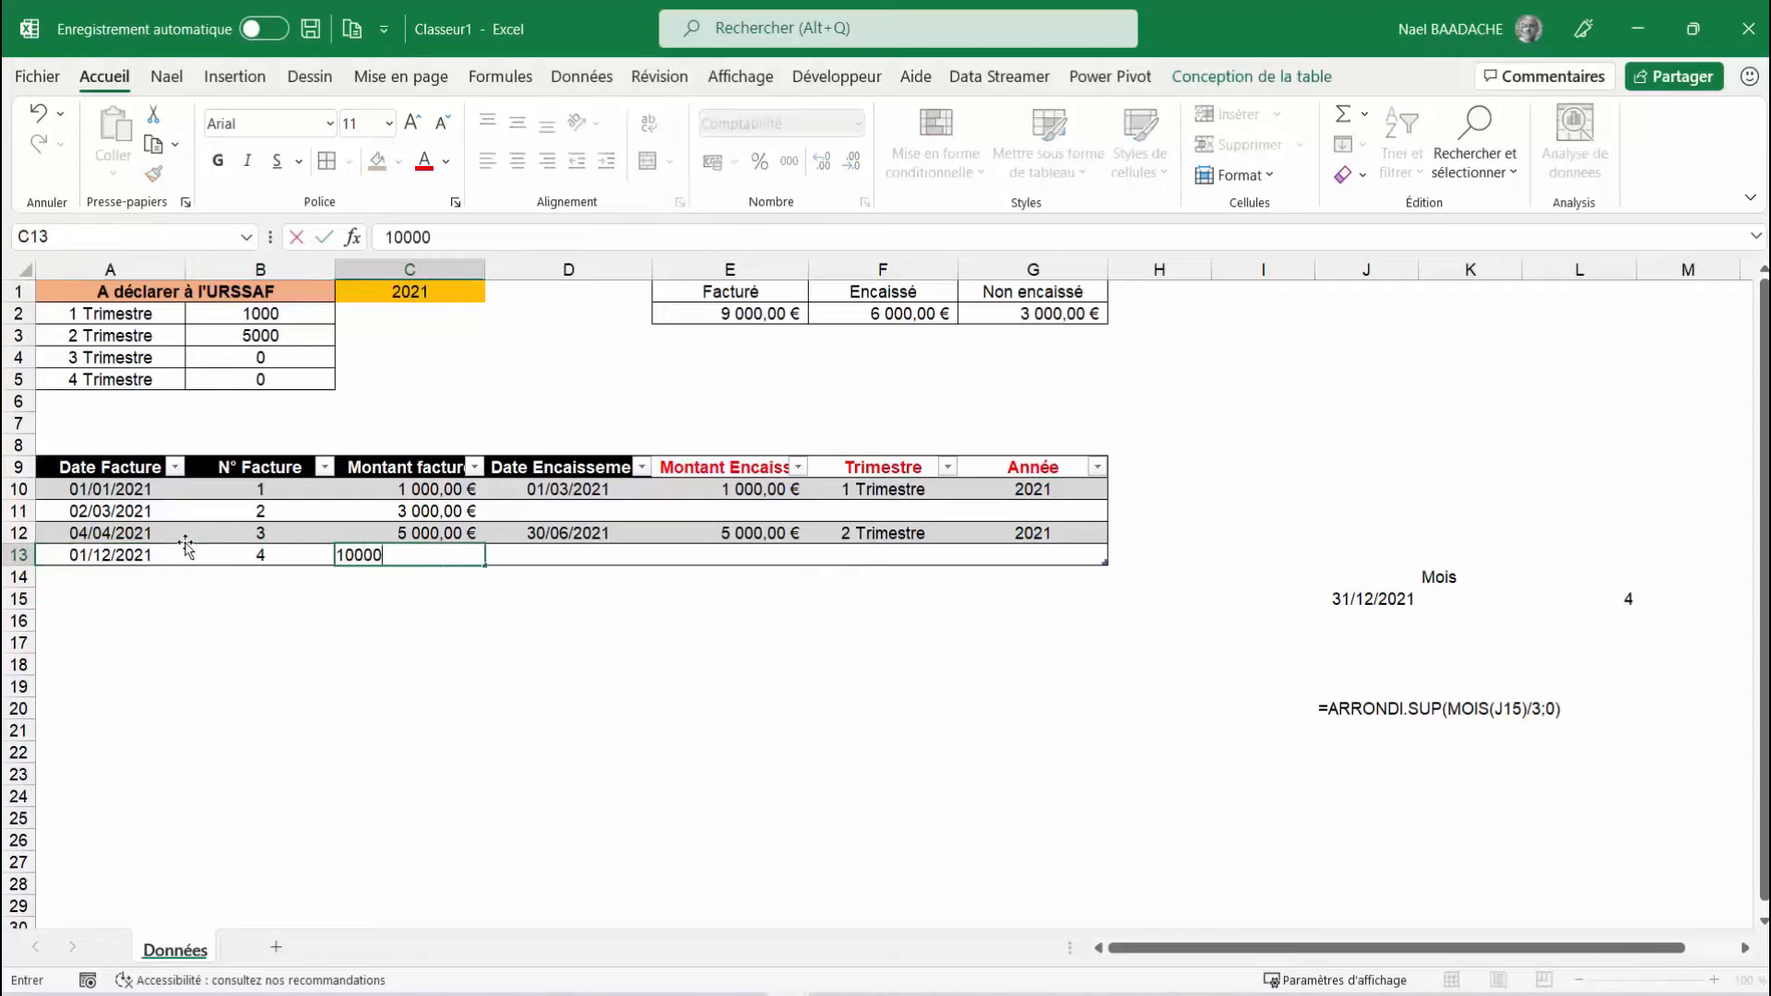
key("Tab")
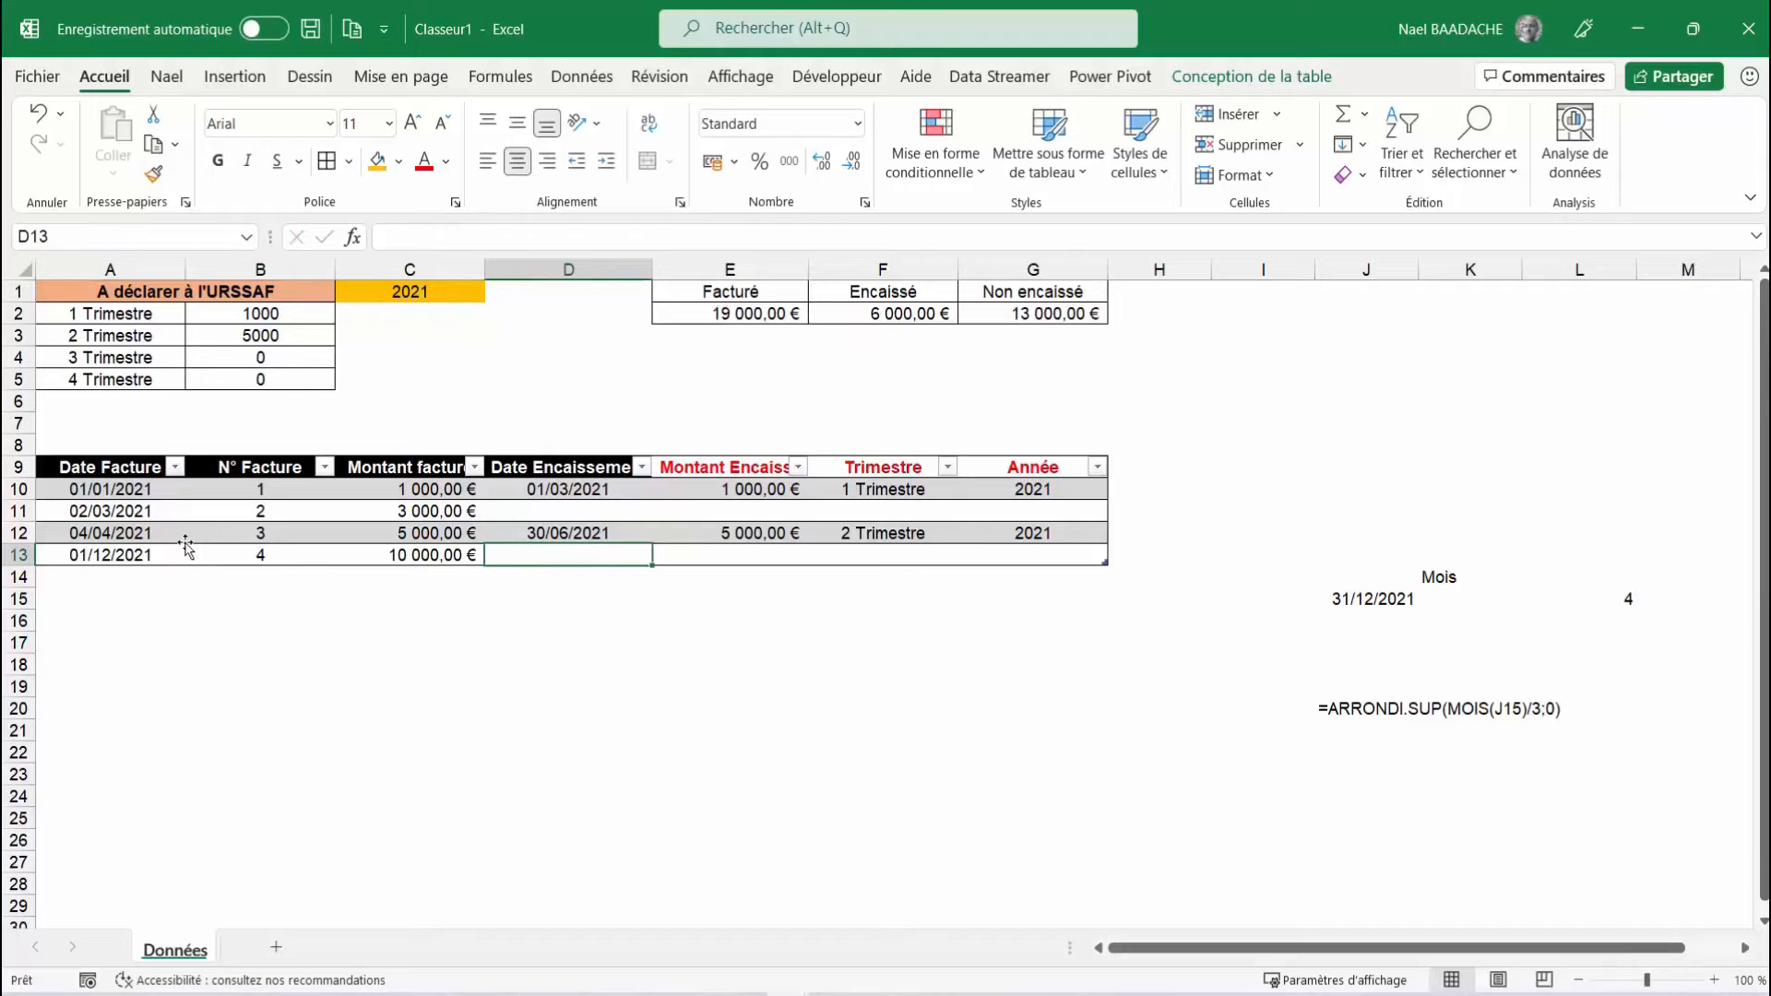
Enter 01/01/2022 as the collection date of invoice 4
type("01")
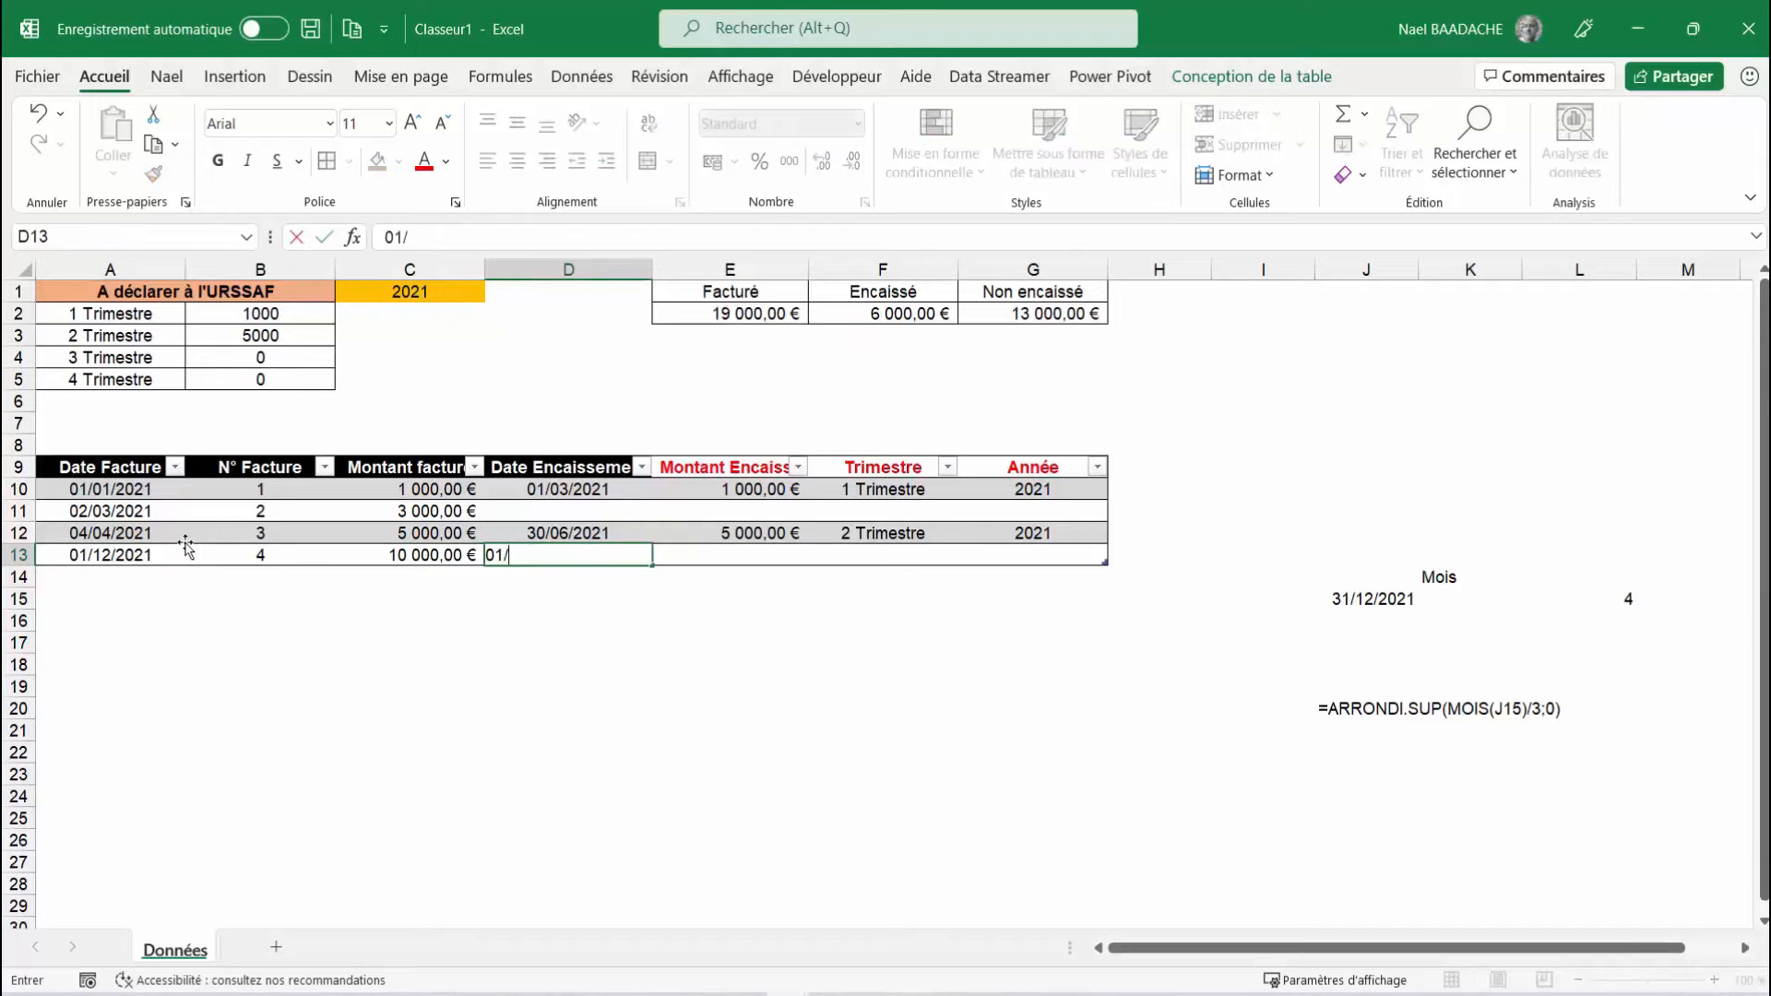
type("/01/2022")
key("Tab")
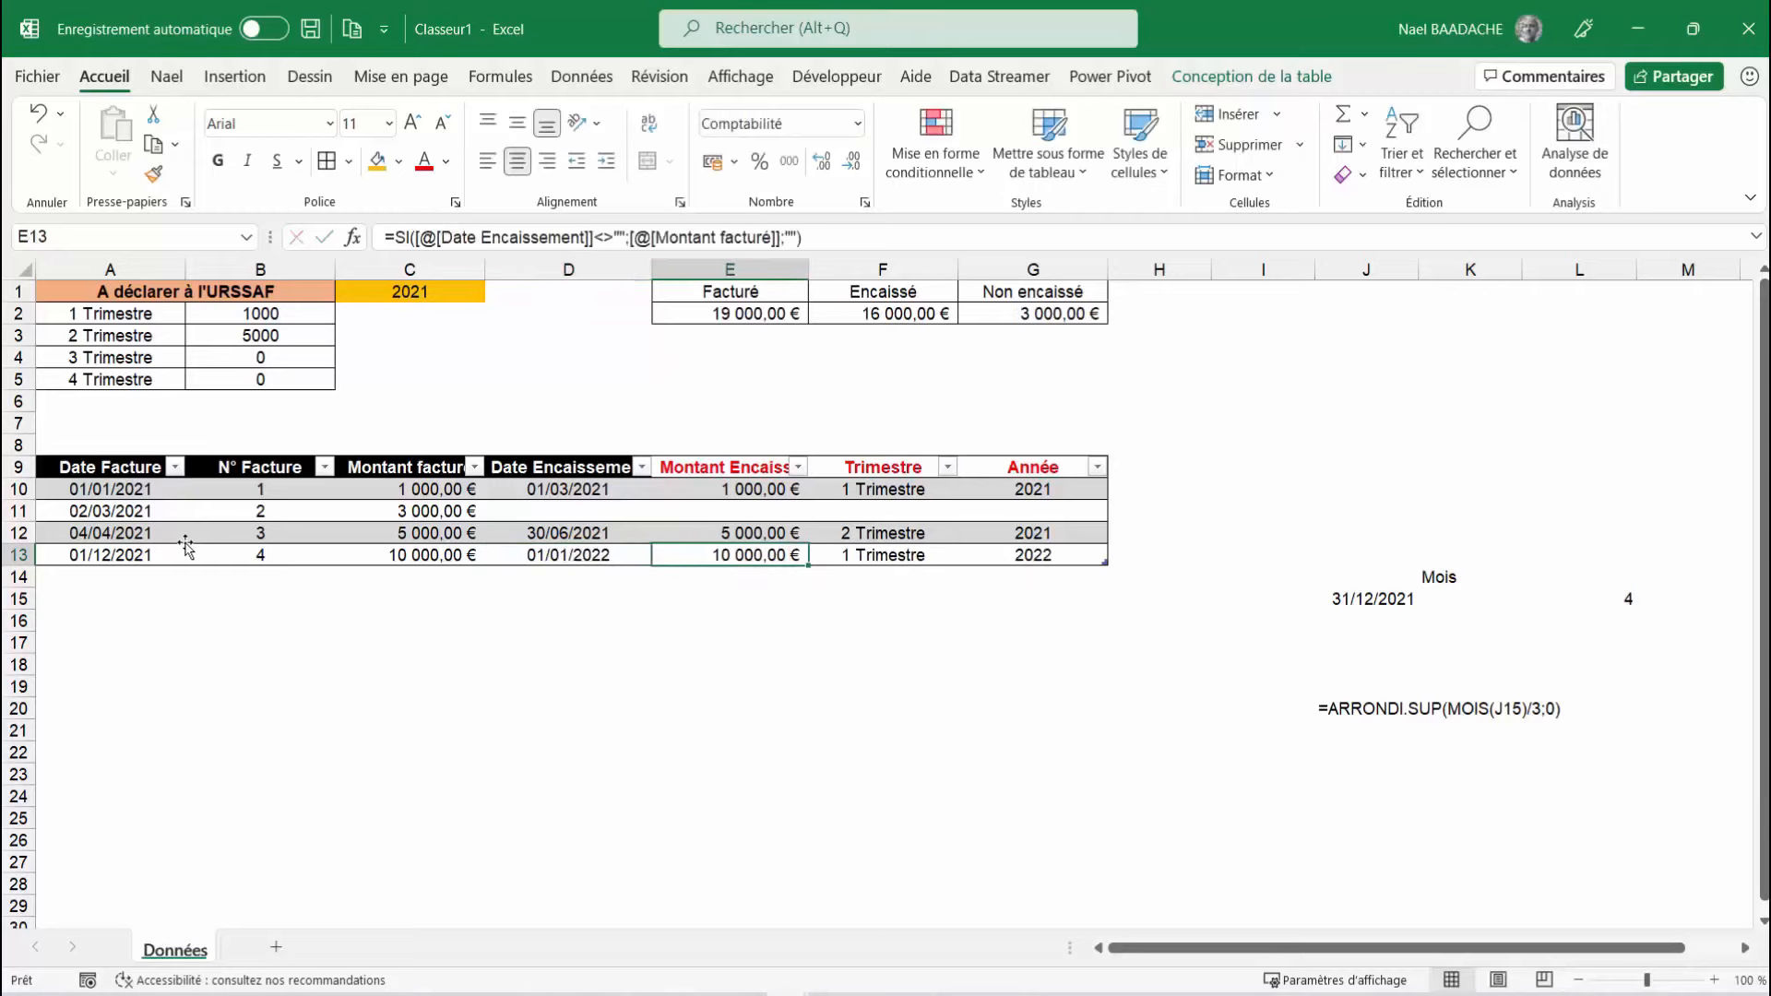
Change the URSSAF declaration year in C1 to 2022
left_click(290, 309)
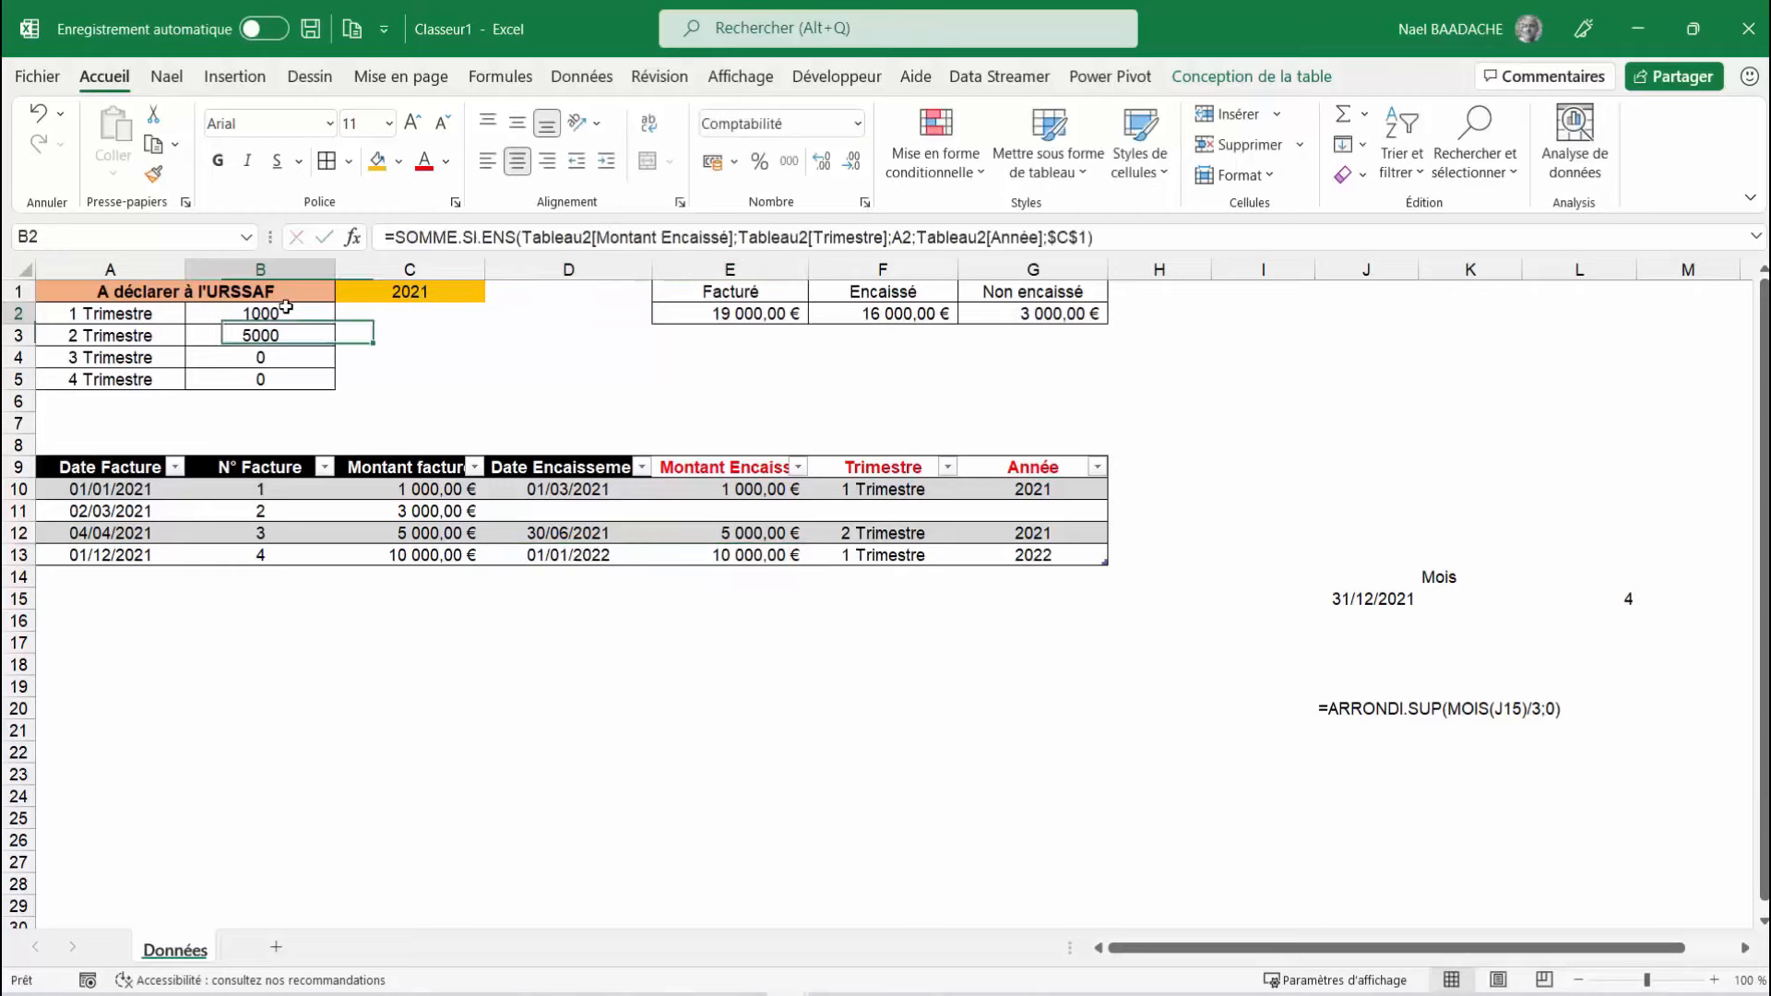
left_click(410, 288)
type("2022")
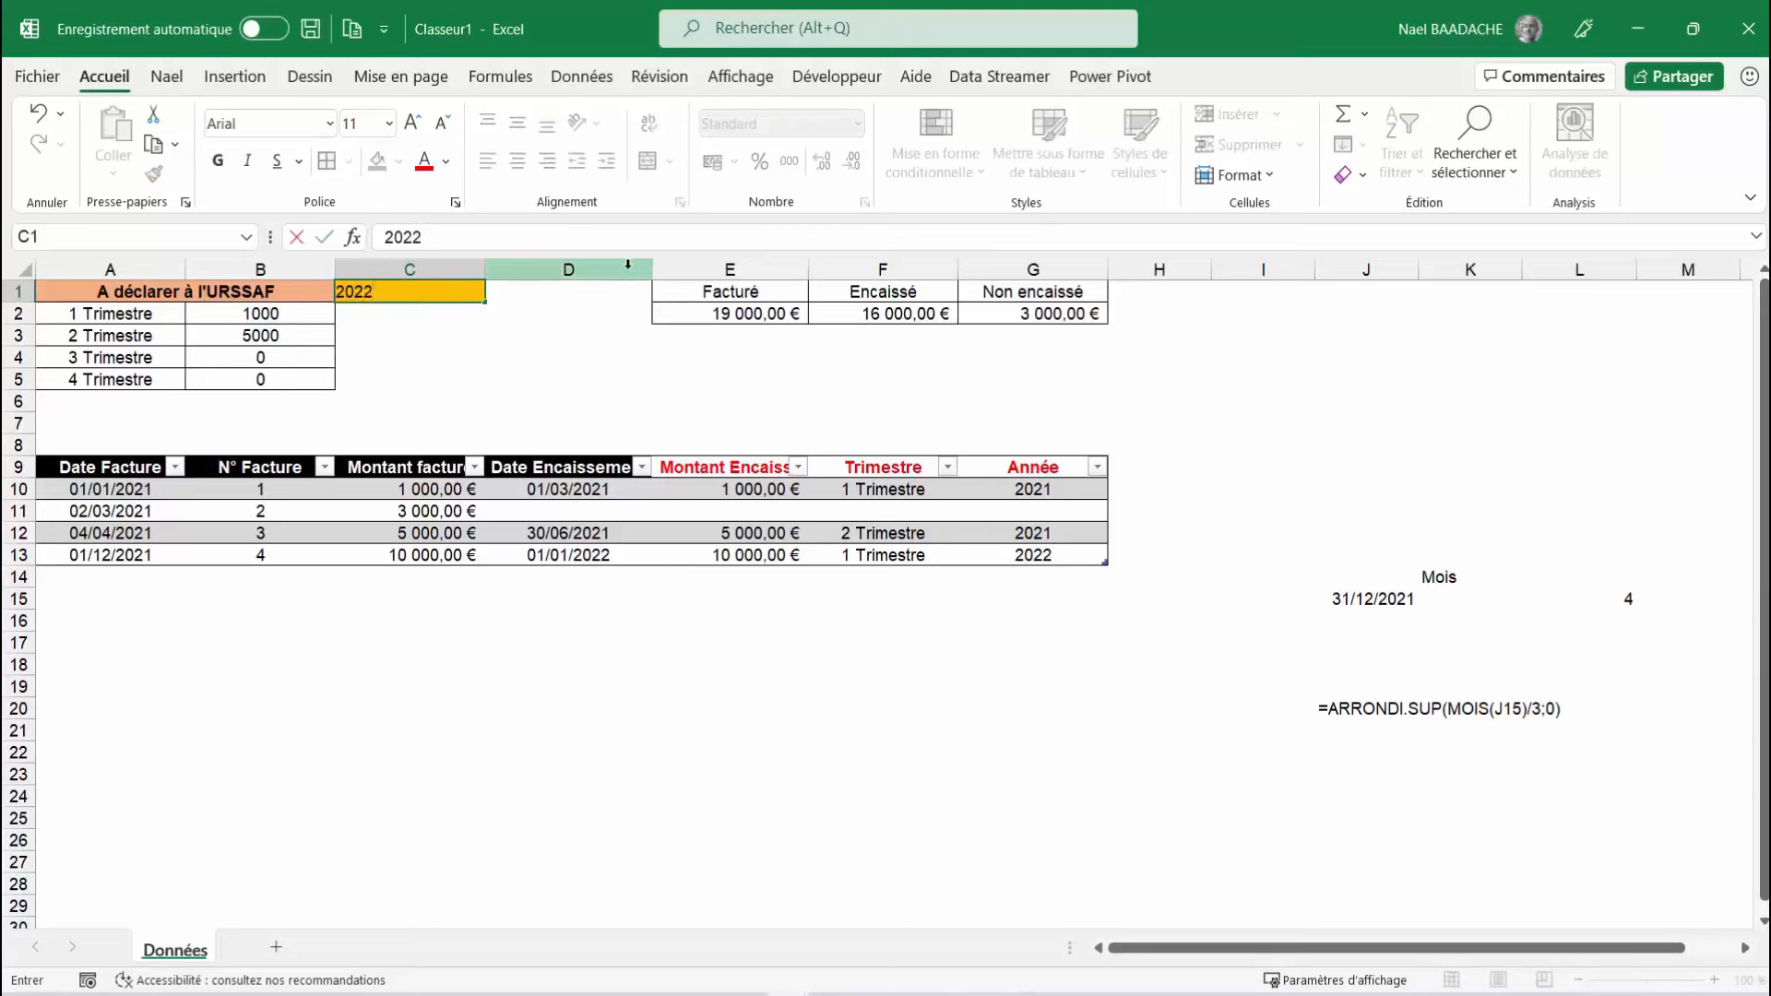
key("Return")
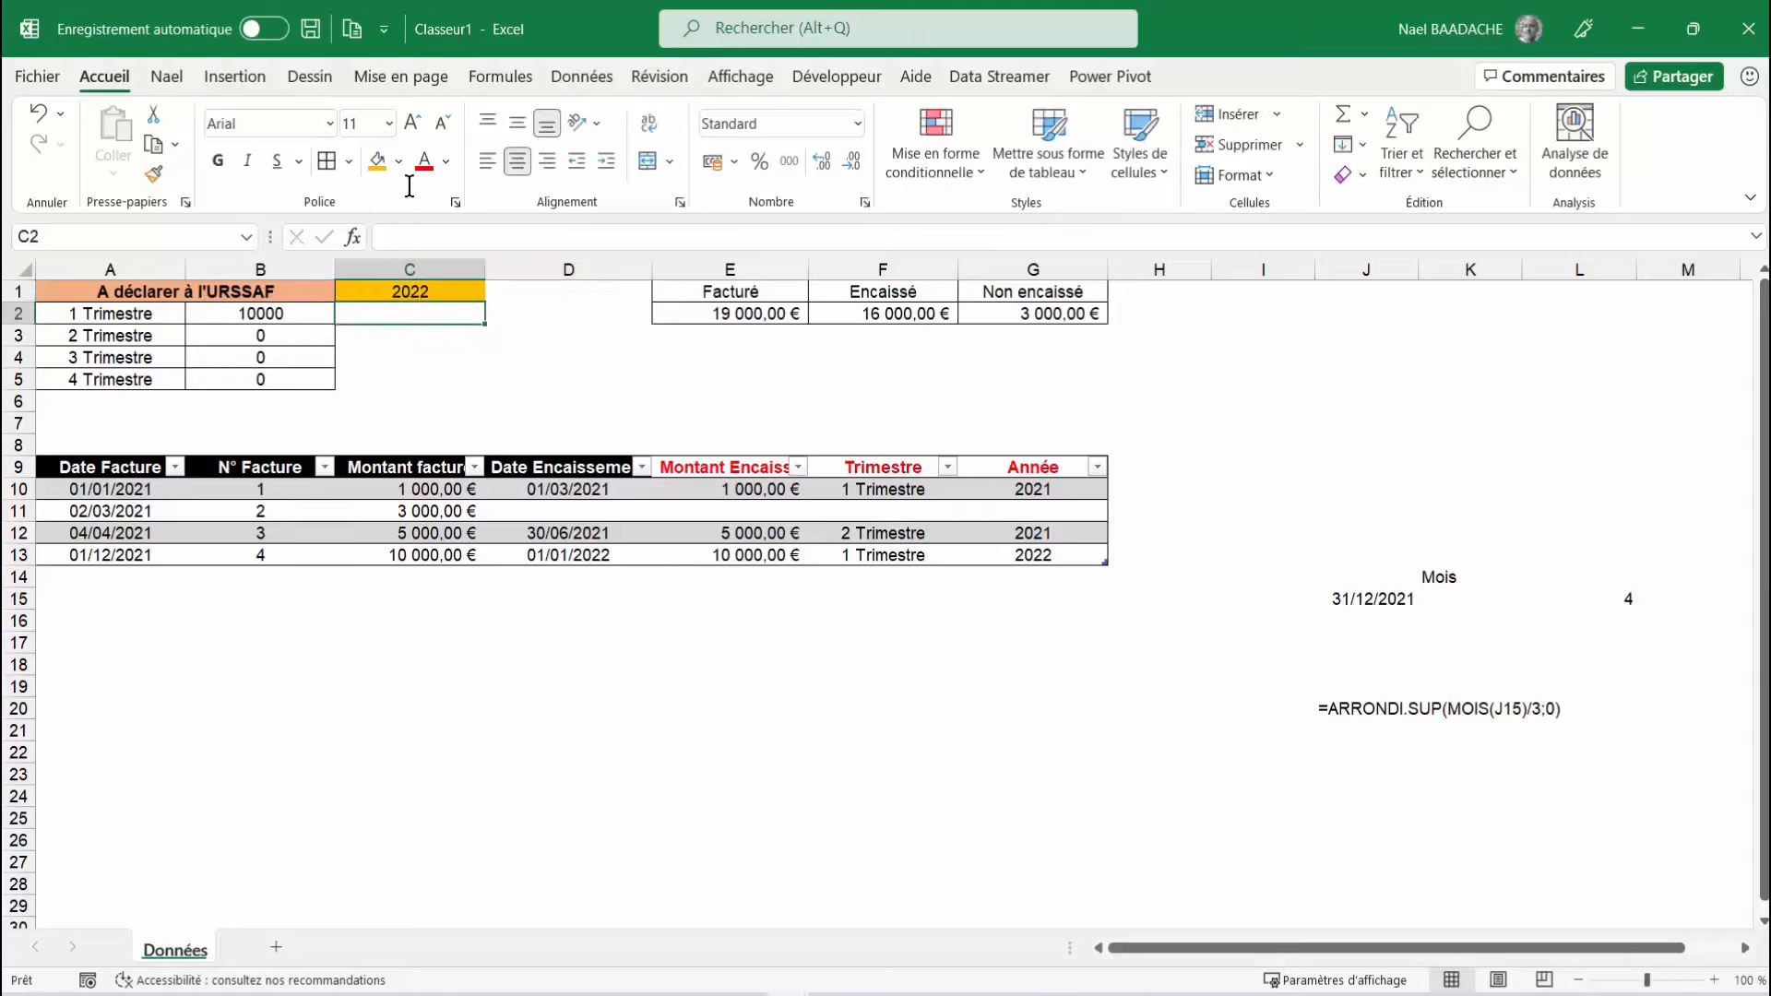
Apply the euro accounting format to the quarterly URSSAF amounts in B2:B5
left_click(273, 315)
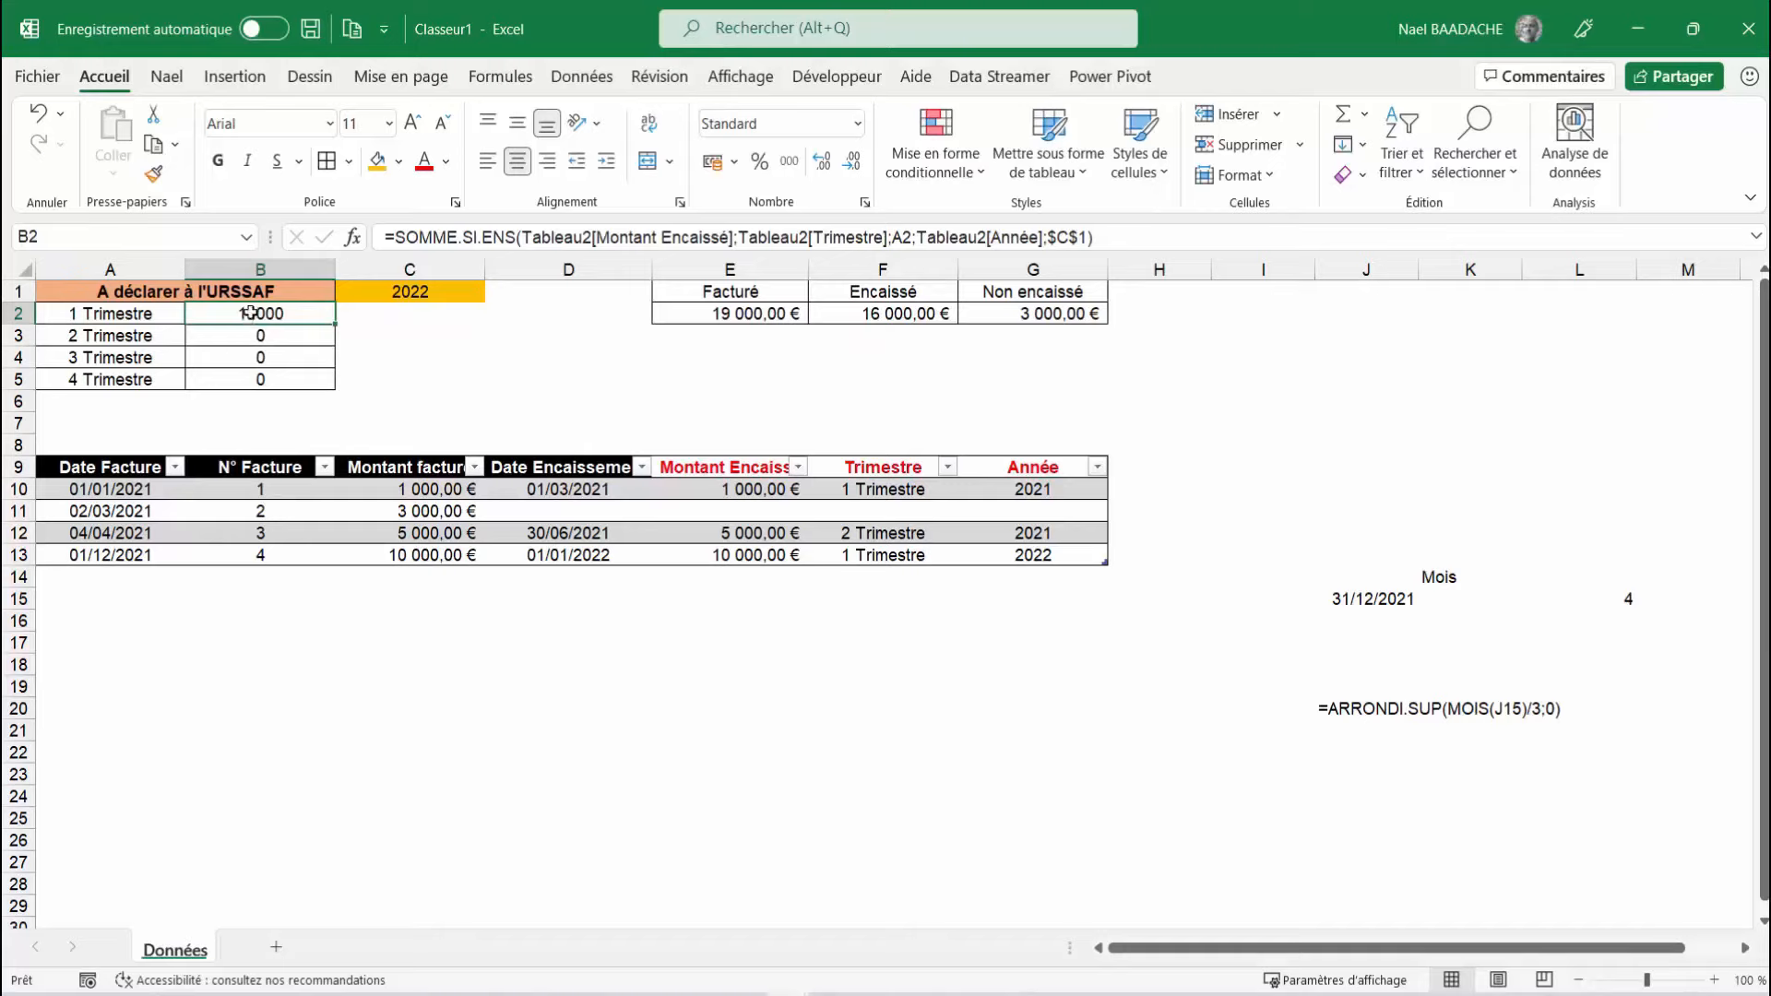
left_click_drag(251, 313, 260, 379)
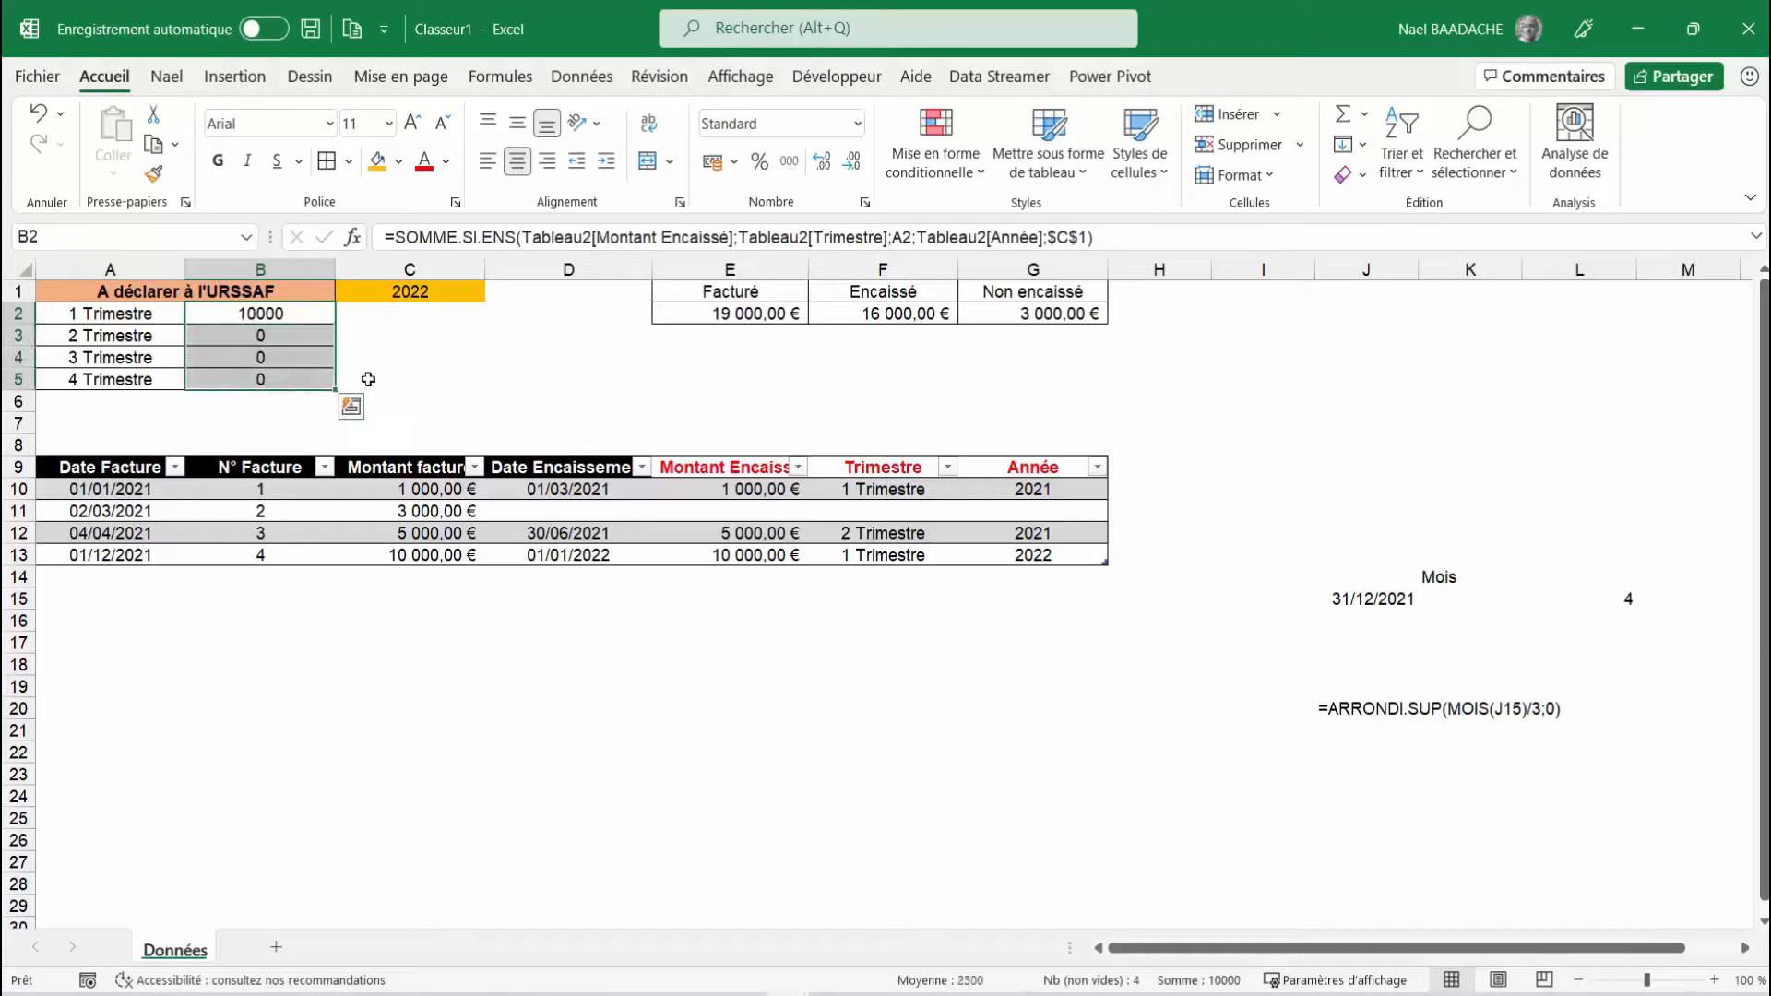
left_click(713, 165)
left_click(124, 580)
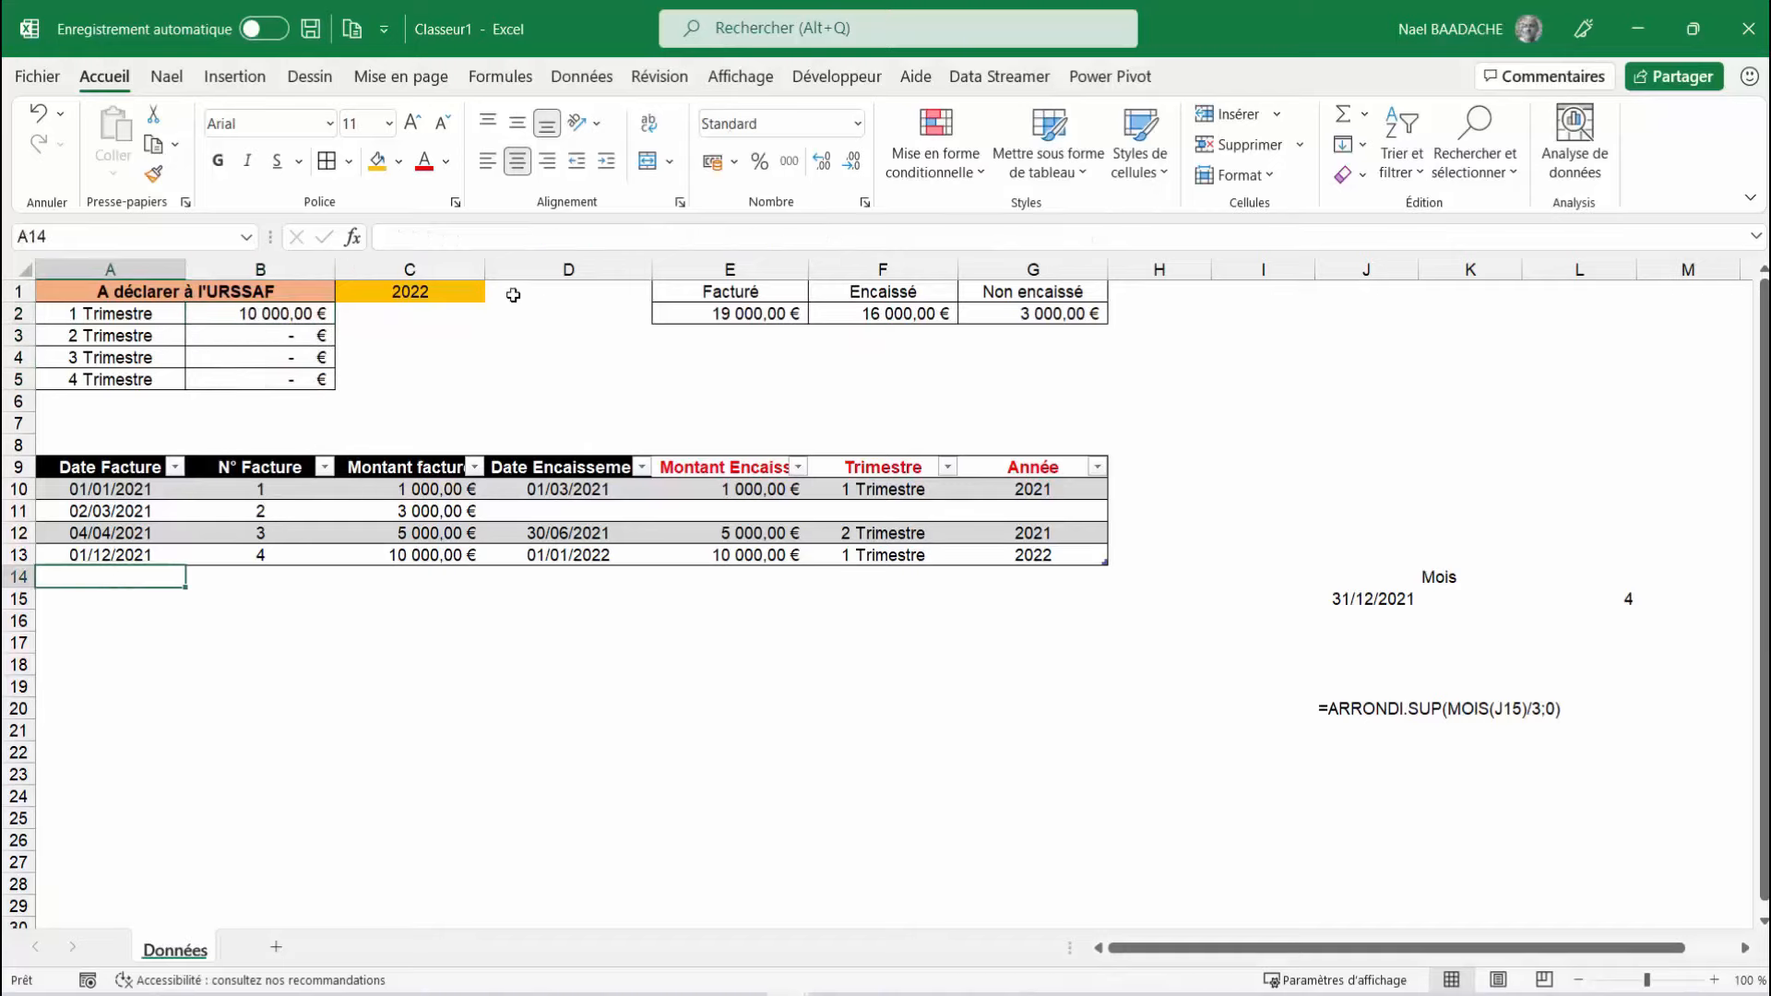
Set the URSSAF declaration year in C1 back to 2021
left_click(453, 291)
type("2021")
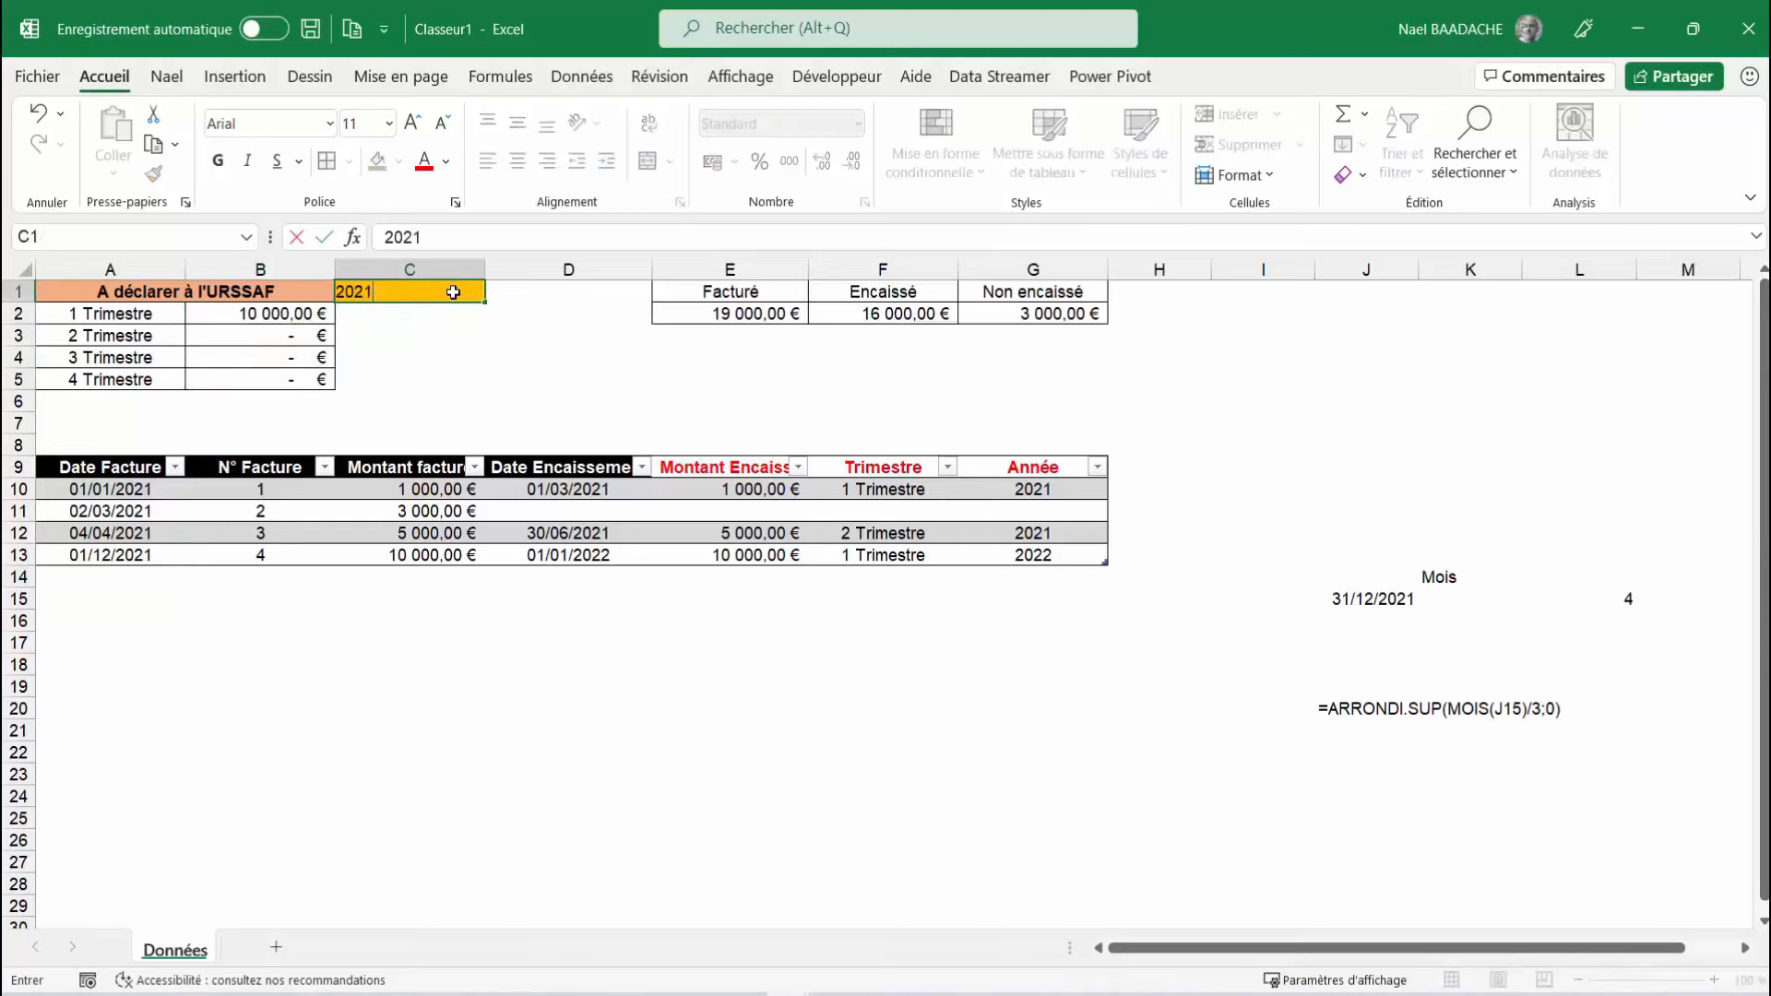
key("Return")
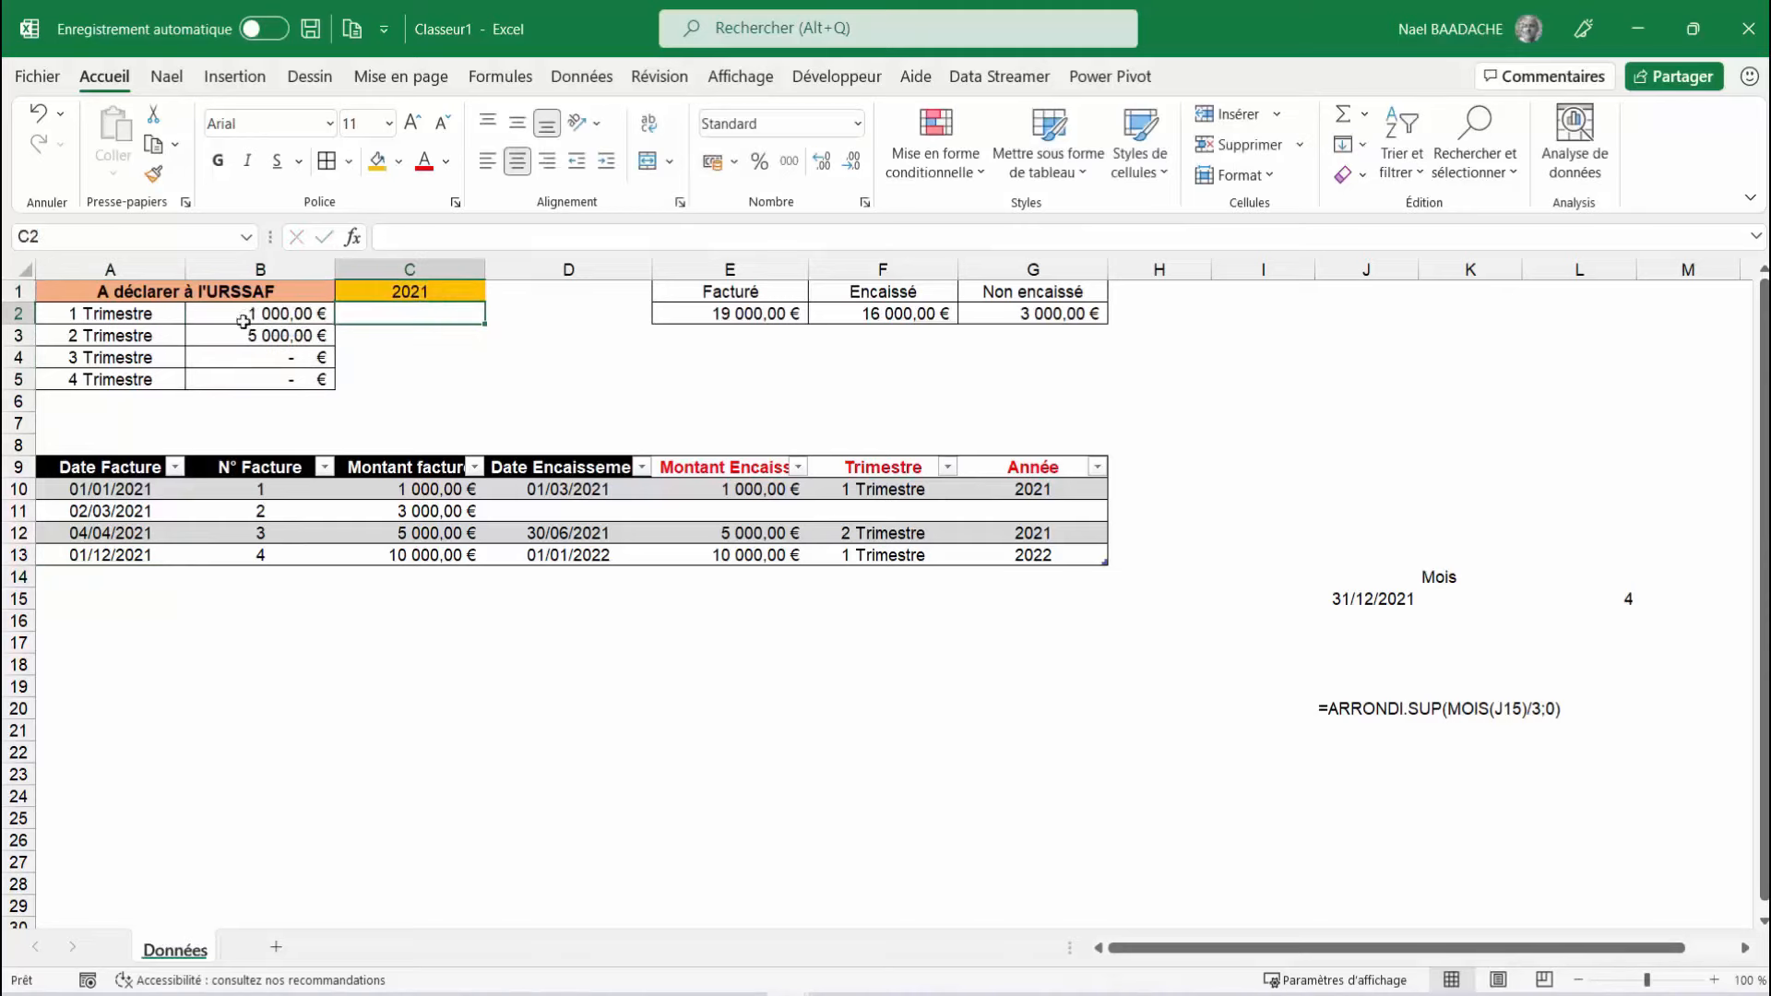
Add invoice 5 in row 14 of the invoice table, dated 01/04/2021, with an invoiced amount of 20000
left_click(111, 558)
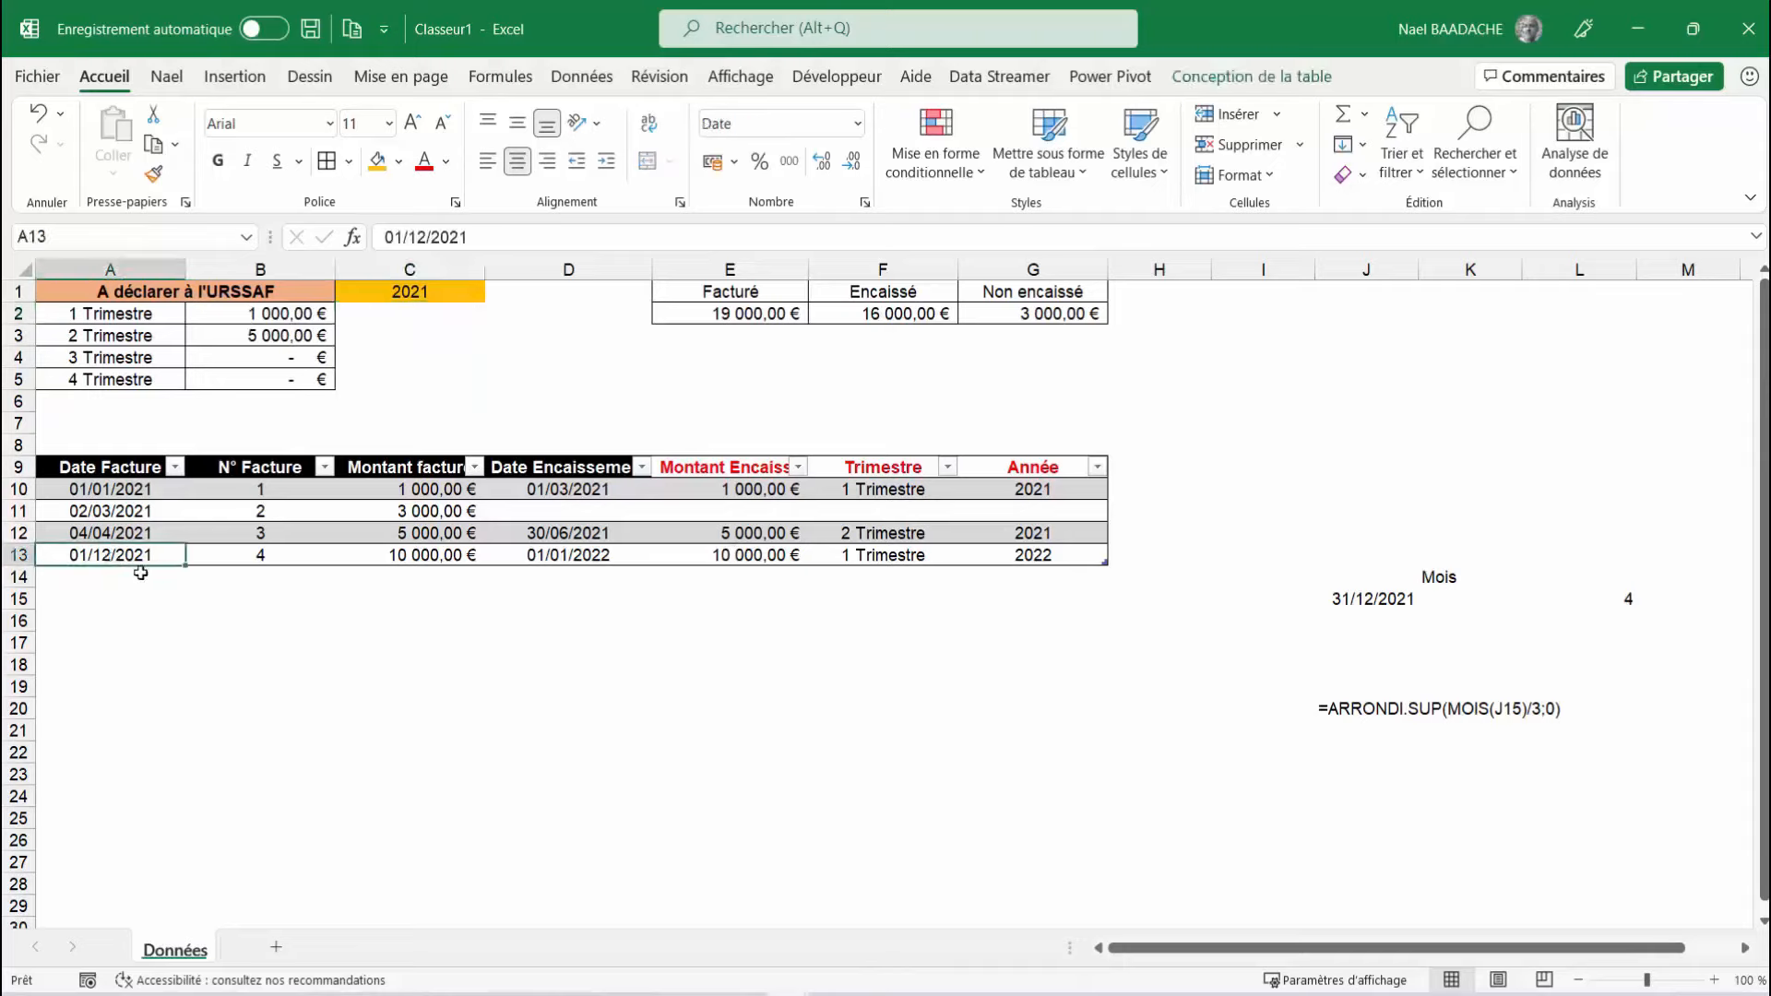
key("Return")
type("01/")
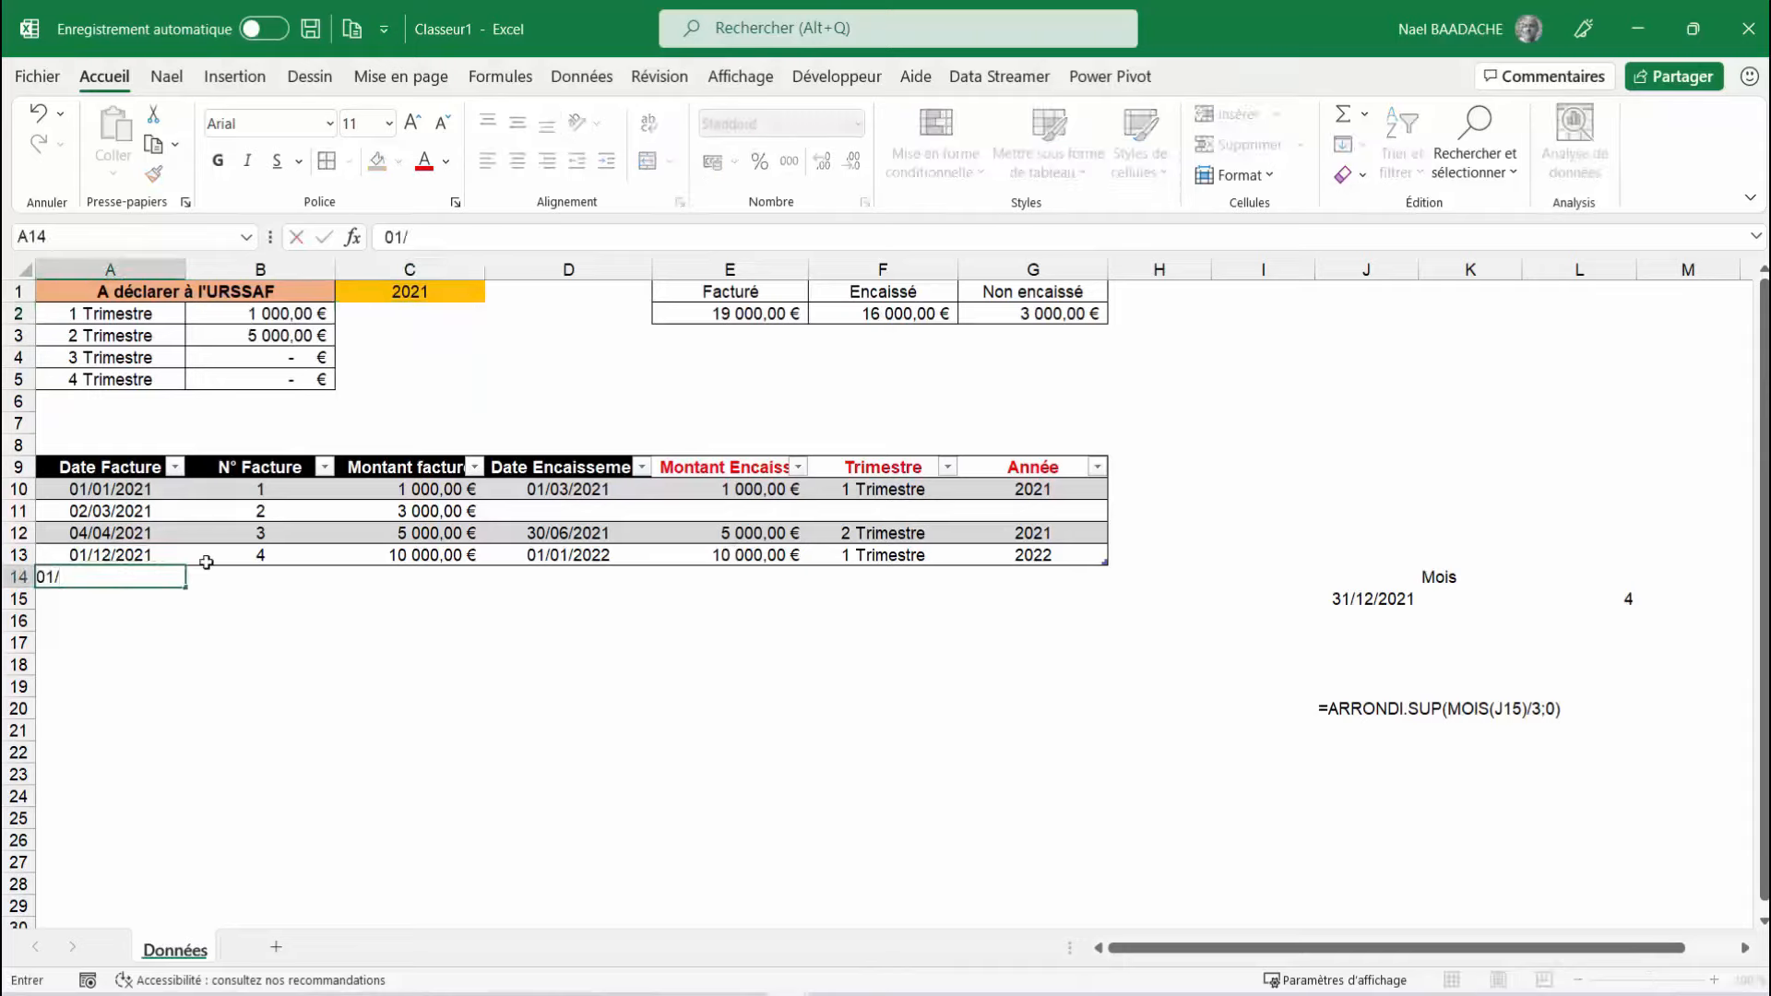
type("04/2021")
key("Tab")
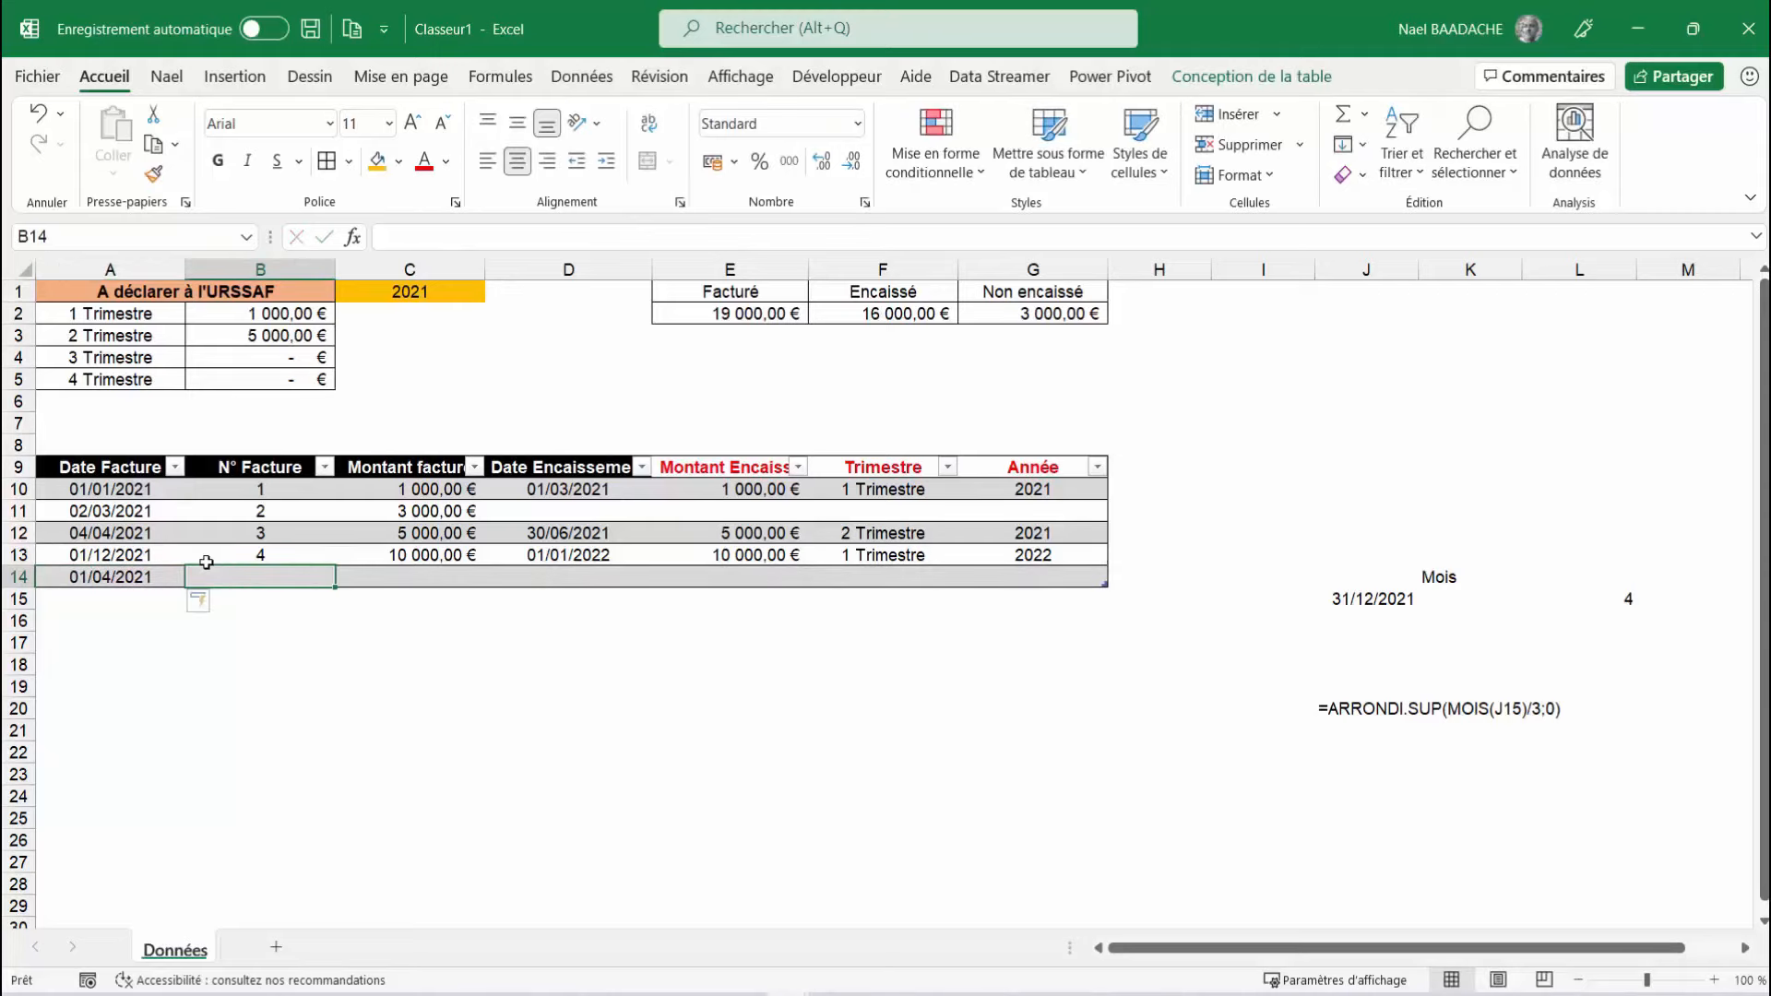
type("5")
key("Tab")
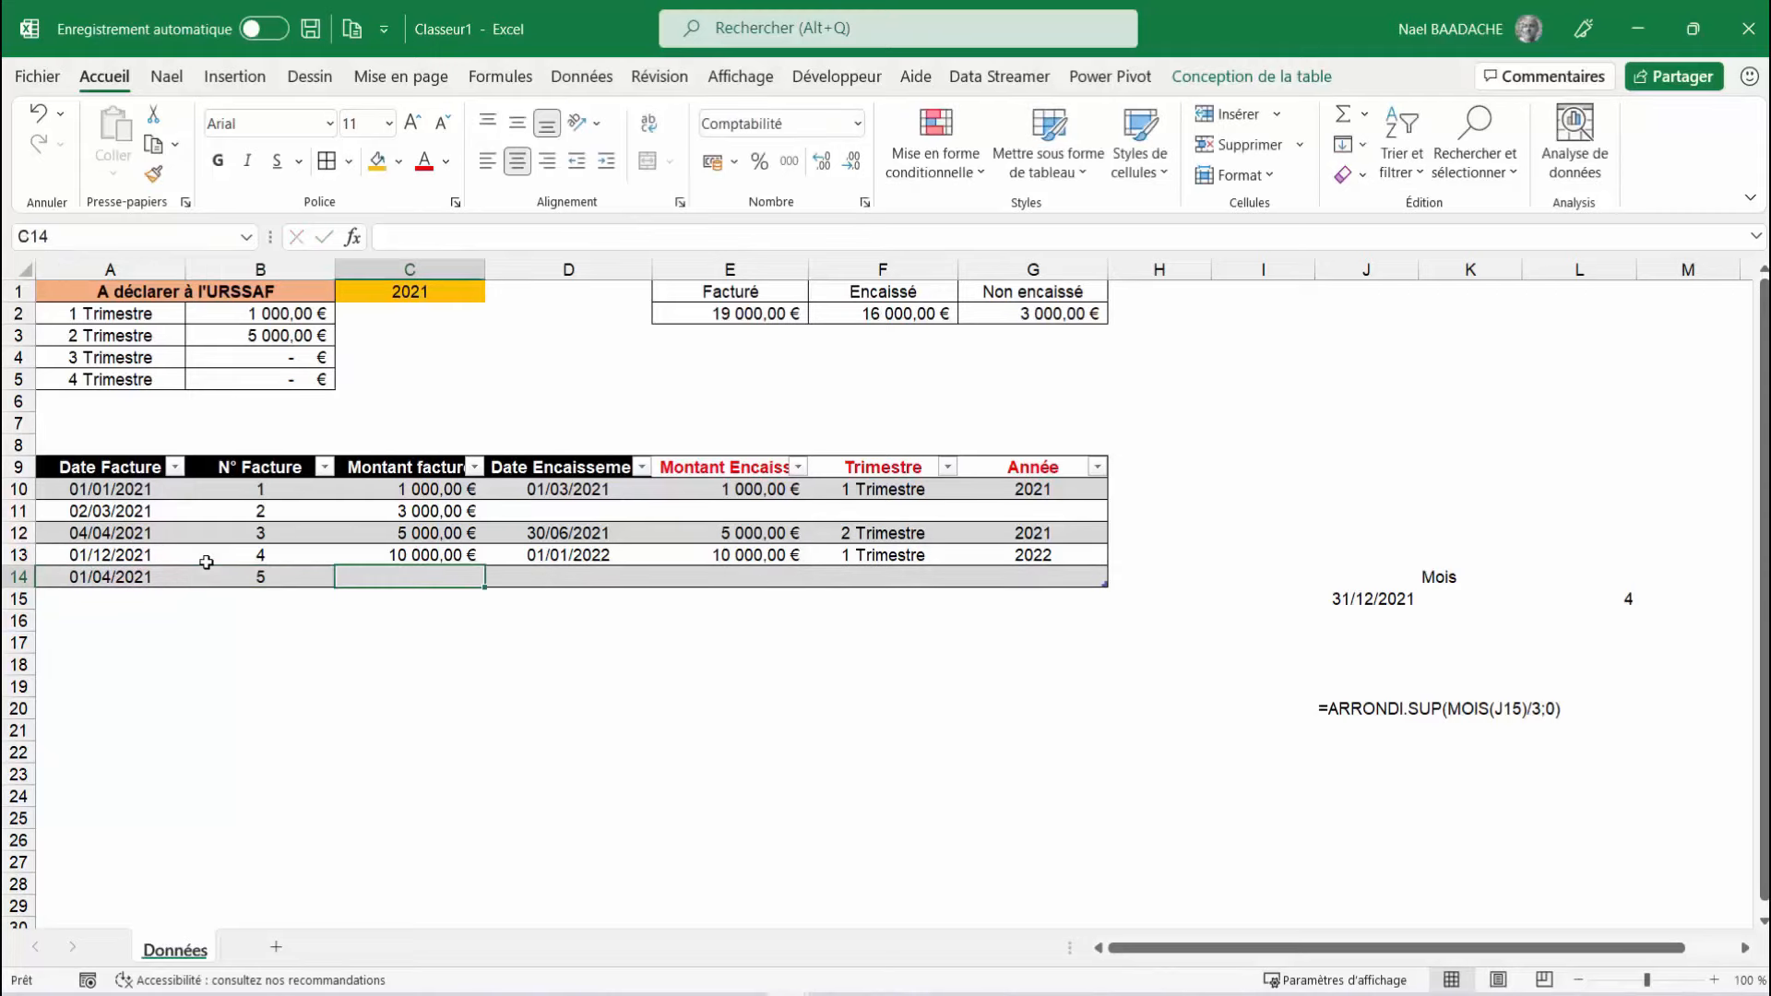
type("20000")
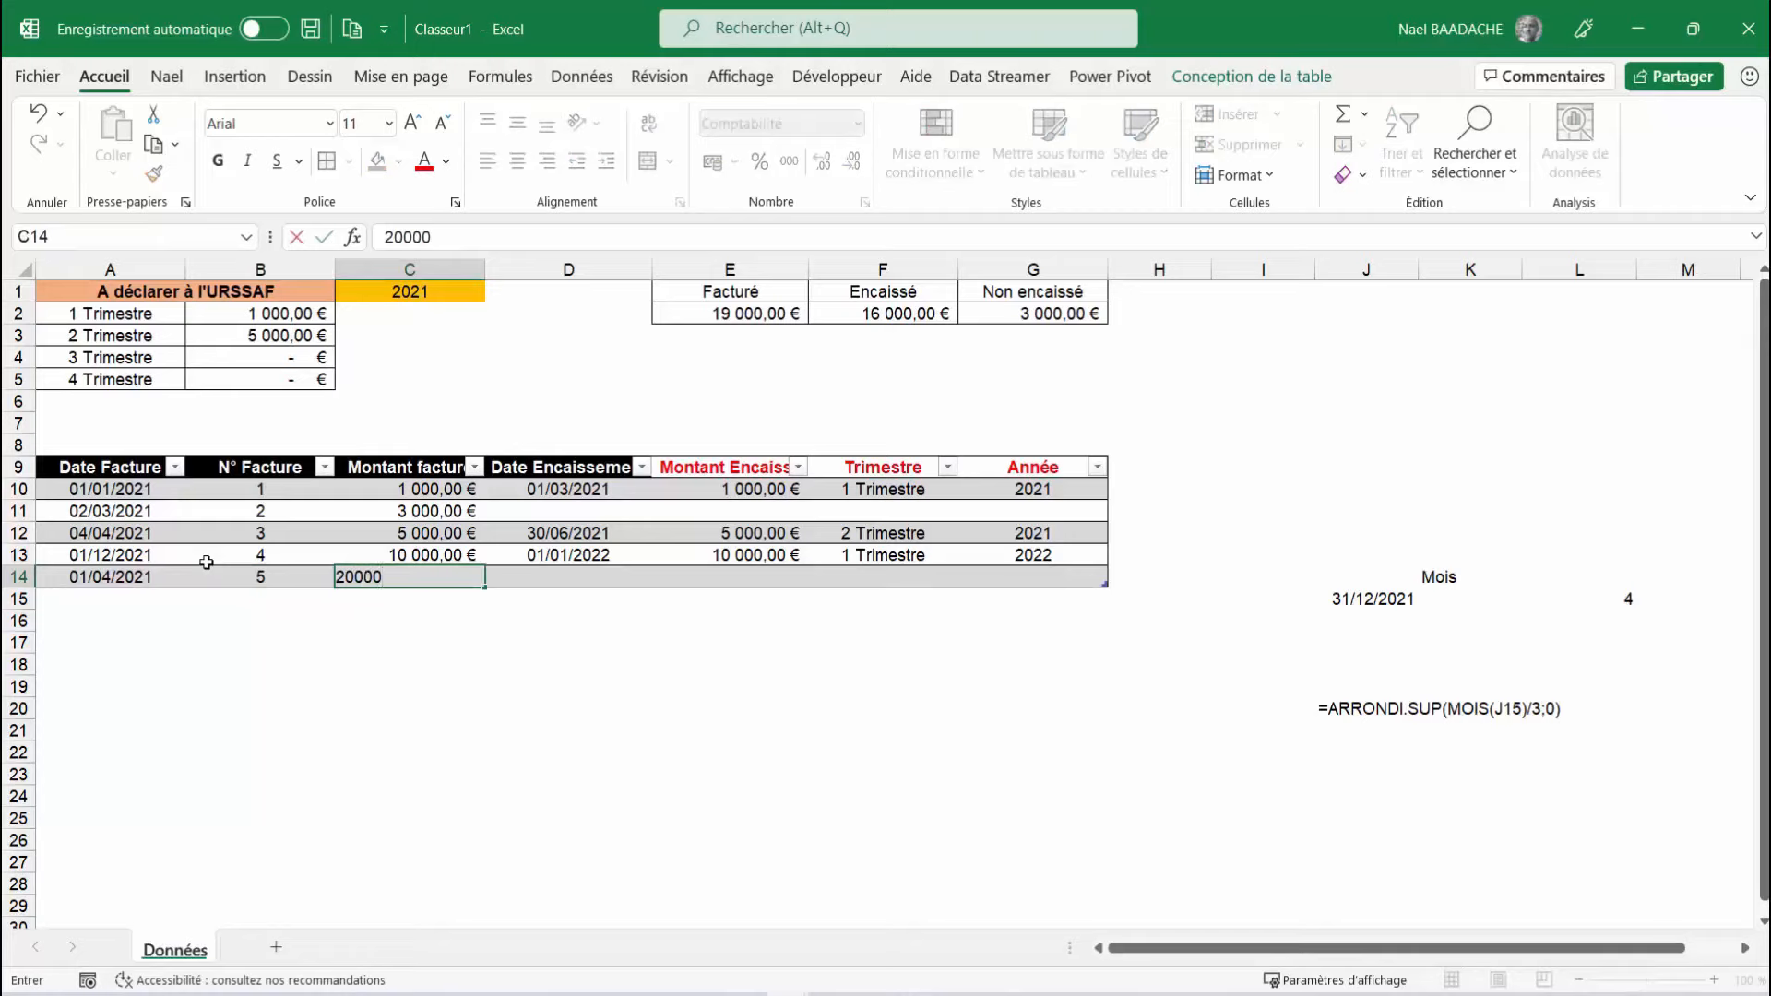
key("Tab")
Enter 31/12/2021 as the collection date of invoice 5
type("3")
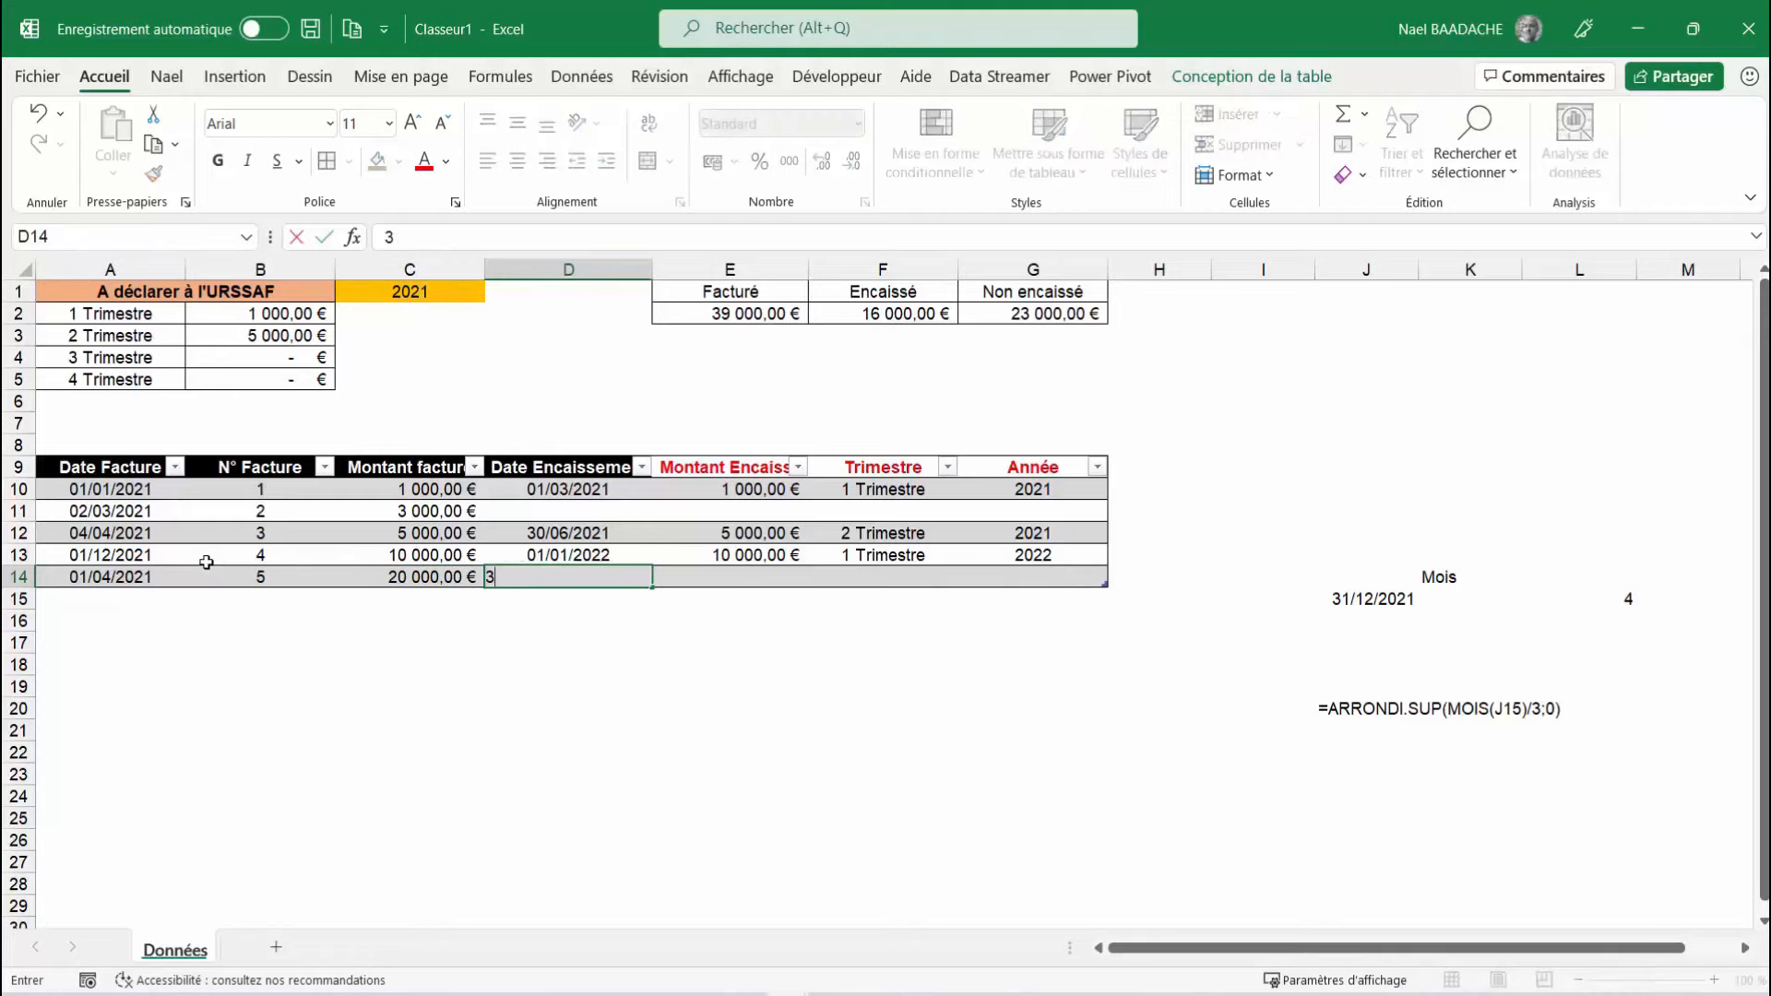
type("1/12/2021")
key("Tab")
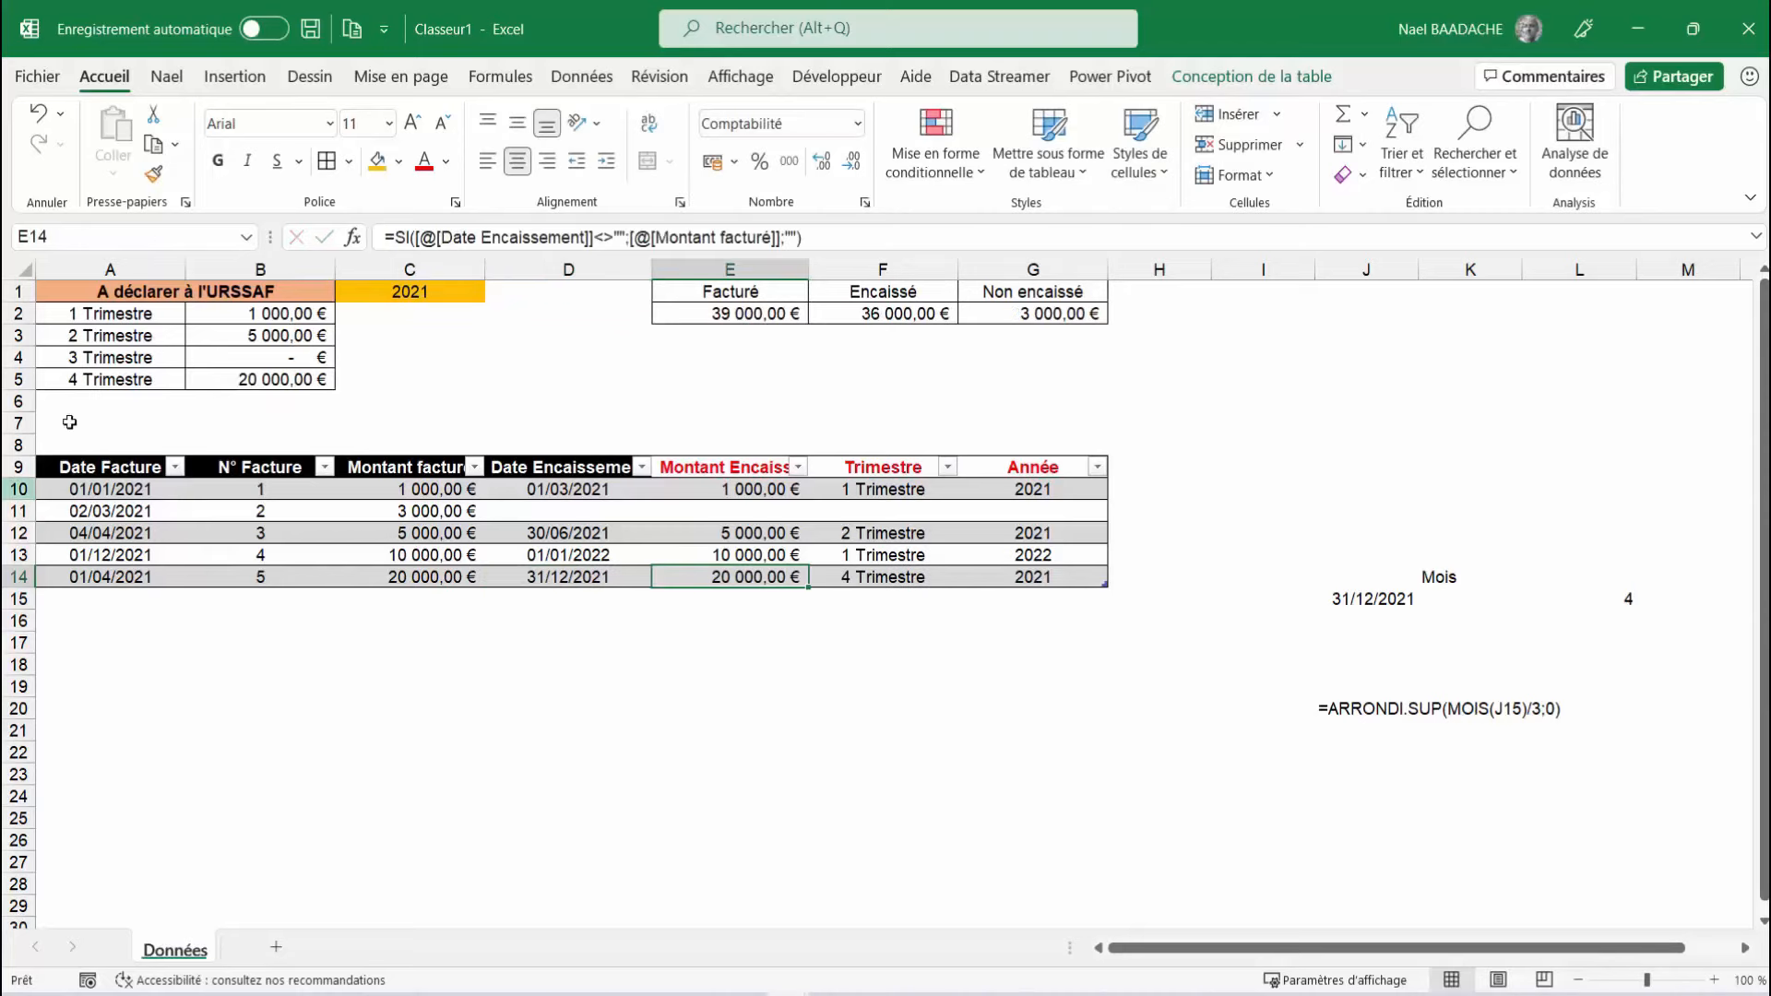
Check the fourth- and first-quarter URSSAF formulas in B5 and B2 and the declaration year in C1
left_click(264, 374)
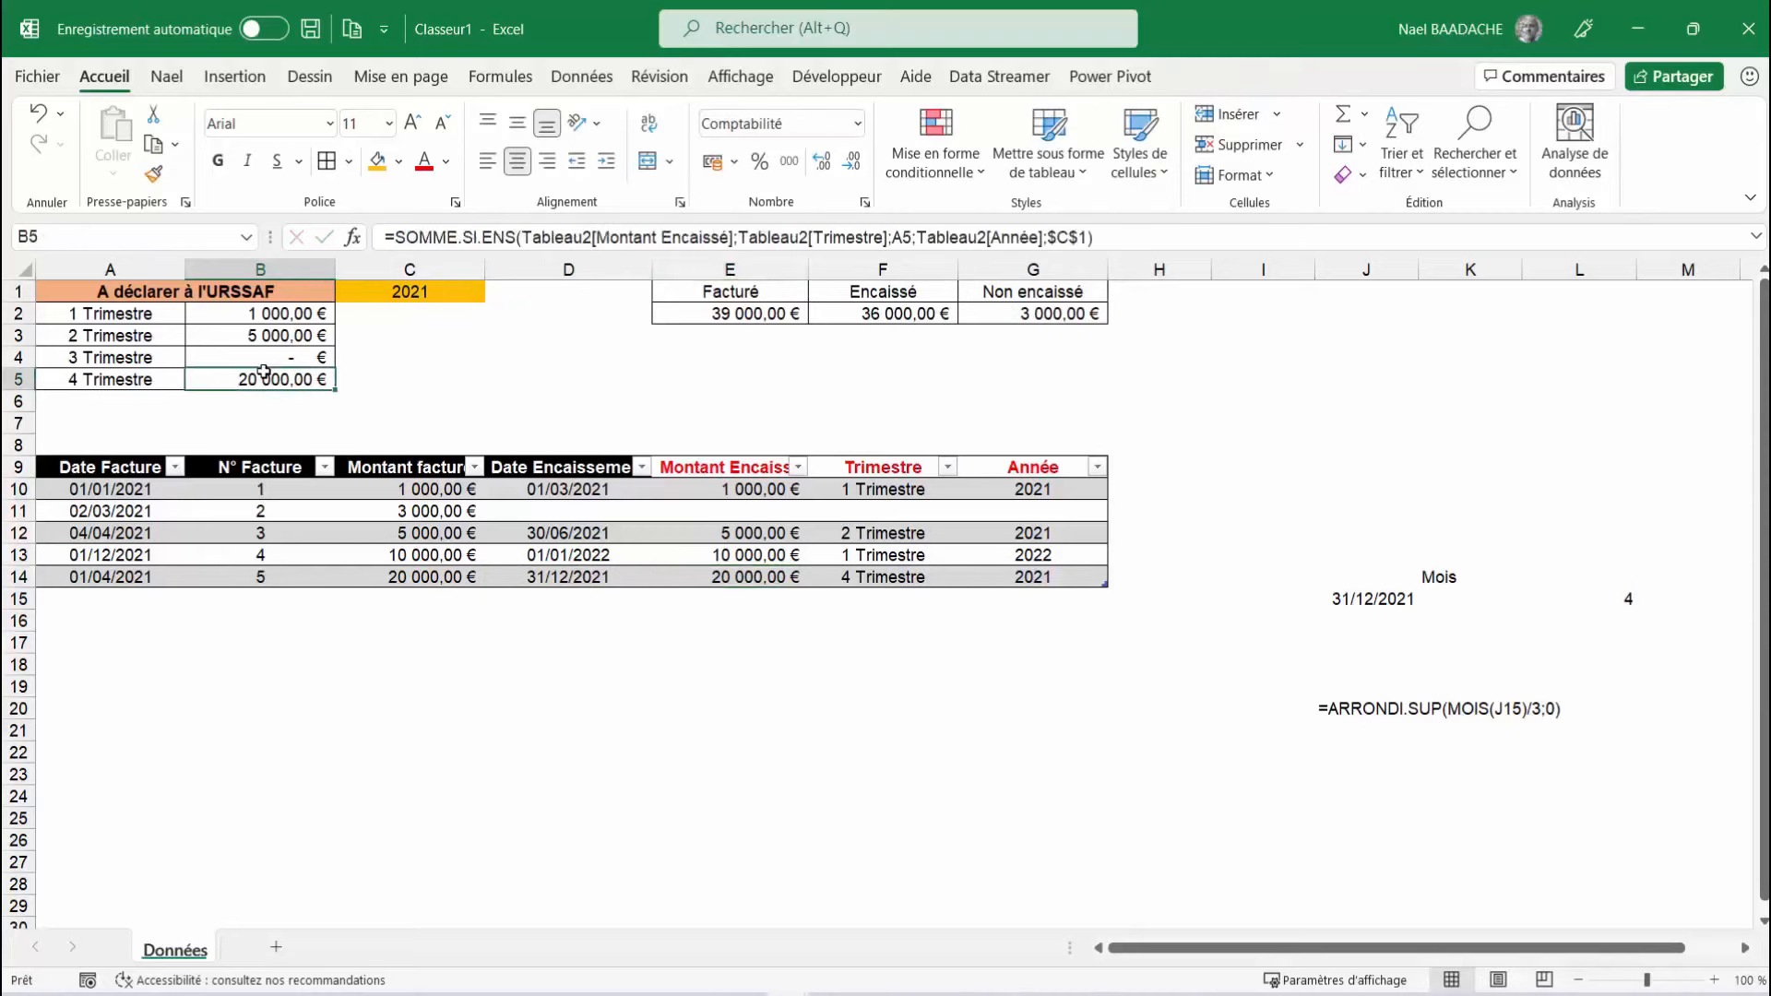
left_click(281, 315)
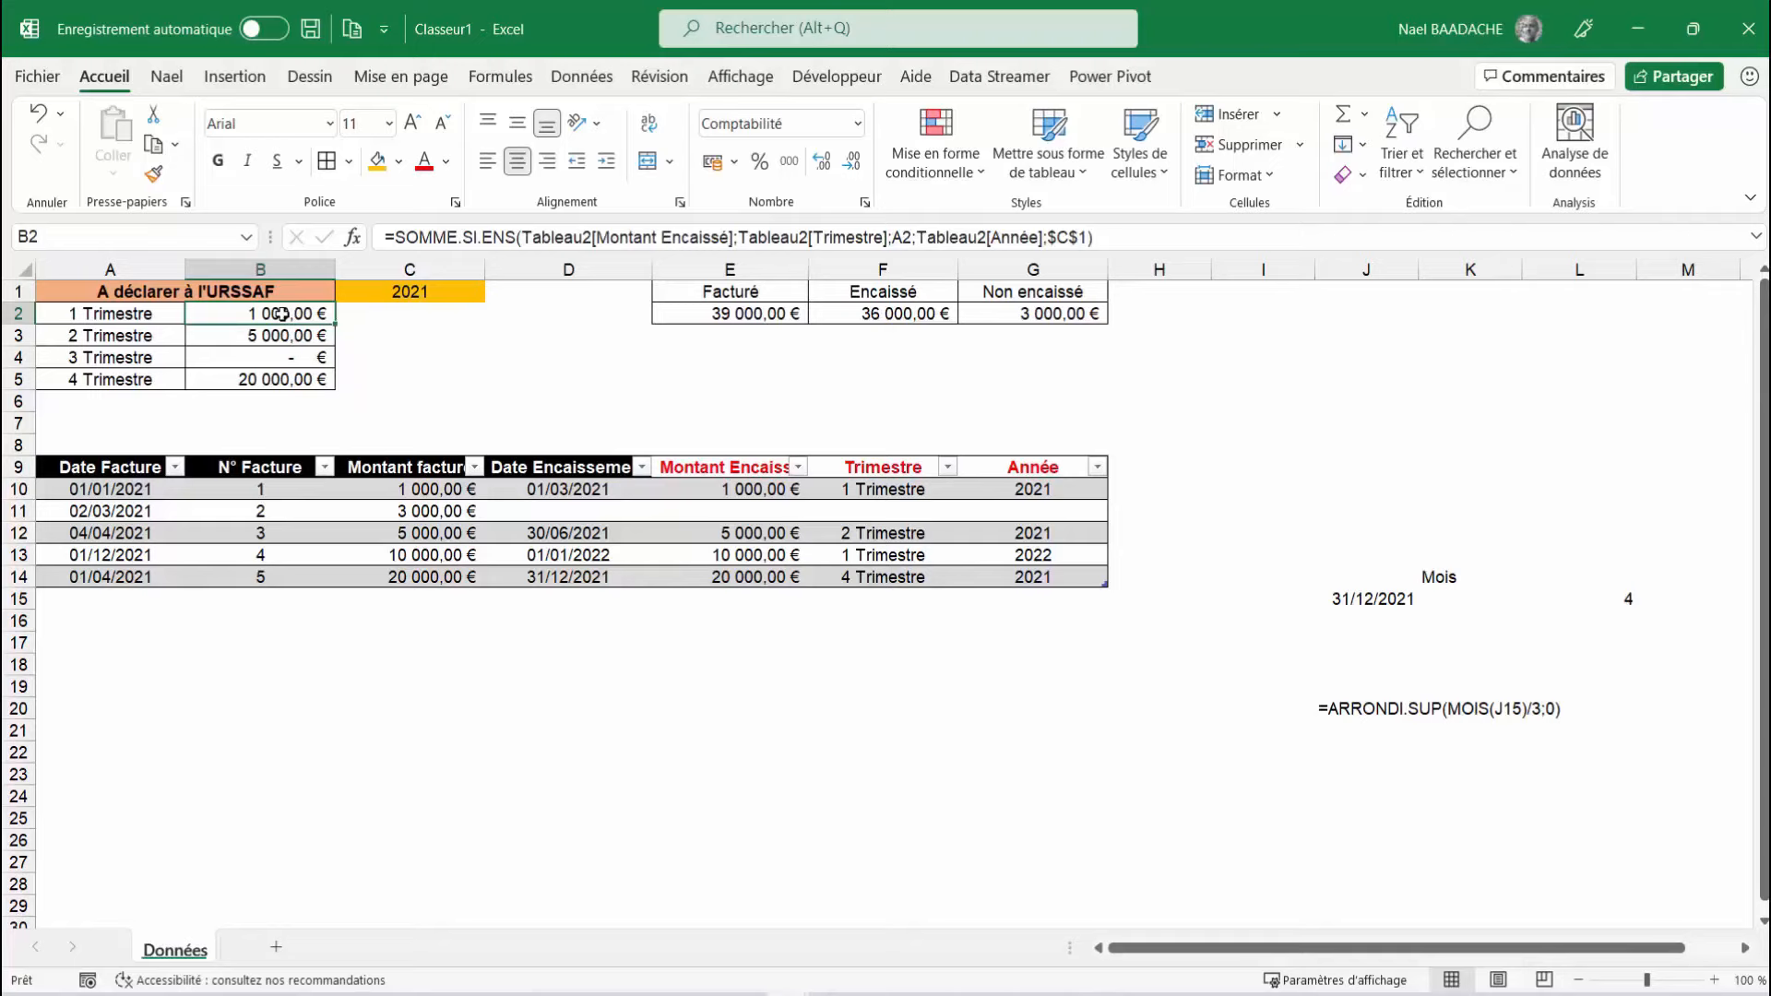
left_click(429, 294)
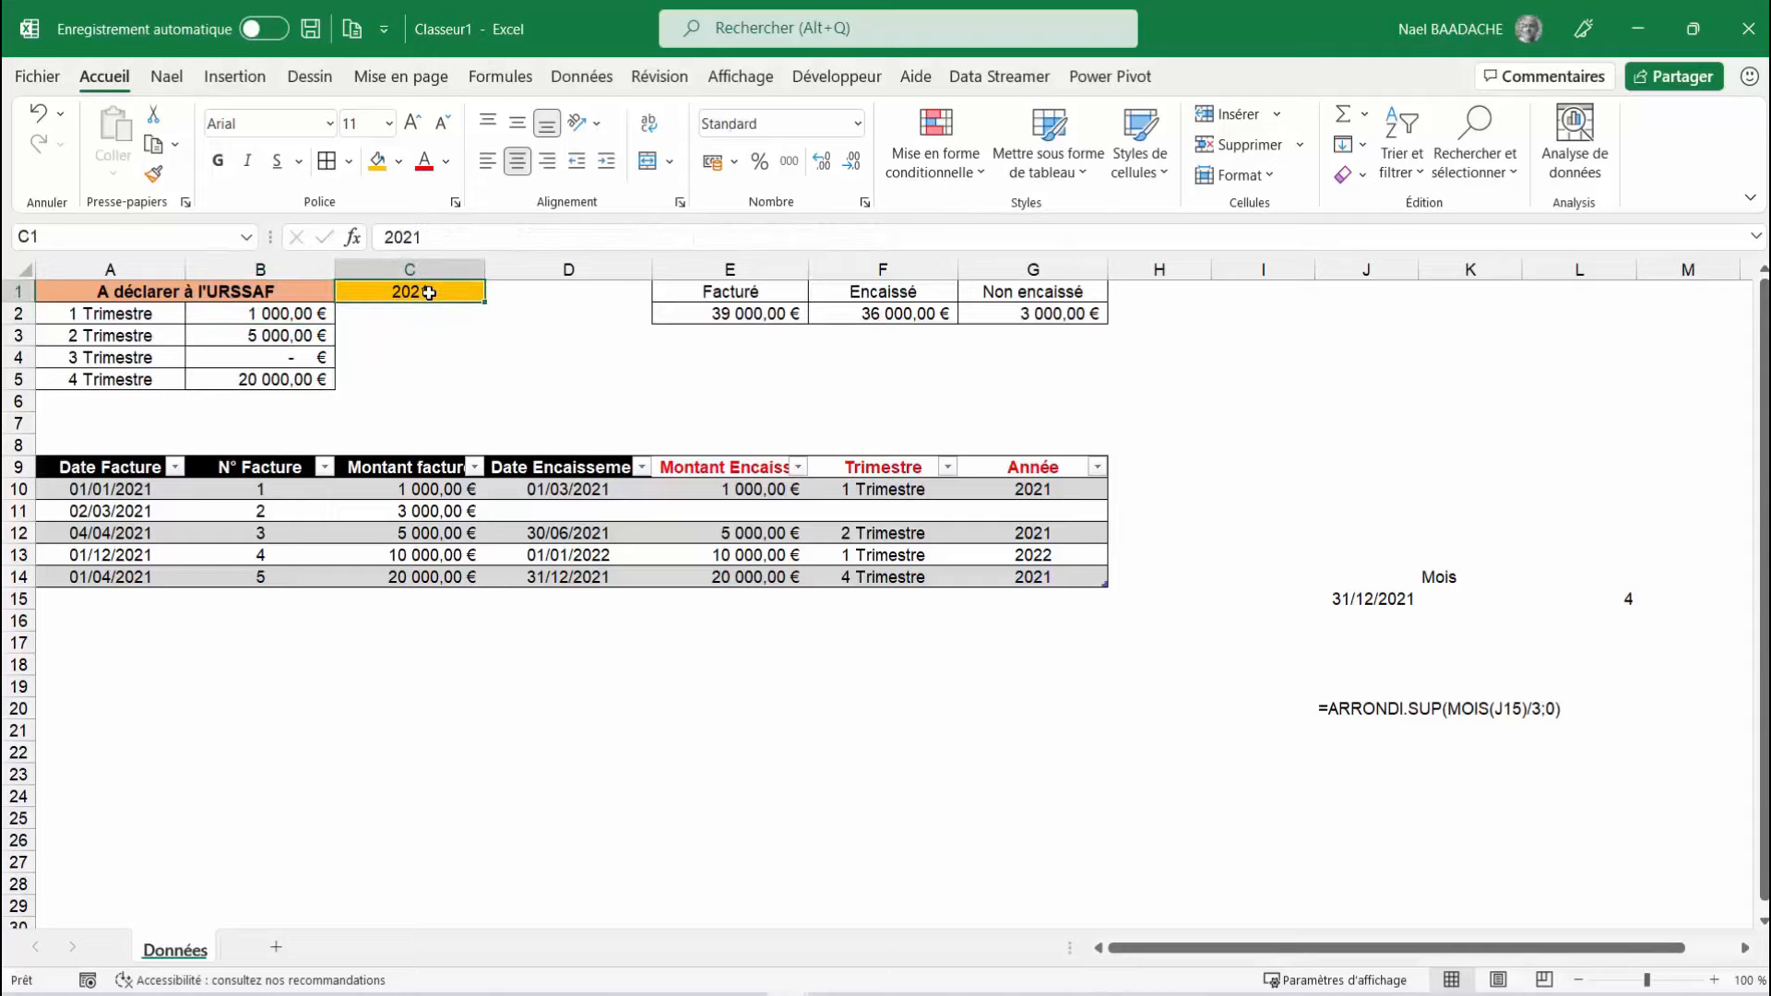
left_click(452, 360)
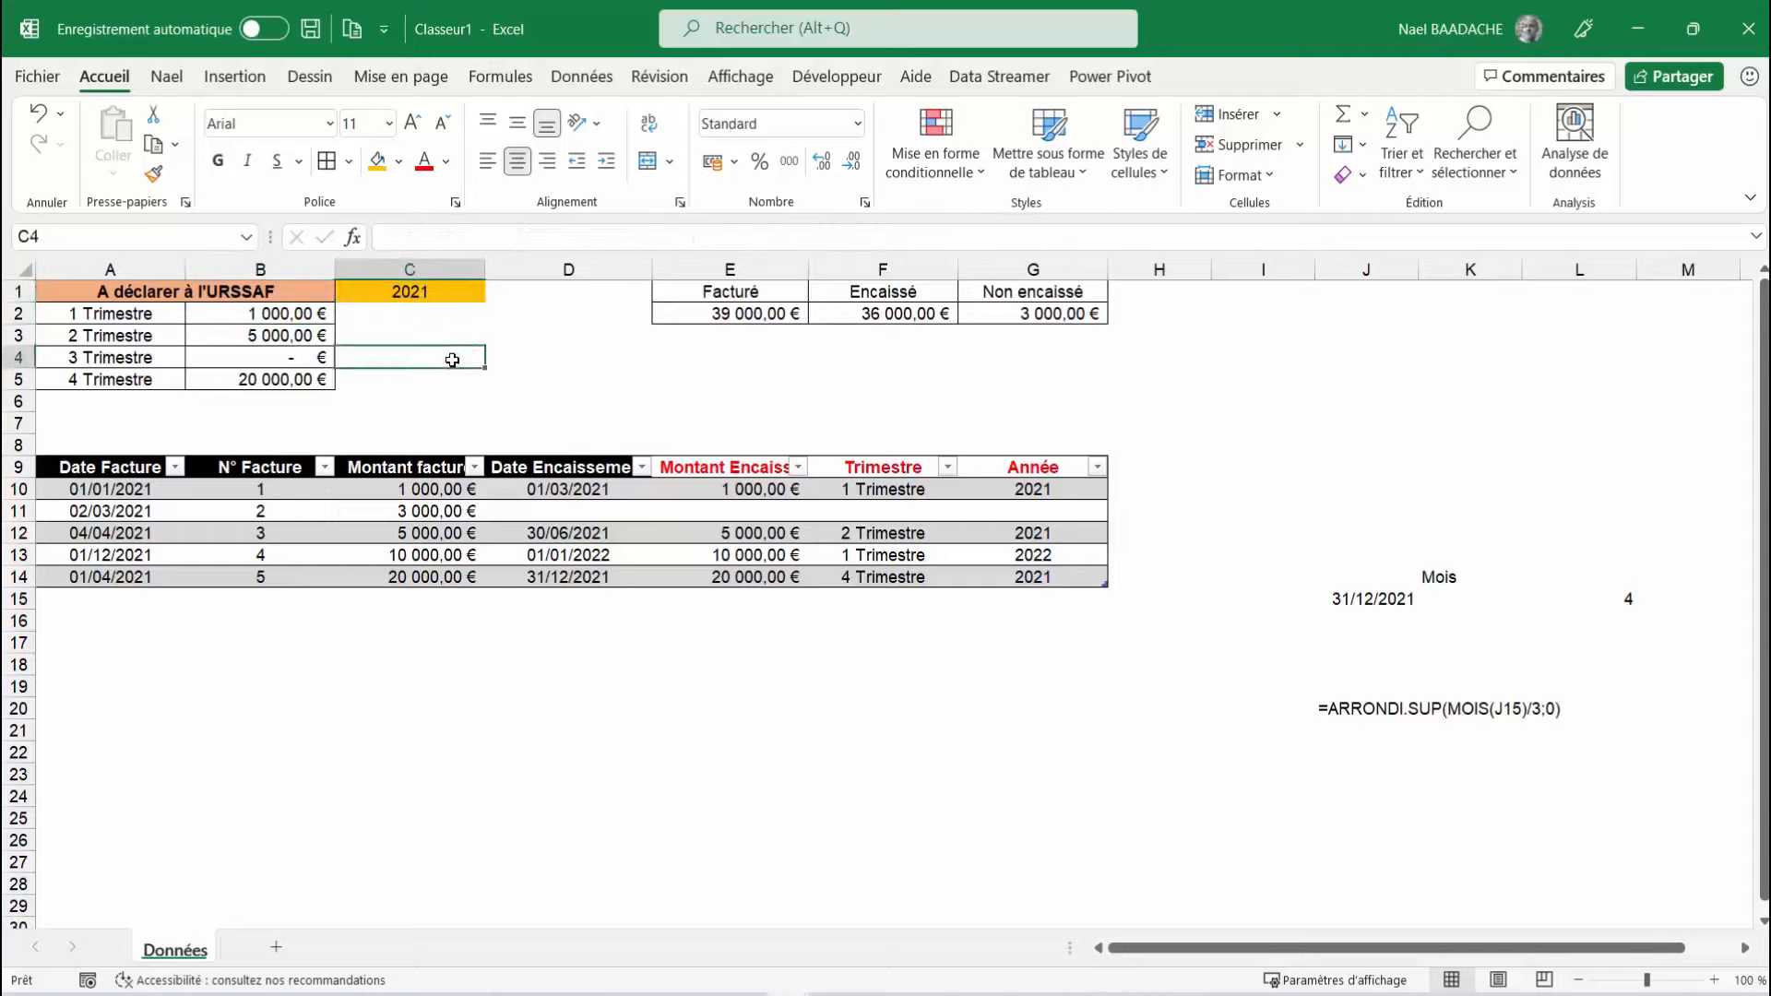
left_click(439, 393)
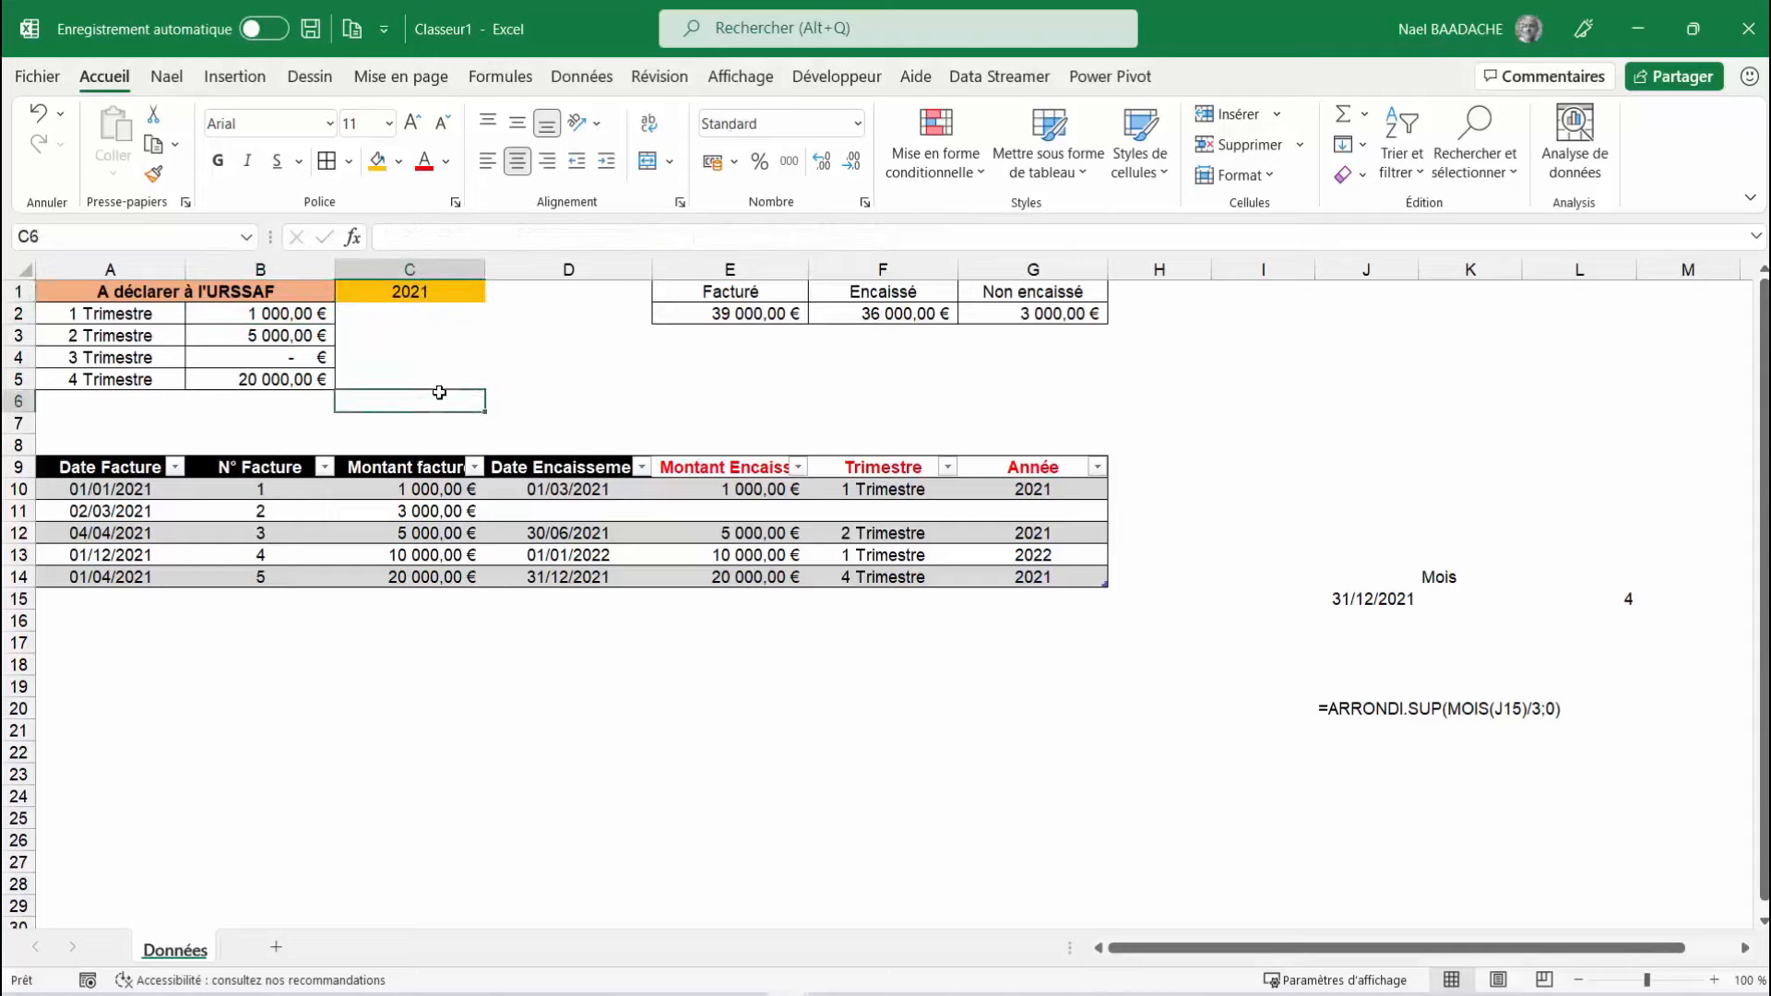